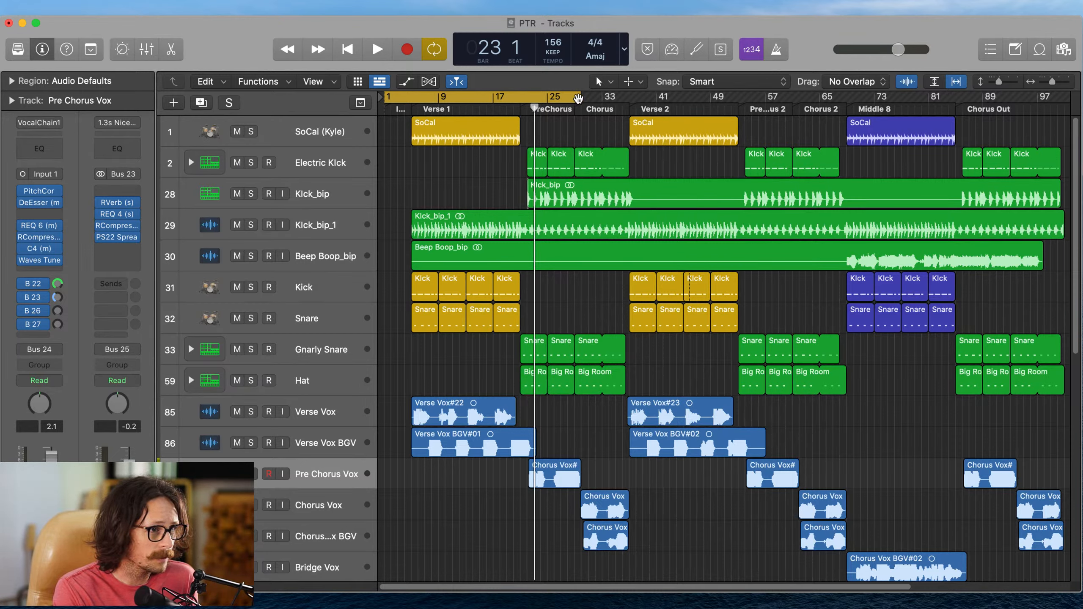
- Extend the cycle range to bar 37 and play the song from the beginning through the first chorus
left_click_drag(578, 99, 623, 99)
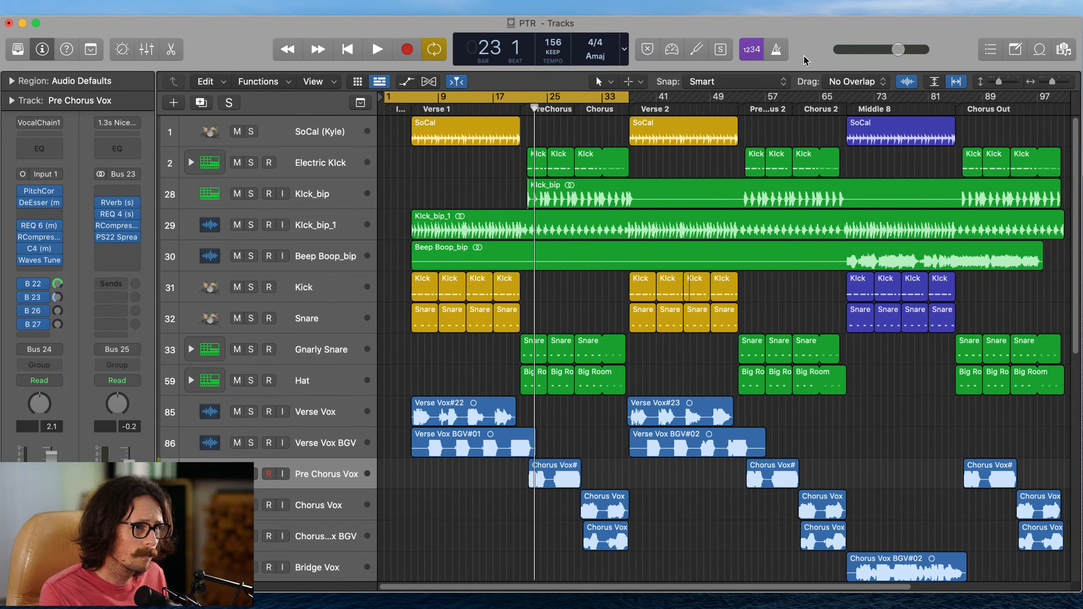
key("space")
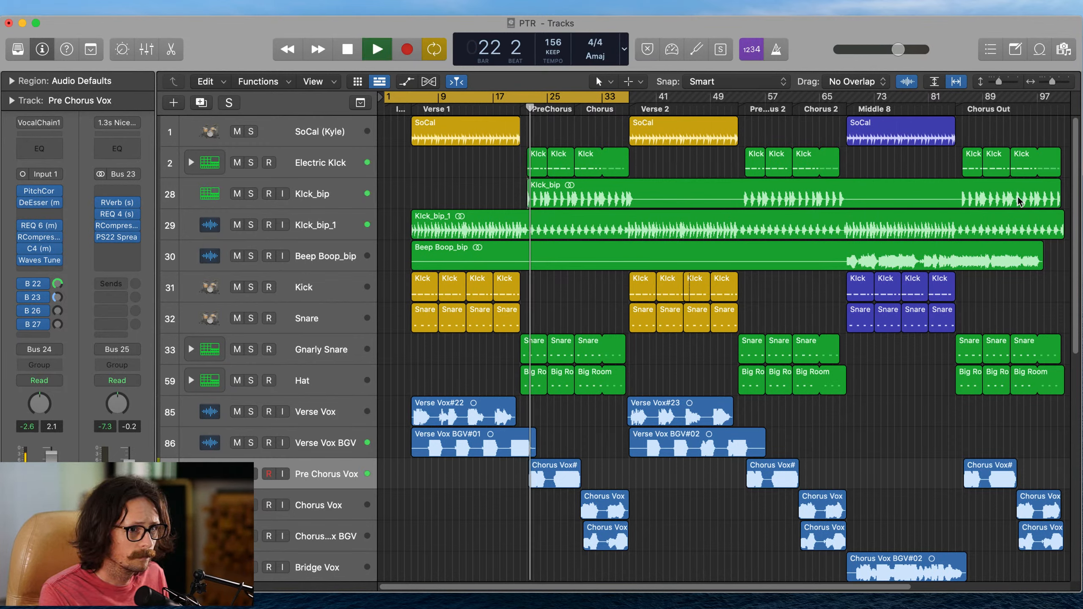
key("space")
key("Return")
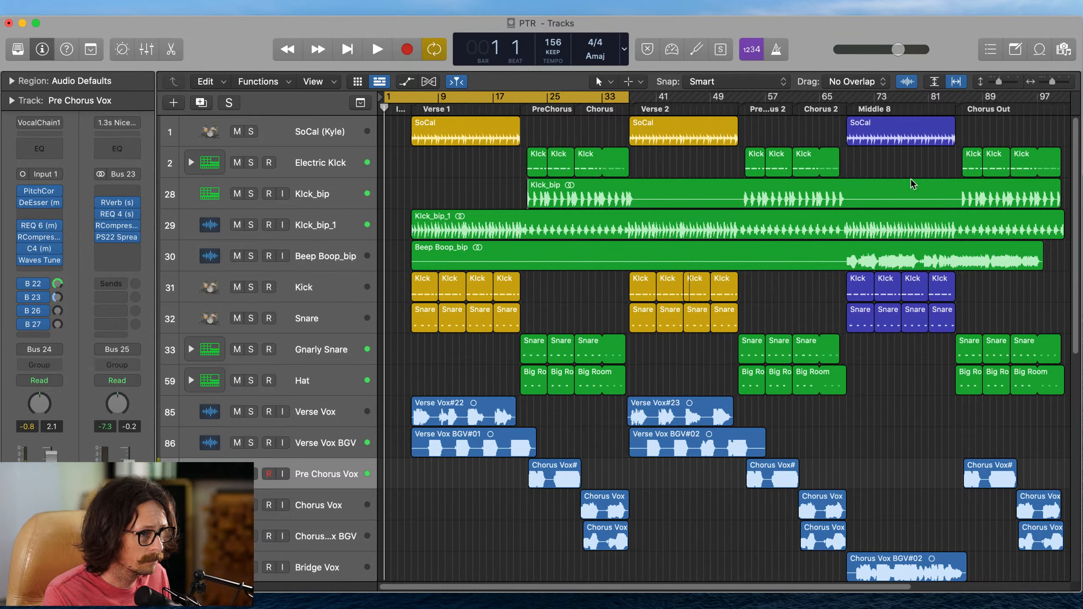
key("space")
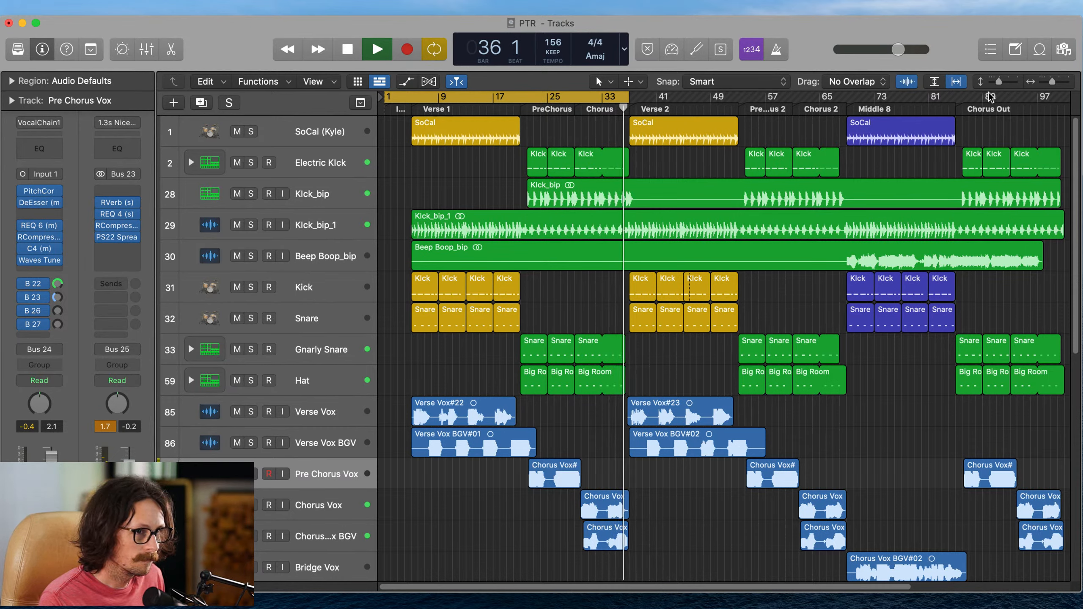
key("space")
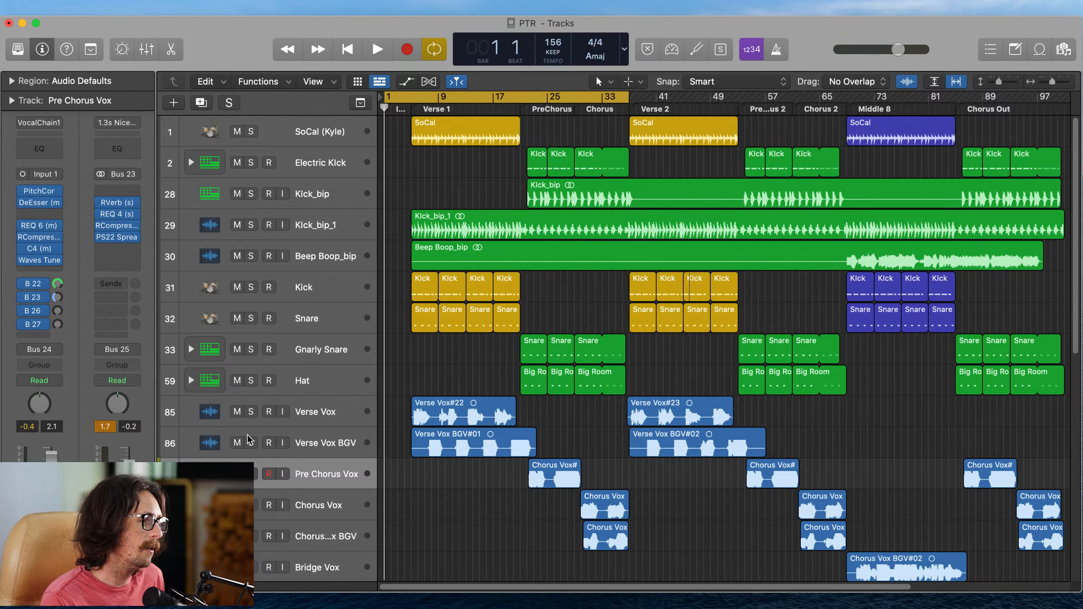
- Check the channel strips of Verse Vox and Verse Vox BGV, and place the playhead at bar 5 with cycling off
left_click(341, 415)
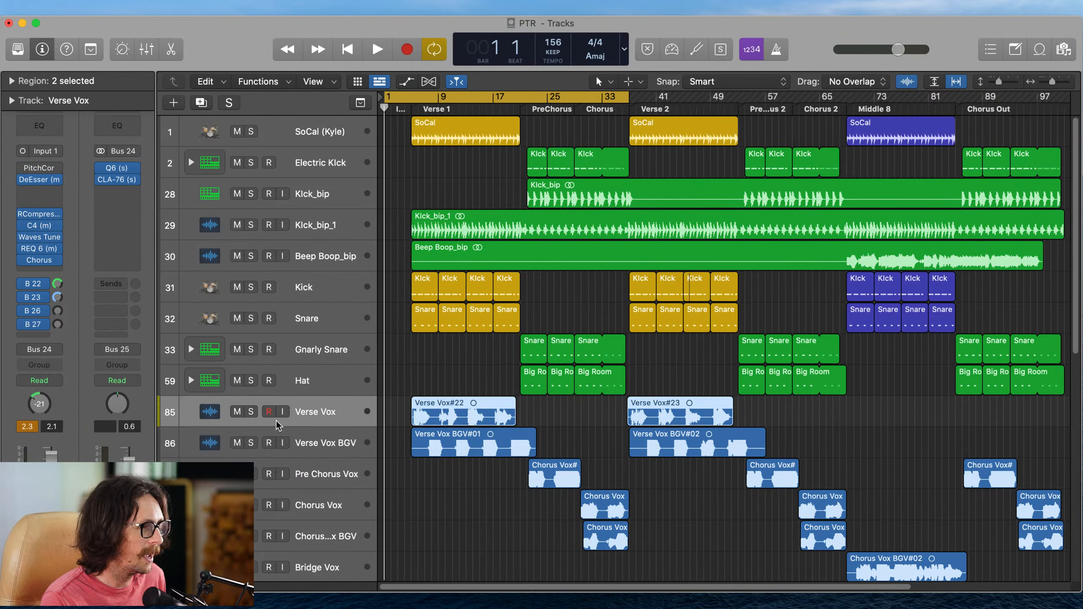
left_click(470, 448)
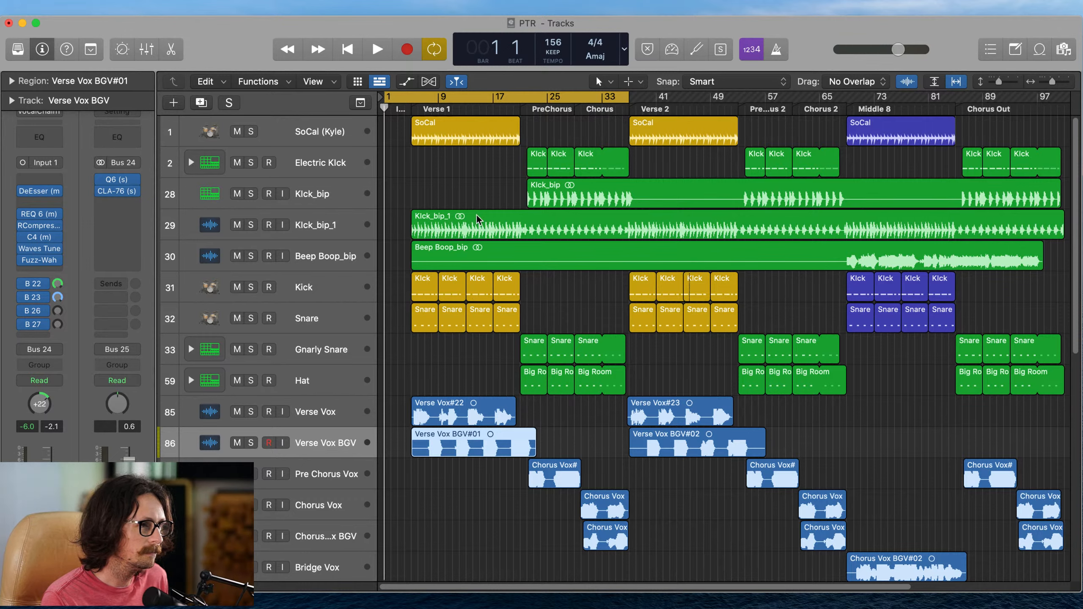
left_click(533, 101)
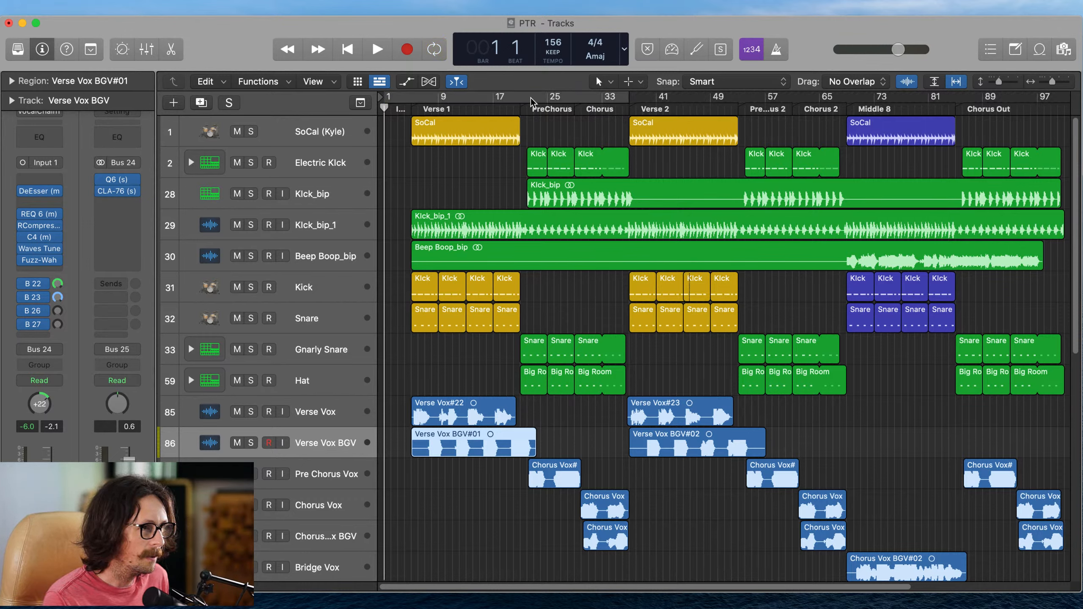
left_click(528, 103)
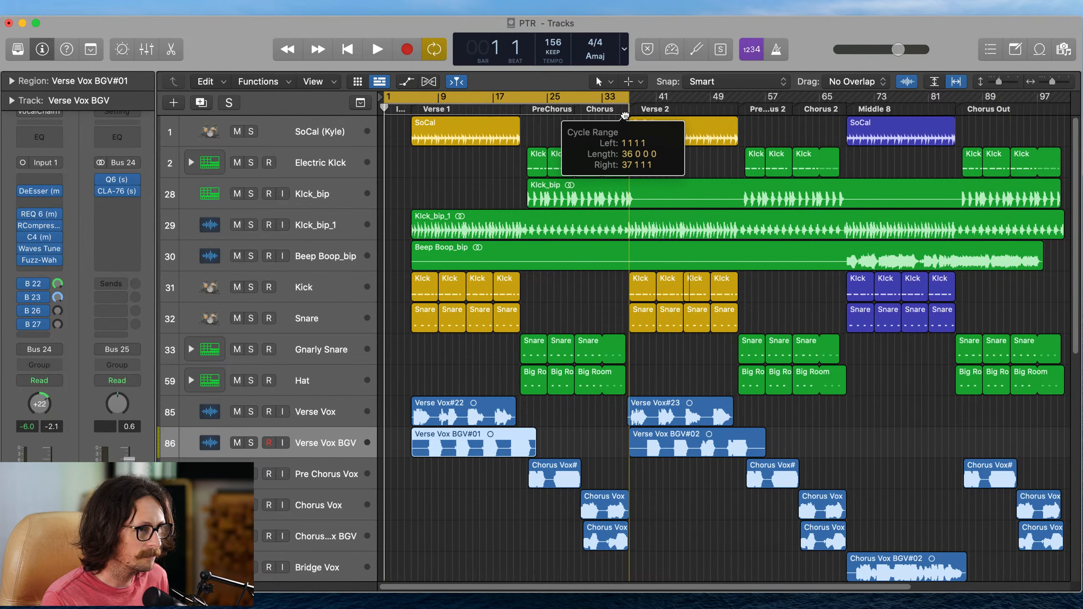
left_click(558, 94)
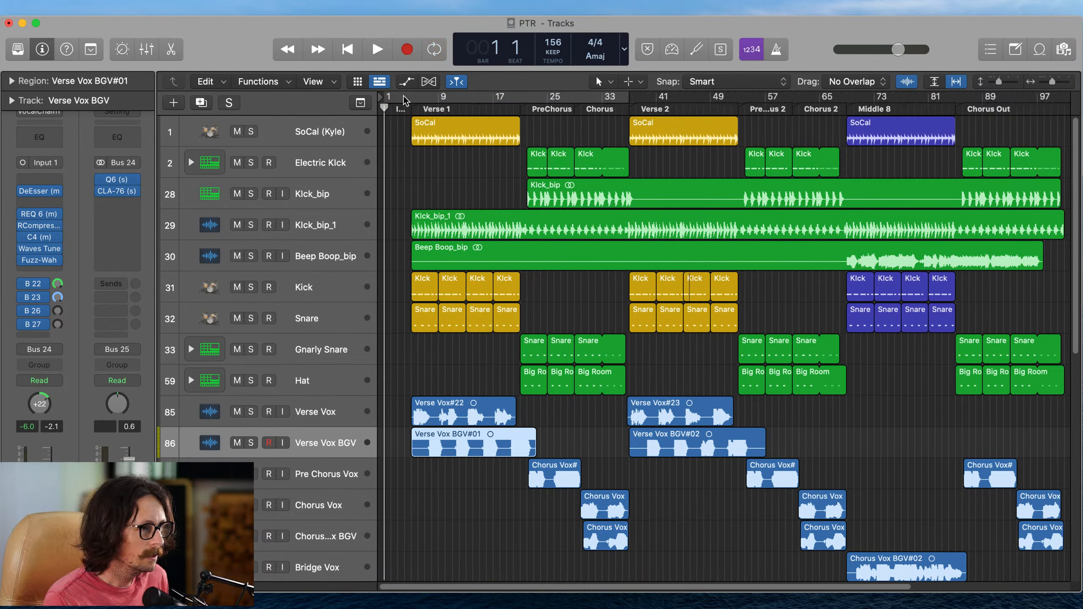
left_click(410, 109)
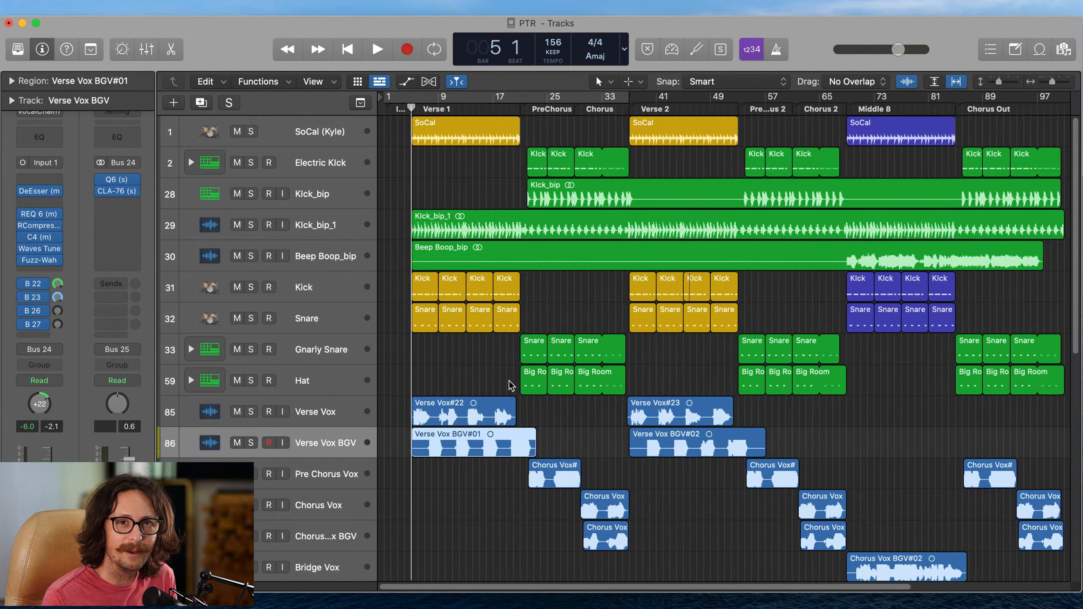
- Set the cycle range over Verse 1, from bar 5 to bar 21, and start playback with no regions selected
scroll(638, 371, "down", 10)
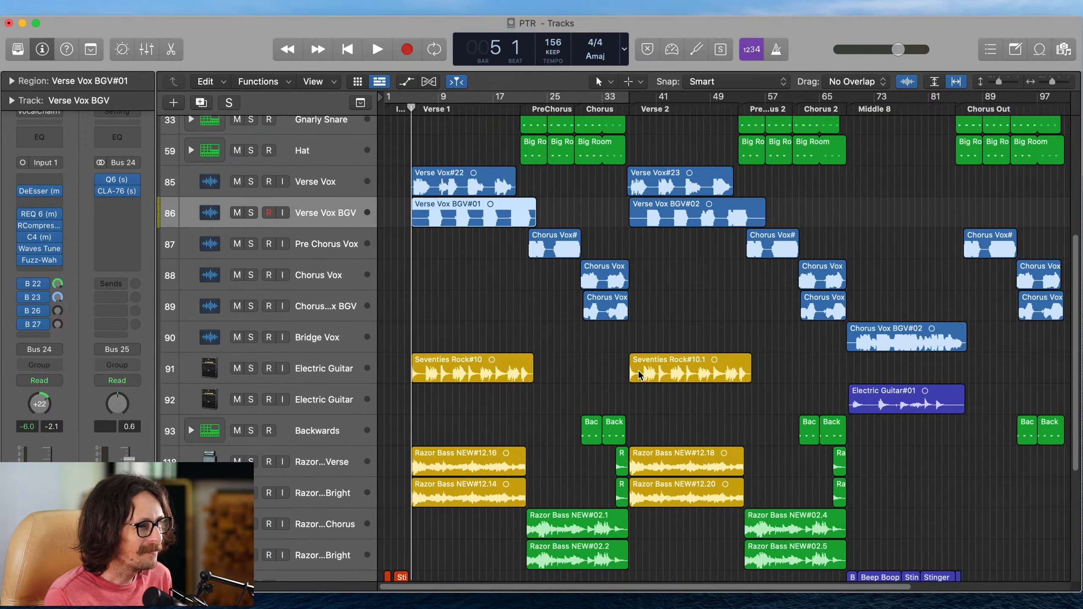
scroll(639, 371, "up", 3)
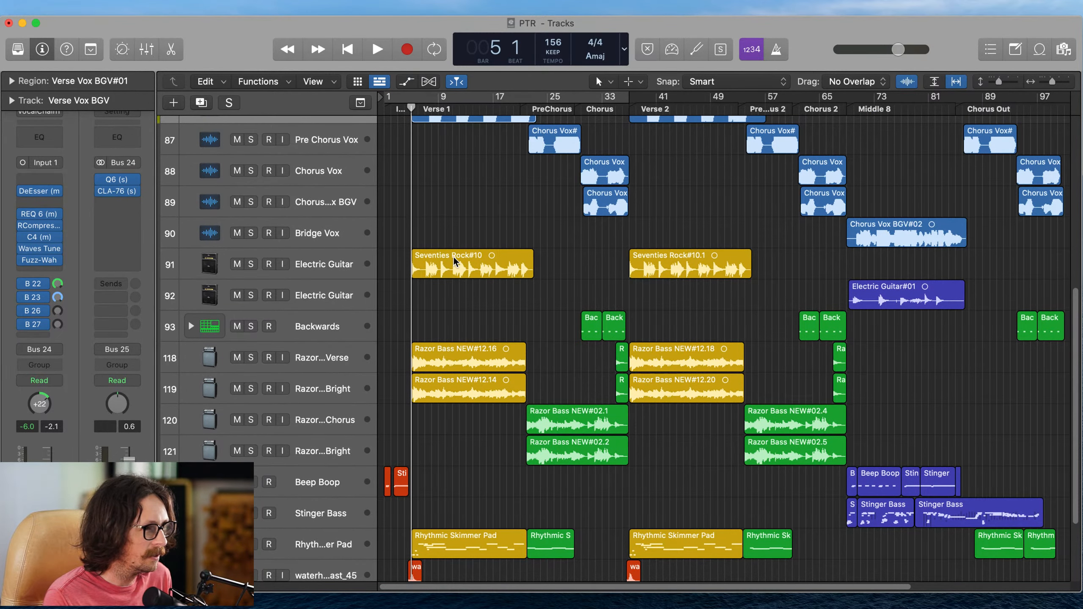
scroll(453, 258, "up", 5)
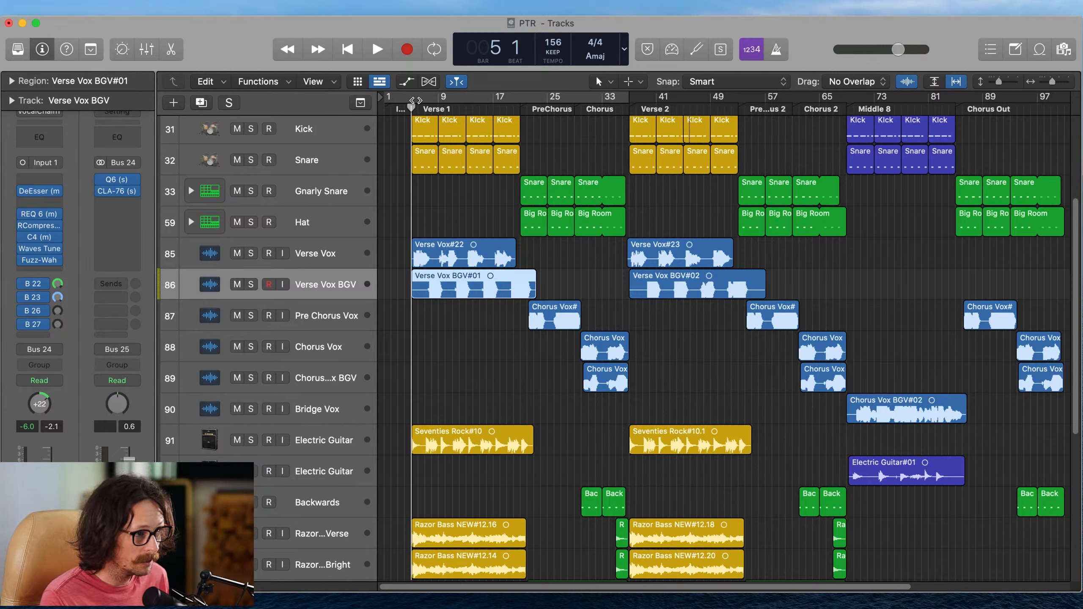
left_click_drag(410, 104, 519, 121)
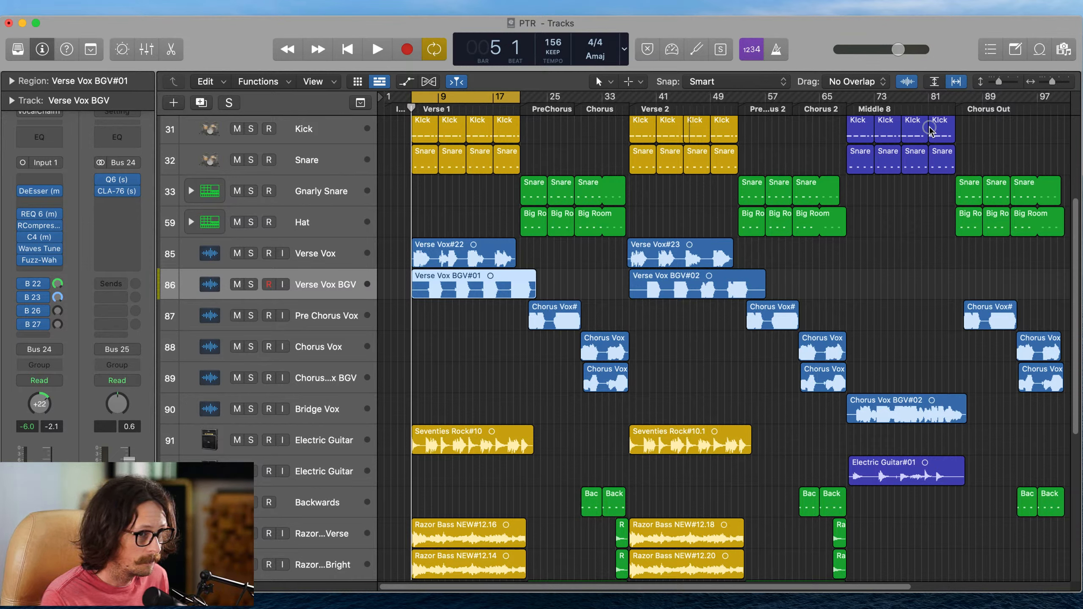
left_click(441, 377)
key("space")
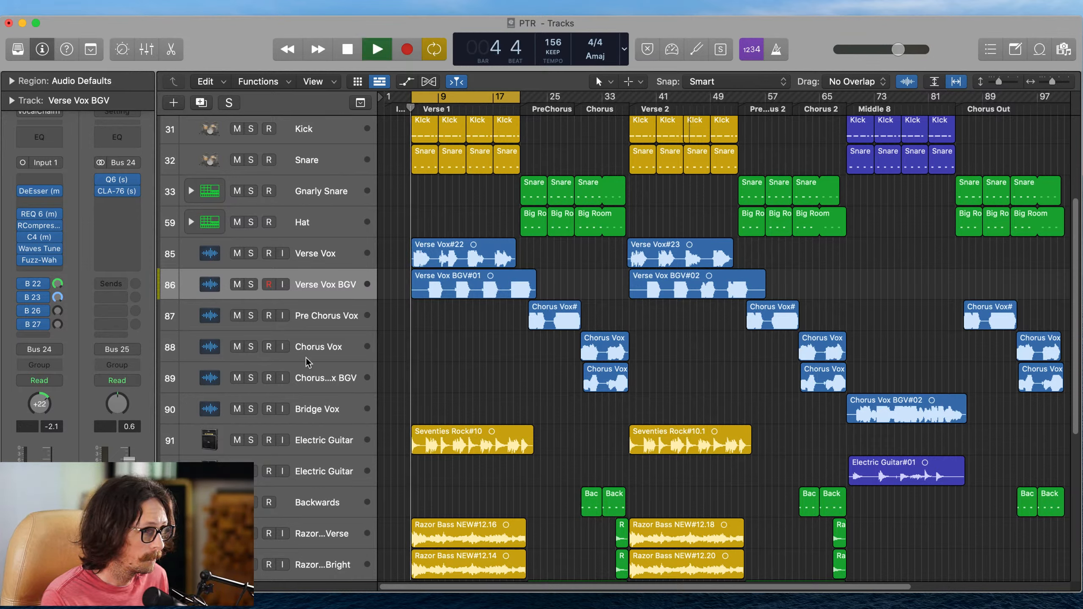
- Audition the verse Electric Guitar, Verse Vox and Verse Vox BGV tracks together in solo, and stop playback
left_click(251, 440)
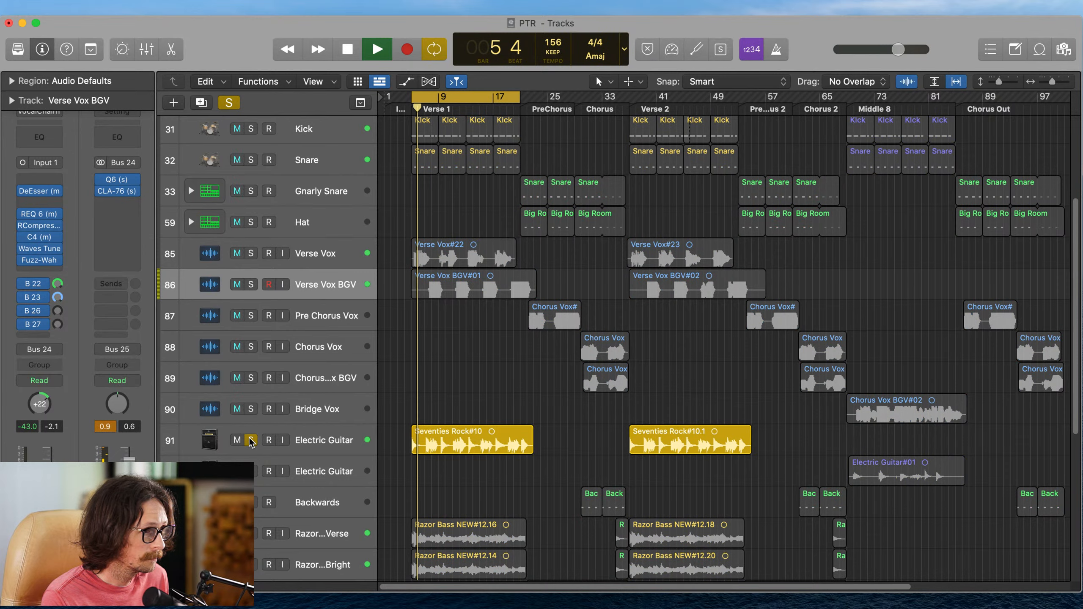
left_click(251, 253)
left_click(251, 284)
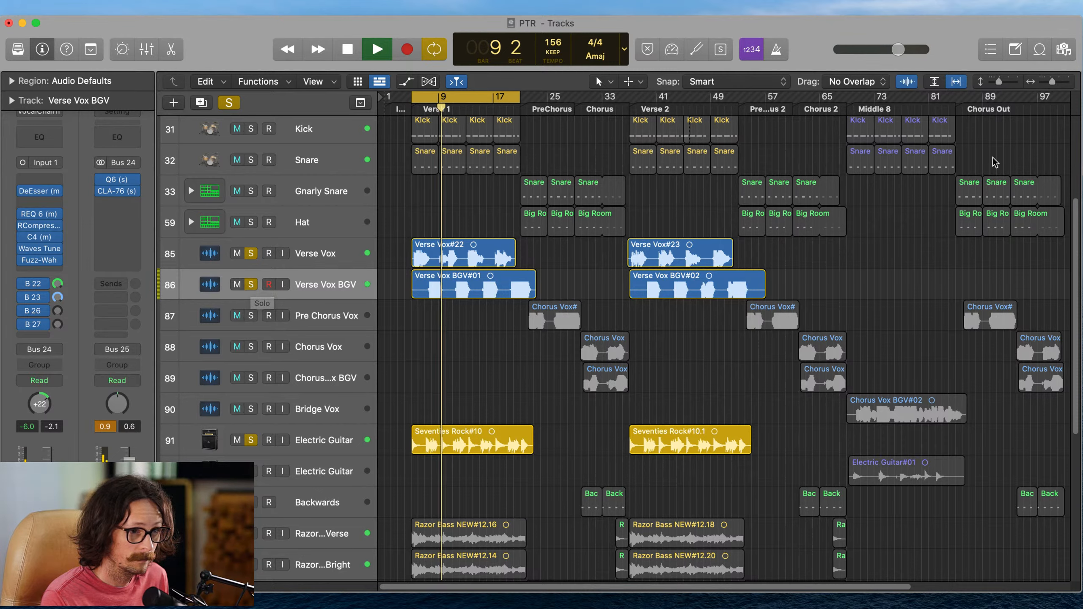
key("space")
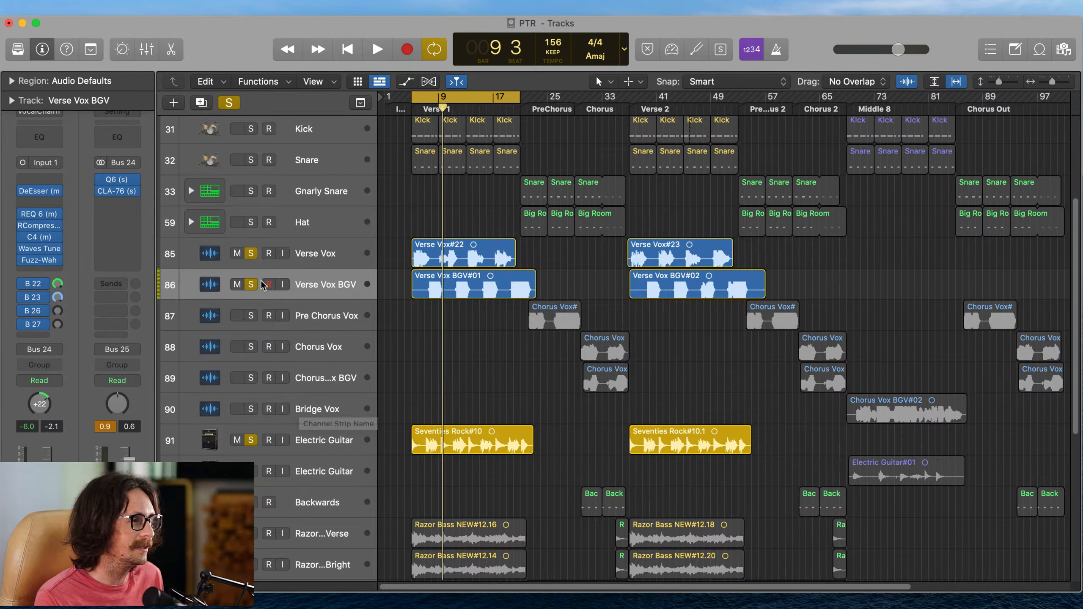
- Center the pan of the Verse Vox and Verse Vox BGV tracks
left_click(337, 261)
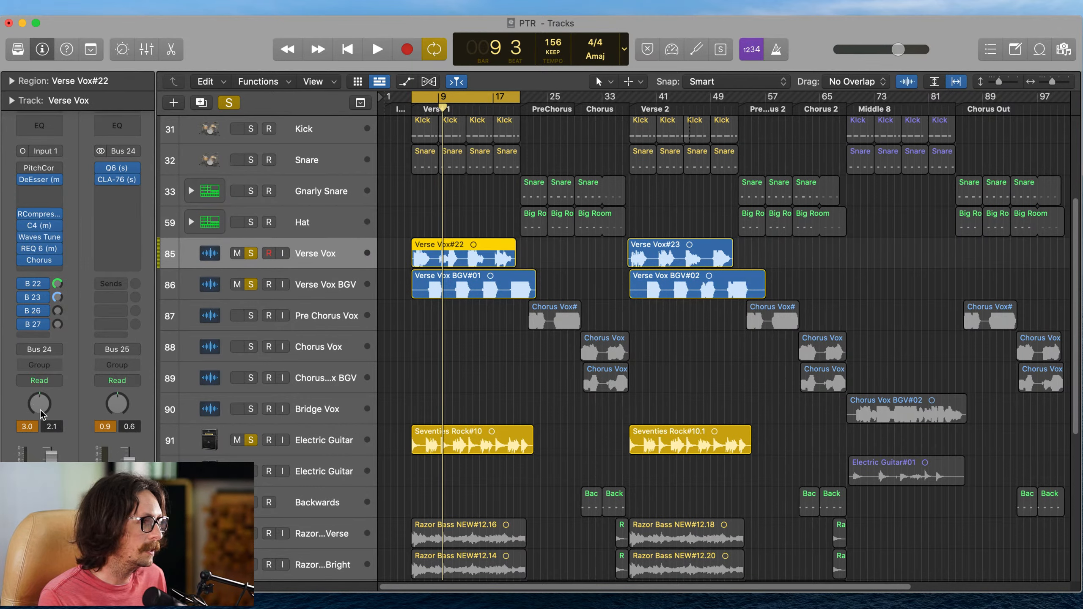
left_click(328, 293)
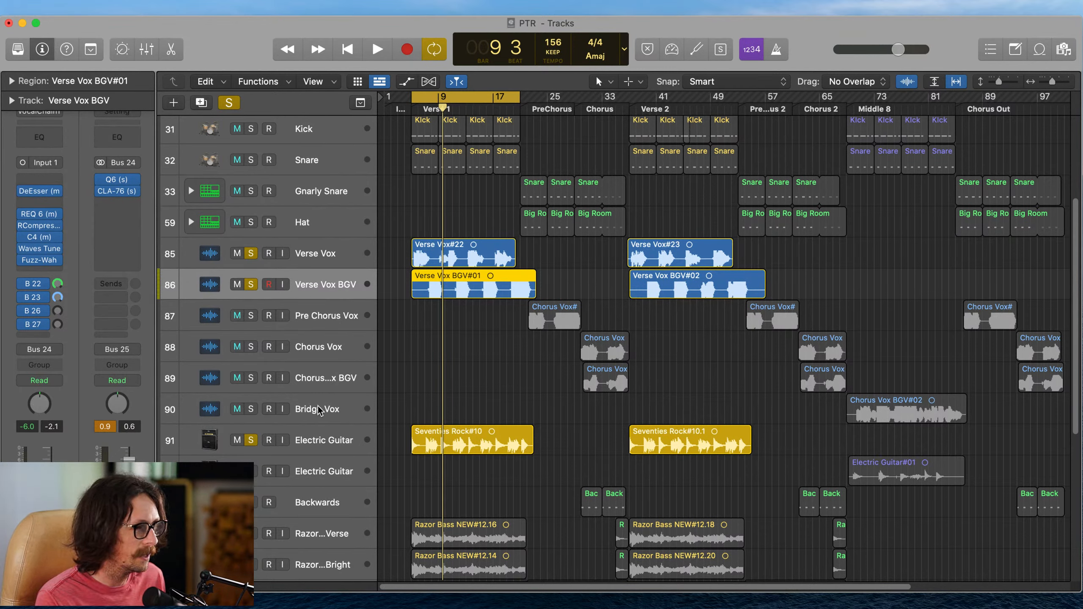
- Lower the verse Electric Guitar's volume to 4.6 dB and pan it to +27
left_click(340, 440)
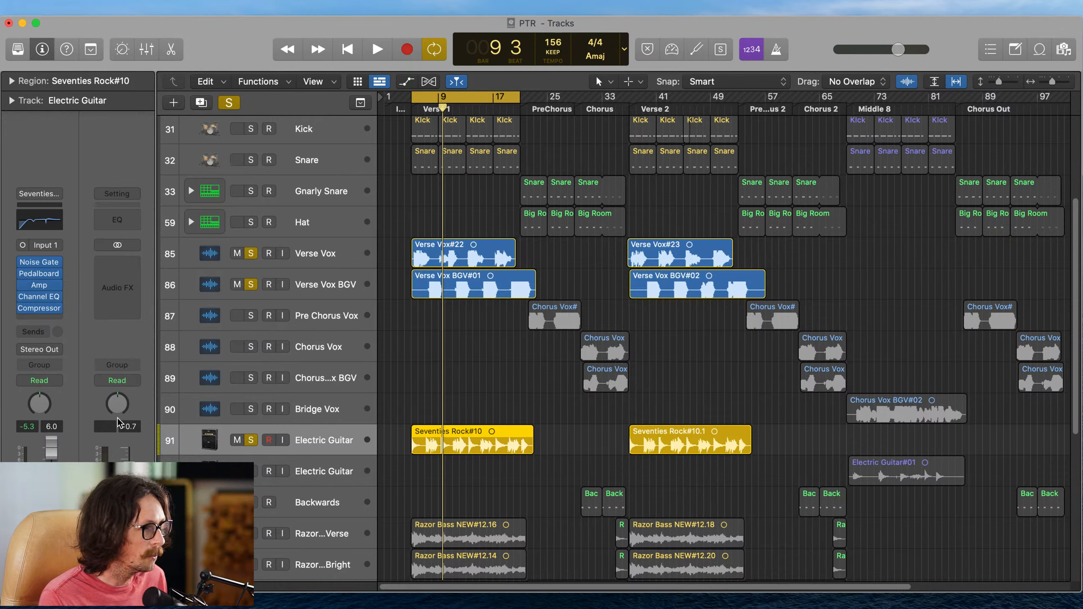
left_click_drag(51, 448, 50, 457)
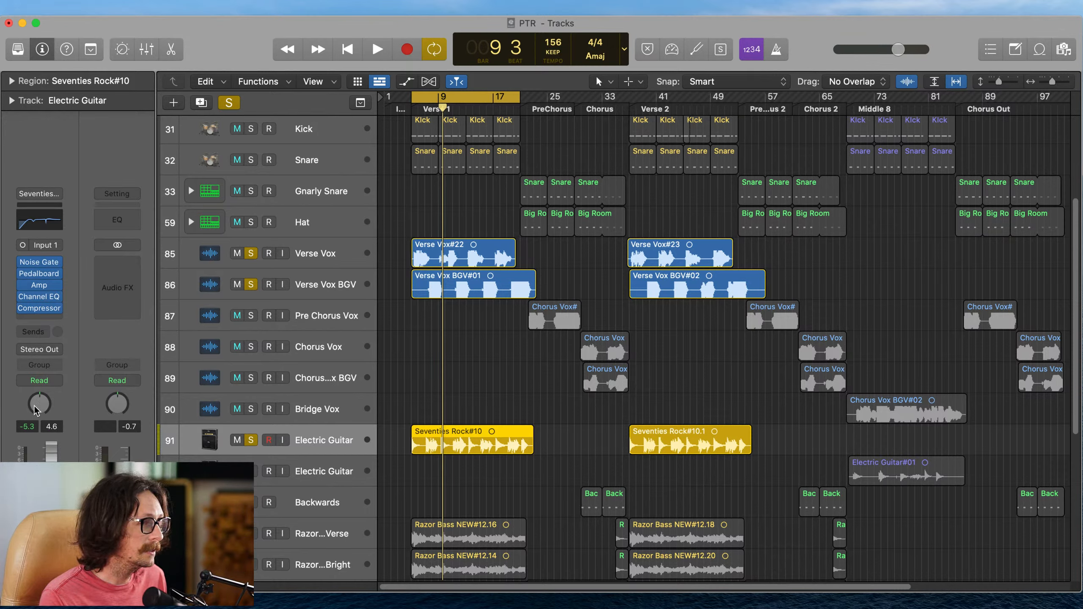
left_click_drag(30, 425, 43, 377)
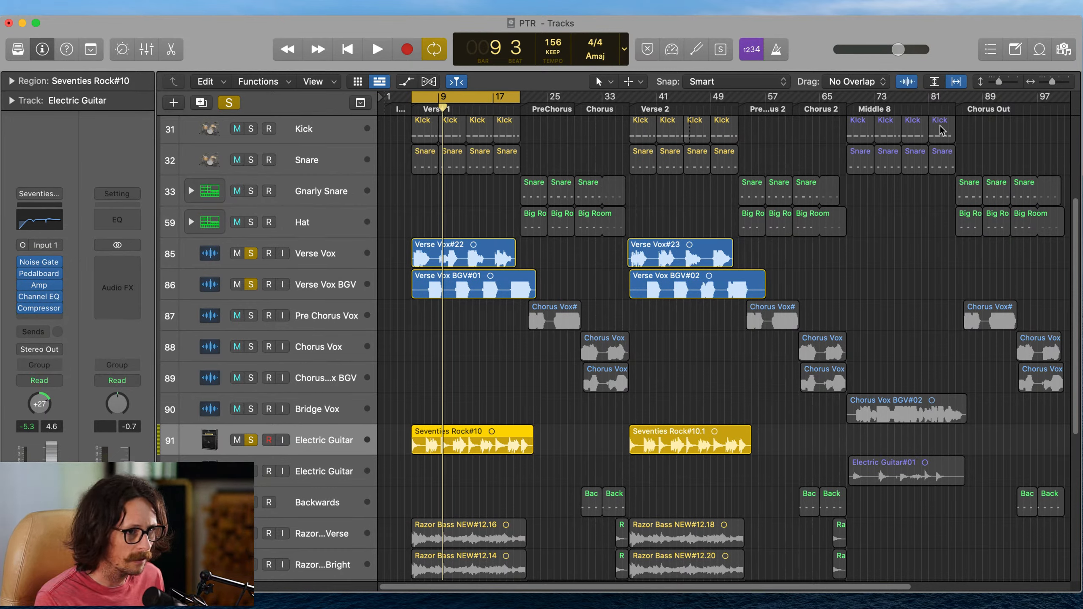
- Clear all solos and play Verse 1 in the full mix, adjusting the Electric Guitar to 5.0 dB and pan +30
left_click(251, 440, "alt")
key("space")
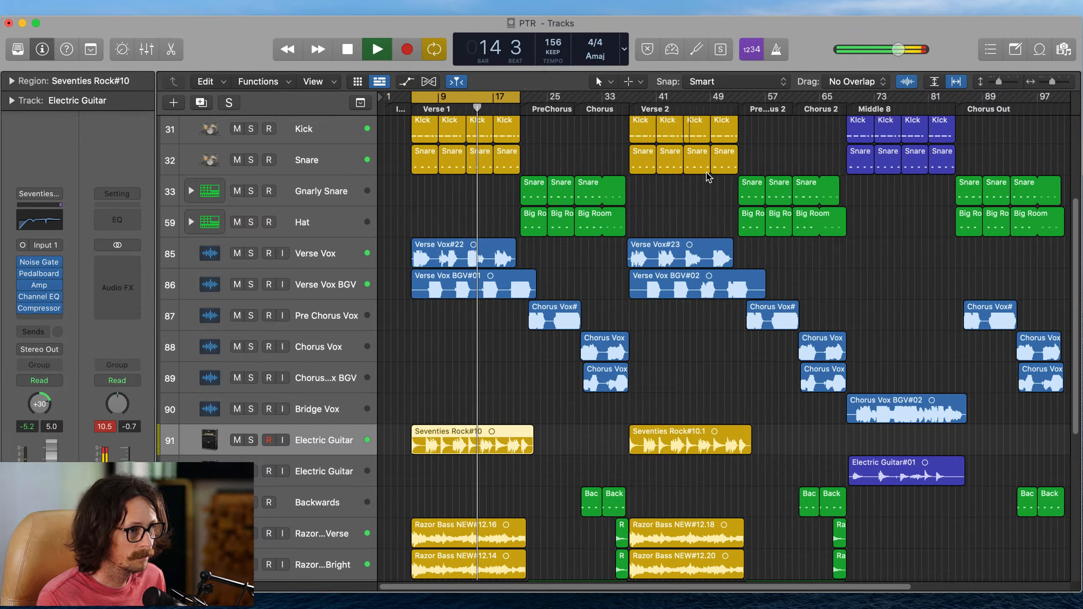
key("space")
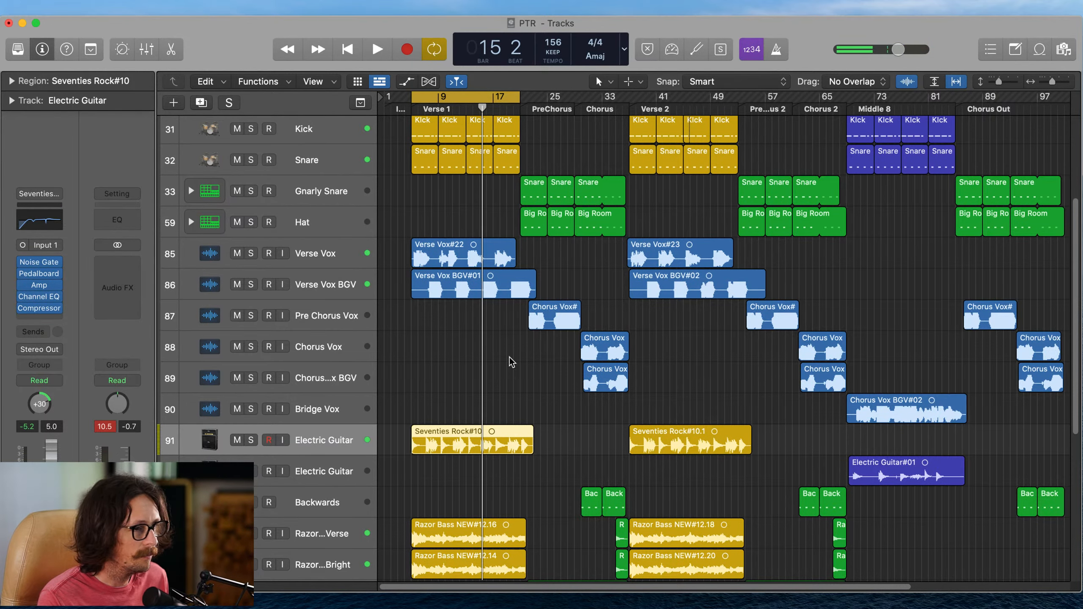
- Set the cycle range over the first pre-chorus and chorus, from bar 22 to bar 33
scroll(537, 375, "right", 5)
scroll(522, 383, "left", 3)
scroll(521, 383, "up", 1)
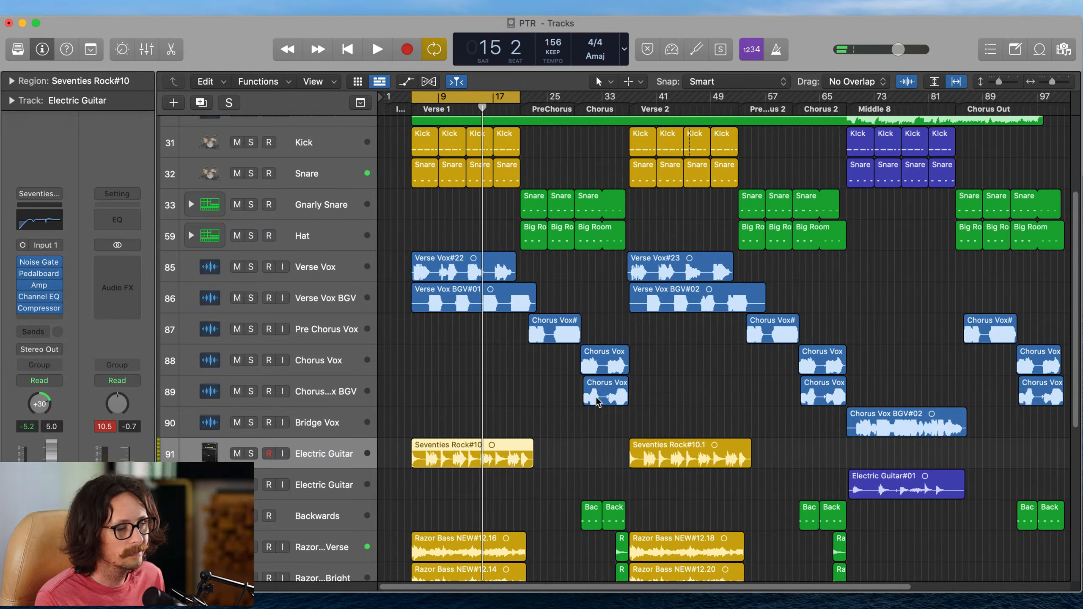
left_click(497, 99)
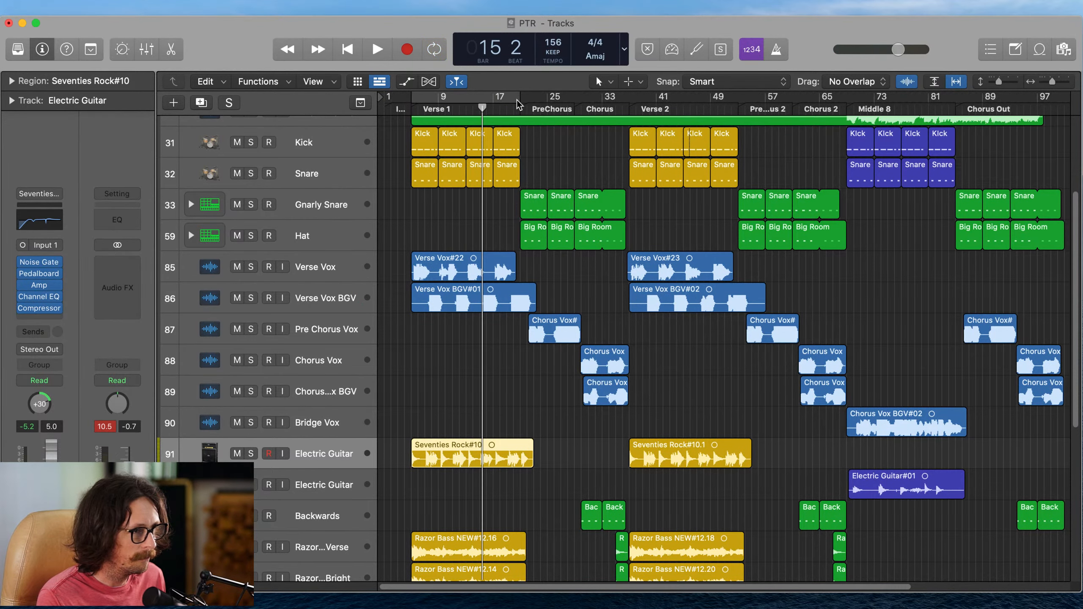
left_click_drag(521, 99, 601, 99)
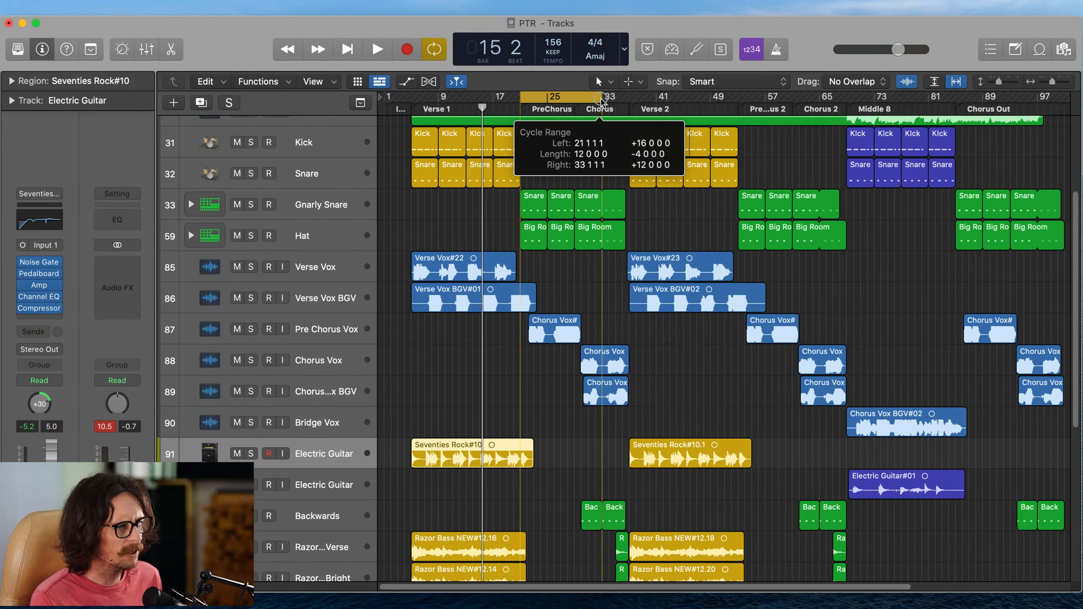
left_click_drag(523, 100, 529, 100)
- Cut off and delete the silent tail of the first Verse Vox BGV region after about bar 22 beat 3
left_click_drag(499, 252, 688, 494)
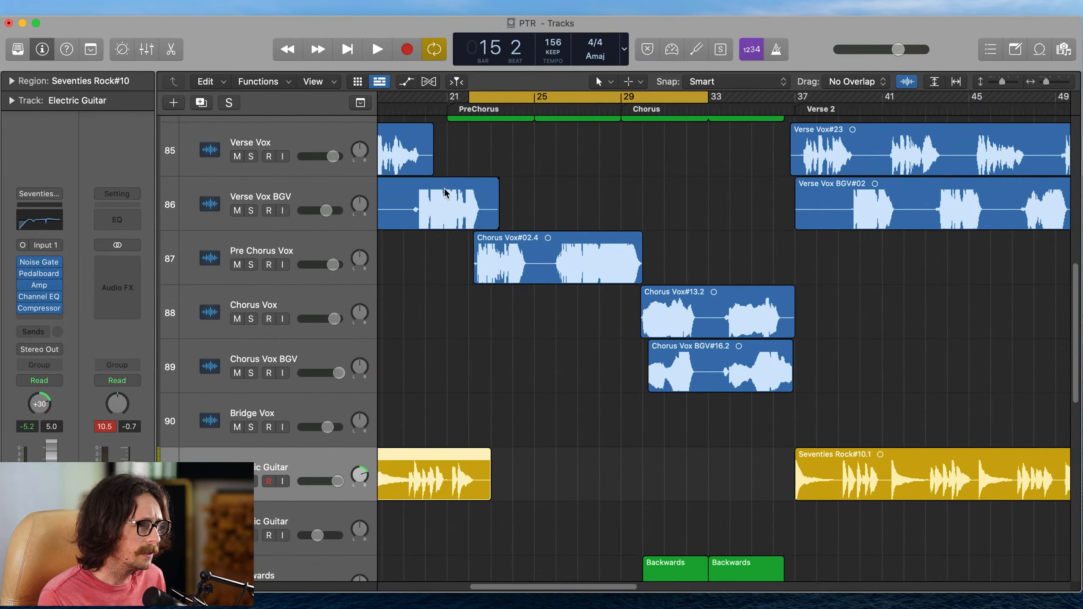
left_click_drag(447, 196, 620, 283)
double_click(499, 210, "super")
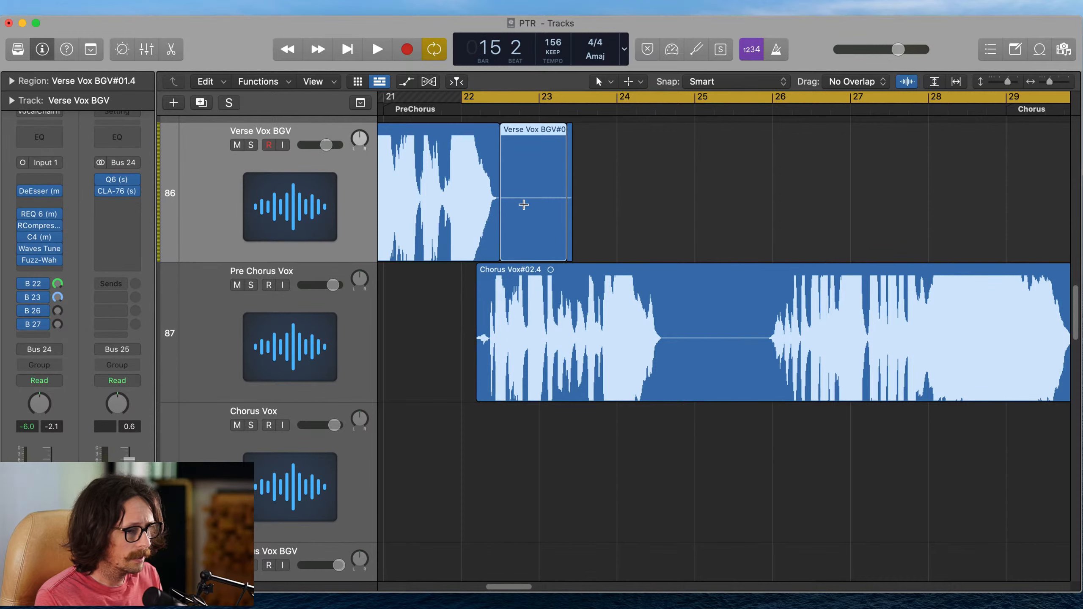
key("Delete")
left_click(569, 213)
key("Delete")
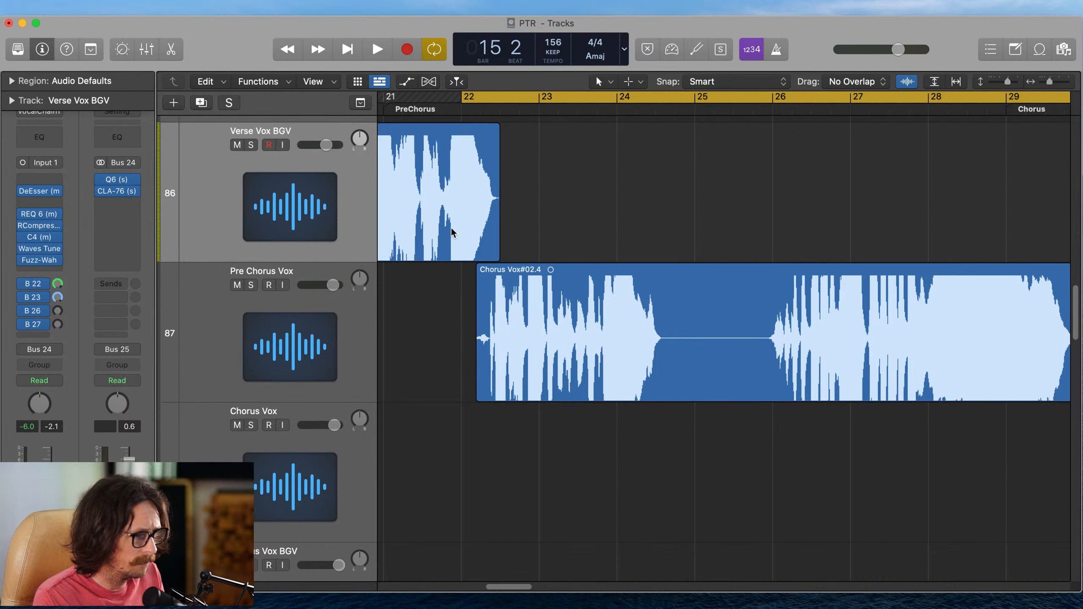
- Cut the first Pre Chorus Vox region just before its first word, at about 22 2 3, and delete the quiet lead-in
left_click_drag(425, 161, 566, 419)
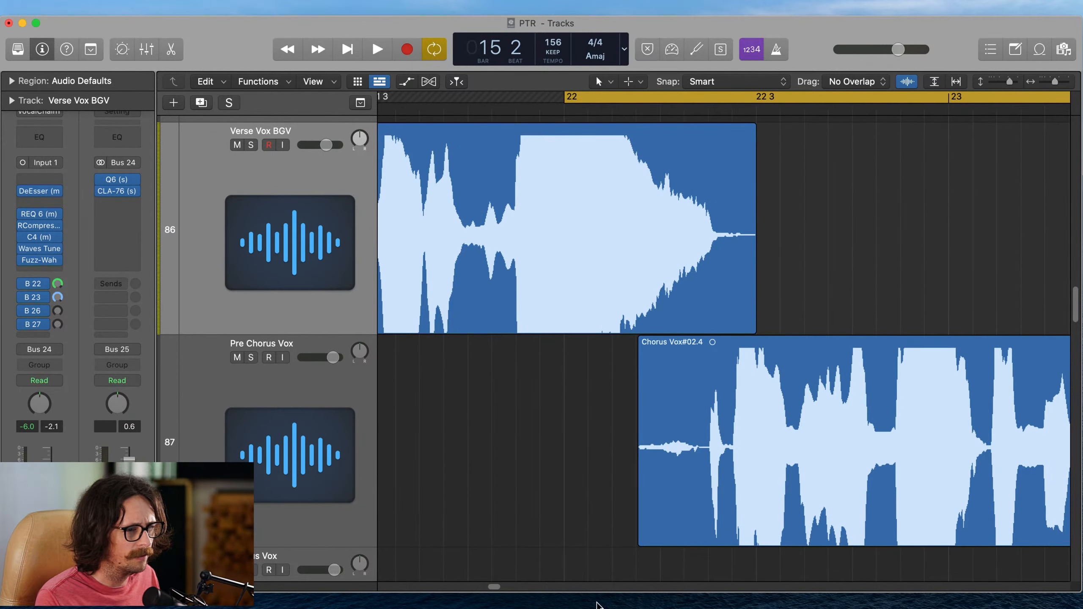
left_click_drag(575, 183, 852, 565)
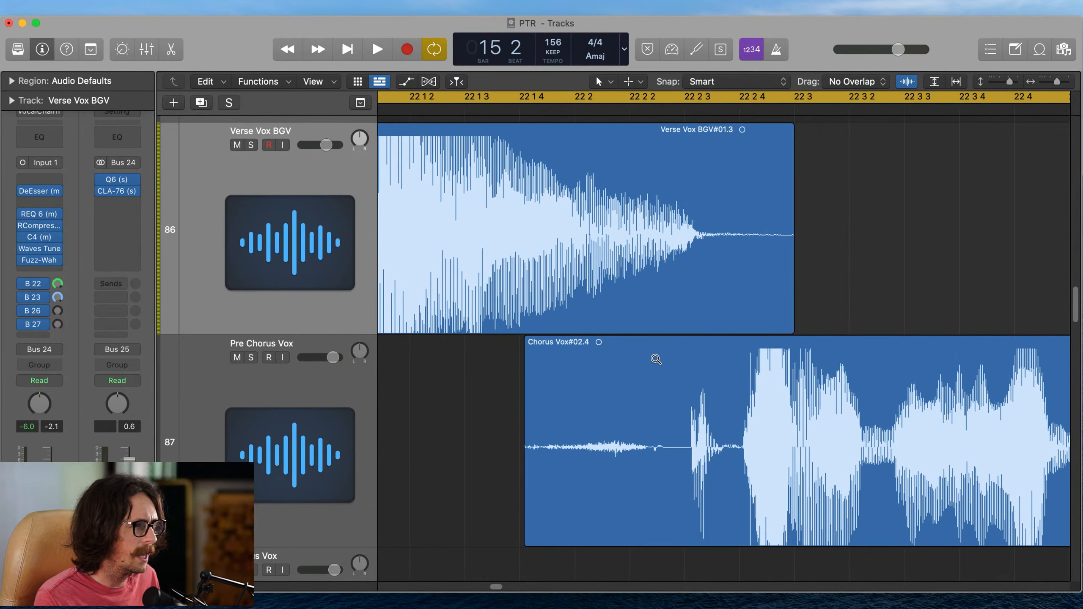
double_click(680, 438, "super")
left_click(631, 466)
key("Delete")
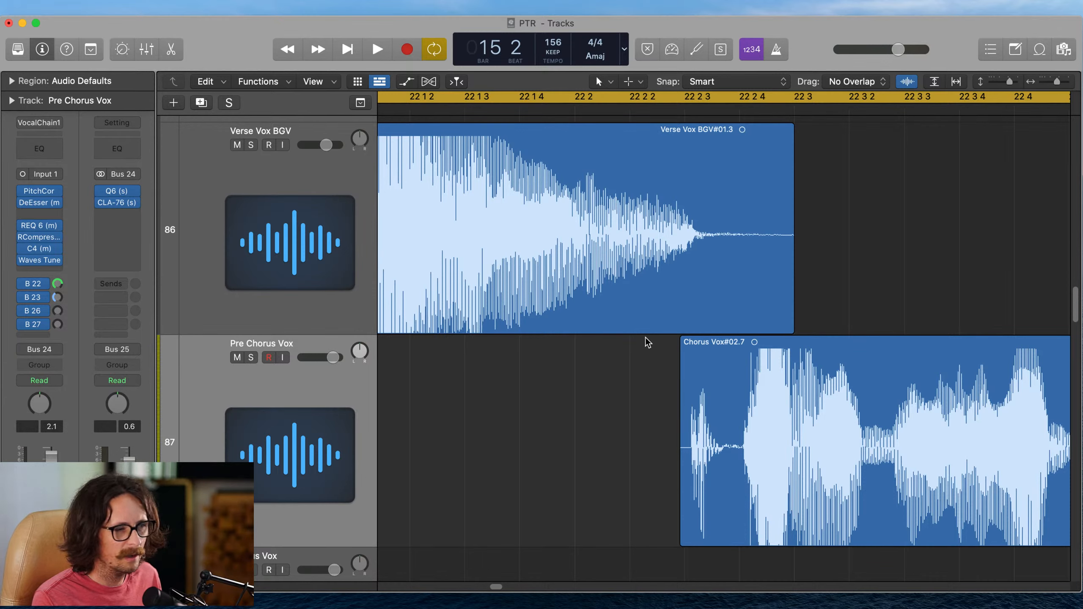
- Trim the first Verse Vox BGV region's leftover silent tail between 22 2 3 and 22 2 4 and add a fade-out at its end
double_click(725, 228, "super")
key("Delete")
left_click(615, 242)
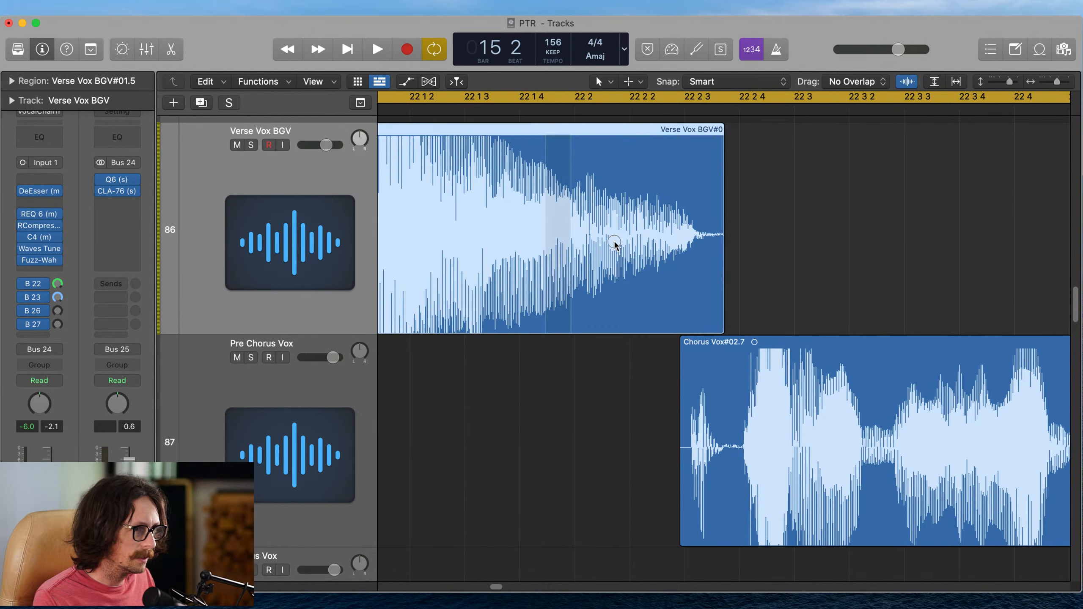
left_click_drag(614, 242, 794, 249)
left_click_drag(718, 247, 698, 246)
- Select the first Pre Chorus Vox region, show the whole pre-chorus, and turn off the enlarged waveform display
left_click_drag(665, 366, 755, 486)
left_click(742, 344)
left_click(640, 374, "ctrl+alt")
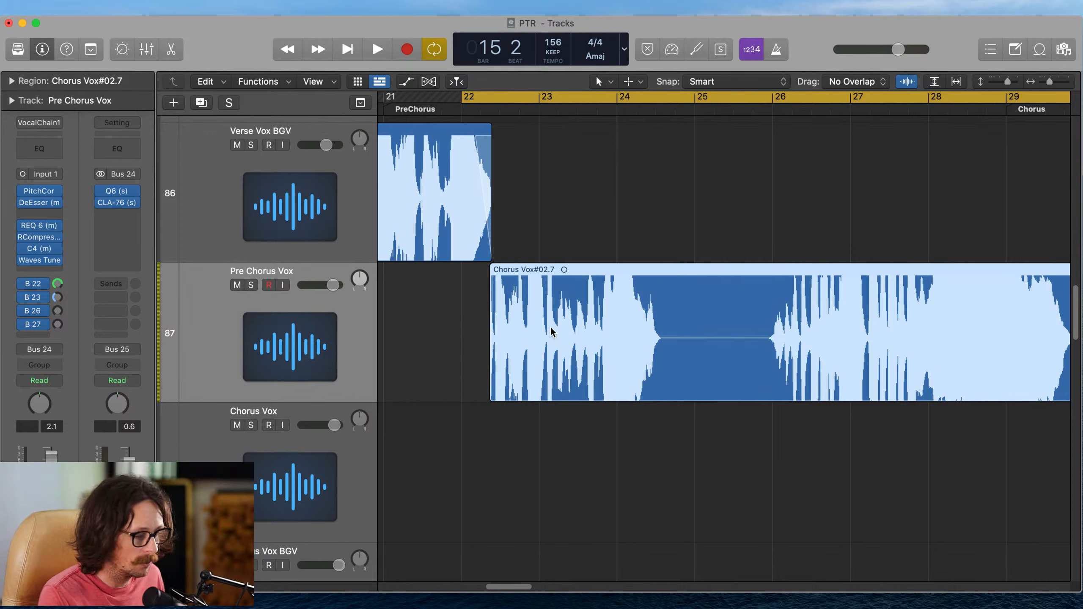
key("ctrl+alt+super+Down")
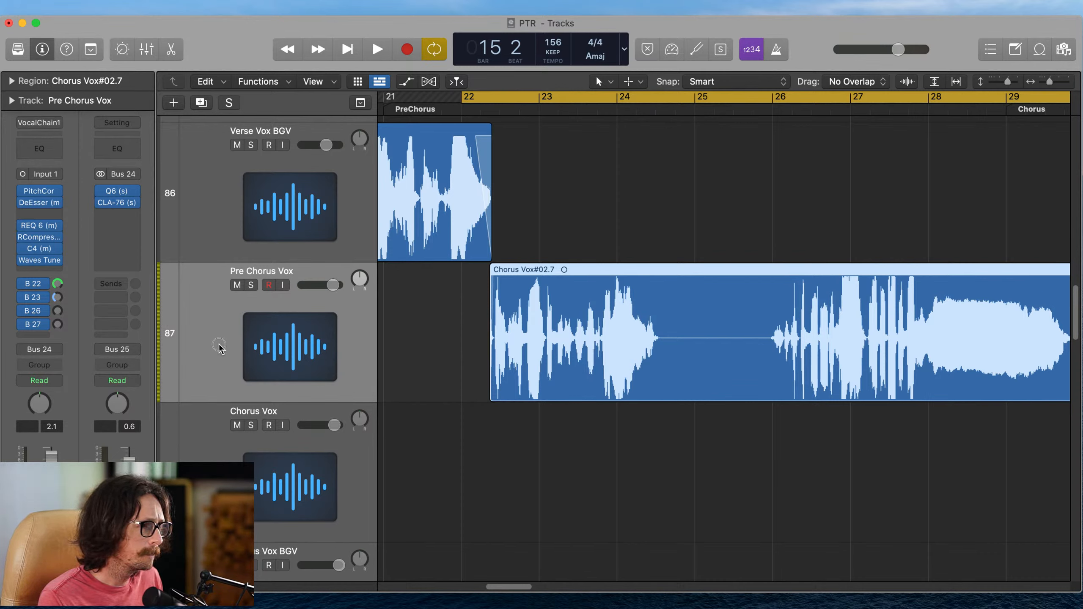
- Play the pre-chorus and bypass the Pre Chorus Vox sends to buses 22, 23, 26 and 27, replaying to hear the dry vocal
key("space")
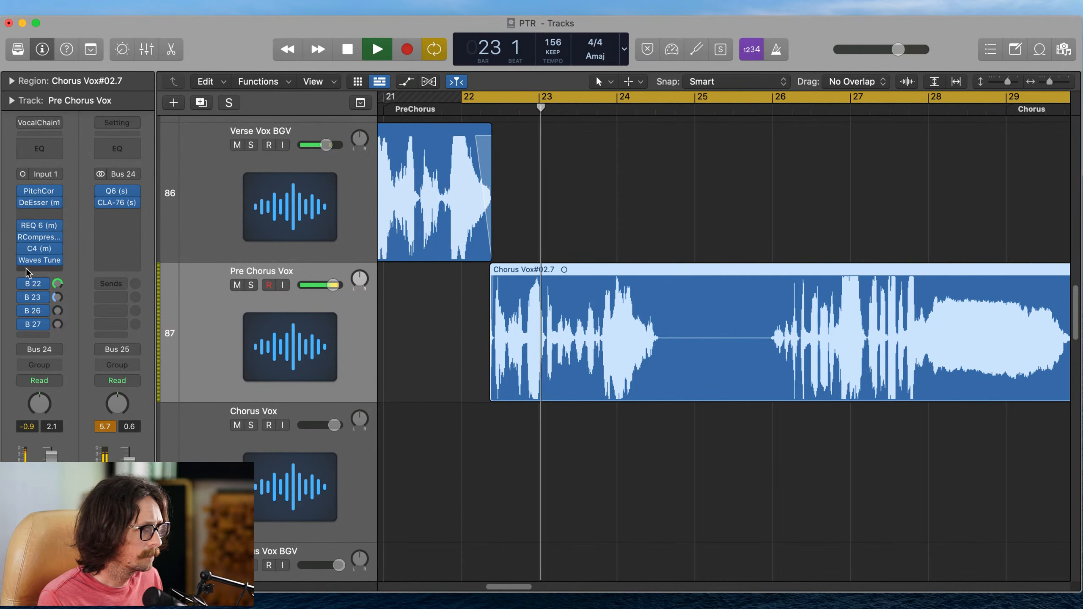
left_click_drag(22, 283, 20, 326)
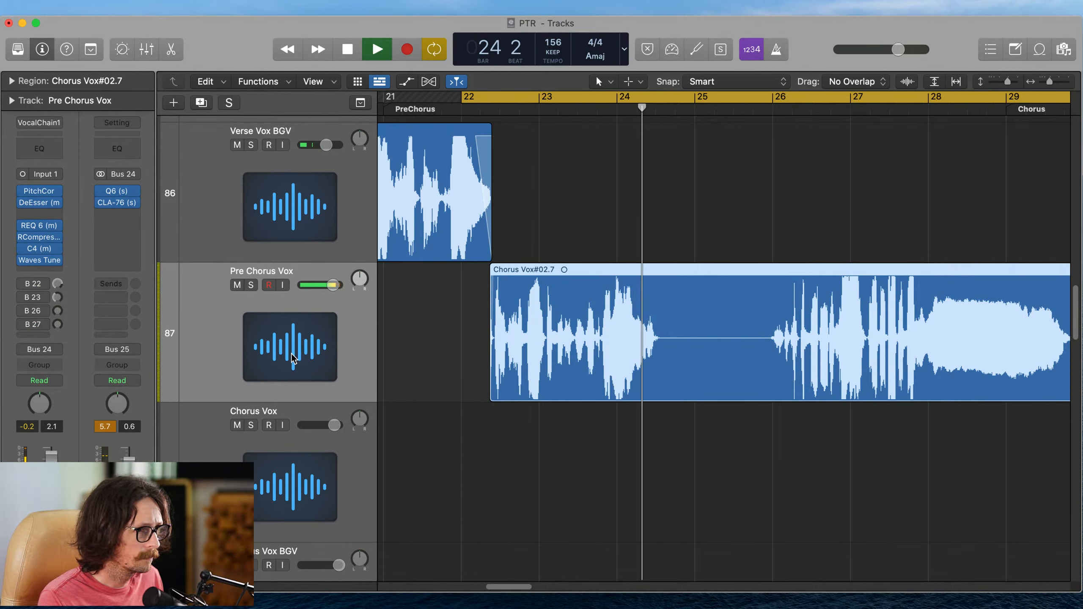
key("space")
key("space")
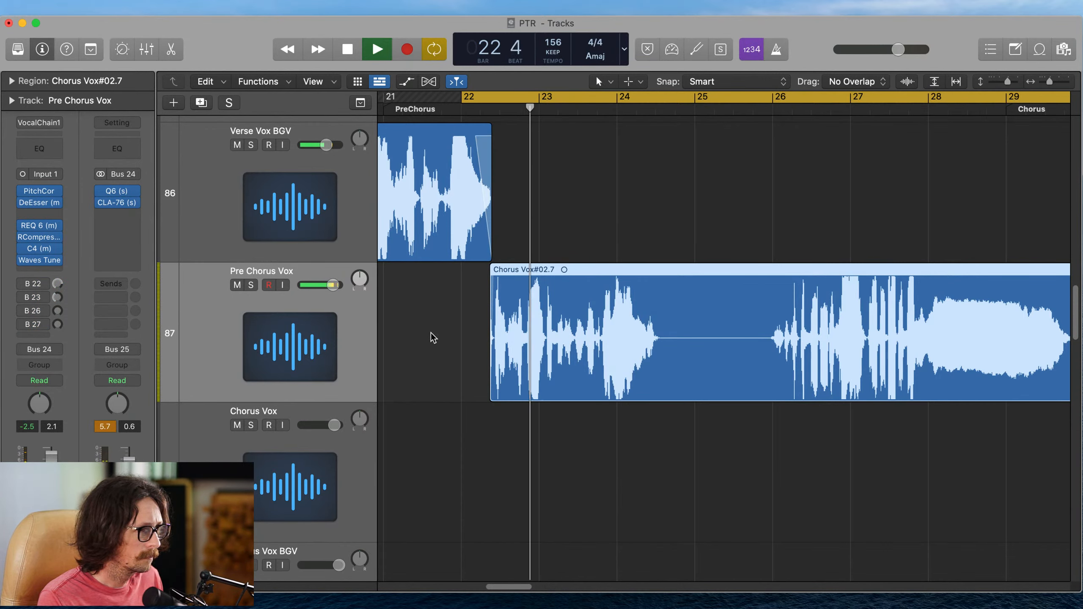
key("space")
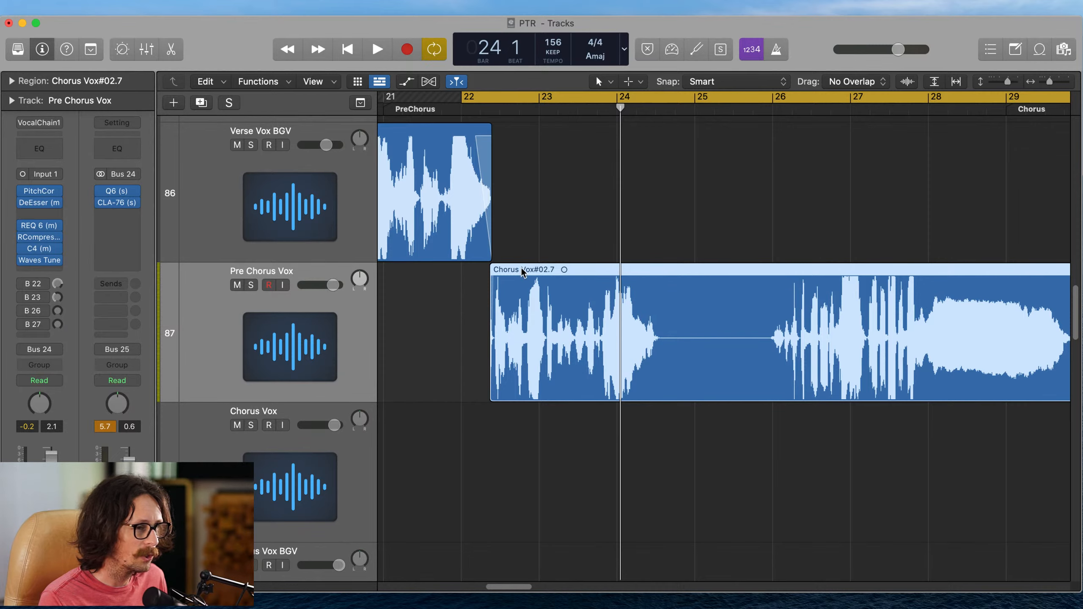
- Look over the arrangement's tracks, open the mixer, and bring the vocal bus channels into view
key("z")
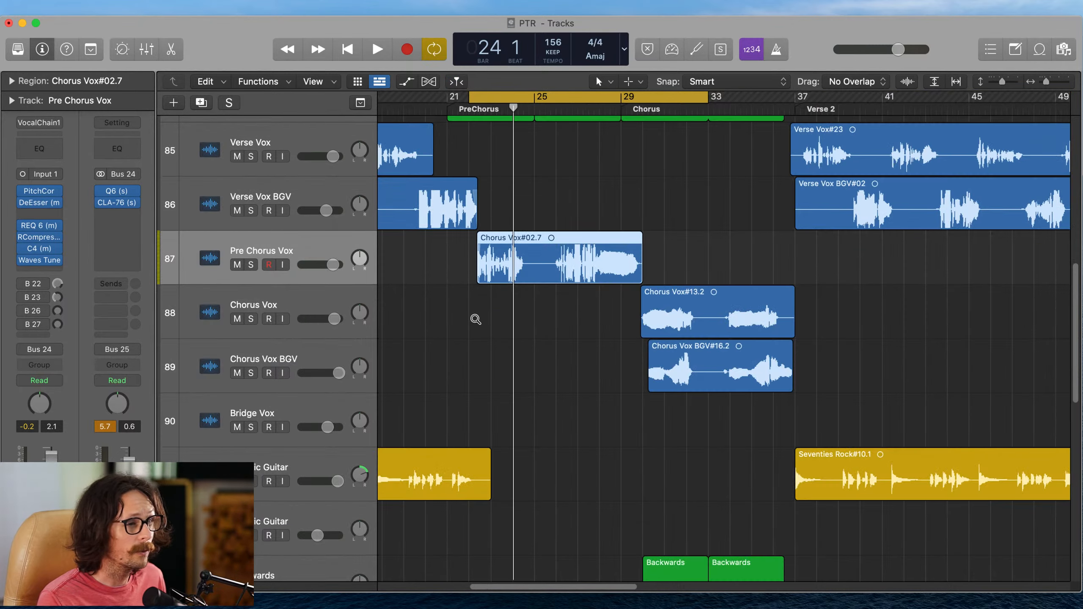
left_click(600, 327, "ctrl+alt")
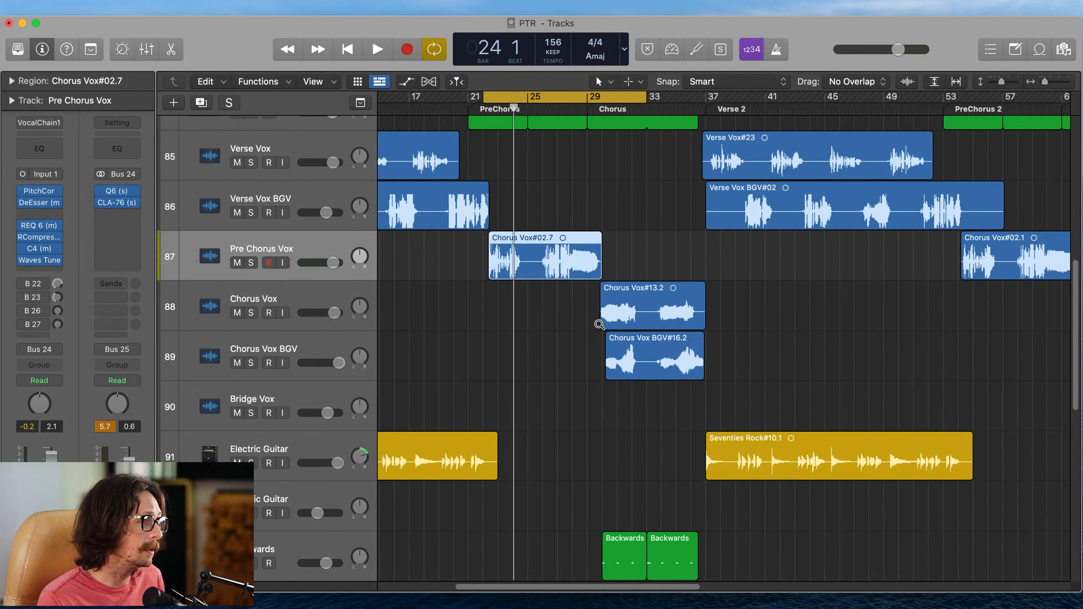
scroll(678, 442, "up", 10)
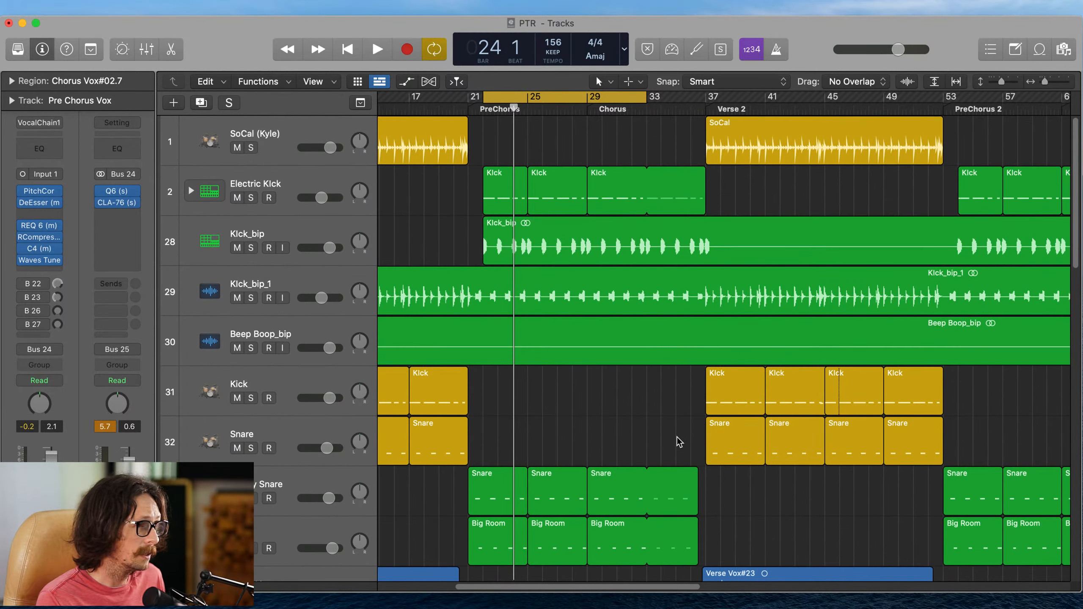
scroll(675, 384, "down", 15)
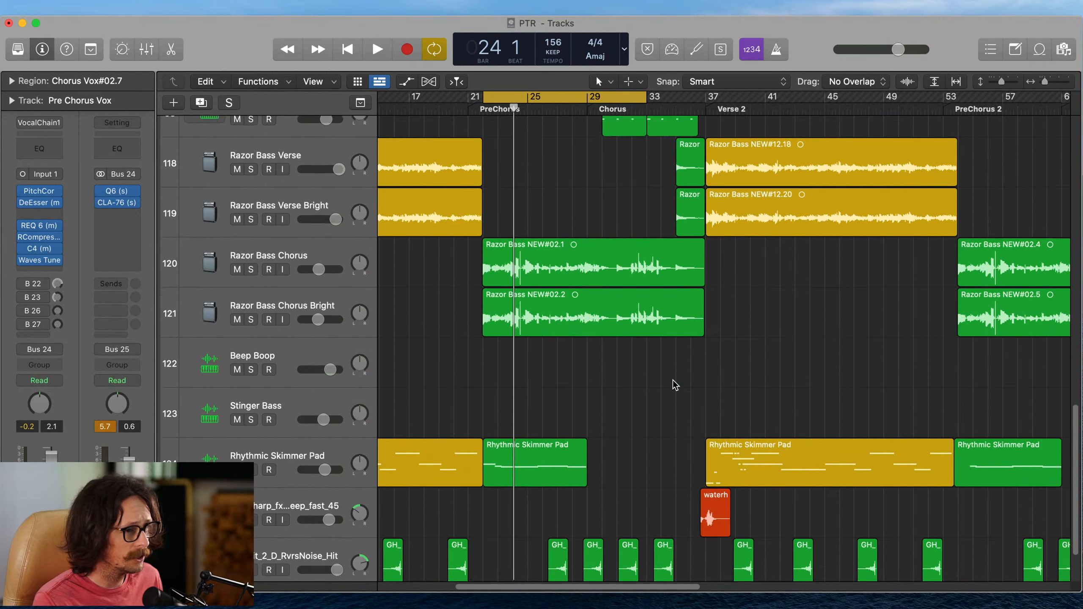
scroll(675, 384, "down", 1)
key("x")
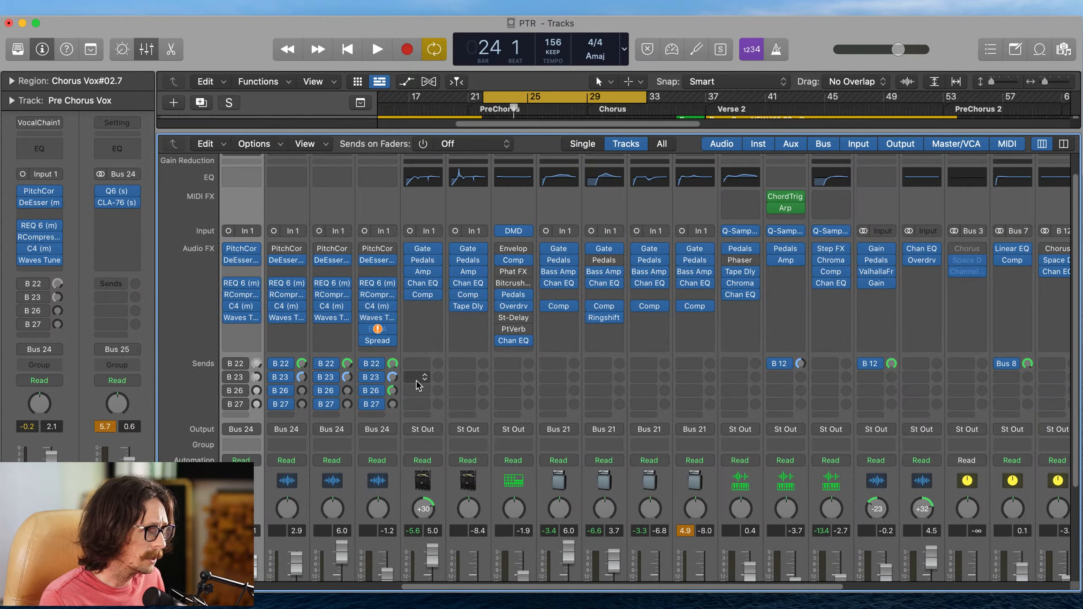
scroll(390, 347, "down", 5)
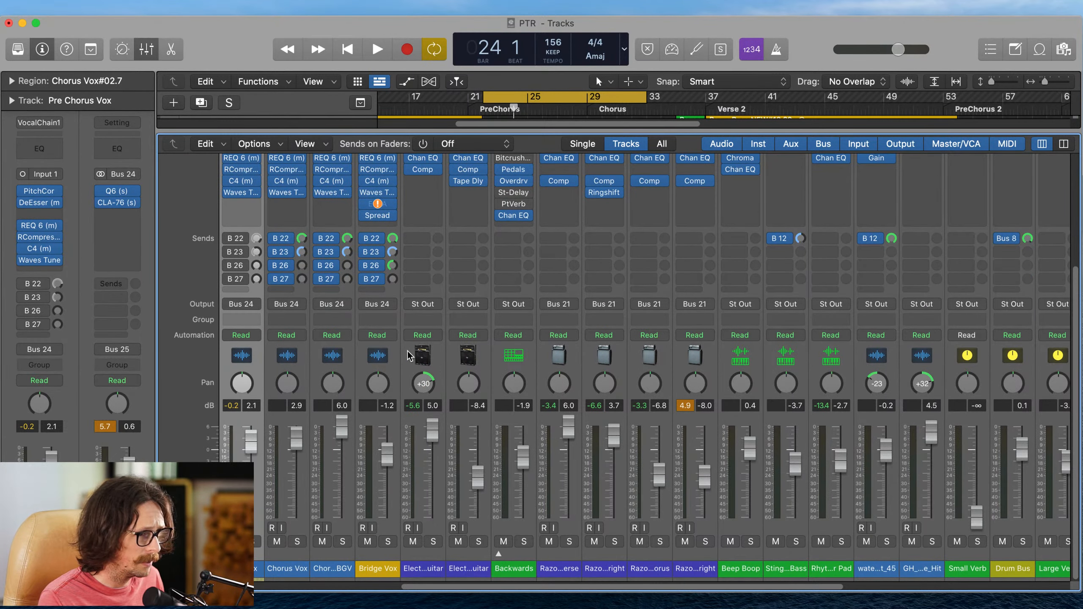
scroll(407, 355, "right", 10)
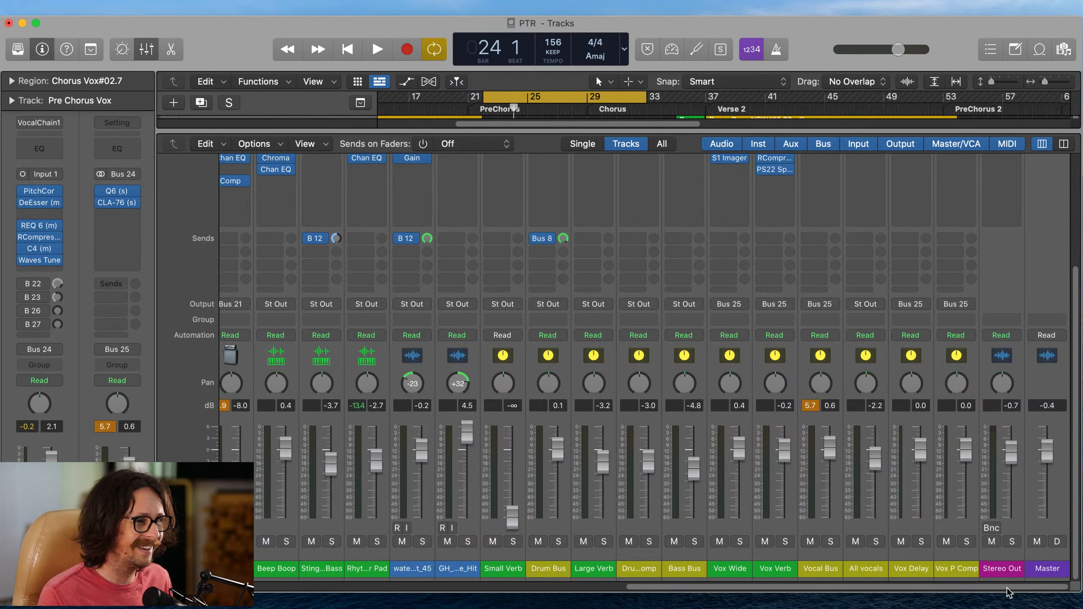
- Examine the inserts, inputs and output routing of the vocal aux channels in the mixer
scroll(511, 348, "up", 3)
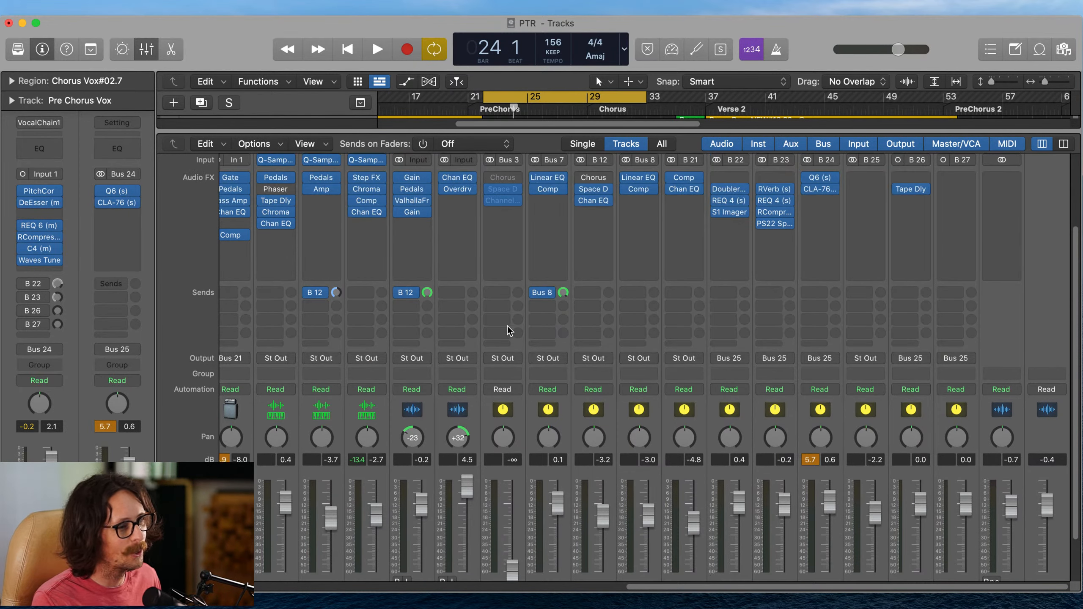
scroll(511, 313, "down", 3)
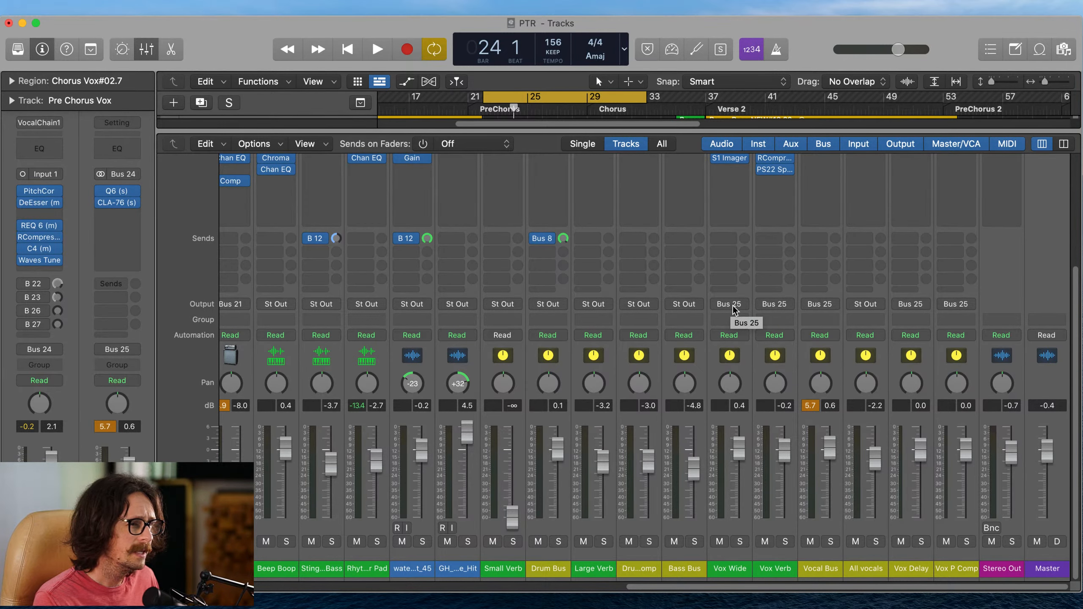
scroll(751, 364, "up", 3)
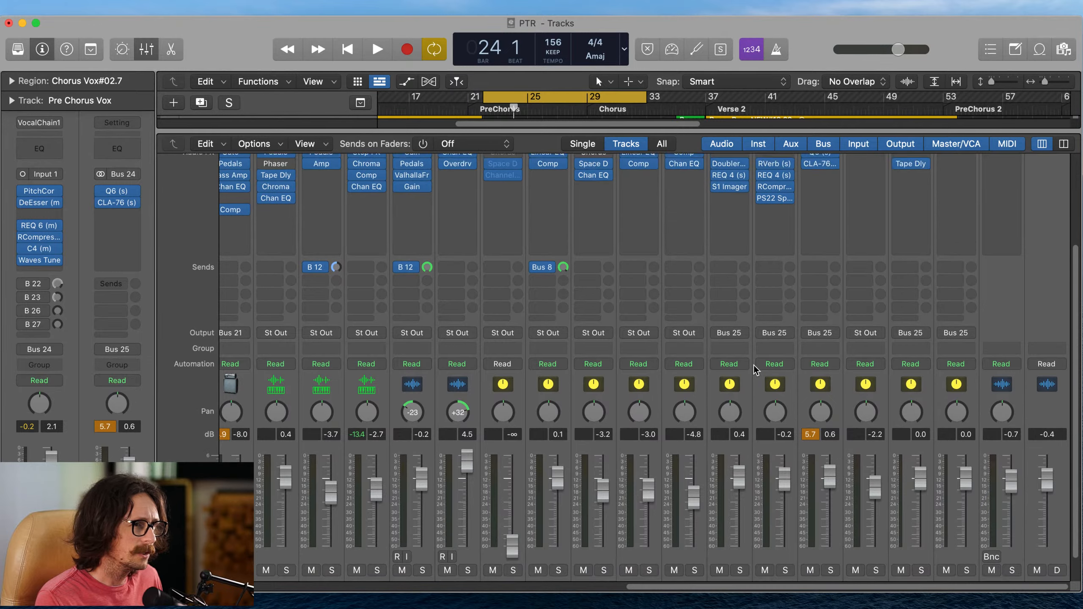
scroll(753, 365, "up", 5)
scroll(838, 307, "down", 1)
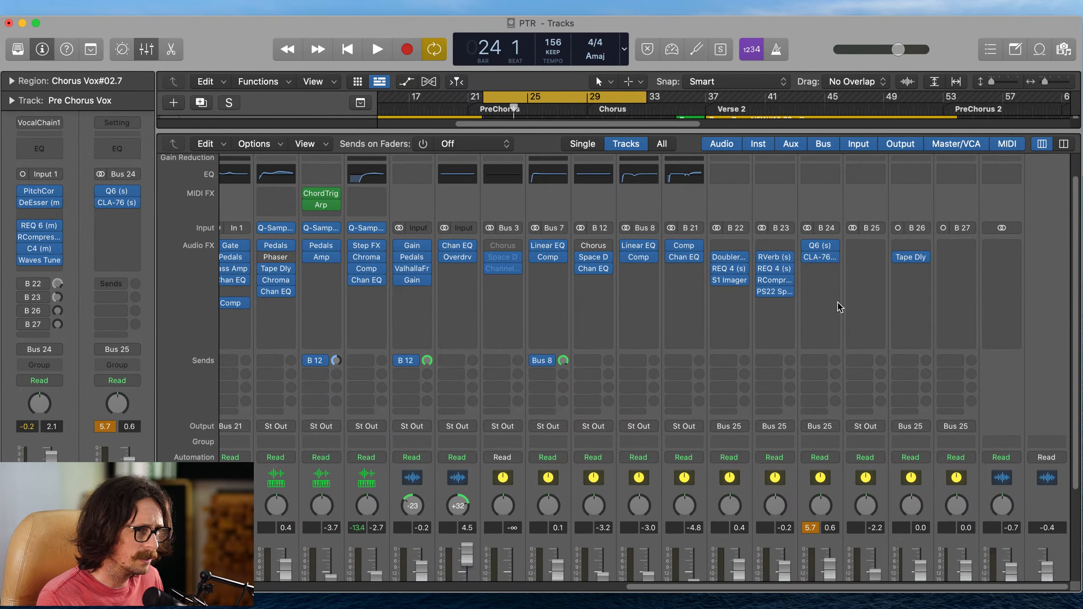
scroll(838, 307, "down", 3)
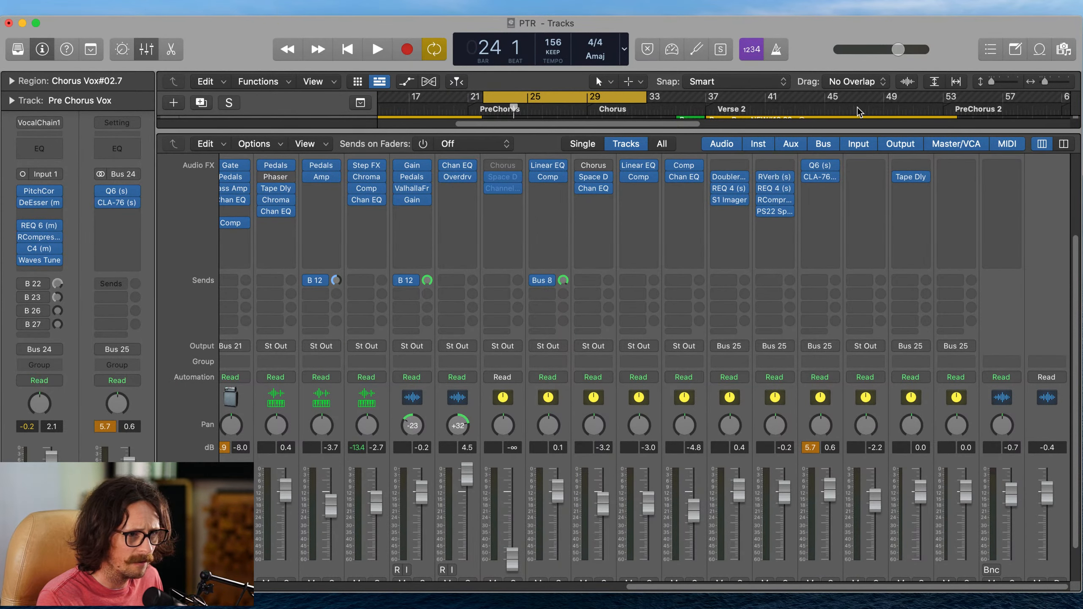
scroll(914, 389, "up", 3)
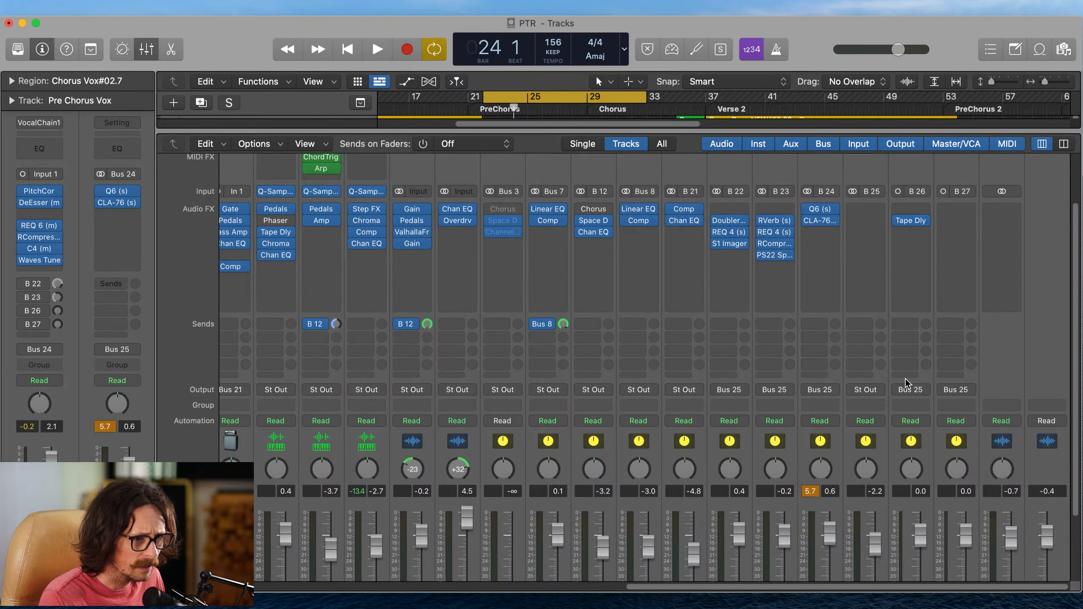
scroll(911, 359, "down", 4)
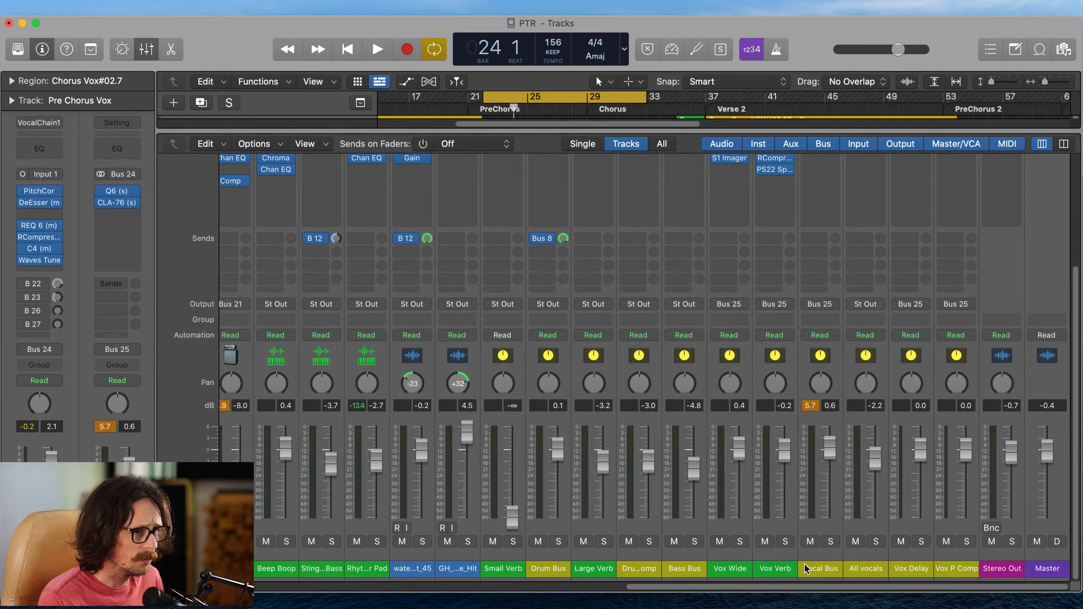
- Compare the Vocal Bus, Vox Verb, Vox Wide and All vocals channels and check their insert effects
left_click(827, 573)
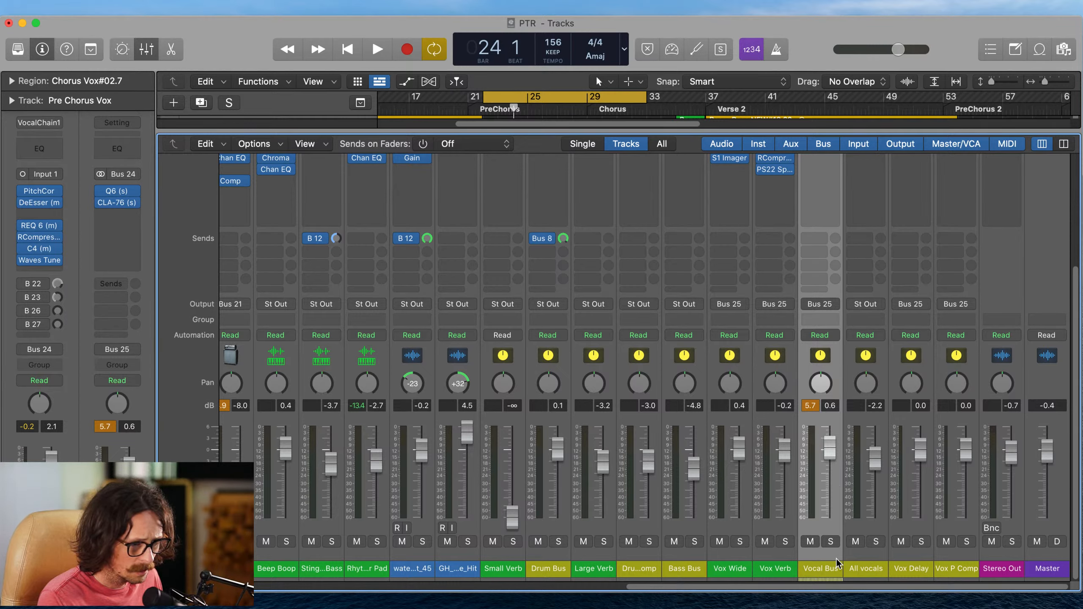
left_click(766, 568)
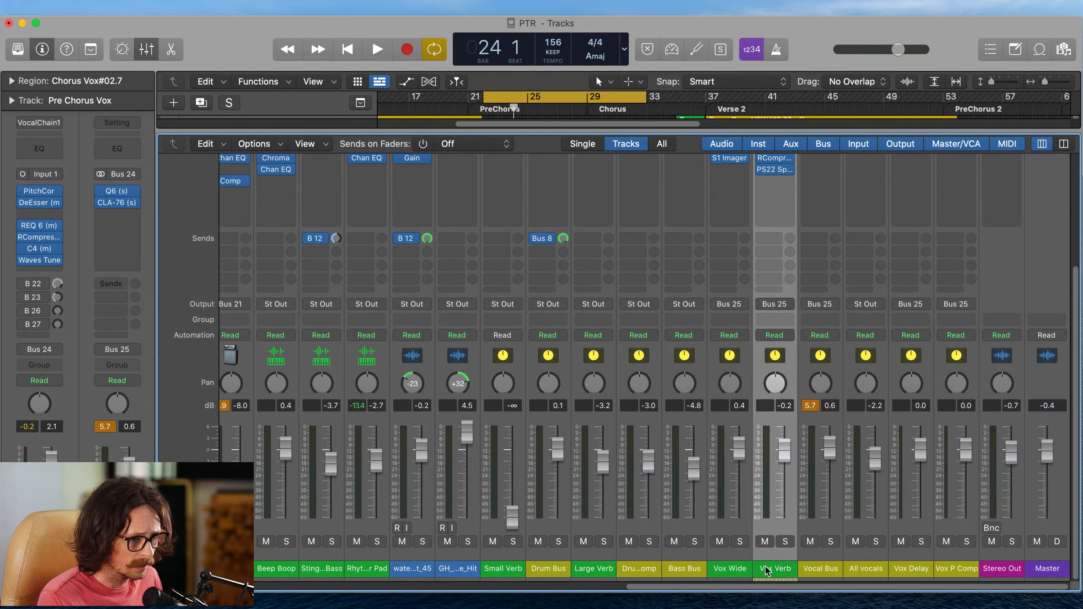
left_click(732, 569)
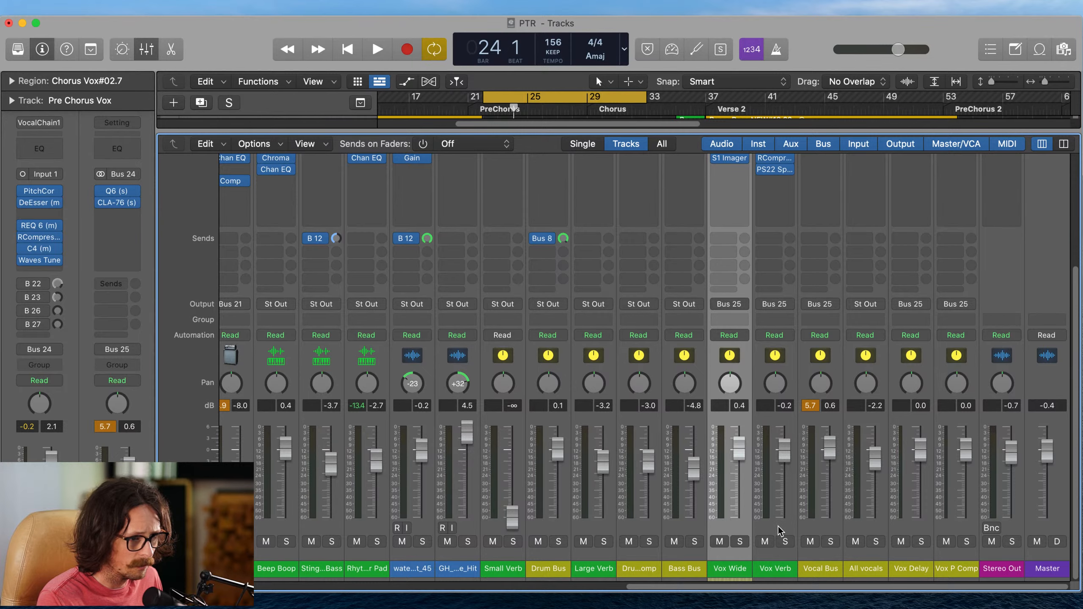
scroll(779, 531, "up", 5)
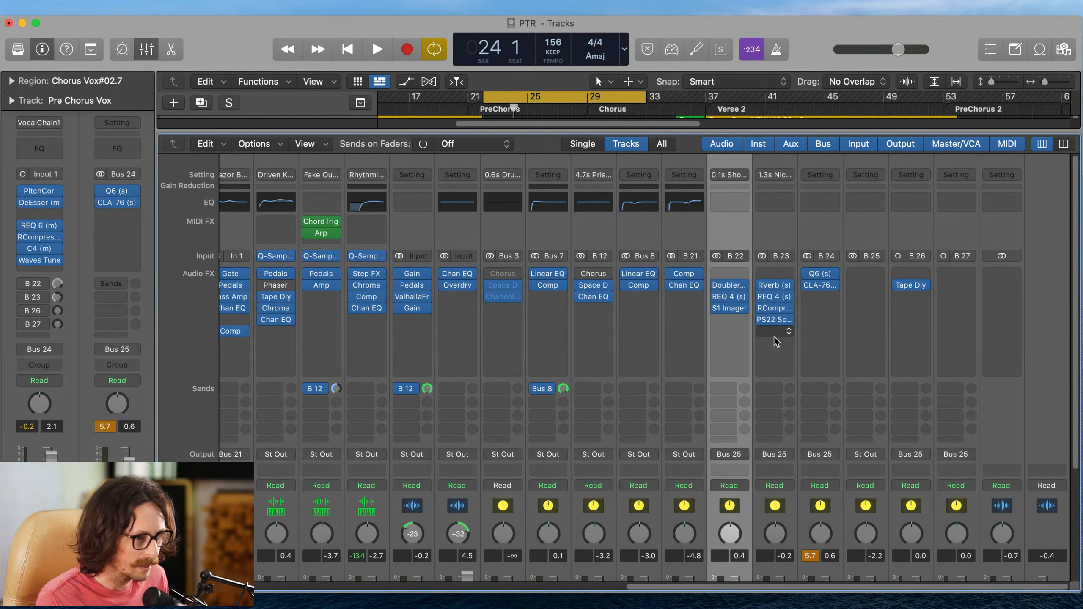
scroll(775, 342, "down", 5)
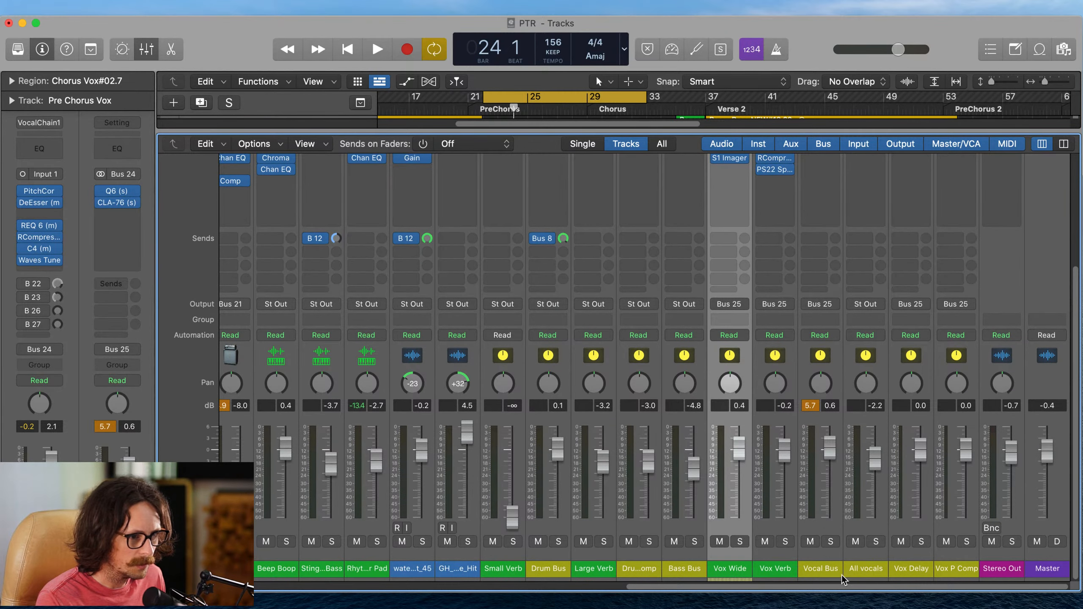
left_click(870, 572)
left_click(822, 570)
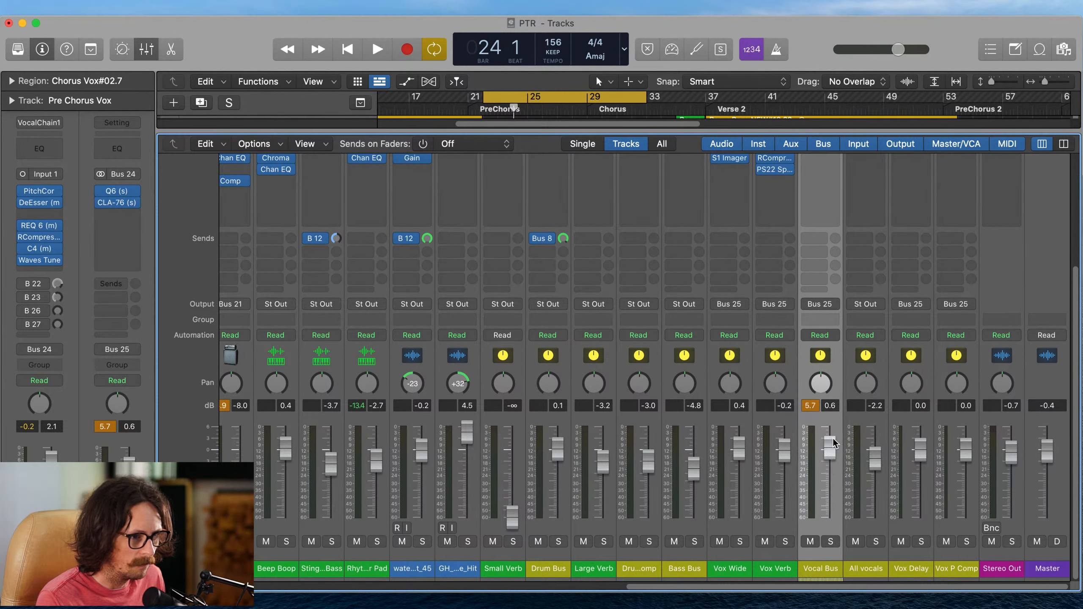
scroll(853, 384, "up", 5)
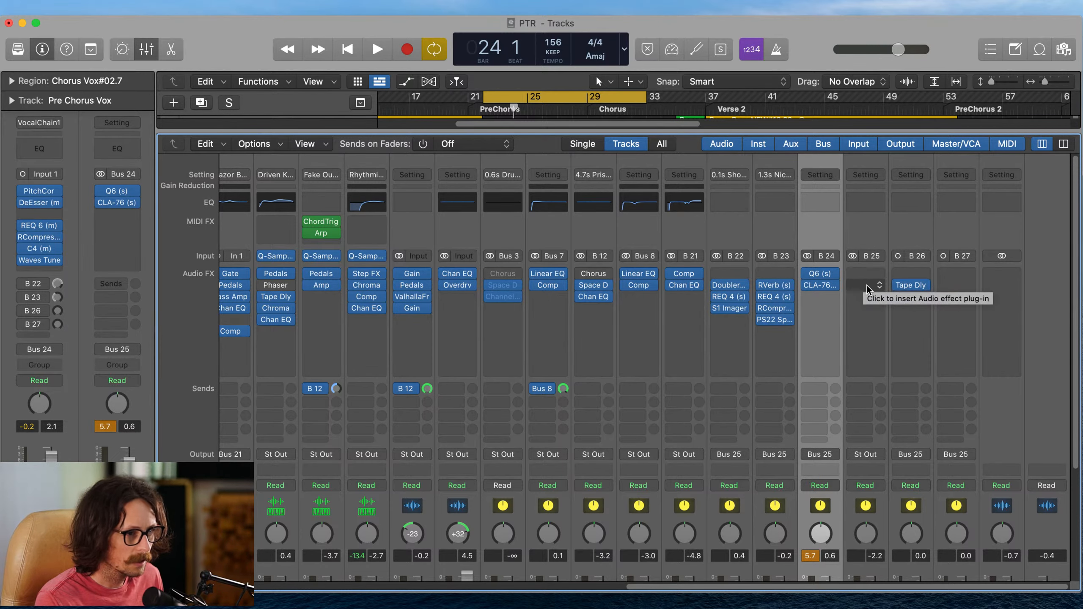
scroll(818, 261, "down", 1)
scroll(817, 261, "down", 4)
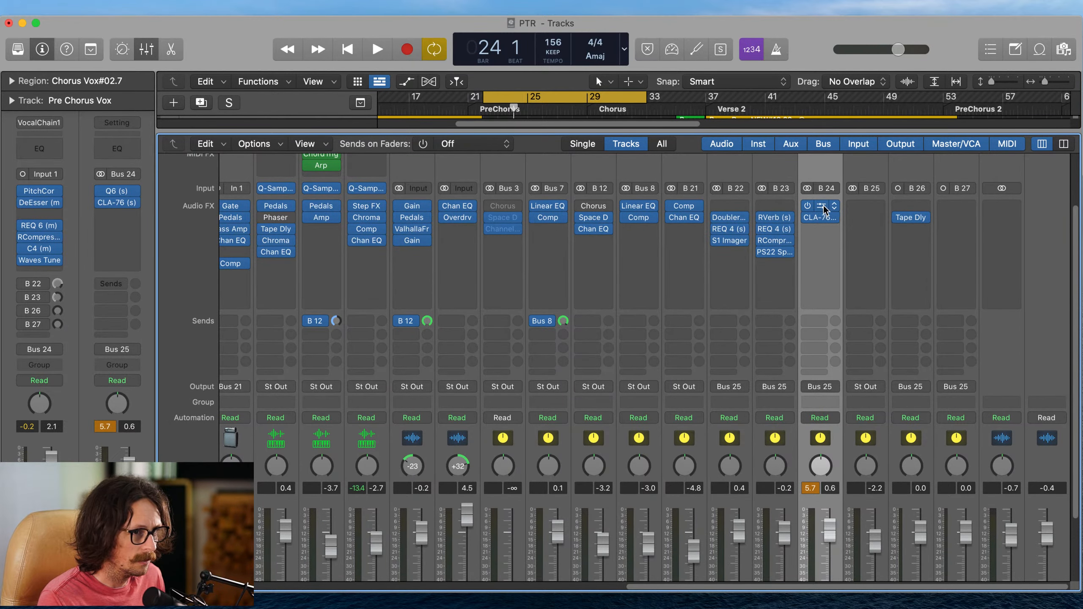
- Check the Q6 equalizer settings on the Vocal Bus and remove that plug-in
left_click(820, 206)
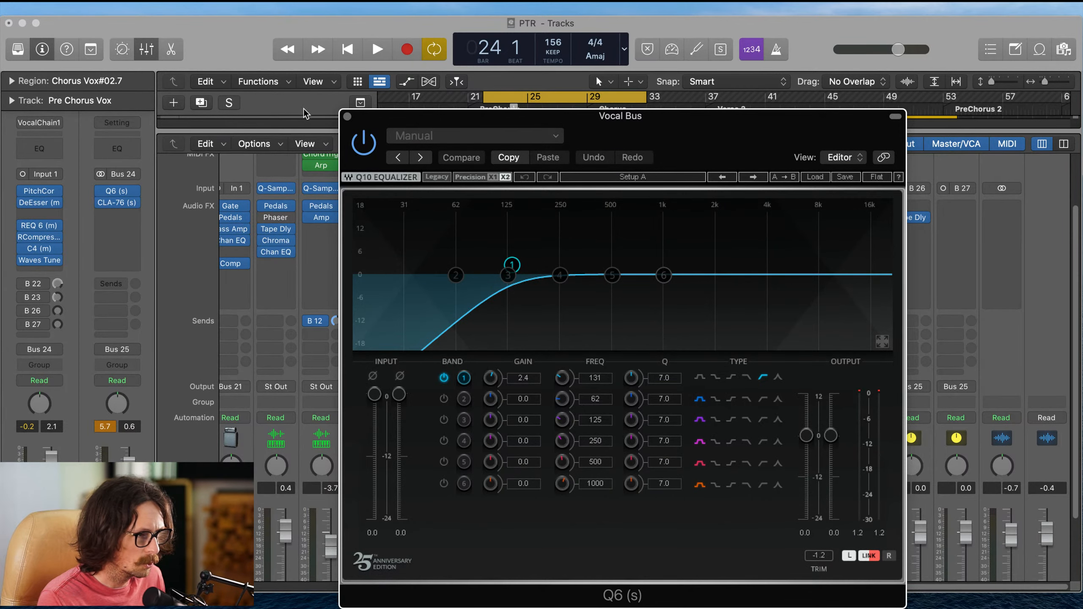
left_click(347, 116)
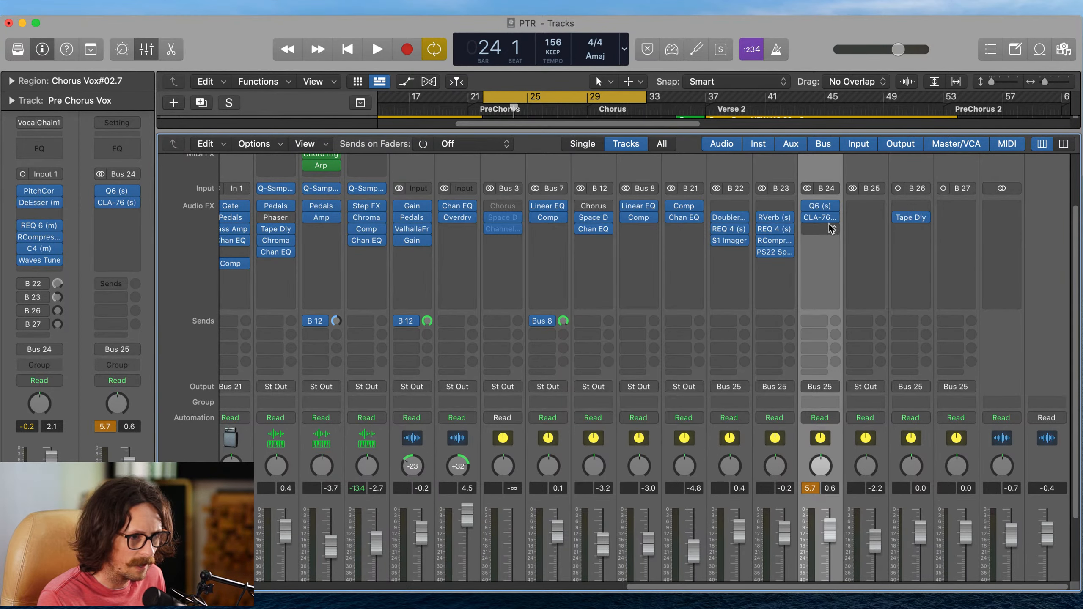
left_click(833, 206)
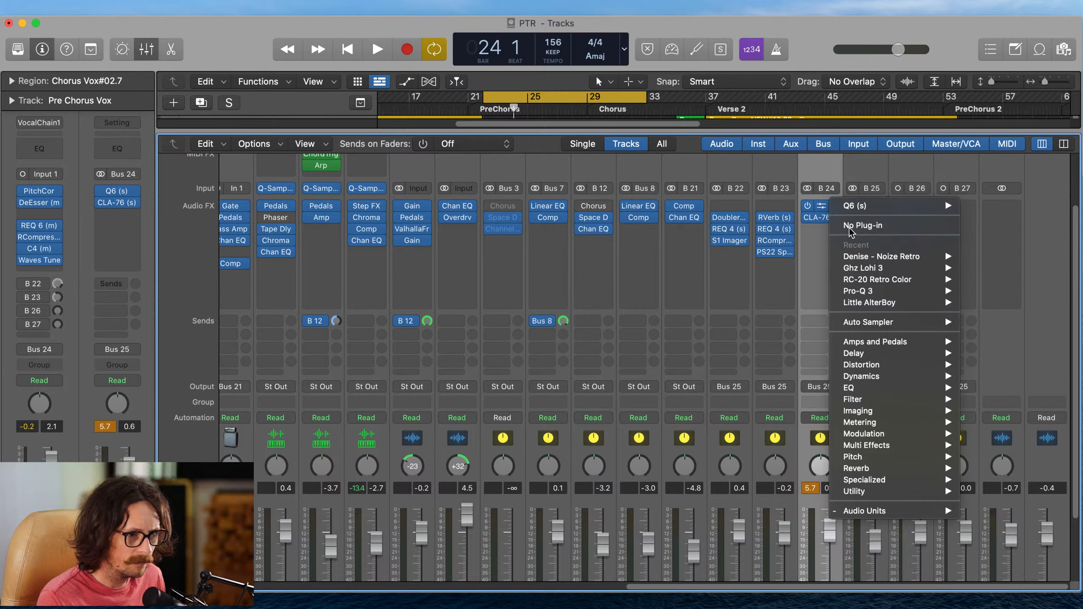
left_click(851, 225)
- Check the CLA-76 compressor settings on the Vocal Bus and remove that plug-in
left_click(817, 207)
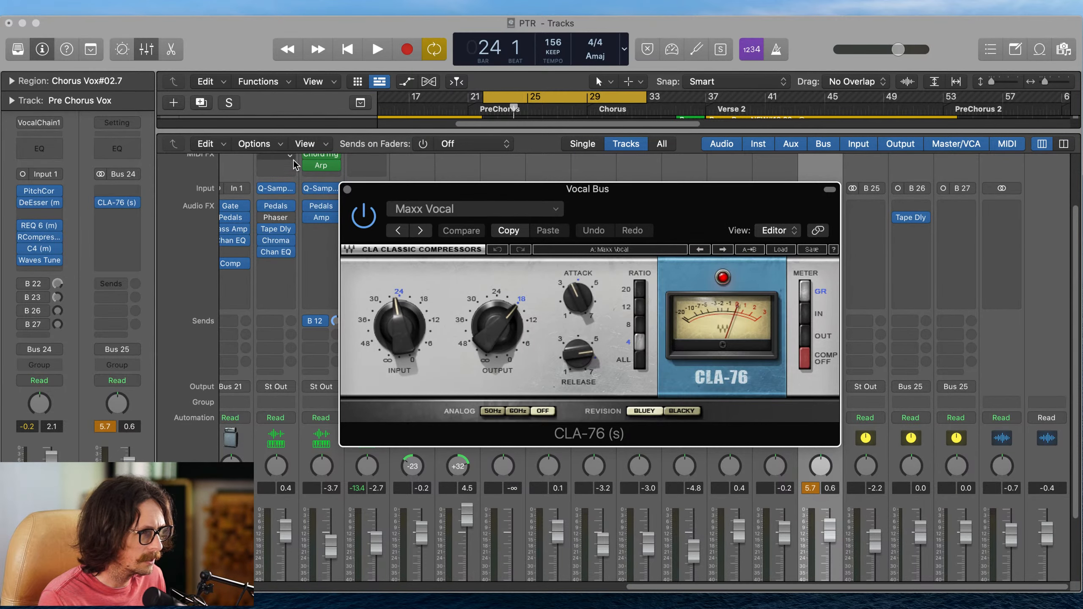
left_click(347, 189)
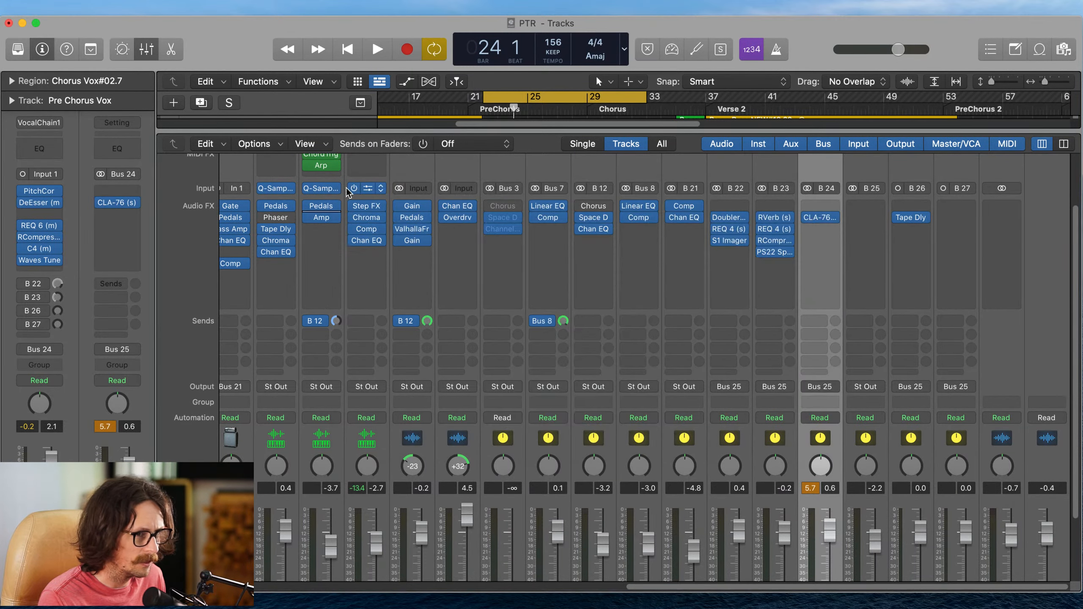
left_click(834, 218)
left_click(841, 235)
scroll(762, 278, "down", 4)
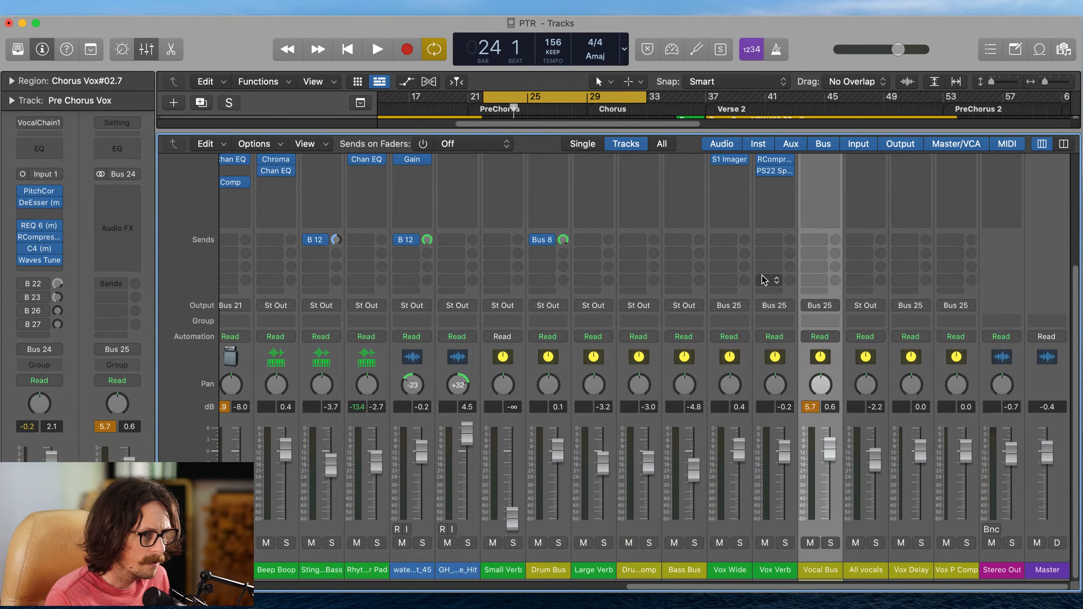
- Clear the mixer's peak level readings, reset the Vocal Bus fader to 0.0 dB and close the mixer
left_click(807, 406)
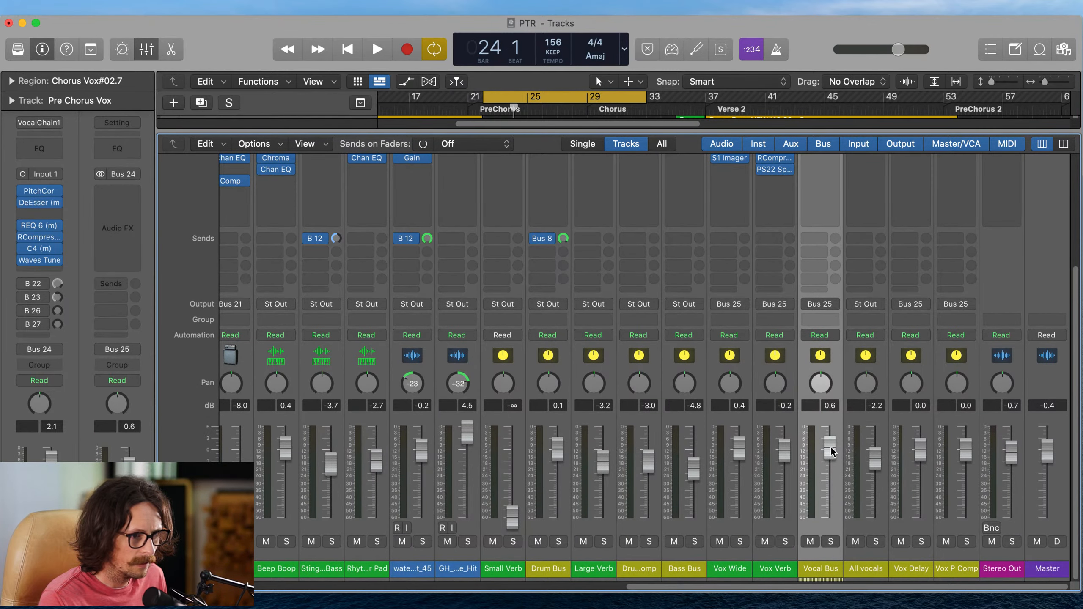
left_click(830, 450, "alt")
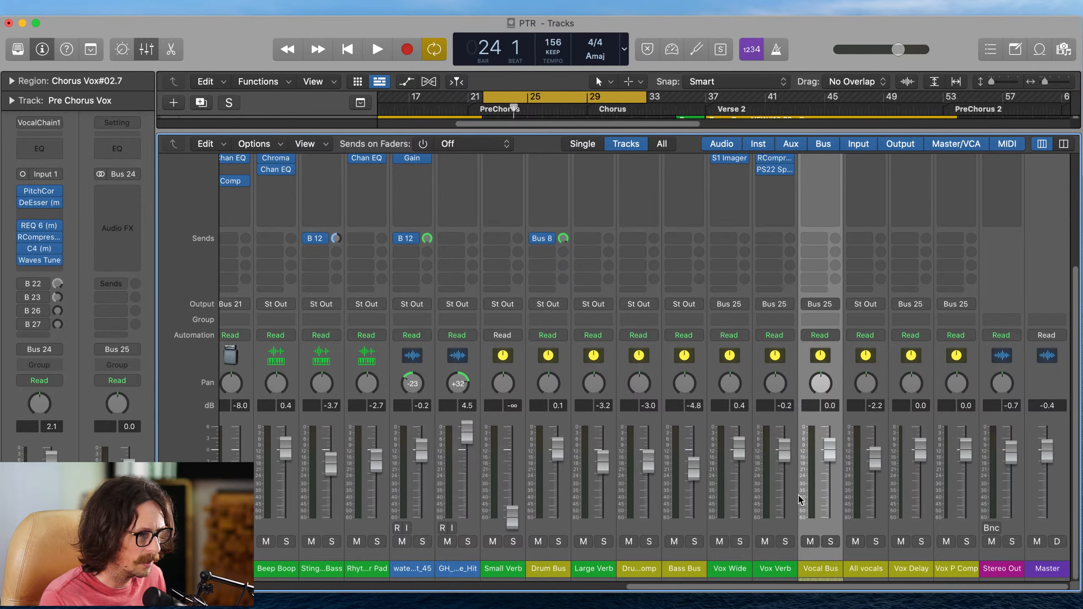
key("x")
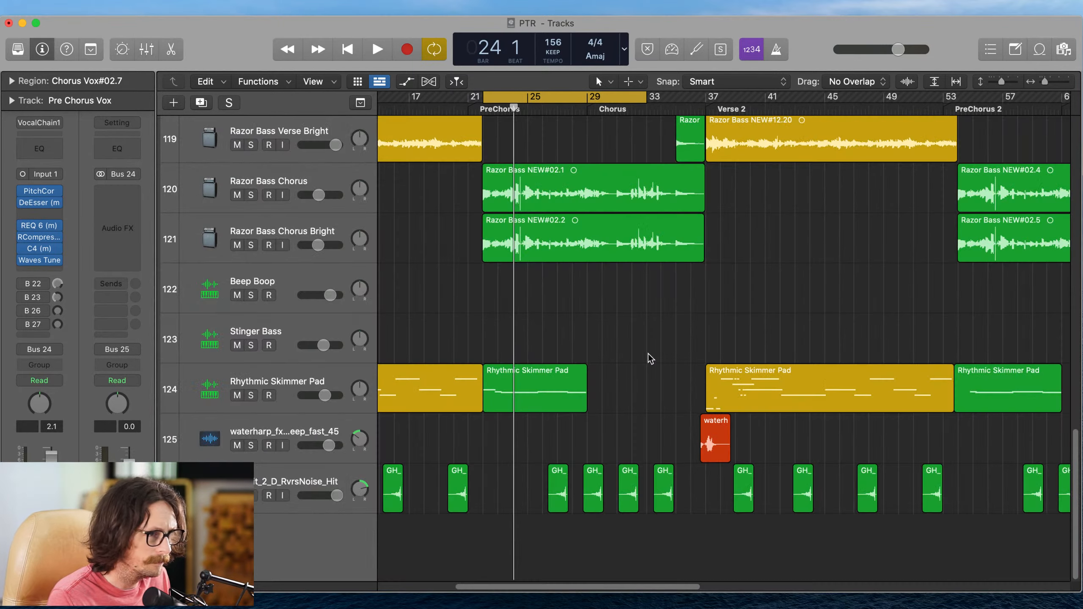
- Reset the Pre Chorus Vox channel strip and route its output to Bus 24 (Vocal Bus)
scroll(429, 275, "up", 5)
scroll(427, 276, "up", 10)
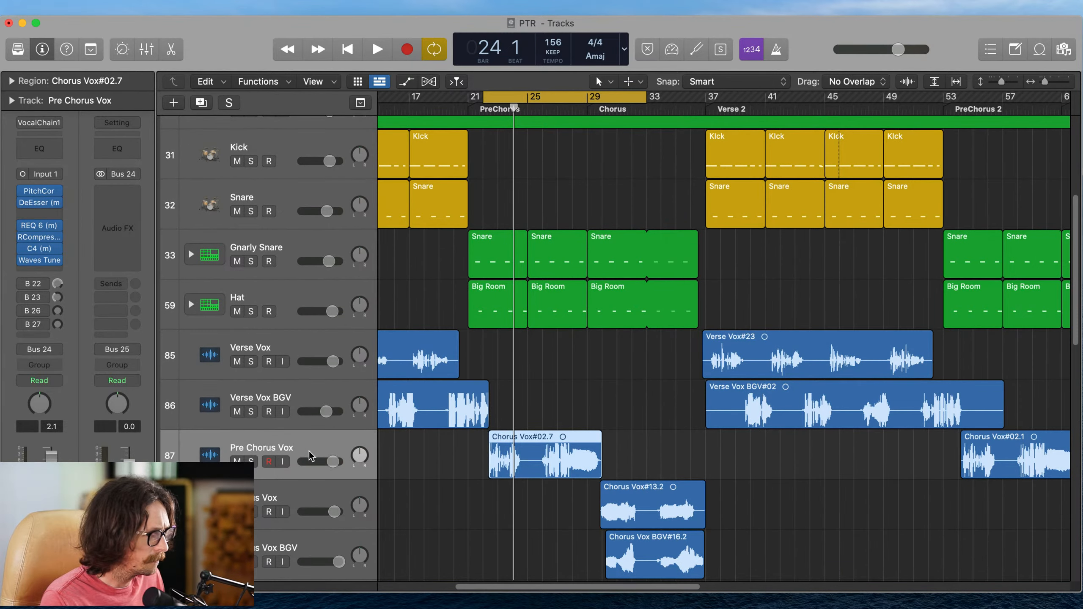
left_click(35, 123)
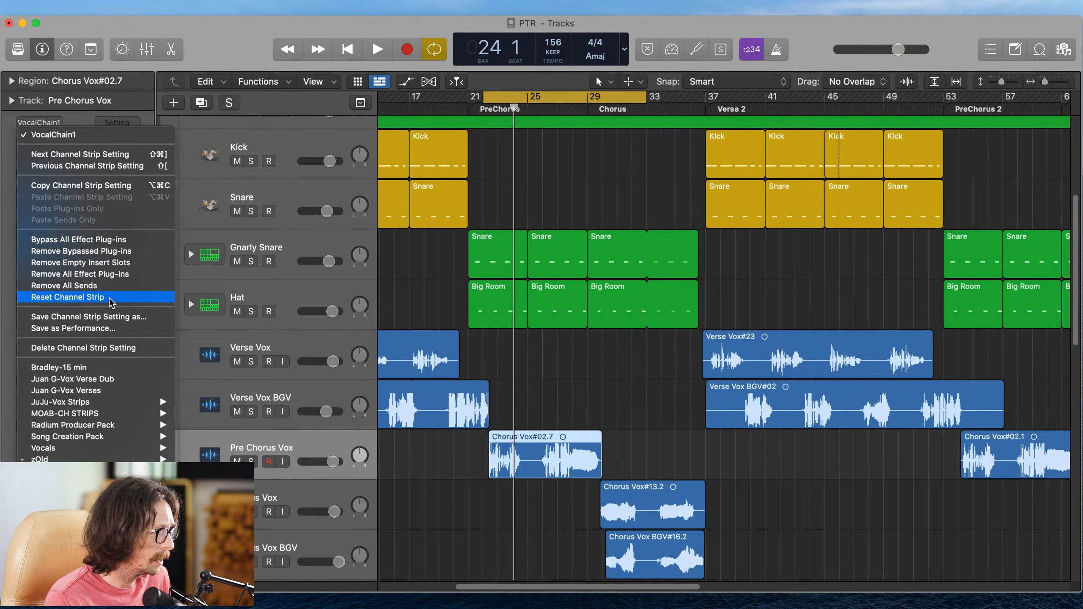
left_click(124, 297)
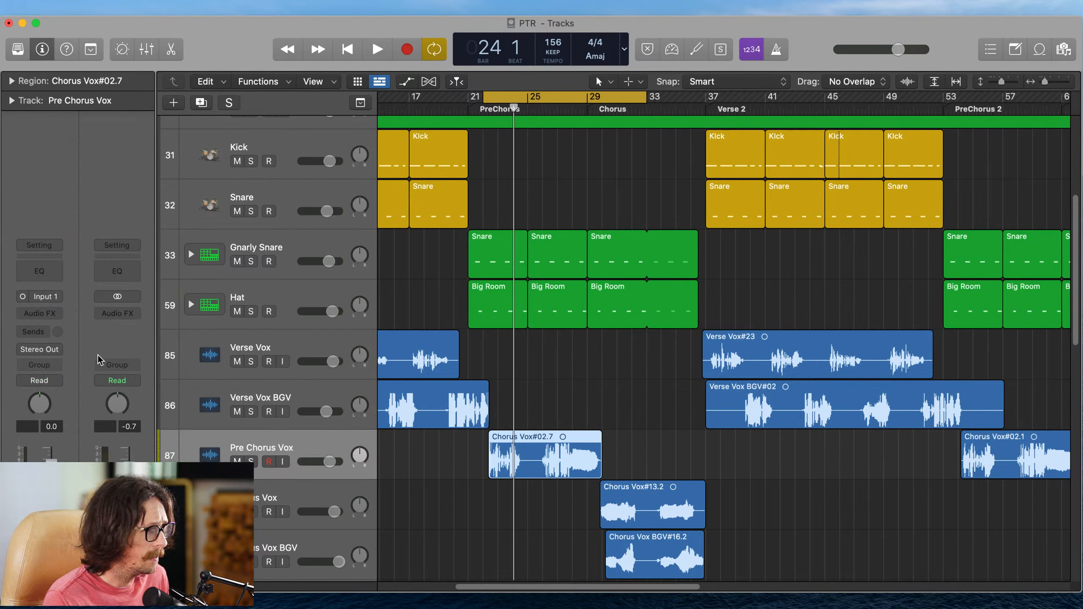
left_click(31, 353)
mouse_move(52, 399)
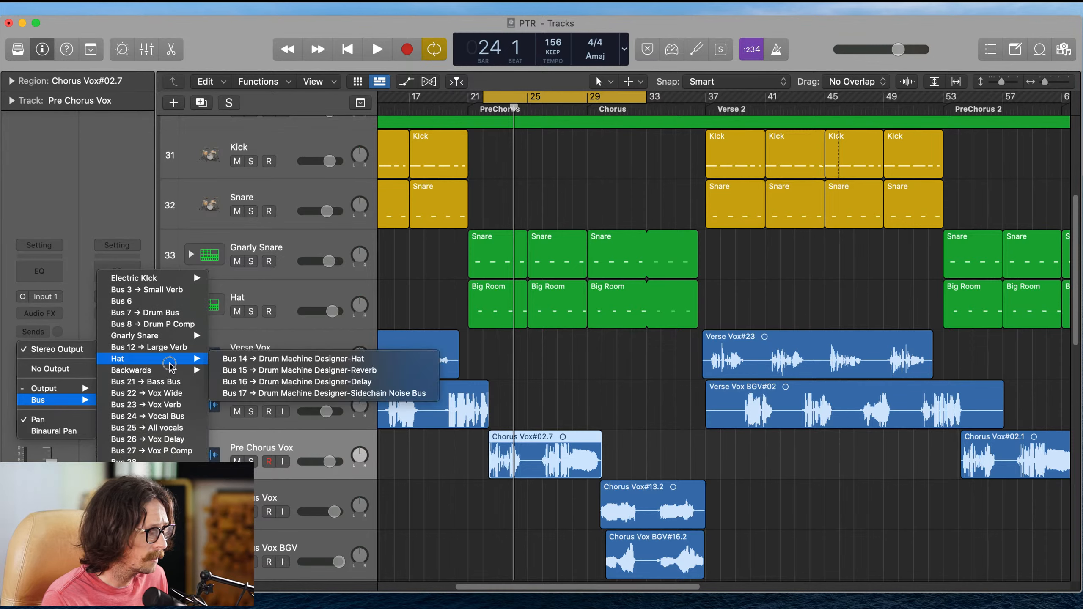
left_click(163, 420)
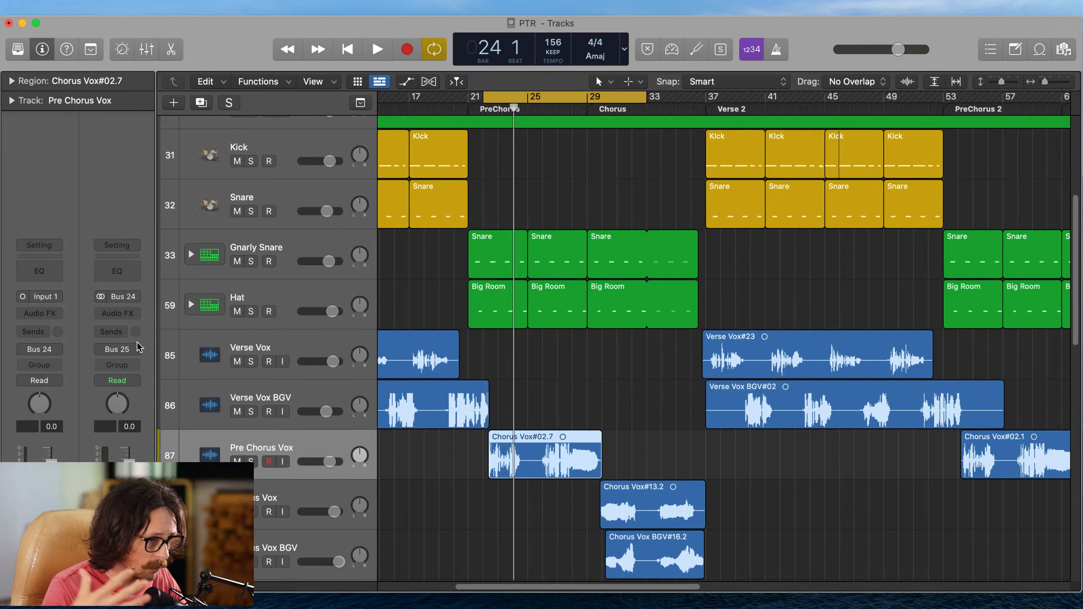
- Compare the Chorus Vox channel strip with the Pre Chorus Vox strip and play the song from the pre-chorus
left_click(284, 487)
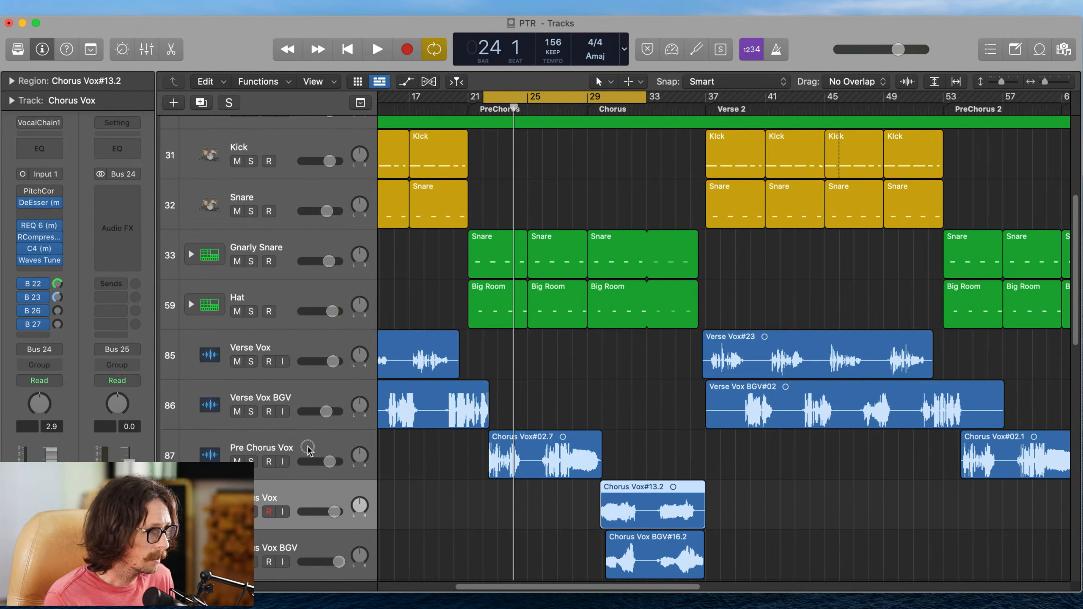
key("Up")
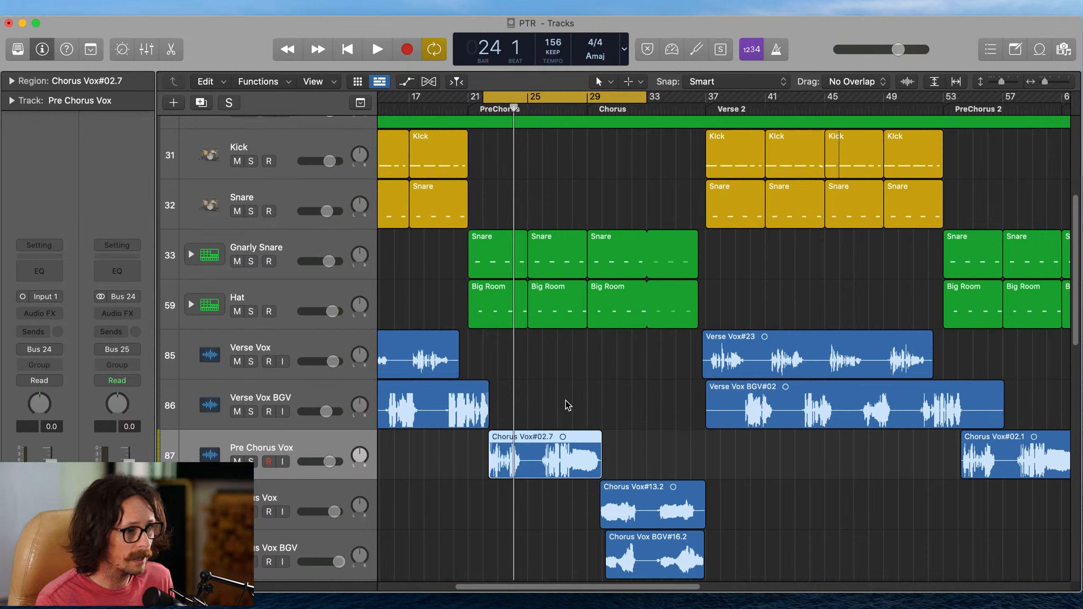
left_click_drag(462, 239, 768, 541)
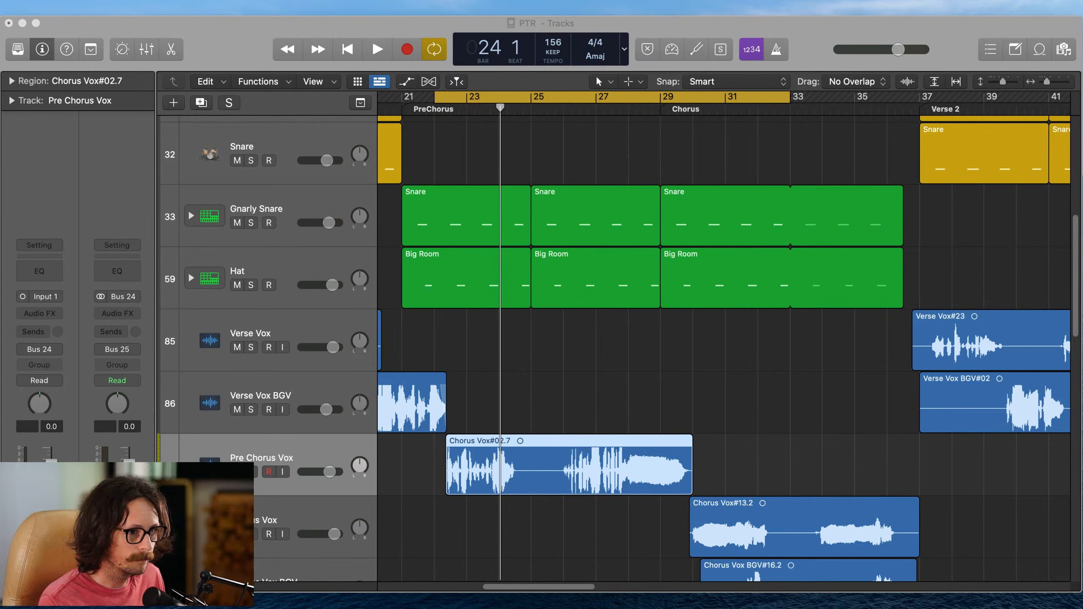
left_click(429, 109)
key("space")
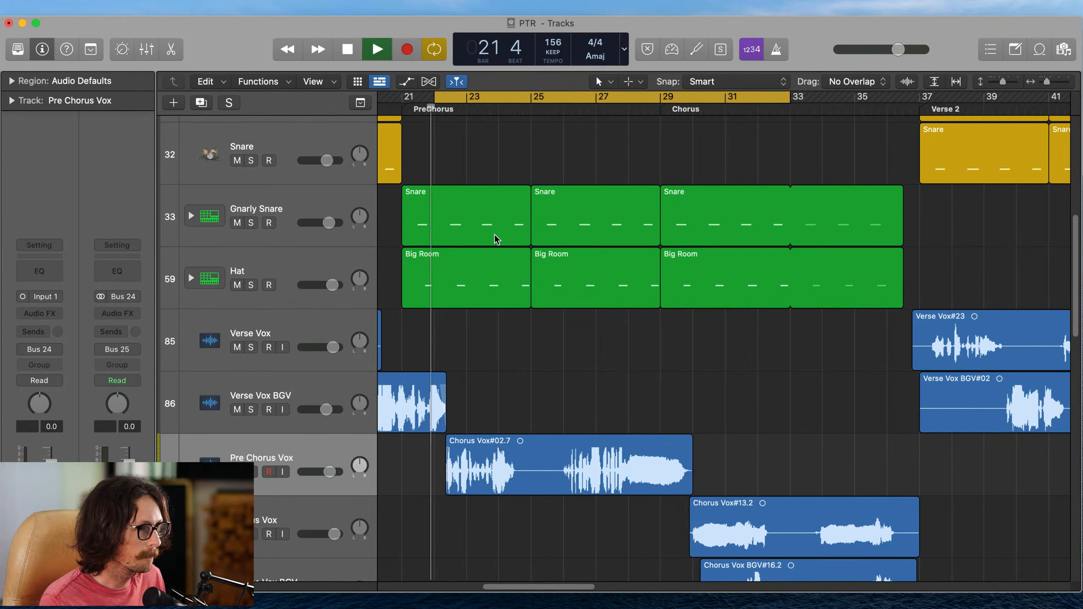
- Insert the Pro-Q 3 equalizer on the Pre Chorus Vox track and stop playback
left_click(279, 458)
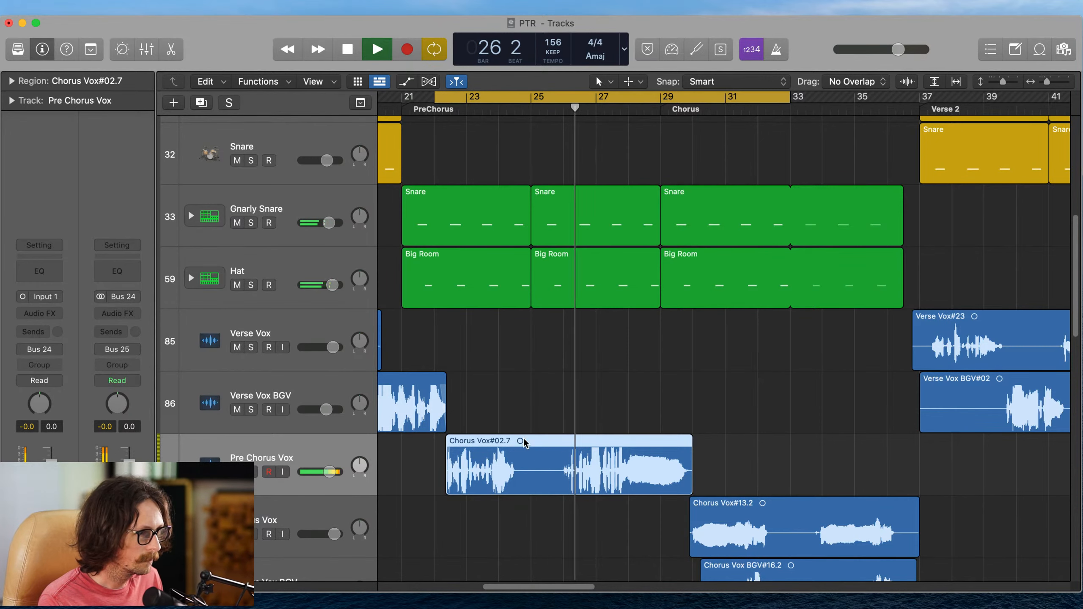
left_click(39, 313)
mouse_move(72, 377)
left_click(230, 374)
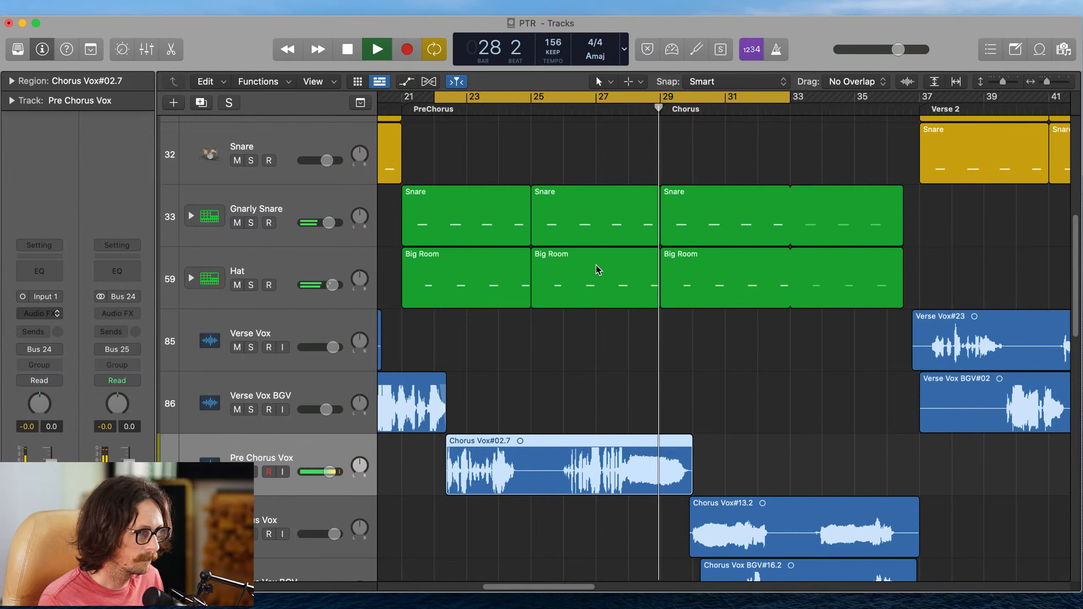
key("space")
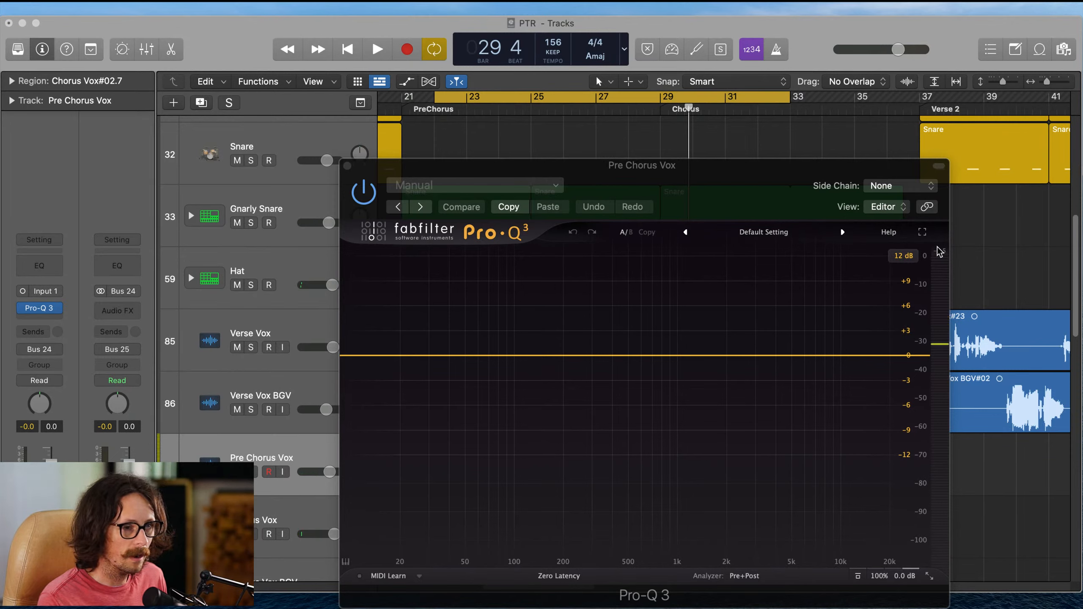
- Add a low cut band in Pro-Q 3 with a 24 dB/oct slope at about 83 Hz and Q about 1
left_click(411, 355)
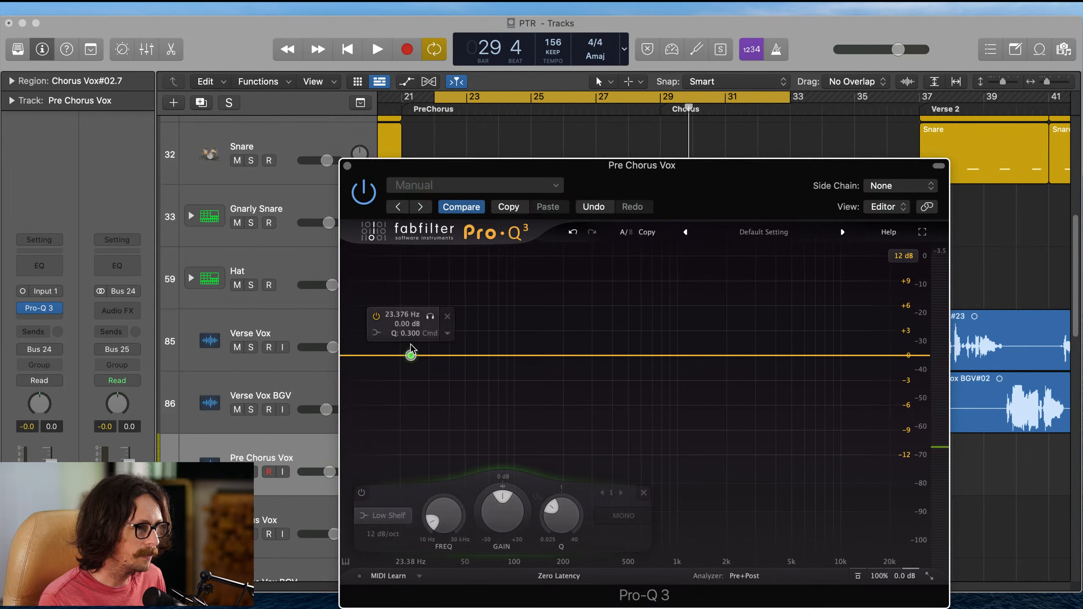
left_click(376, 332)
left_click(407, 349)
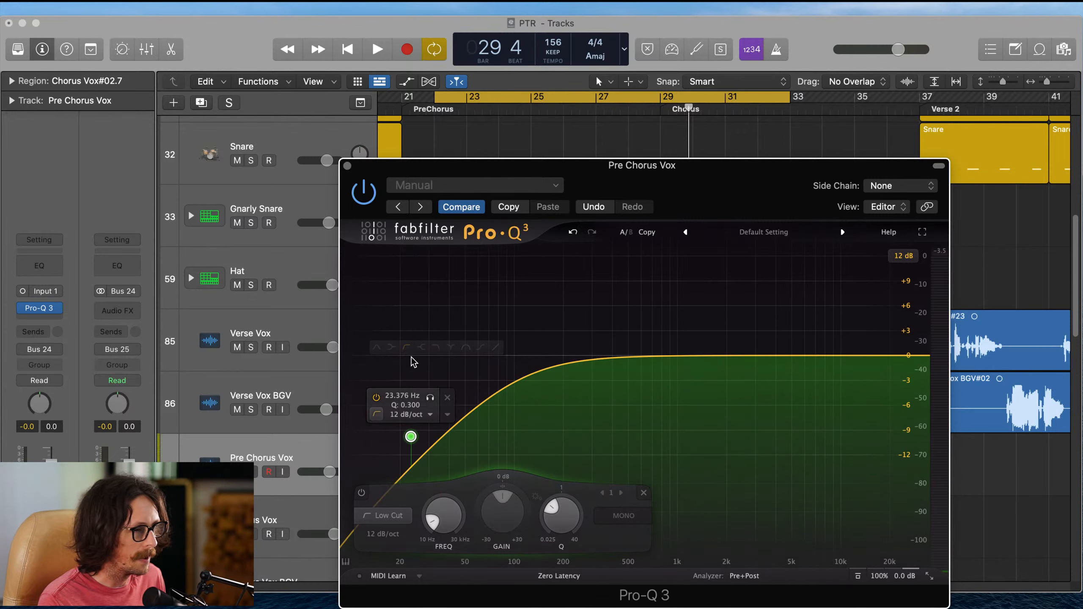
left_click(411, 415)
left_click(430, 468)
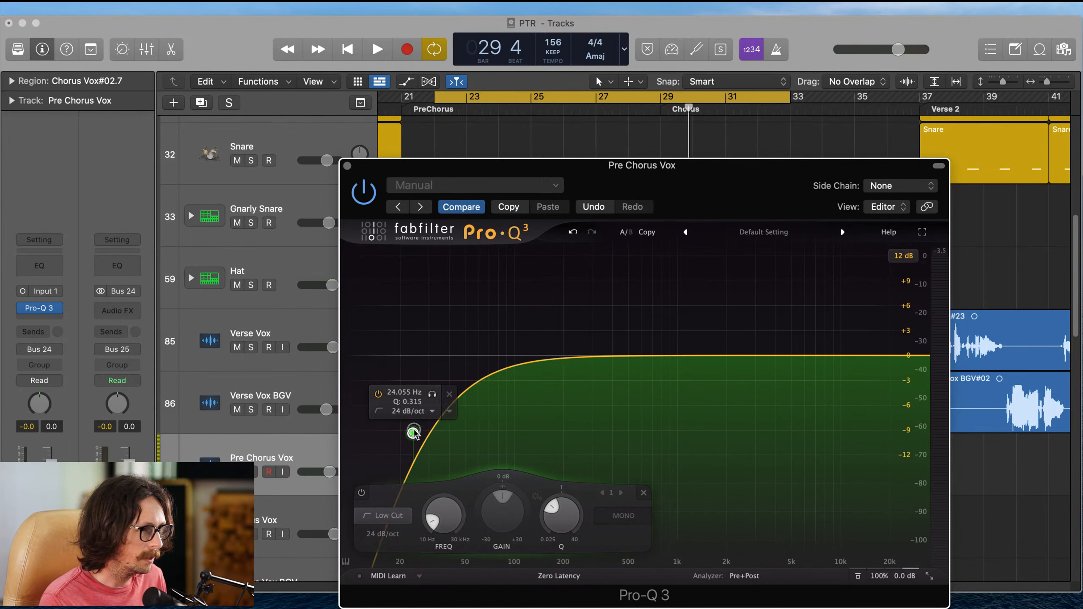
left_click_drag(412, 430, 501, 358)
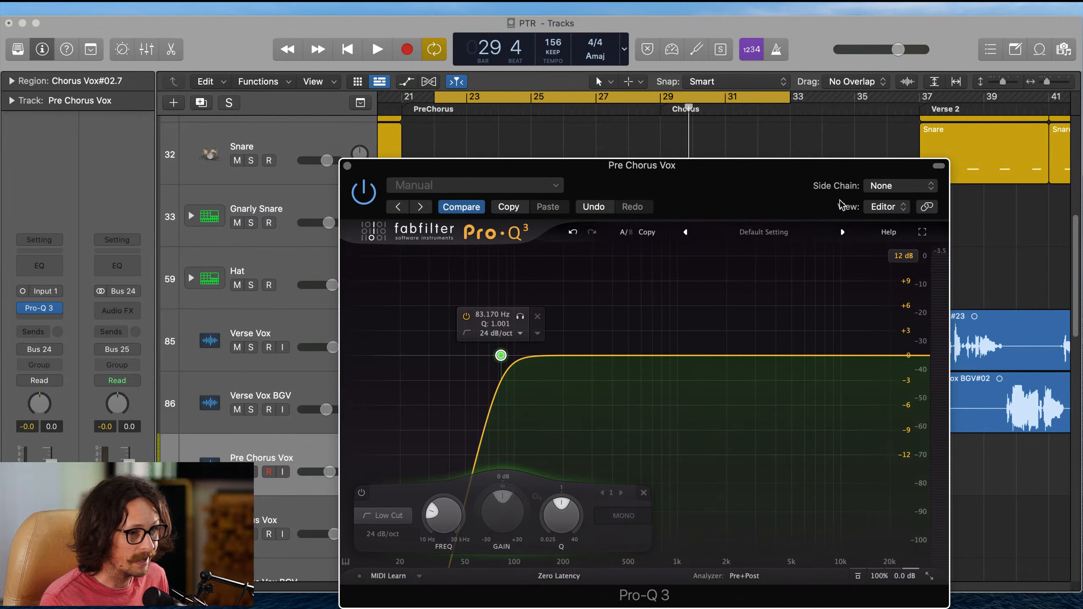
- Play the start of the pre-chorus repeatedly and examine the vocal's frequency peaks in the Pro-Q 3 analyzer
key("super+grave")
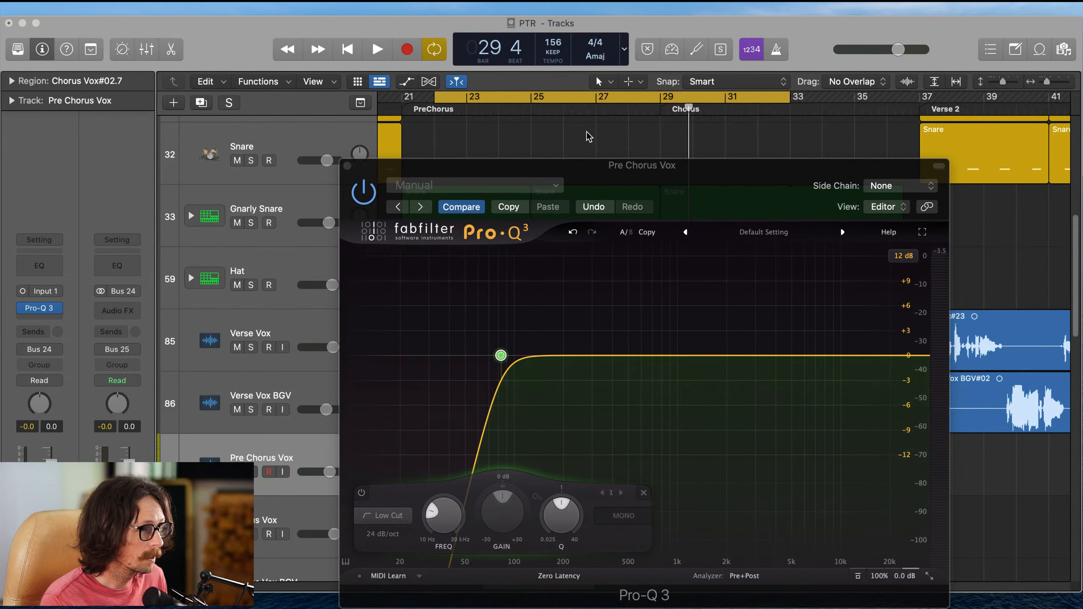
left_click(560, 133)
scroll(559, 133, "up", 1)
key("space")
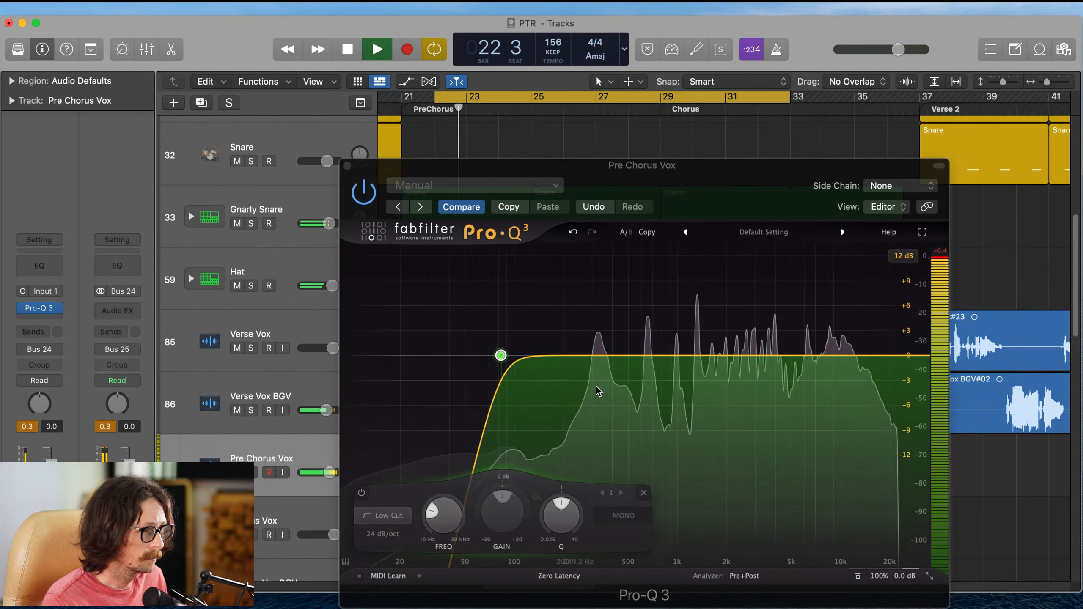
left_click_drag(689, 169, 508, 135)
key("space")
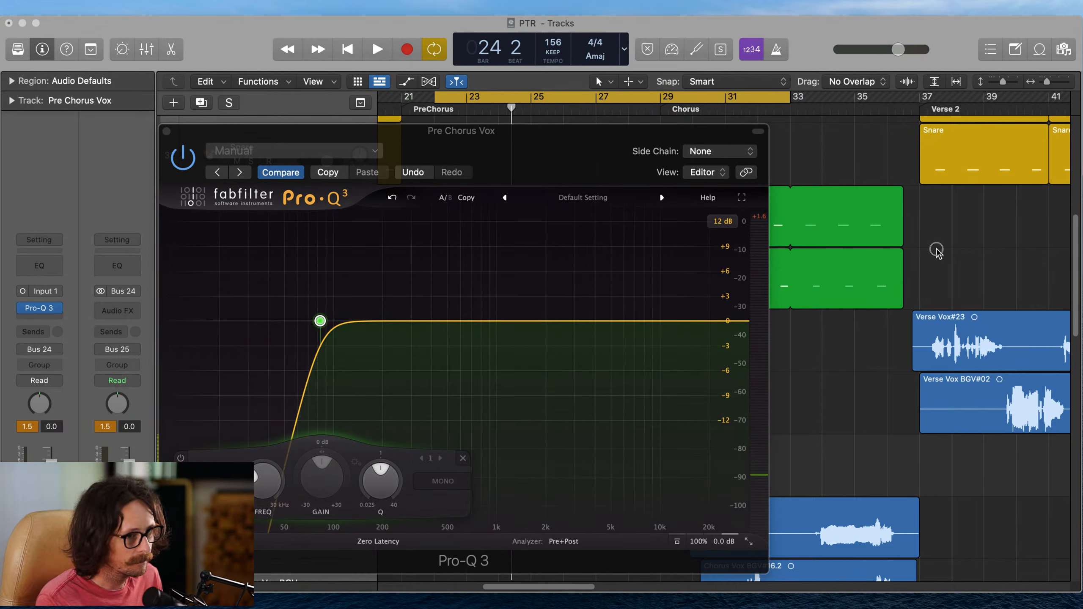
key("space")
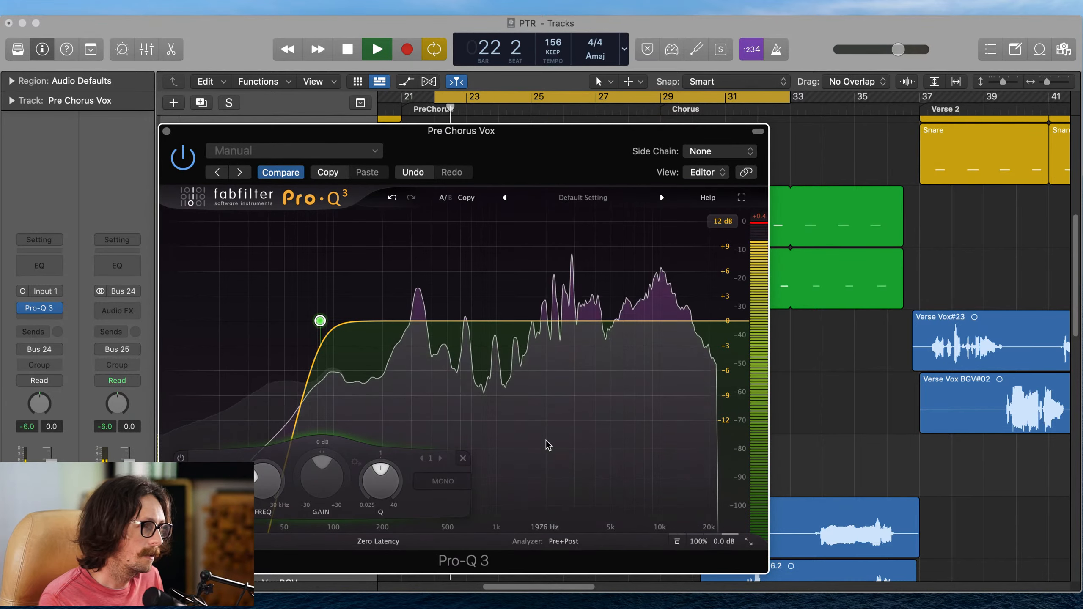
key("space")
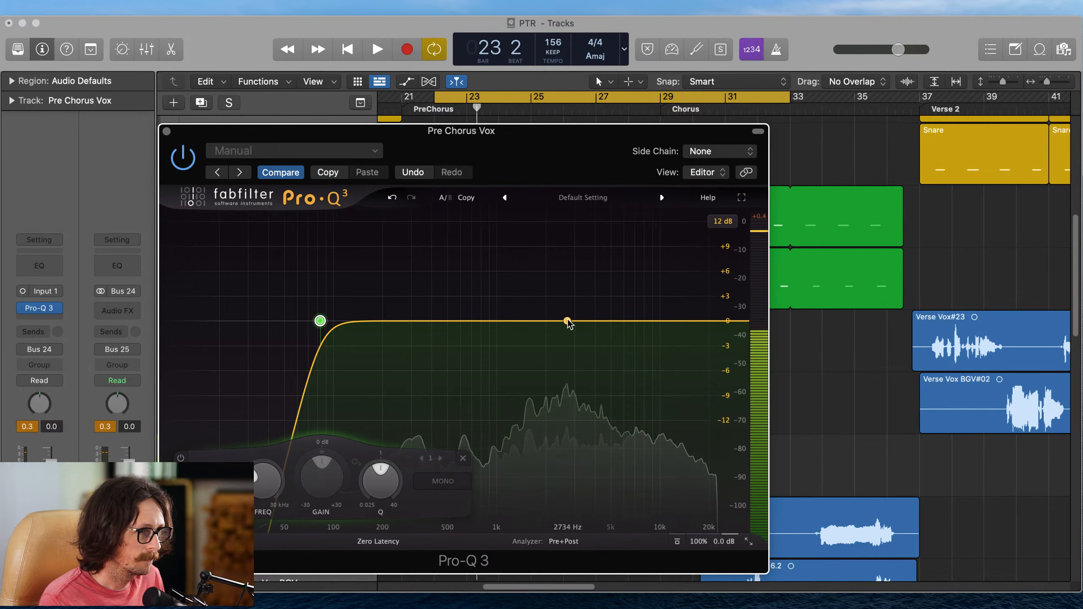
key("space")
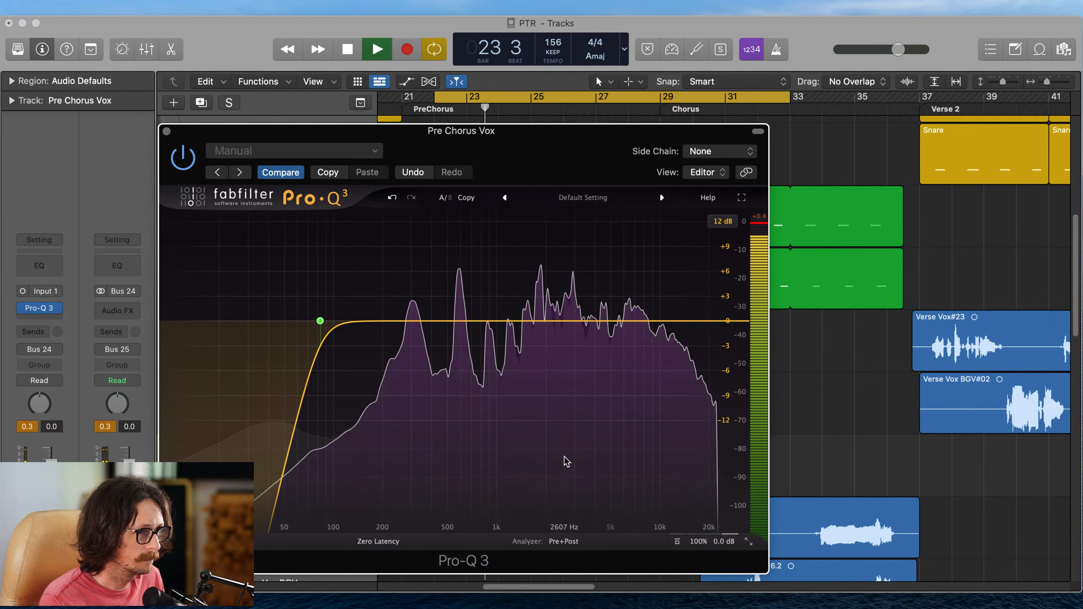
key("space")
key("space")
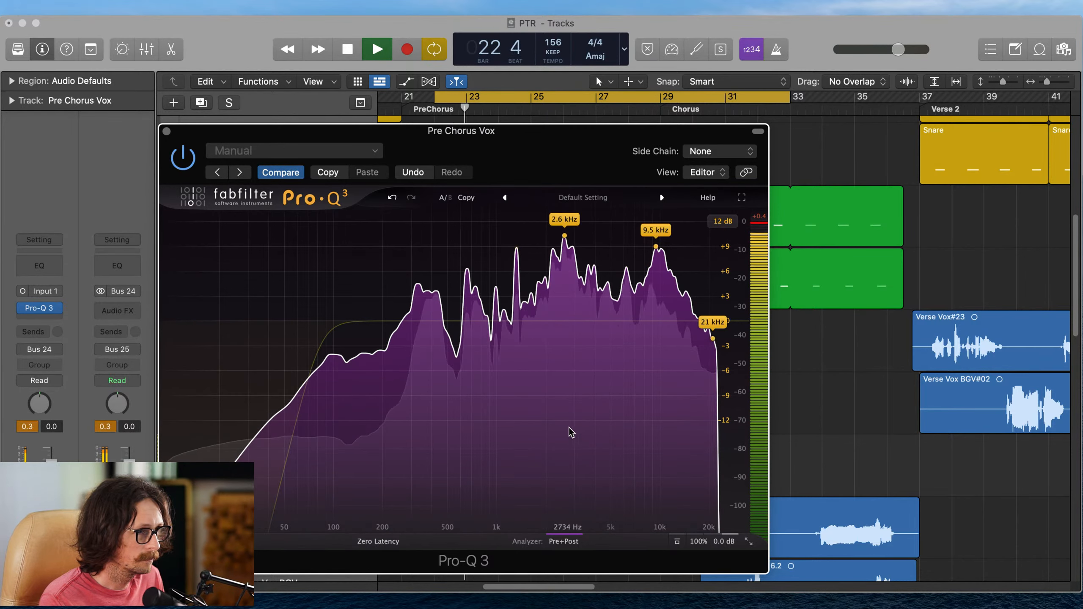
key("space")
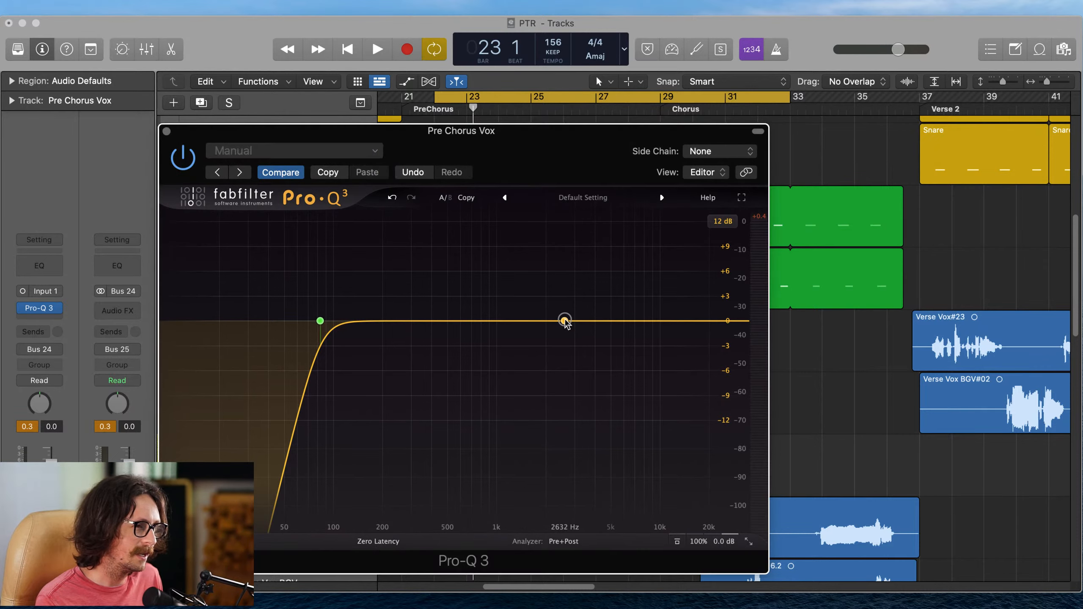
- Add a bell band cutting about 2.1 dB near 2.7 kHz and narrow it to Q about 2.5
left_click_drag(564, 320, 569, 341)
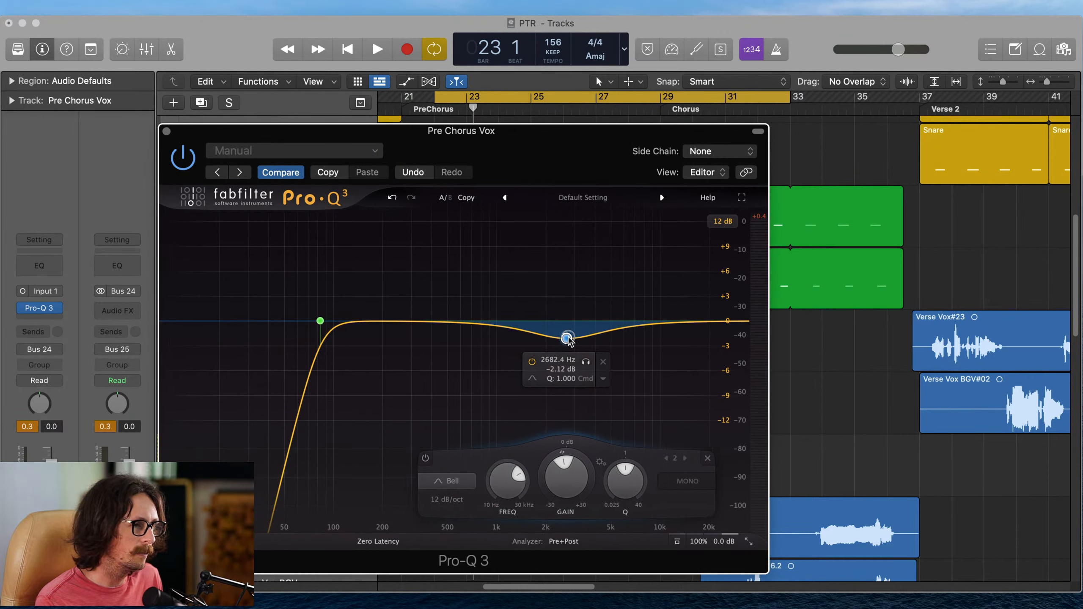
left_click_drag(624, 460, 631, 451)
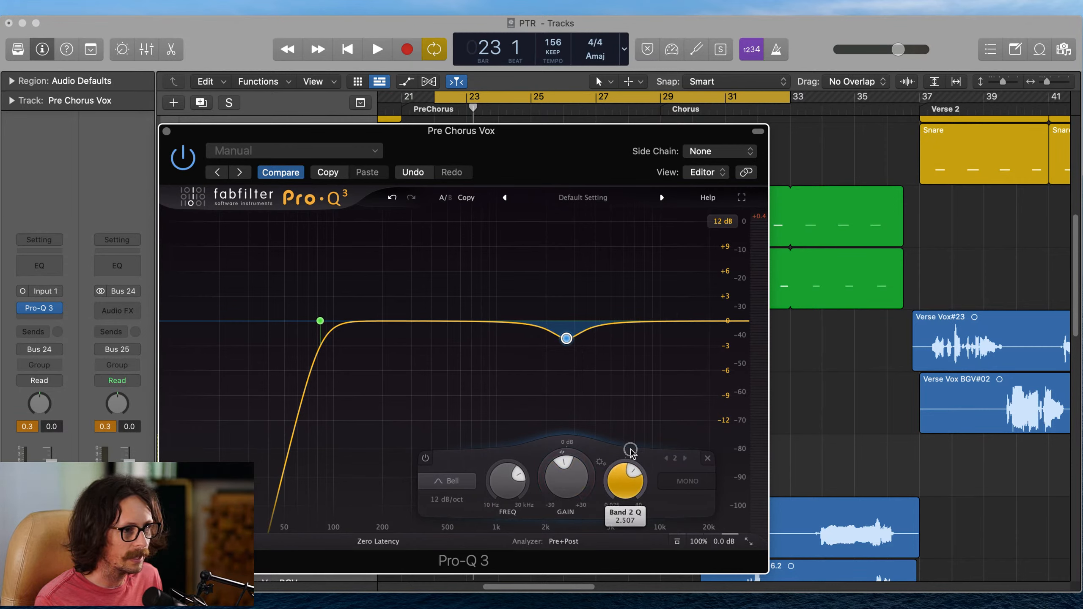
mouse_move(561, 354)
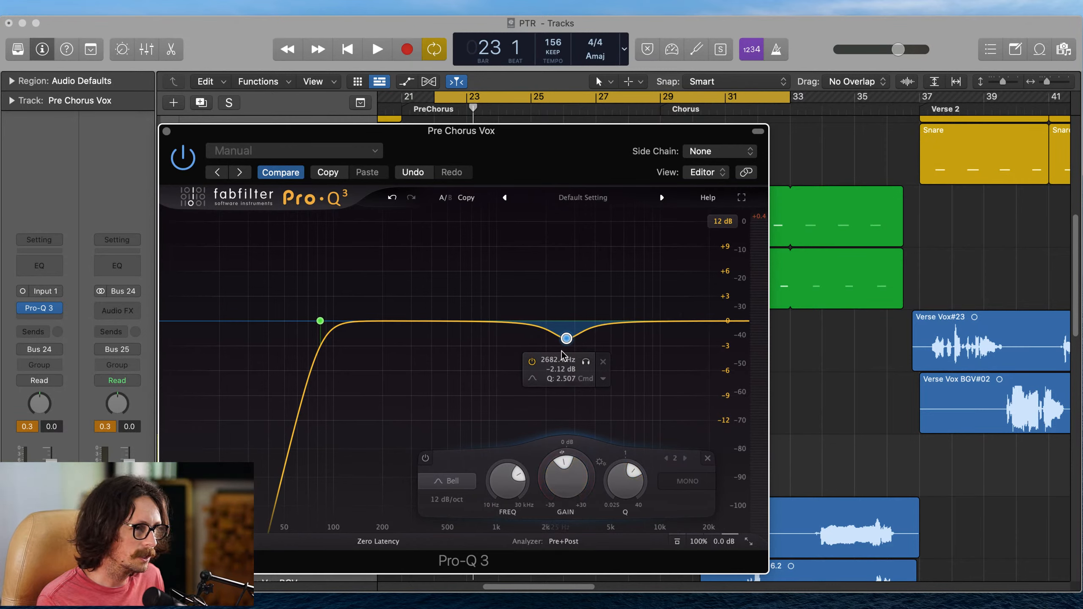
- Make the bell band dynamic, set it to about -3.35 dB at 2.63 kHz with Q 2.79, and audition the pre-chorus vocal
left_click(603, 378)
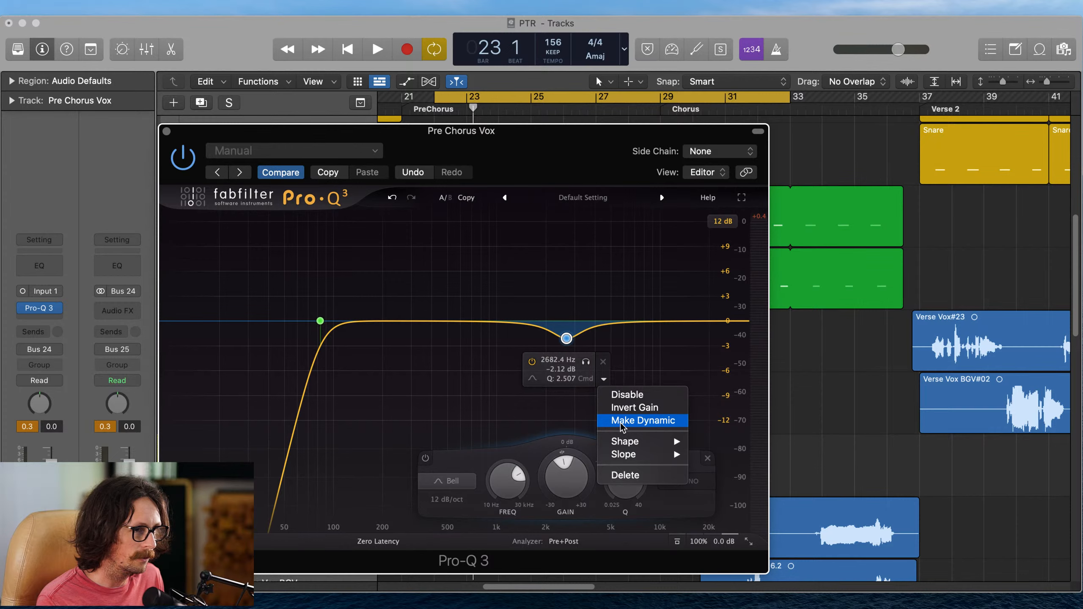
left_click(641, 421)
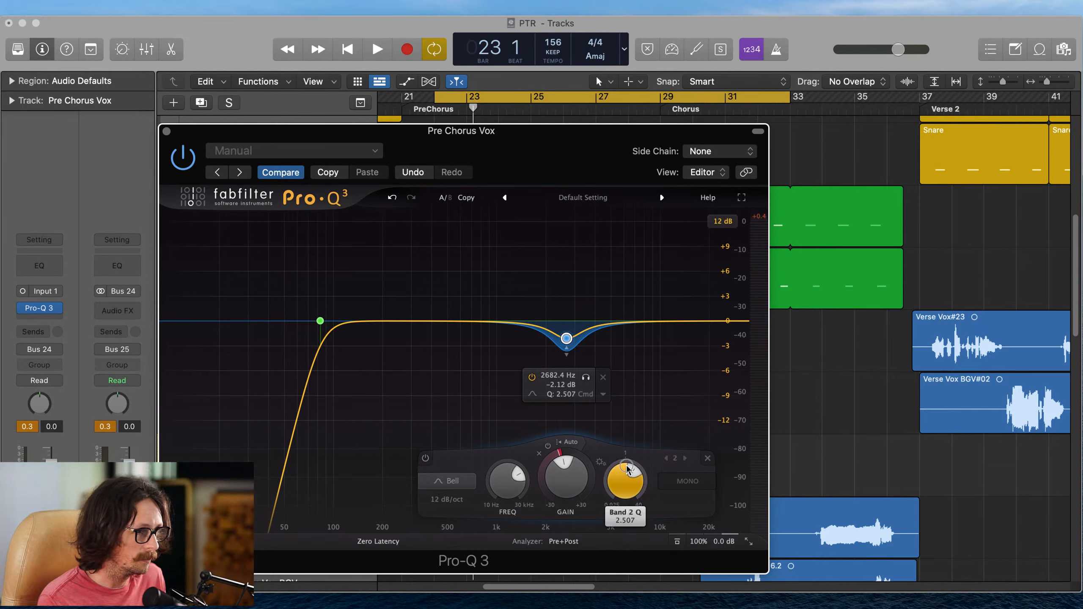
left_click_drag(629, 471, 633, 464)
left_click_drag(565, 338, 563, 357)
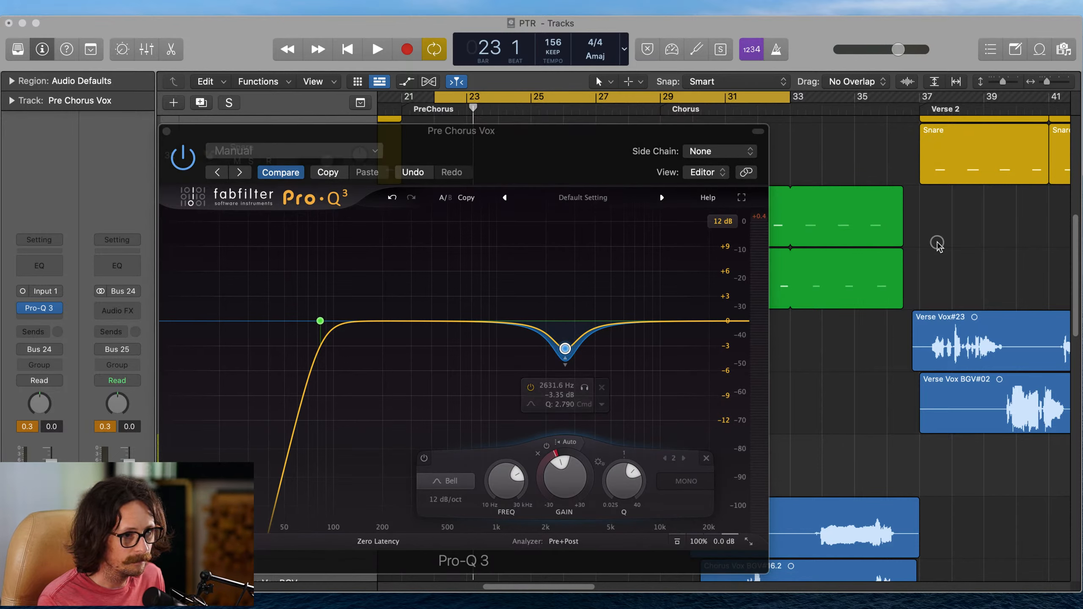
key("space")
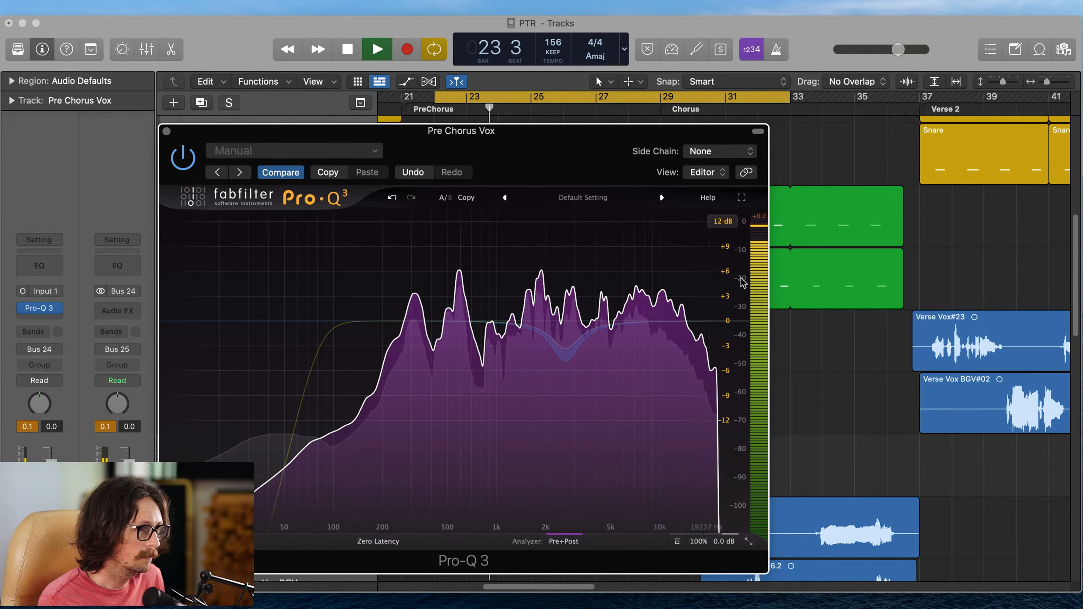
key("space")
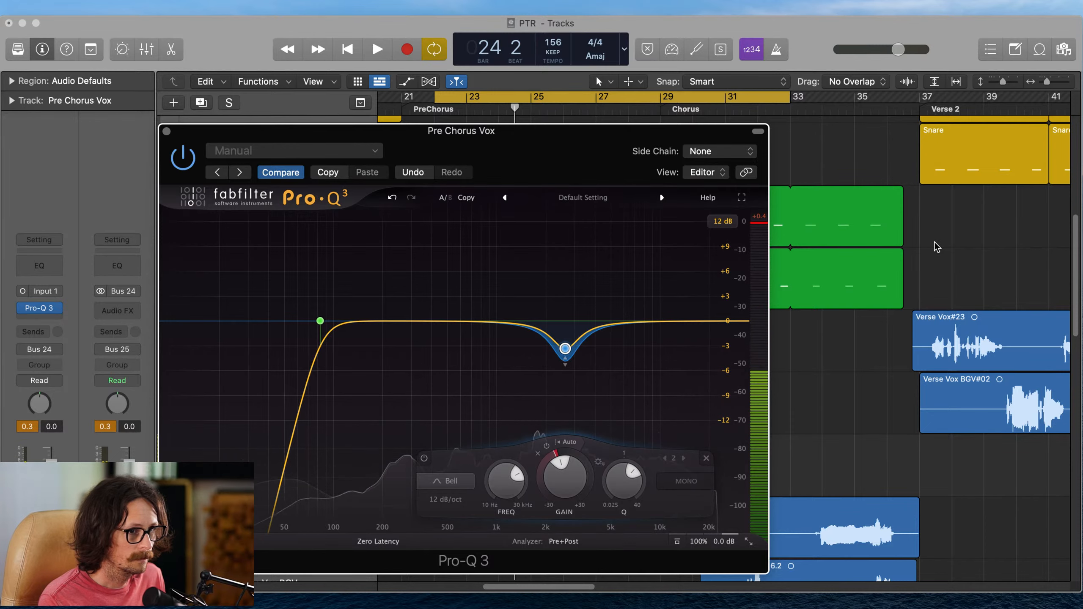
- Narrow the dynamic bell band to Q about 5.8 and close Pro-Q 3
left_click(918, 241)
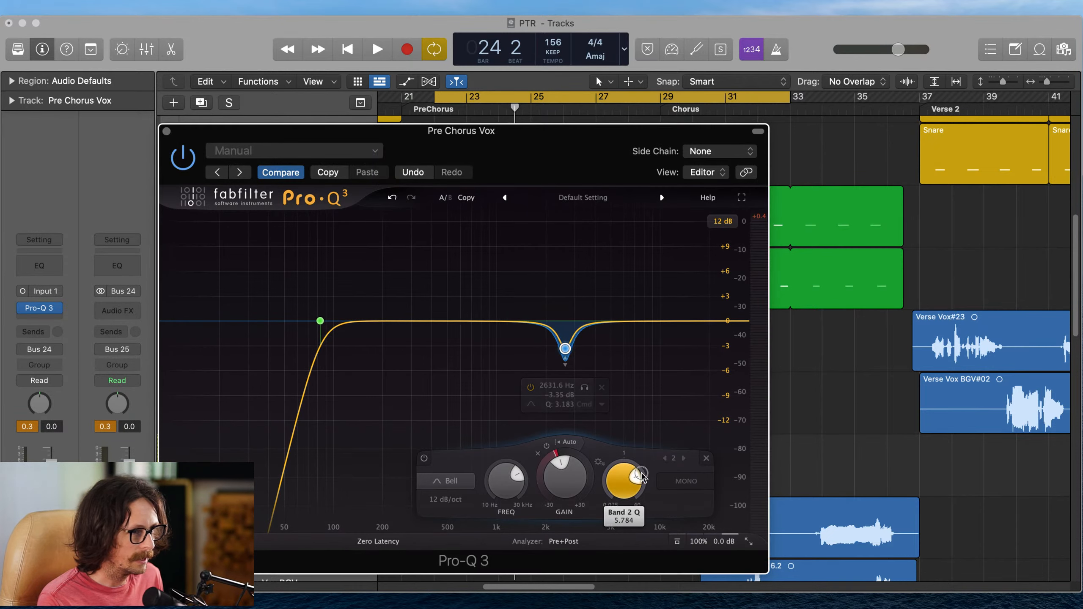
scroll(641, 474, "up", 5)
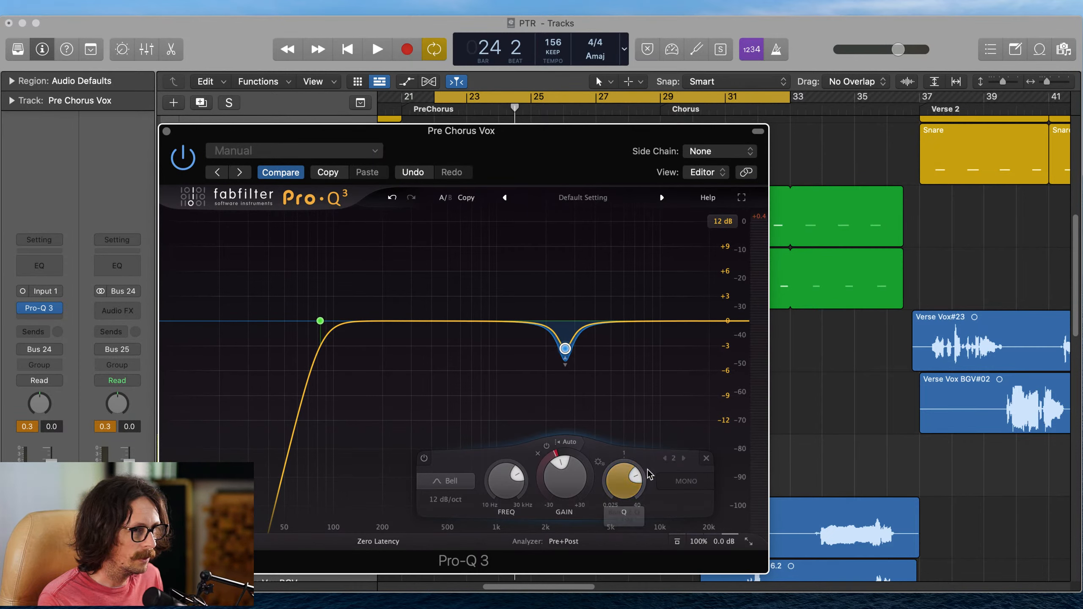
left_click(166, 131)
- Insert the UAD UA 1176LN Rev E compressor after Pro-Q 3 on the Pre Chorus Vox channel and move its window clear of the vocal region
left_click(55, 317)
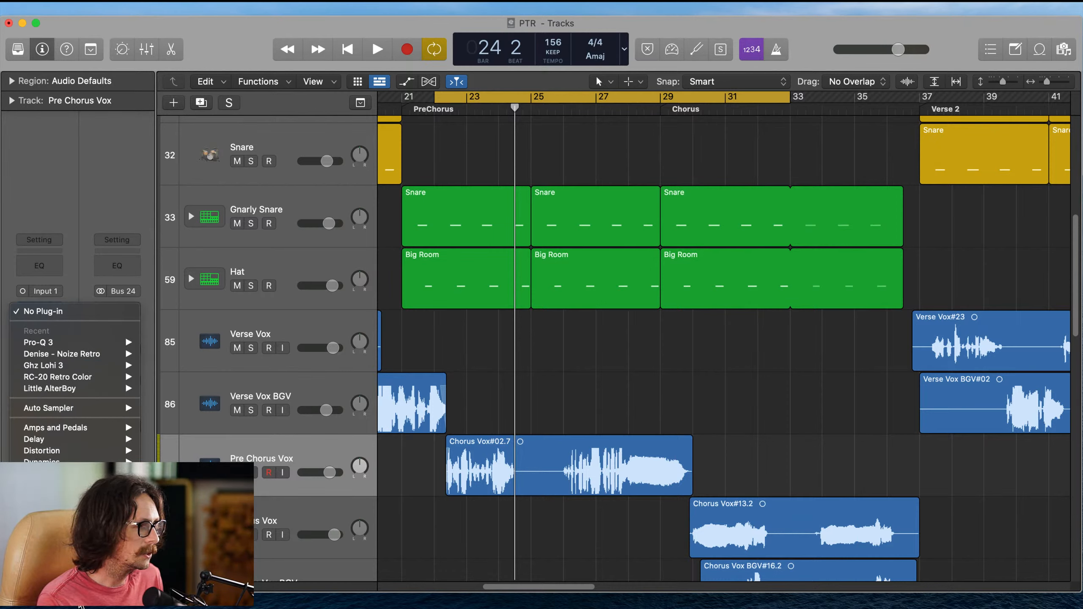
mouse_move(81, 588)
scroll(252, 444, "down", 3)
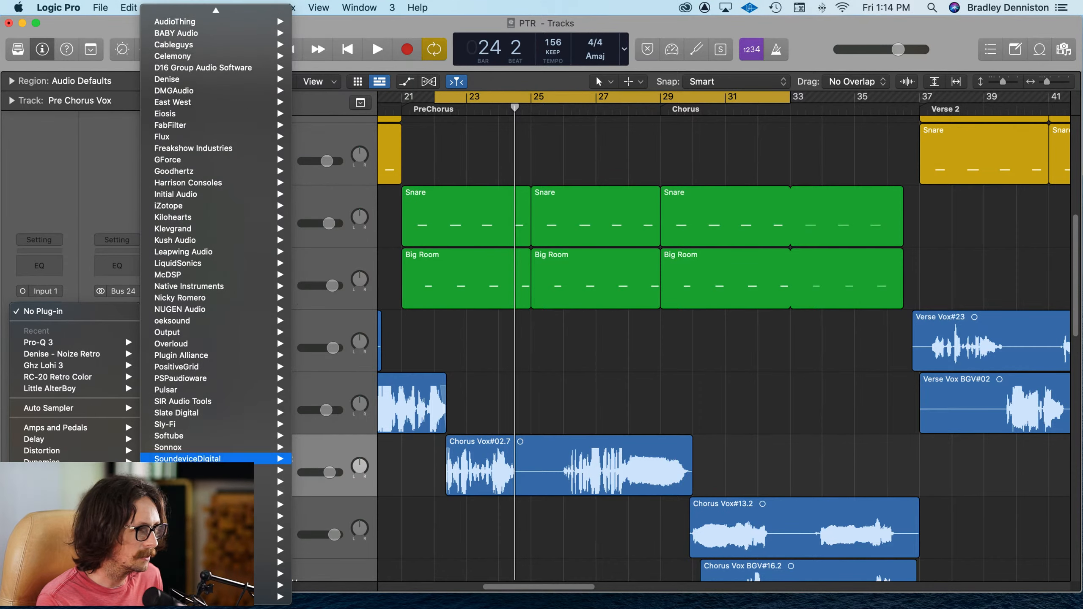
mouse_move(273, 528)
scroll(398, 474, "down", 5)
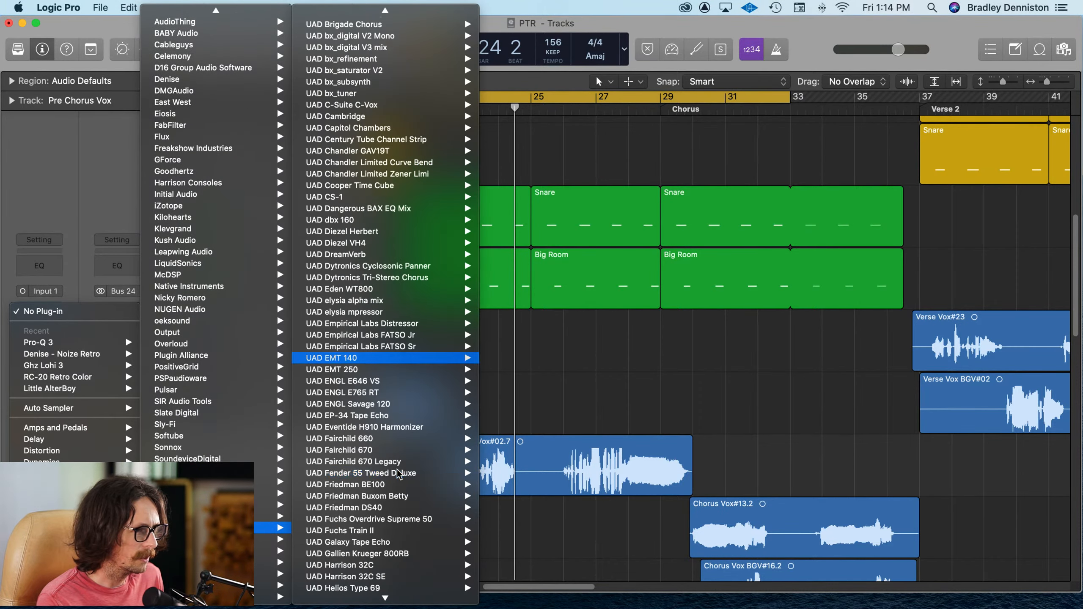
scroll(397, 473, "down", 12)
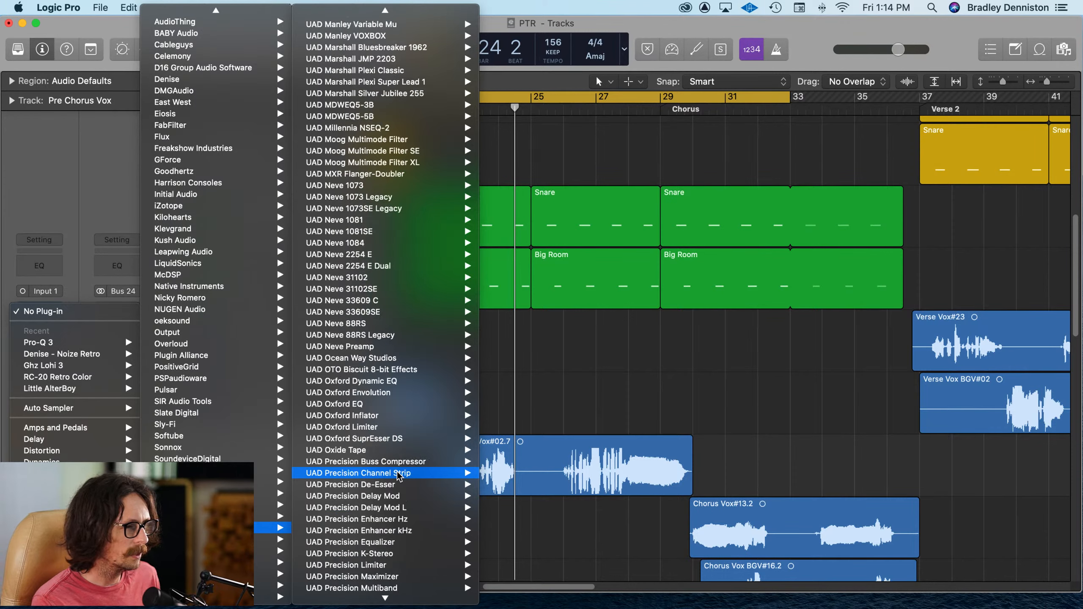
scroll(397, 475, "down", 15)
mouse_move(397, 474)
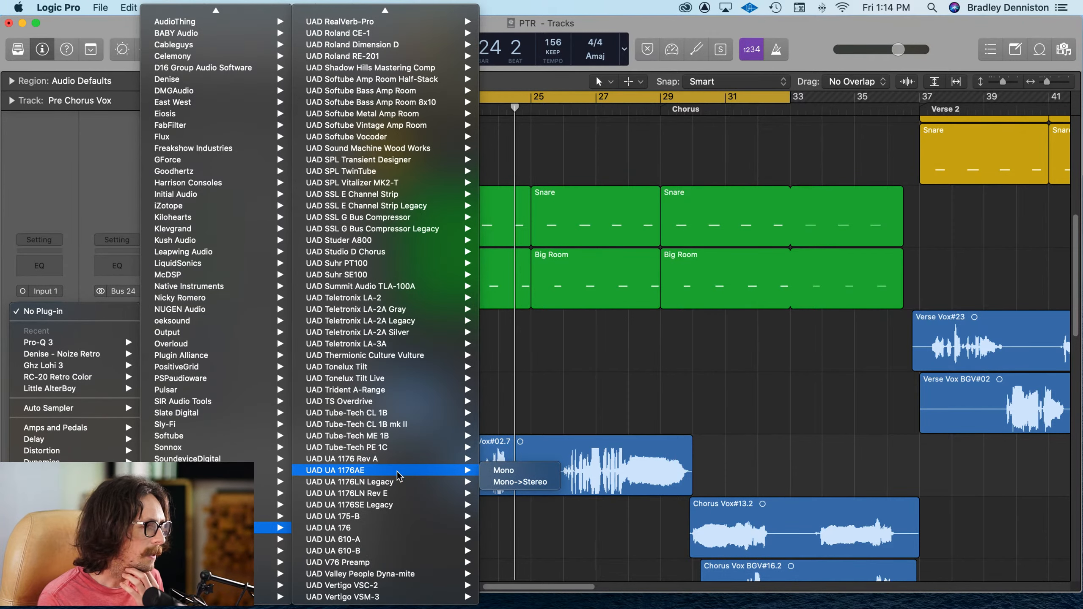
mouse_move(404, 501)
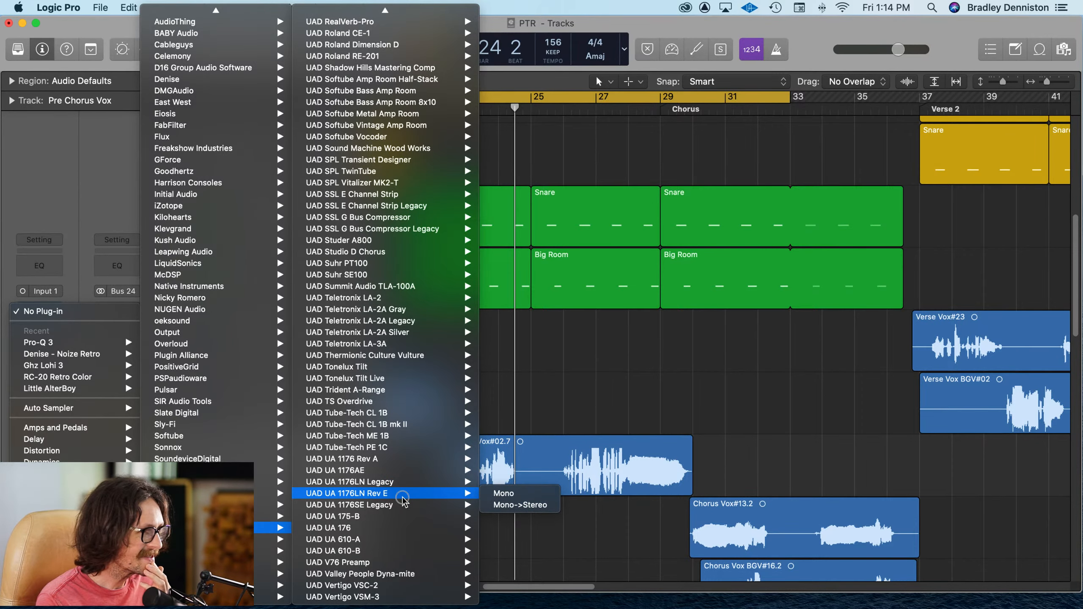
left_click(401, 497)
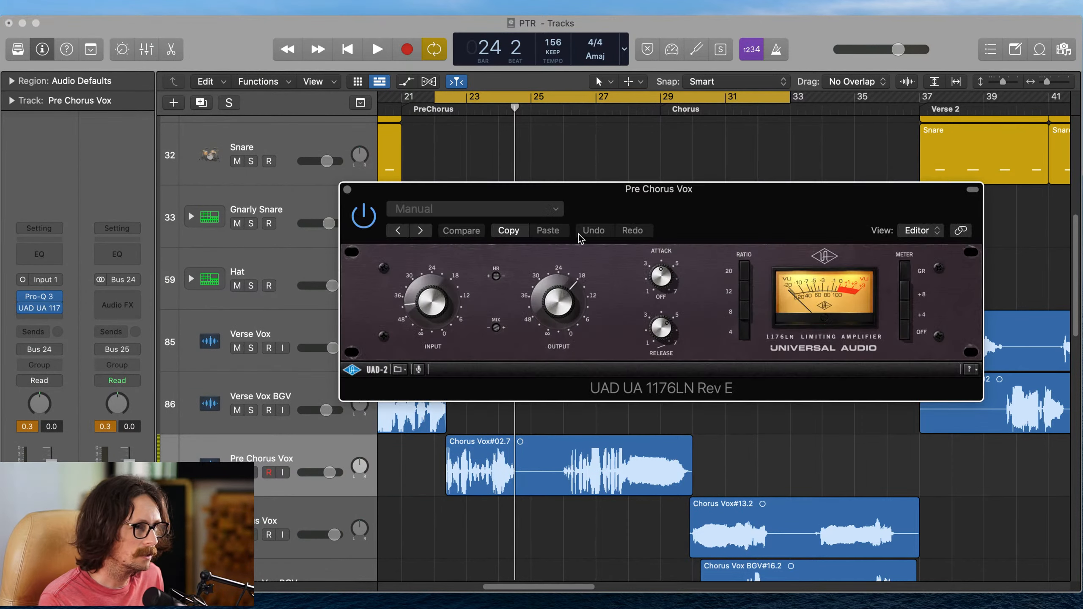
left_click_drag(711, 203, 475, 240)
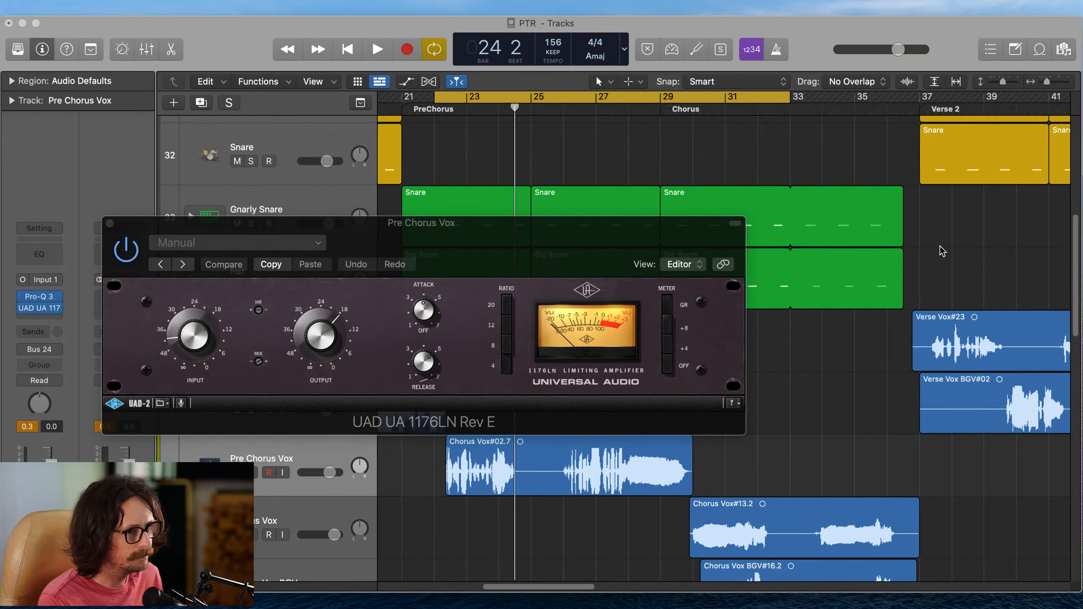
- Play the pre-chorus vocal and adjust the attack and release of the 1176LN
left_click(521, 148)
key("space")
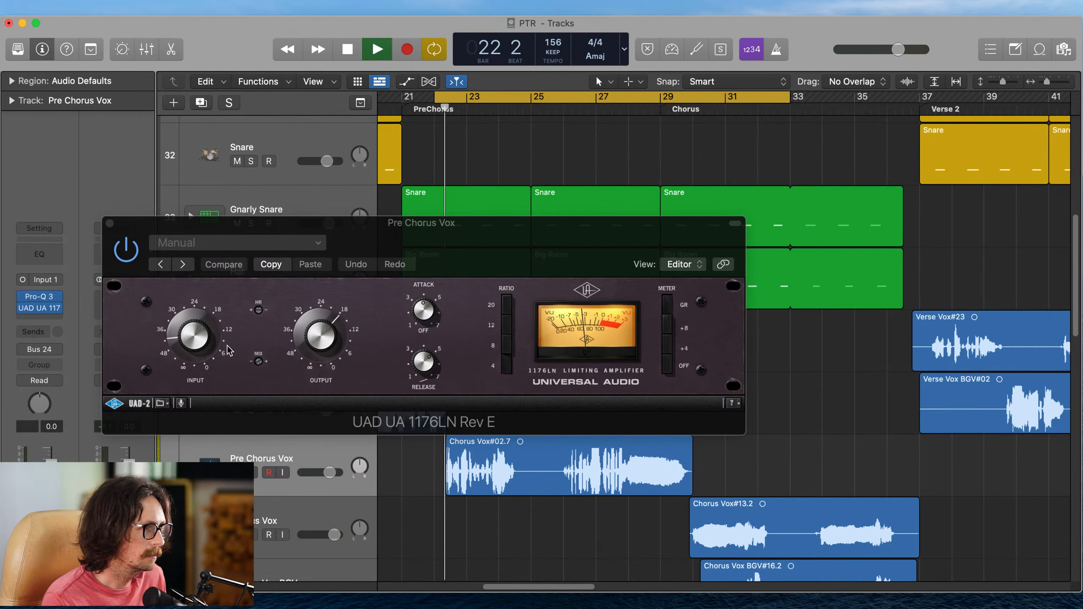
left_click_drag(433, 319, 434, 320)
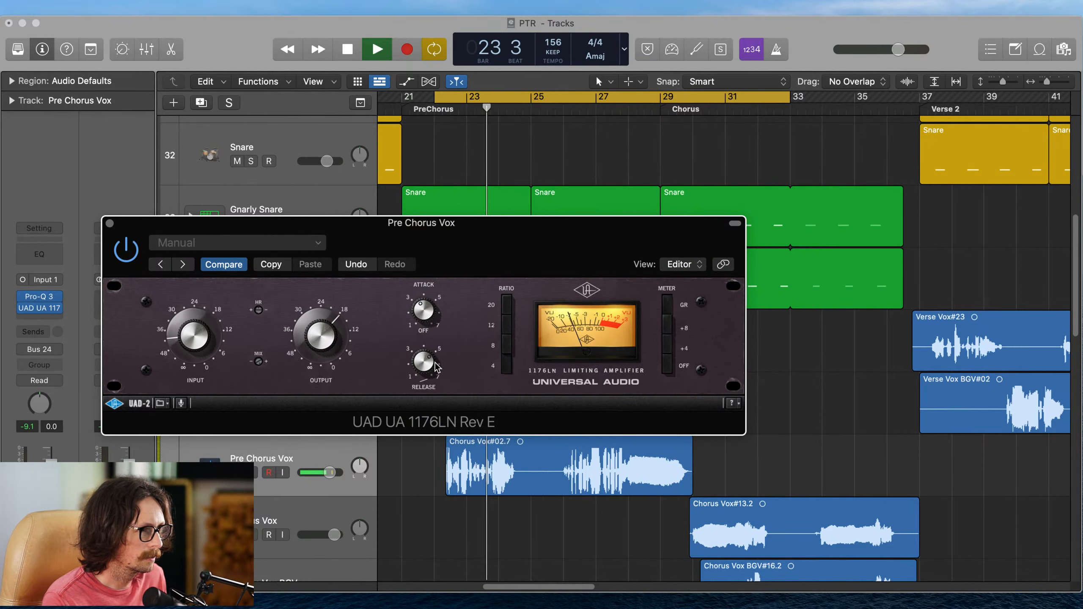
key("space")
key("space")
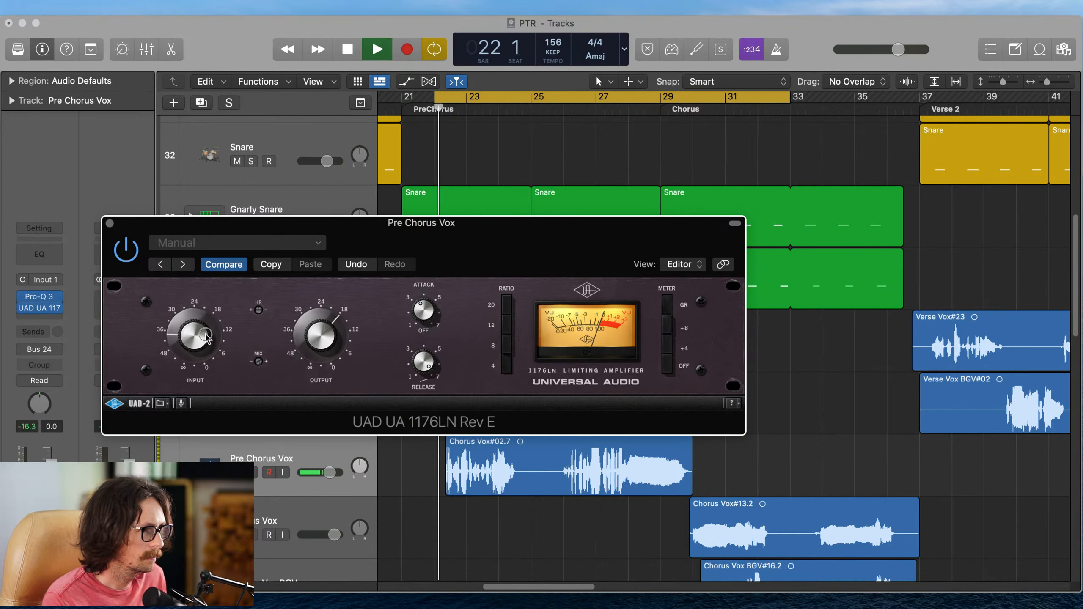
- Lower the 1176LN input to just above the 48 mark while auditioning the pre-chorus vocal
left_click_drag(206, 336, 201, 343)
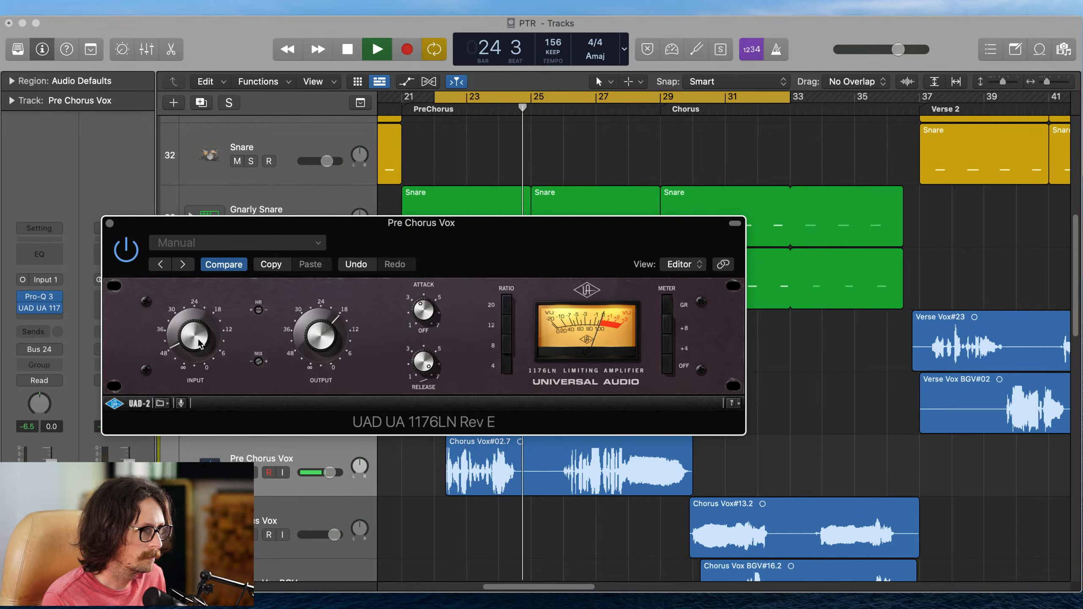
key("space")
key("space")
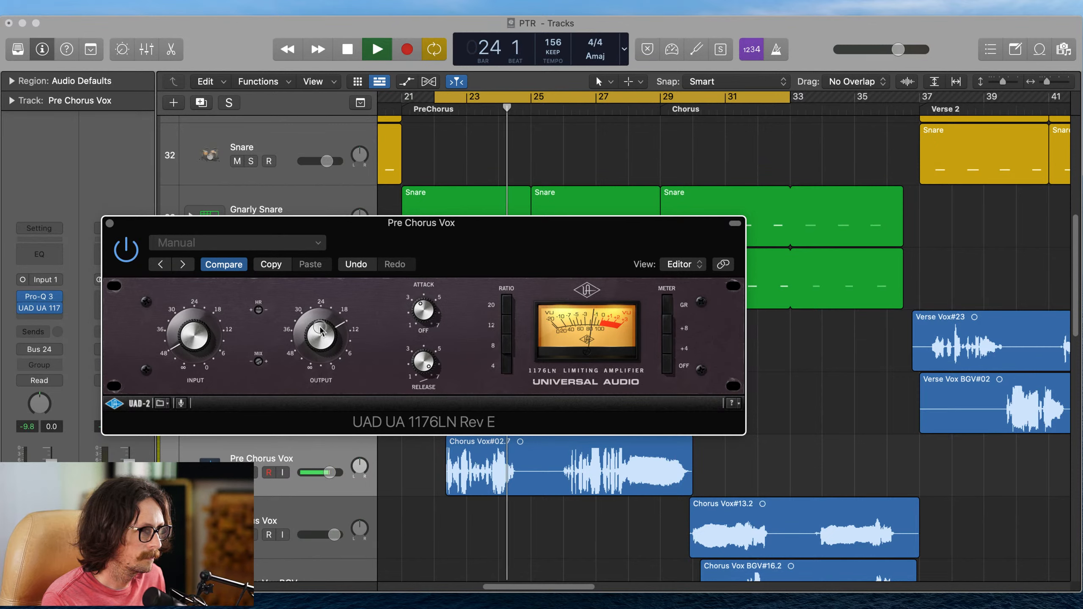
- Raise the 1176LN output to about 10, audition the pre-chorus vocal again, and close the compressor
left_click_drag(320, 333, 319, 323)
key("space")
key("space")
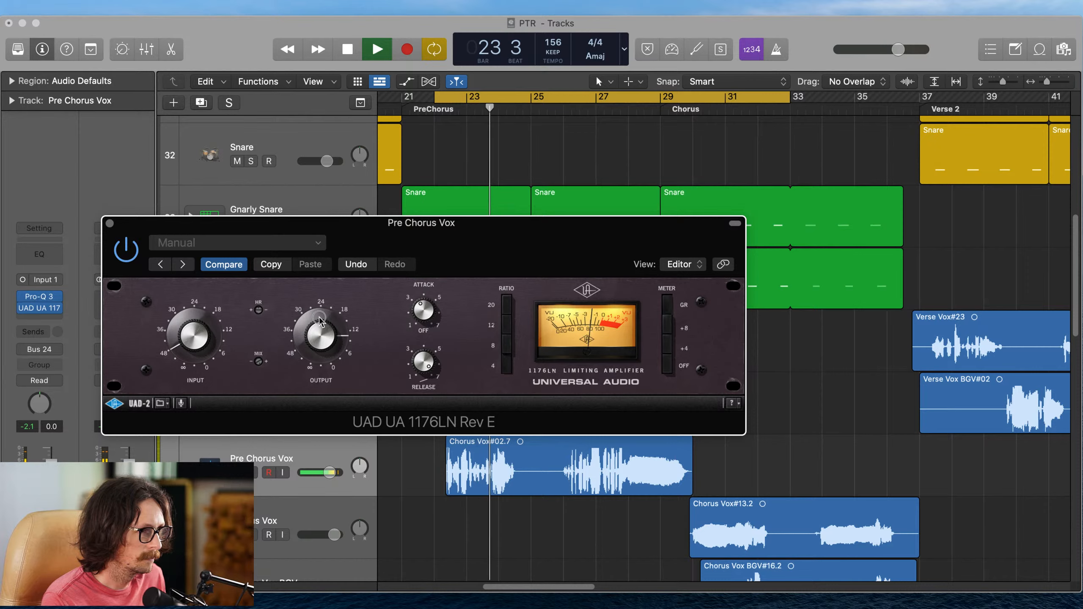
key("space")
key("space")
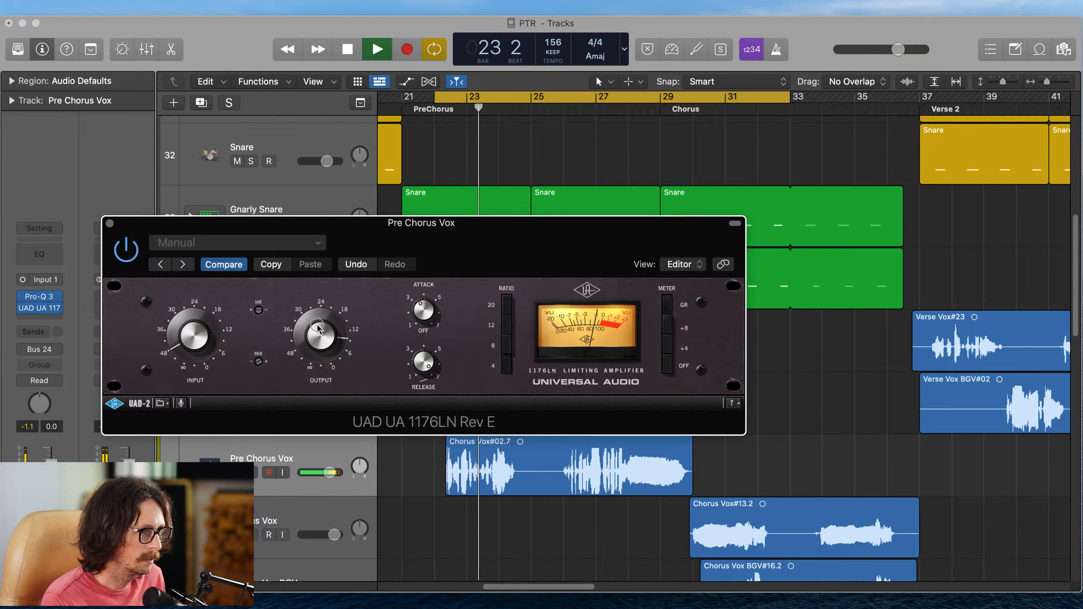
key("space")
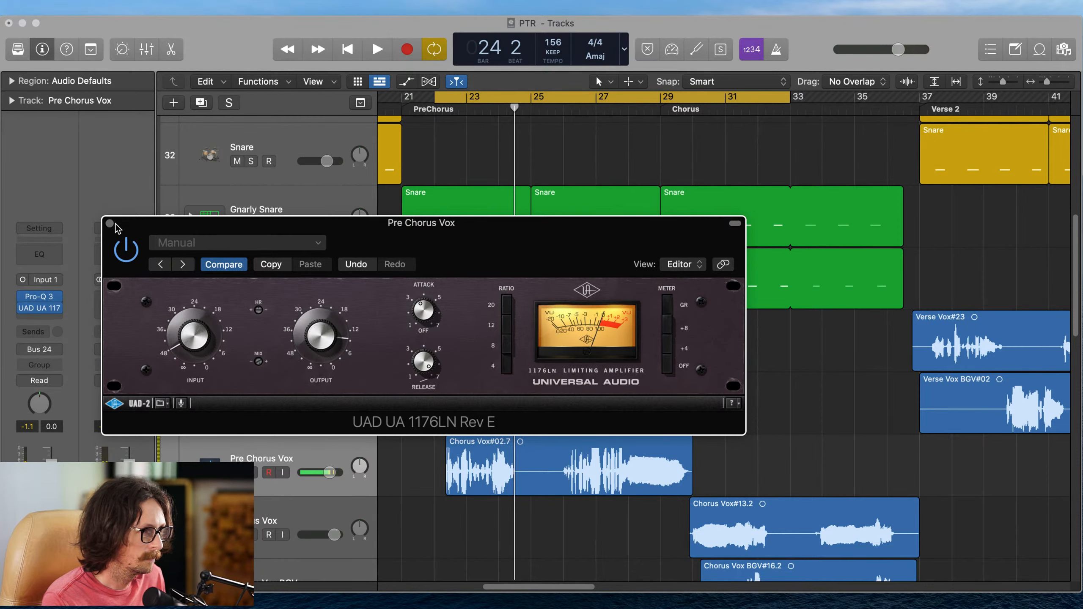
left_click(109, 223)
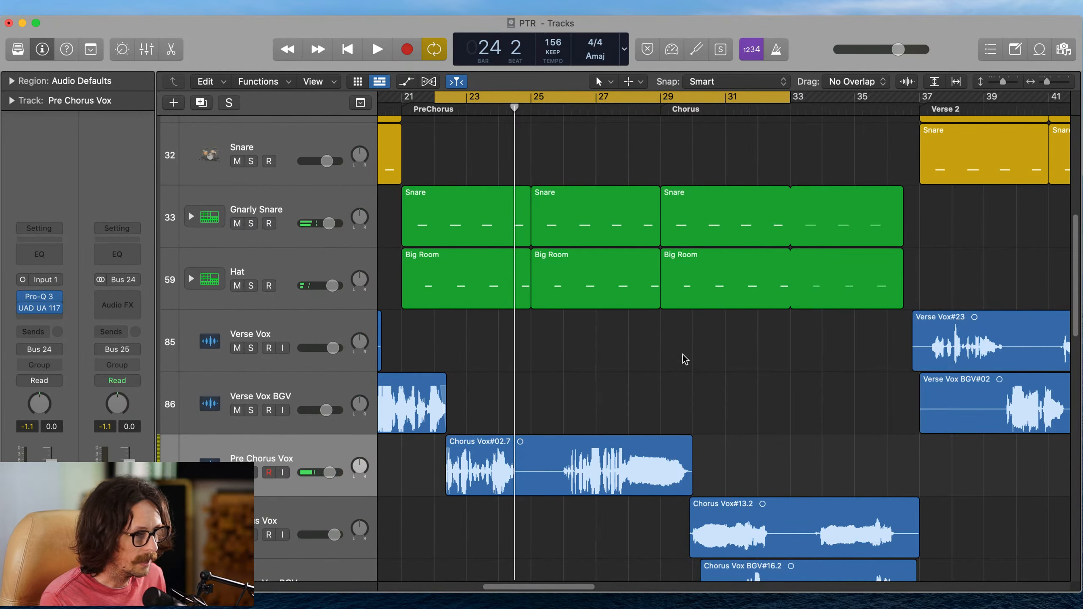
- Show the whole arrangement, select the KIck_bip_1 track, and reset its output channel's fader to 0.0 dB
left_click(588, 390, "ctrl+alt")
left_click(588, 391, "ctrl+alt")
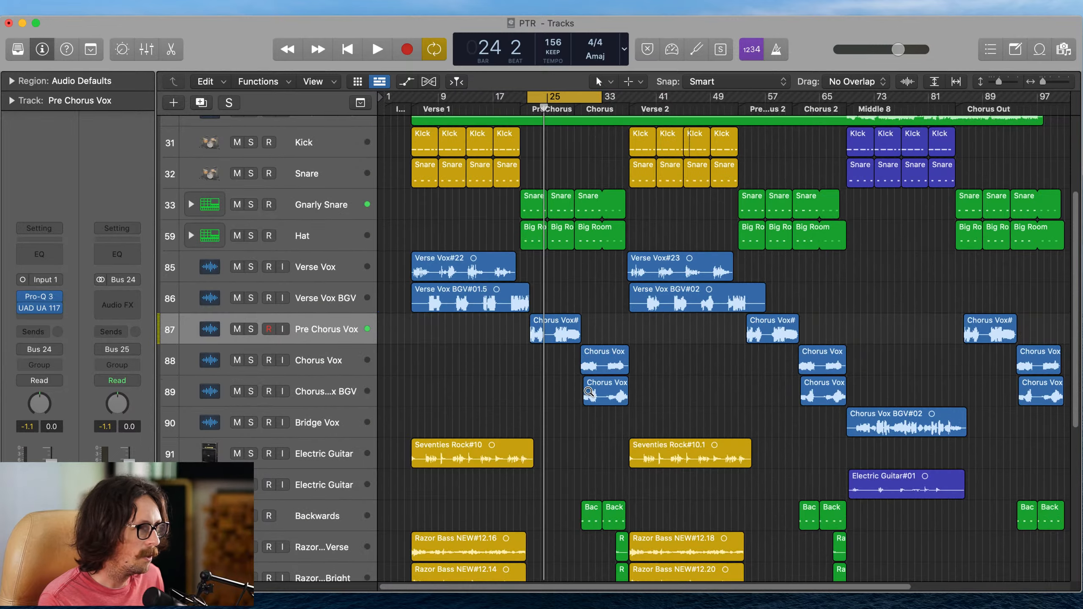
scroll(507, 324, "up", 5)
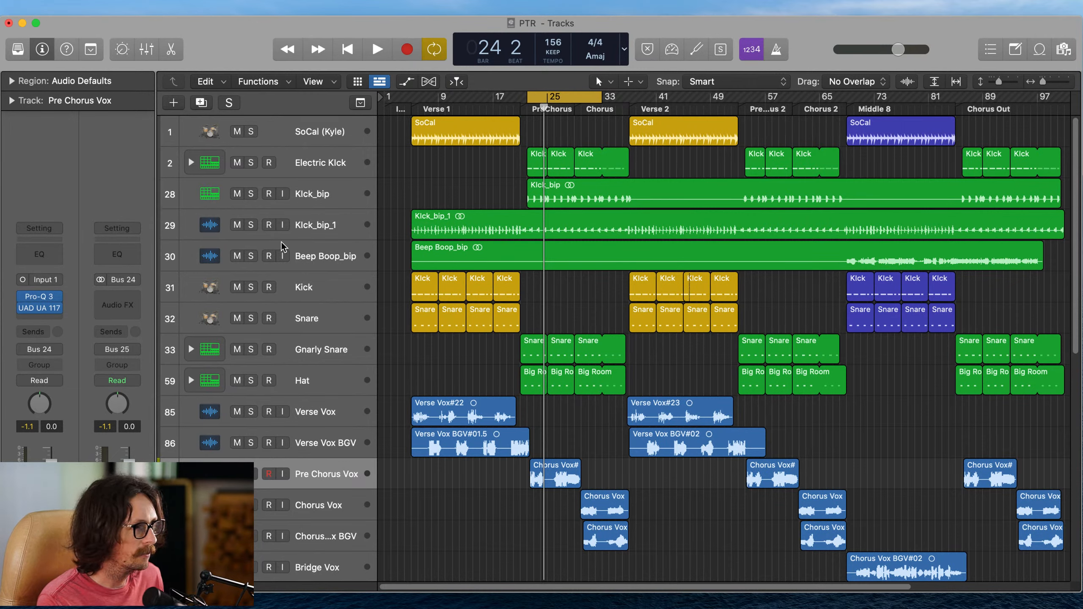
left_click(329, 231)
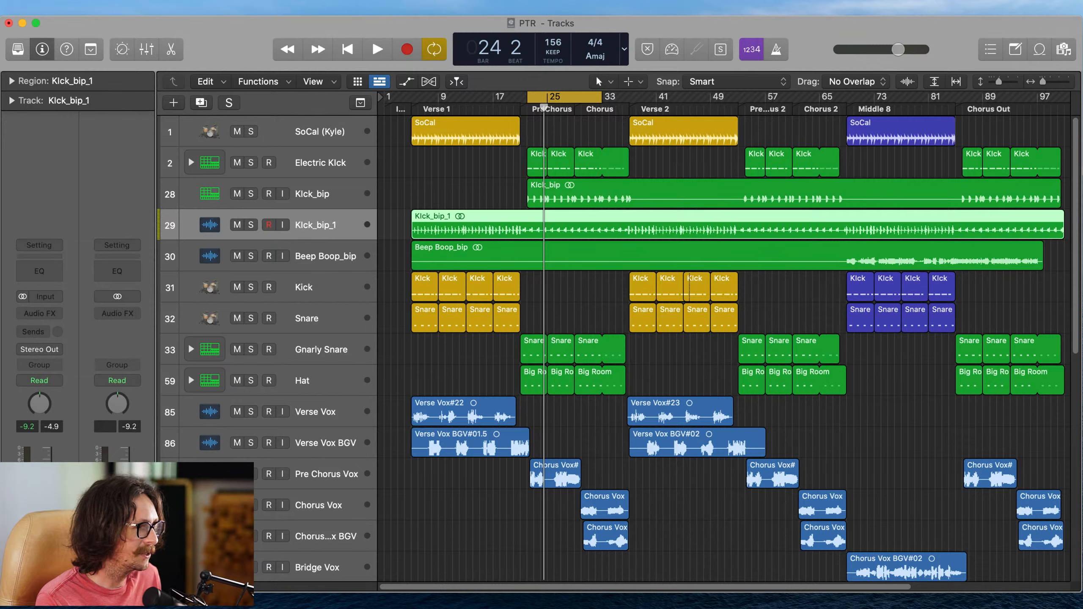
left_click(129, 490, "alt")
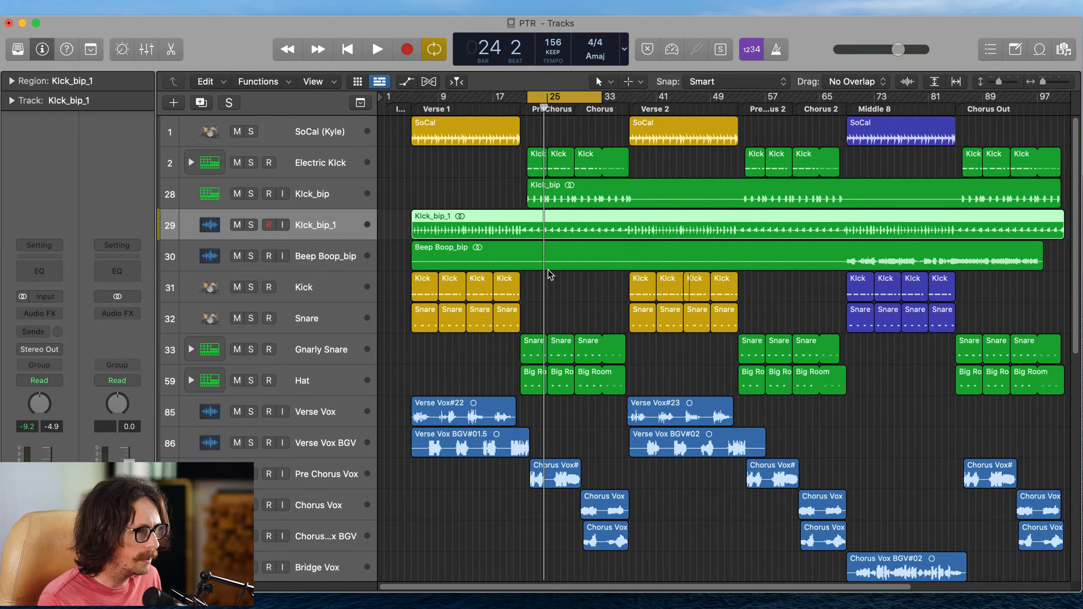
- Select the tracks from the GH_Kit noise hit up to the first Electric Guitar, leaving out the vocals
scroll(548, 269, "down", 3)
scroll(548, 273, "down", 10)
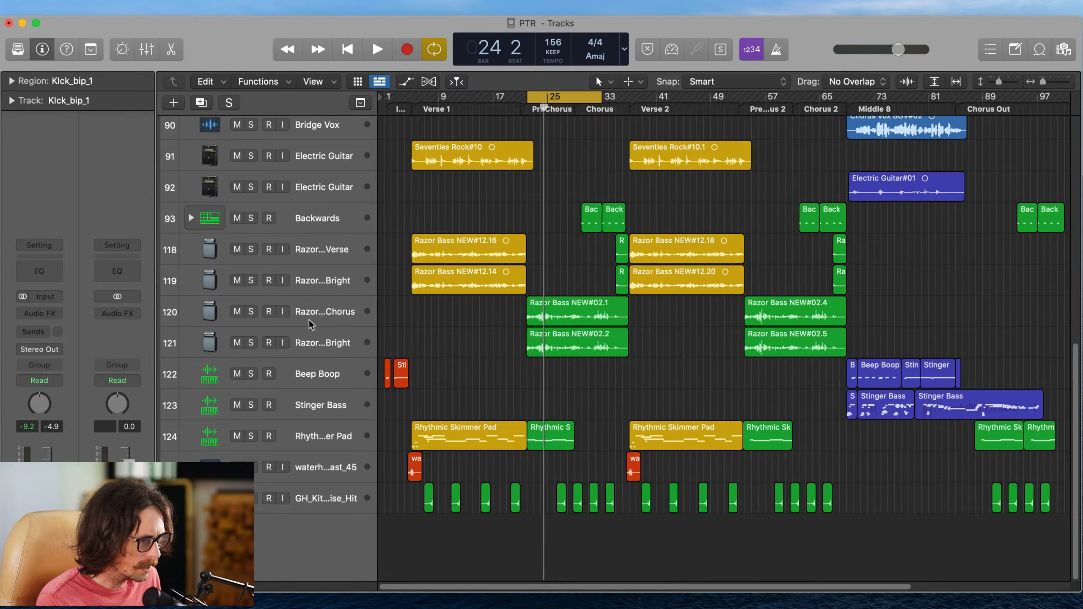
left_click(311, 316)
left_click(318, 500)
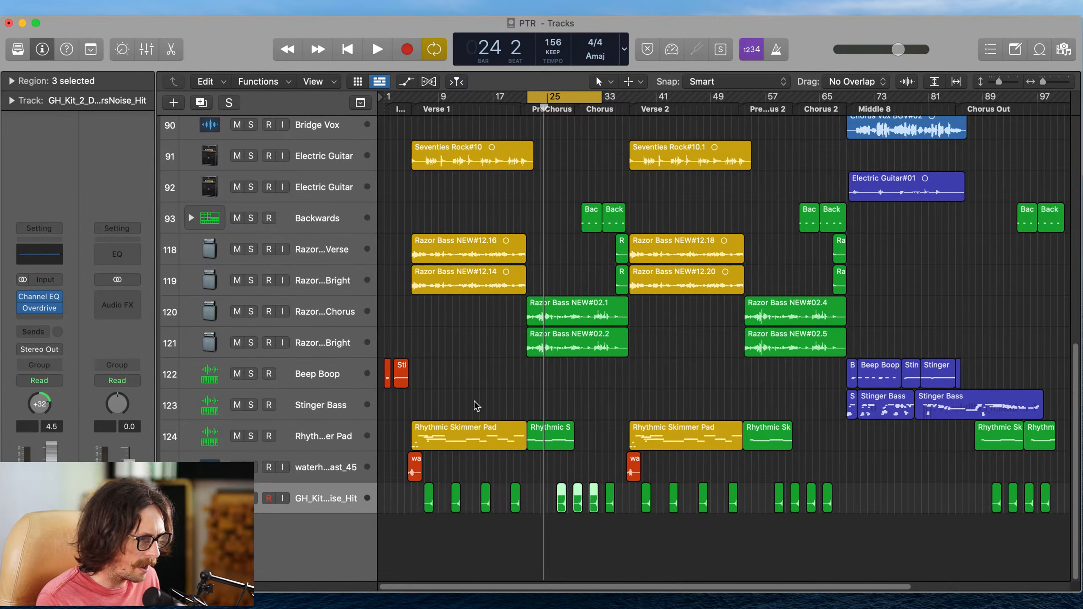
scroll(477, 405, "up", 5)
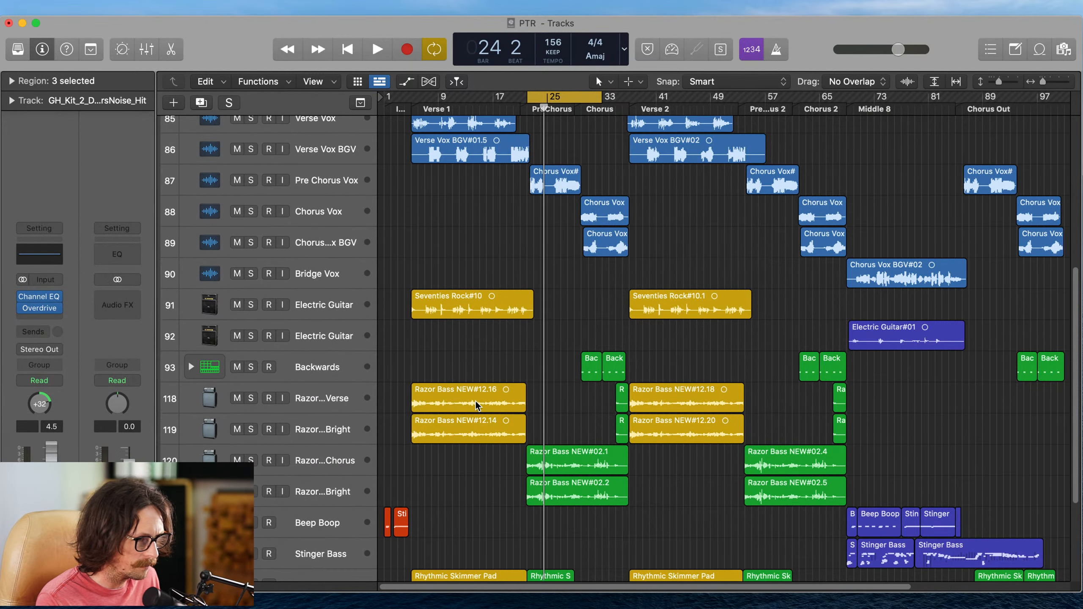
left_click(317, 304, "shift")
- Add the drum, kick and beep tracks from Hat up to SoCal to the track selection, skipping all vocal tracks
scroll(469, 311, "up", 6)
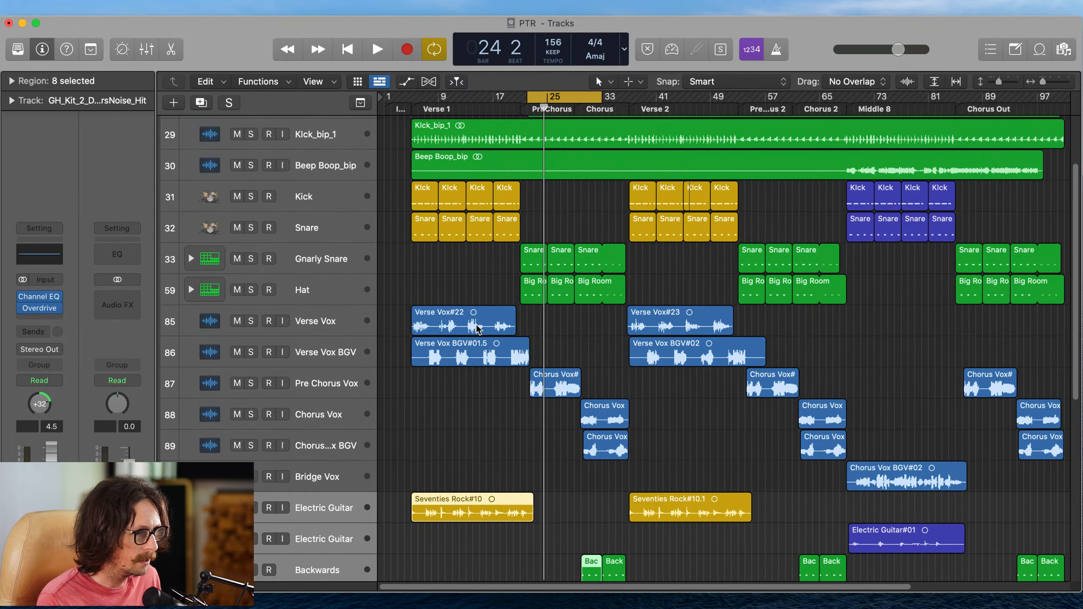
left_click(330, 286, "shift")
left_click(326, 267, "shift")
left_click(325, 224, "shift")
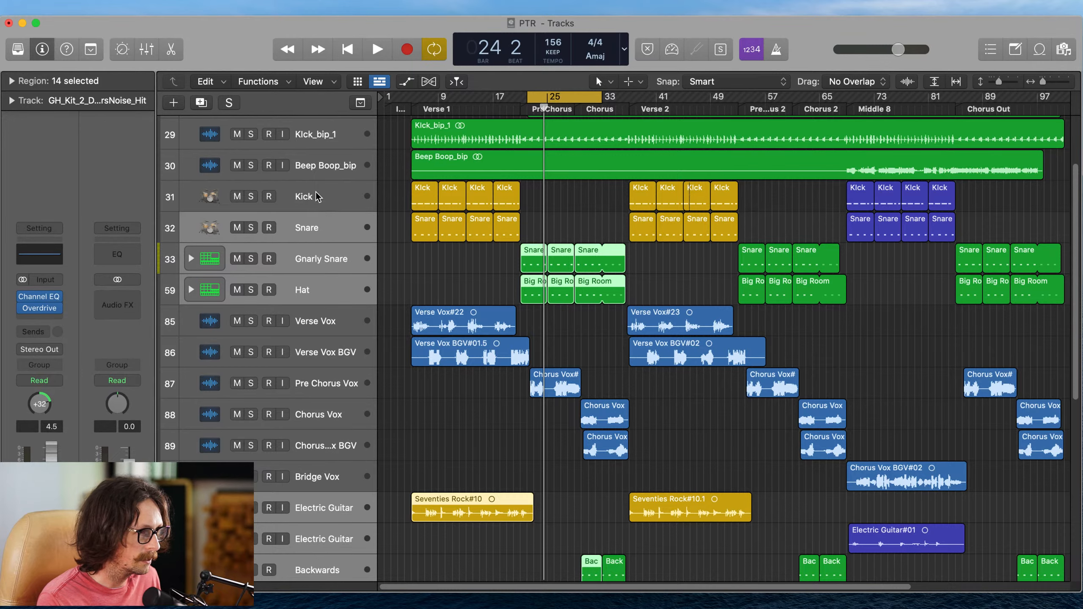
left_click(318, 197, "shift")
scroll(319, 197, "up", 2)
left_click(321, 226, "shift")
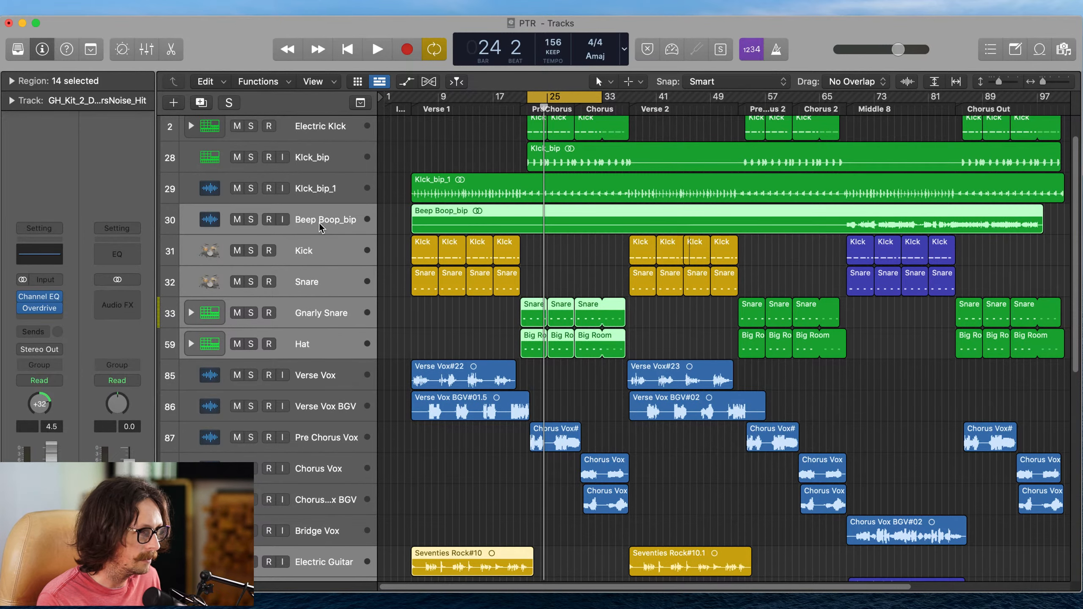
left_click(328, 187, "shift")
scroll(420, 203, "up", 1)
left_click(326, 188, "shift")
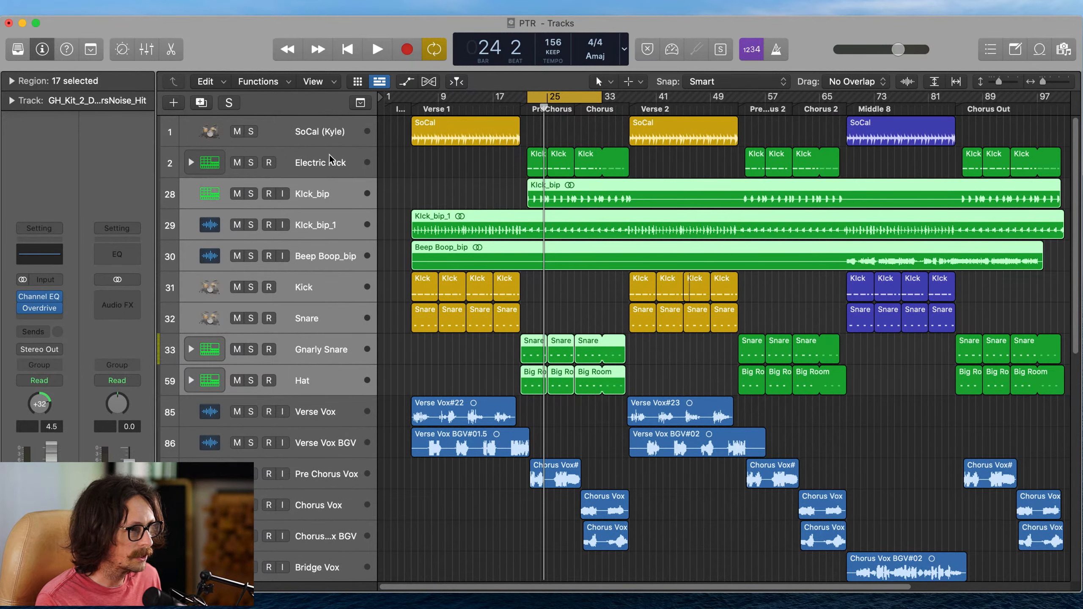
left_click(324, 163, "shift")
left_click(323, 133, "shift")
- Show the mixer and add the Small Verb through Vox Verb, Vox Delay and Vox P Comp channels to the selection
key("x")
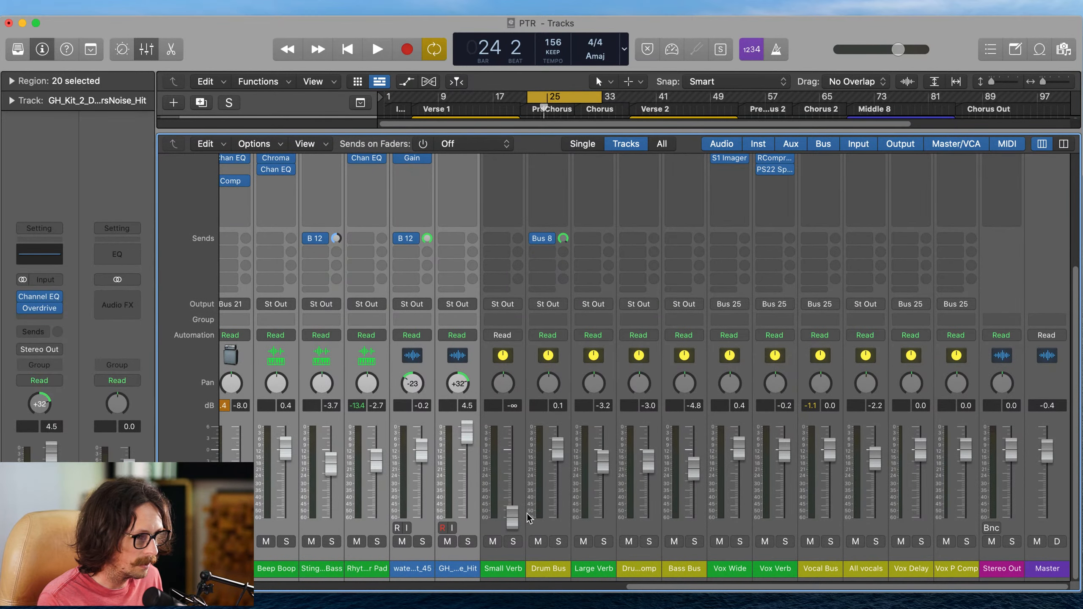
left_click_drag(508, 571, 783, 572)
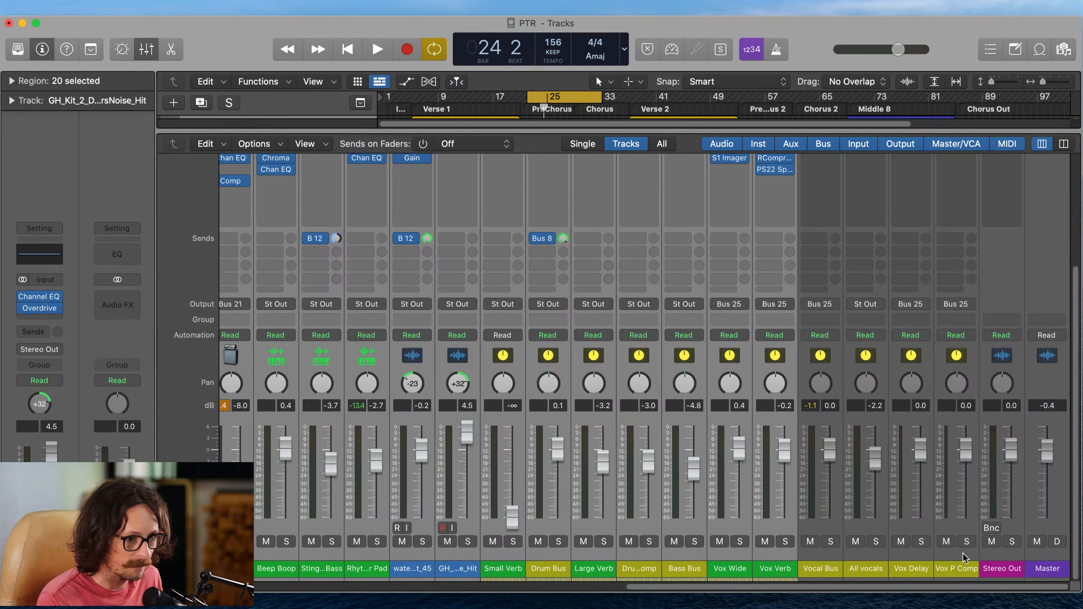
left_click(920, 570)
left_click(968, 570, "shift")
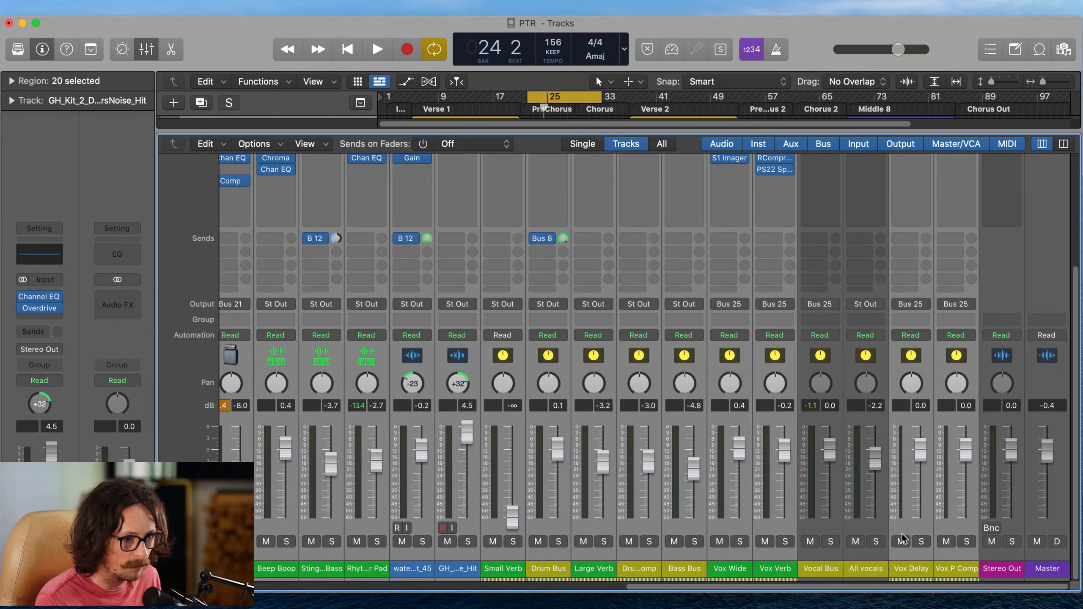
scroll(448, 431, "left", 15)
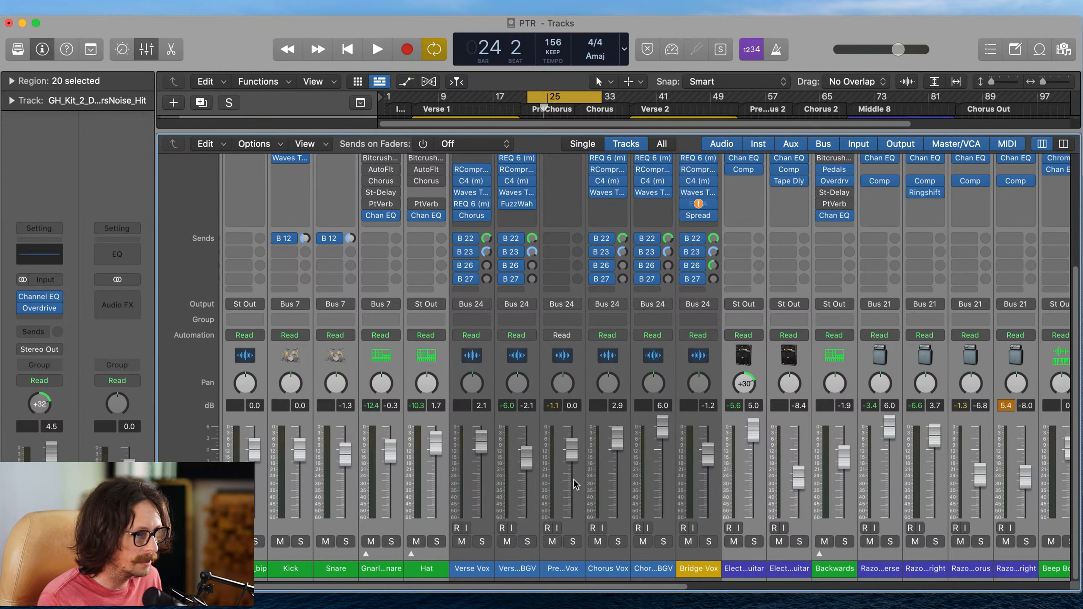
scroll(548, 465, "left", 5)
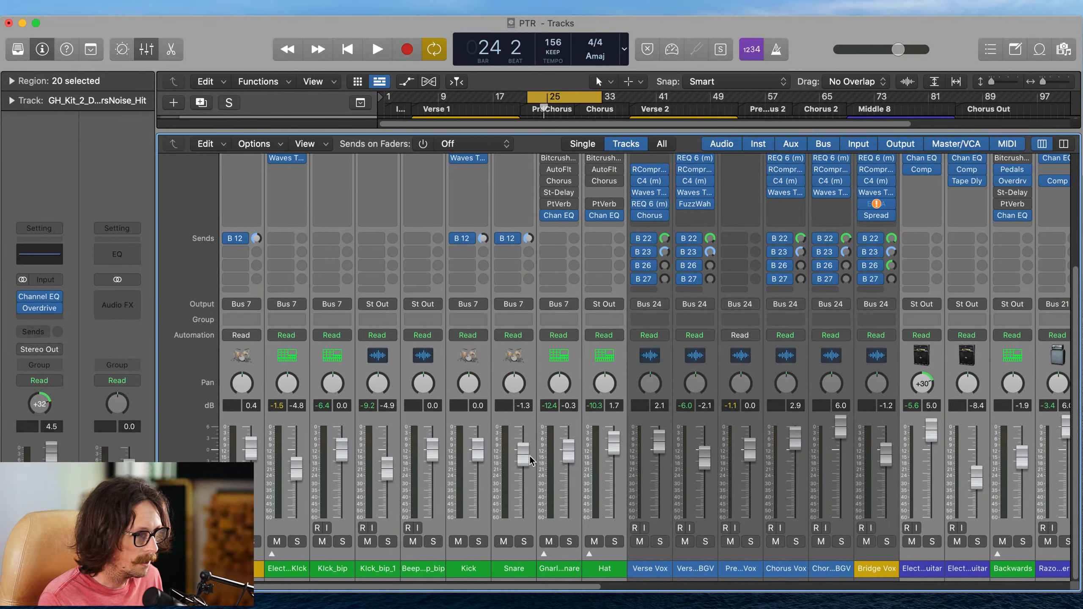
- Lower the selected non-vocal and bus channels together by 2.7 dB, bringing Snare to -4.0 dB, hide the mixer and deselect the regions
left_click_drag(530, 460, 520, 482)
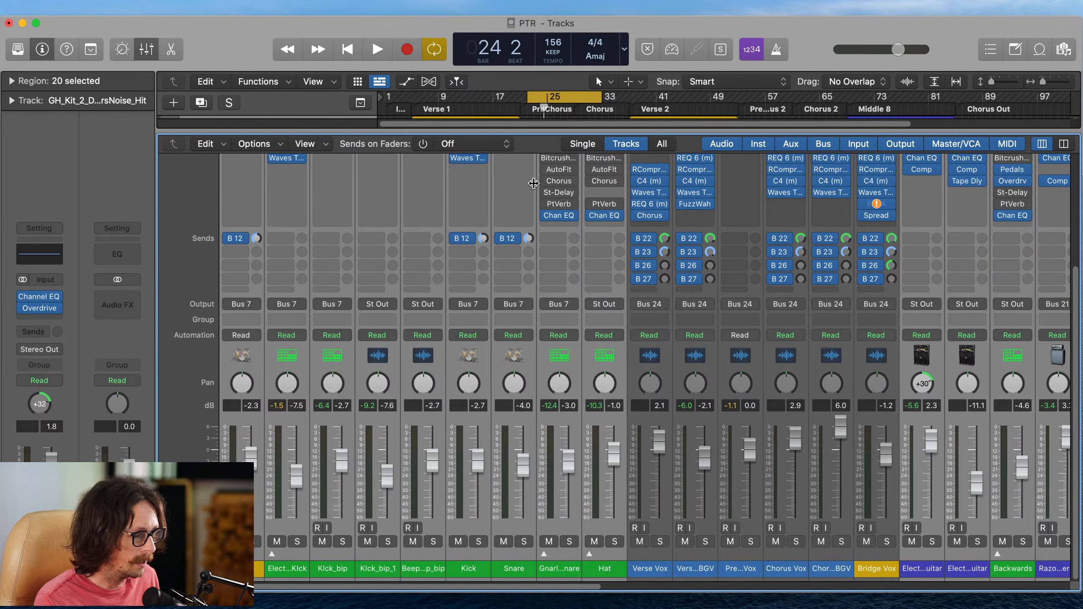
key("x")
left_click(440, 180)
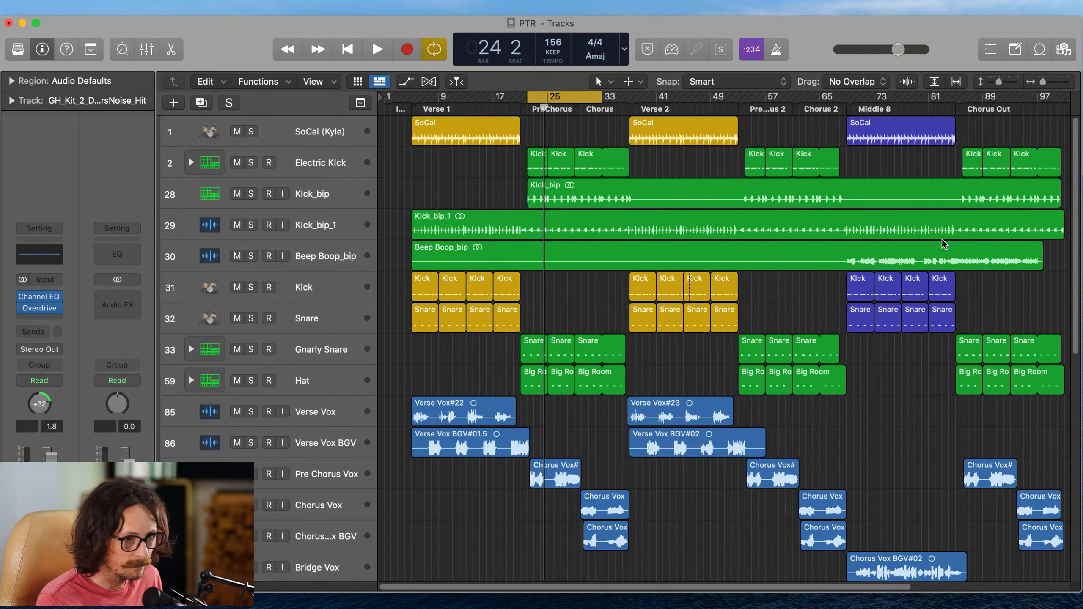
- Select the Pre Chorus Vox track and play the pre-chorus up to the chorus to check the vocal balance
scroll(942, 239, "down", 3)
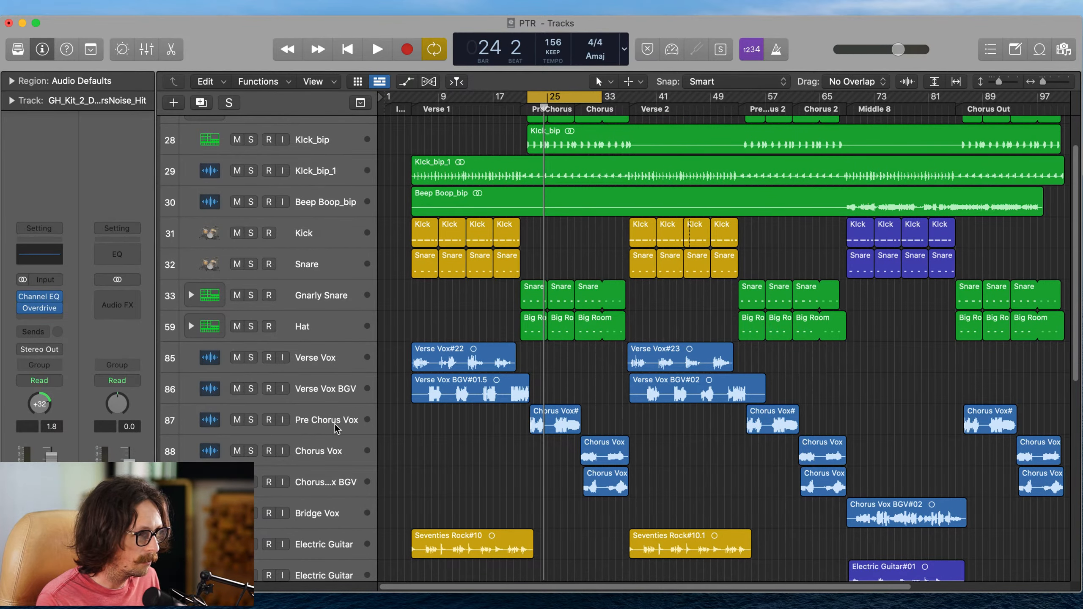
left_click(337, 429)
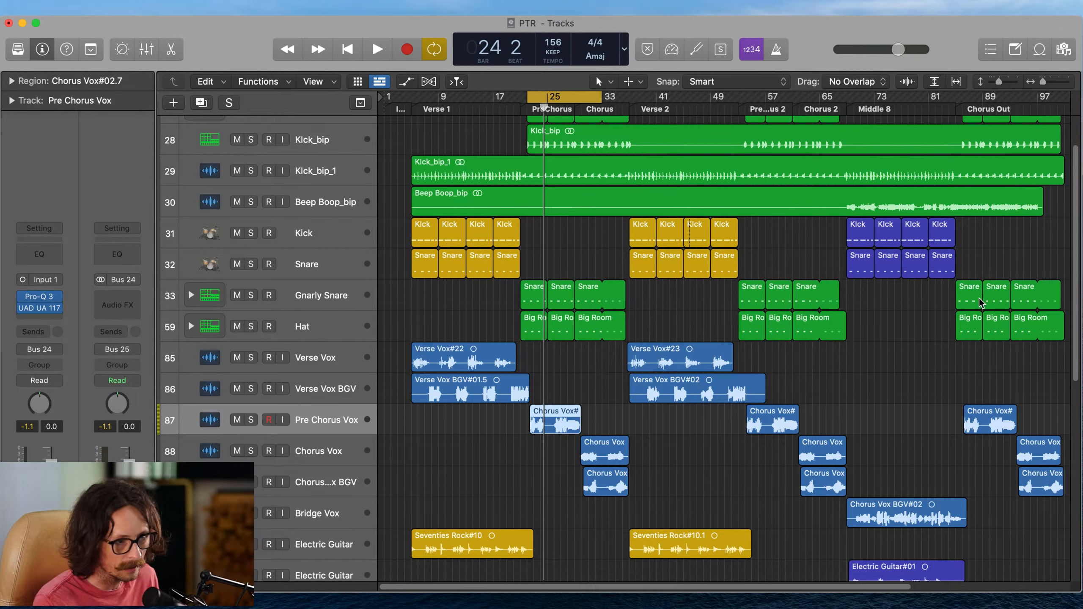
left_click(581, 395)
key("space")
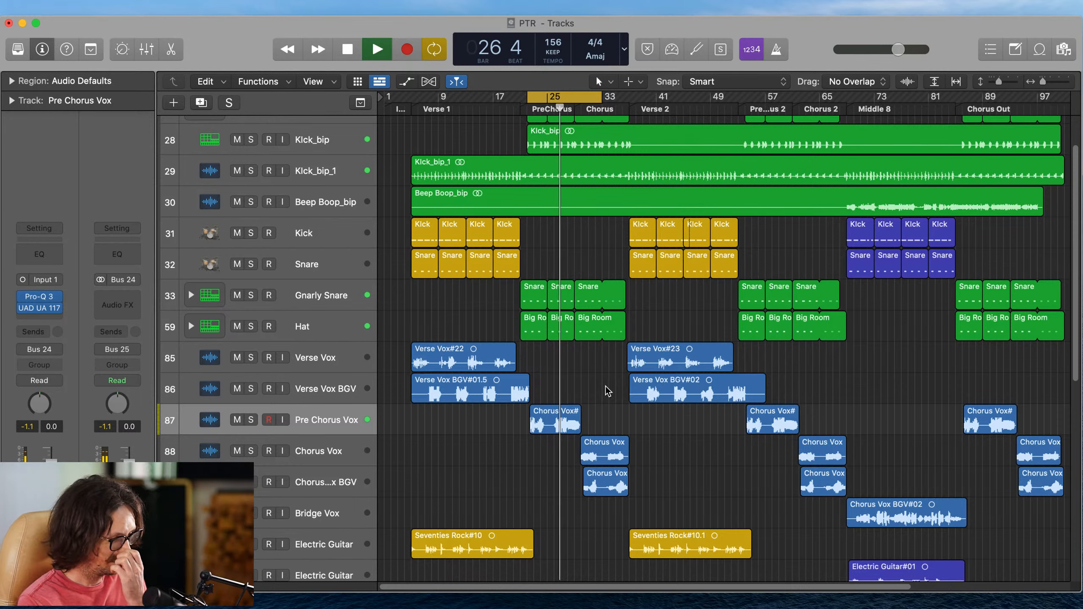
left_click_drag(510, 381, 654, 466)
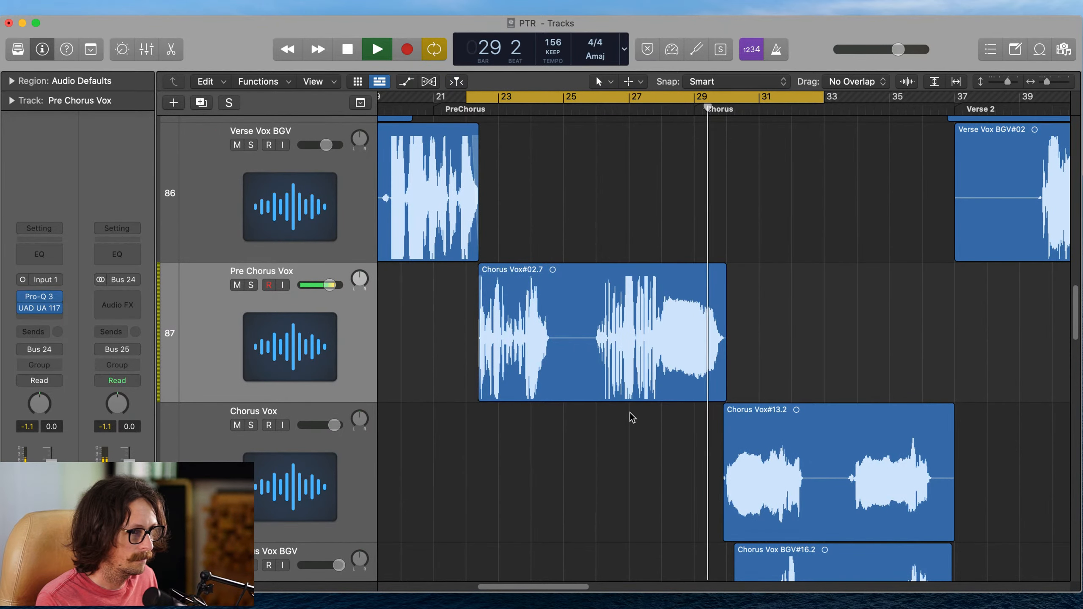
key("space")
key("z")
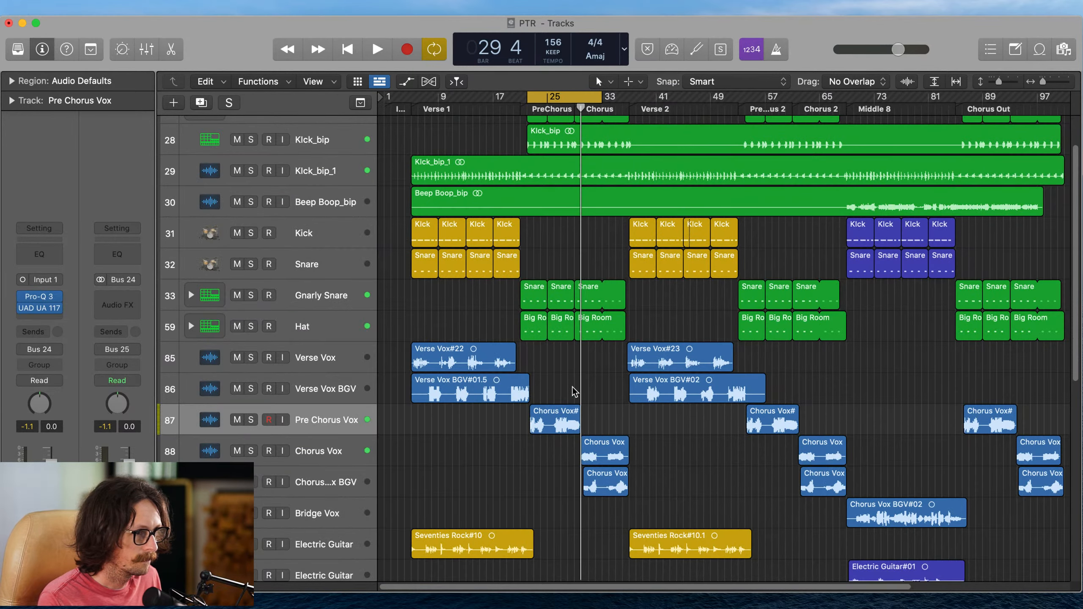
scroll(574, 390, "down", 8)
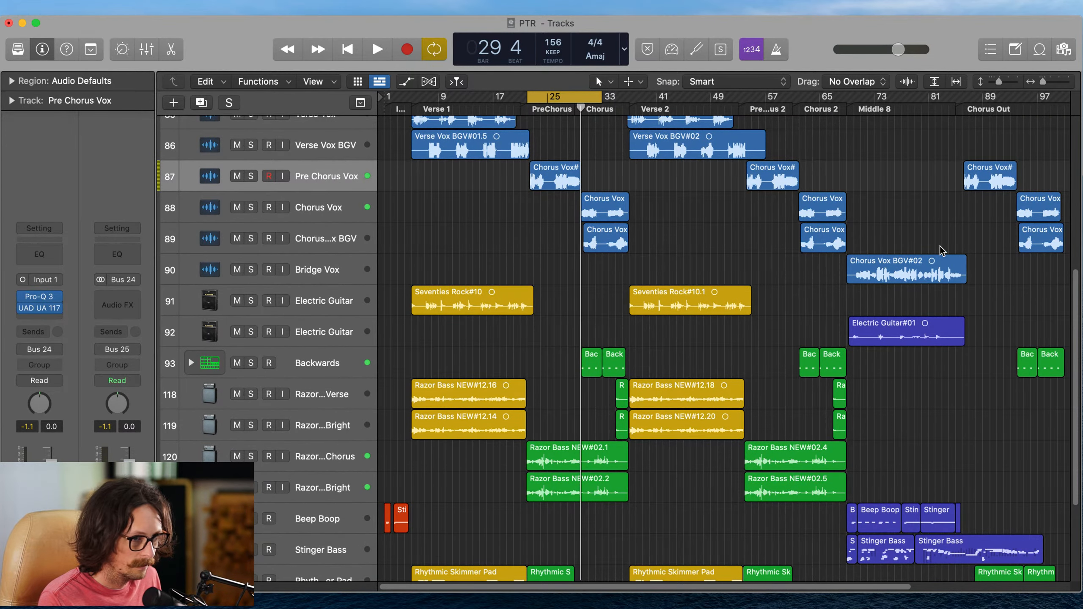
scroll(604, 333, "down", 4)
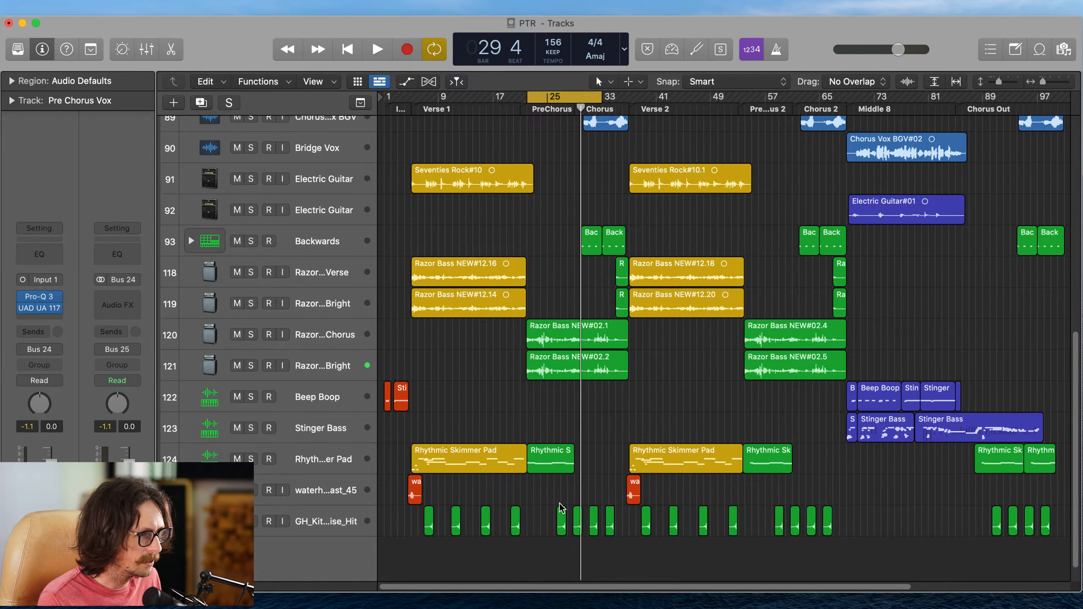
scroll(558, 504, "down", 1)
left_click_drag(517, 443, 622, 540, "ctrl+alt")
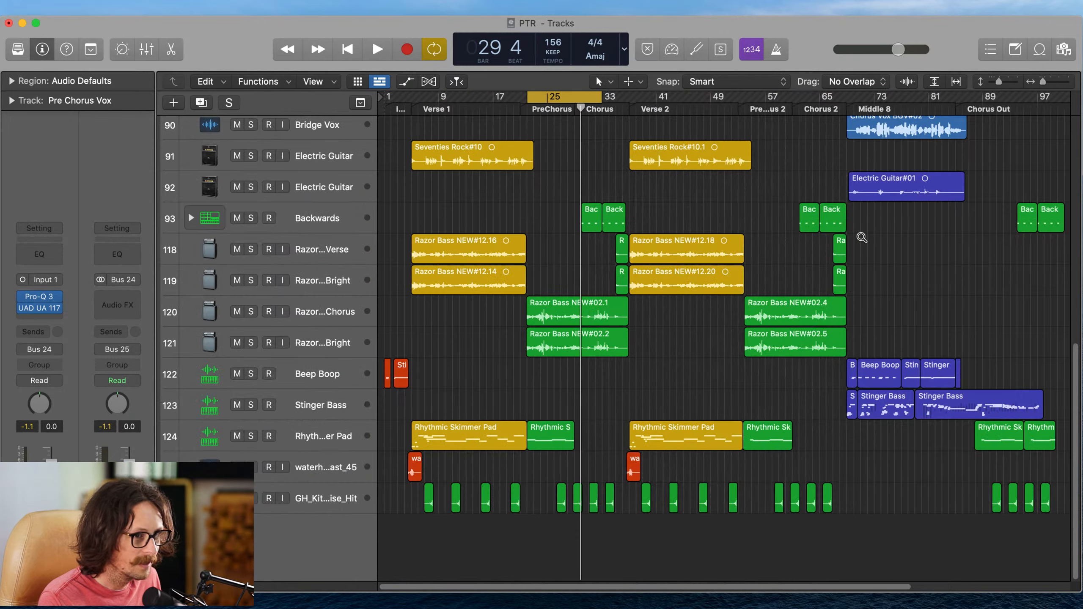
left_click(730, 320, "ctrl+alt")
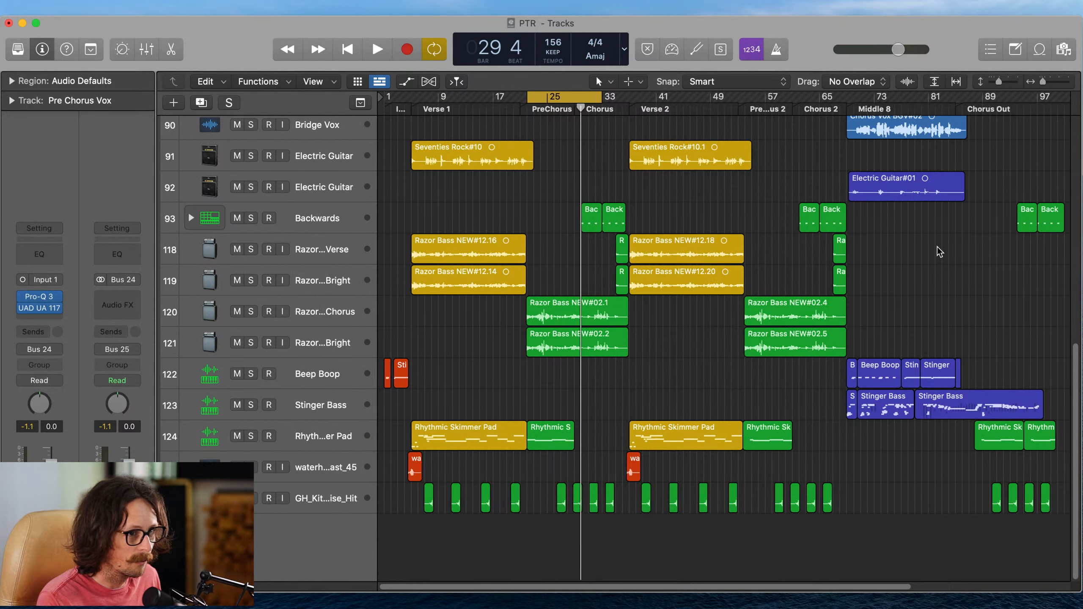
scroll(543, 244, "up", 10)
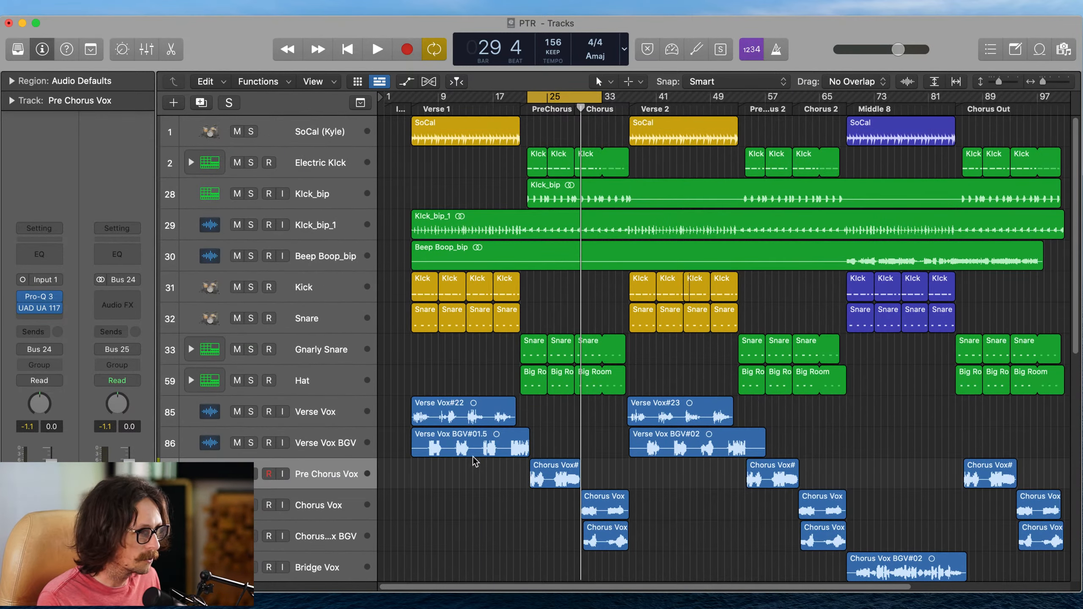
- Add a send from the Pre Chorus Vox track to the unused Bus 28 at +0.0 dB
scroll(475, 462, "down", 2)
left_click_drag(502, 374, 659, 491, "ctrl+alt")
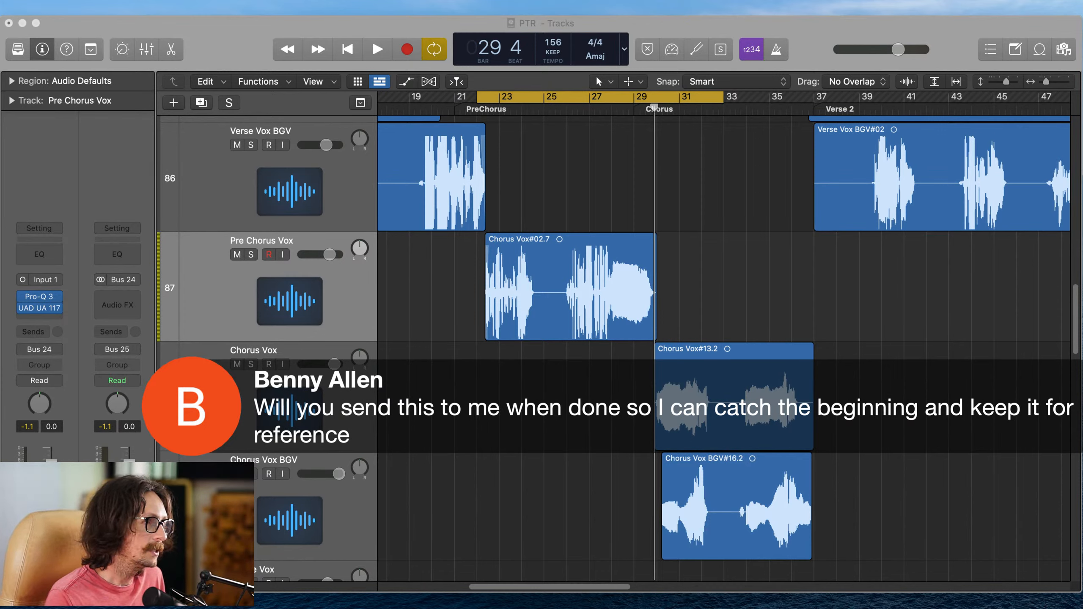
left_click(310, 113)
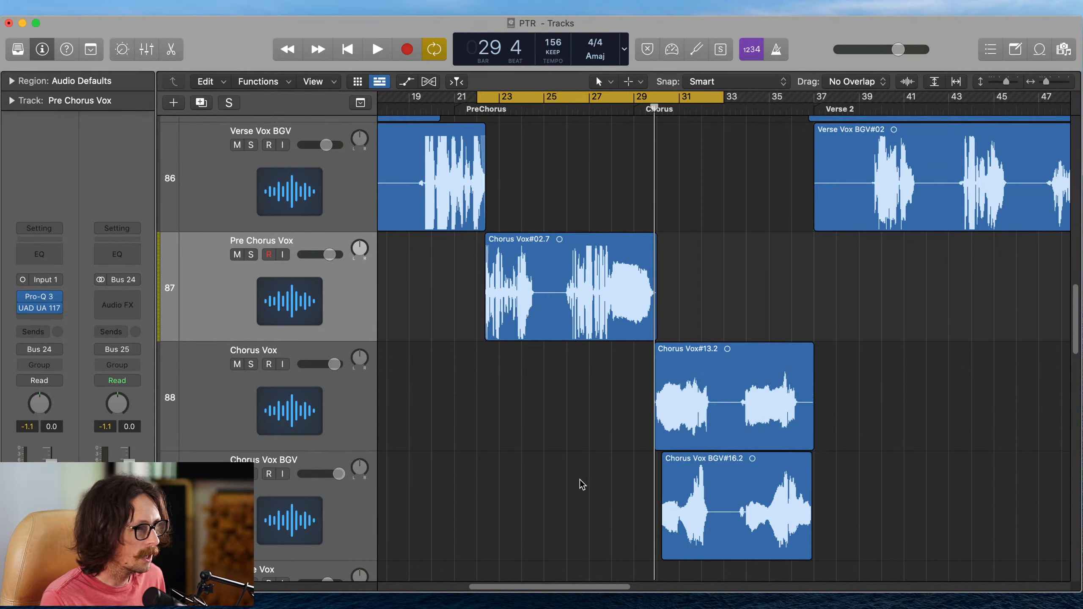
left_click(192, 300)
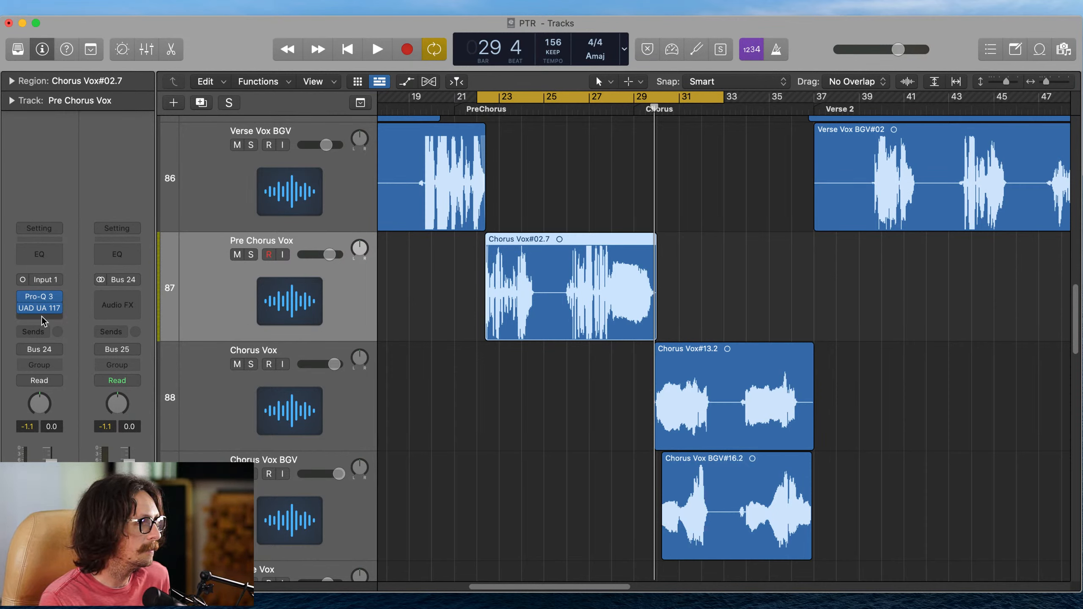
left_click(41, 331)
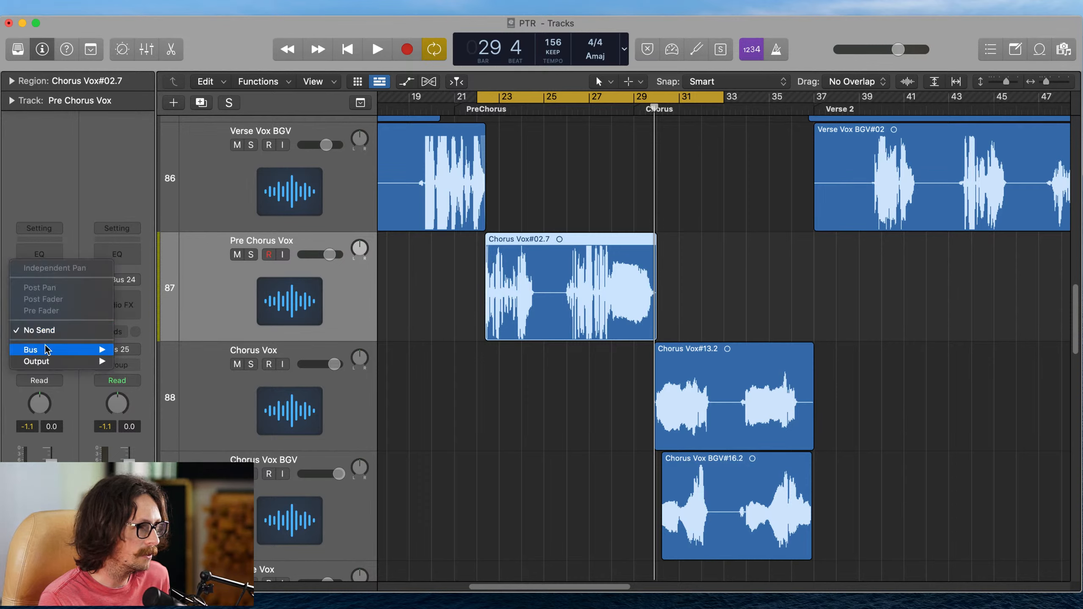
mouse_move(54, 354)
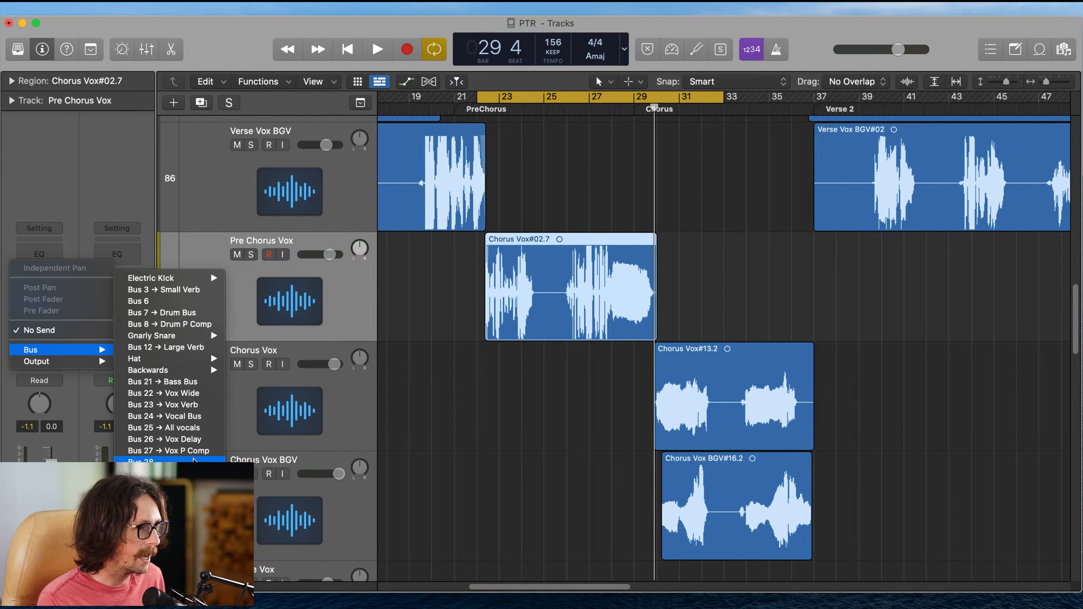
left_click(193, 460)
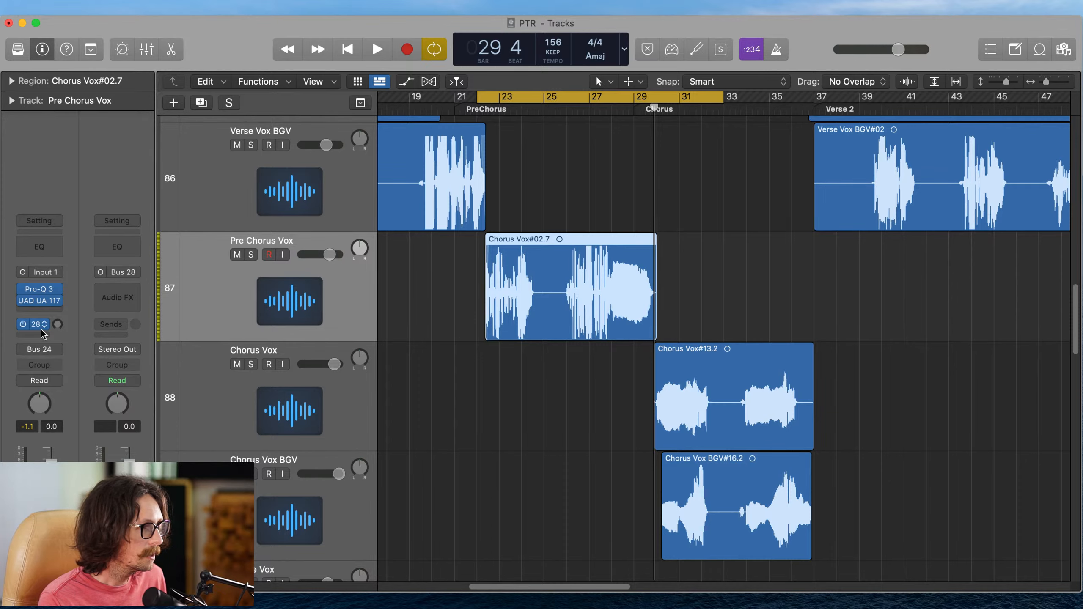
- Insert Goodhertz's Ghz Vulf Compressor 3 on the Bus 28 aux channel
left_click(136, 297)
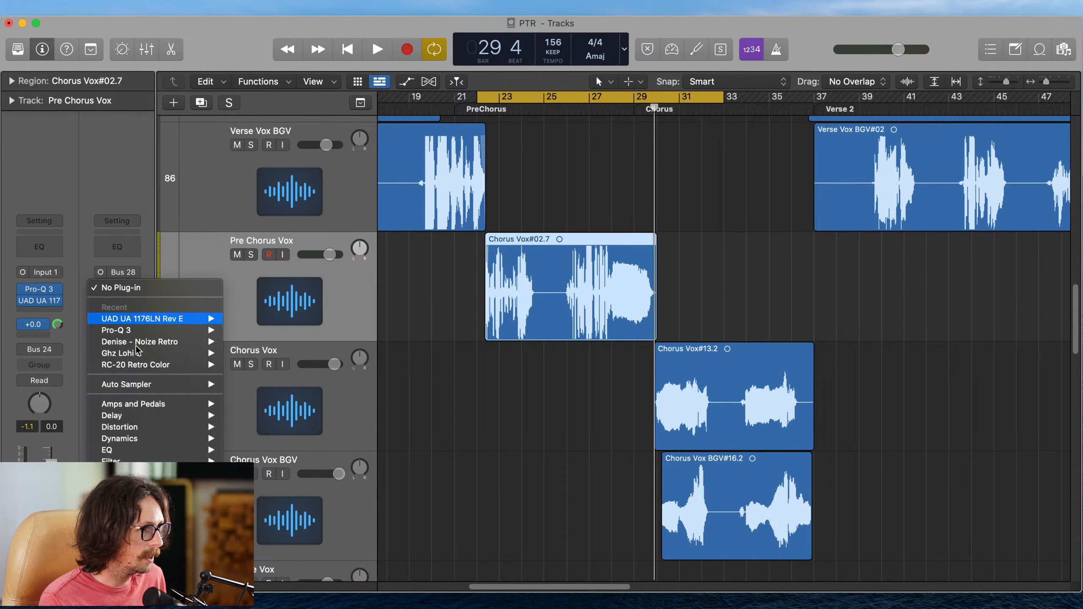
mouse_move(312, 565)
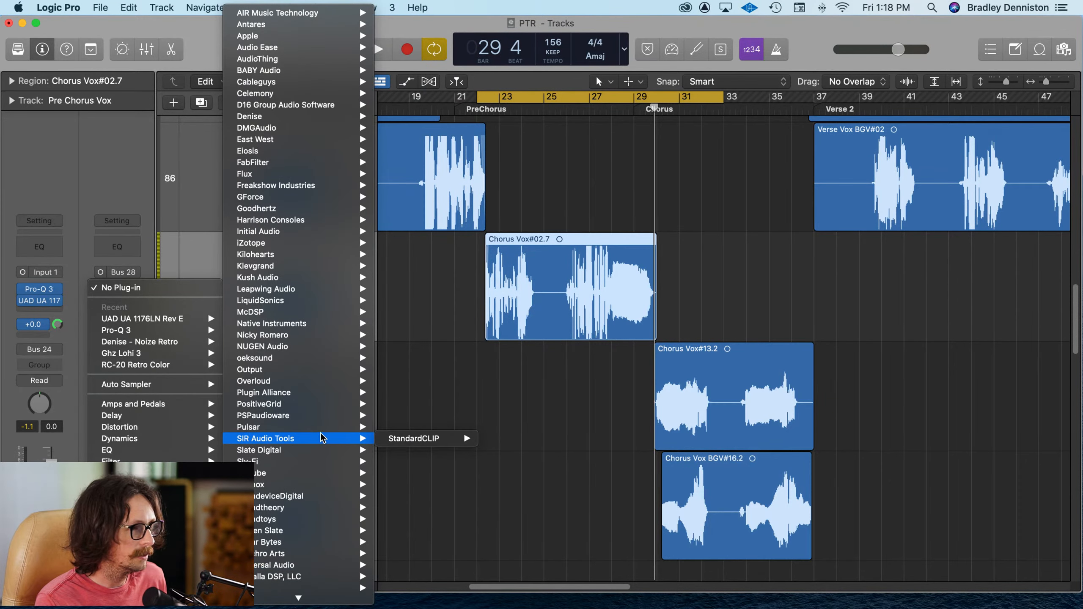
mouse_move(282, 105)
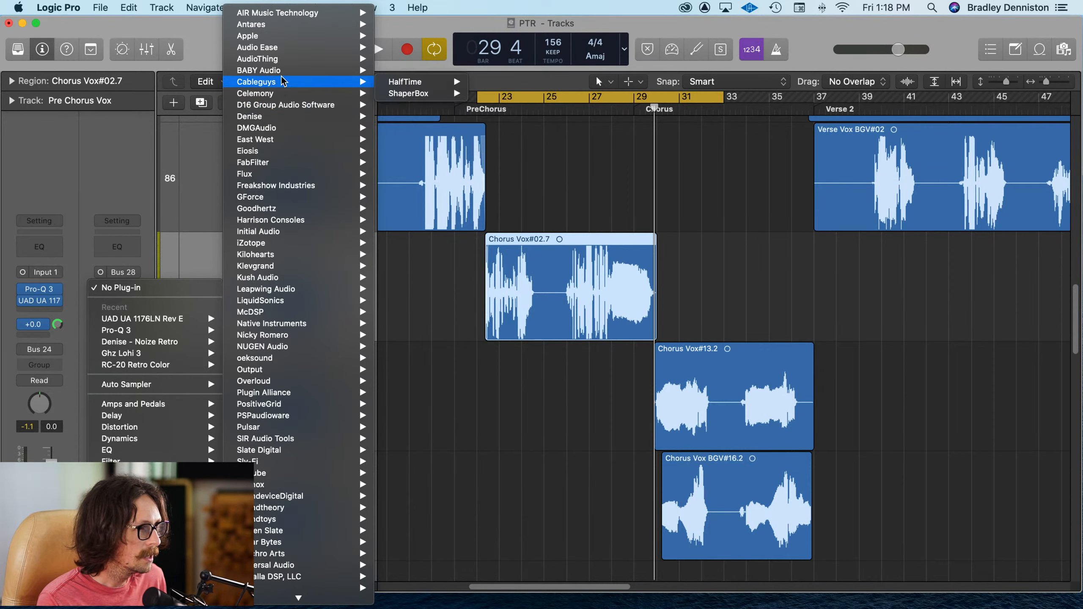
mouse_move(292, 175)
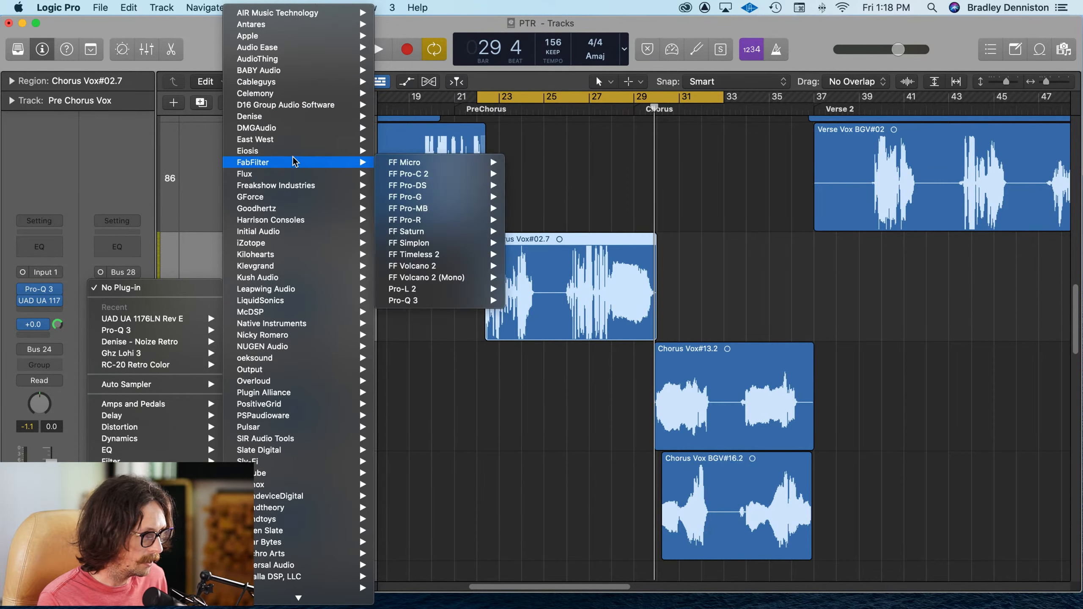
scroll(293, 153, "down", 3)
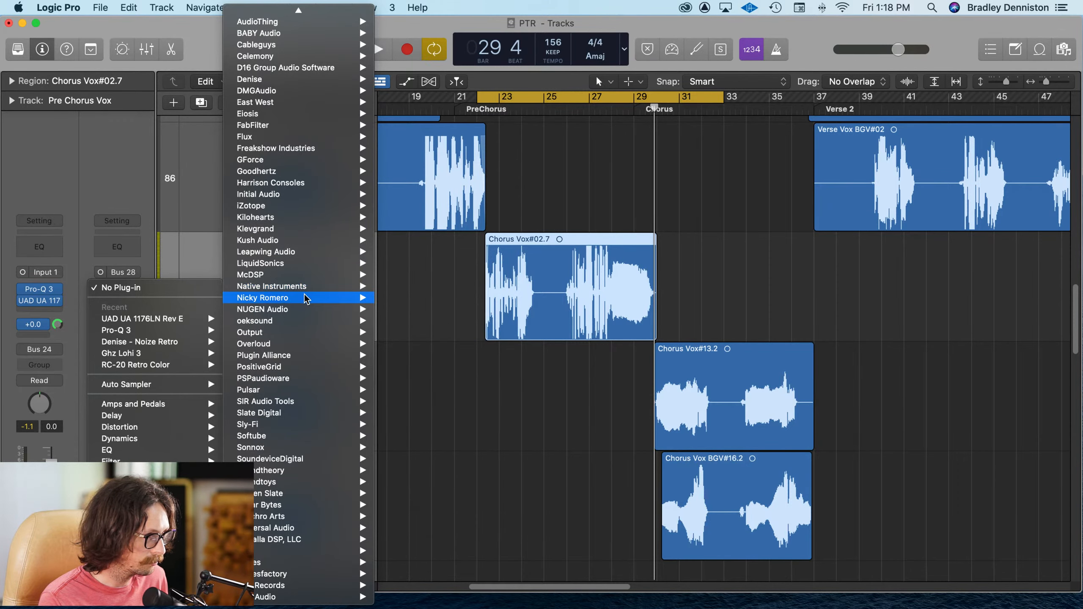
mouse_move(306, 218)
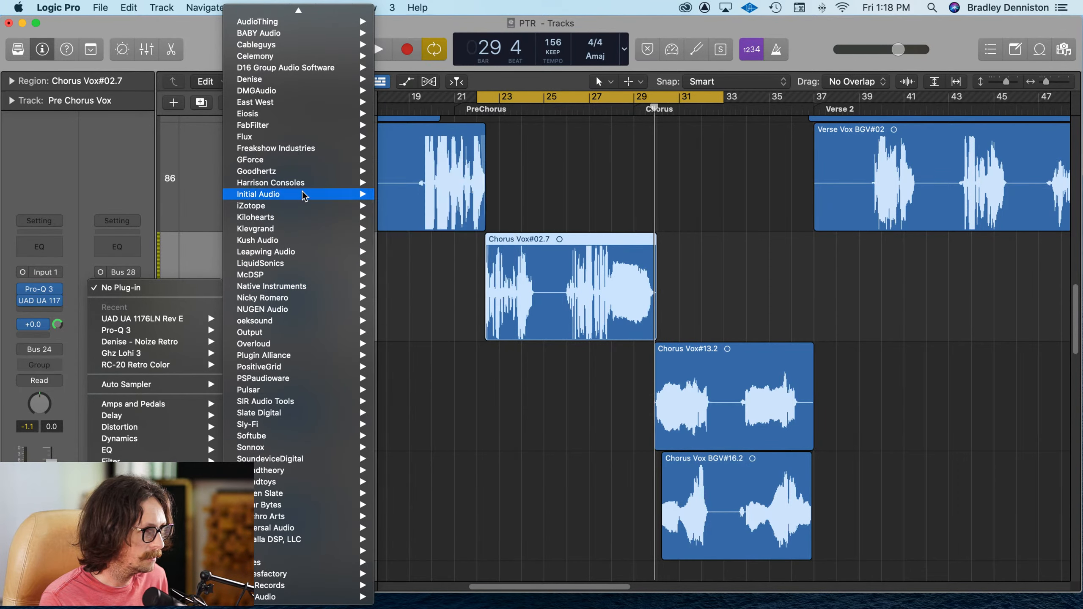
mouse_move(462, 265)
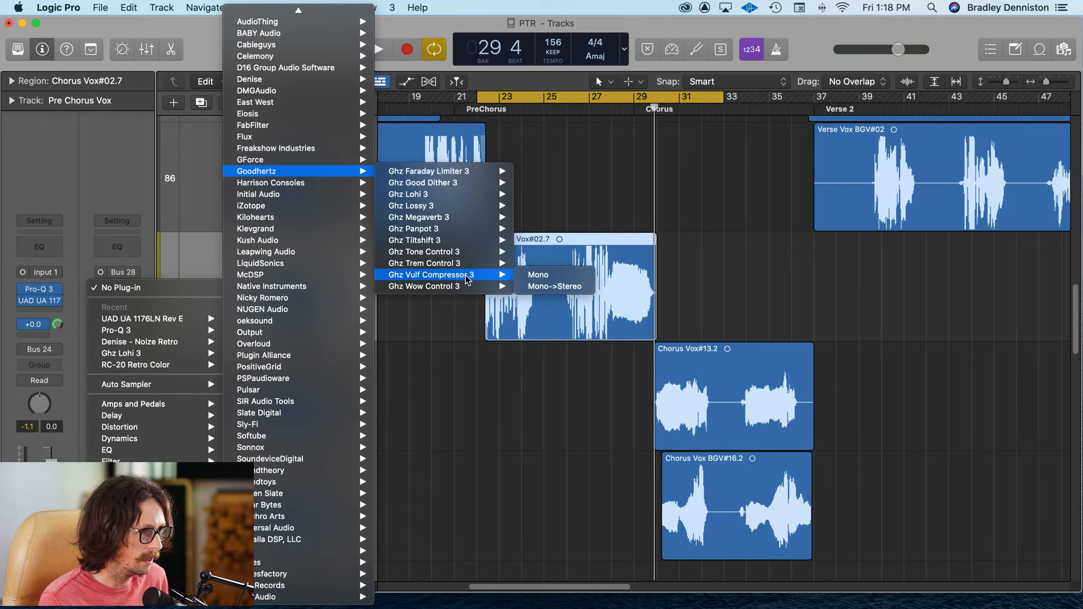
left_click(509, 297)
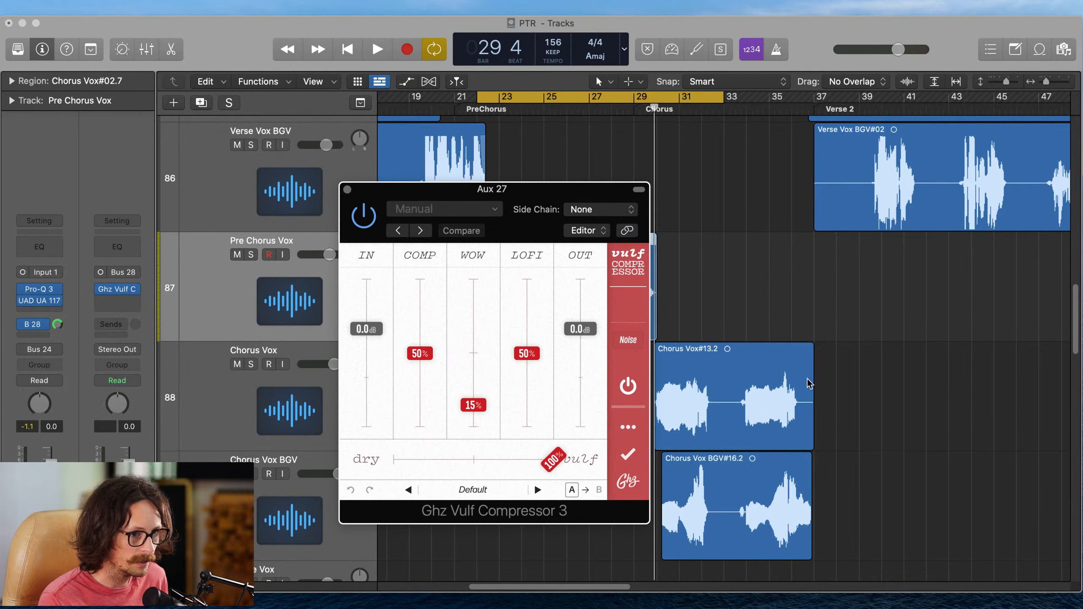
- Load the Slam preset from the Vulf Compressor's COMP category and show the plug-in's advanced controls
left_click(958, 439)
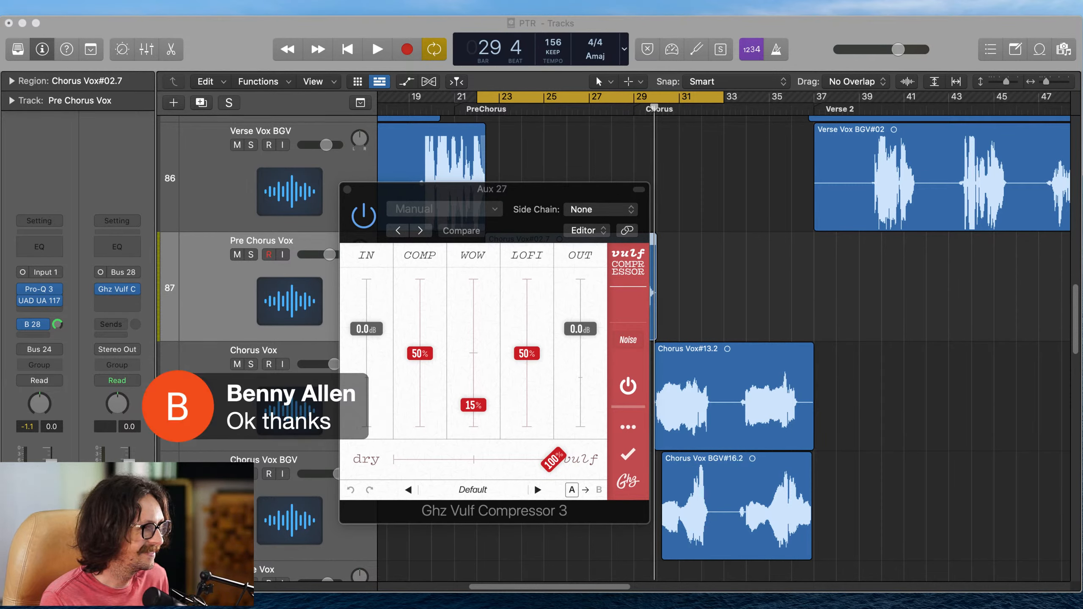
left_click(379, 285)
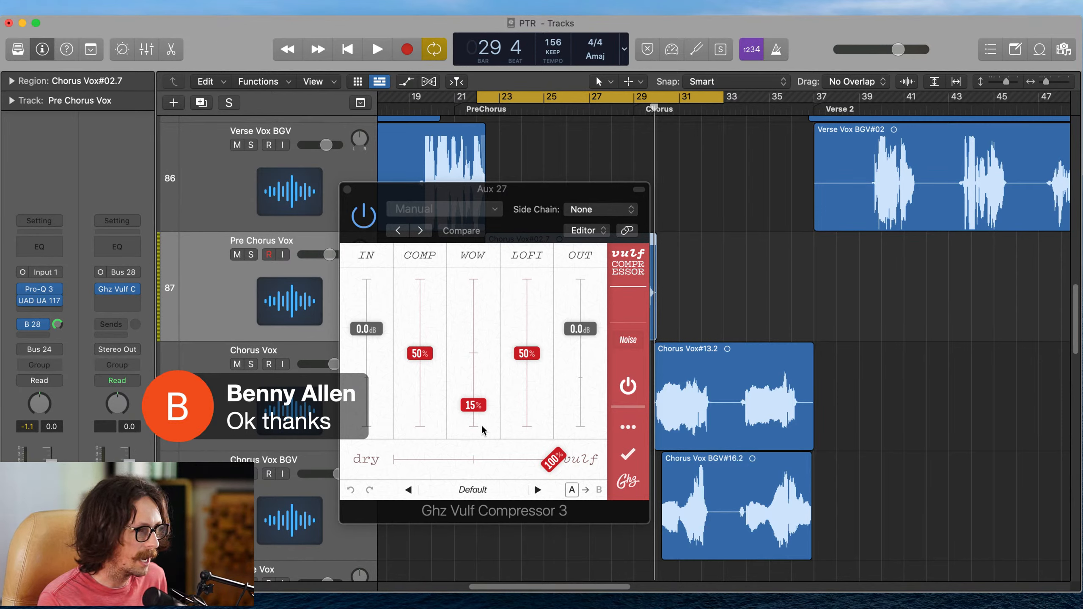
left_click(478, 491)
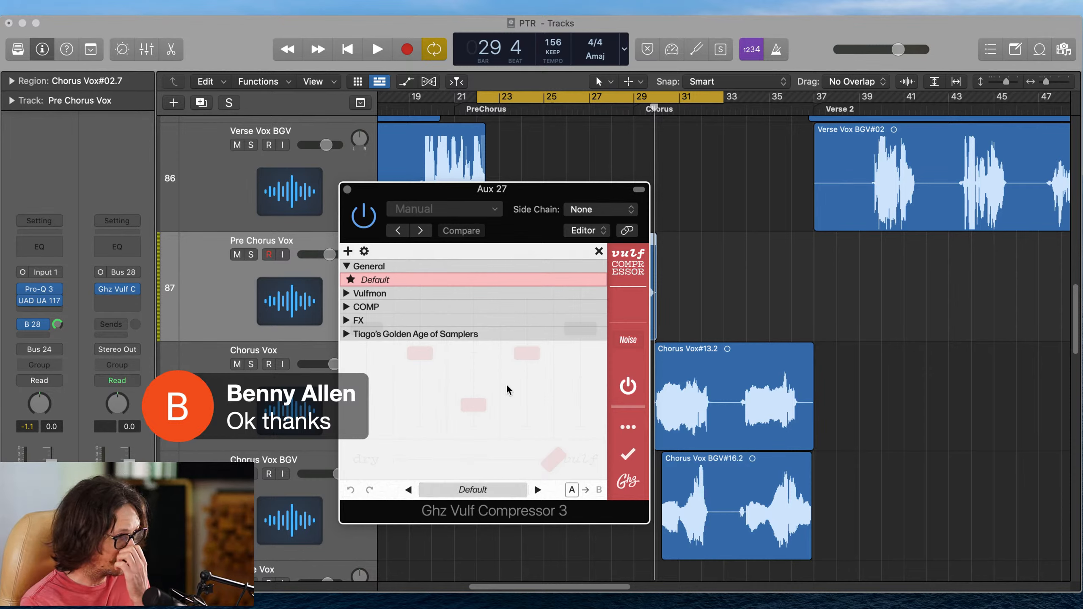
left_click(386, 306)
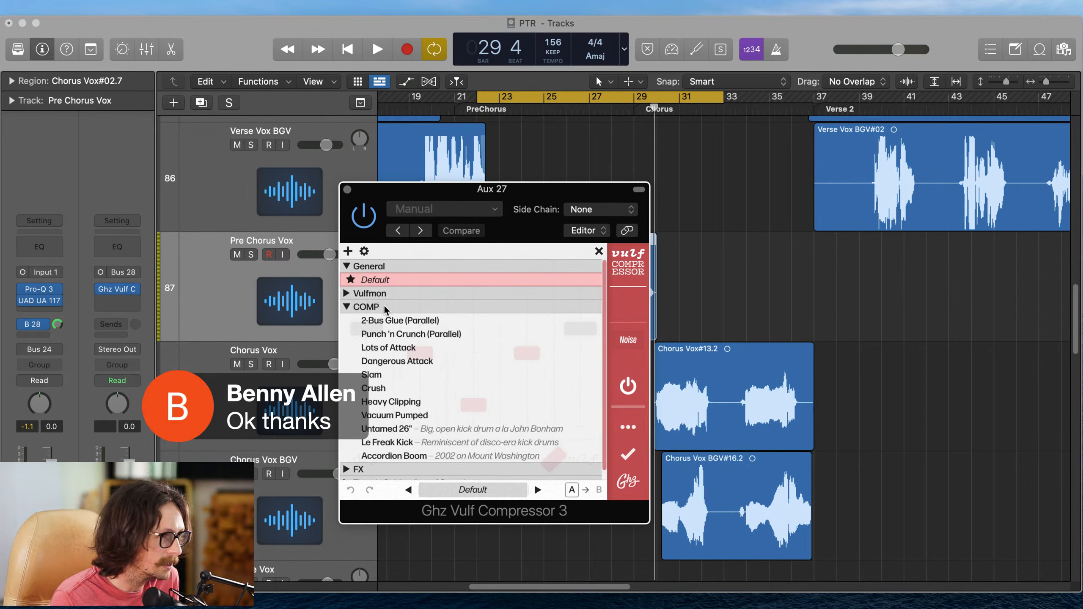
left_click(420, 335)
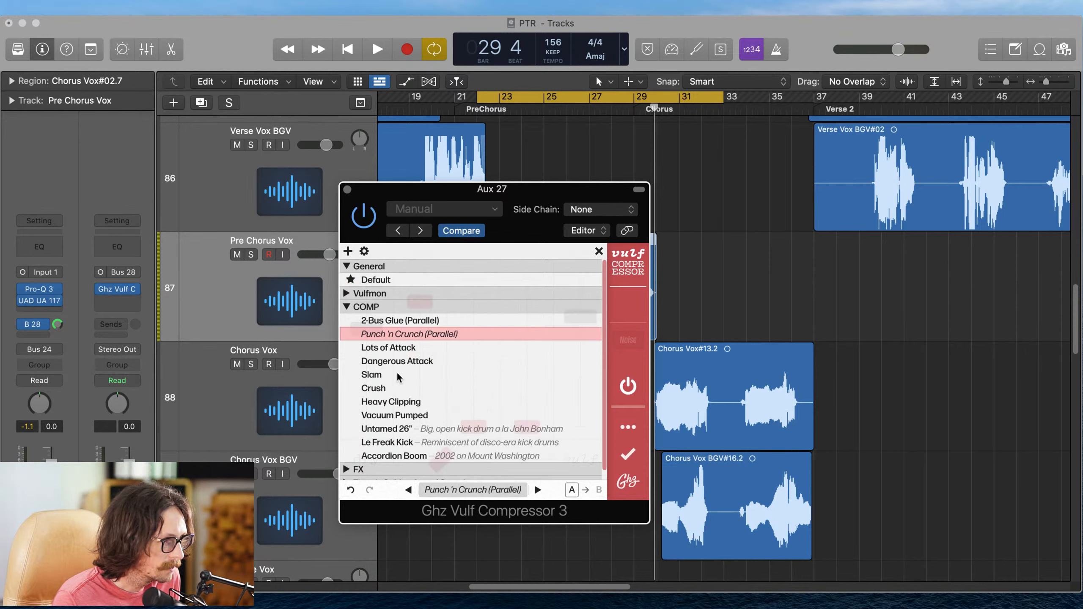
left_click(379, 375)
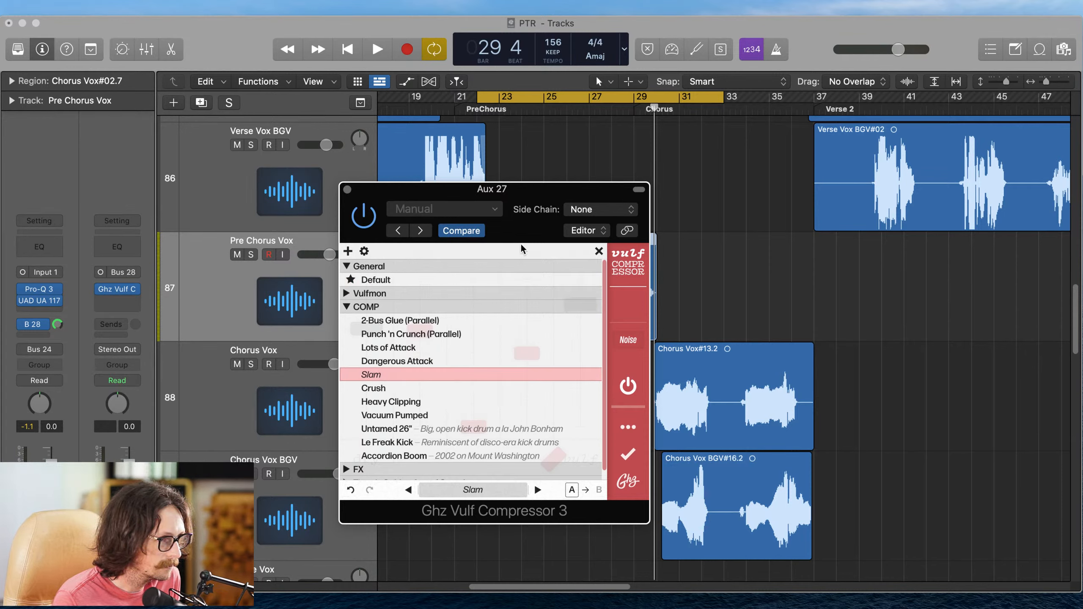
left_click(597, 251)
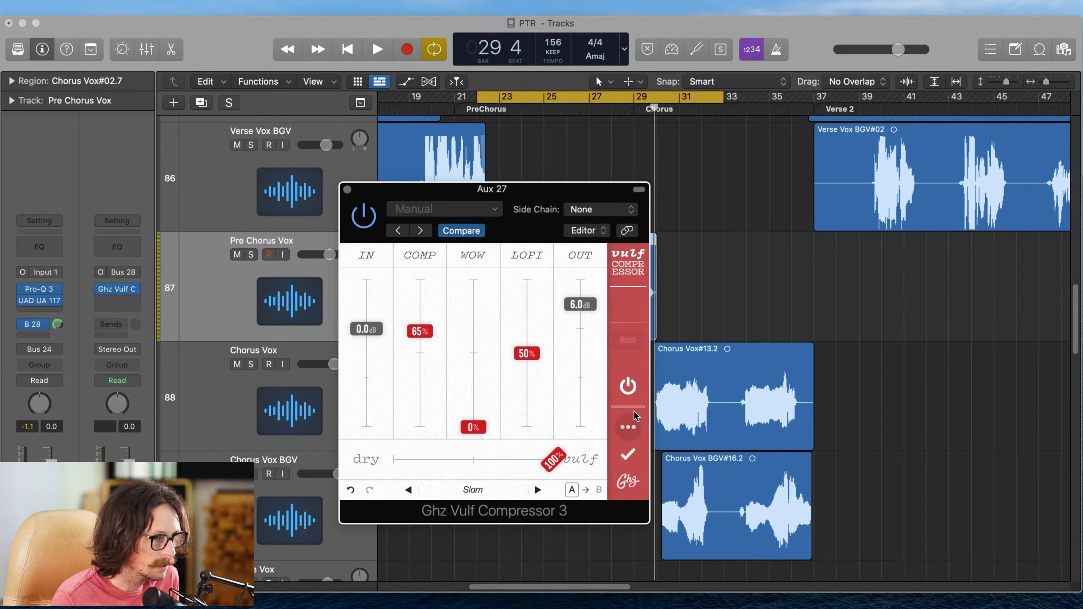
left_click(630, 428)
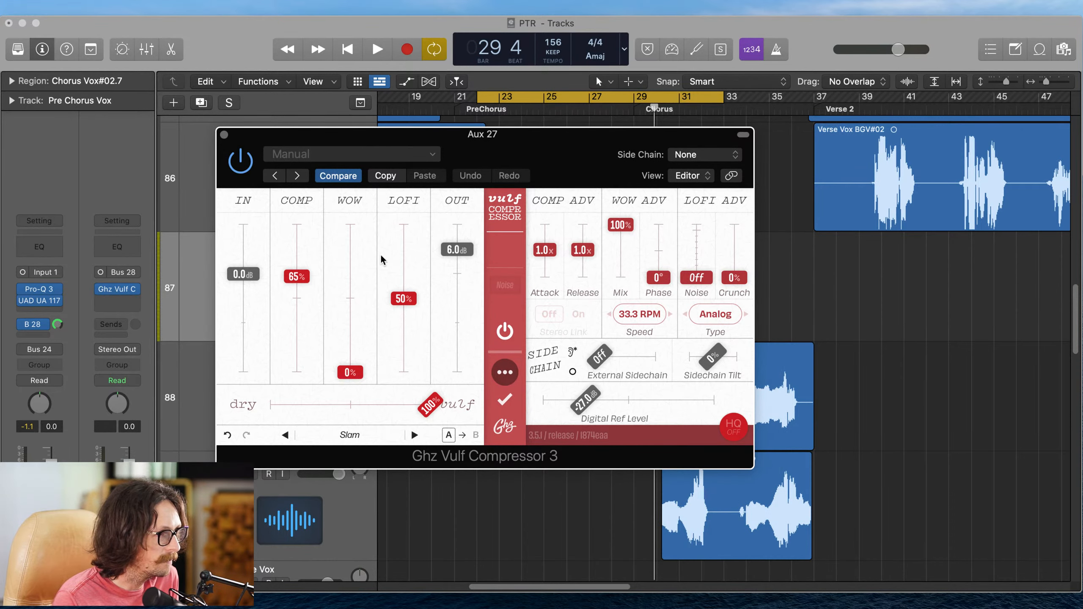
- Route the output of the Bus 28 aux channel to Bus 25 (All vocals)
left_click(126, 352)
mouse_move(137, 400)
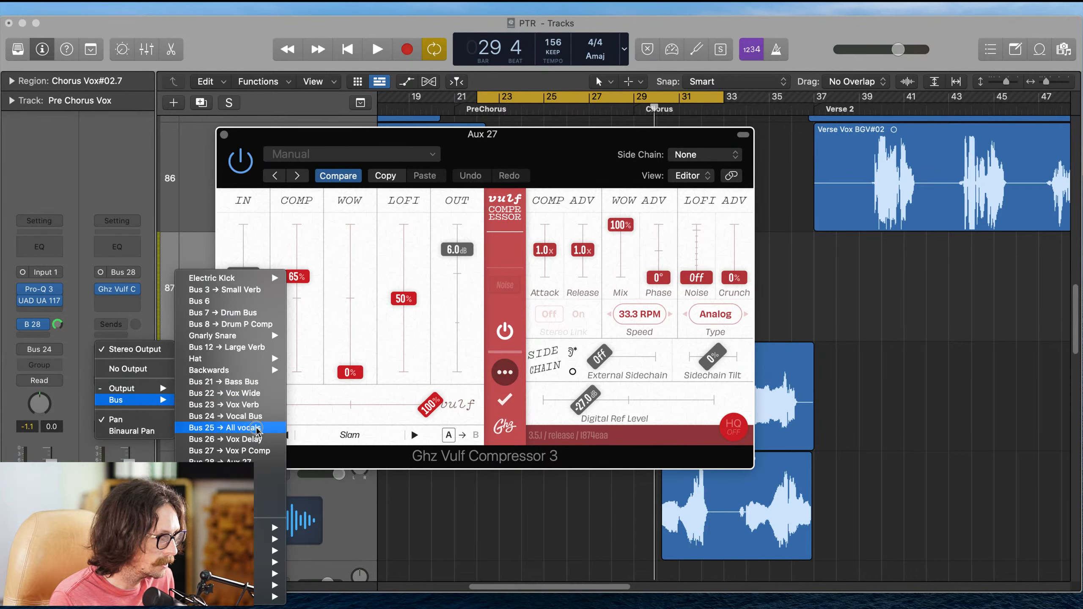
left_click(238, 427)
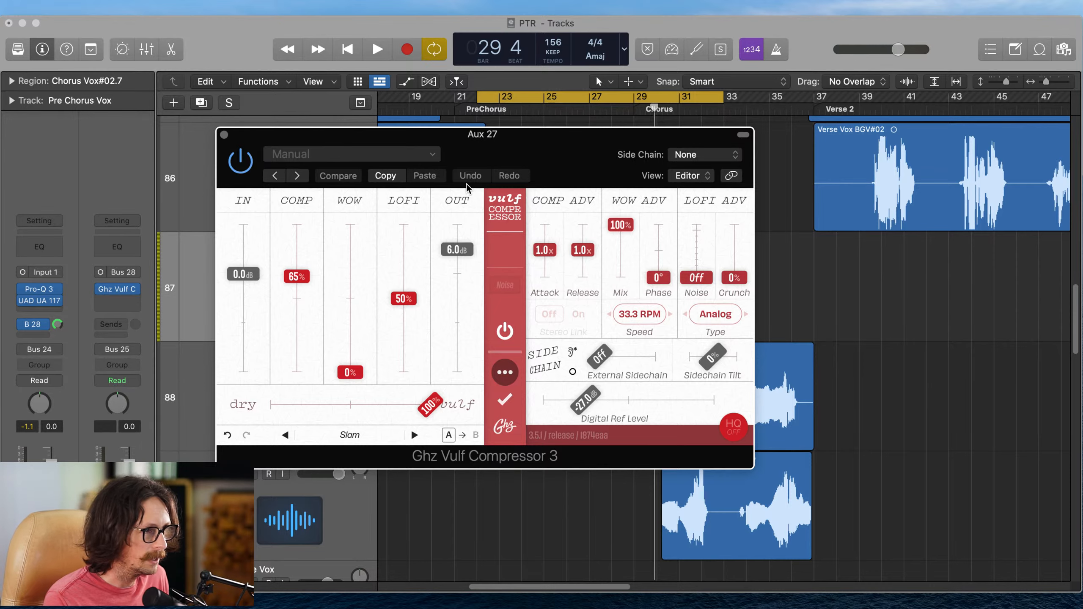
- Lower the aux channel's fader to -17.0 dB and rename the channel "Vox P comp"
left_click_drag(537, 143, 720, 302)
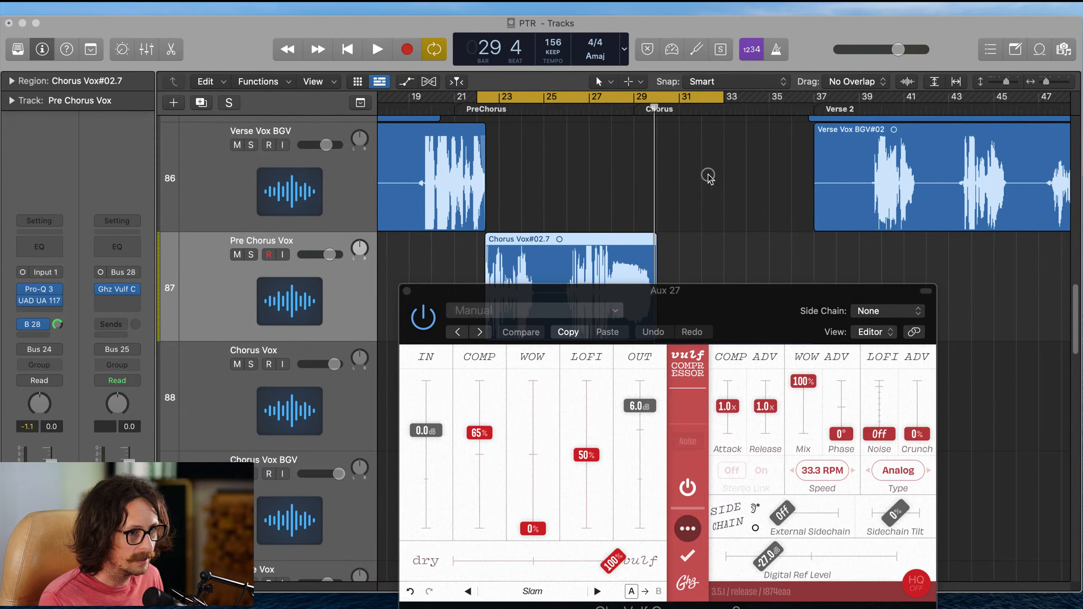
left_click_drag(128, 469, 129, 504)
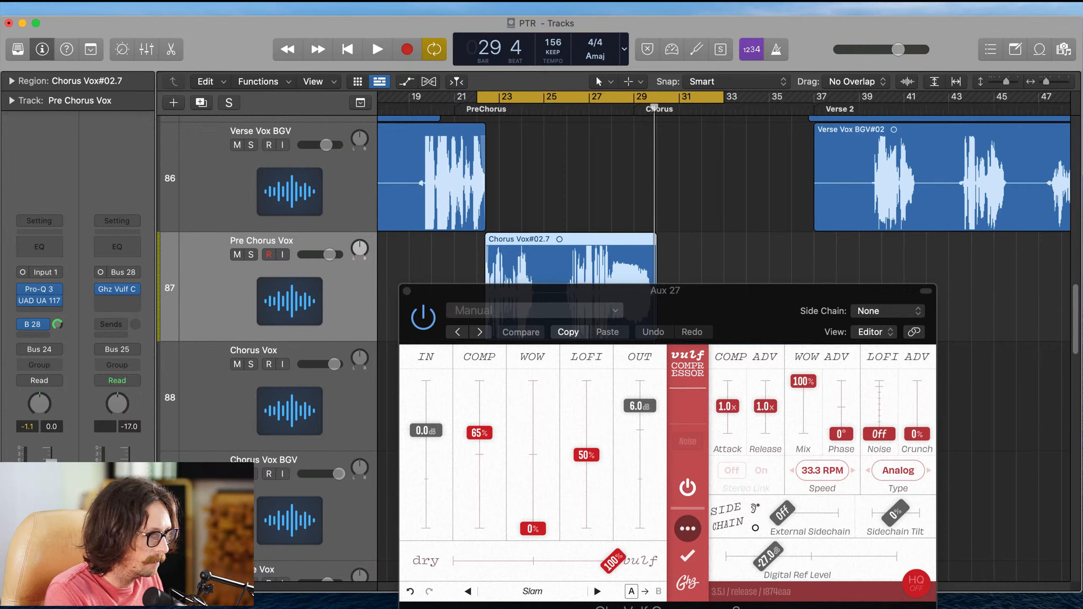
key("Return")
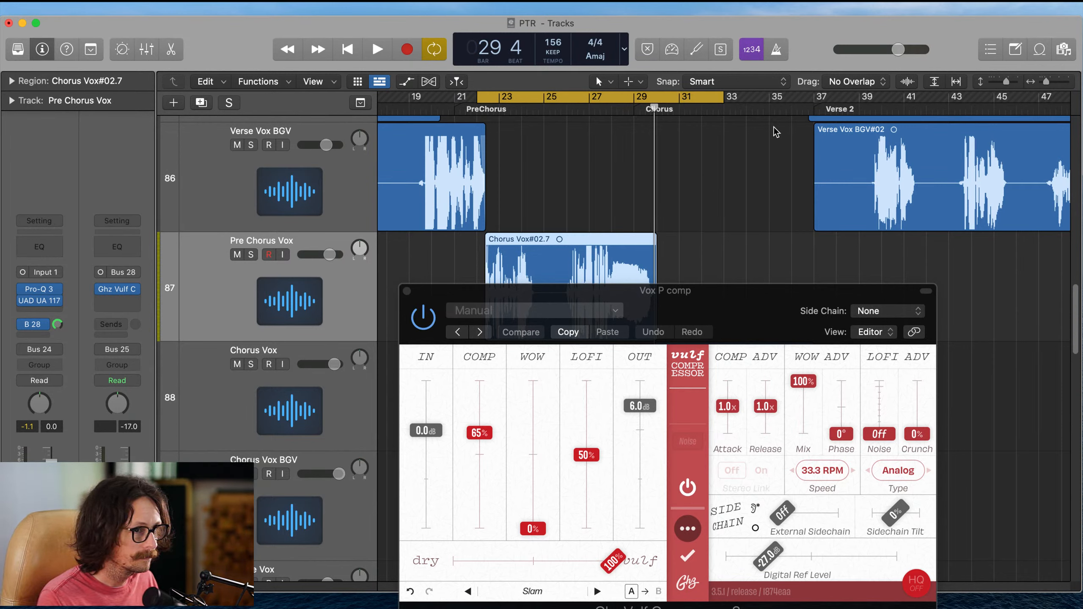
- Play the pre-chorus into the chorus and raise the Vox P comp fader to -4.7 dB by ear
left_click(561, 170)
key("space")
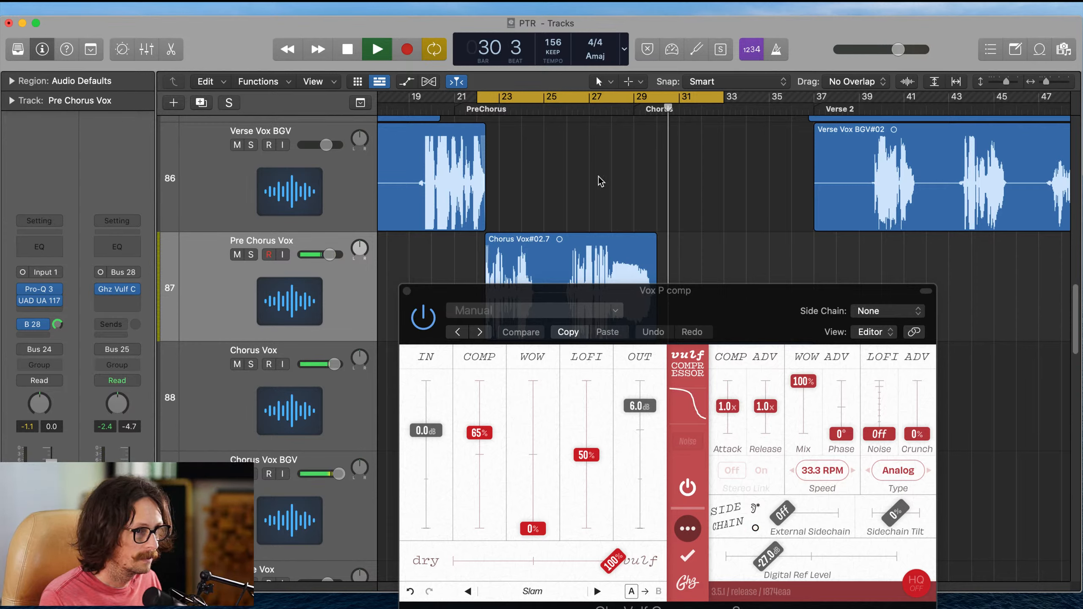
key("space")
key("space")
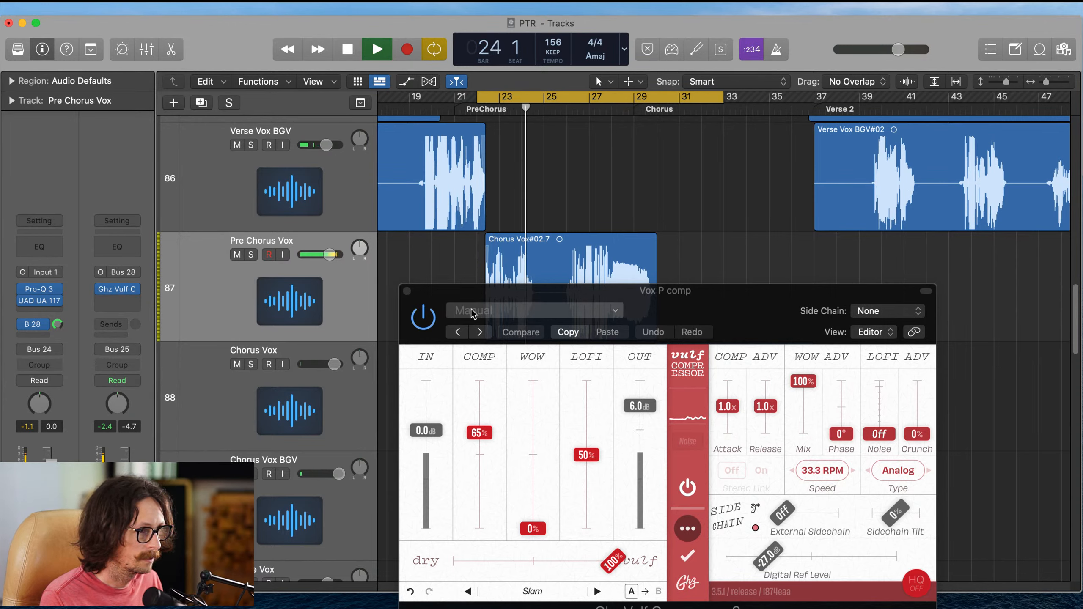
key("space")
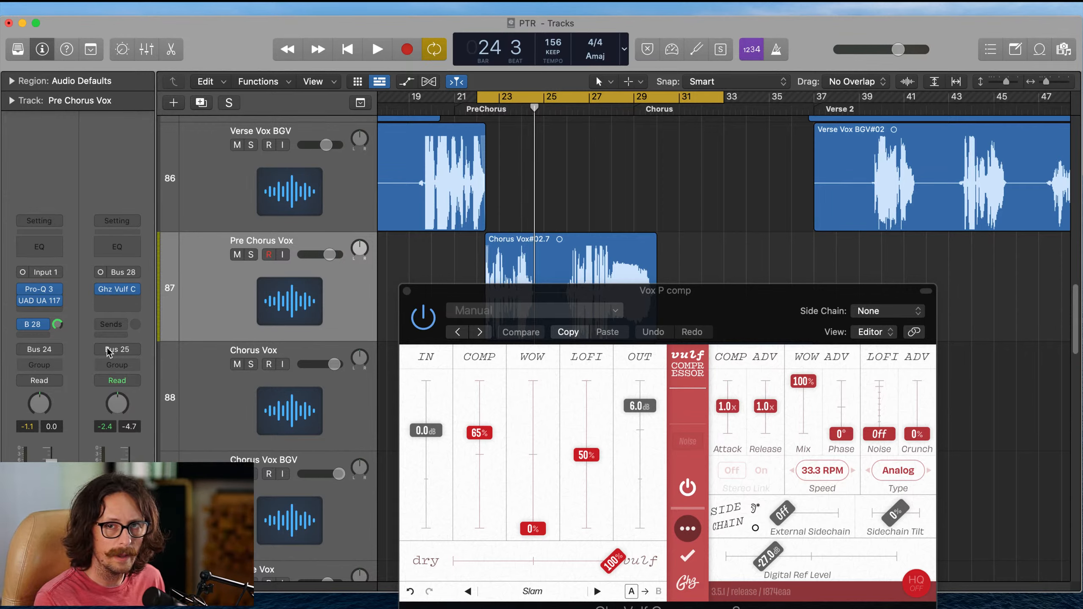
- Copy the Pro-Q 3 insert from the Pre Chorus Vox channel to the Vox P comp channel, after the Vulf Compressor
left_click(237, 331)
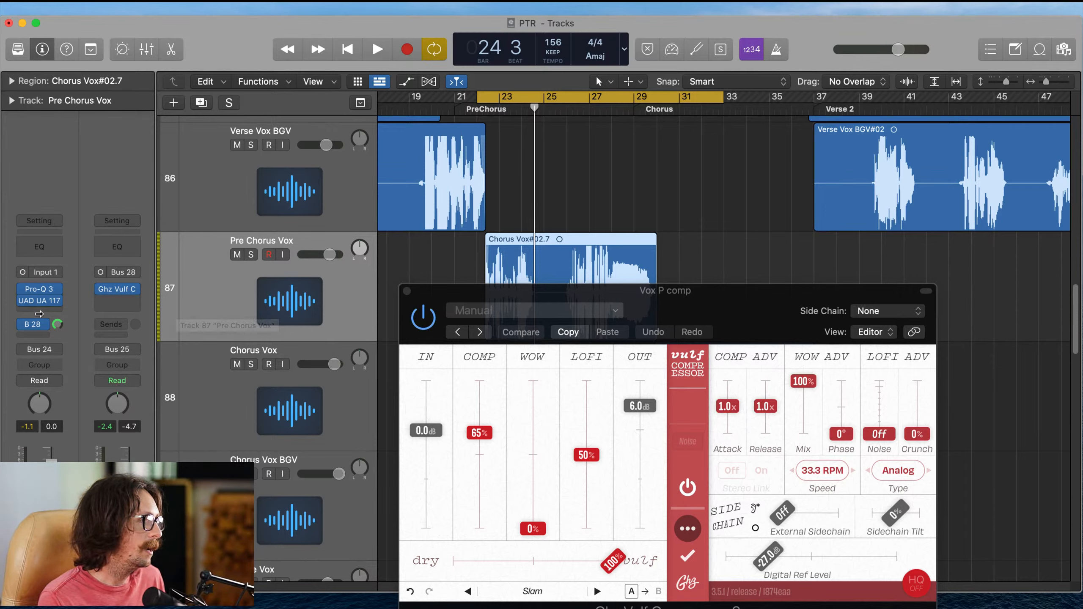
mouse_move(44, 294)
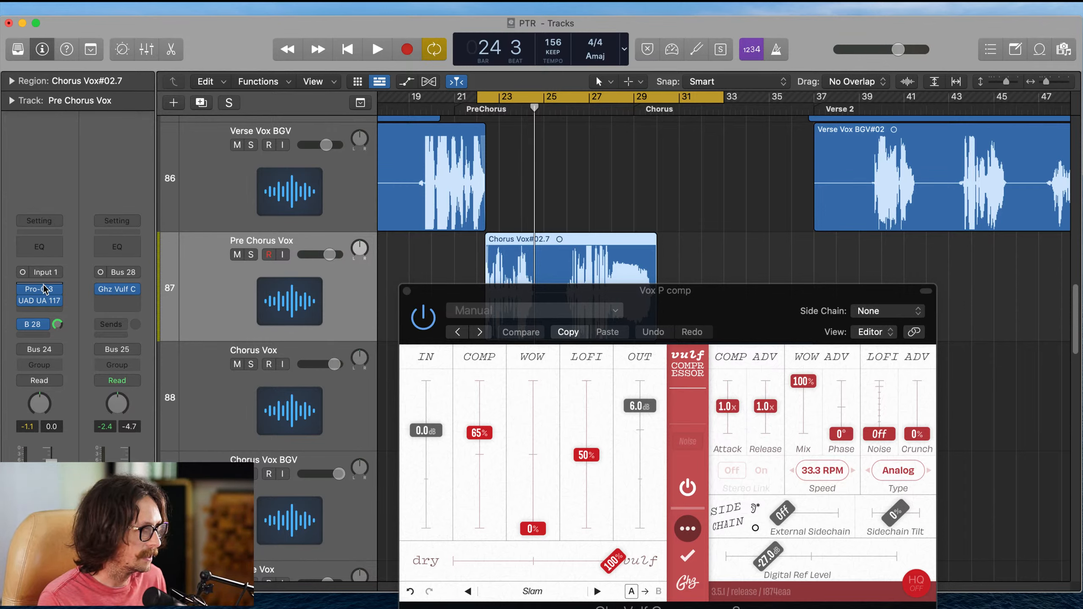
mouse_move(133, 304)
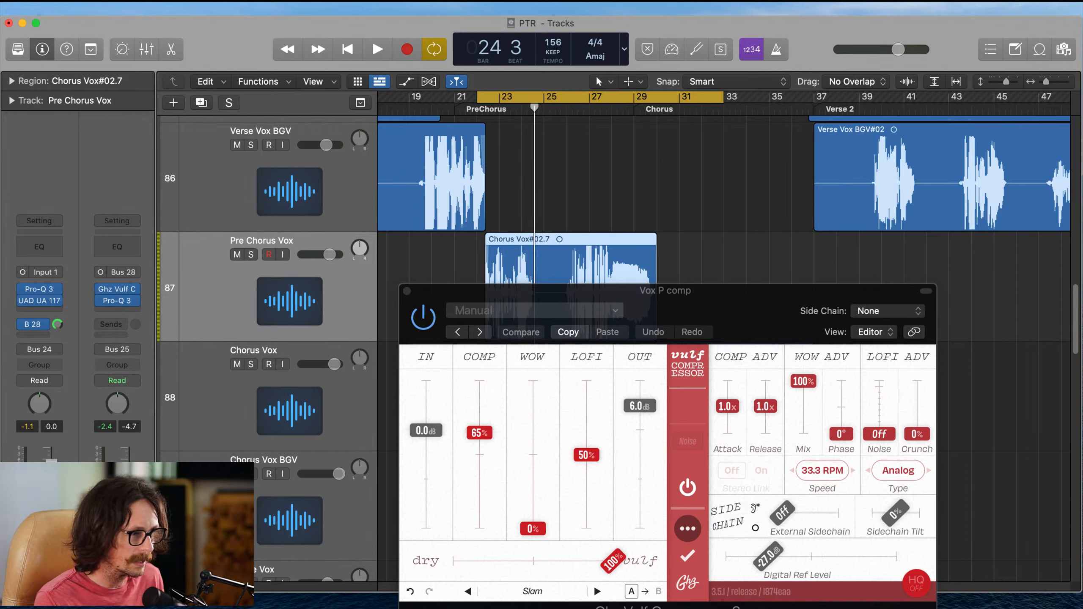
- Play the Pre Chorus Vox track soloed with the Vox P comp fader at -3.9 dB and bring up its Vulf Compressor window
key("s")
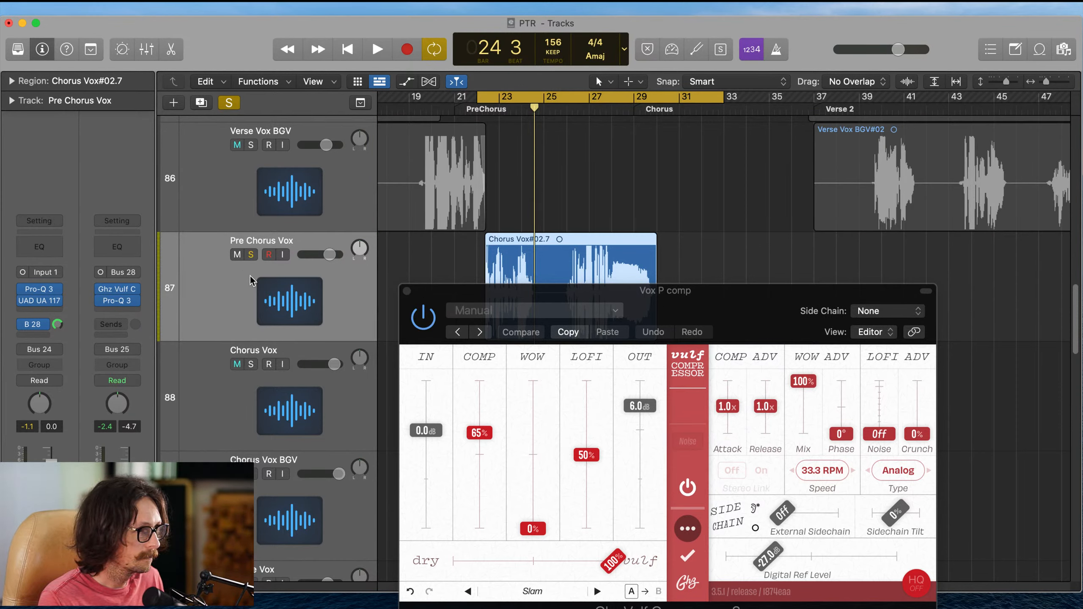
key("space")
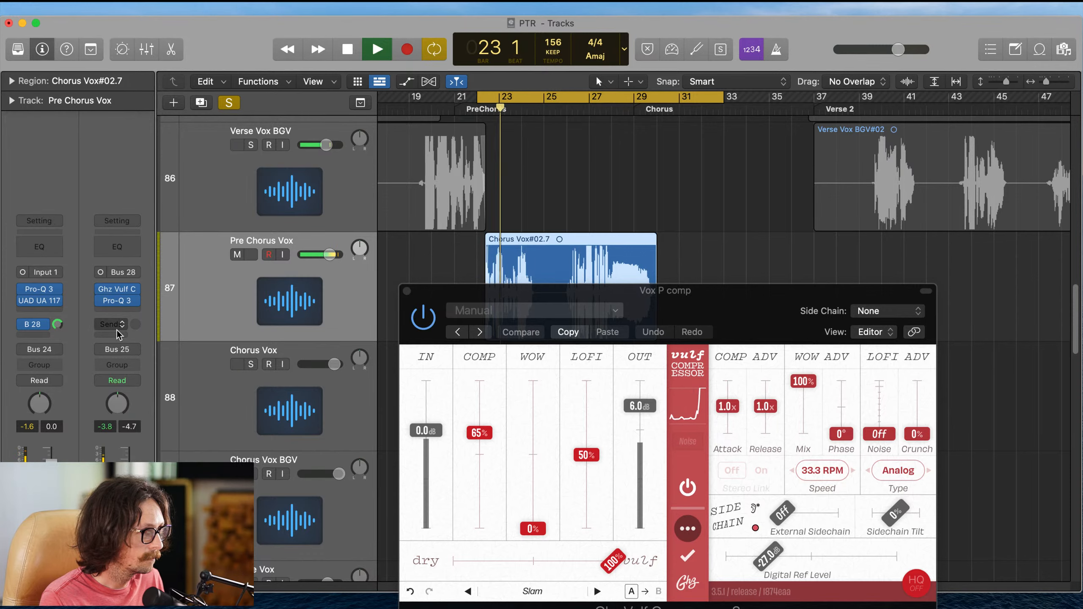
left_click(116, 290)
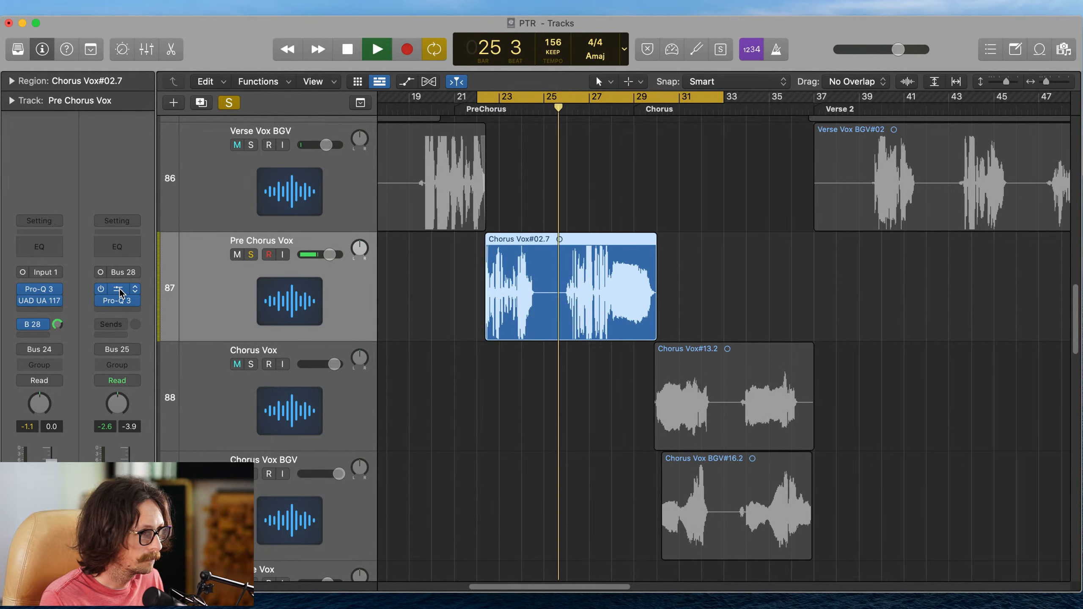
left_click(116, 289)
left_click_drag(711, 298, 525, 225)
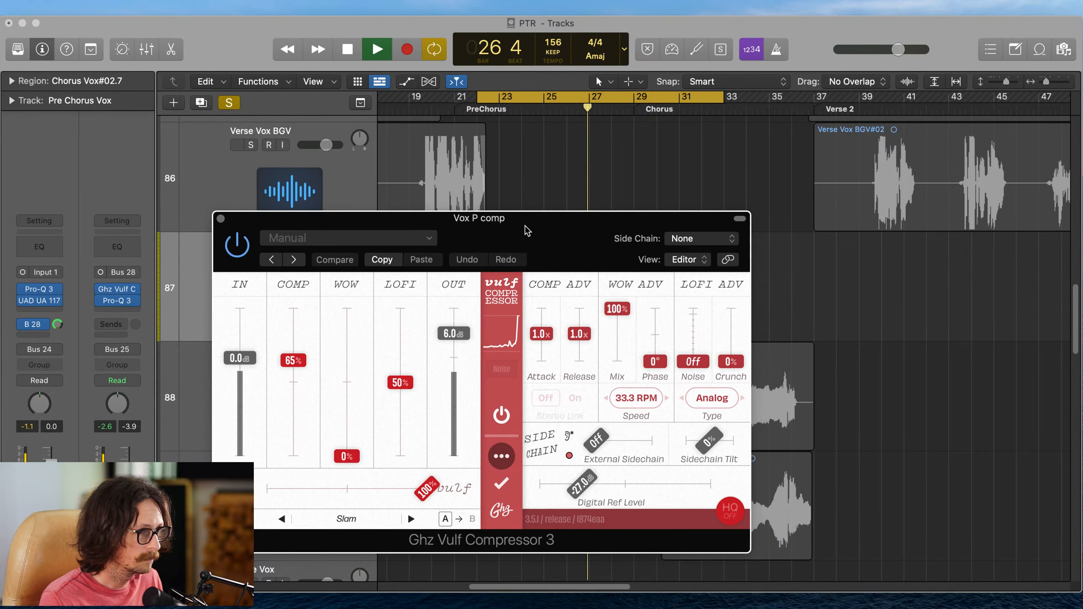
- Set the Vulf Compressor's COMP to 100%, dry/vulf mix to 83%, attack to 2.9x and release to 0.3x during playback
left_click_drag(293, 359, 304, 270)
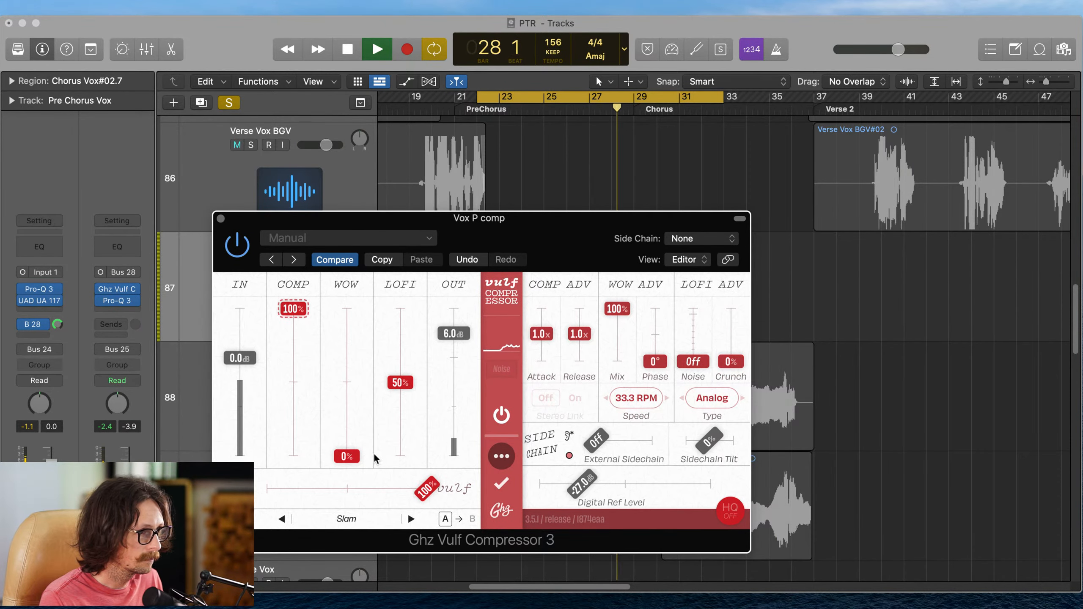
left_click_drag(427, 488, 402, 492)
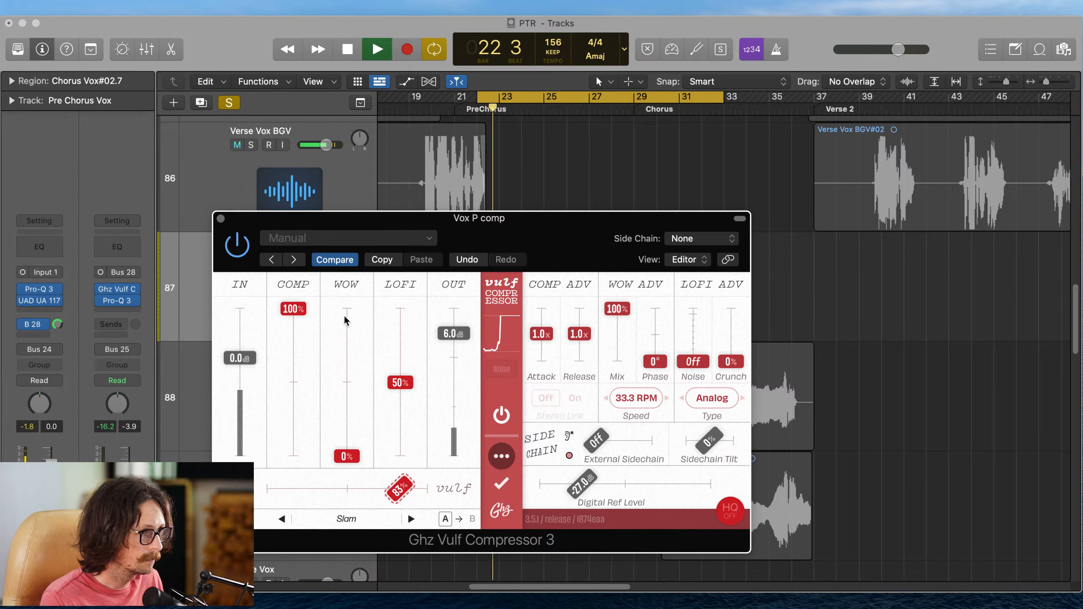
left_click_drag(548, 335, 581, 352)
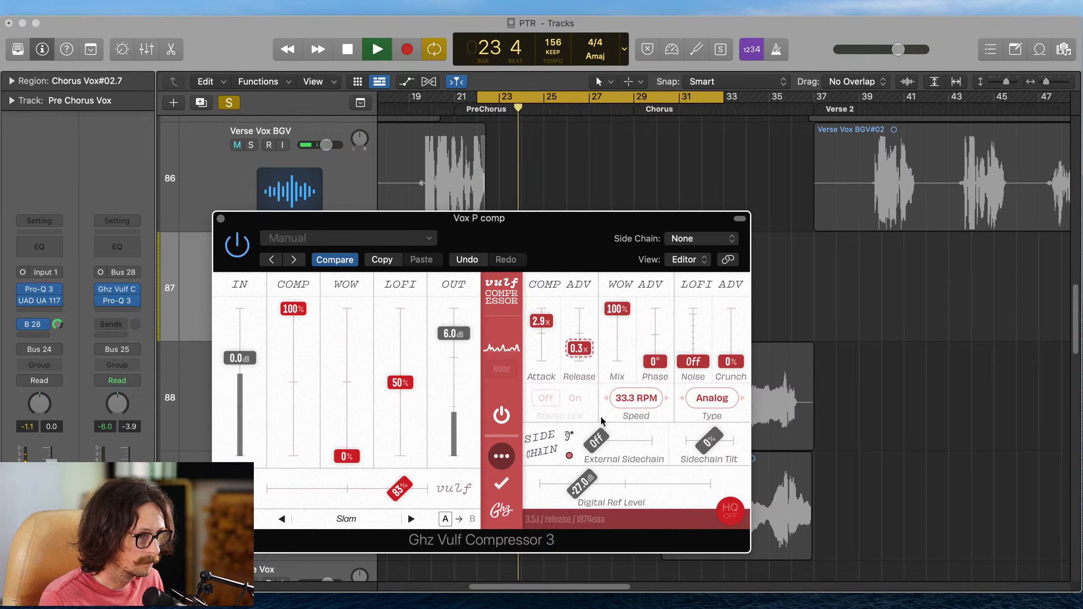
key("space")
key("space")
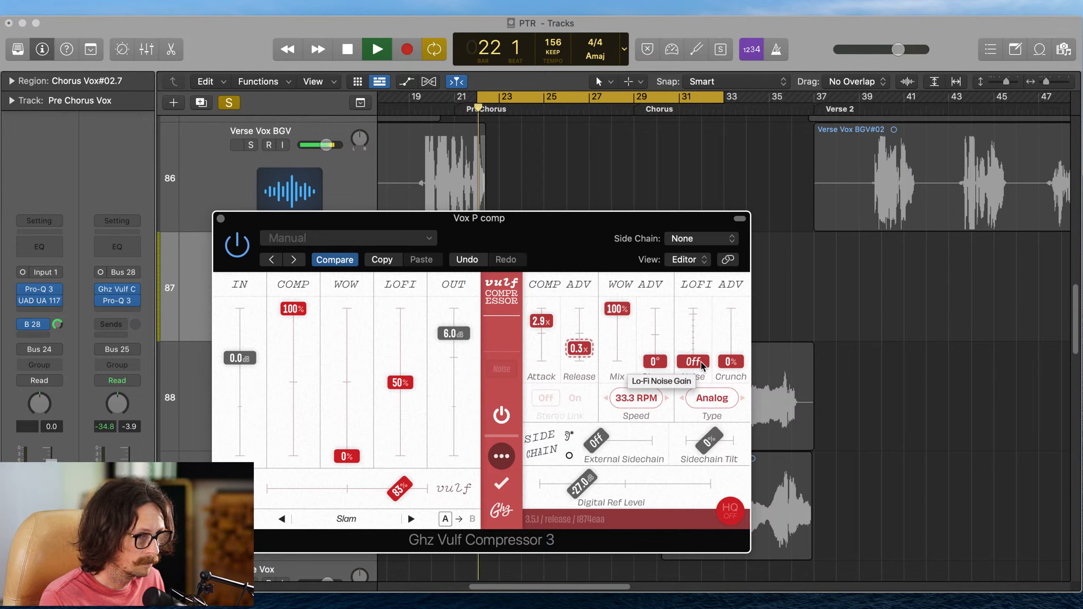
- Set the Vulf Compressor's lo-fi Crunch to 82% and LOFI to 91% while auditioning the soloed vocal
left_click_drag(730, 361, 743, 320)
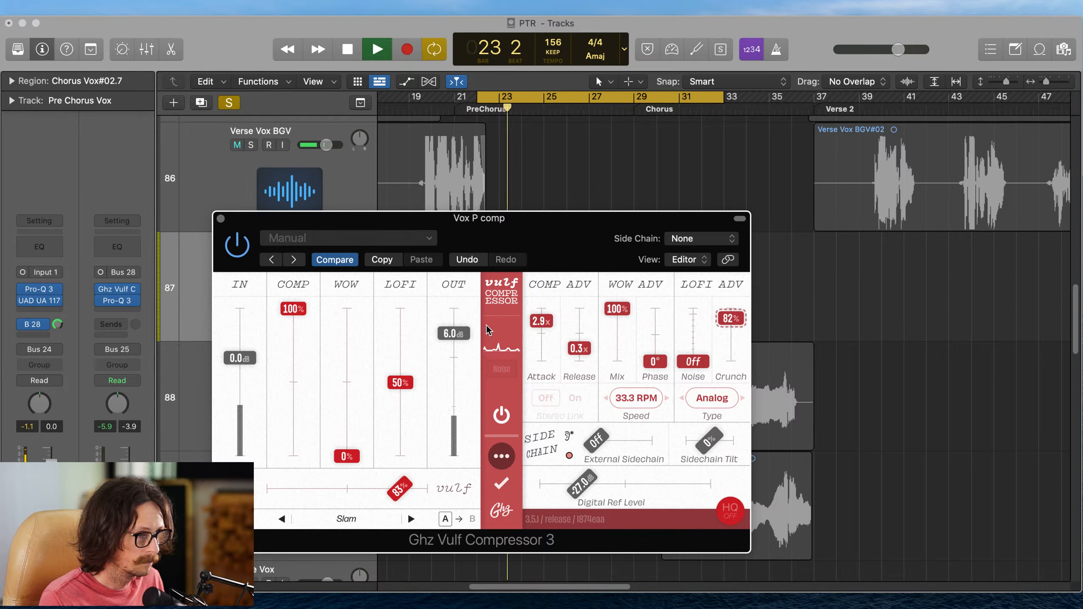
key("space")
left_click_drag(403, 372, 396, 317)
key("space")
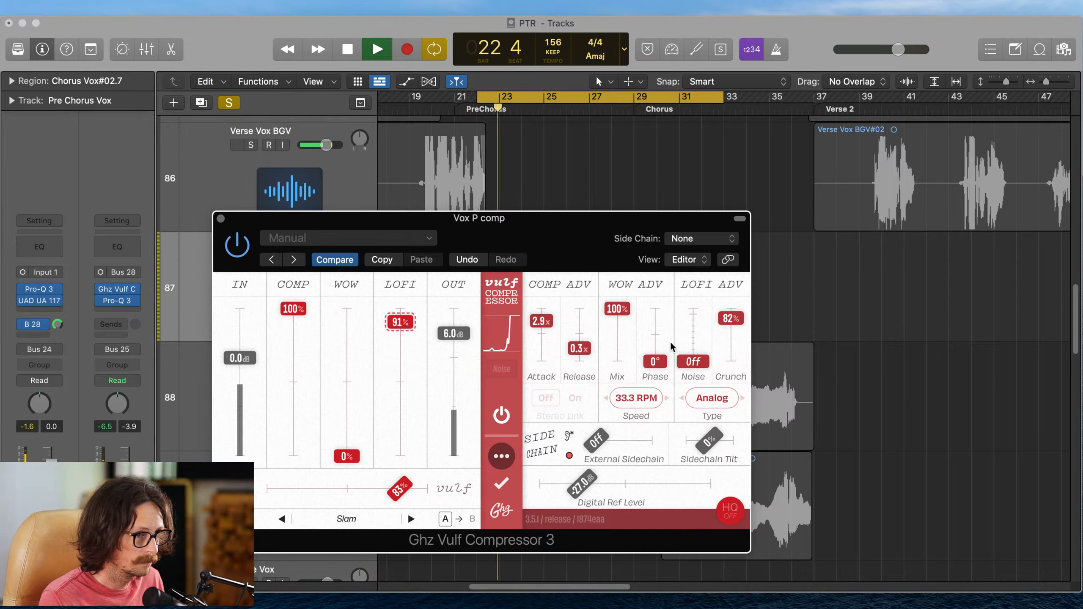
- Set the Vulf Compressor's lo-fi Noise to -49.0 dB and Crunch to 90%, replaying the pre-chorus to check the sound
left_click_drag(694, 363, 728, 315)
key("space")
key("space")
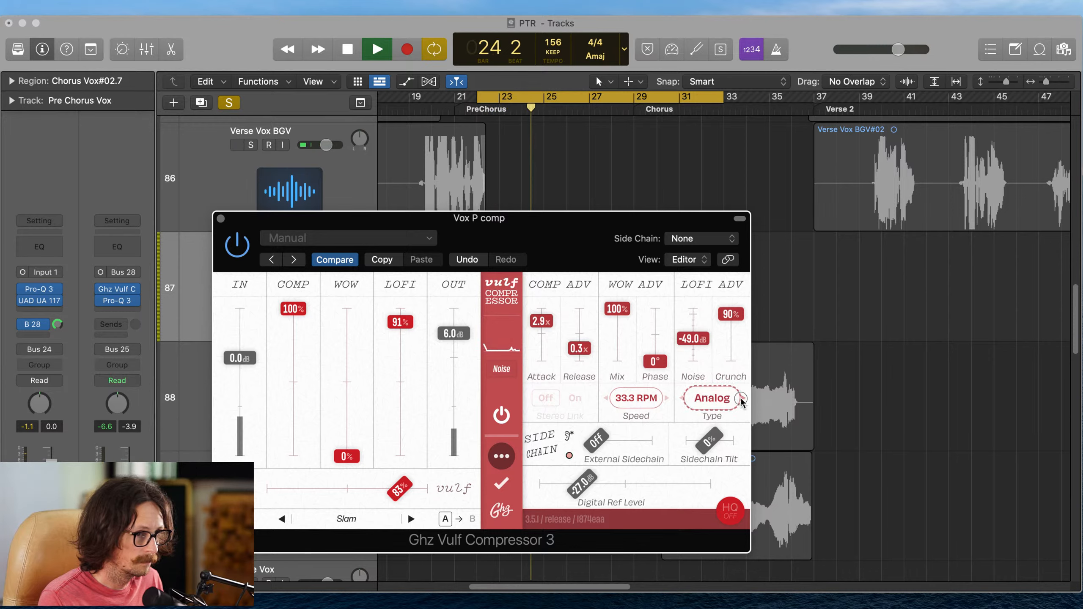
key("space")
key("space")
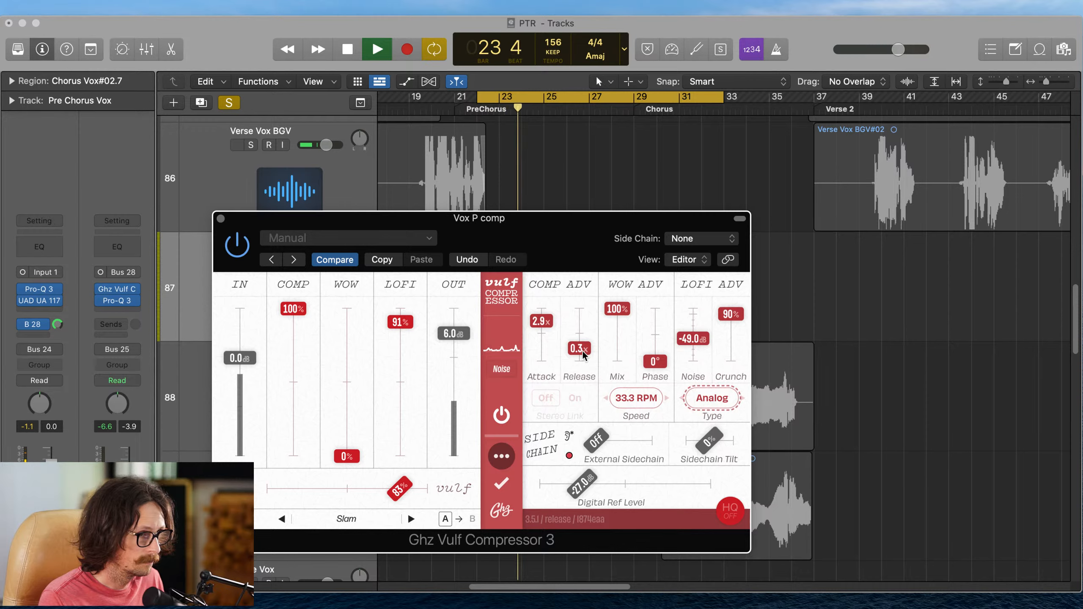
- Set the Vulf Compressor's release to 0.2x, attack to 0.6x and dry/vulf mix to 89%, auditioning the pre-chorus between changes
left_click_drag(583, 355, 583, 360)
key("space")
key("space")
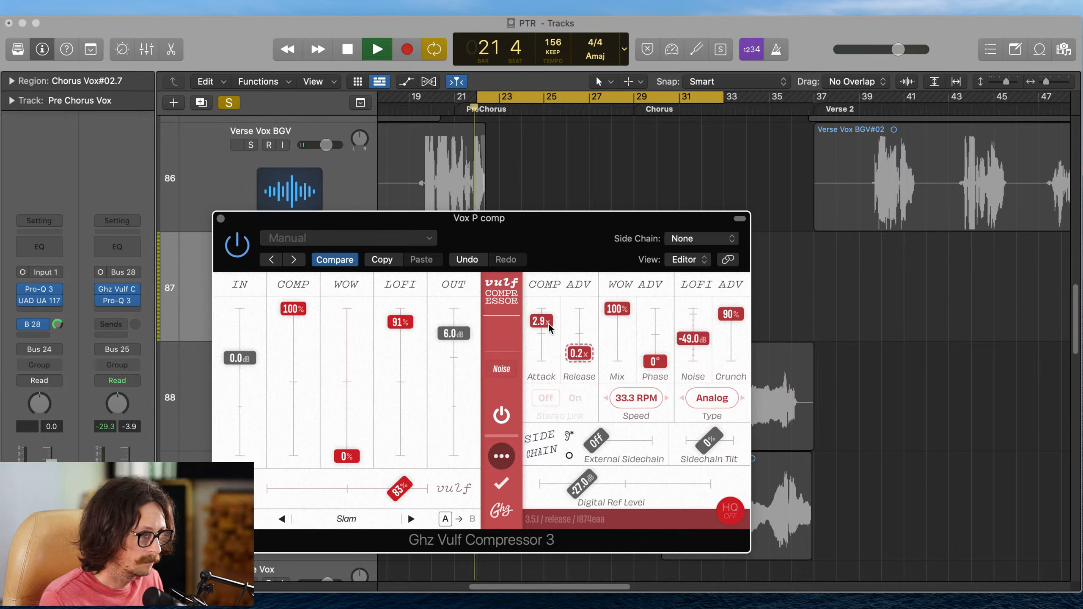
left_click_drag(541, 322, 554, 343)
key("space")
key("space")
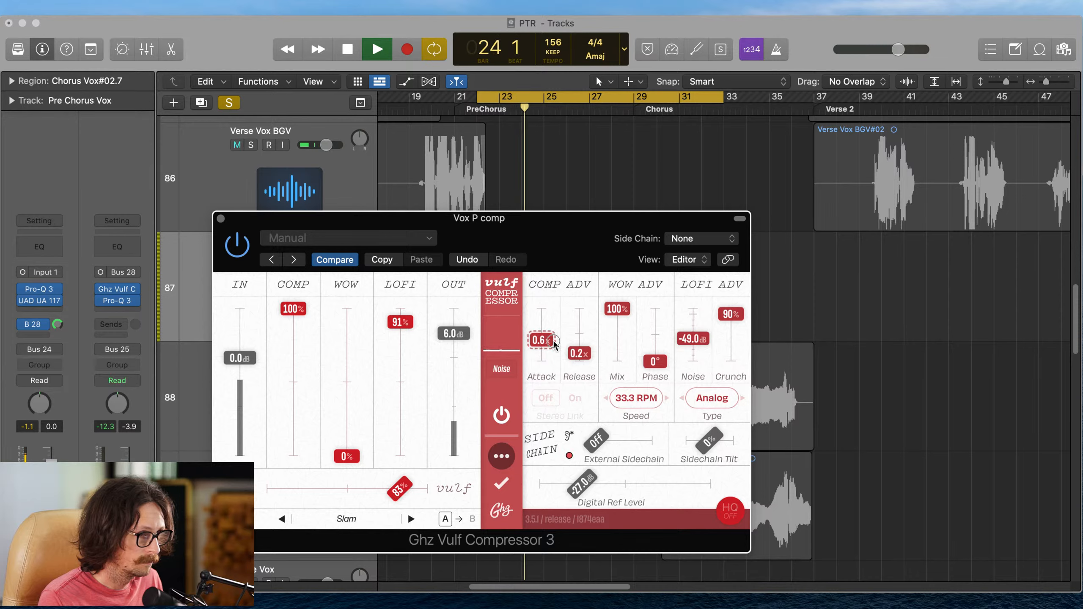
key("space")
left_click(783, 128)
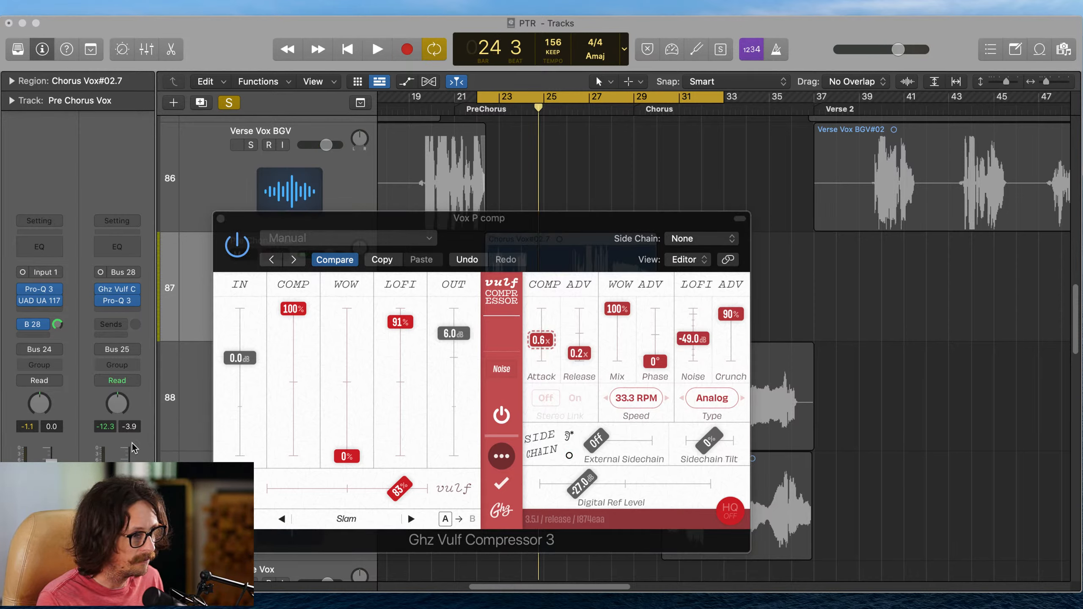
left_click_drag(400, 486, 409, 490)
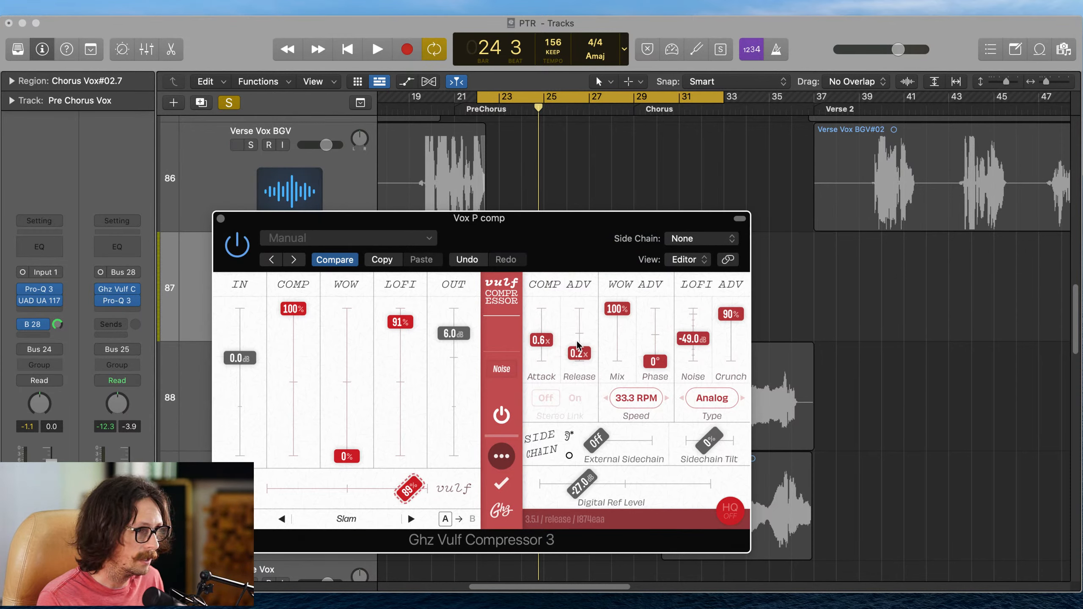
- In the Vox P comp channel's Pro-Q 3, set the 2631.6 Hz bell band's gain to -1.71 dB and start playback
left_click(119, 302)
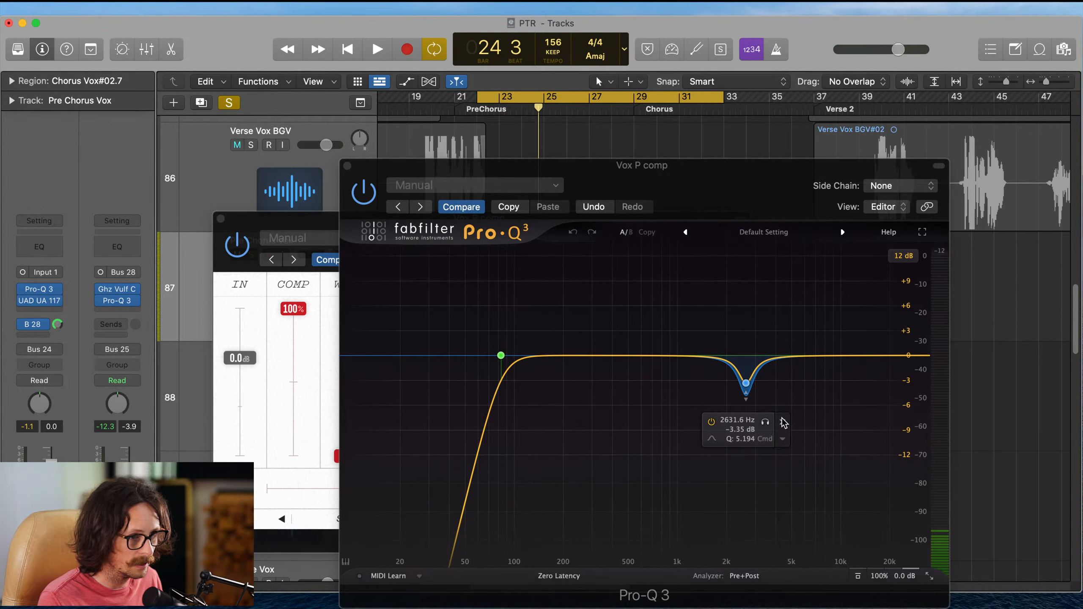
left_click_drag(746, 383, 746, 370)
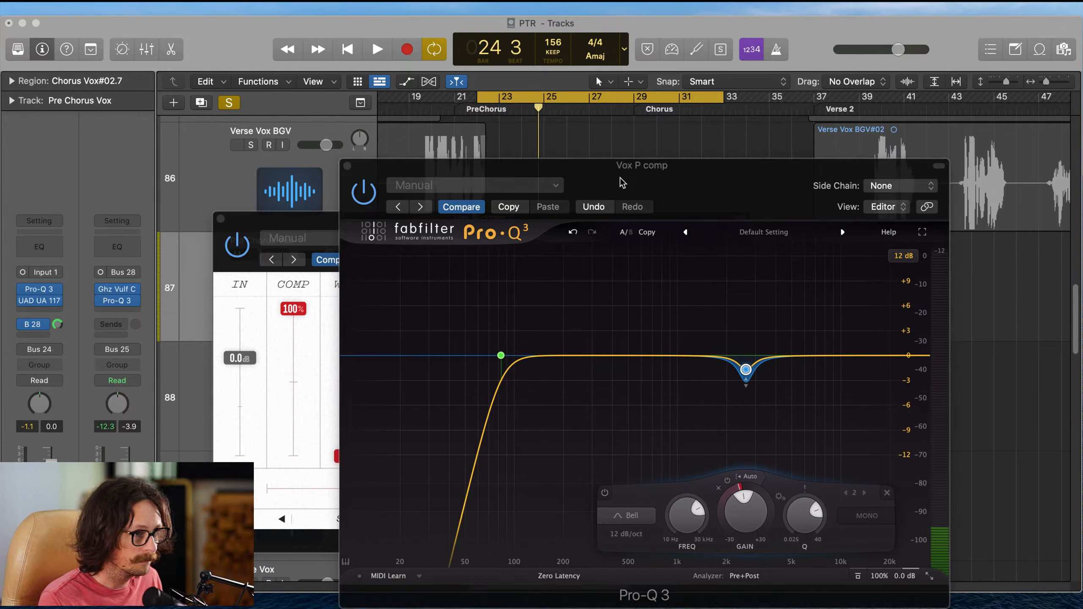
key("space")
- Add a bell cut of about -4 dB near 700 Hz with a Q of 2.073 to the Vox P comp EQ
left_click(610, 356)
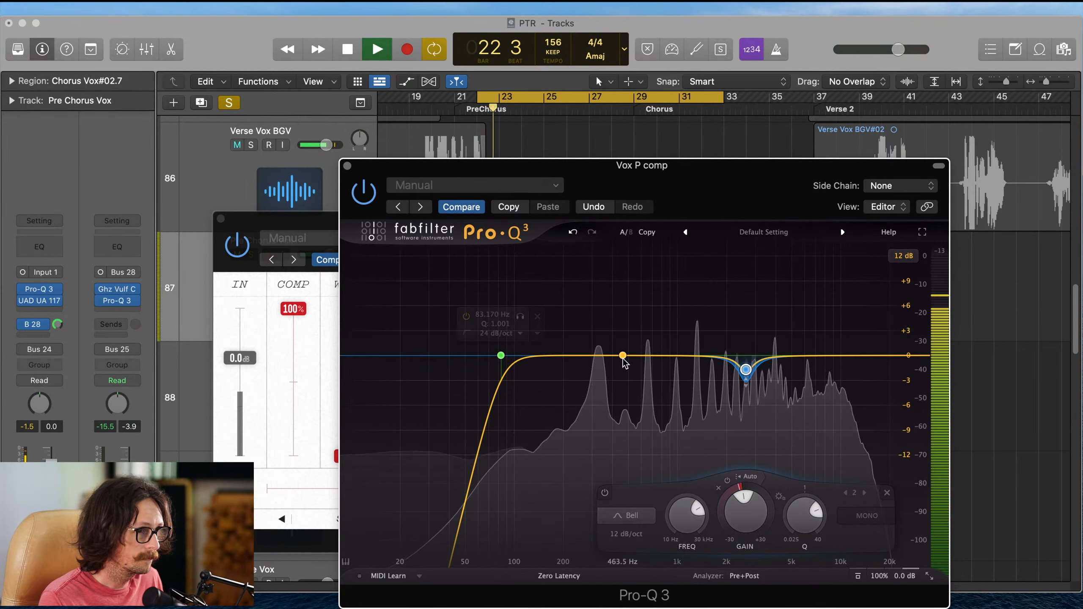
left_click_drag(611, 356, 648, 379)
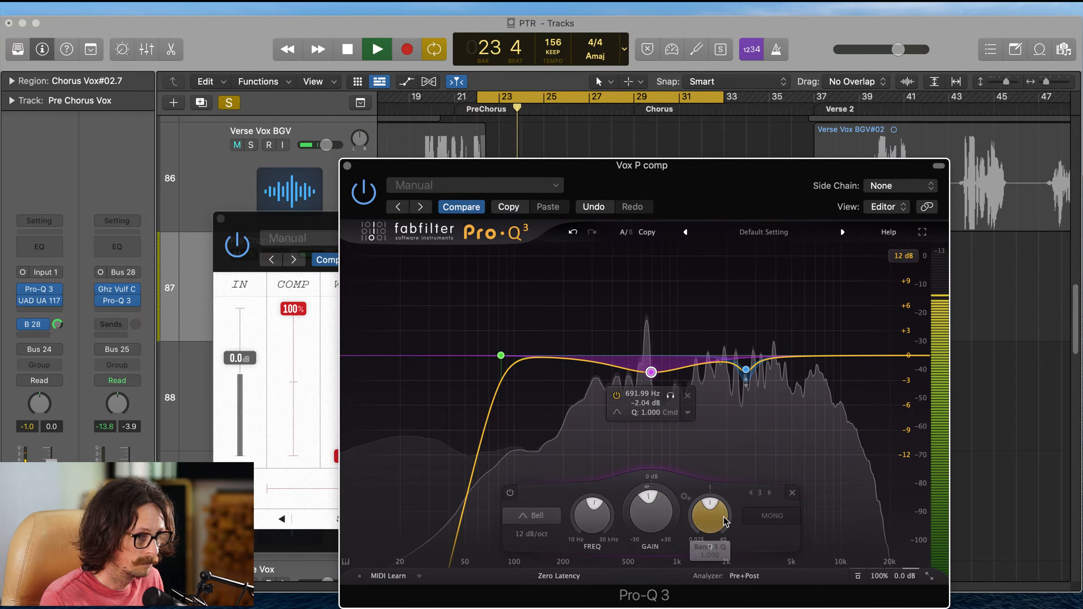
left_click_drag(720, 509, 728, 502)
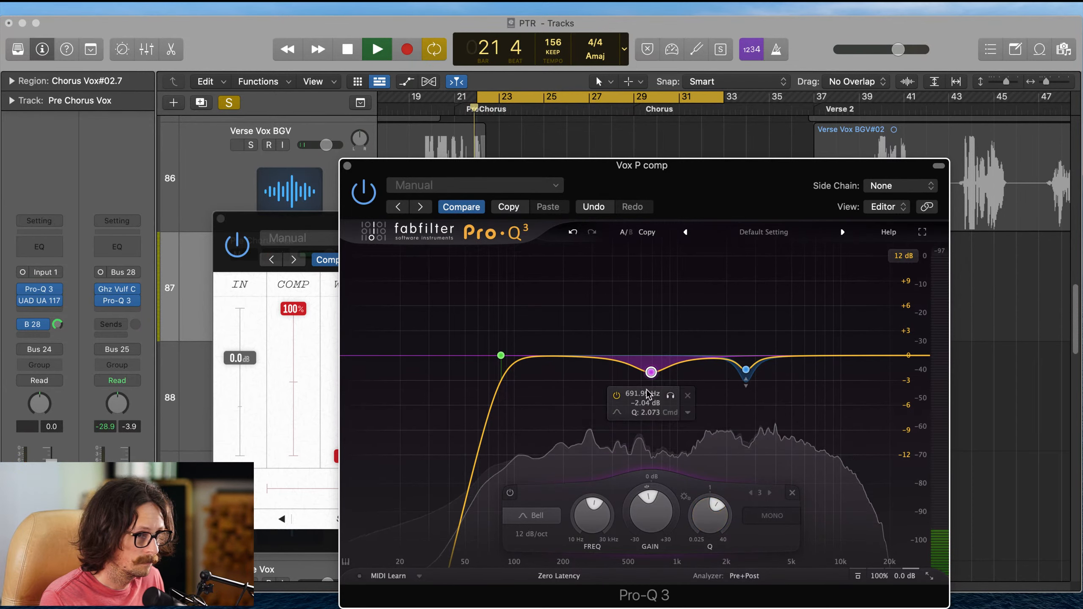
left_click_drag(651, 371, 655, 392)
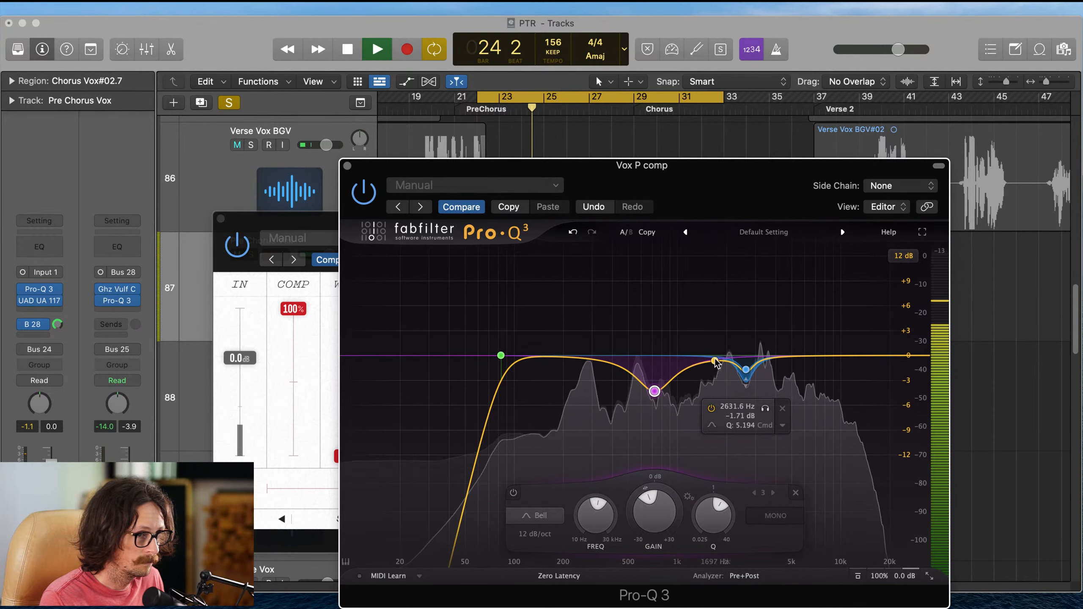
- Add a +2.86 dB bell boost at 1388.8 Hz to the Vox P comp EQ and stop playback
left_click_drag(715, 362, 706, 341)
key("space")
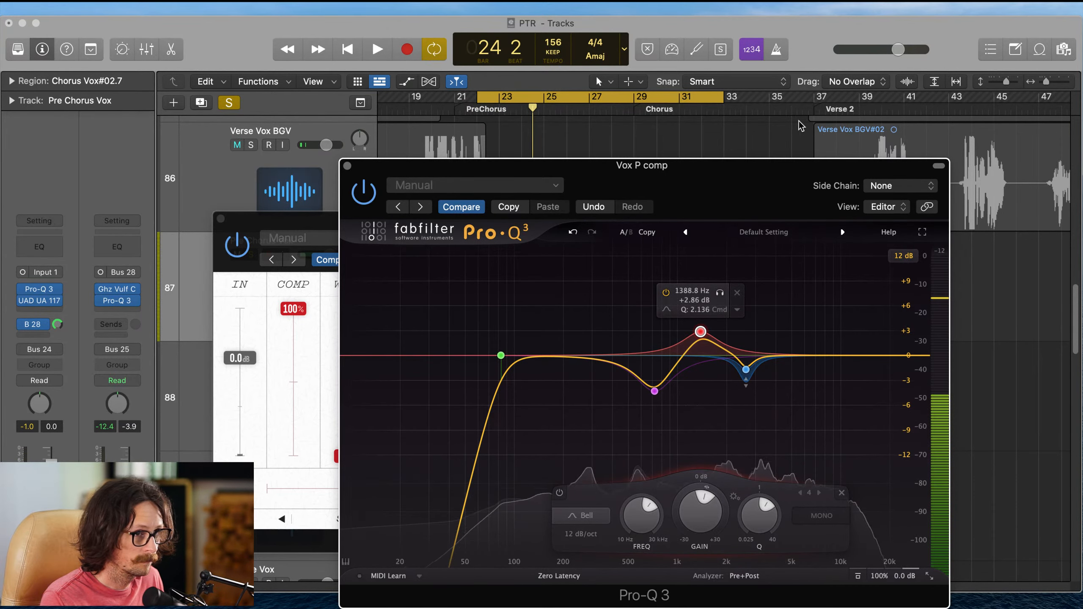
left_click(801, 126)
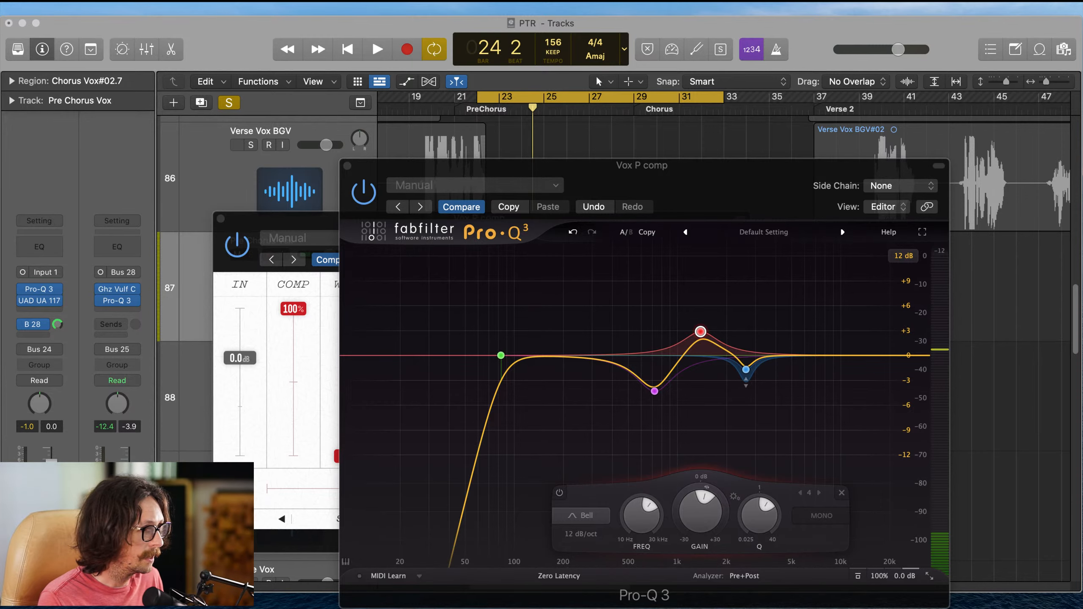
- Close the Vulf Compressor window and play the pre-chorus with the vocal unsoloed in the full mix
left_click(240, 218)
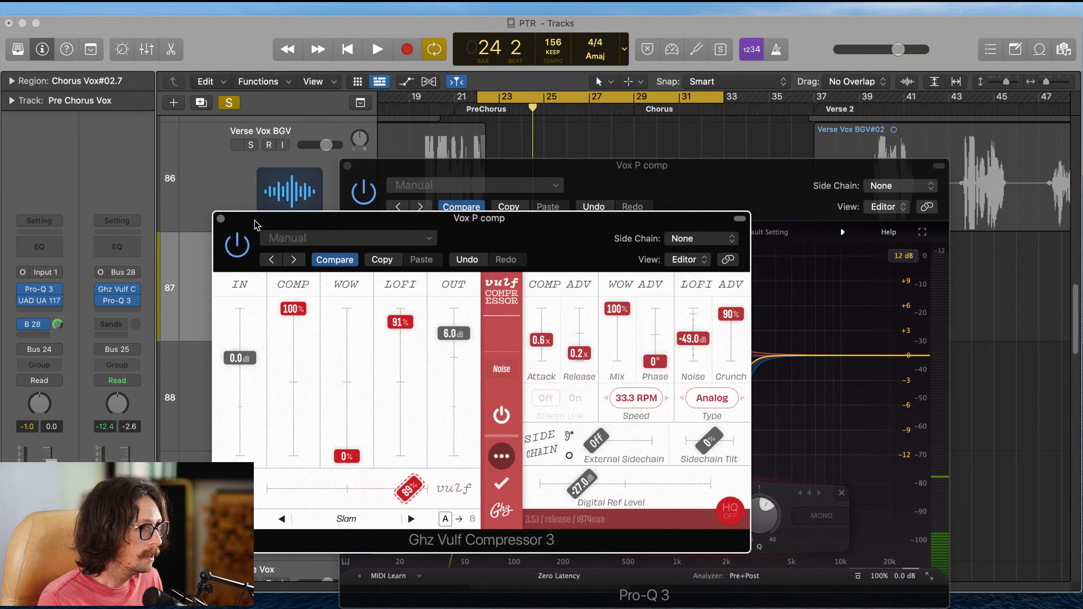
left_click(220, 219)
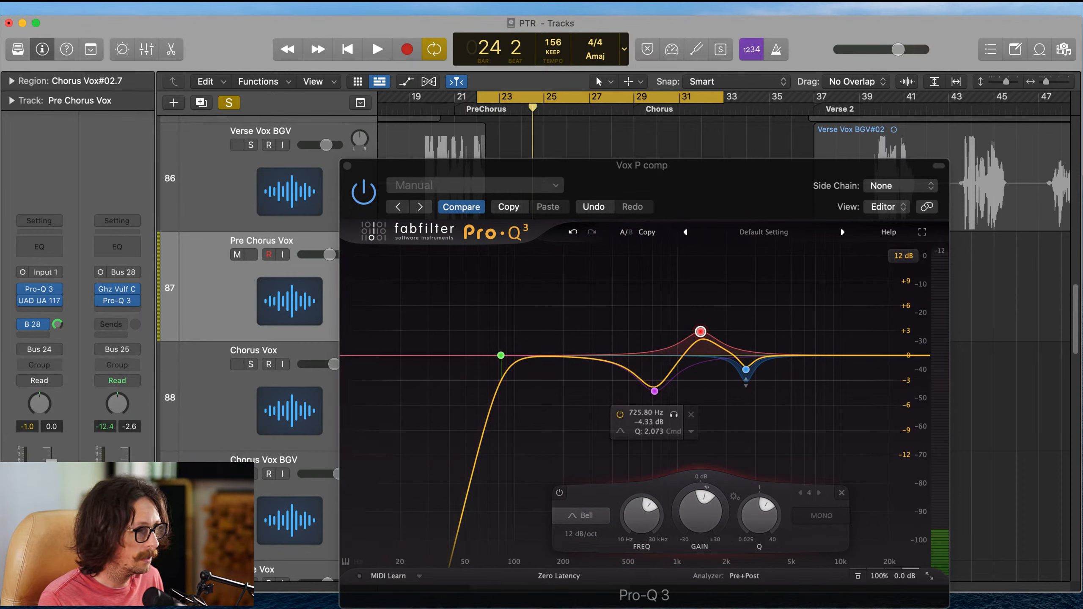
left_click(52, 566)
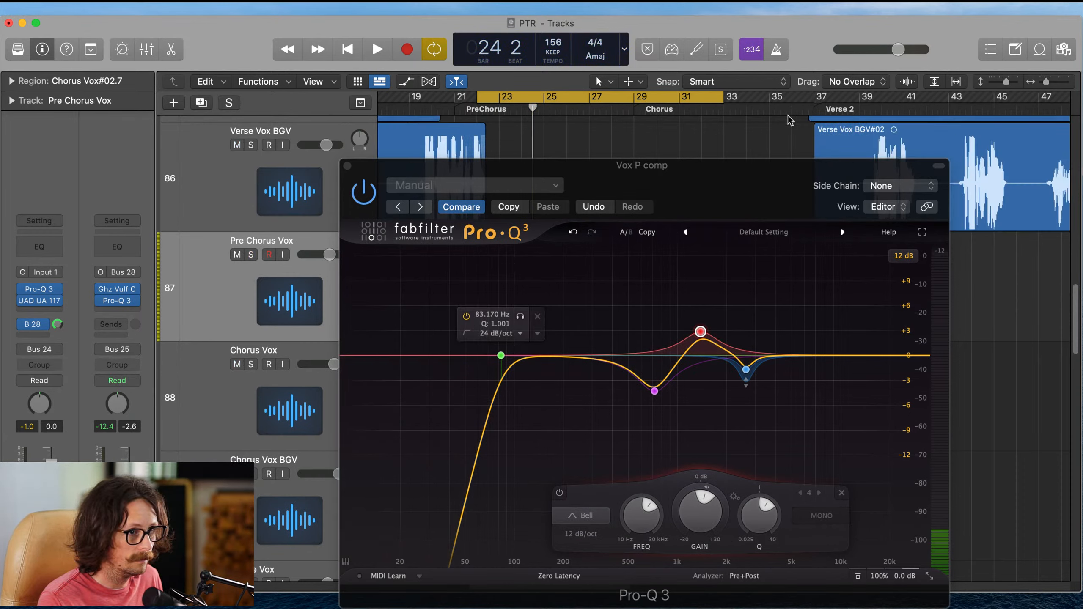
left_click(588, 168)
key("space")
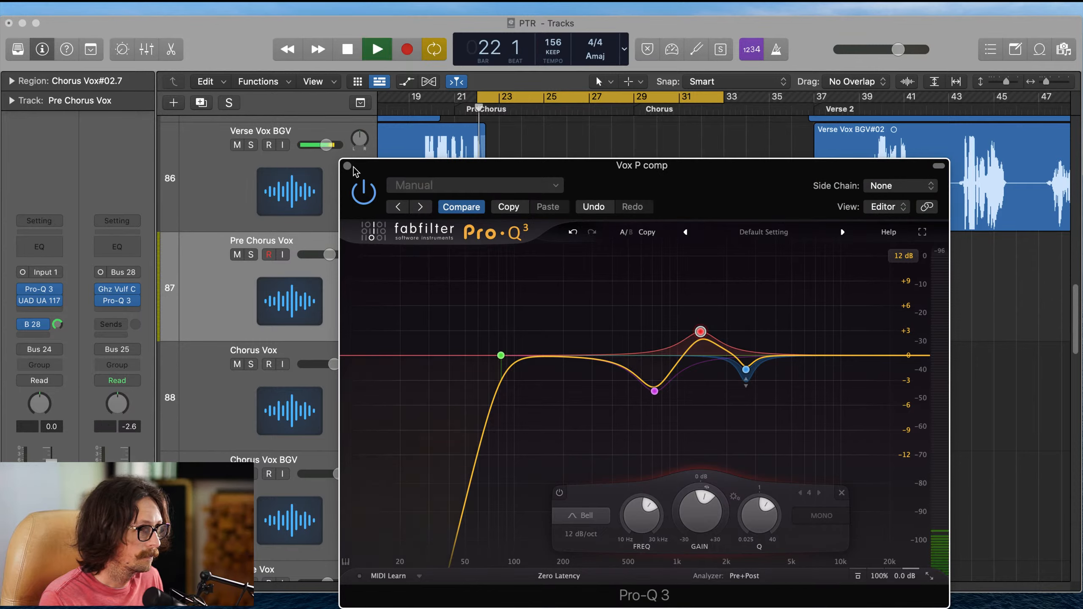
- Lower the 1388.8 Hz bell boost in the Vox P comp EQ to +2.37 dB, then close the EQ and stop playback
mouse_move(699, 333)
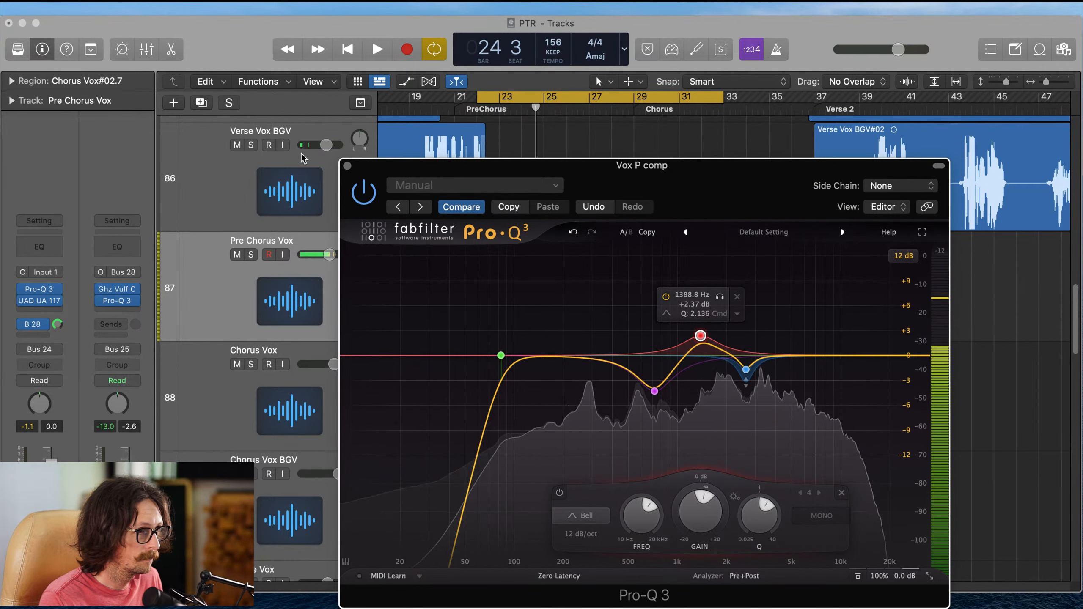
left_click(346, 166)
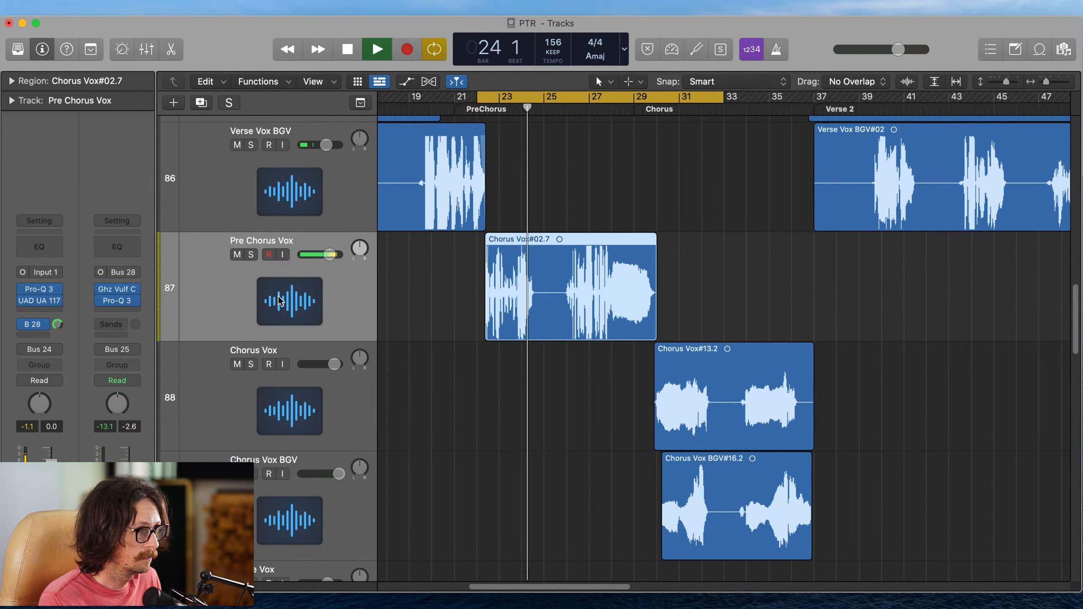
key("space")
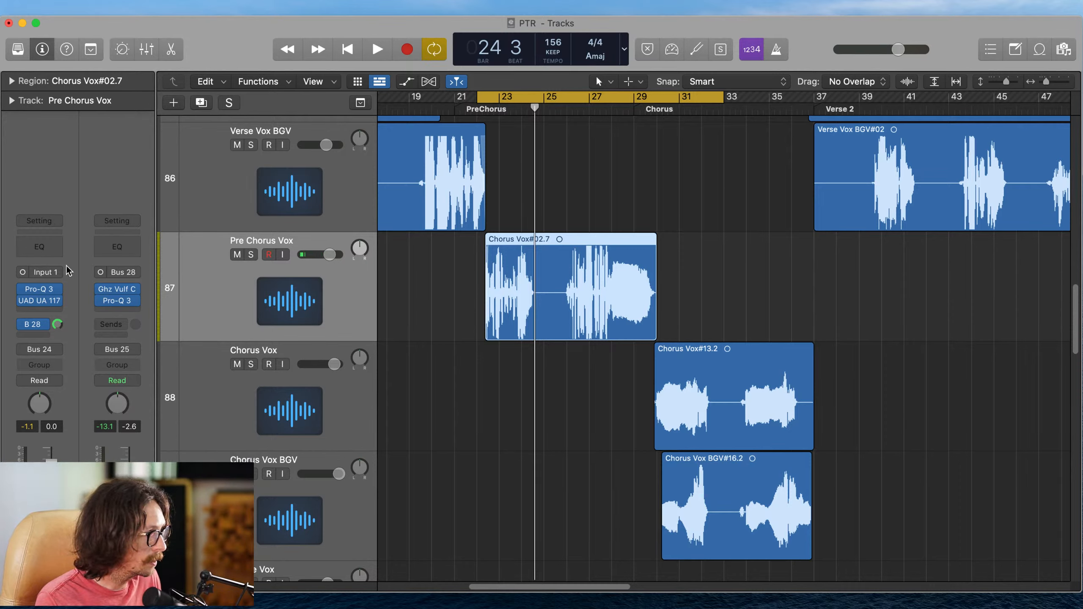
- Insert a second Pro-Q 3 after the UAD 1176 on the Pre Chorus Vox track
left_click(40, 309)
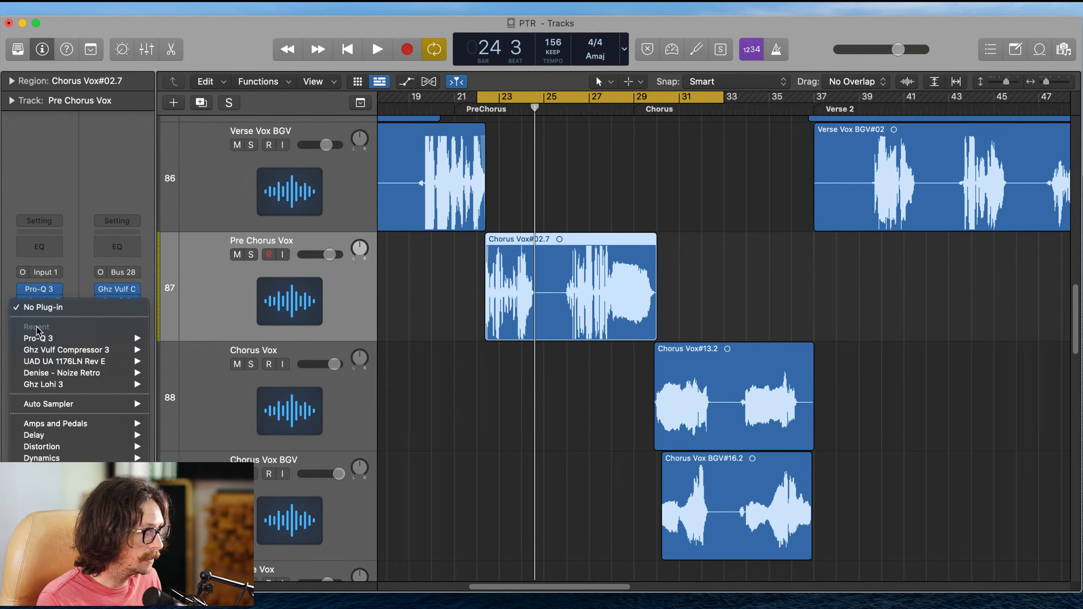
left_click(66, 337)
left_click_drag(611, 187, 416, 150)
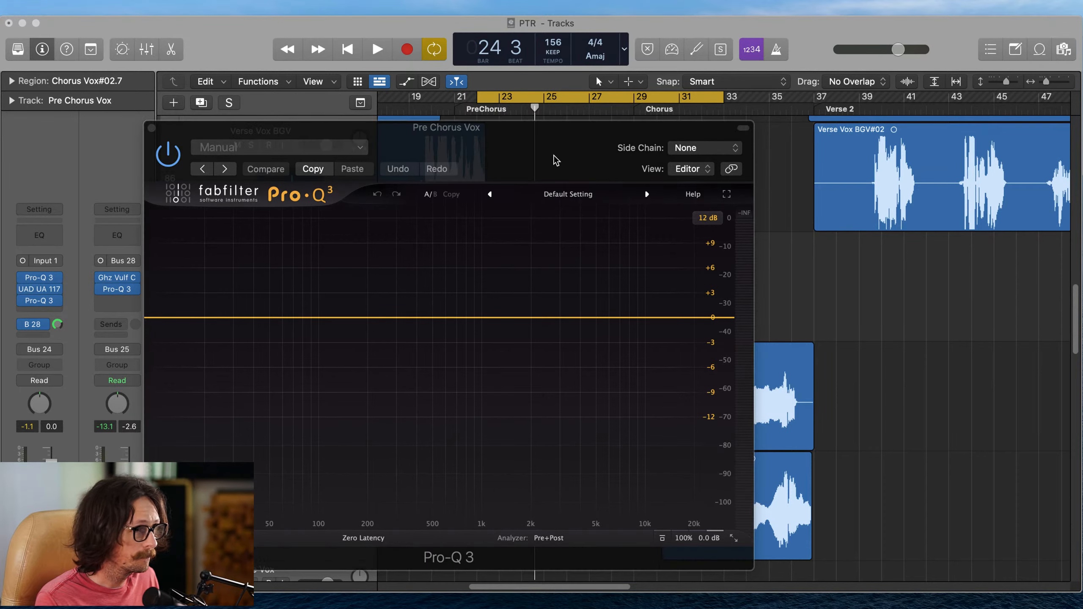
- While the song plays, add a 24 dB/oct low cut at about 99 Hz to the new Pre Chorus Vox EQ
key("space")
left_click_drag(226, 317, 212, 316)
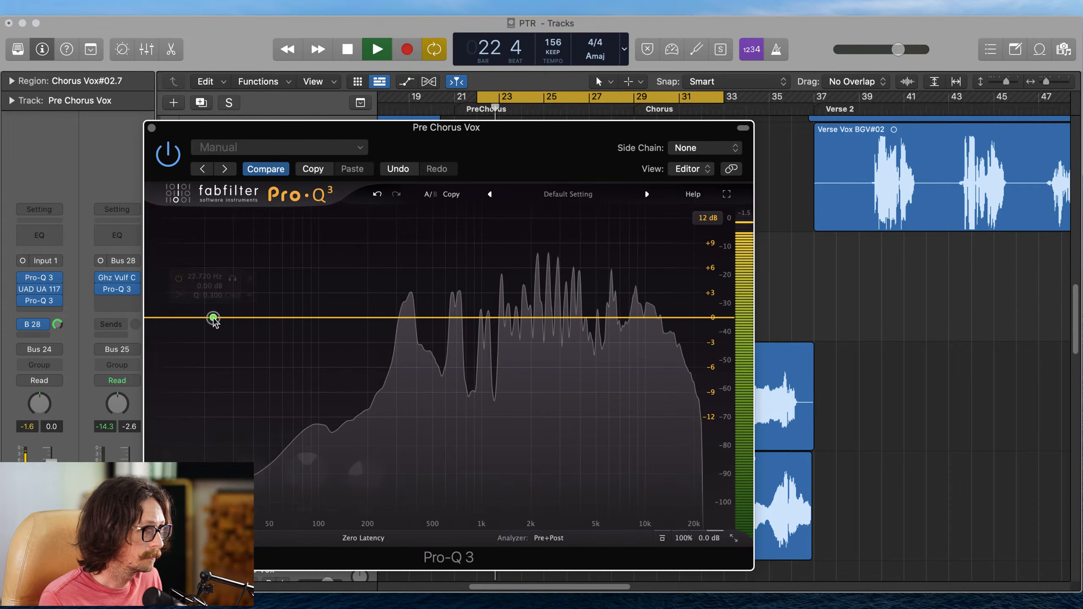
left_click(179, 296)
left_click(211, 311)
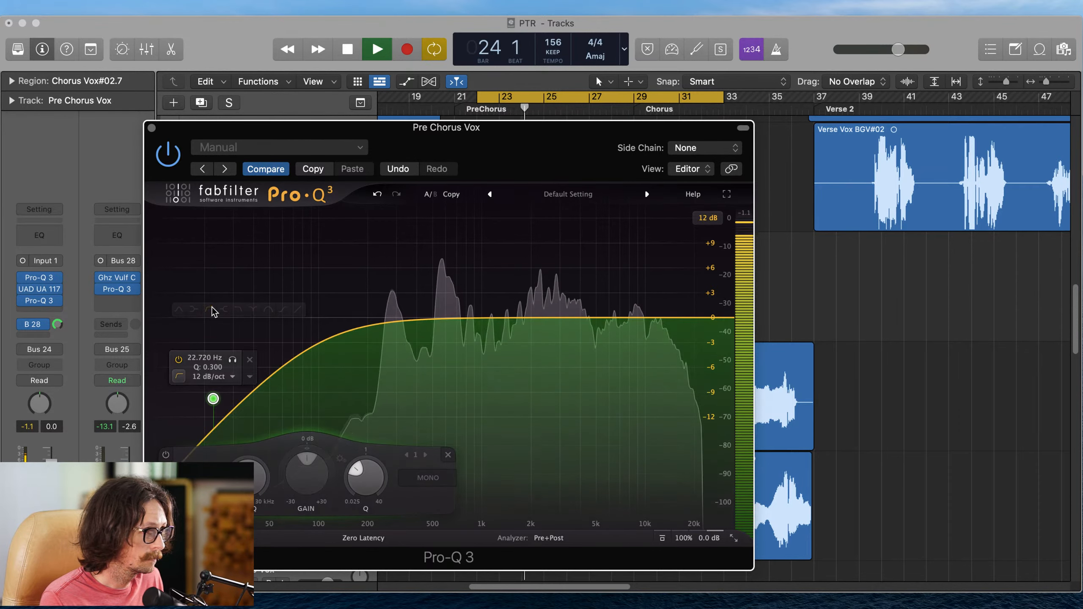
left_click(213, 376)
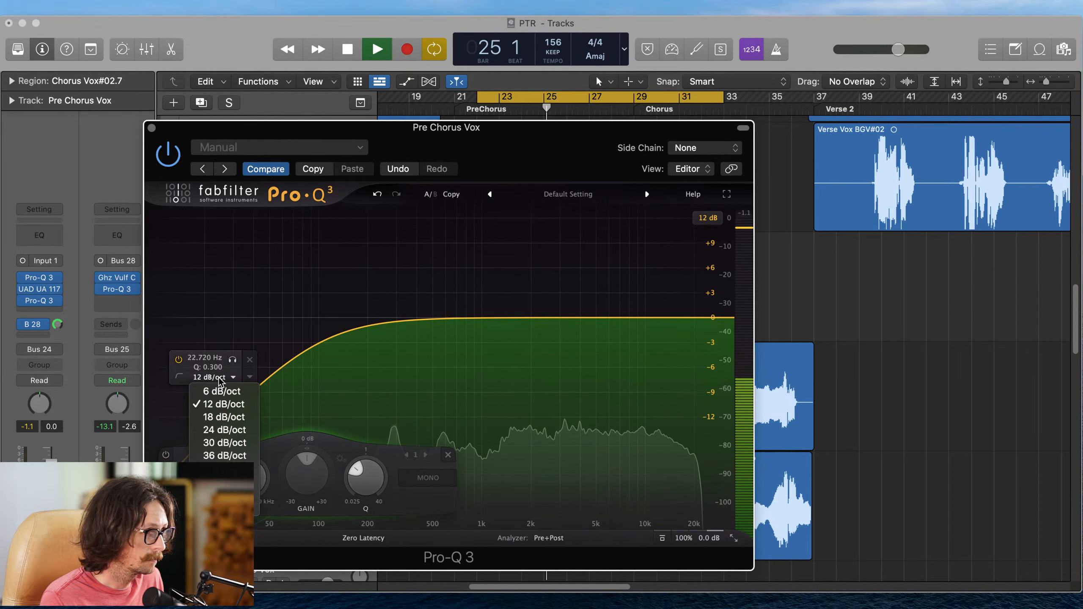
left_click(224, 430)
left_click_drag(212, 318, 320, 320)
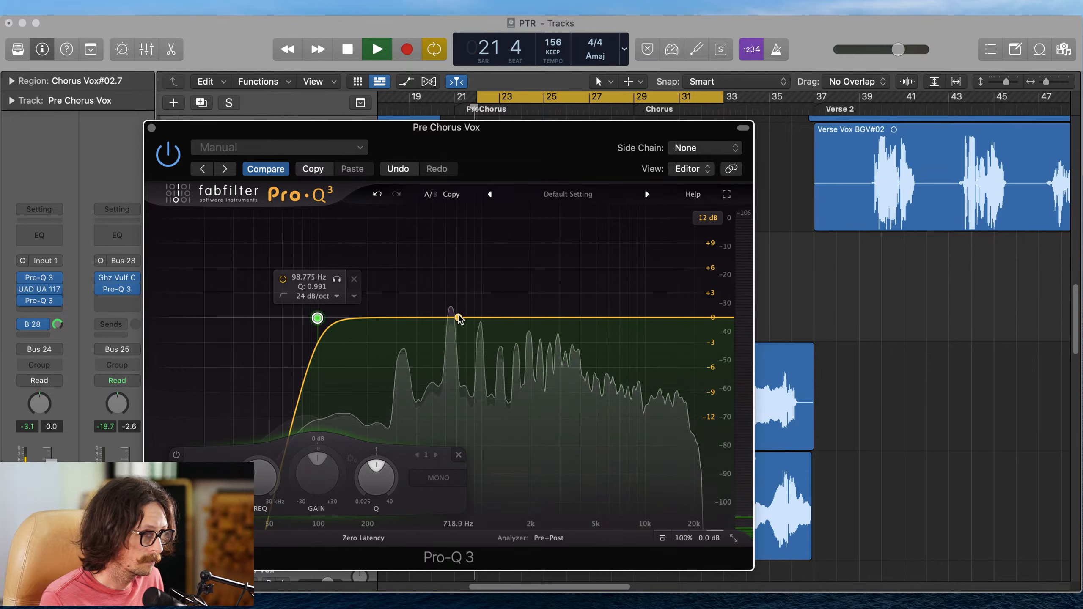
- Add a -1.71 dB bell cut at about 712 Hz with a Q of 1.671 to the Pre Chorus Vox EQ
left_click_drag(455, 319, 462, 340)
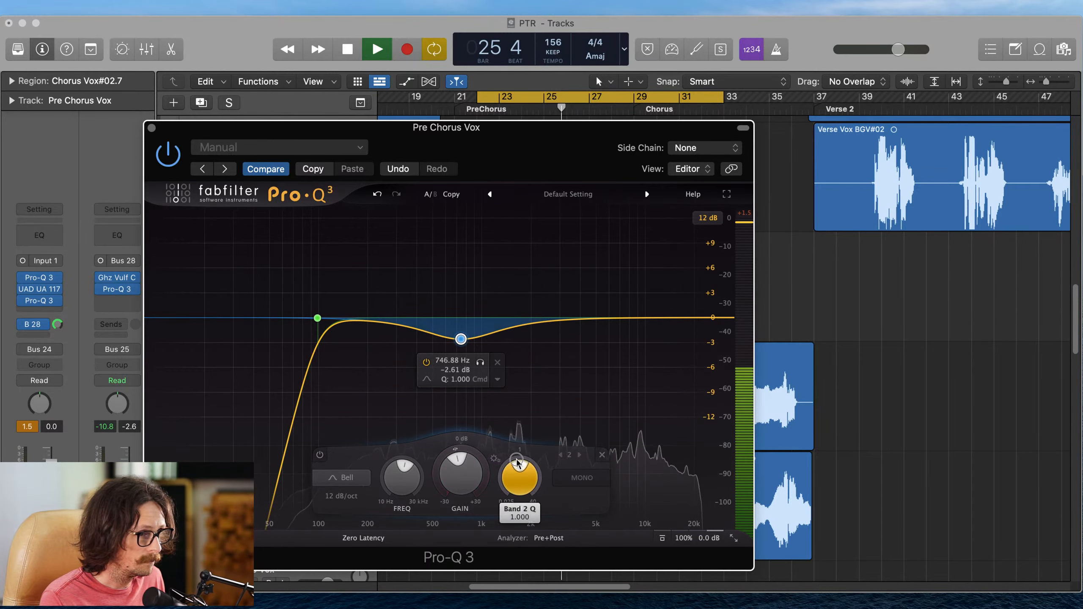
left_click_drag(517, 459, 526, 450)
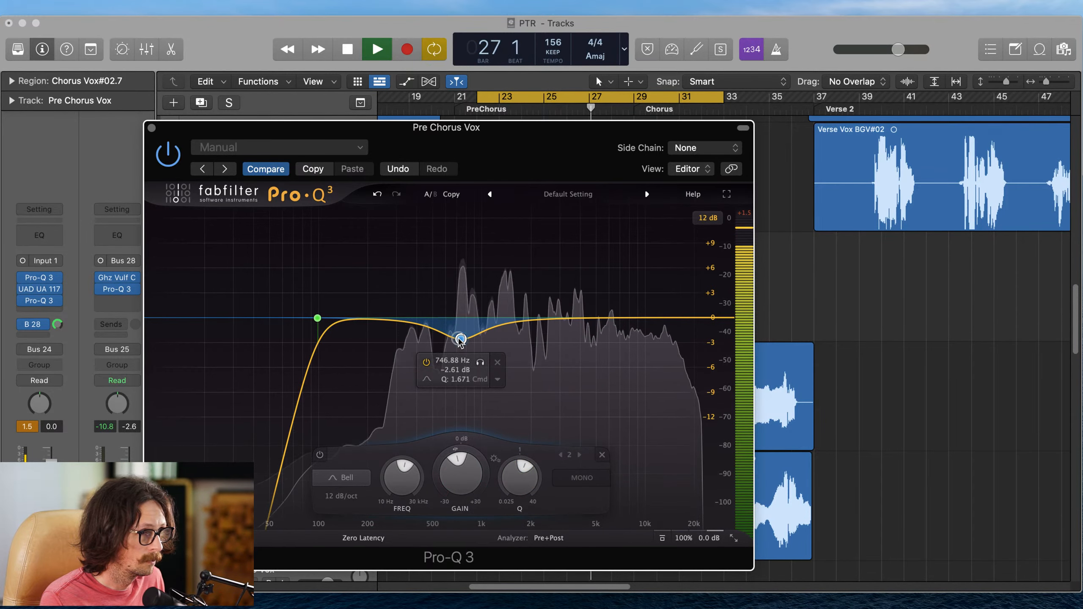
left_click_drag(461, 339, 457, 332)
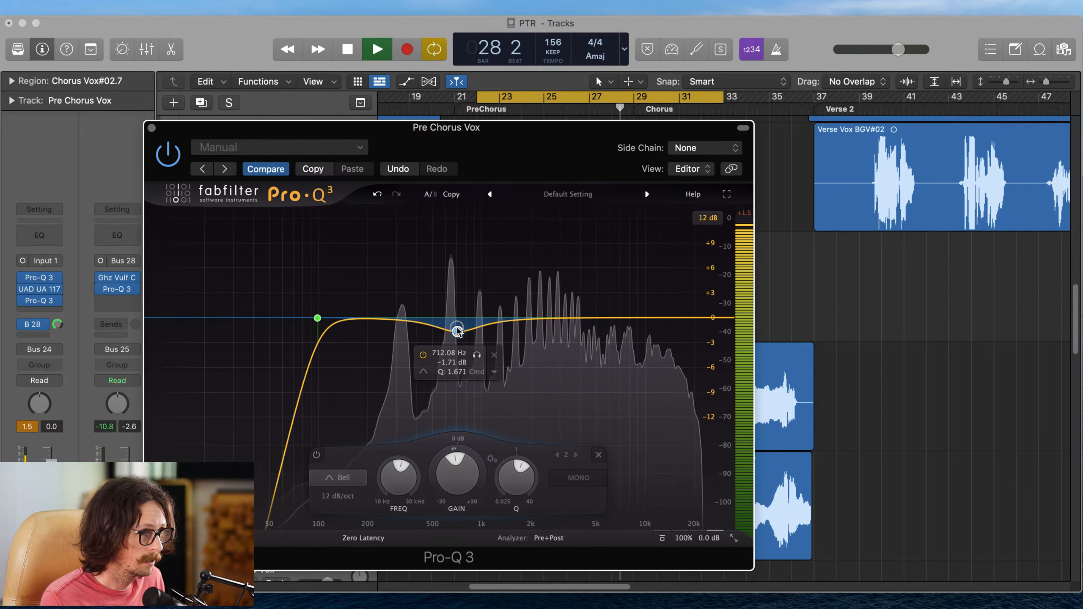
- Add a gentle bell boost between 5 and 10 kHz and a +0.73 dB bell at about 235 Hz with a Q of 1.252
left_click_drag(541, 319, 617, 310)
key("space")
key("space")
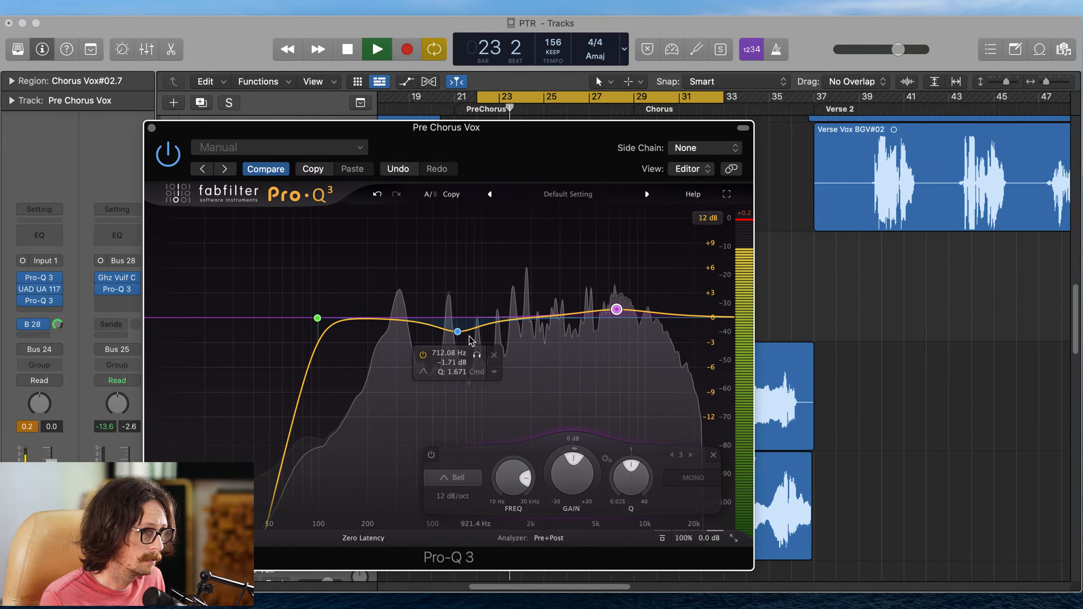
left_click_drag(422, 325, 379, 313)
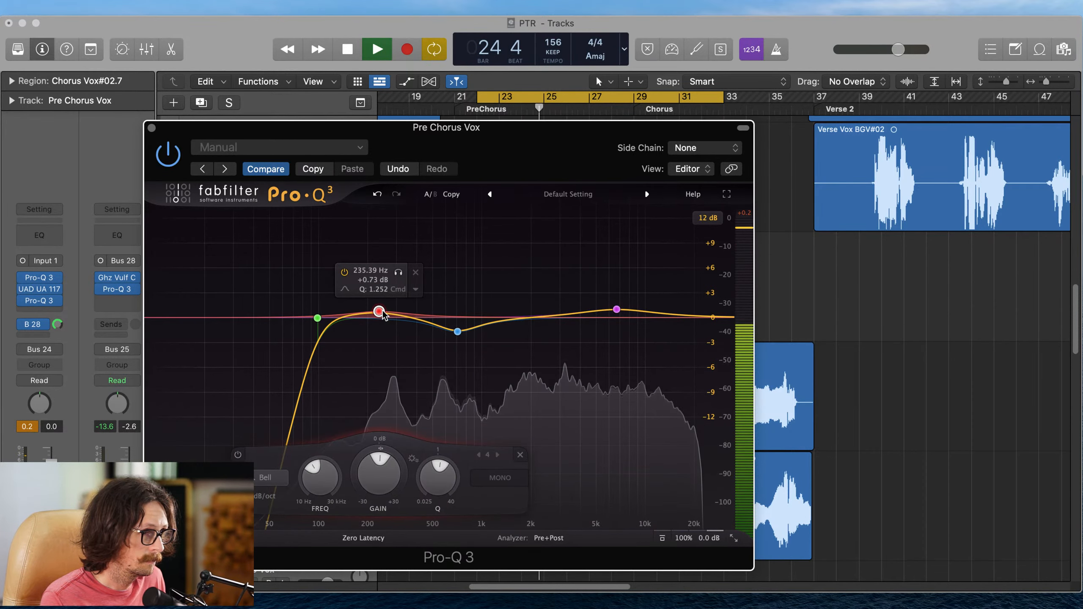
- Try the high bell at about 5540 Hz with +2.37 dB, then delete that band and close the Pre Chorus Vox EQ
mouse_move(616, 309)
left_mouse_down()
mouse_move(597, 286)
mouse_move(537, 273)
mouse_move(587, 279)
mouse_move(603, 299)
left_mouse_up()
key("space")
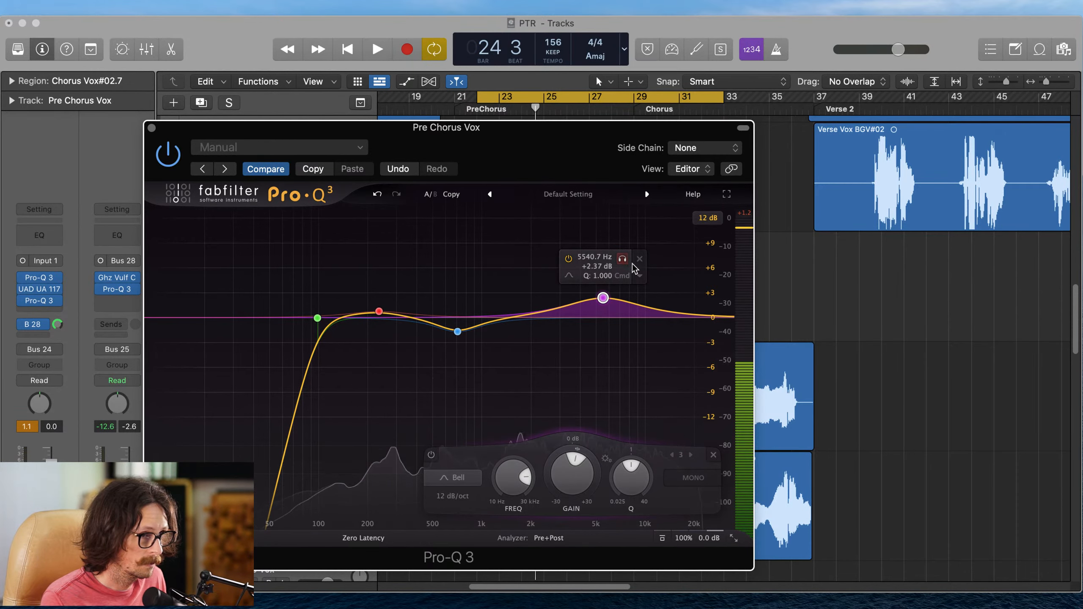
left_click(637, 265)
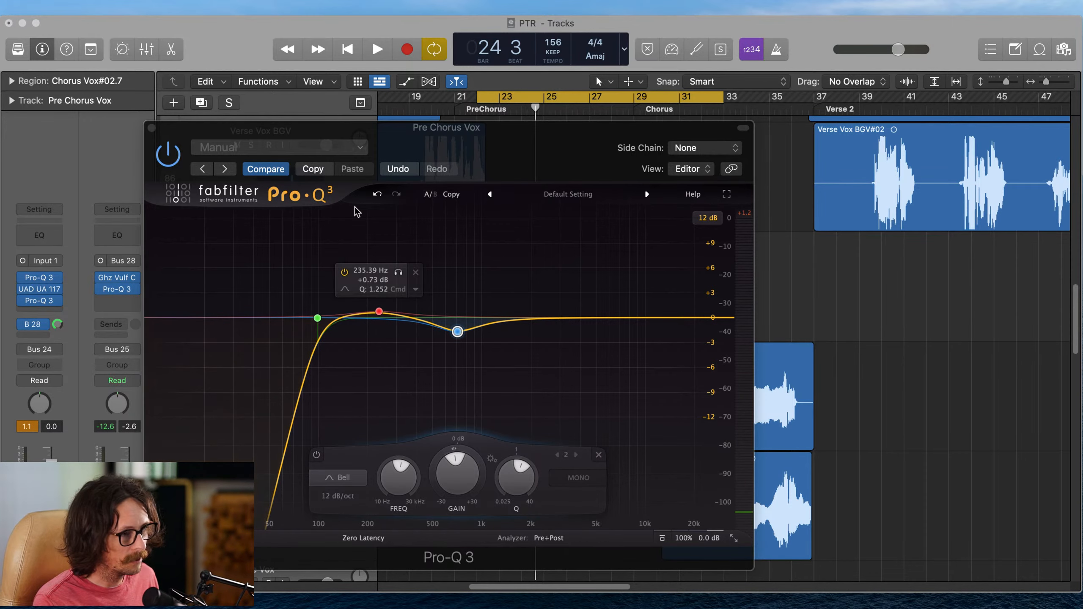
left_click(152, 128)
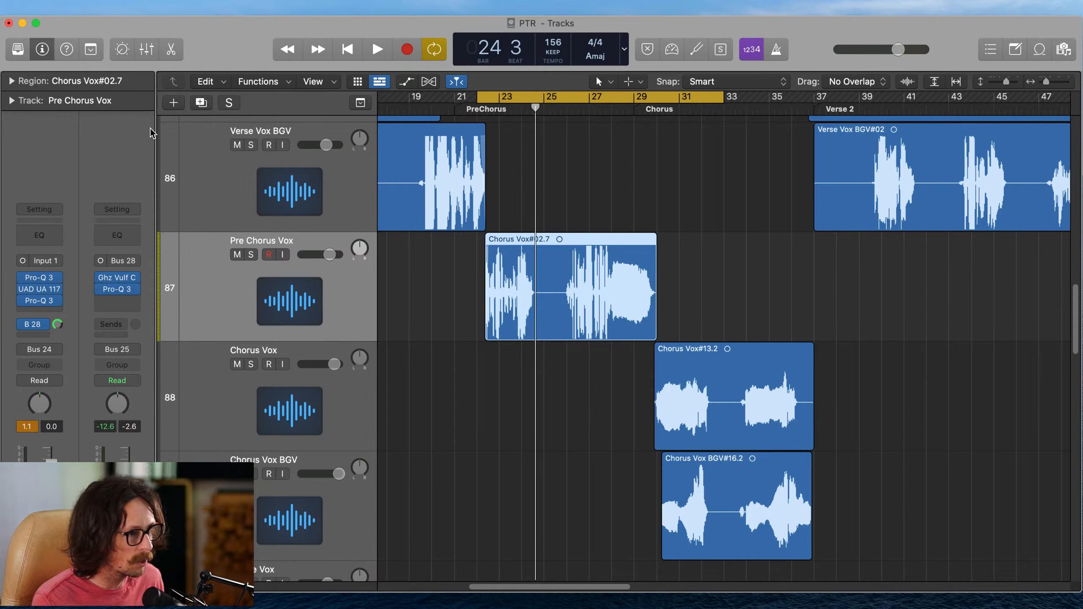
- Look through the available plug-ins by manufacturer for an effect for the fourth insert of Pre Chorus Vox
left_click(37, 311)
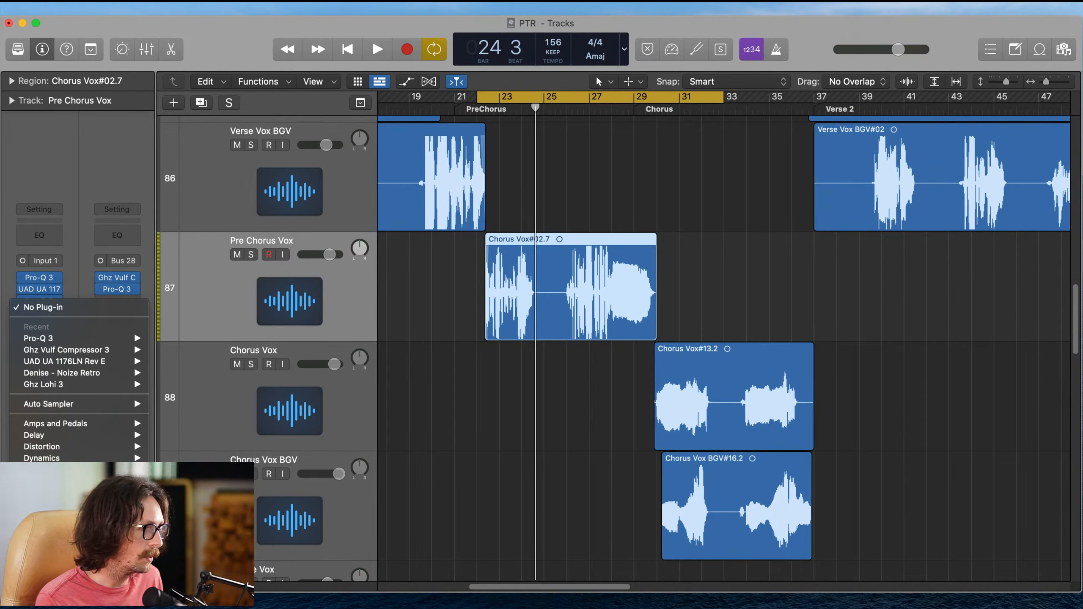
mouse_move(85, 593)
scroll(192, 449, "down", 3)
mouse_move(192, 449)
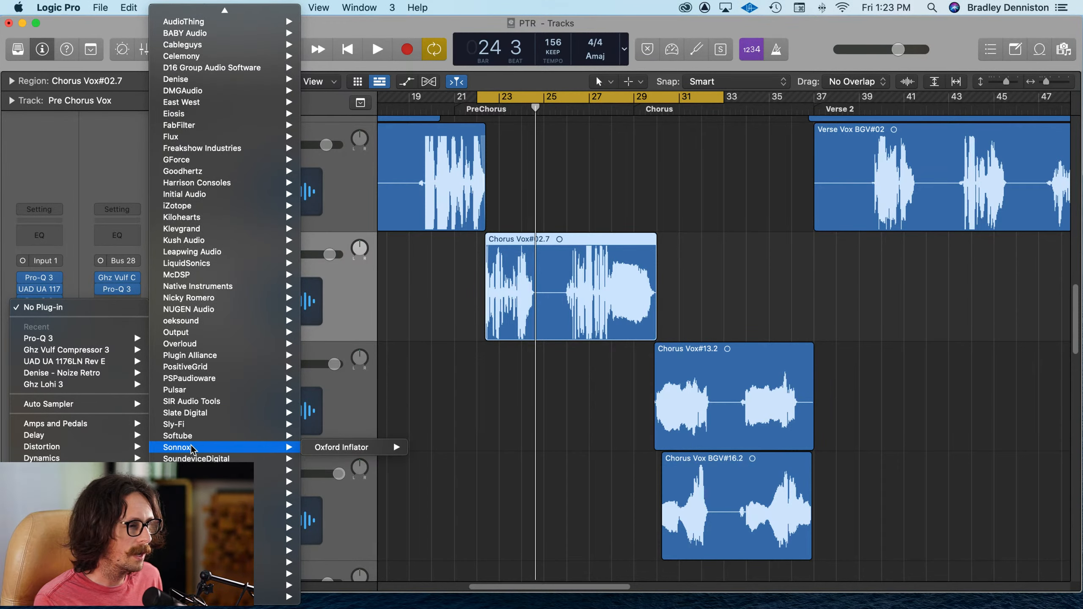
mouse_move(277, 540)
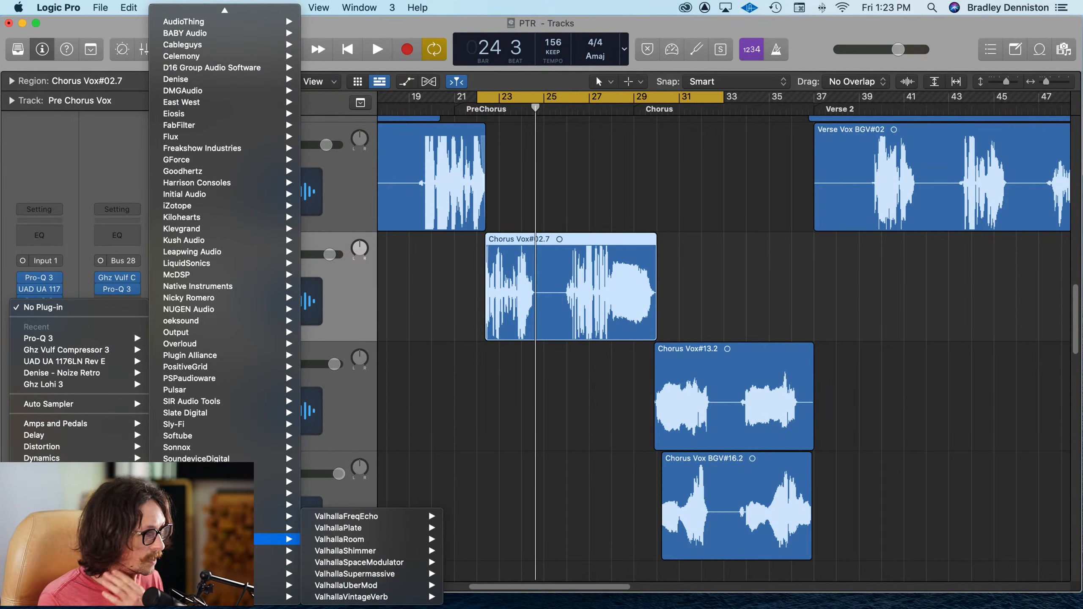
mouse_move(277, 585)
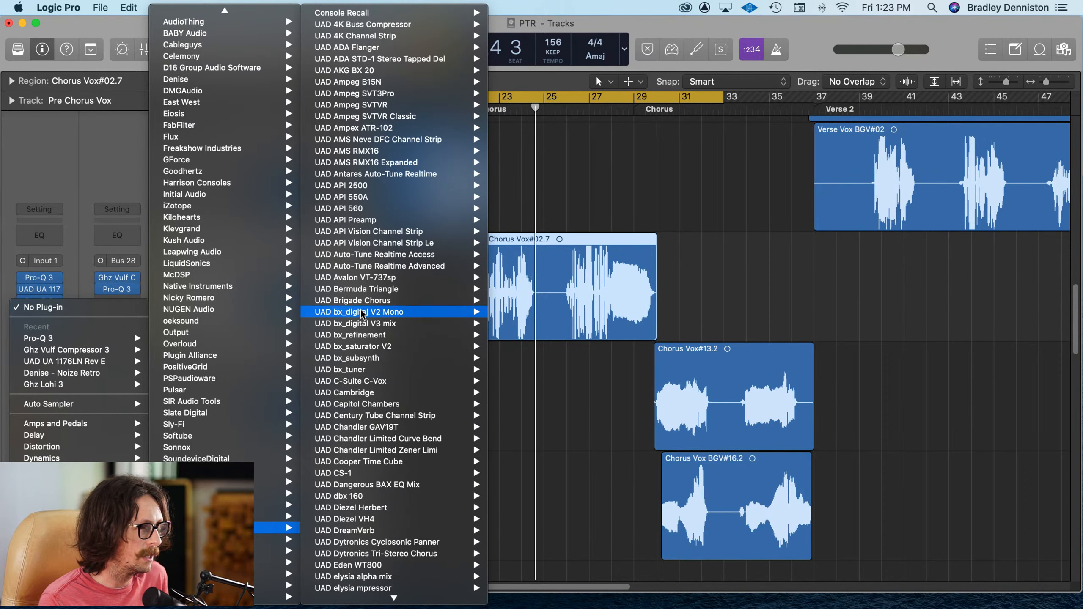
mouse_move(231, 383)
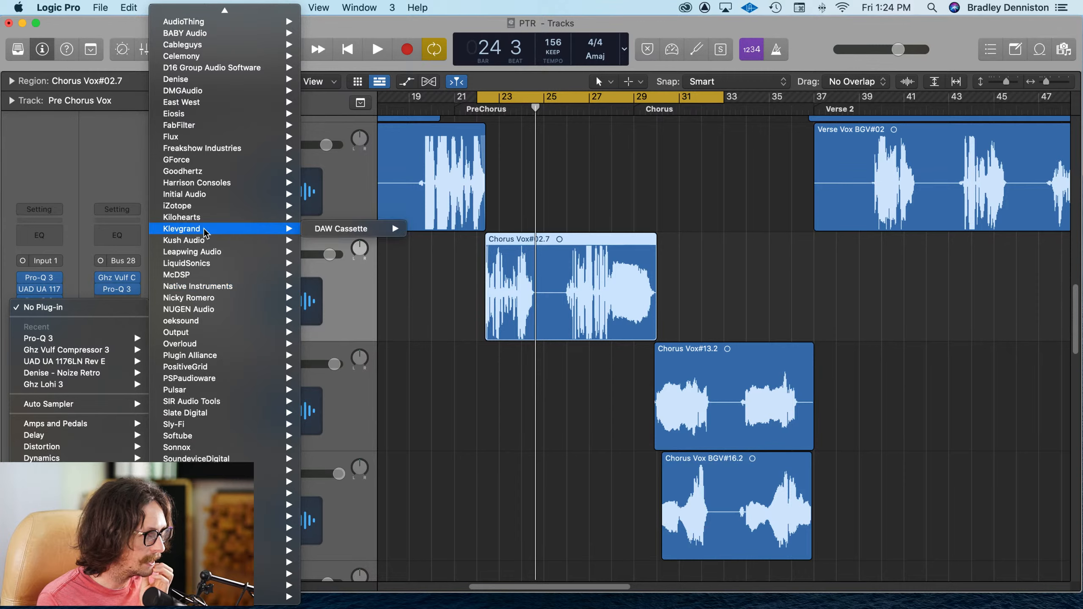
mouse_move(213, 242)
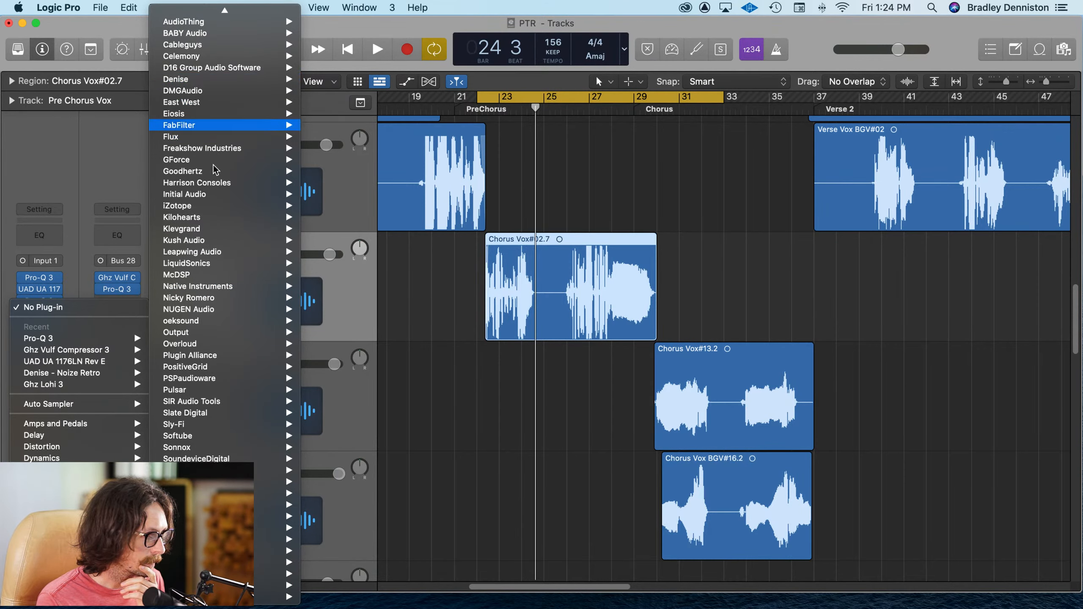
mouse_move(255, 280)
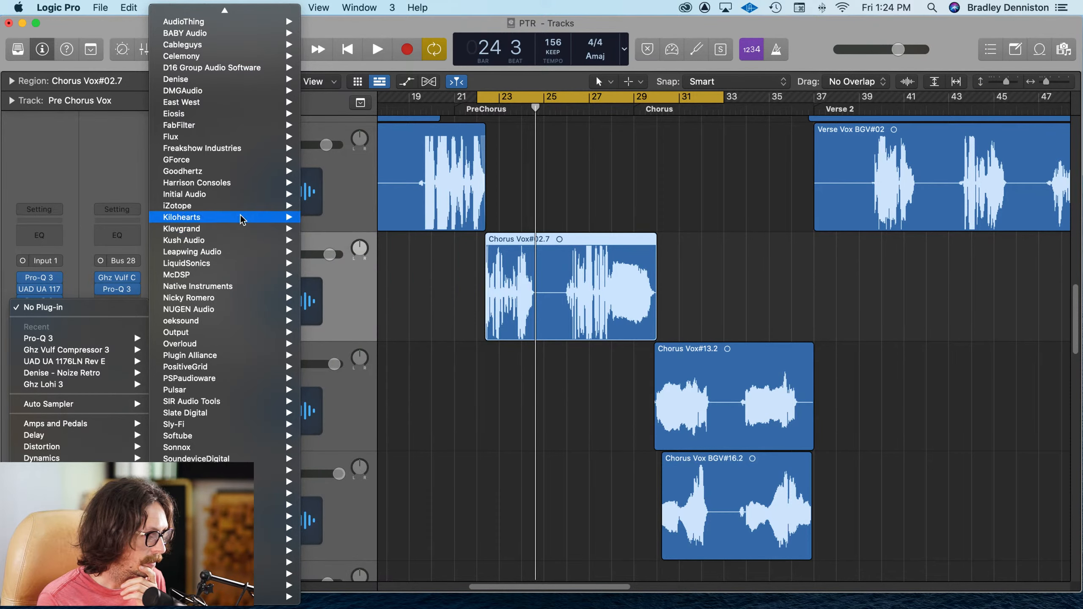
mouse_move(236, 199)
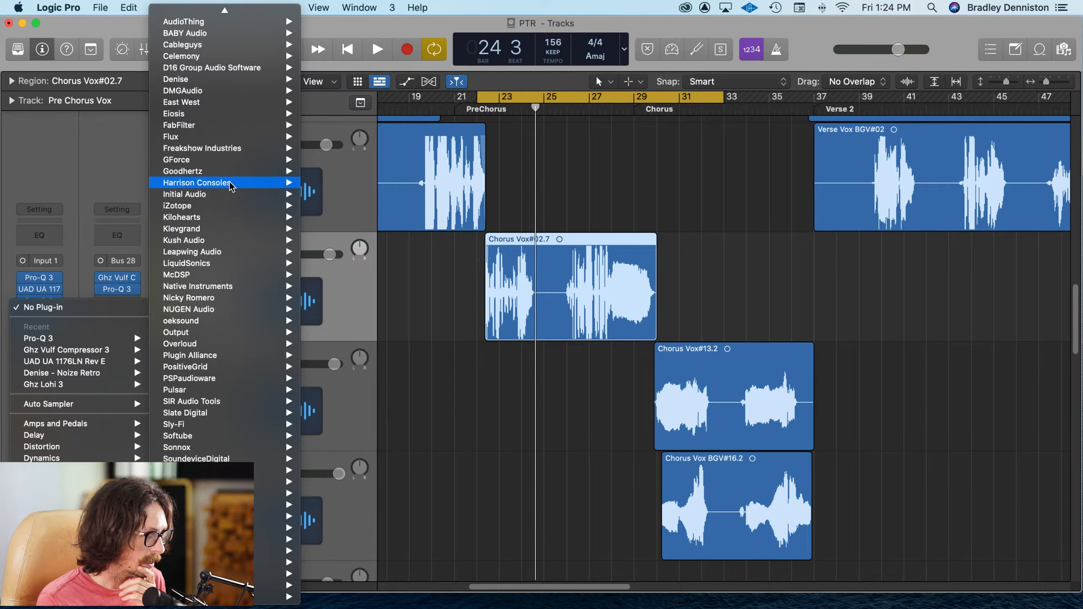
scroll(234, 200, "up", 3)
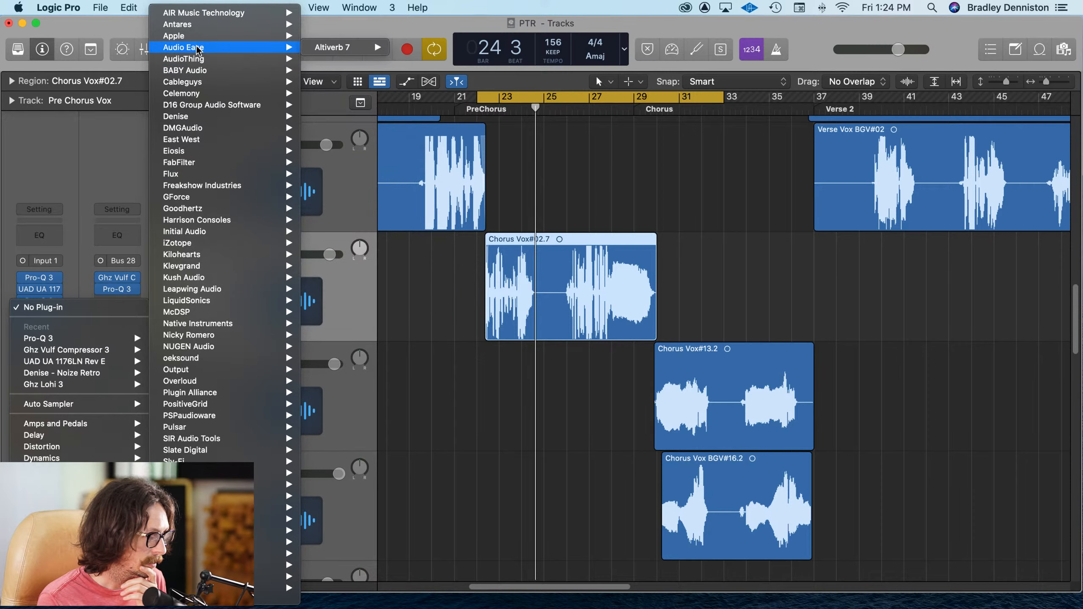
mouse_move(225, 109)
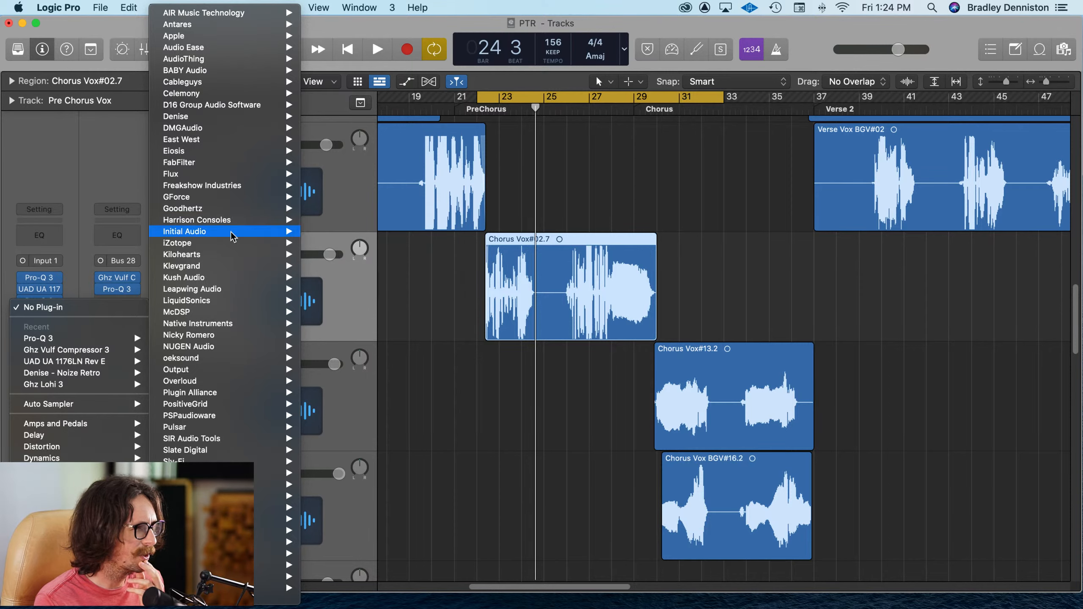
scroll(236, 294, "down", 1)
scroll(237, 294, "down", 1)
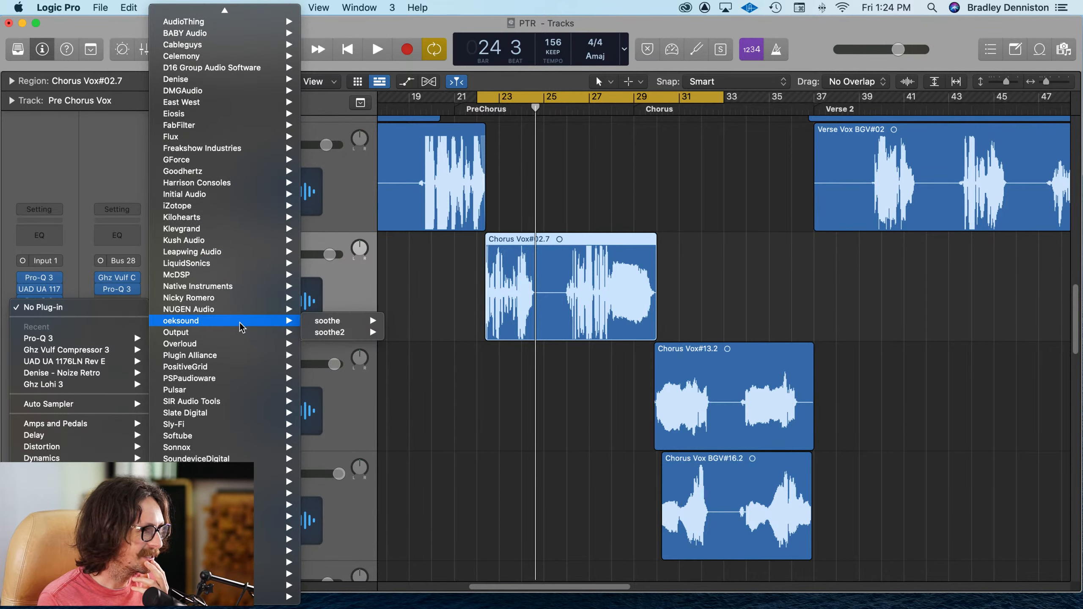
mouse_move(250, 335)
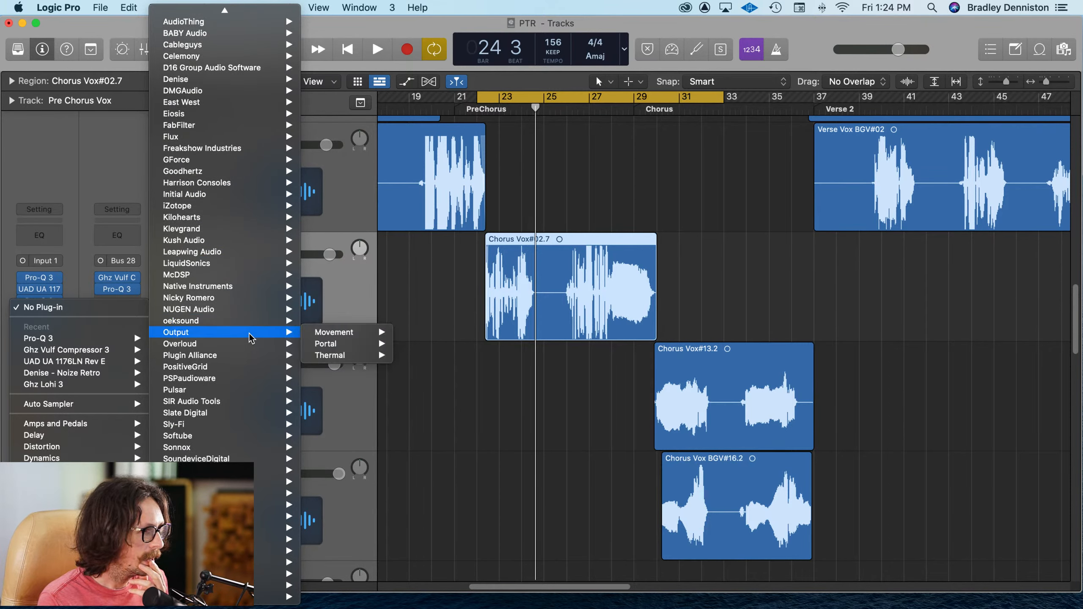
scroll(252, 338, "up", 2)
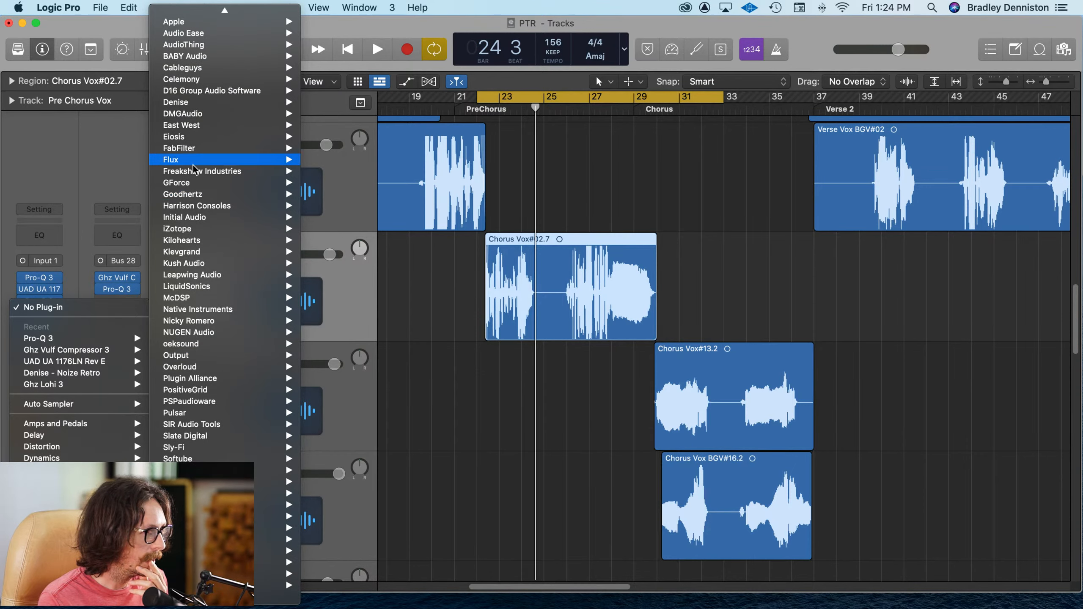
mouse_move(209, 138)
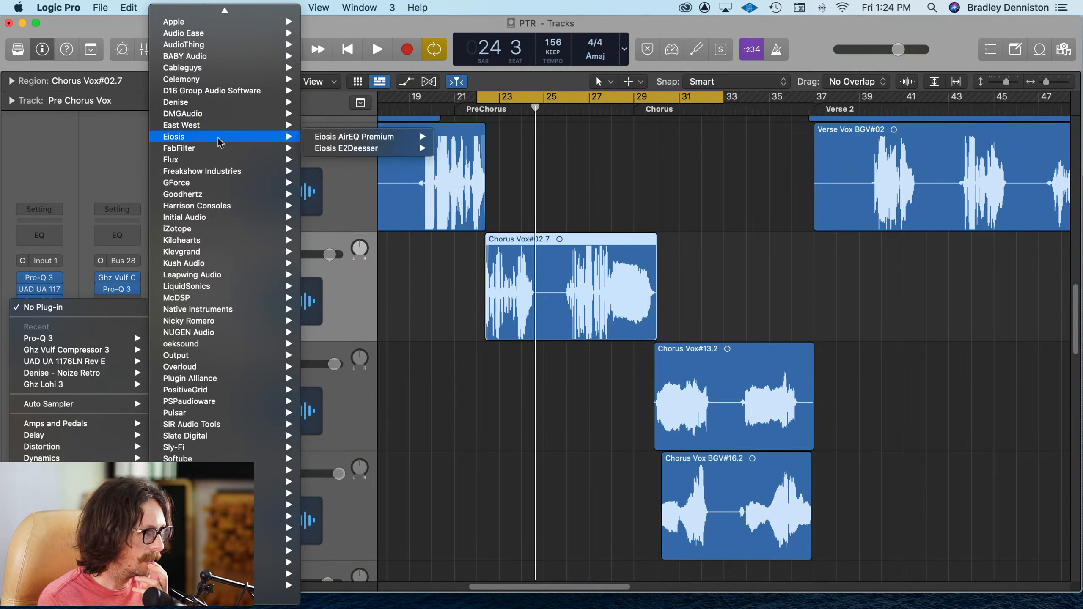
scroll(239, 427, "down", 2)
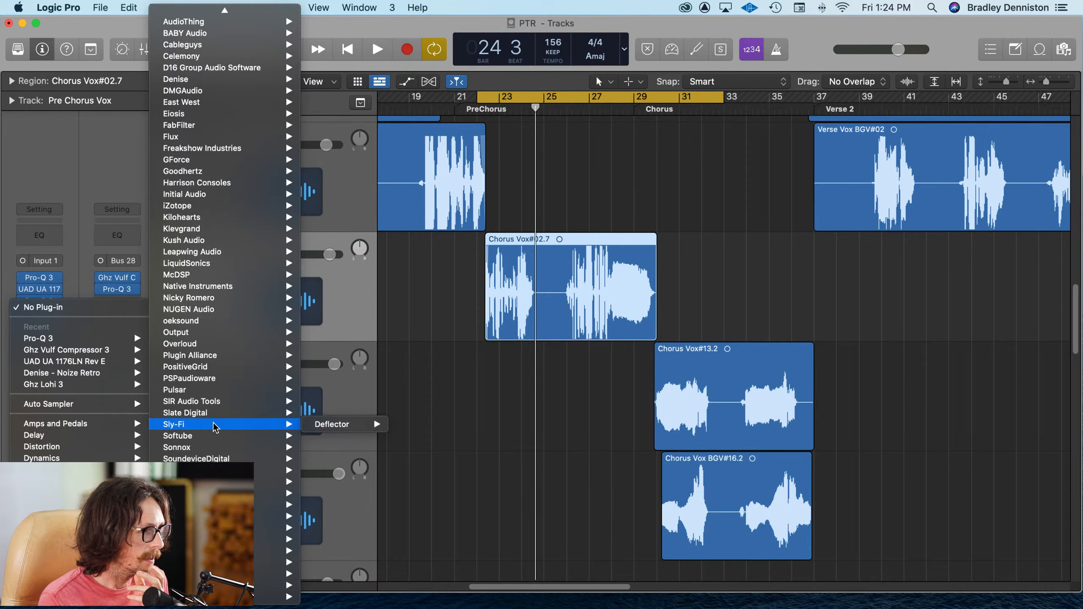
- Try the UAD Empirical Labs Distressor from Universal Audio as the fourth insert on Pre Chorus Vox
mouse_move(277, 540)
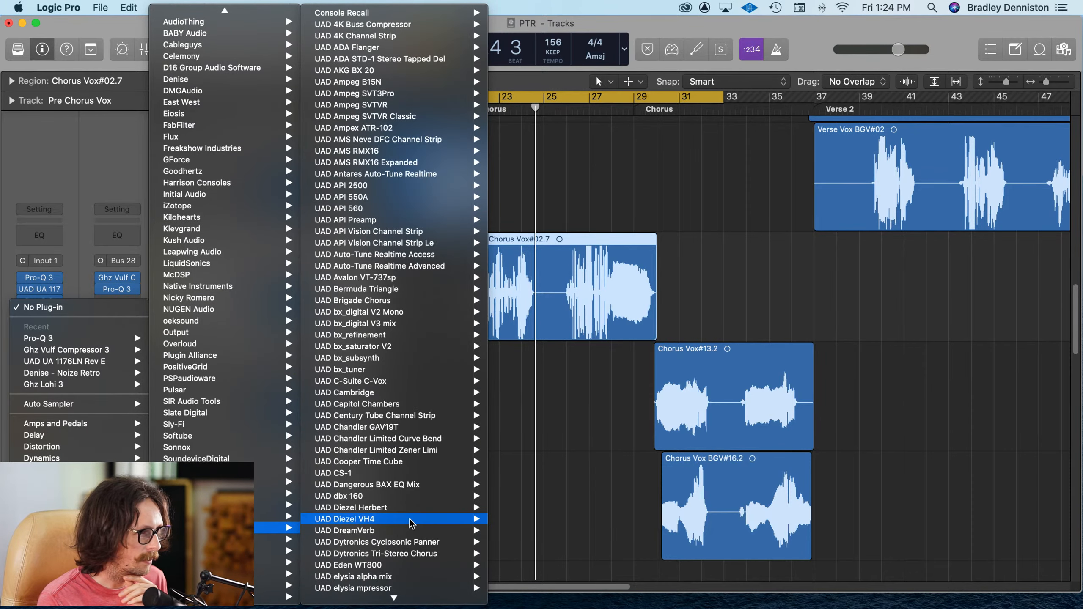
scroll(410, 518, "down", 2)
mouse_move(387, 466)
scroll(379, 461, "down", 15)
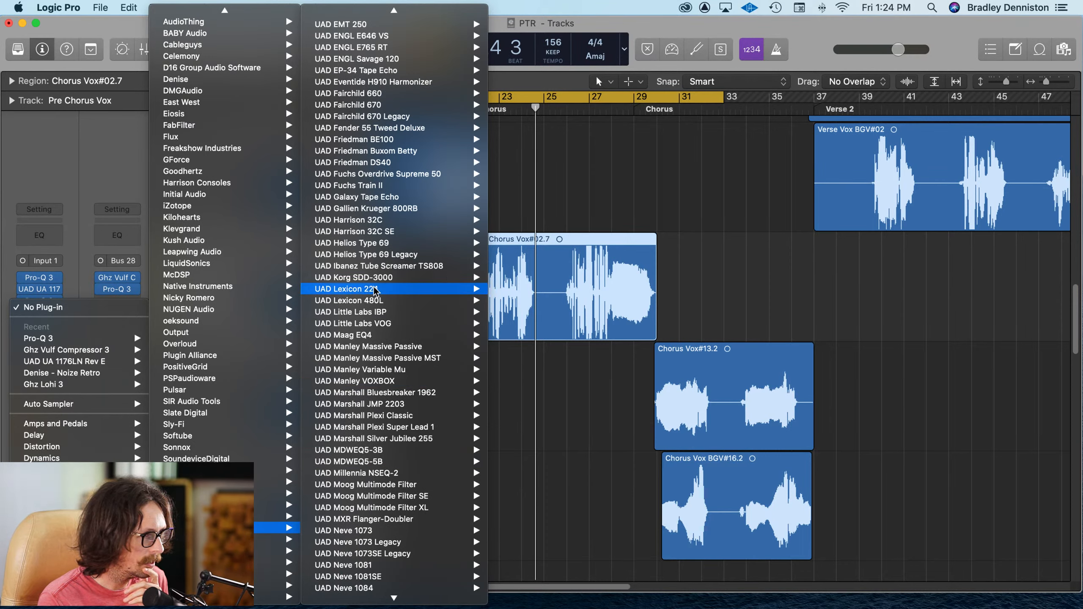
scroll(398, 337, "down", 4)
mouse_move(401, 337)
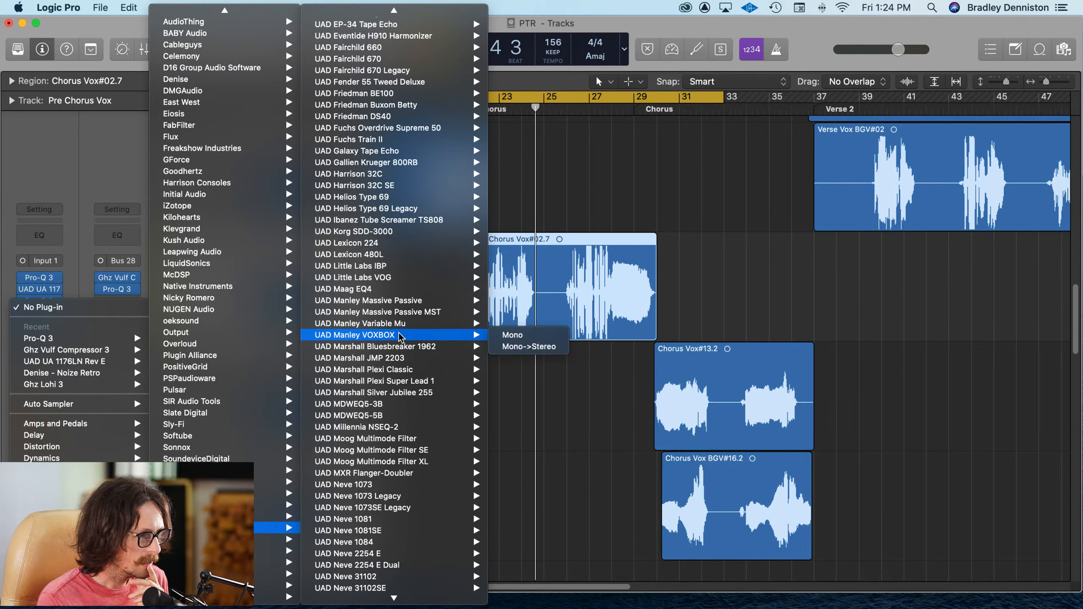
scroll(401, 337, "down", 14)
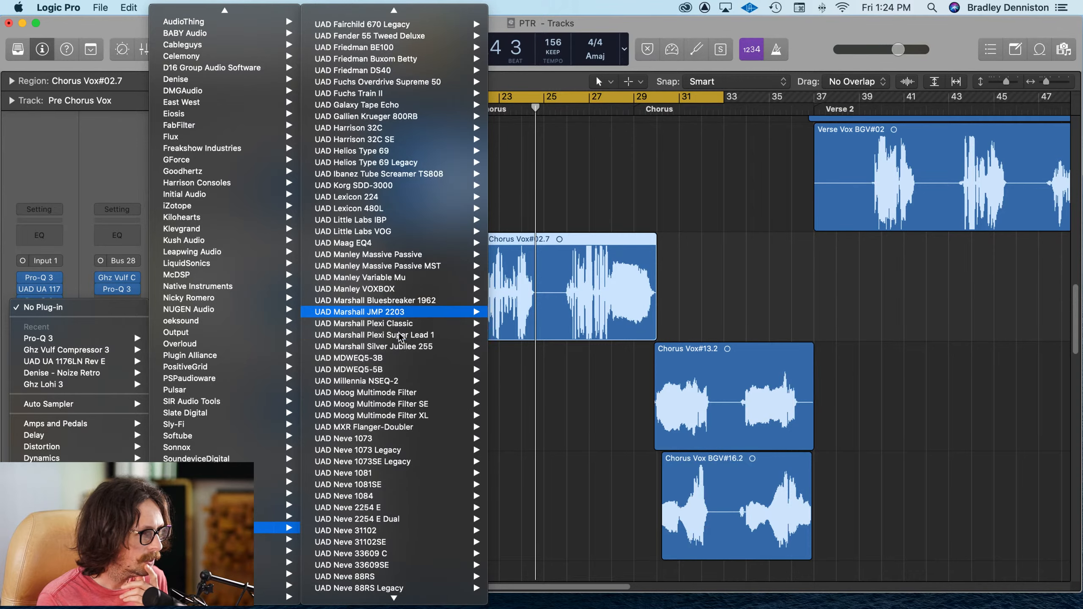
scroll(401, 337, "down", 20)
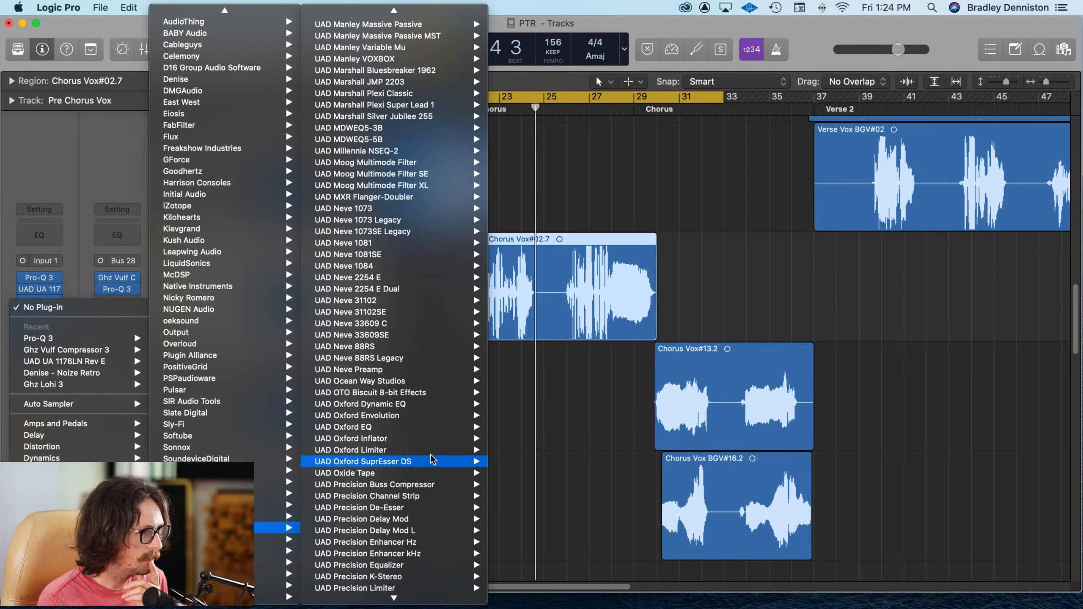
scroll(367, 542, "down", 6)
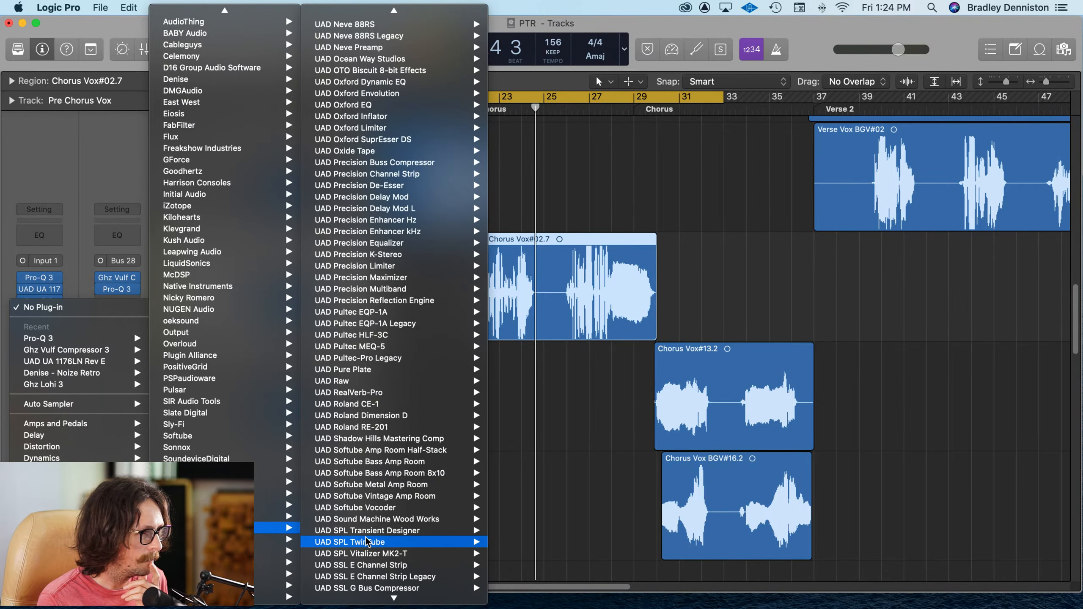
scroll(368, 542, "up", 20)
scroll(367, 542, "up", 20)
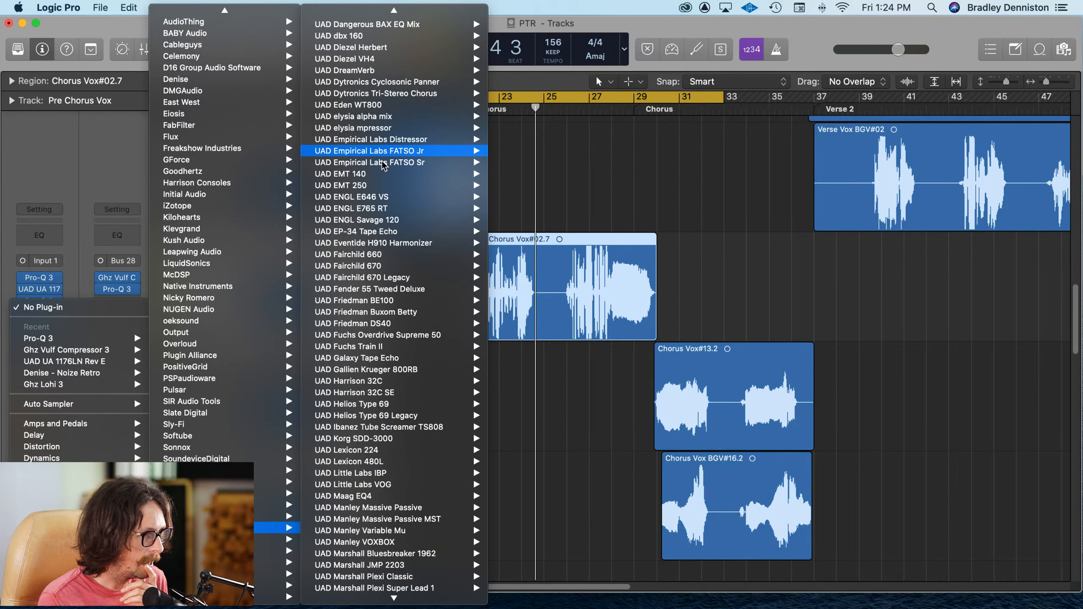
mouse_move(392, 142)
left_click(512, 139)
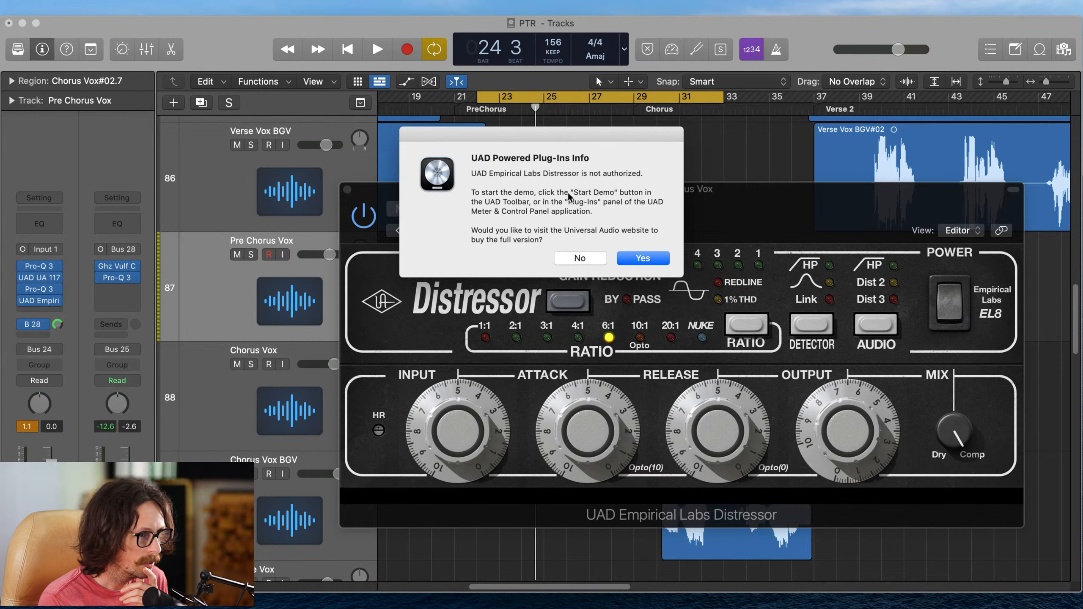
- Decline the offer to visit the Universal Audio website and close the Distressor window without starting its demo
left_click_drag(566, 141, 457, 150)
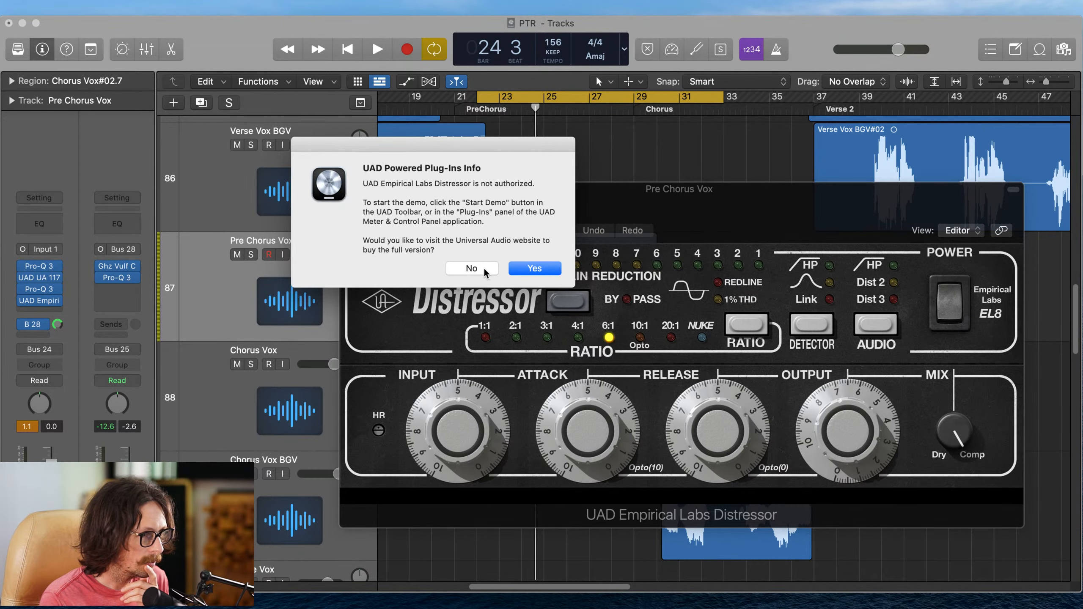
left_click(485, 272)
left_click_drag(581, 208, 462, 197)
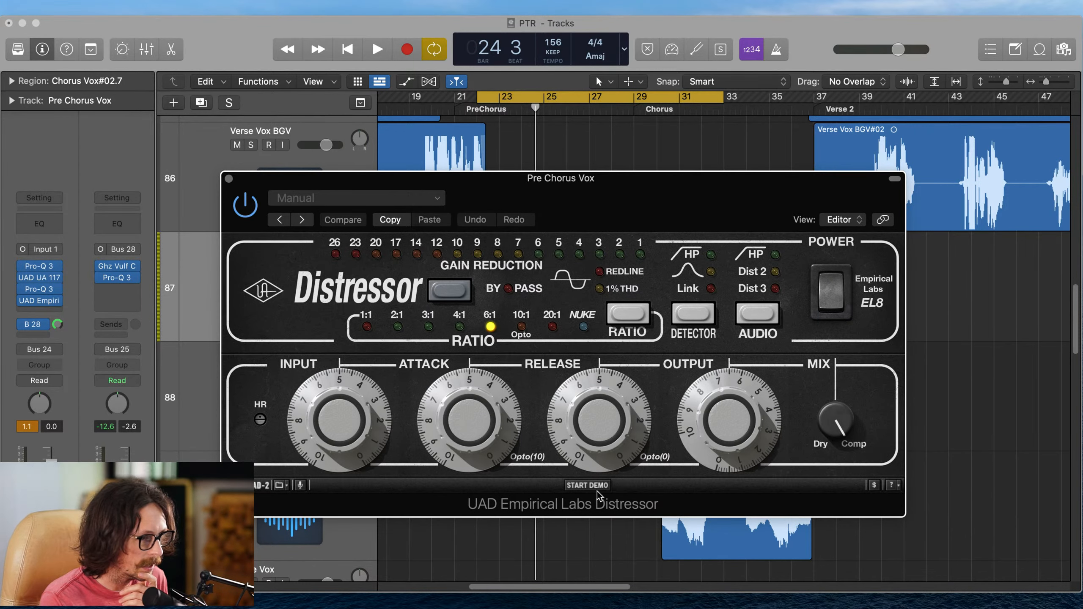
left_click(229, 179)
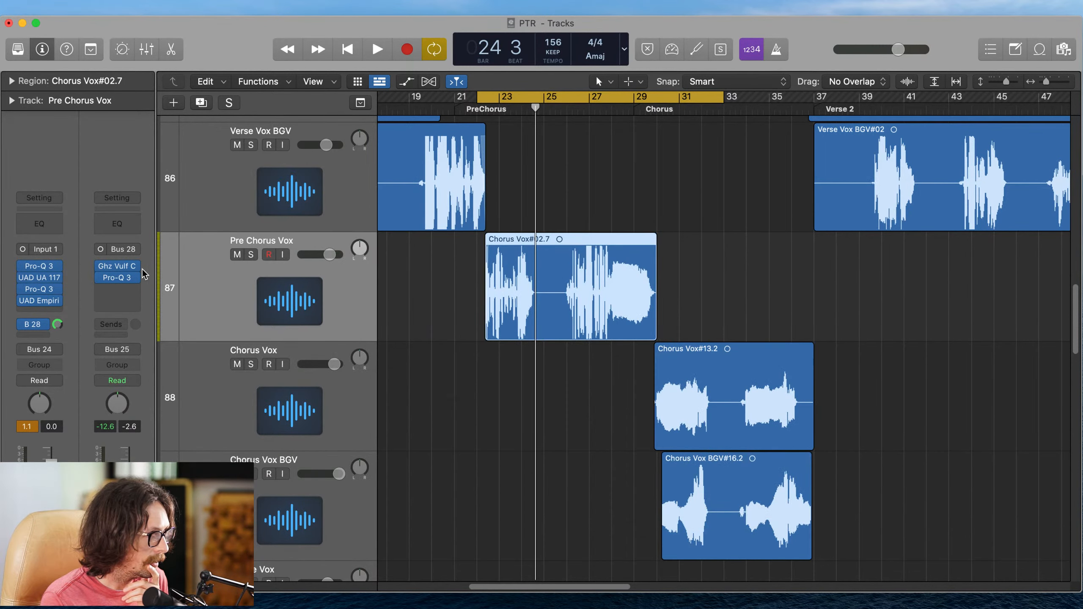
- Replace the Distressor on Pre Chorus Vox with Slate Digital's Virtual Mix Rack
left_click(54, 301)
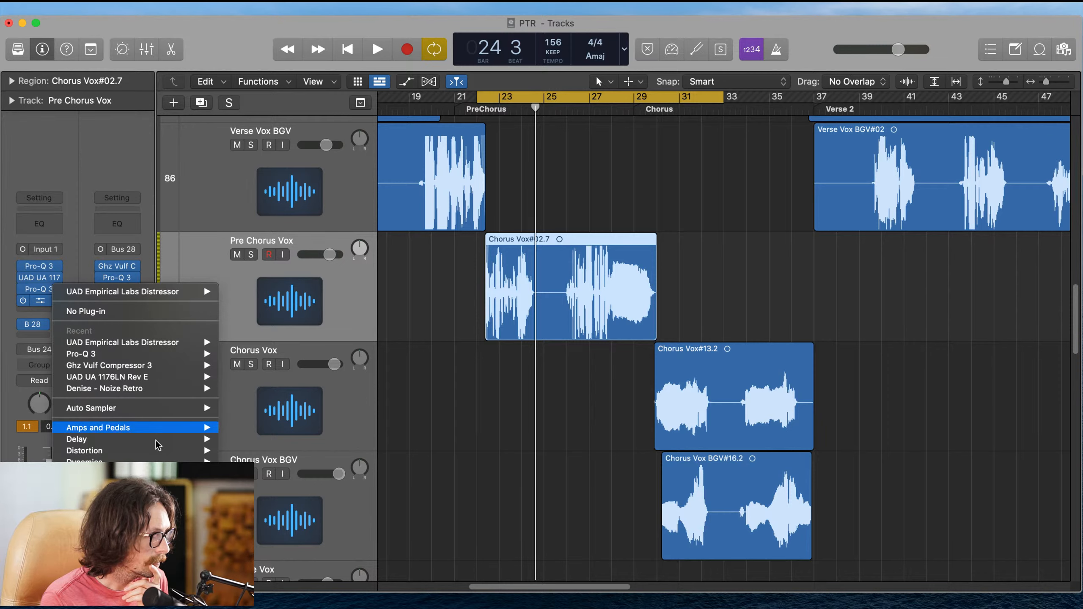
mouse_move(197, 595)
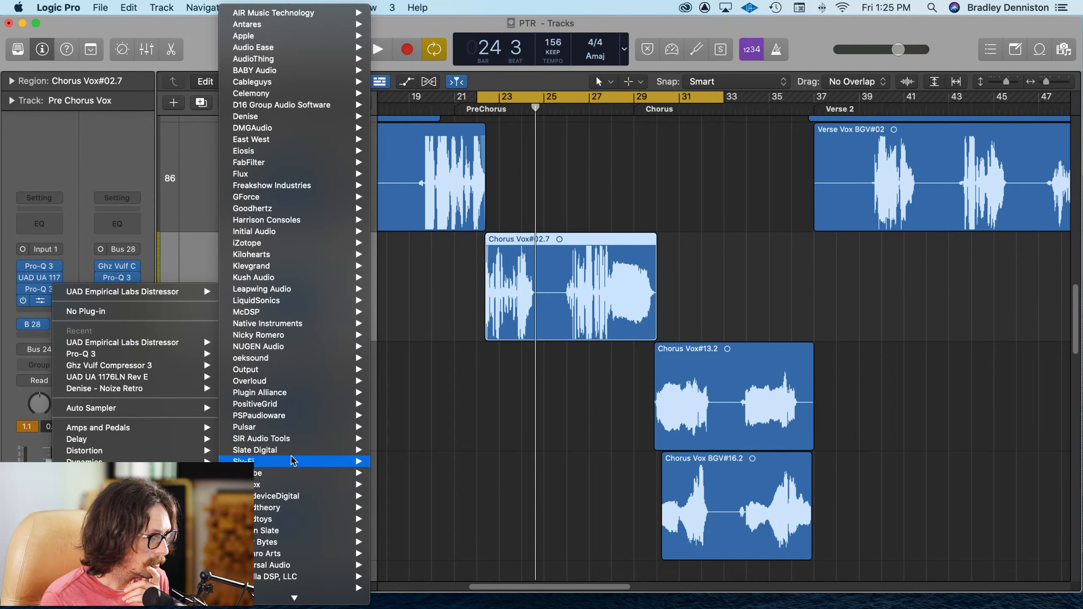
mouse_move(294, 450)
mouse_move(469, 478)
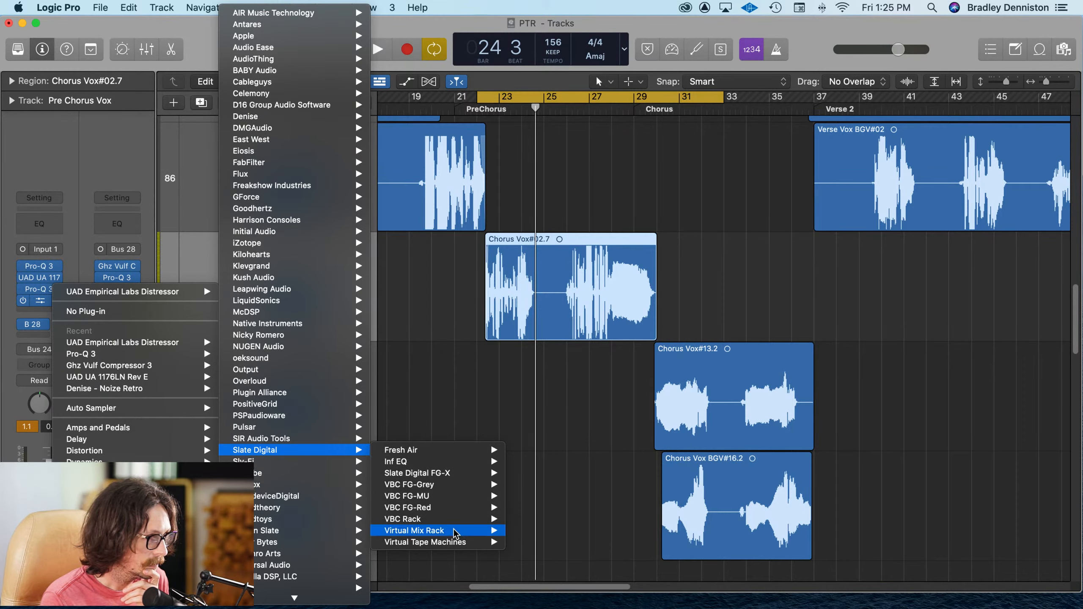
key("Escape")
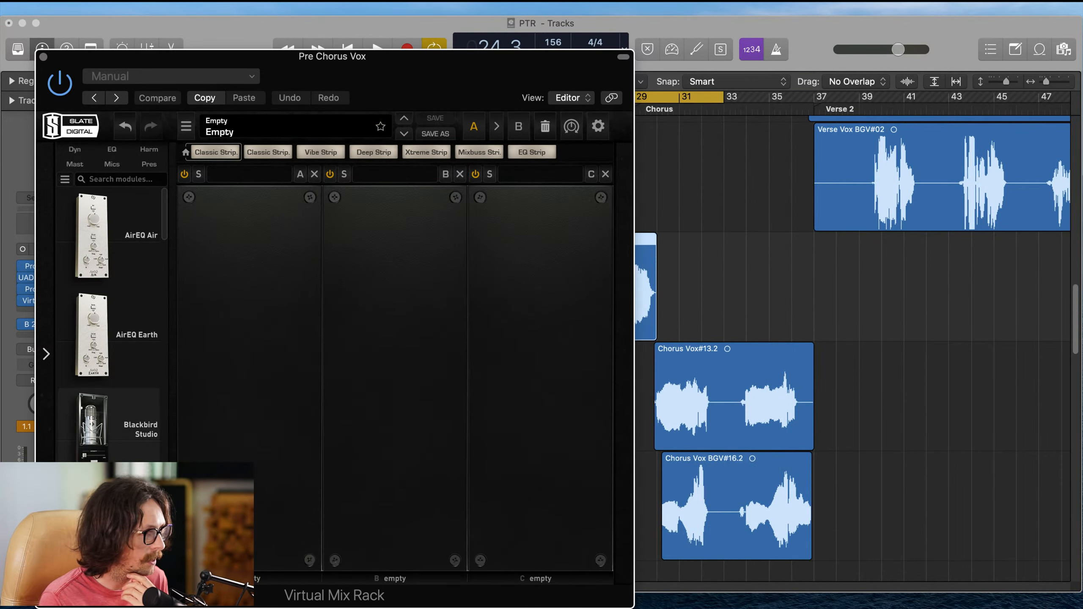
- Load the FG-Stress compressor module into slot A of the empty Virtual Mix Rack
scroll(113, 419, "down", 5)
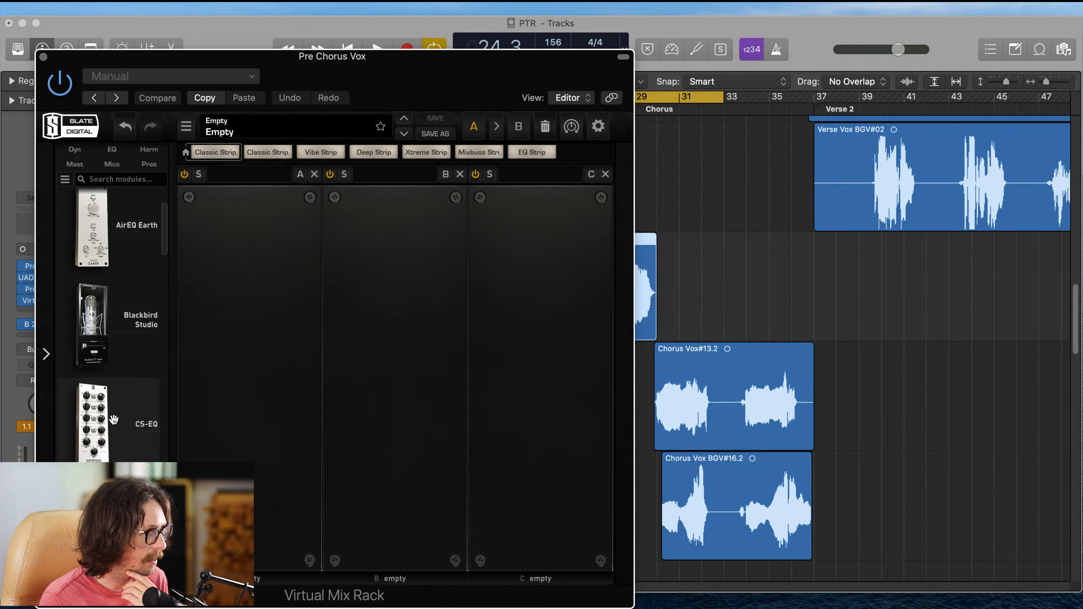
scroll(113, 419, "down", 10)
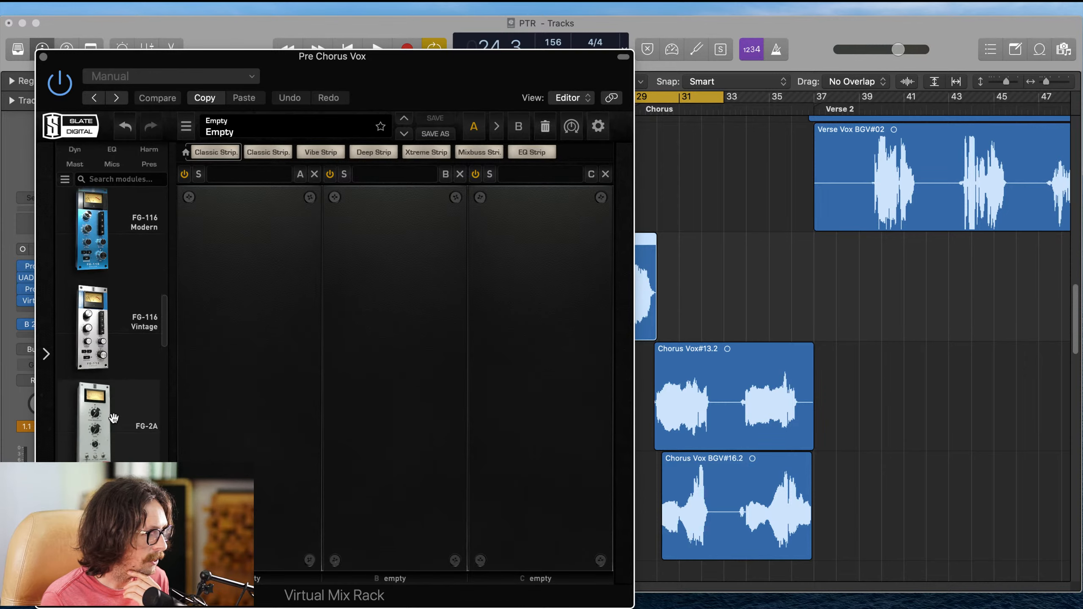
scroll(113, 419, "down", 8)
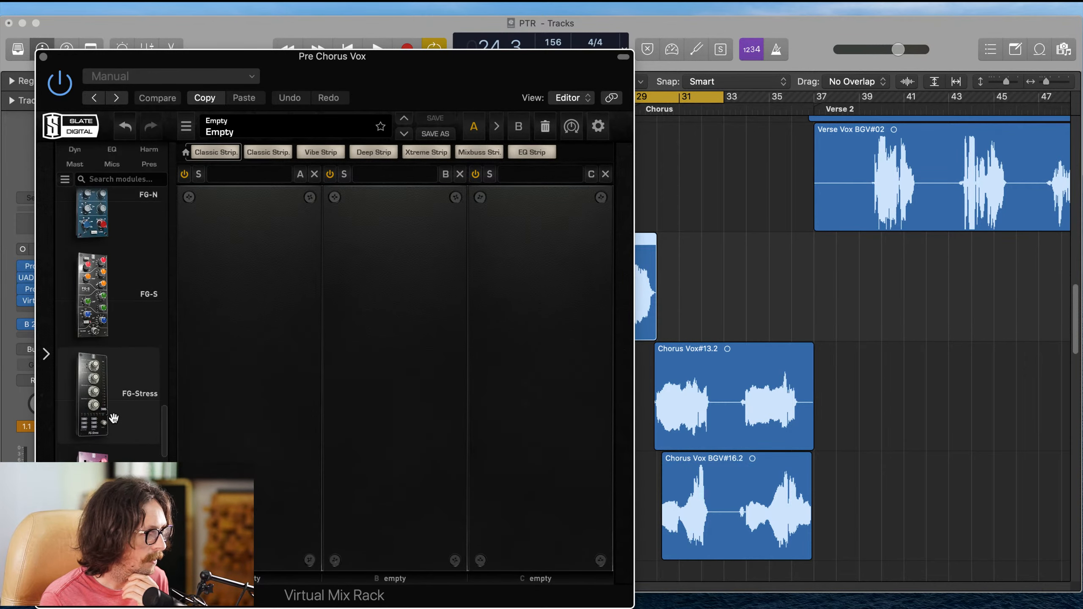
left_click_drag(89, 346, 279, 328)
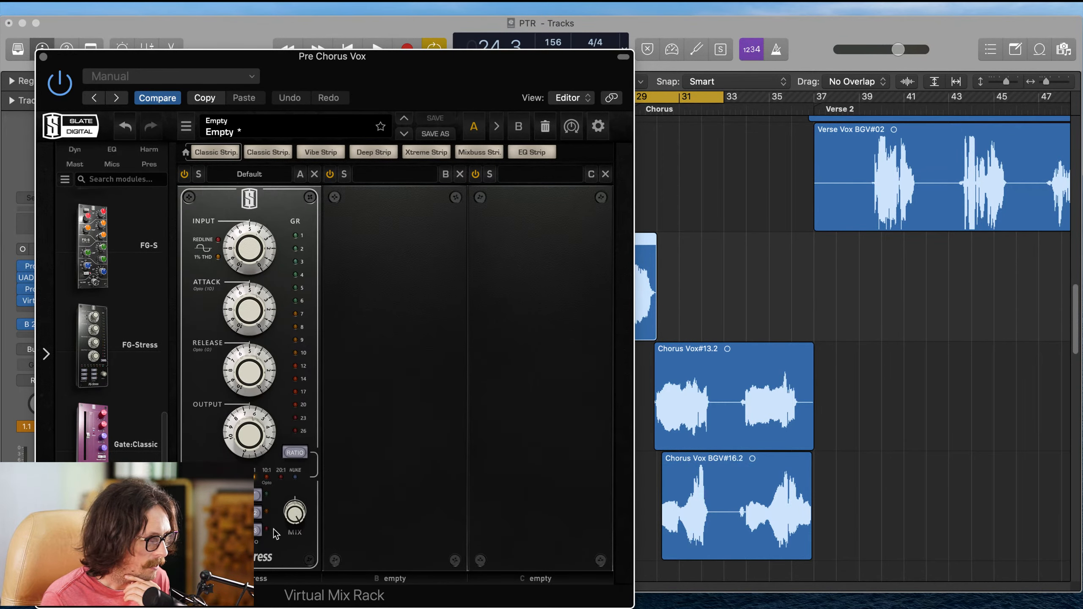
scroll(165, 503, "down", 1)
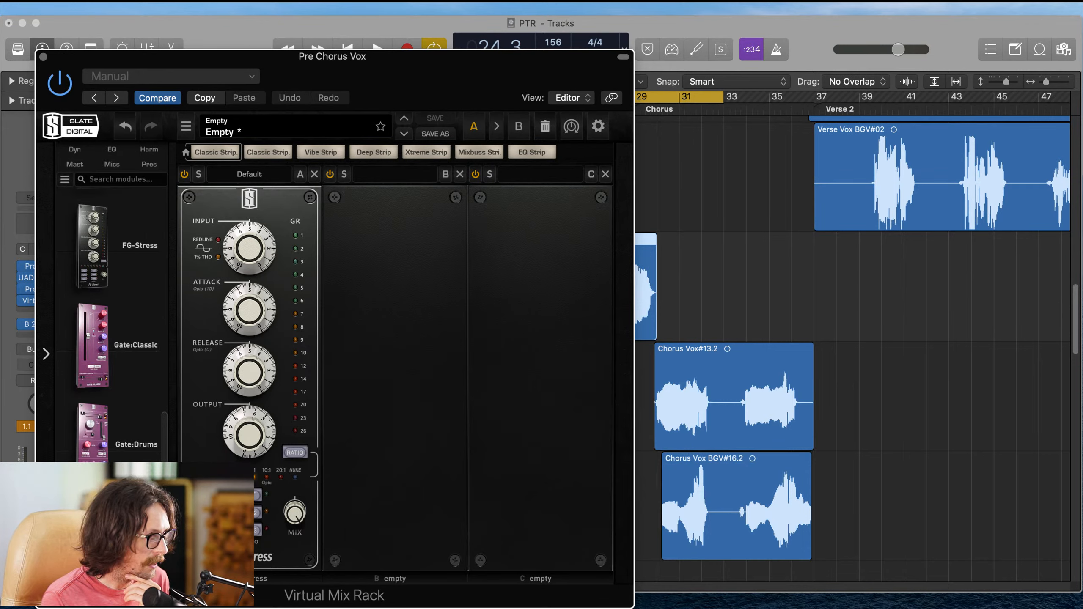
- Play the pre-chorus and adjust the FG-Stress input, release and output, bringing the output to 7.10
left_click(212, 495)
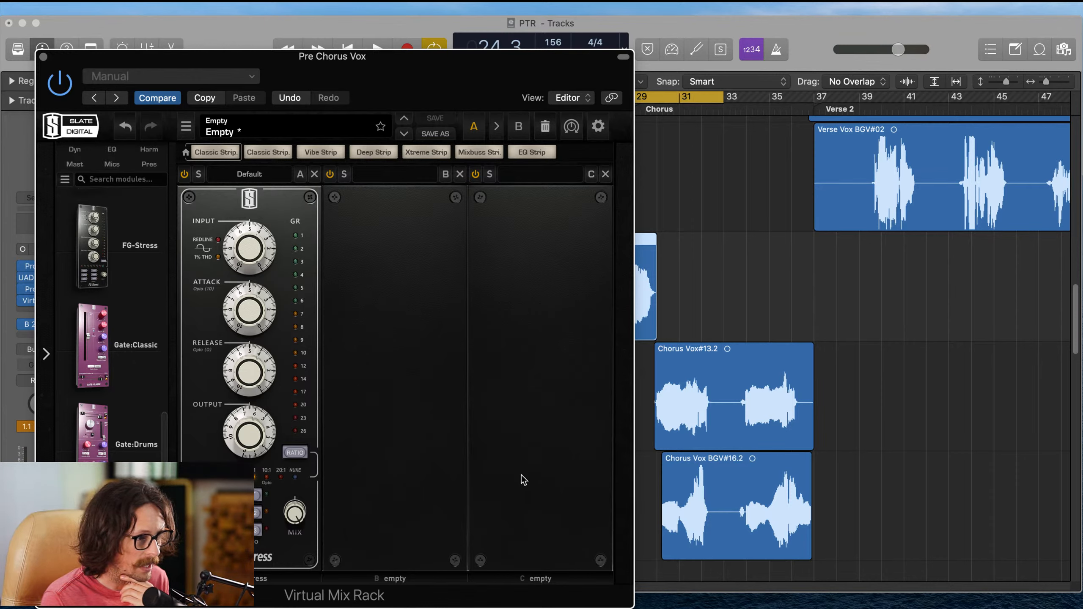
left_click(784, 128)
left_click(378, 95)
key("space")
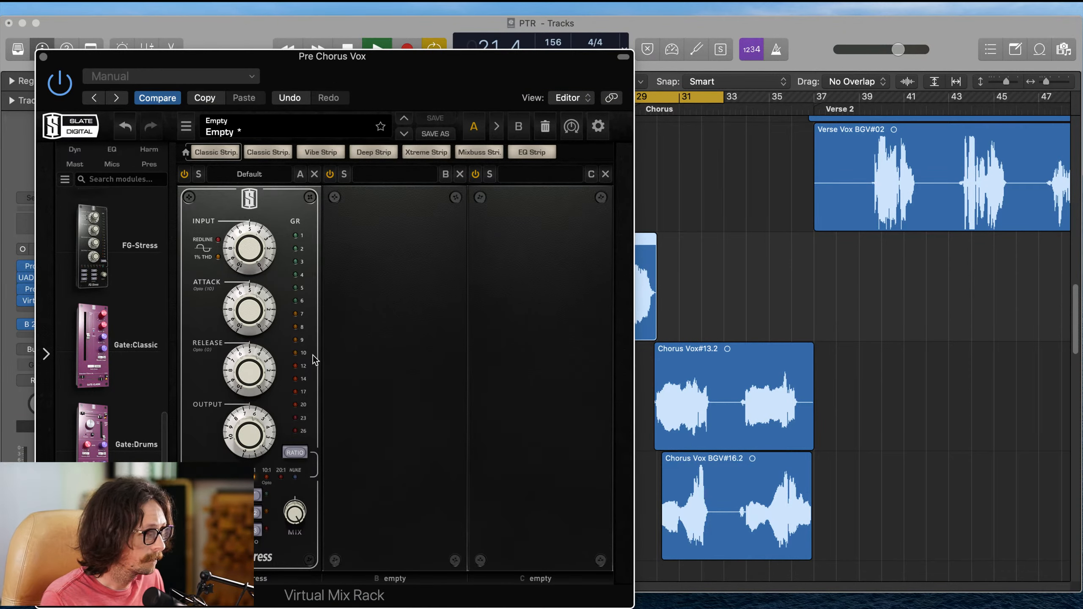
left_click_drag(257, 259, 251, 298)
left_click_drag(252, 370, 258, 437)
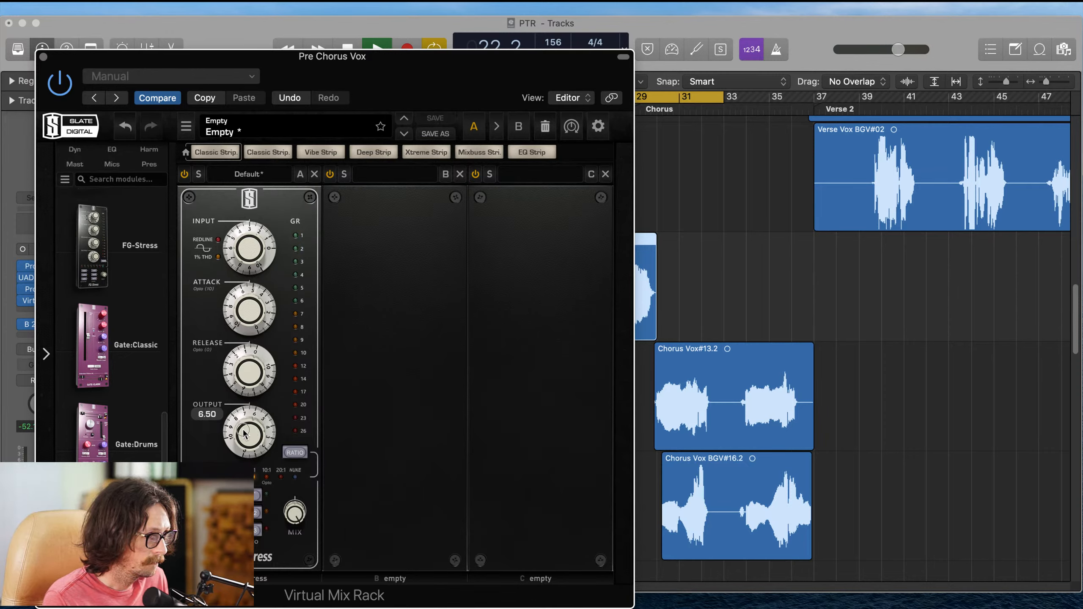
left_click_drag(245, 434, 250, 450)
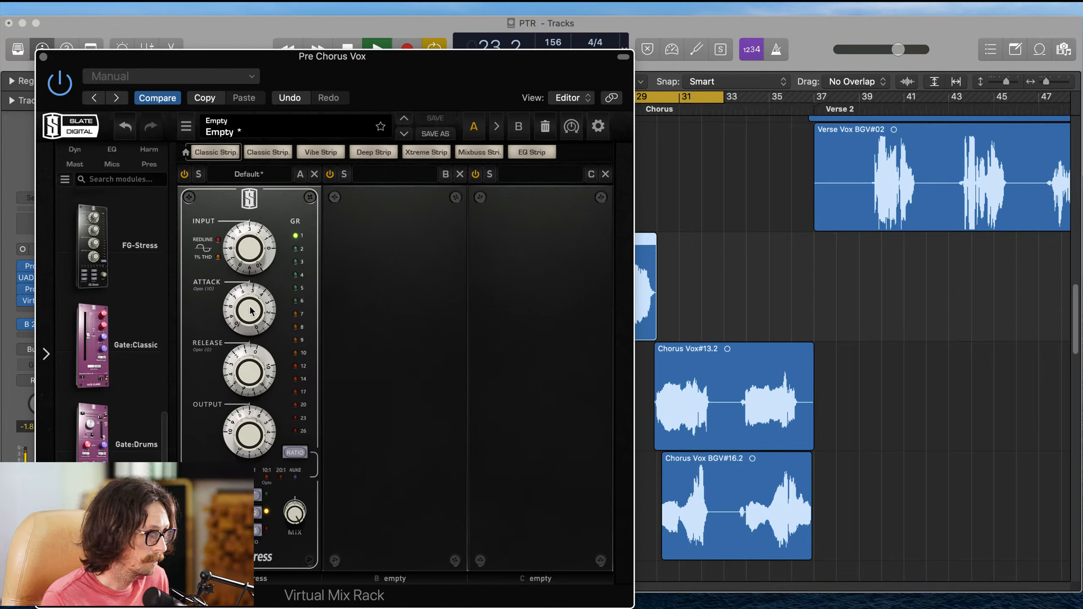
left_click_drag(250, 415, 250, 413)
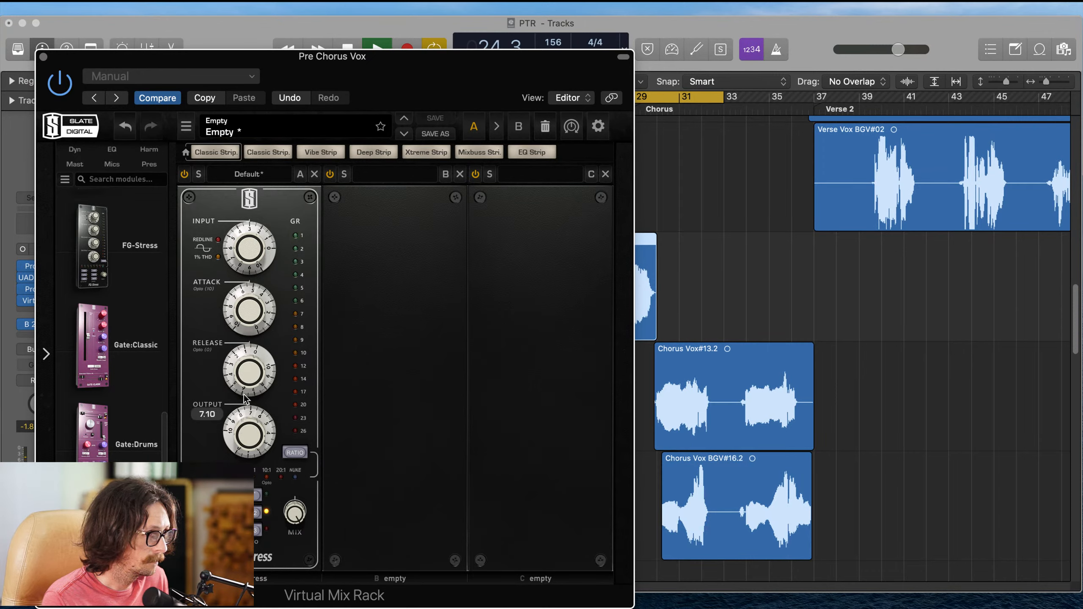
- Set the FG-Stress release to 0.60 and its attack to 6.30 while the pre-chorus vocal plays
key("space")
key("space")
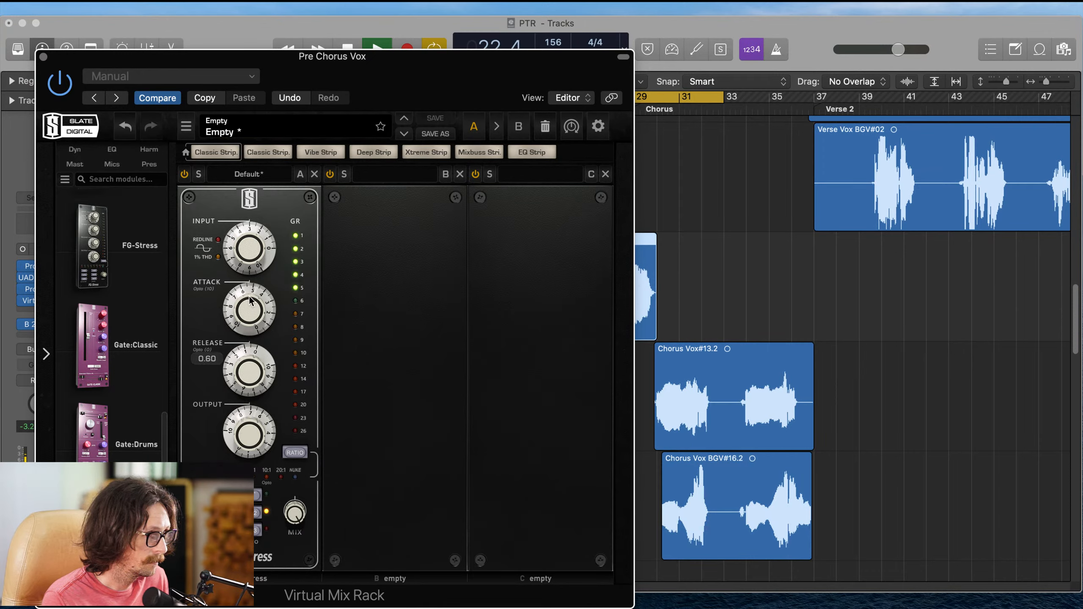
mouse_move(250, 300)
left_mouse_down()
mouse_move(252, 327)
mouse_move(254, 293)
left_mouse_up()
key("space")
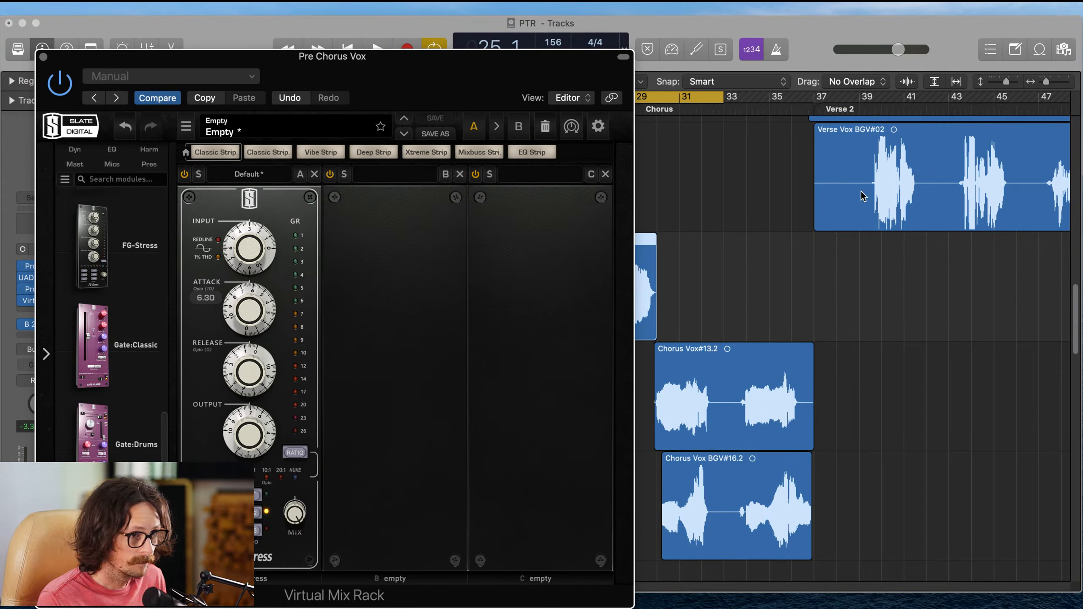
key("super+w")
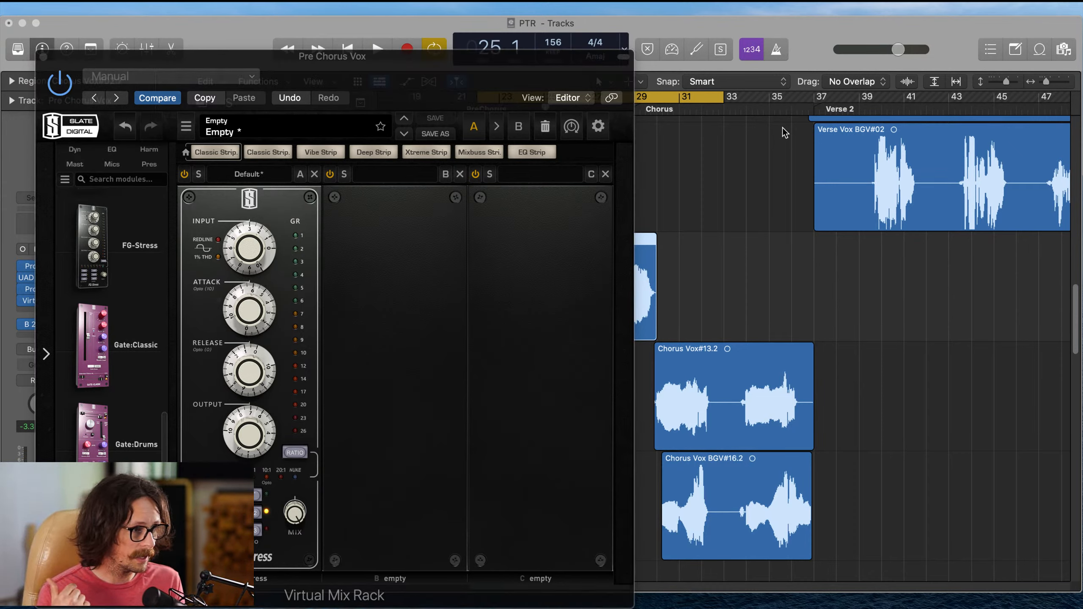
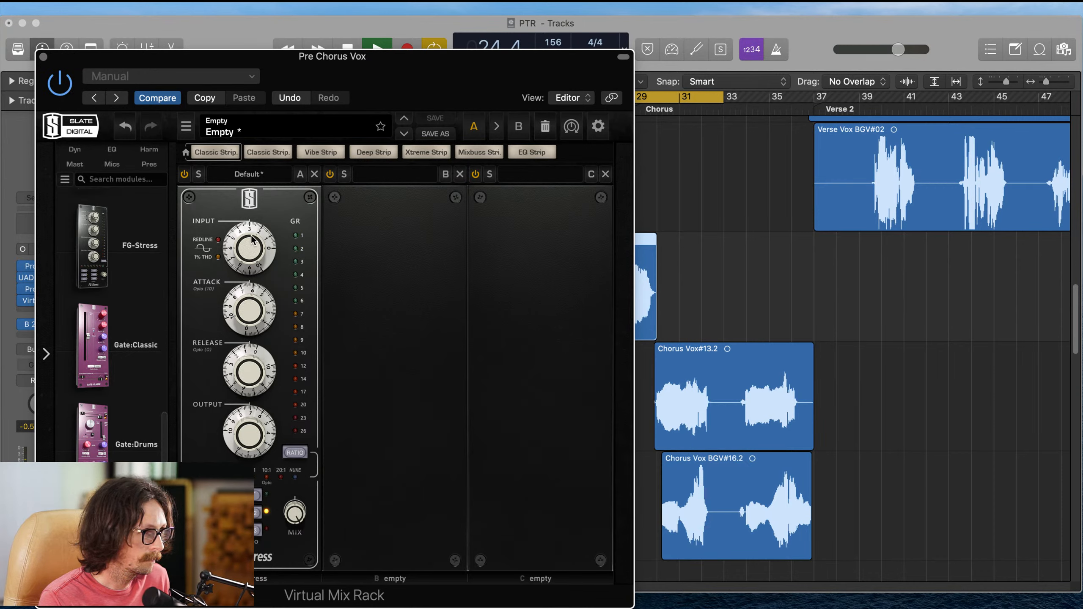
- Fine-tune the FG-Stress input during playback and close the Virtual Mix Rack window
left_click_drag(252, 246, 248, 232)
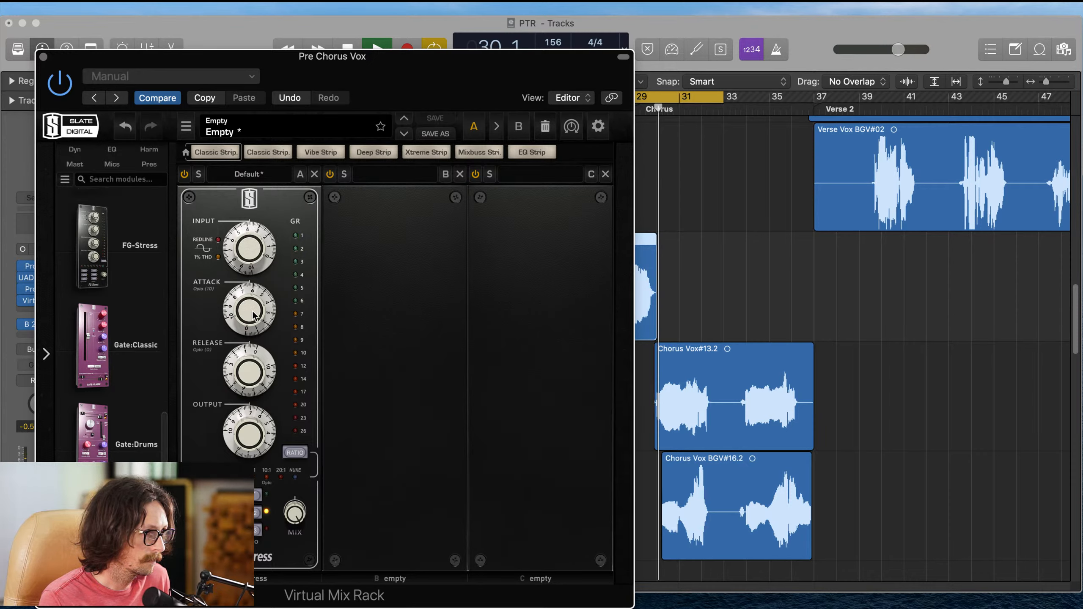
key("space")
left_click(44, 57)
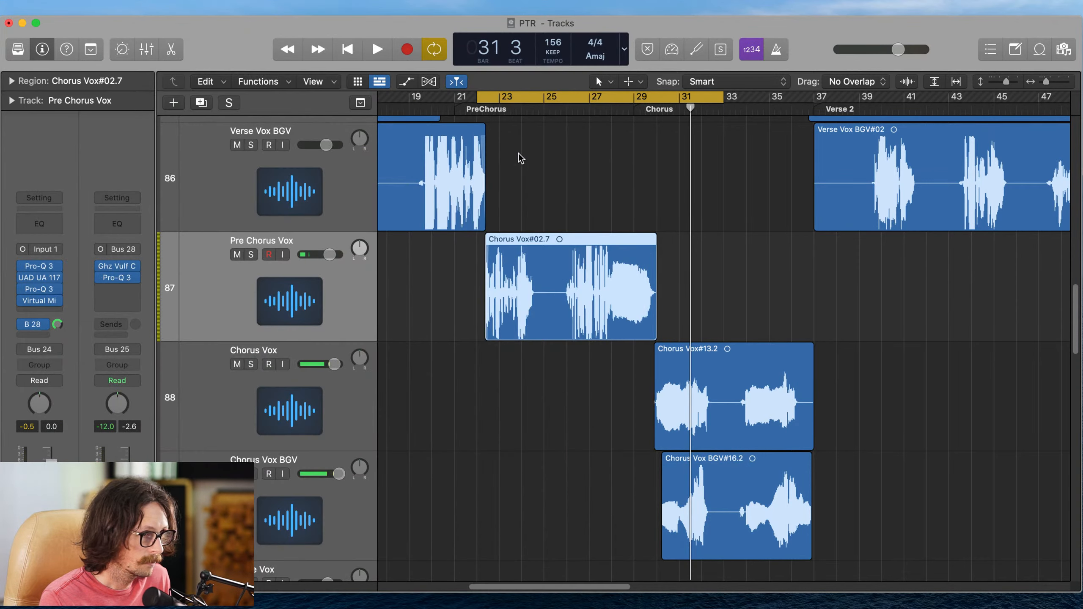
- Set the cycle range to bars 23 through 31 and audition the pre-chorus vocal
left_click(498, 99)
left_click_drag(498, 99, 683, 118)
key("space")
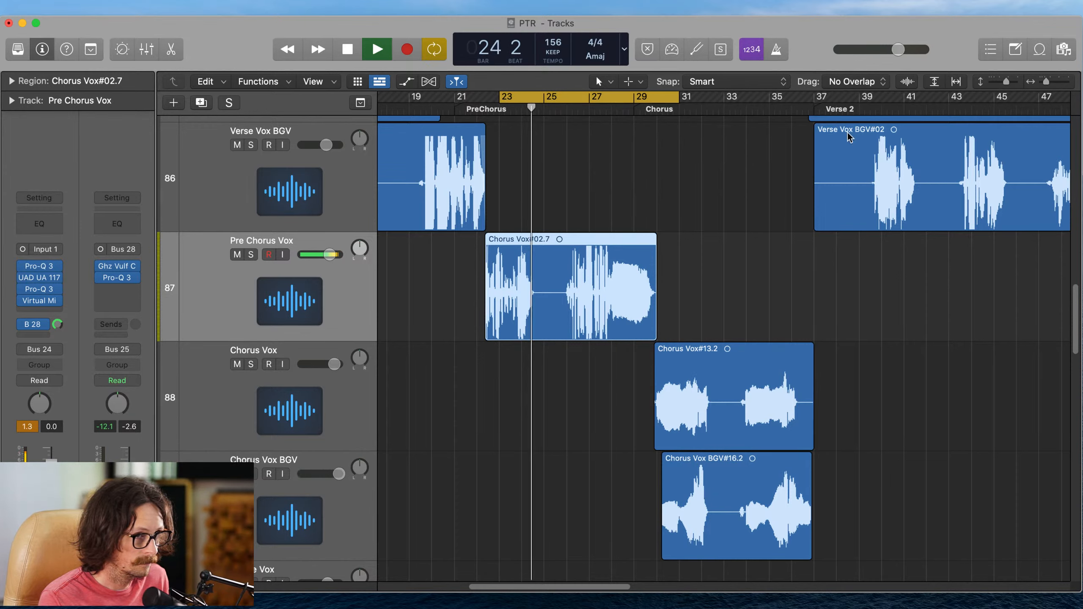
key("space")
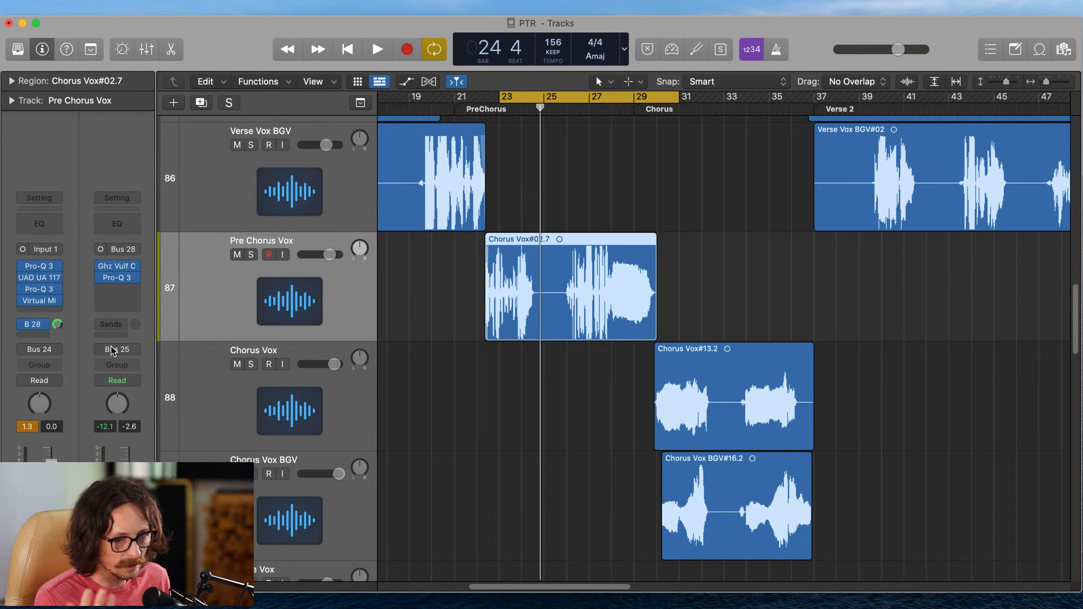
- Load the Revival module into slot B of the Virtual Mix Rack on Pre Chorus Vox
left_click(41, 302)
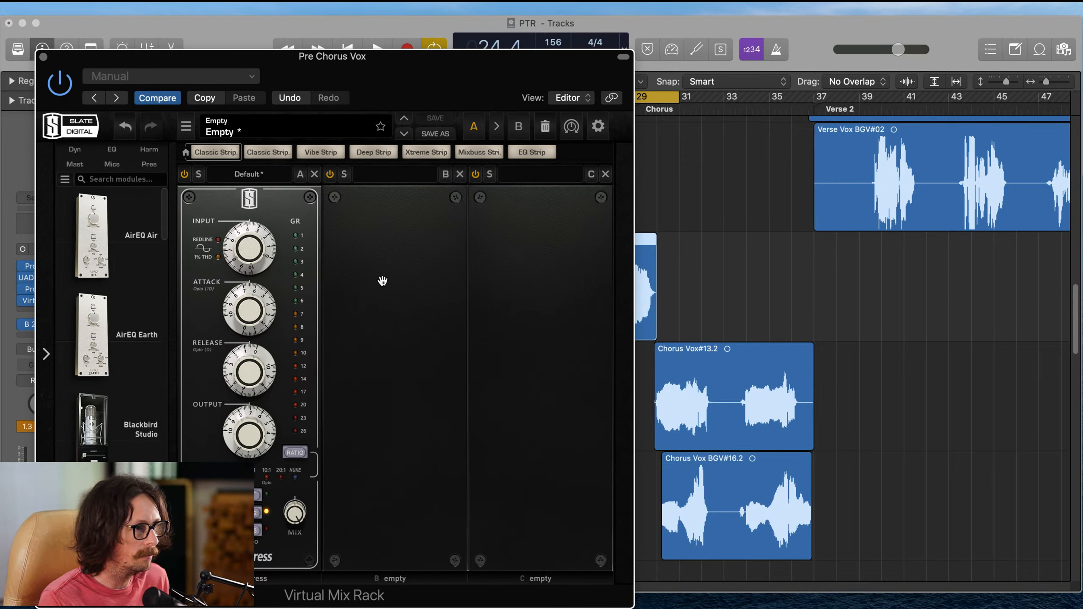
scroll(112, 424, "down", 5)
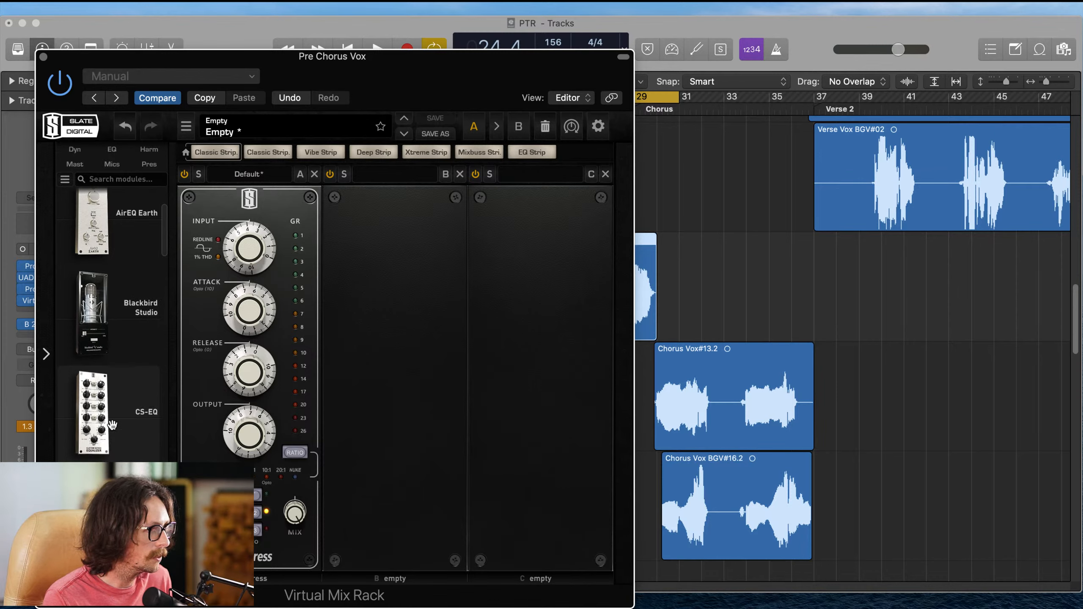
scroll(111, 424, "down", 10)
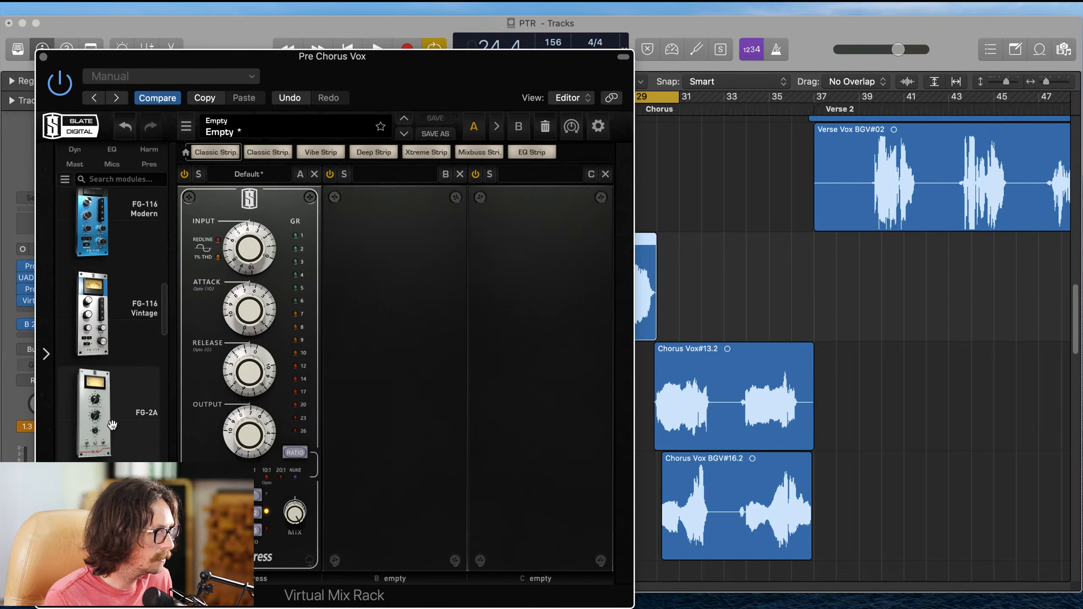
scroll(112, 424, "down", 8)
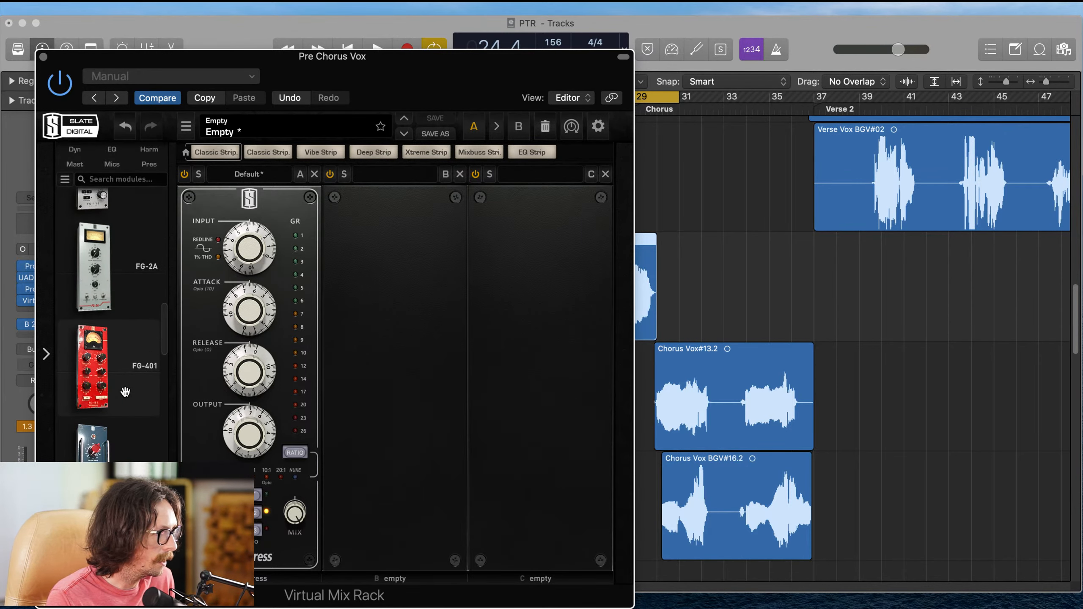
scroll(125, 391, "down", 10)
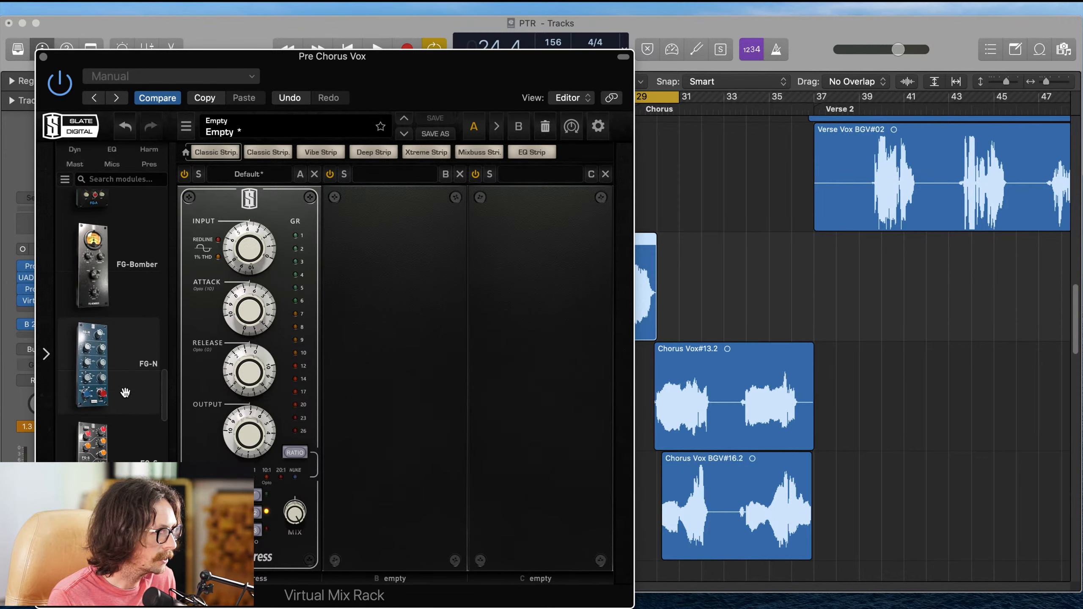
scroll(124, 392, "down", 3)
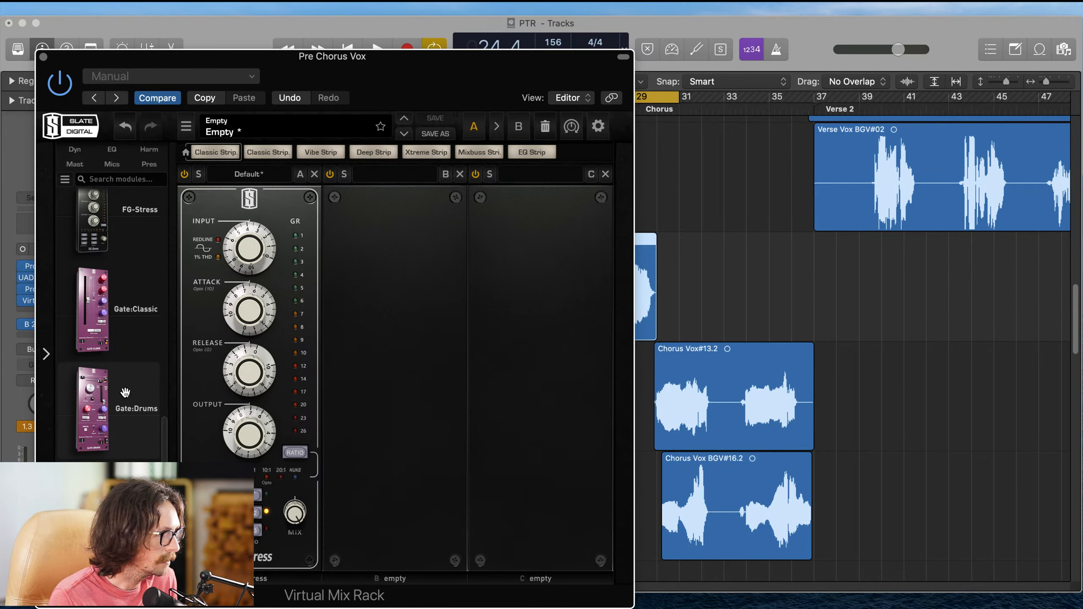
scroll(125, 392, "down", 10)
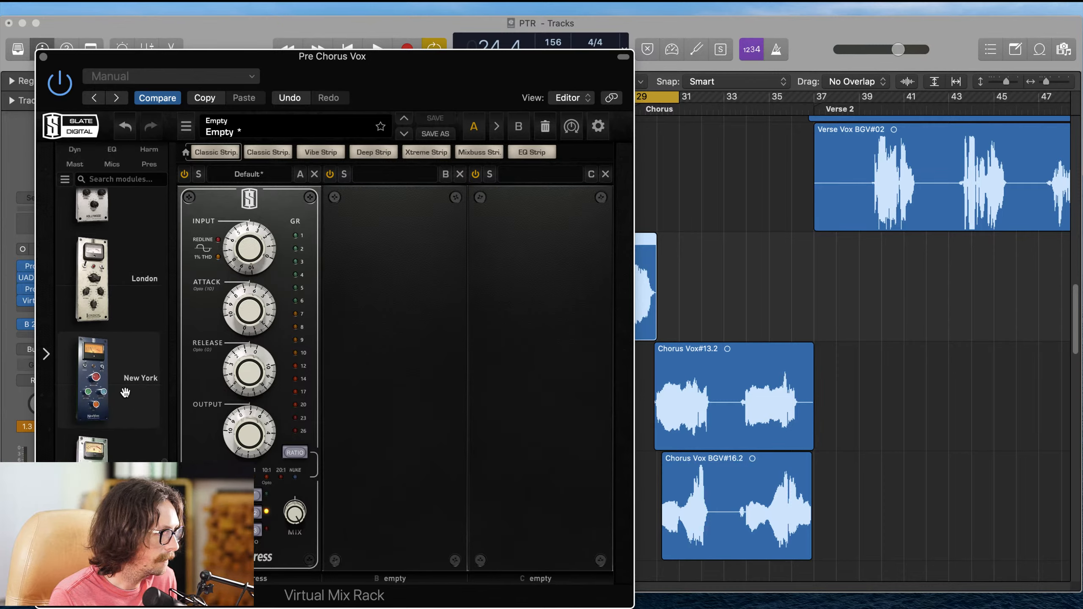
scroll(125, 392, "down", 5)
left_click_drag(107, 403, 389, 310)
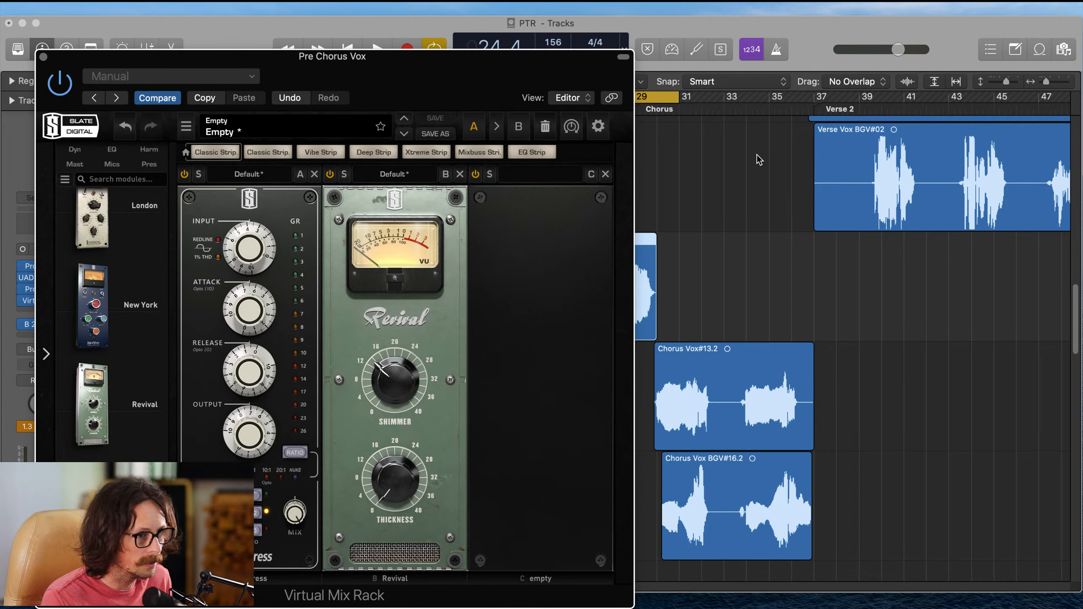
- Loop the pre-chorus and set Revival's Shimmer to 13.8
key("super+w")
key("space")
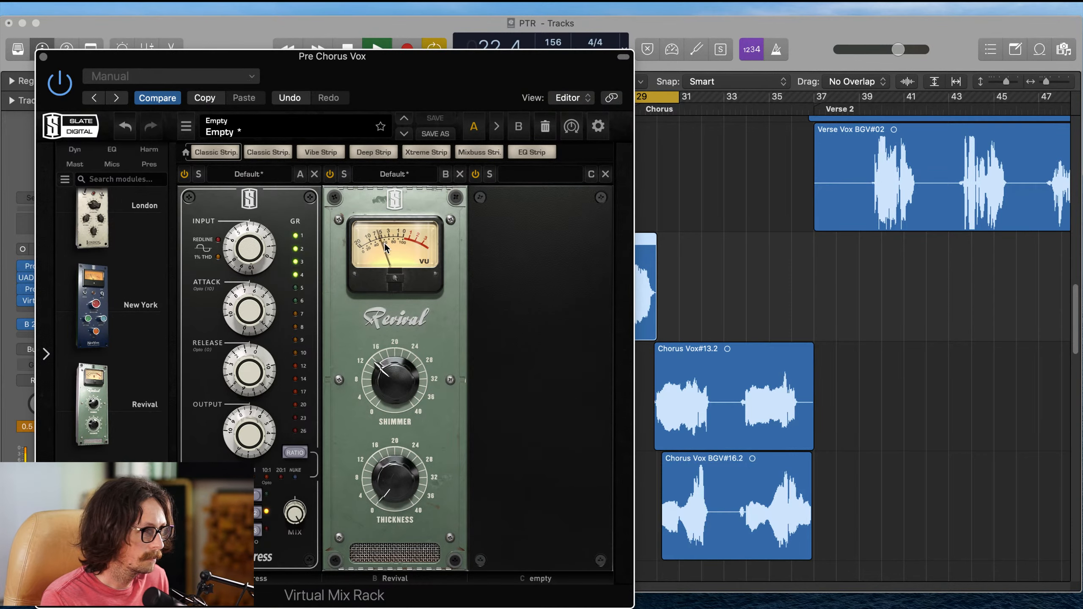
left_click_drag(385, 374, 386, 367)
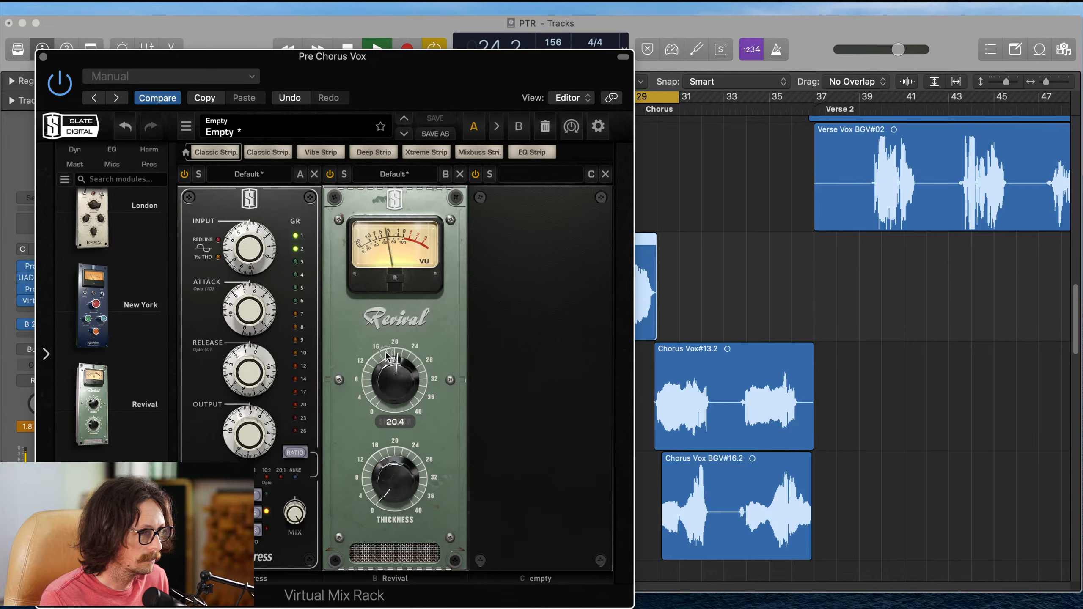
left_click_drag(386, 356, 384, 366)
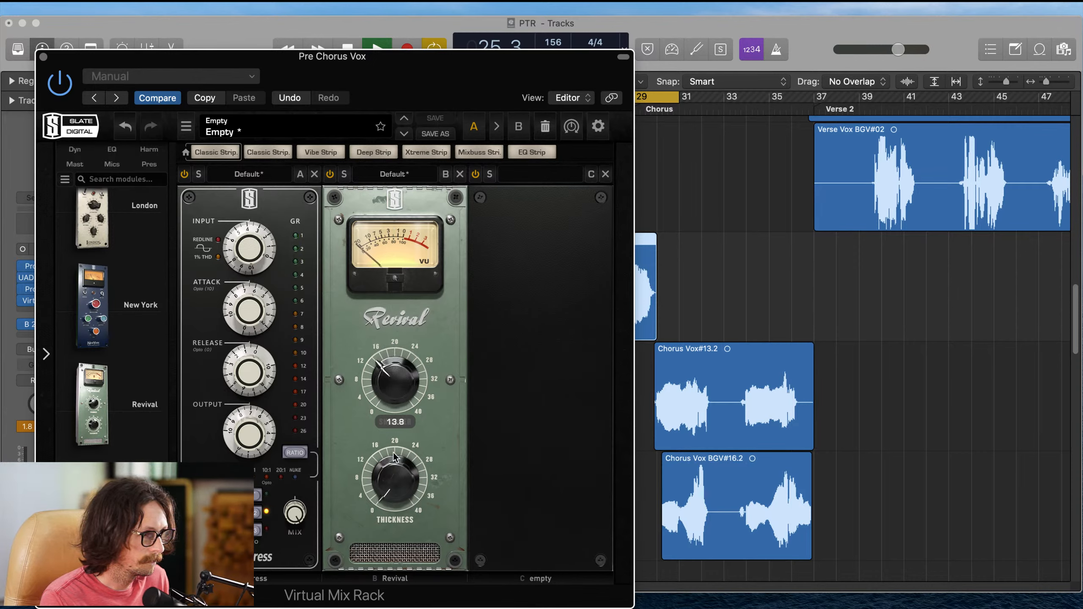
- Set Revival's Thickness to 6.60, check the Shimmer again, then close the Virtual Mix Rack and stop playback
left_click_drag(397, 469, 377, 546)
left_click_drag(392, 503, 394, 504)
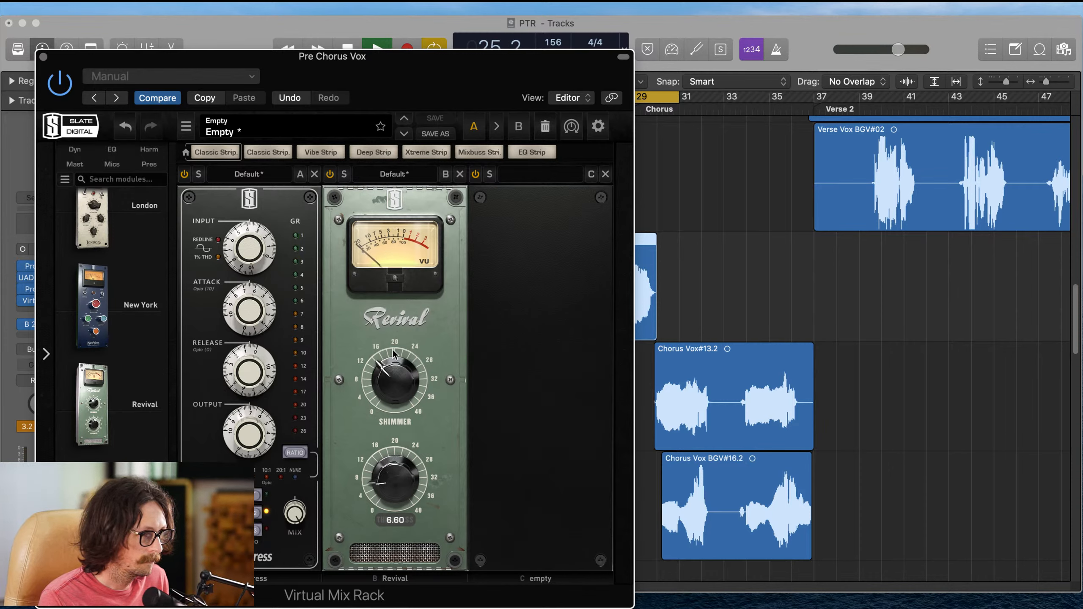
mouse_move(396, 375)
left_mouse_down()
mouse_move(416, 339)
mouse_move(396, 379)
left_mouse_up()
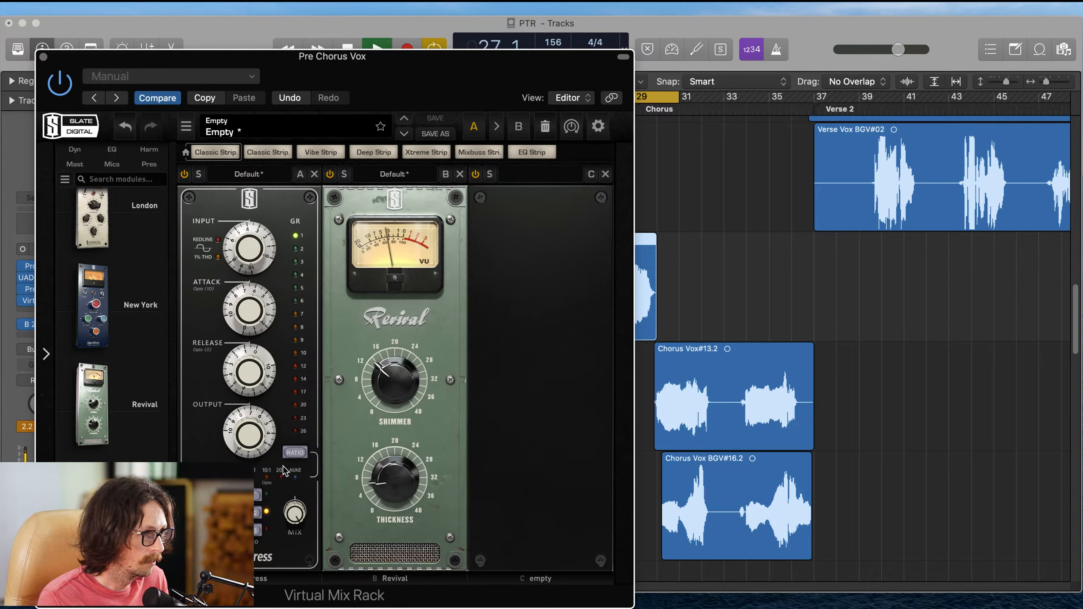
left_click(43, 57)
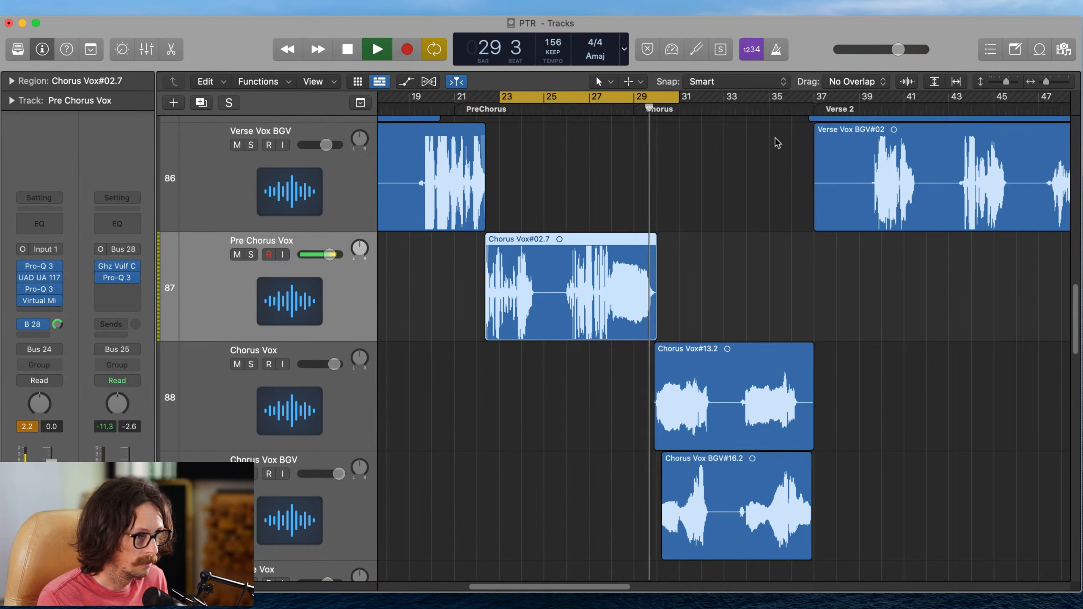
key("space")
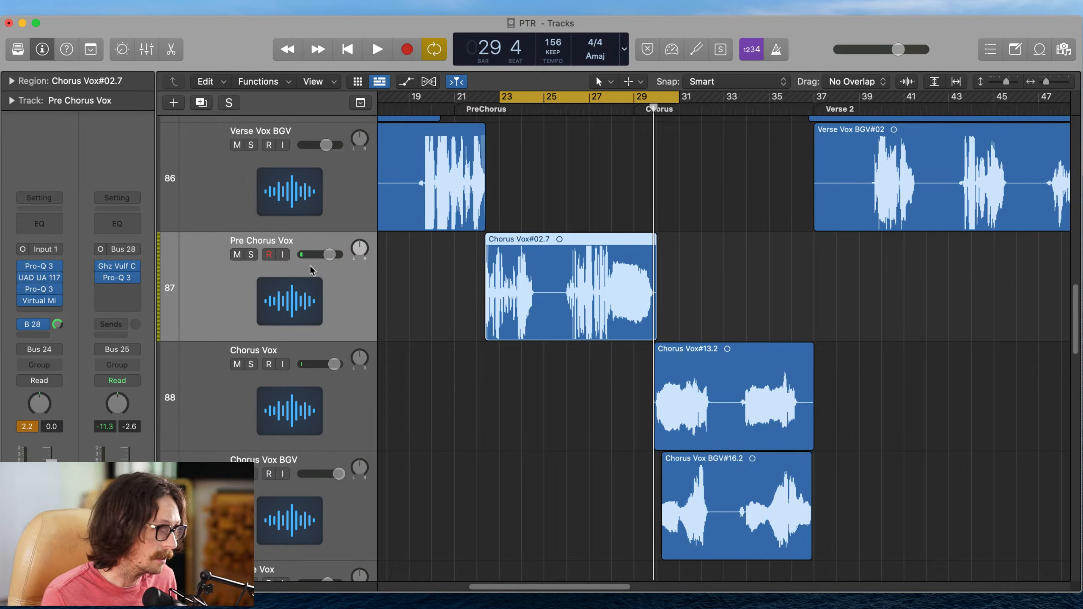
- Bypass all four inserts and the Bus 28 send on Pre Chorus Vox and listen to the unprocessed vocal
mouse_move(20, 272)
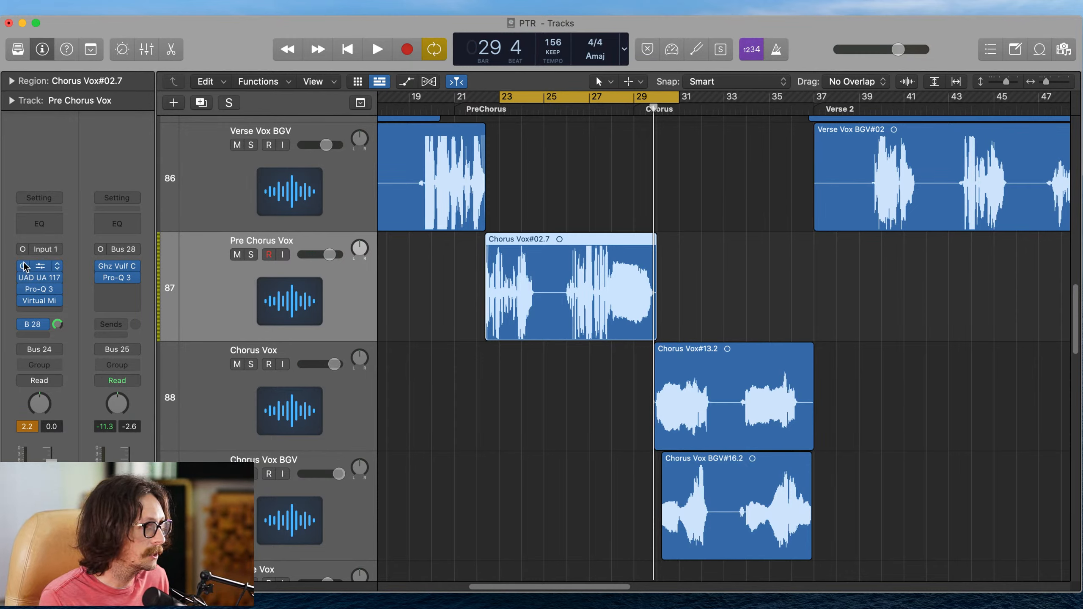
left_click_drag(23, 267, 20, 303)
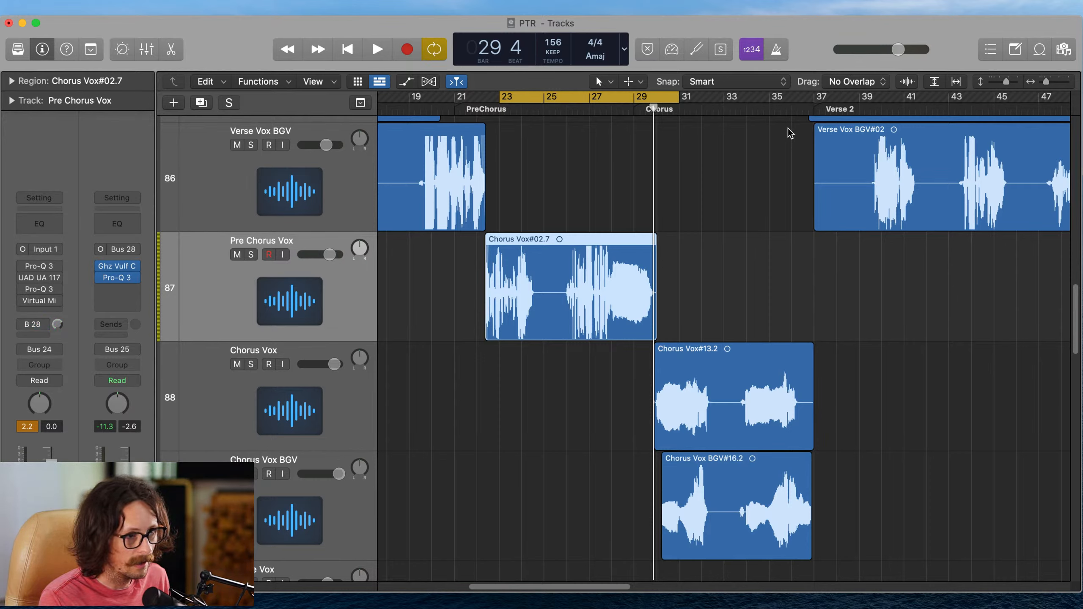
left_click(519, 141)
key("space")
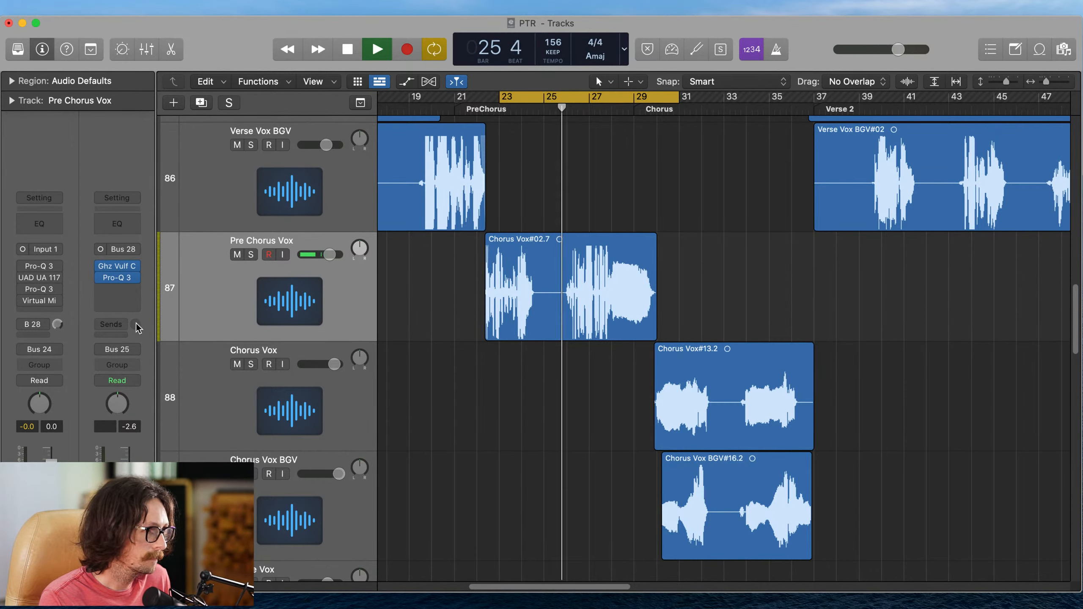
- Re-enable every insert and the Bus 28 send on Pre Chorus Vox, replay the section and reset its peak level display
mouse_move(23, 267)
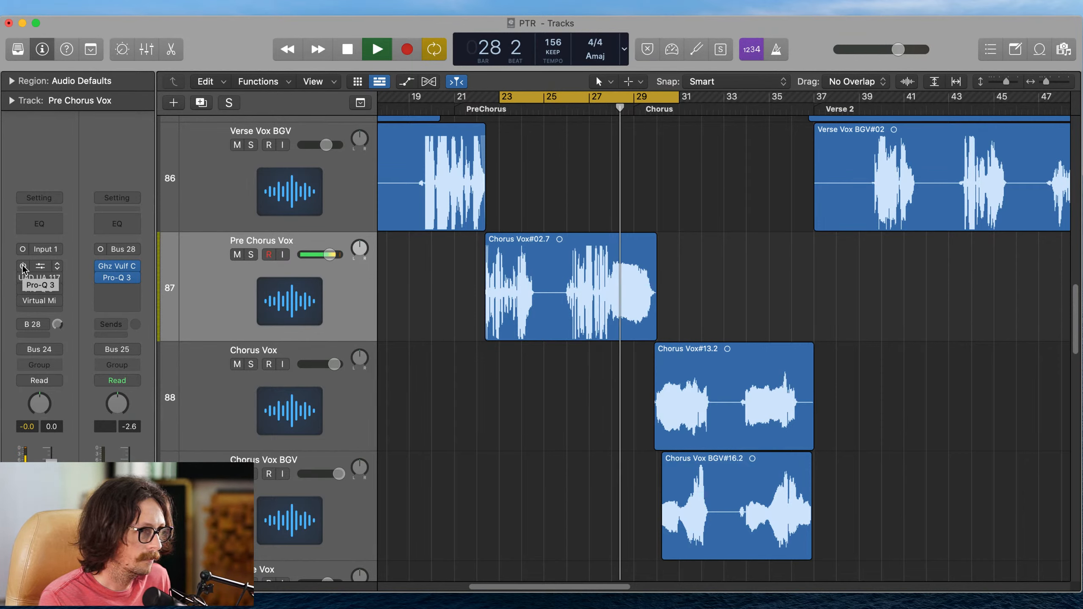
key("space")
left_click_drag(23, 265, 24, 334)
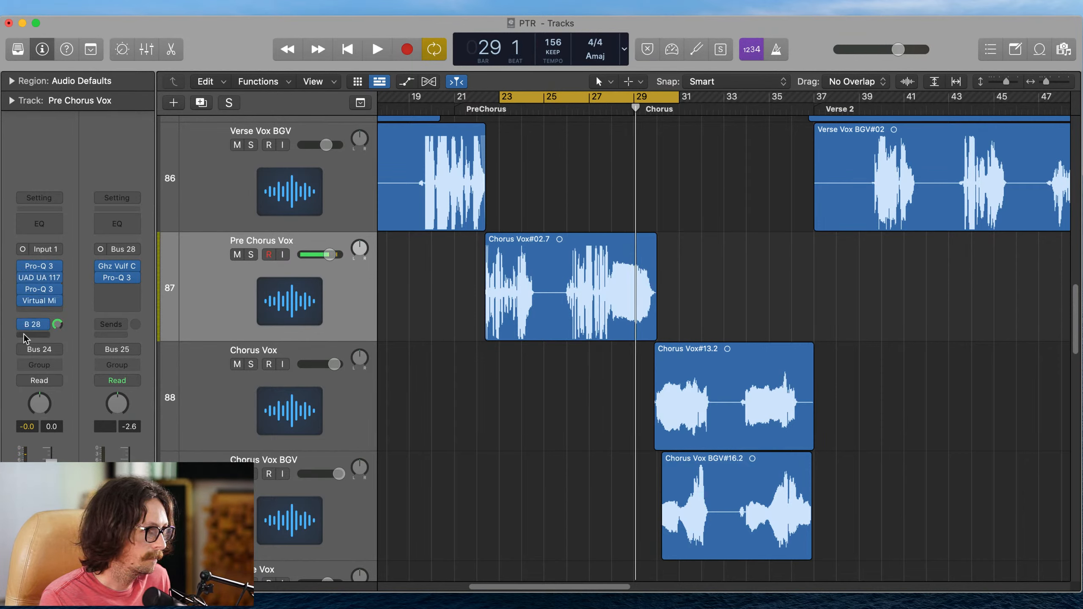
key("space")
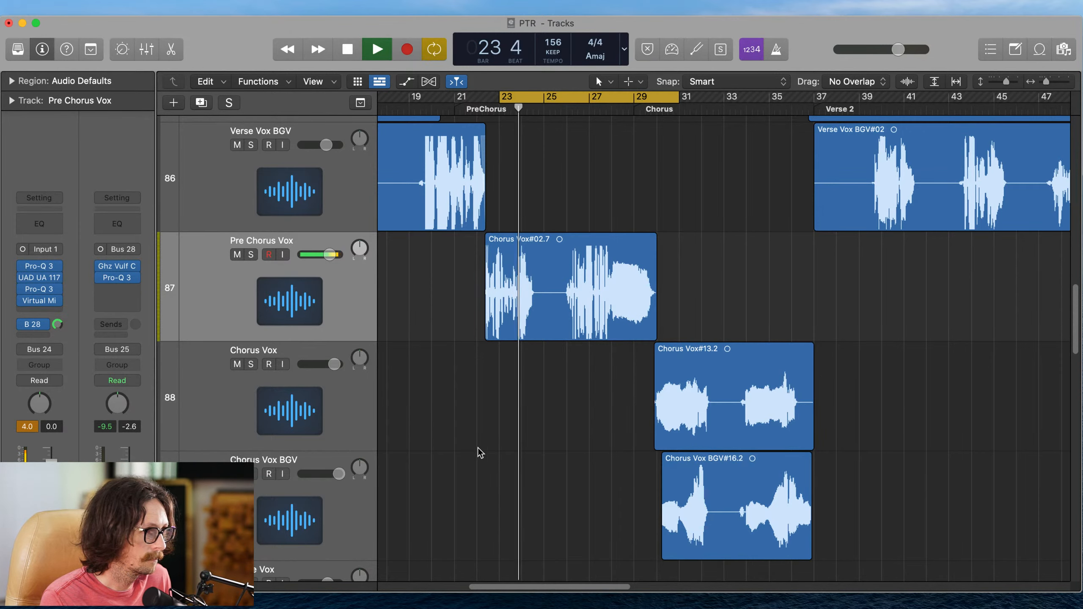
left_click(24, 427)
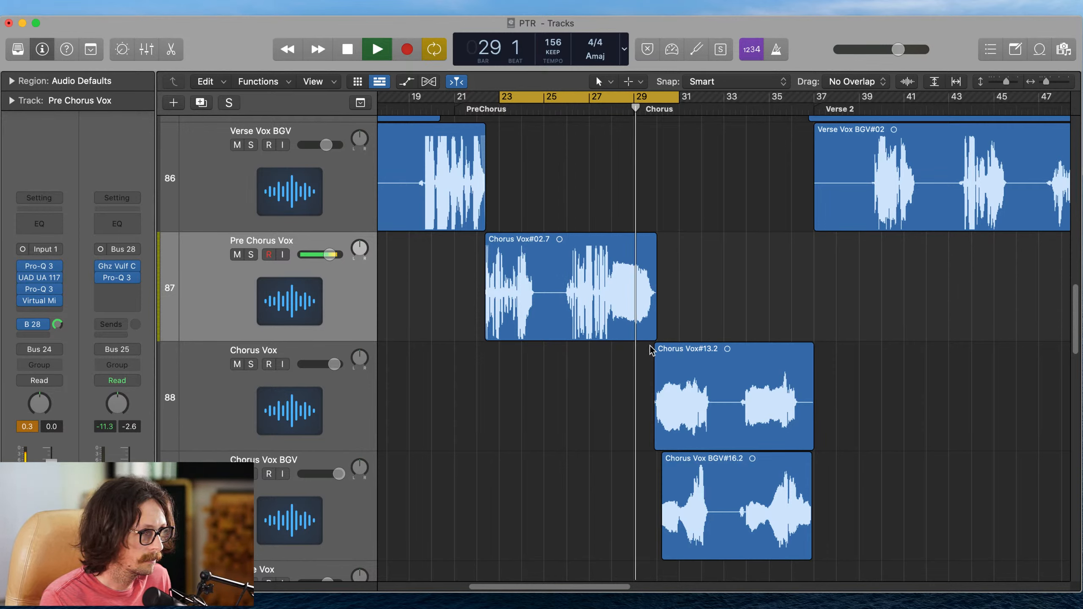
- Stop playback, lower Revival's Thickness slightly in the Virtual Mix Rack on Pre Chorus Vox, and close the plug-in
key("space")
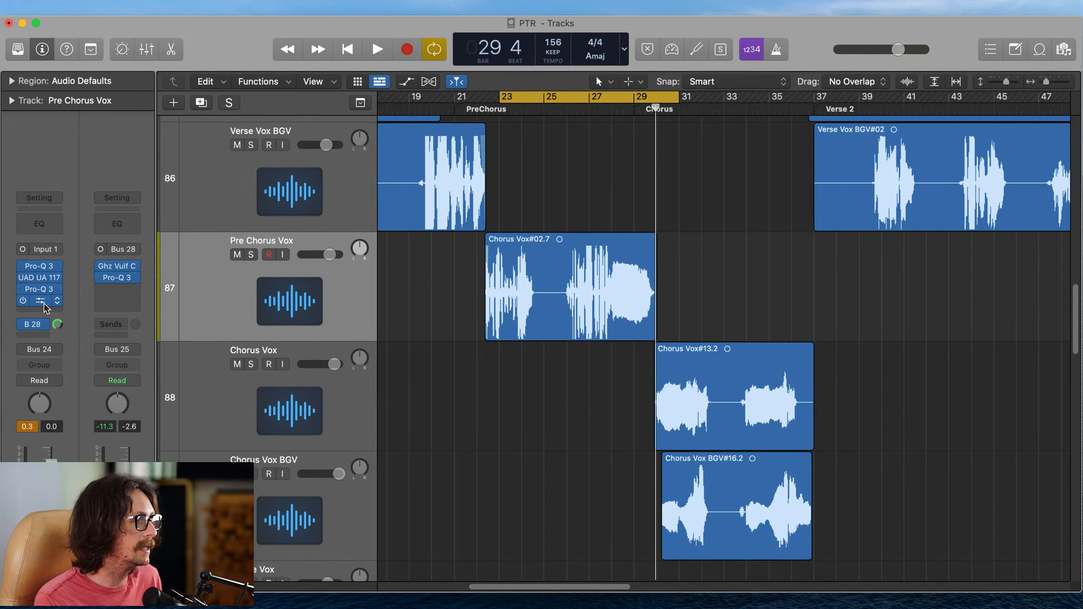
left_click(43, 301)
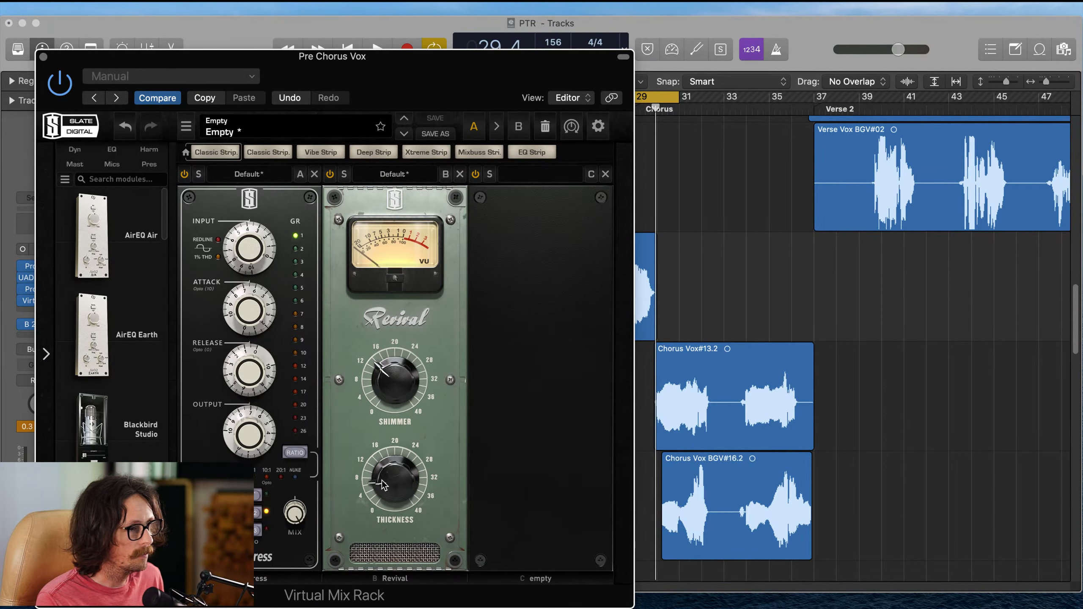
left_click_drag(383, 486, 381, 491)
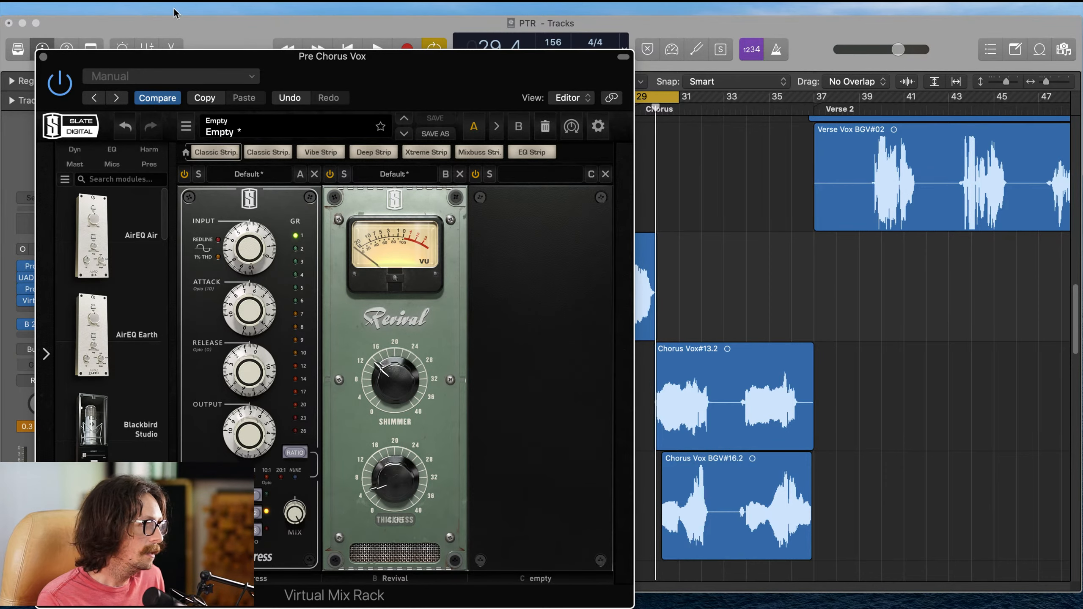
left_click(43, 56)
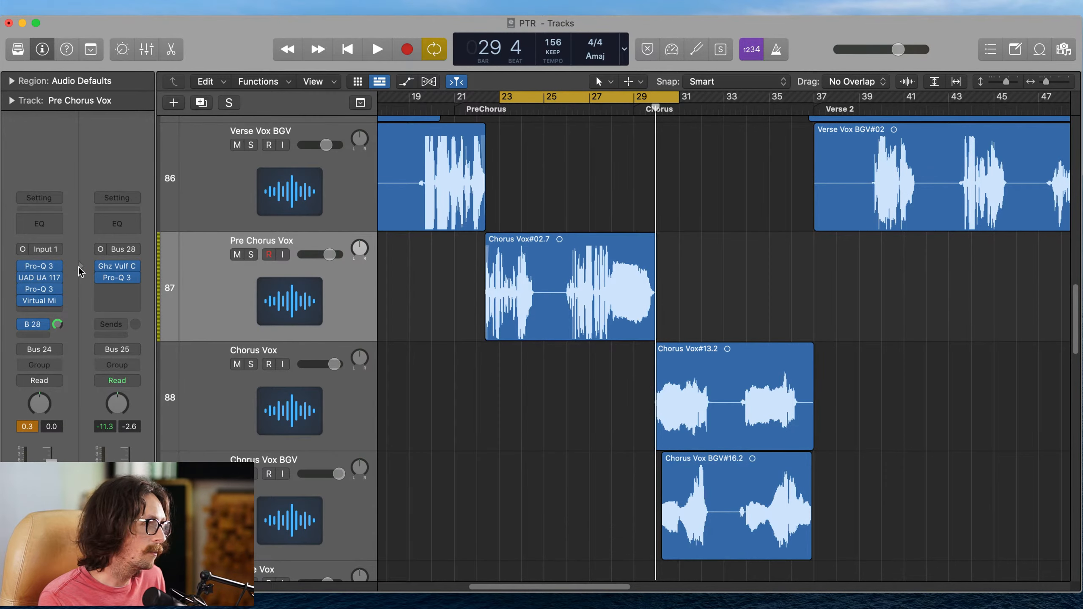
- Add a Bus 22 (Vox Wide) send to Pre Chorus Vox and set its level to about -8.7 dB while the pre-chorus plays
left_click(44, 334)
mouse_move(63, 352)
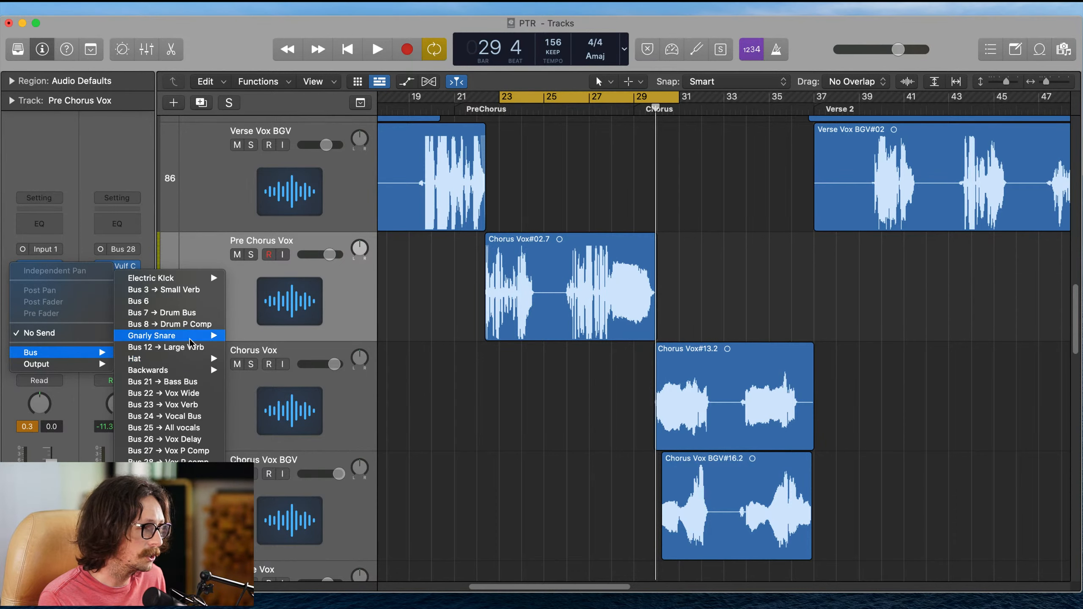
left_click(198, 393)
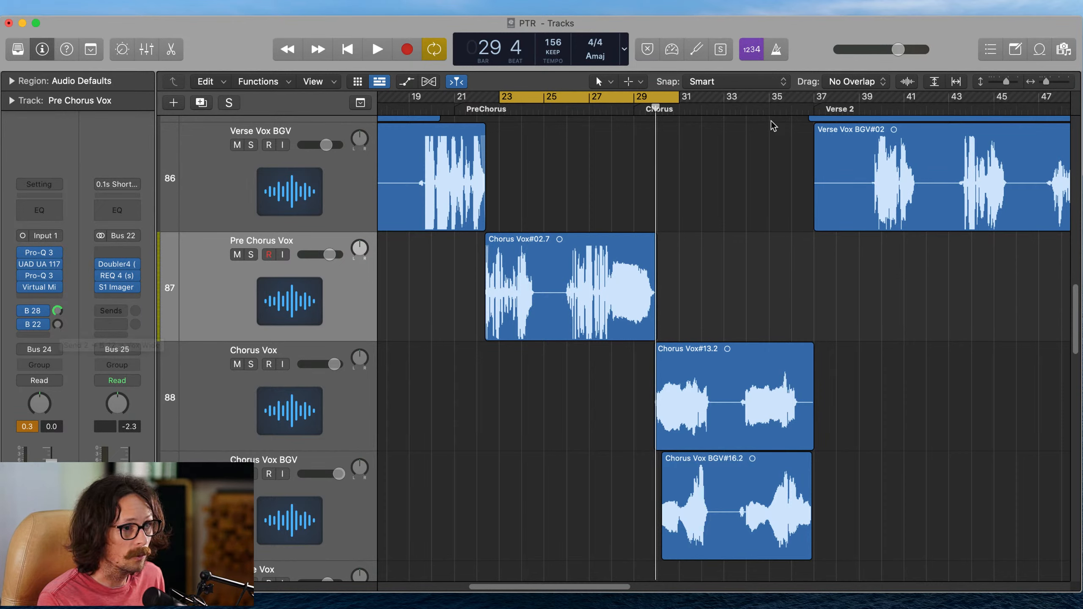
left_click(209, 334)
key("space")
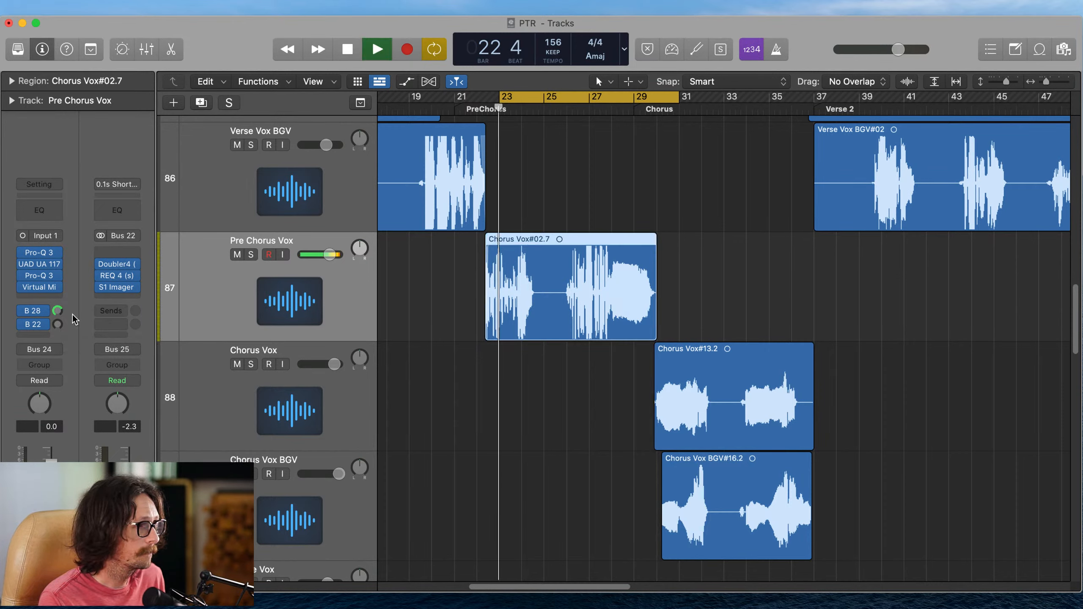
left_click_drag(57, 325, 58, 269)
left_click_drag(57, 324, 58, 327)
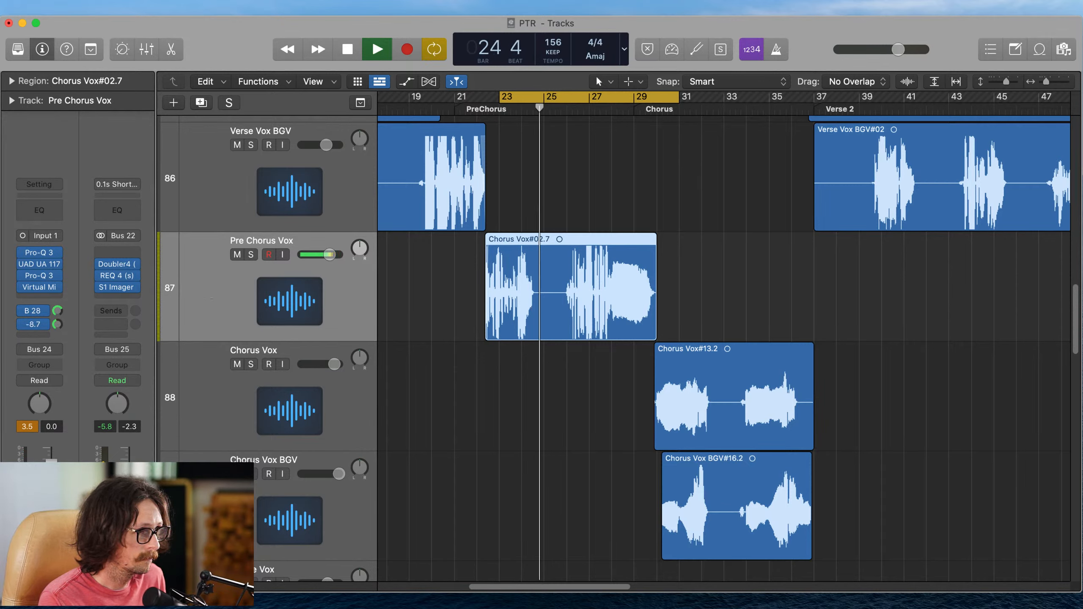
key("space")
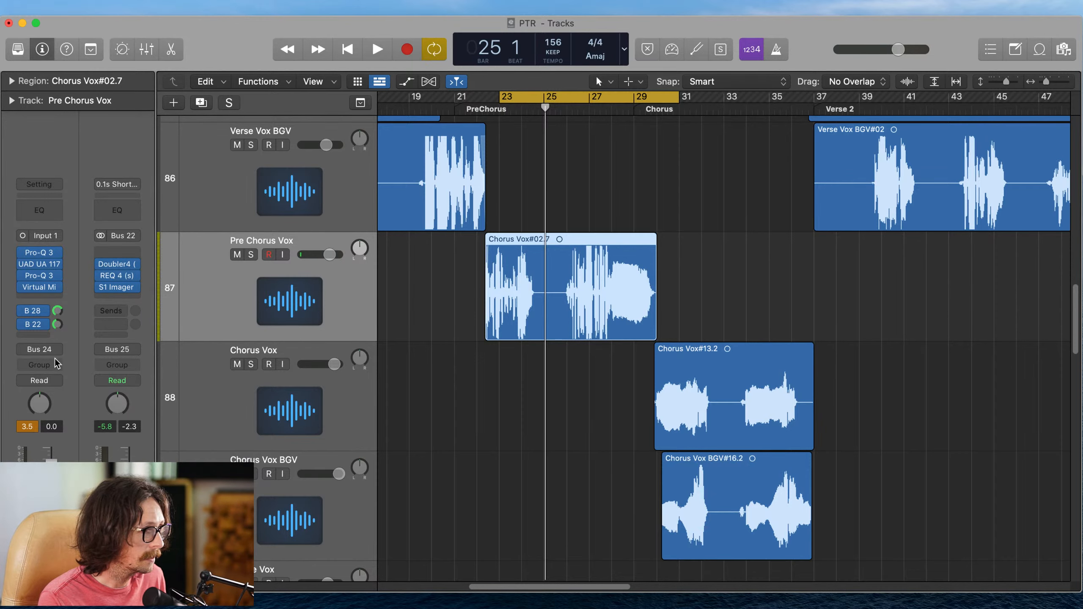
- In the Doubler4 on Vox Wide, reduce the high EQ band to about 2.1 dB at 1487 Hz and close the plug-in
left_click(123, 268)
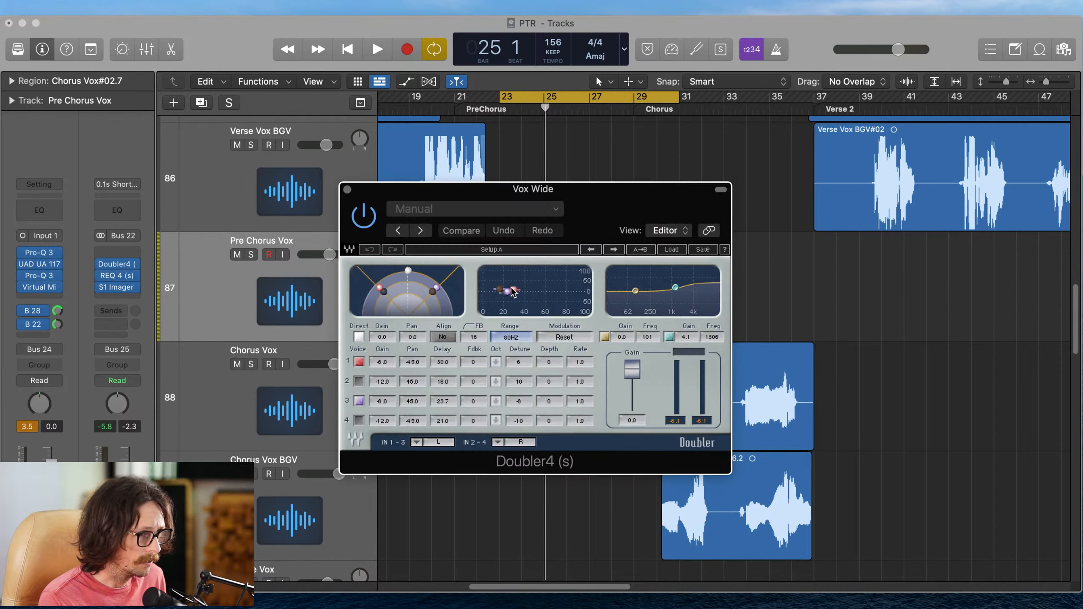
left_click_drag(596, 197, 455, 148)
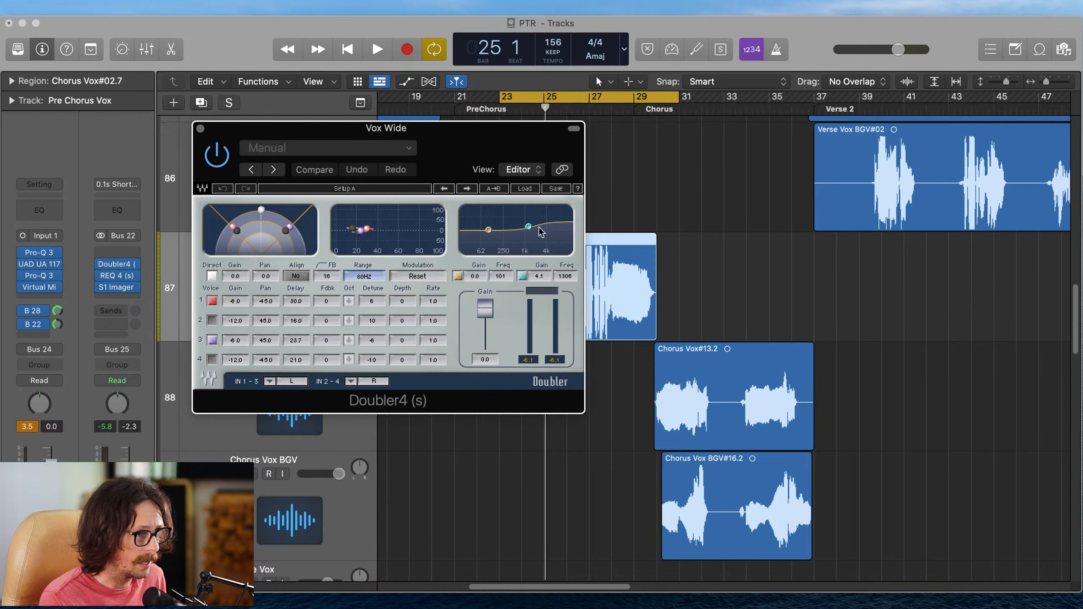
left_click_drag(528, 227, 541, 231)
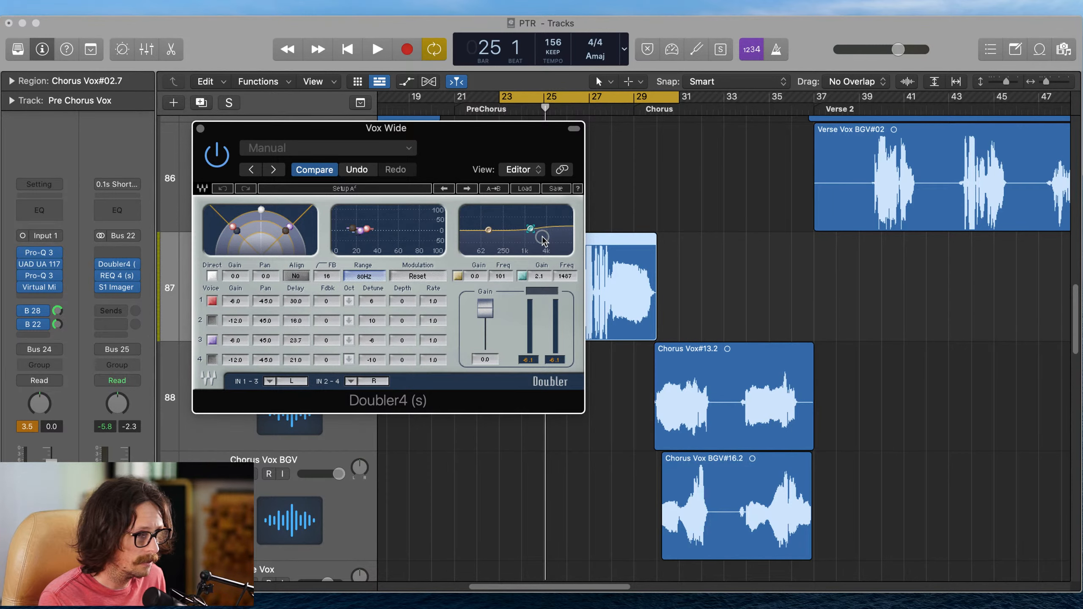
left_click(200, 128)
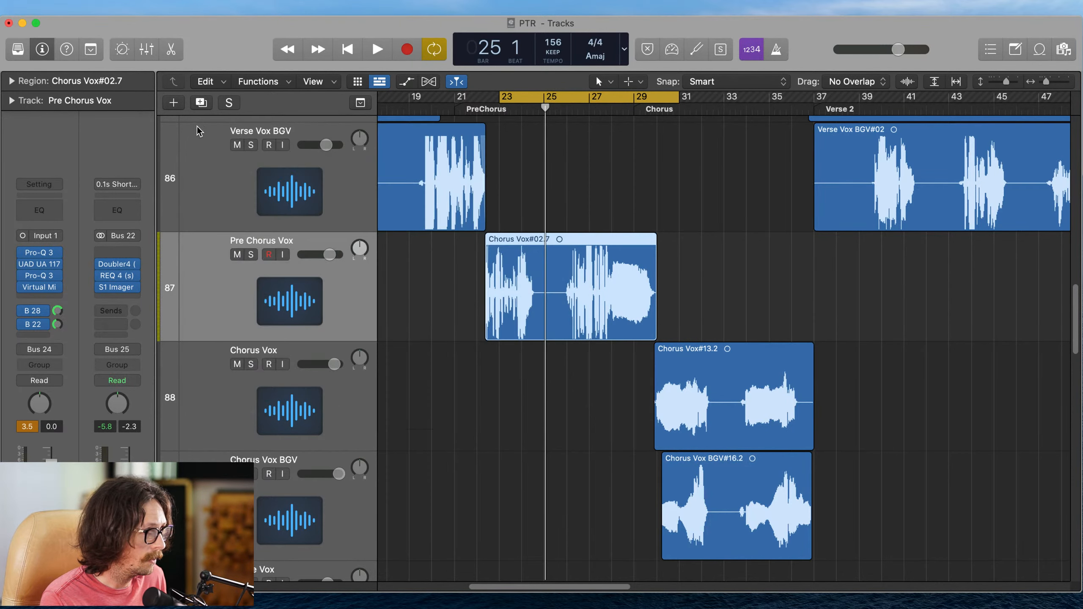
- In Vox Wide's REQ 4, set band 5 to 1.5 dB at 961 Hz, low-pass with band 6 at 5482 Hz, and high-pass at about 65 Hz
left_click(121, 276)
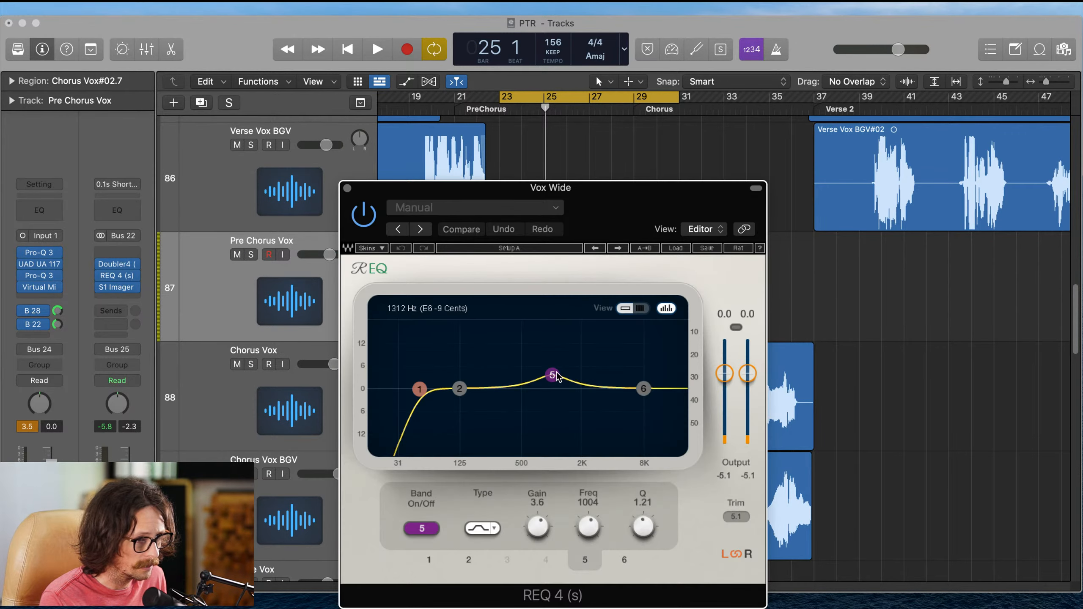
mouse_move(552, 374)
left_mouse_down()
mouse_move(548, 405)
mouse_move(549, 383)
left_mouse_up()
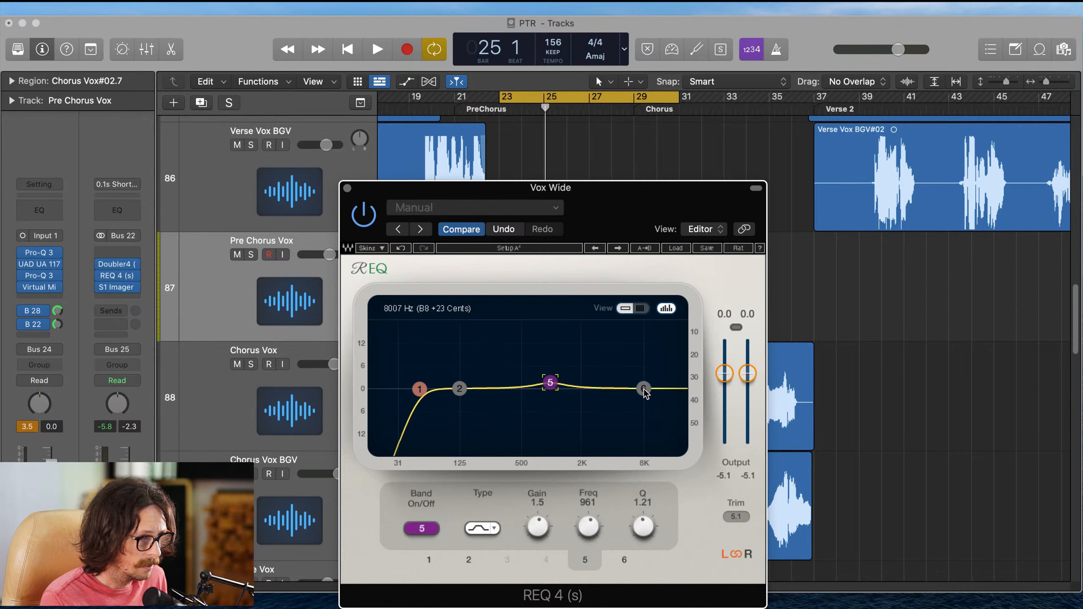
left_click(643, 389)
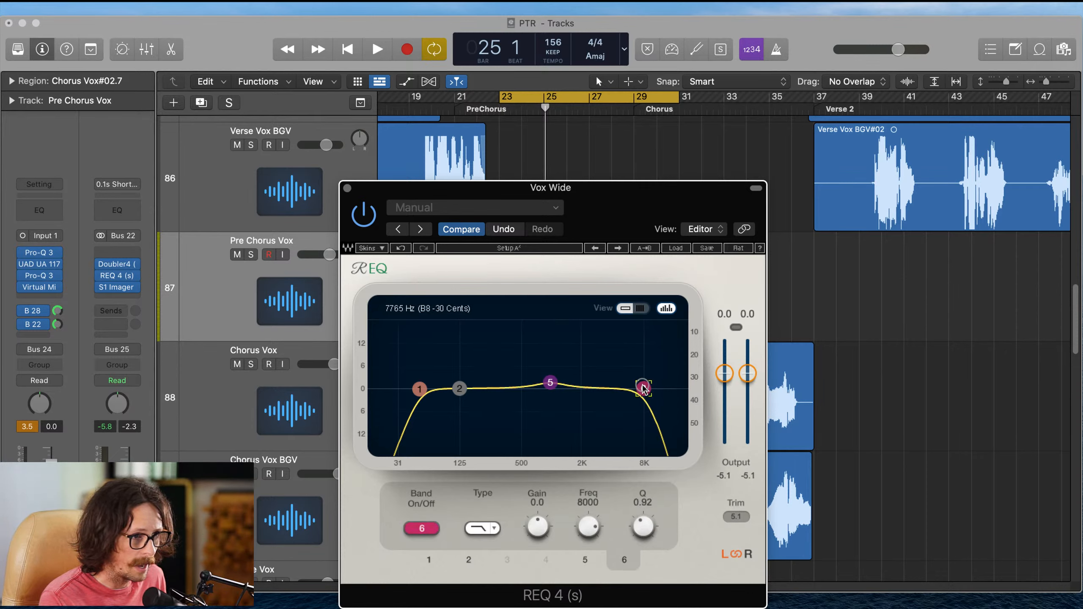
left_click_drag(643, 389, 610, 381)
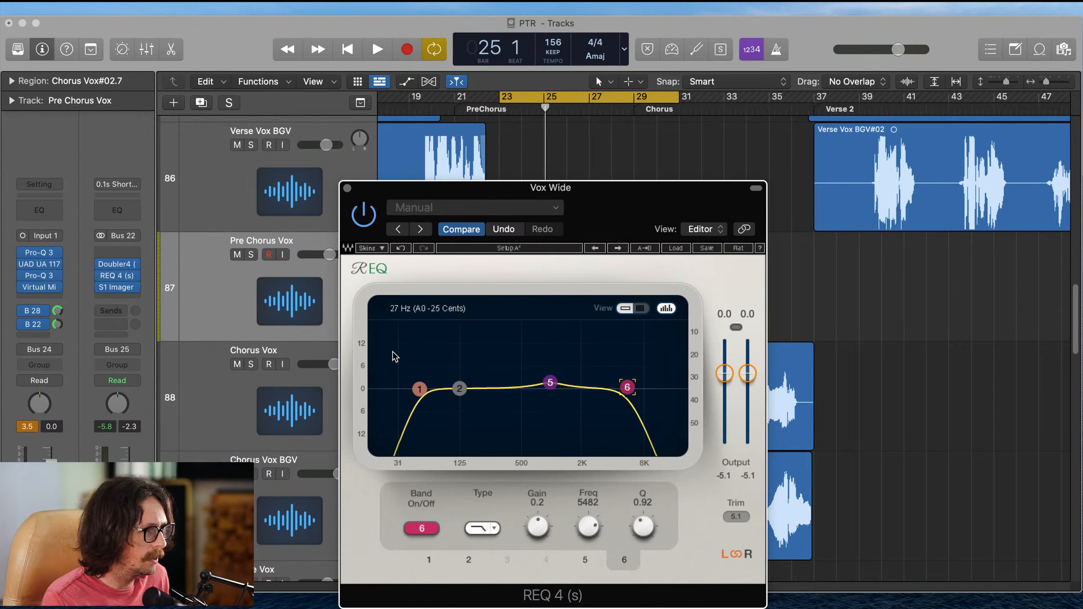
left_click_drag(418, 392, 435, 388)
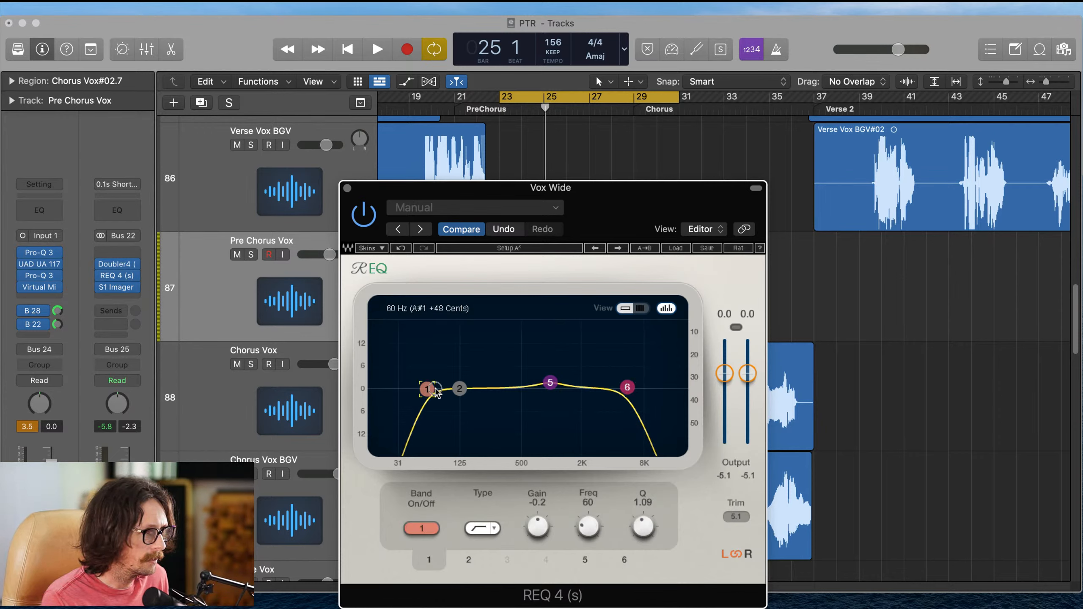
- Check the width settings of the S1 Imager on Vox Wide and close it
left_click(116, 287)
left_click_drag(591, 210, 456, 202)
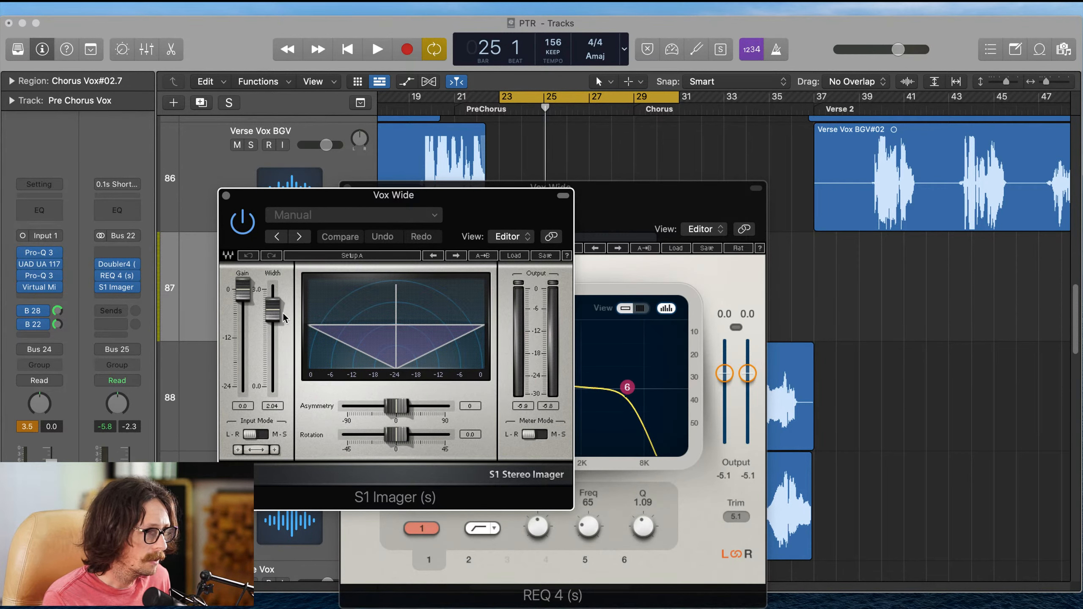
left_click(226, 196)
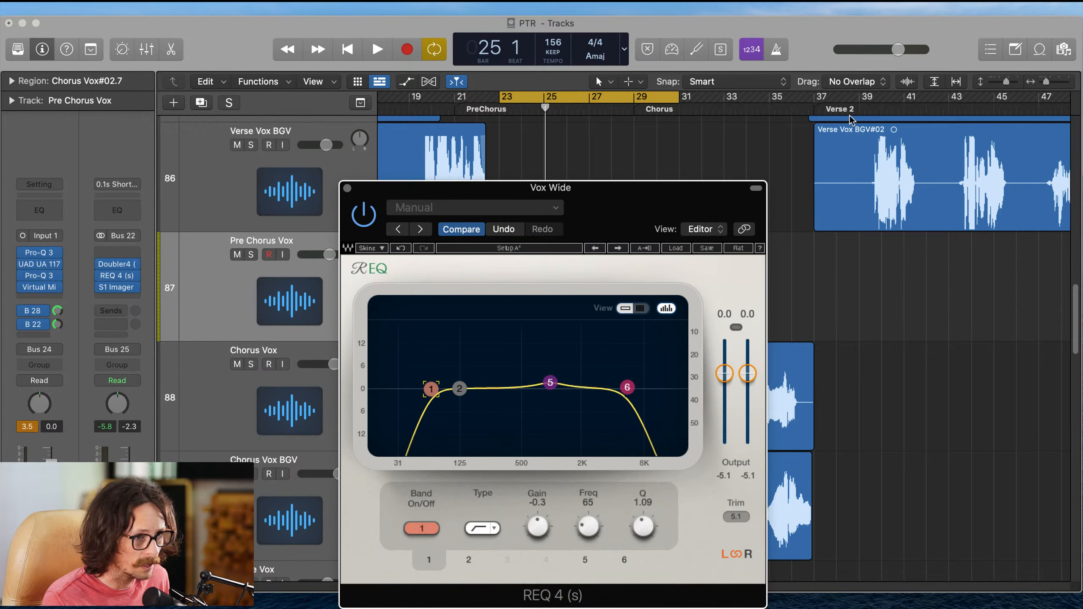
- While the pre-chorus plays, set the REQ 4 low-pass to 2493 Hz with Q 1.13 and the high-pass to about 190 Hz, then close it
left_click(784, 129)
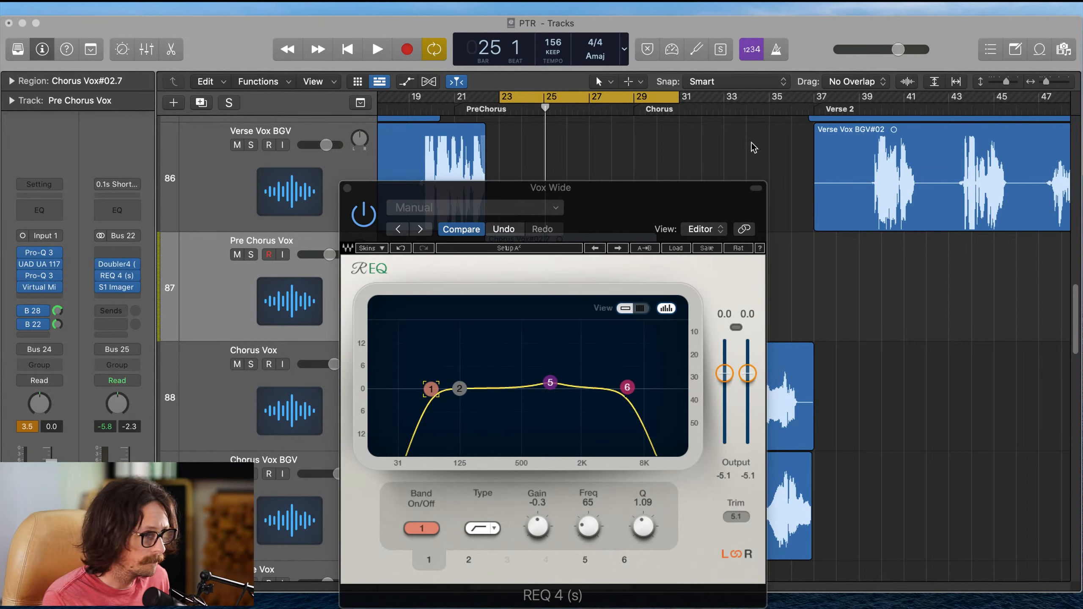
left_click(235, 298)
key("space")
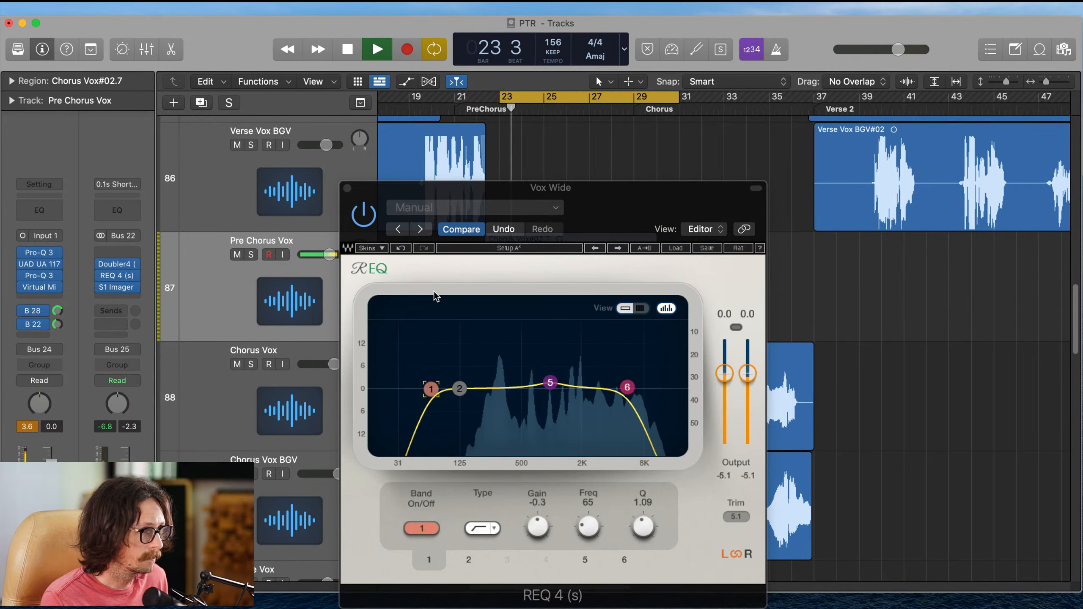
left_click_drag(628, 388, 592, 382)
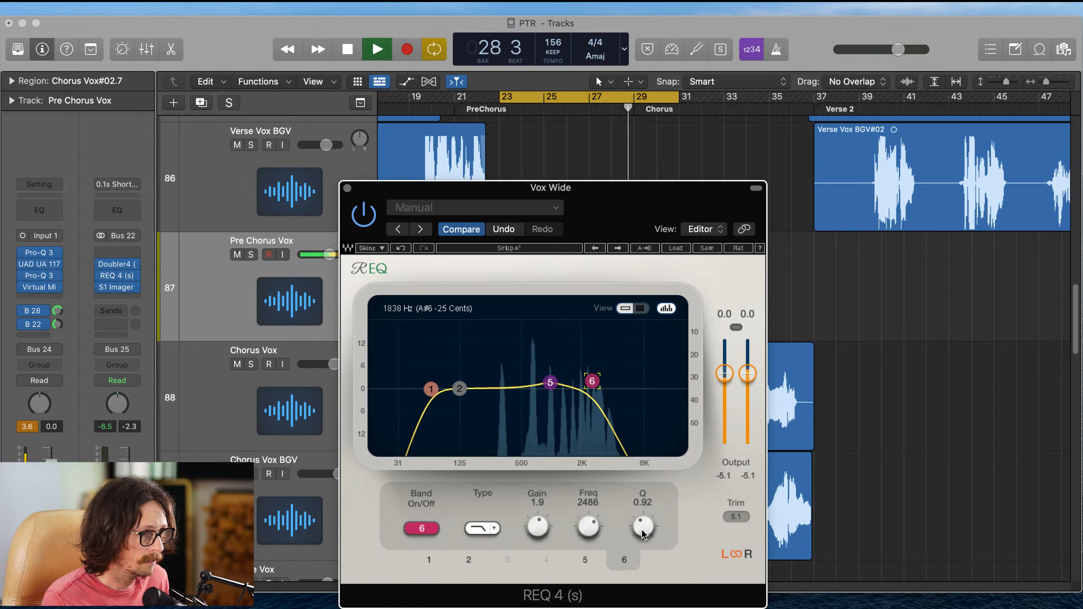
left_click_drag(643, 524, 641, 509)
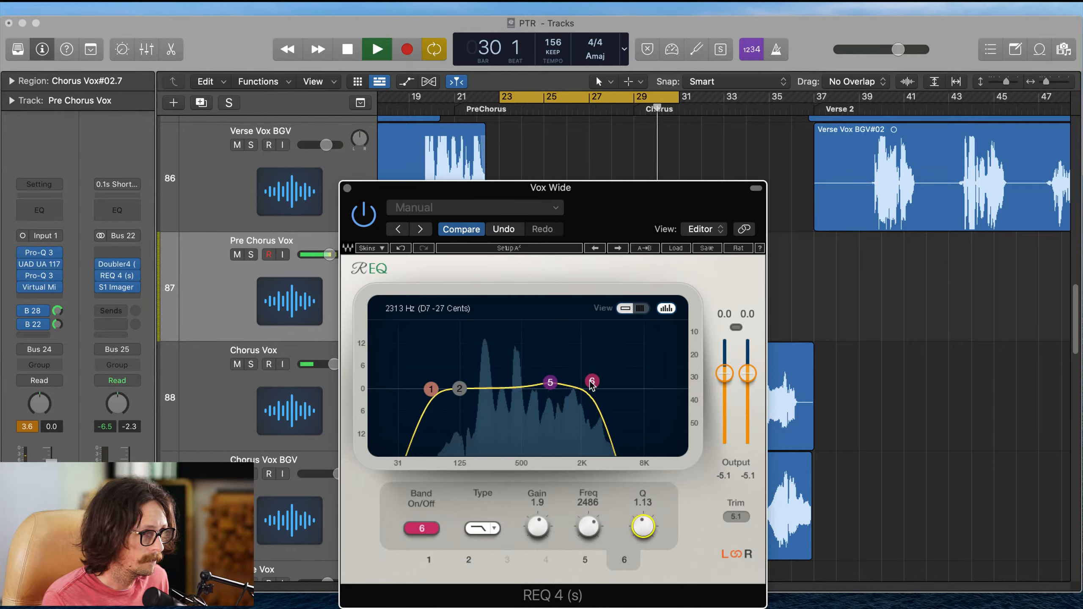
mouse_move(592, 381)
left_mouse_down()
mouse_move(579, 381)
mouse_move(592, 382)
left_mouse_up()
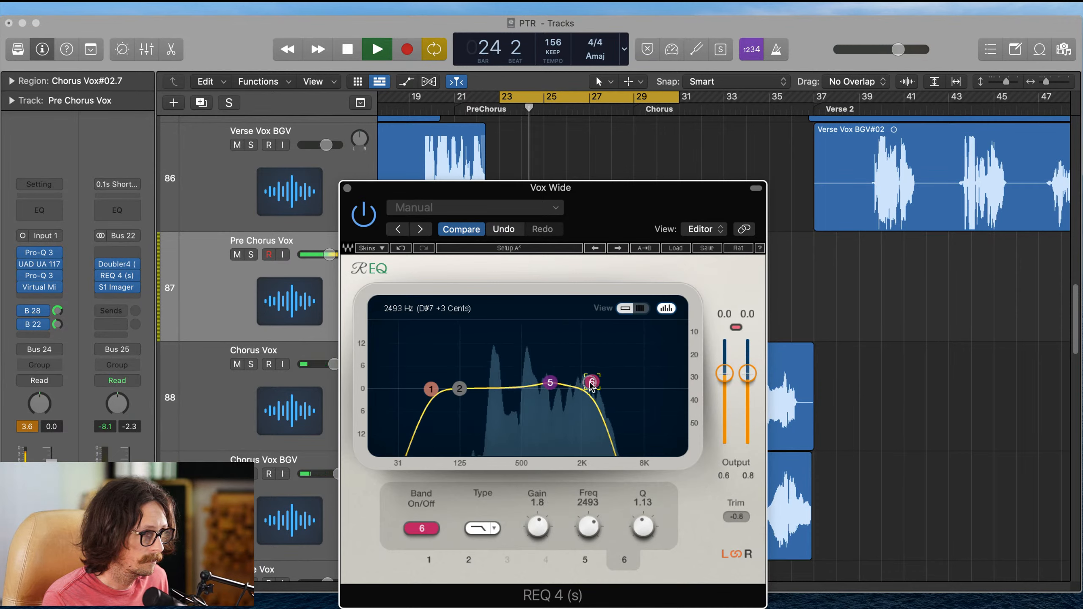
left_click_drag(431, 388, 482, 383)
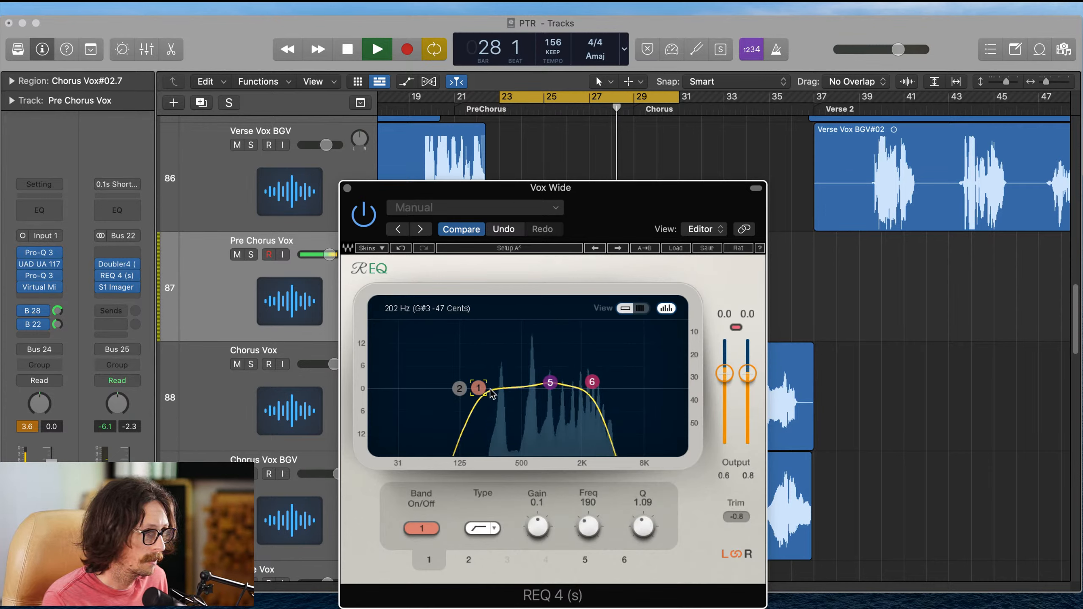
key("space")
left_click(348, 188)
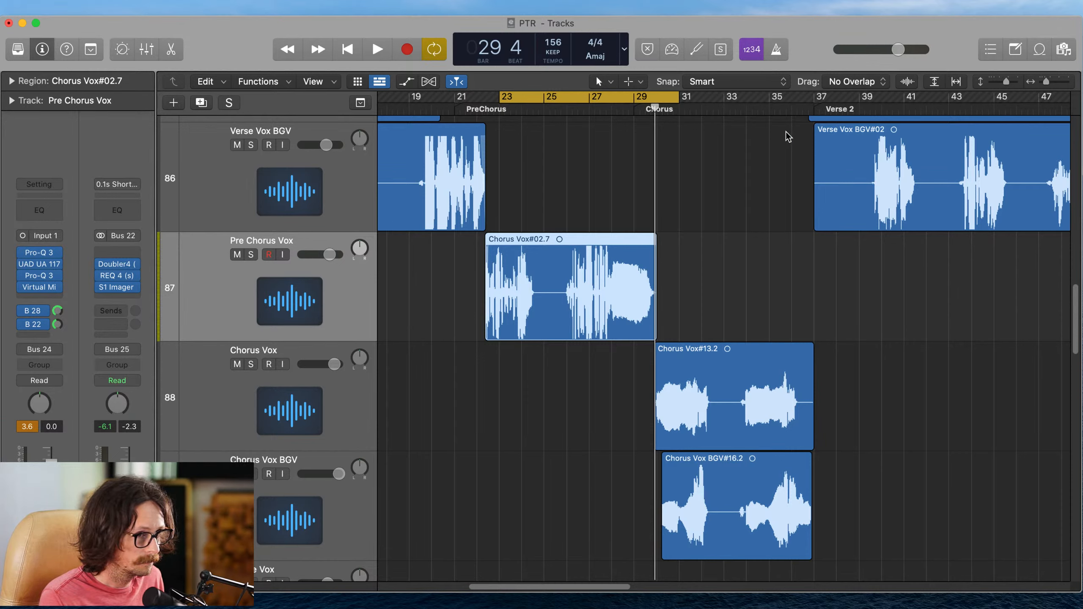
- Replay the pre-chorus and rebalance the Bus 22 send level on Pre Chorus Vox, stopping playback when done
key("space")
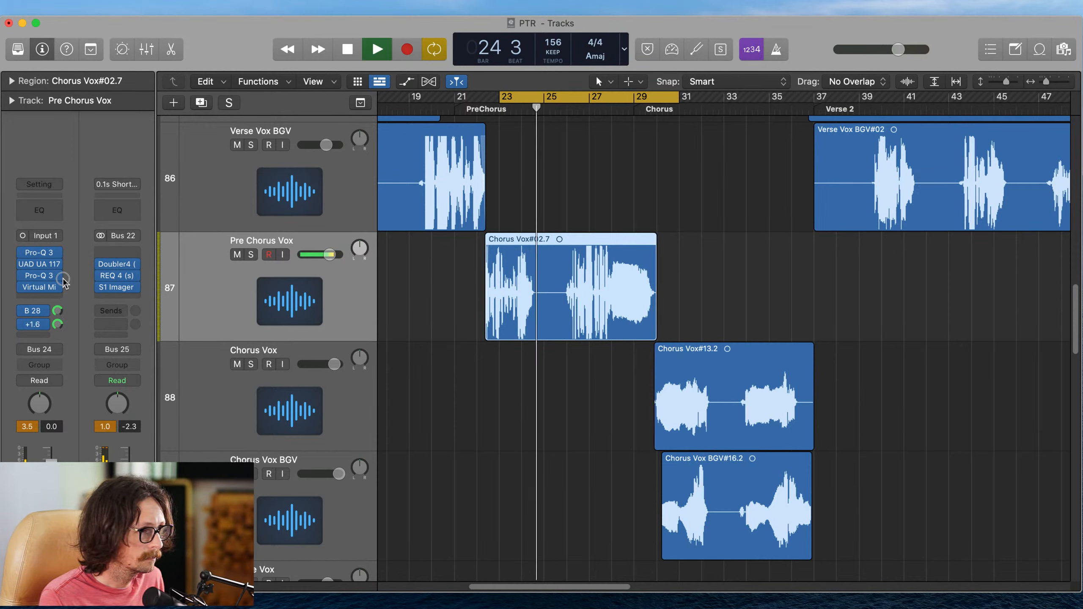
left_click_drag(52, 301, 50, 318)
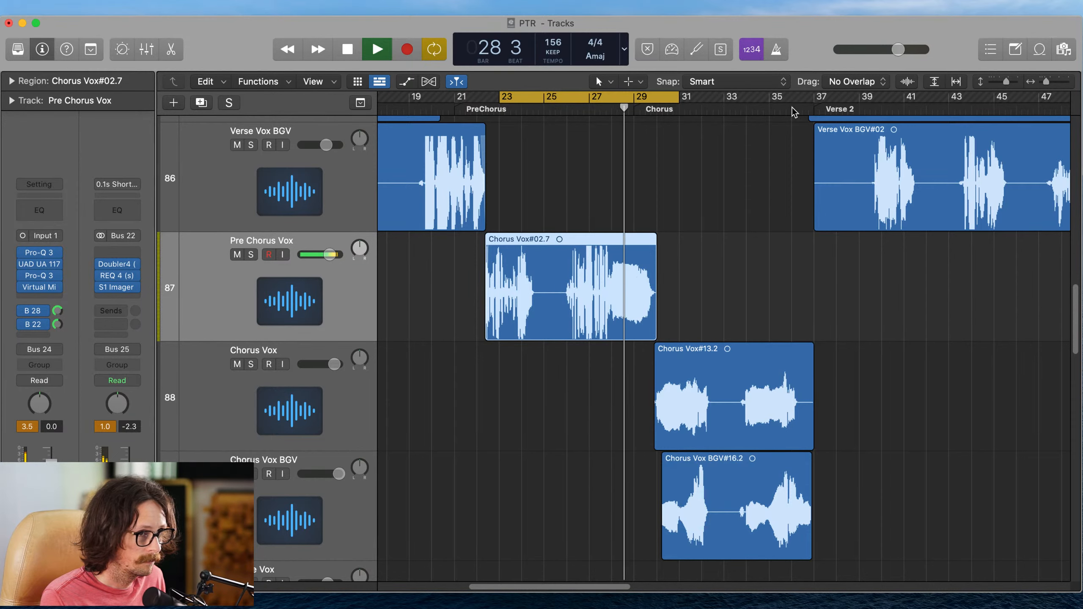
key("space")
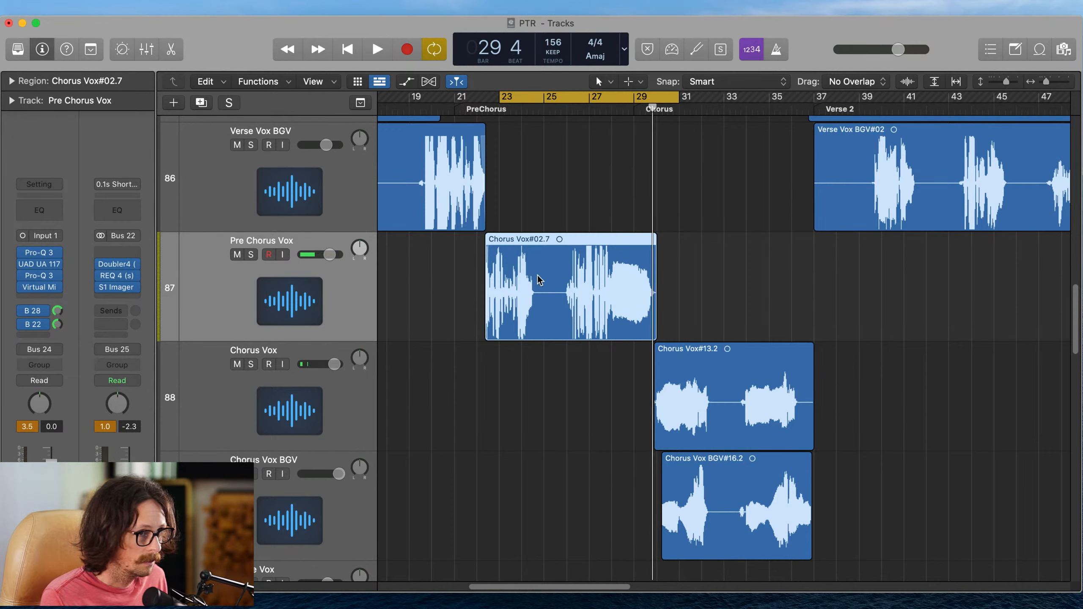
- Set the gain of the Pre Chorus Vox region to -1.3 dB and inspect its waveform peaks around bar 27
left_click(16, 77)
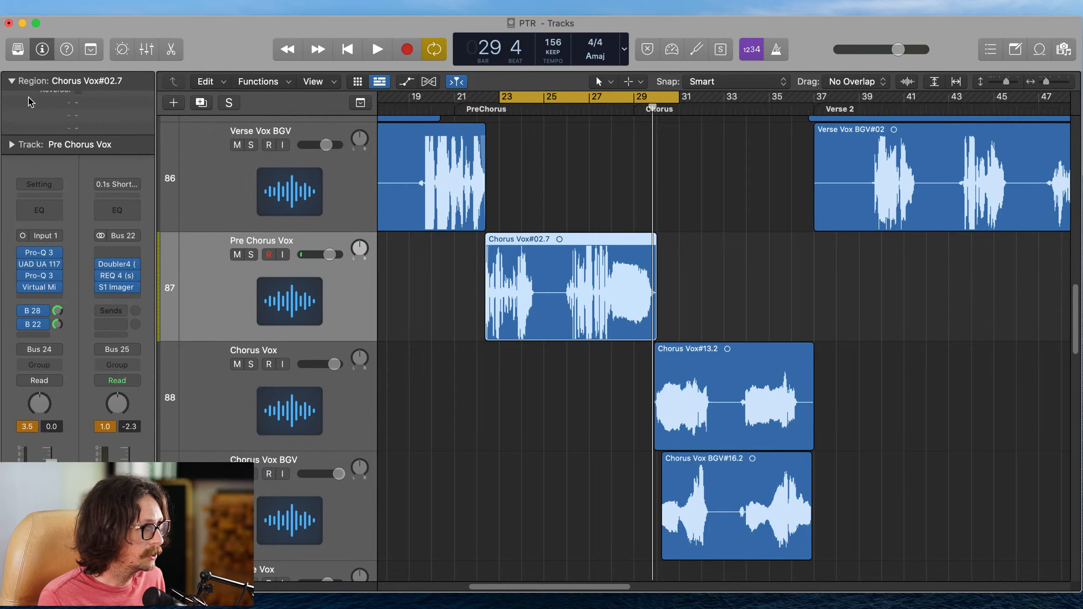
left_click_drag(85, 197, 85, 225)
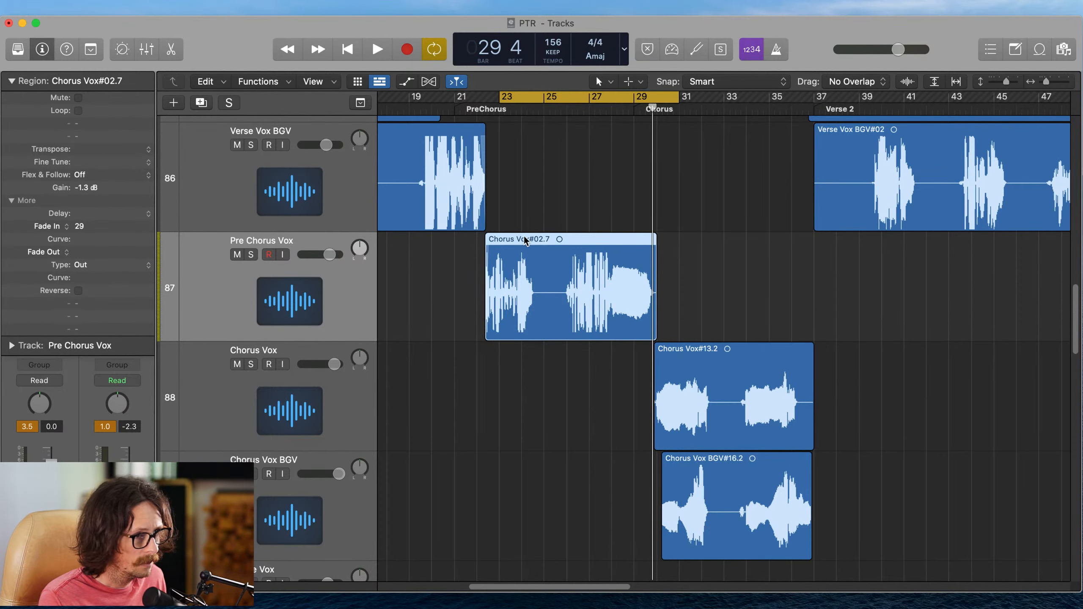
left_click_drag(578, 239, 648, 312)
left_click_drag(469, 159, 560, 245)
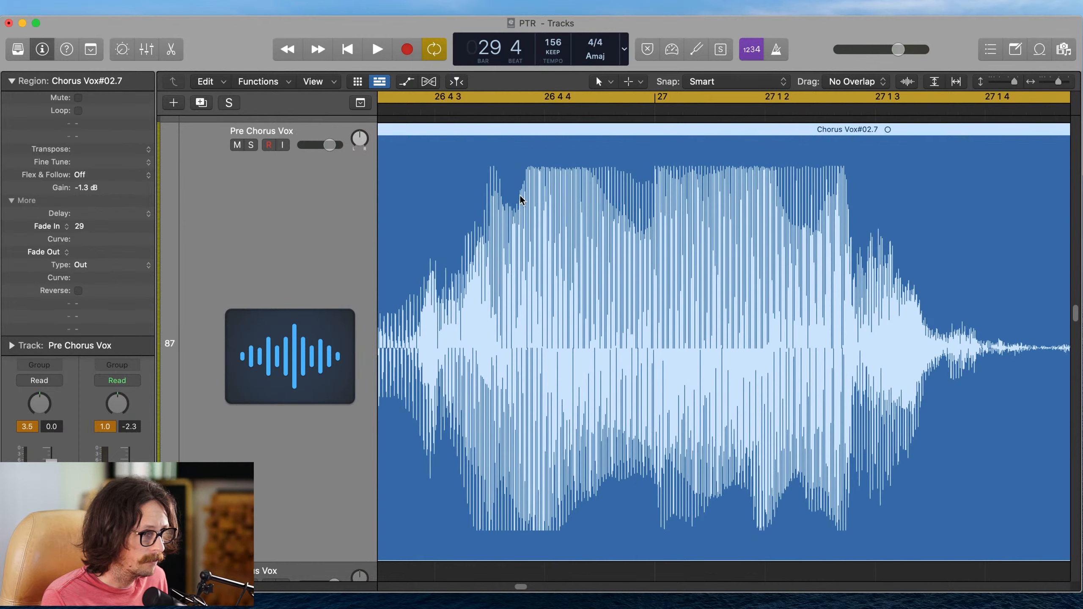
left_click(539, 206)
left_click_drag(480, 166, 581, 169)
left_click(501, 210)
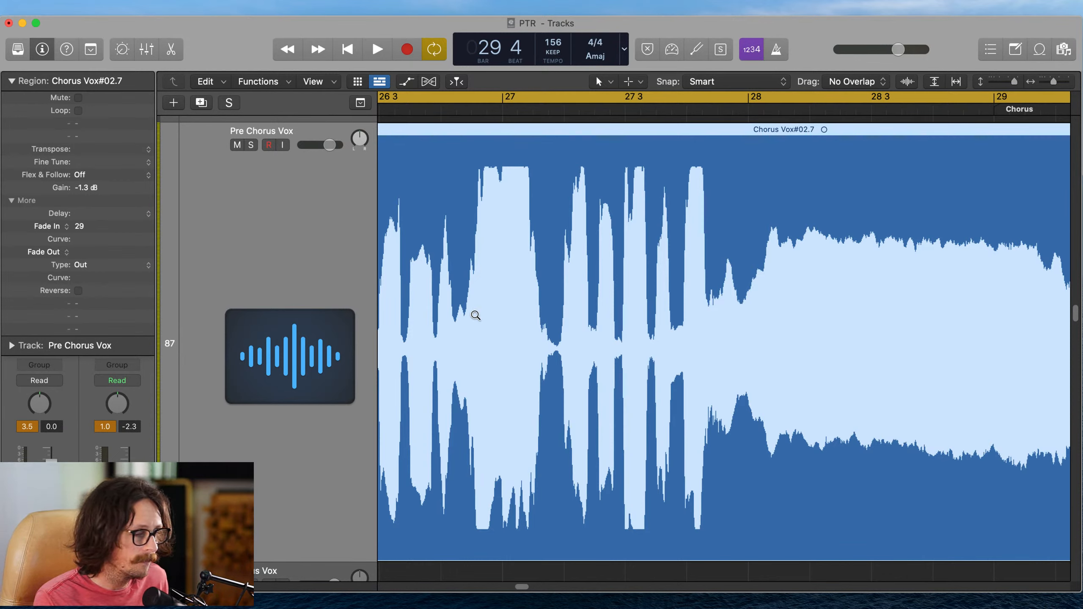
left_click(517, 275, "ctrl+alt")
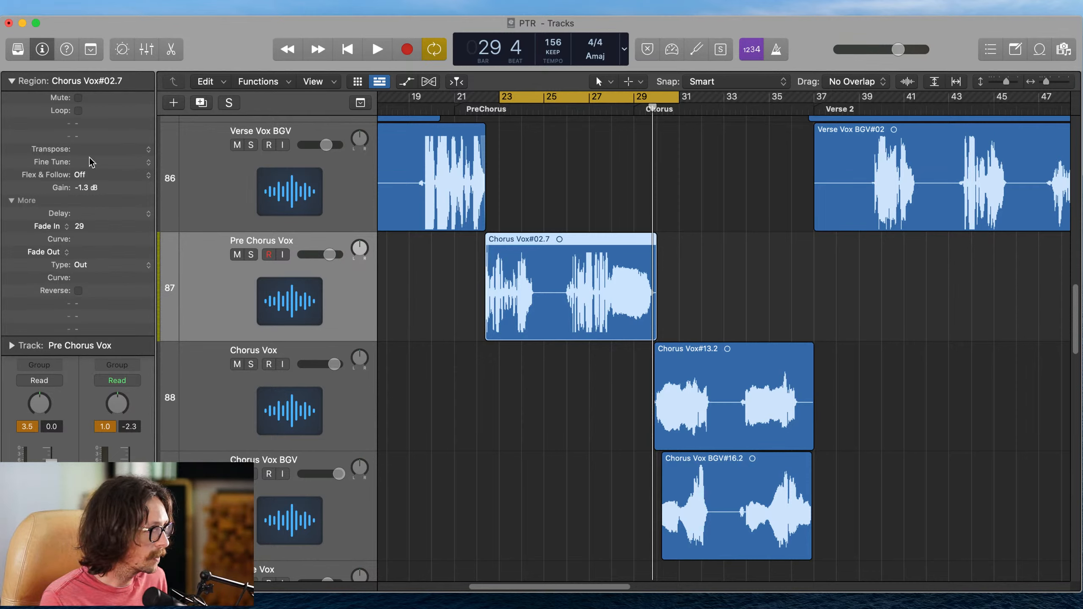
- Clear the held peak levels and replay the pre-chorus, extending the cycle start slightly earlier, just before bar 23
left_click(10, 81)
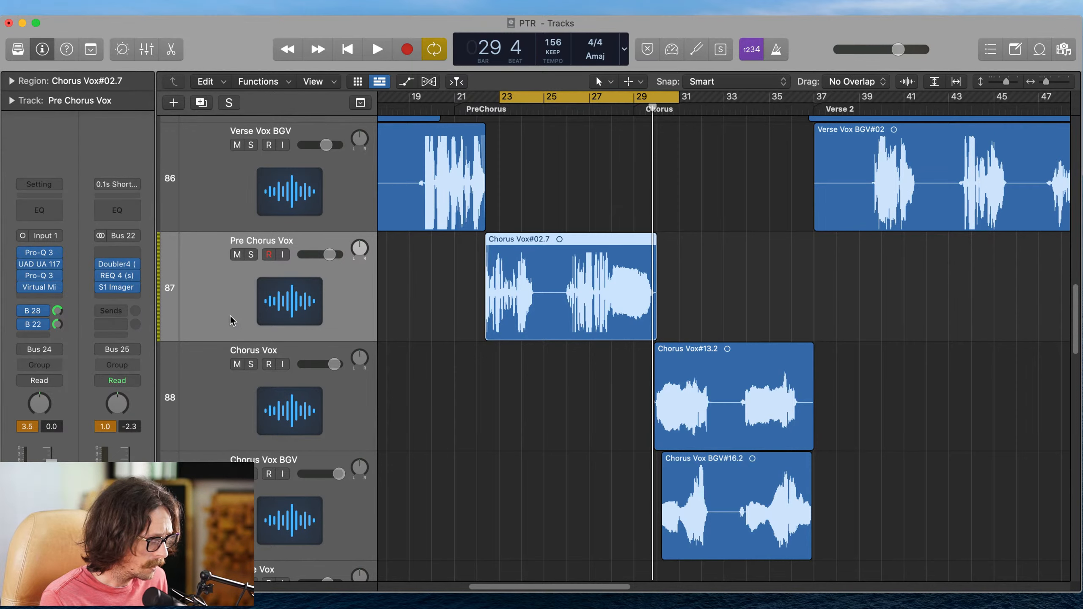
left_click(22, 427)
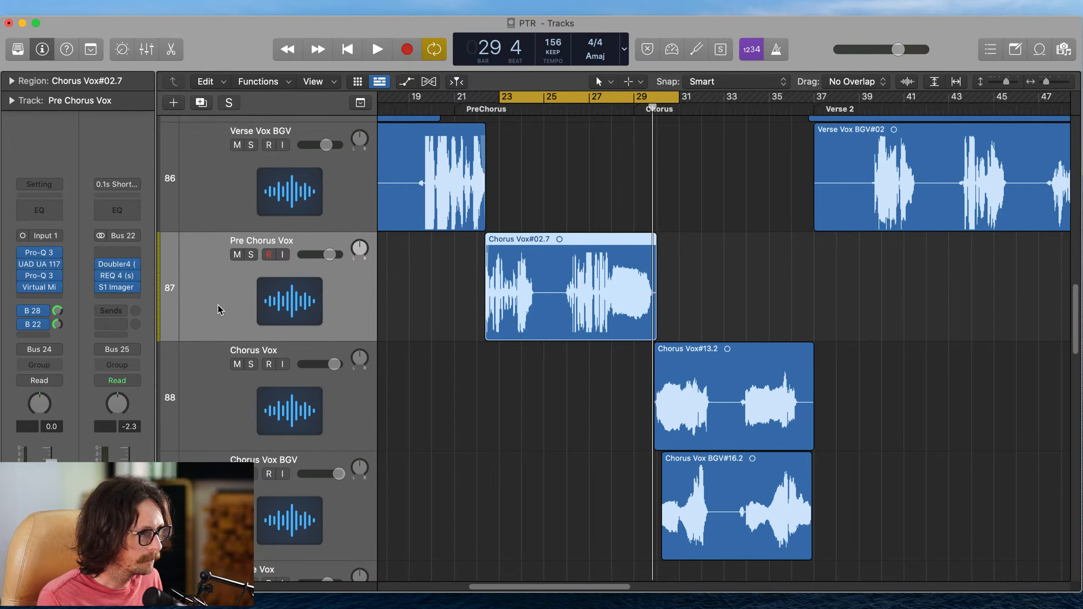
key("space")
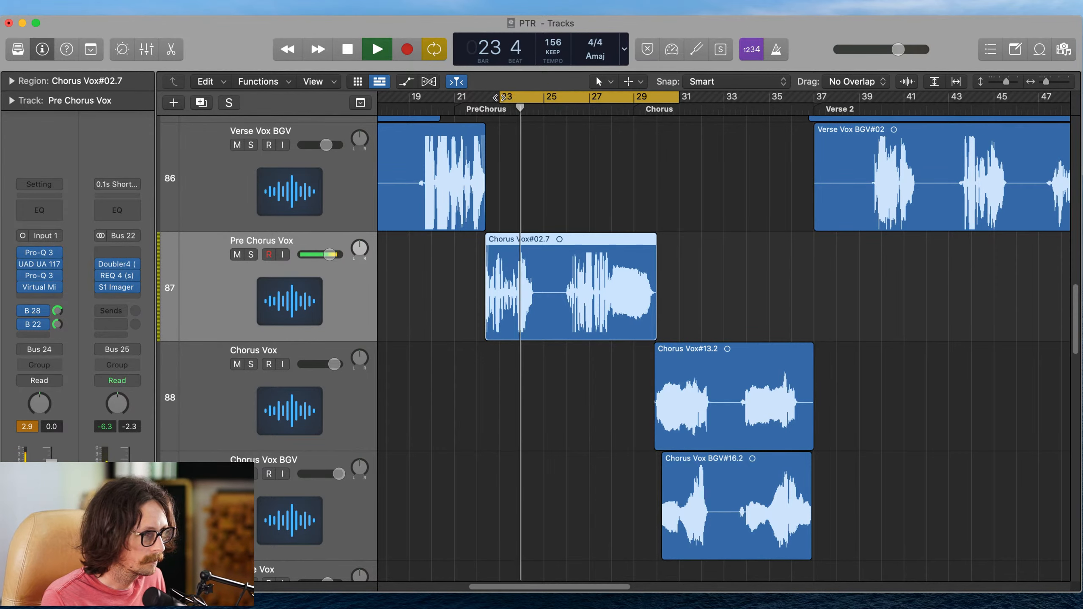
left_click_drag(502, 97, 496, 98)
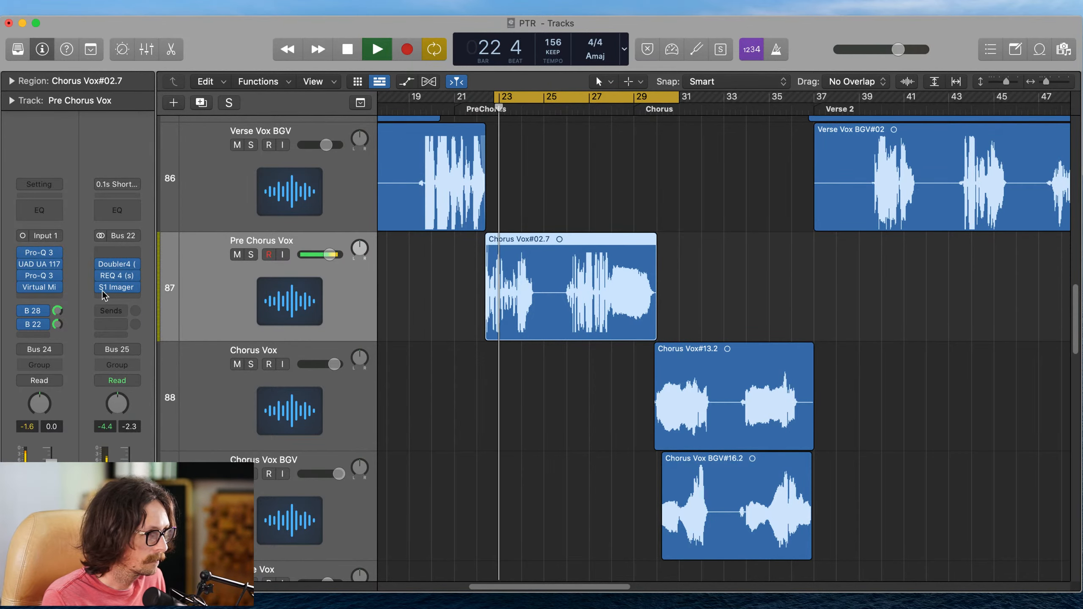
- In the second Pro-Q 3 on Pre Chorus Vox, solo the 712 Hz cut and move it down to about 320 Hz
left_click(40, 277)
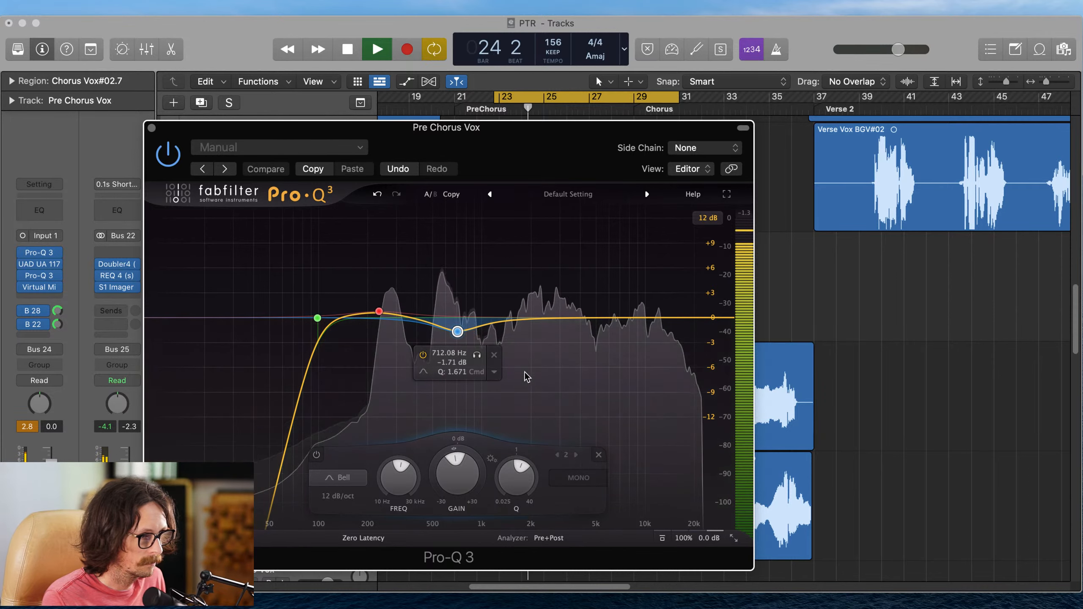
left_click(477, 355)
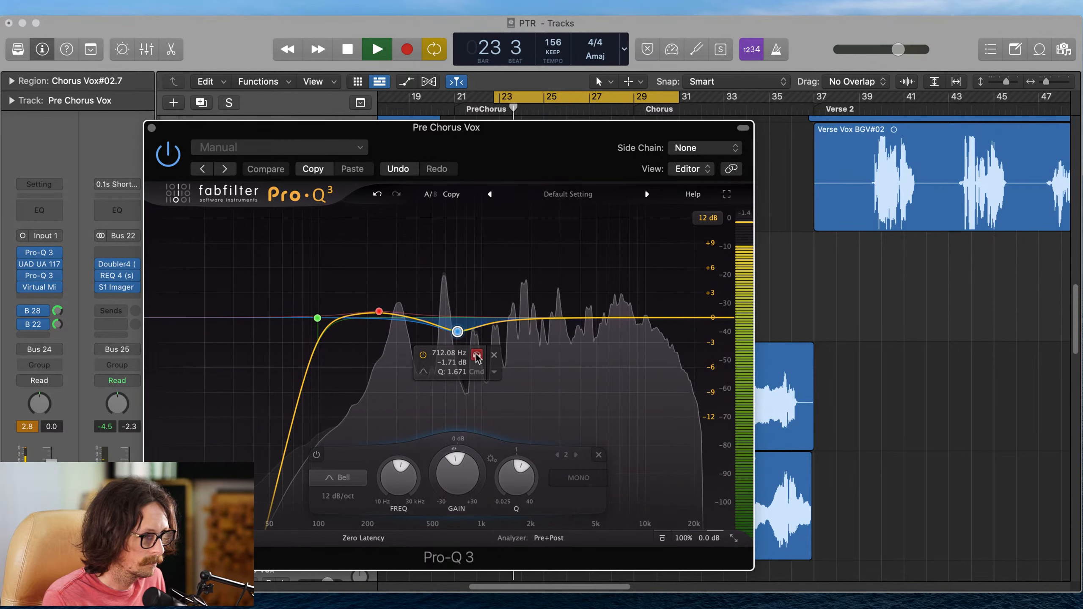
left_click_drag(477, 358, 416, 366)
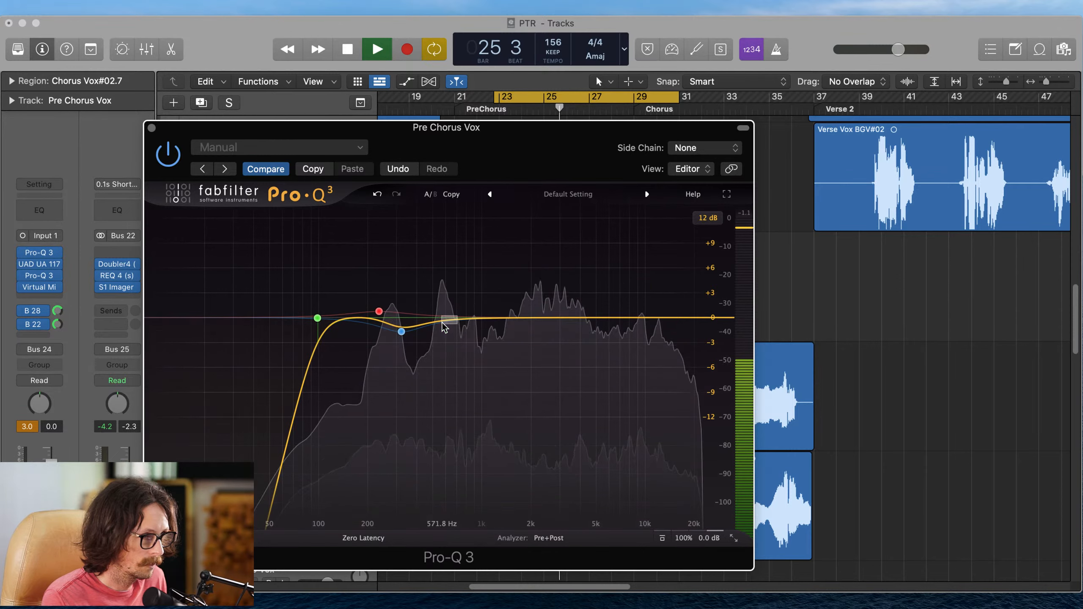
- Add a bell band at about 580 Hz with Q 1.313, make it dynamic and fine-tune its slight gain cut
left_click(443, 327)
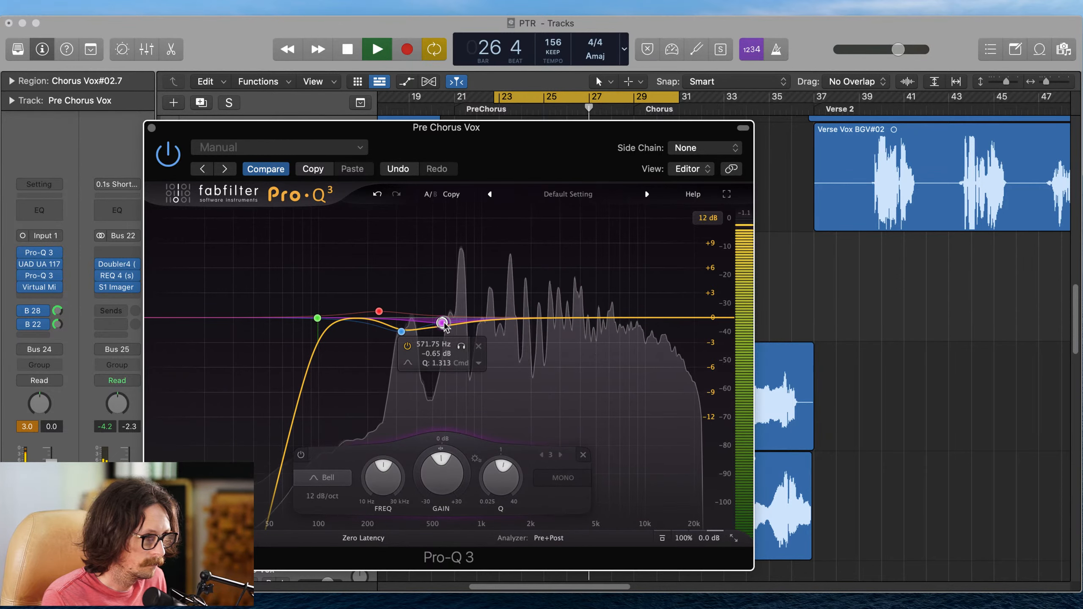
left_click(479, 363)
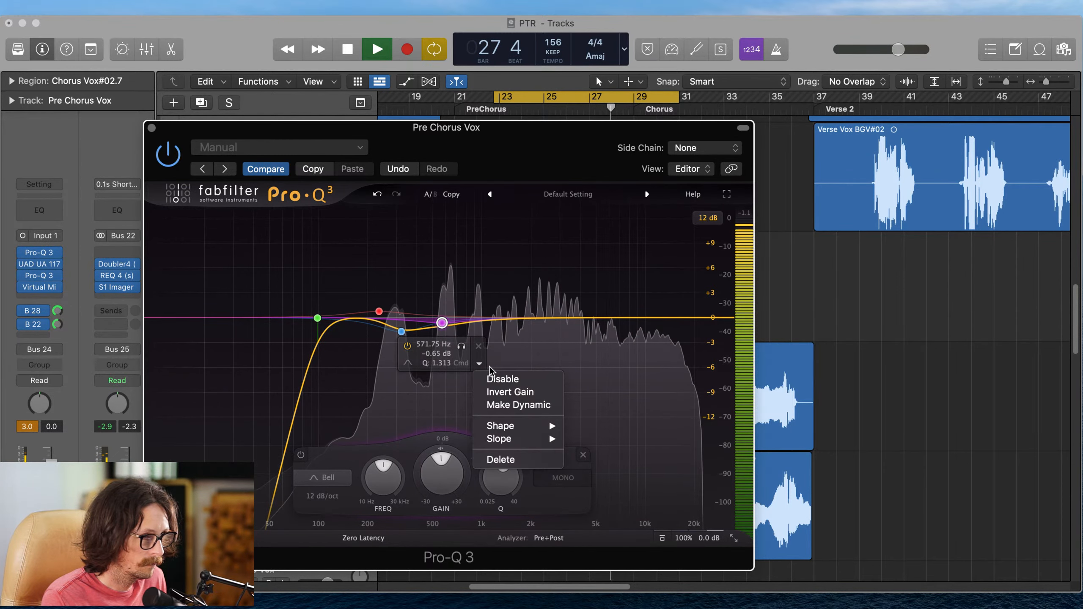
left_click(532, 407)
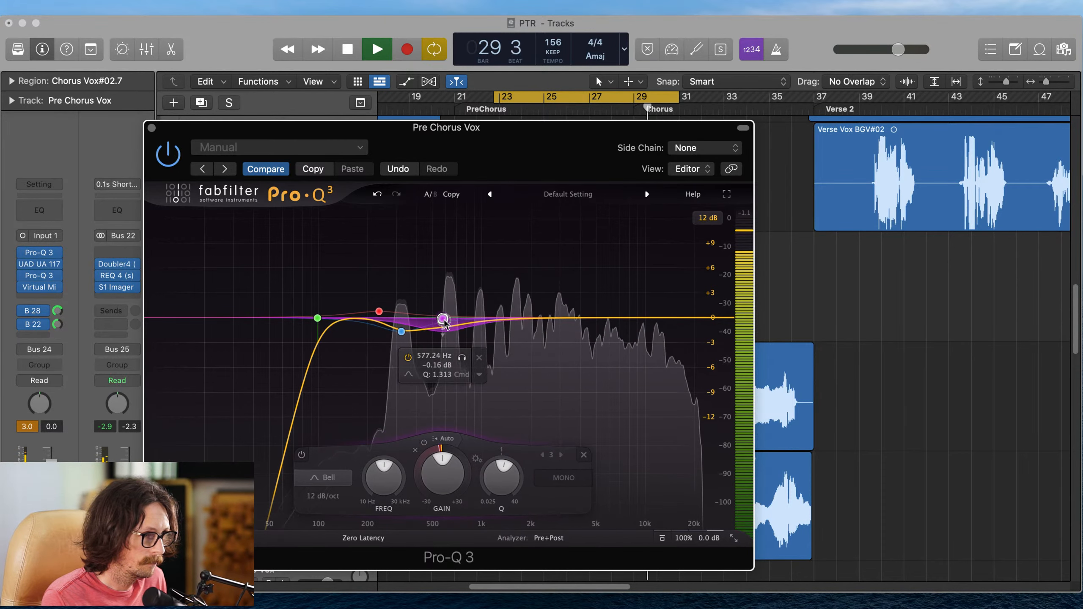
left_click_drag(444, 319, 445, 322)
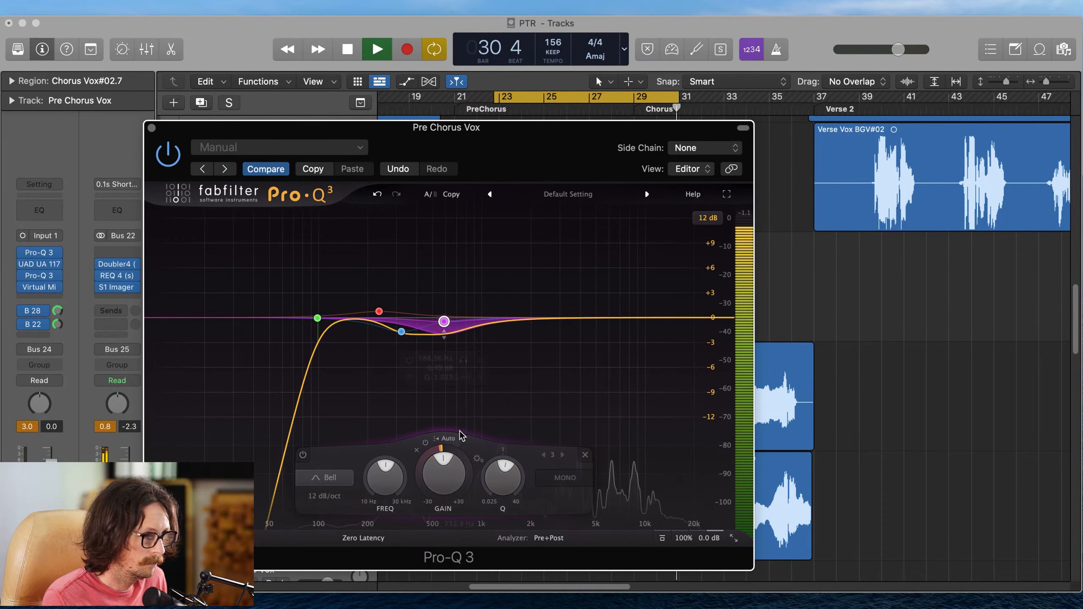
- Try a 4.65 dB bell boost at 5593.9 Hz in Pro-Q 3, stop playback and delete the band
left_click_drag(556, 317, 604, 280)
key("space")
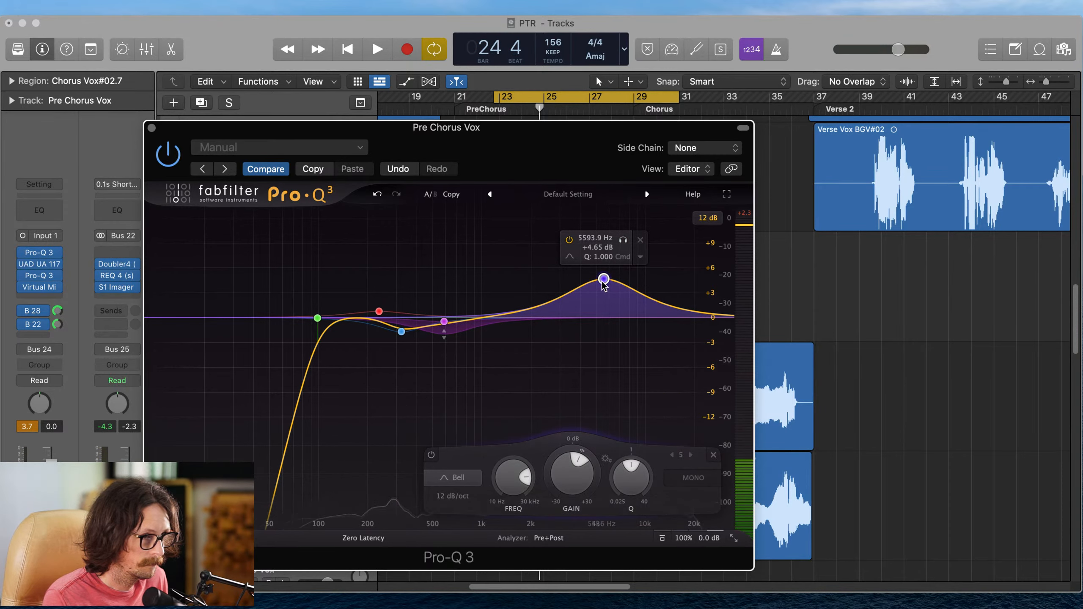
left_click(596, 238)
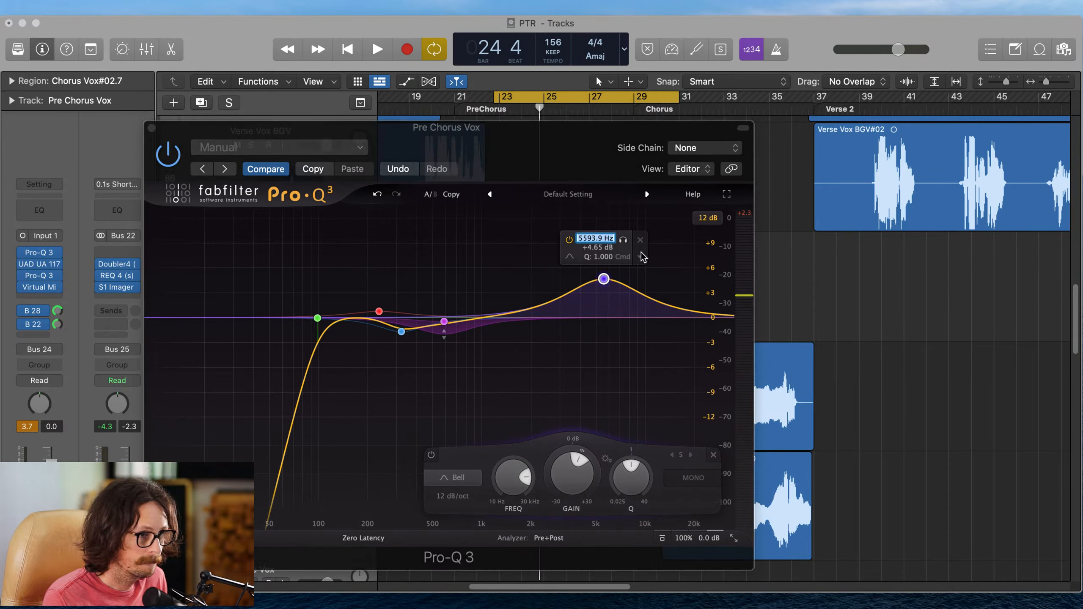
left_click(650, 234)
left_click(834, 182)
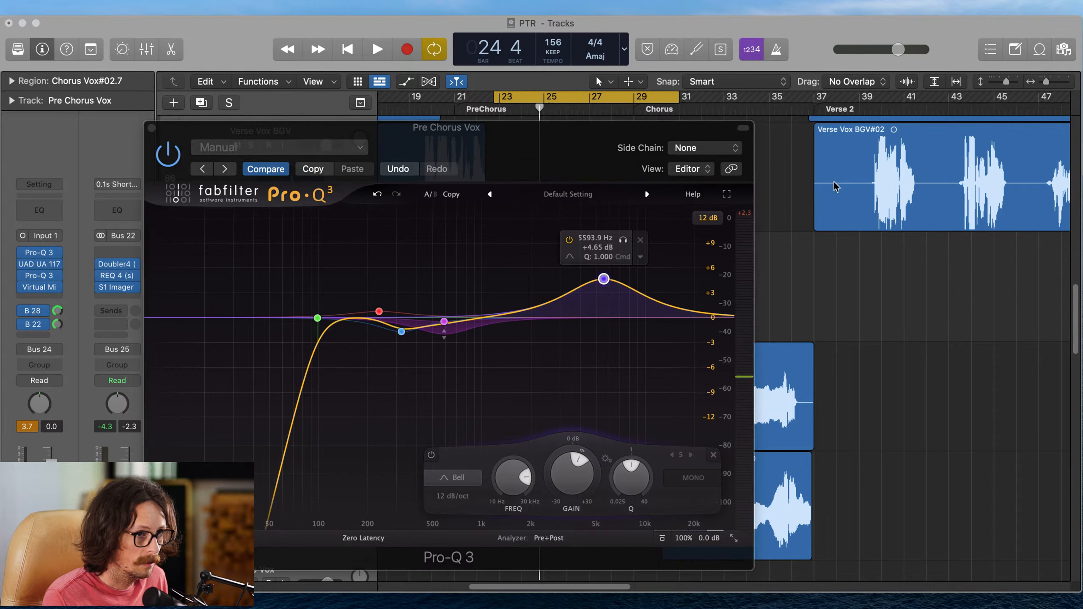
left_click(641, 242)
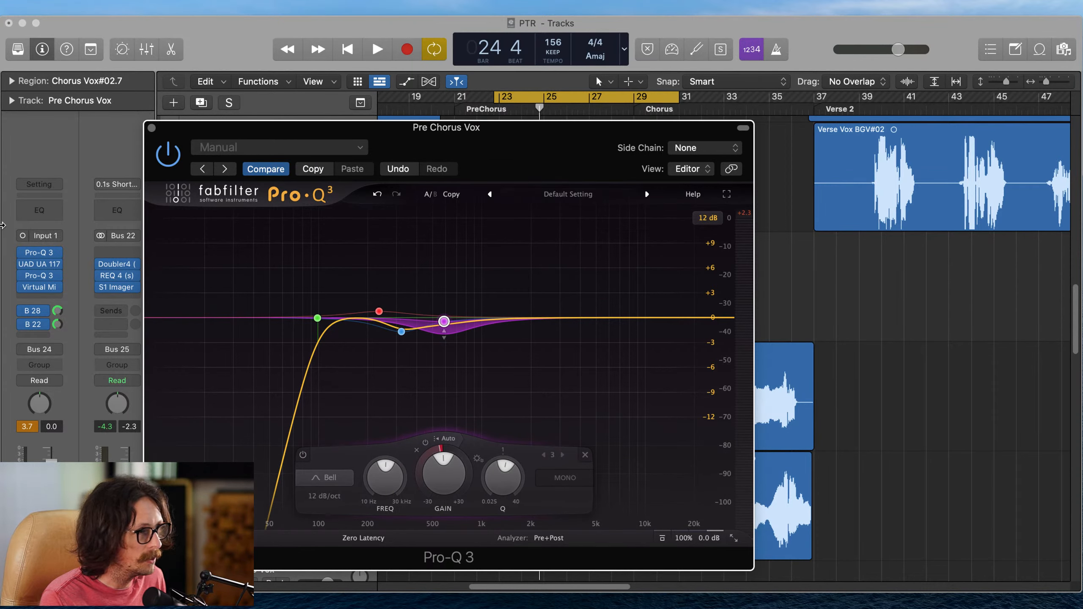
- Close Pro-Q 3 and insert iZotope Ozone 9 Exciter after Virtual Mix Rack on Pre Chorus Vox, moving its window clear
left_click(151, 129)
left_click(45, 295)
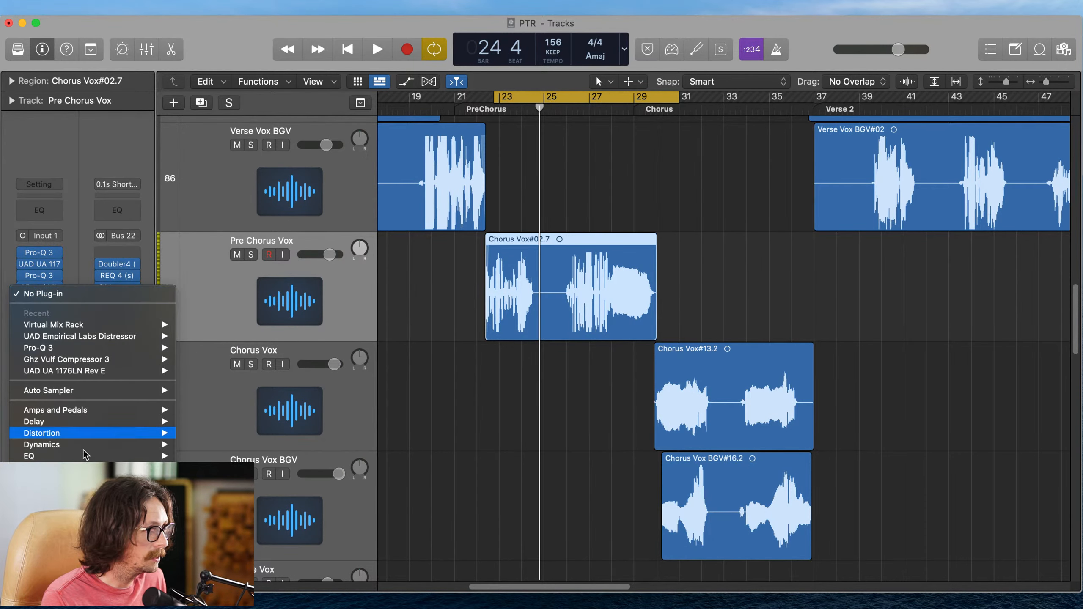
mouse_move(85, 576)
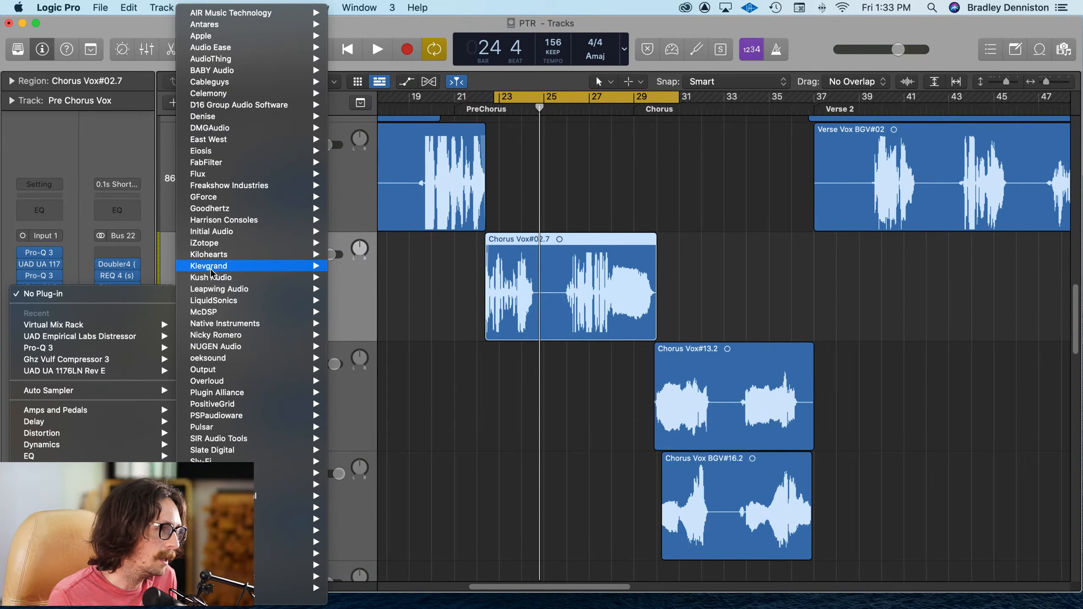
mouse_move(230, 243)
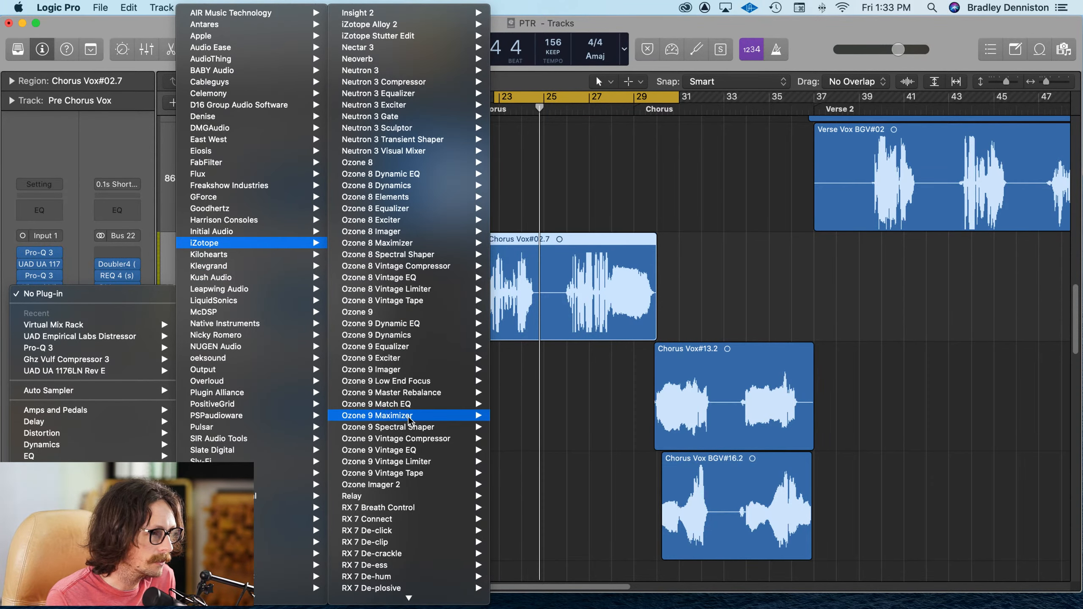
mouse_move(411, 396)
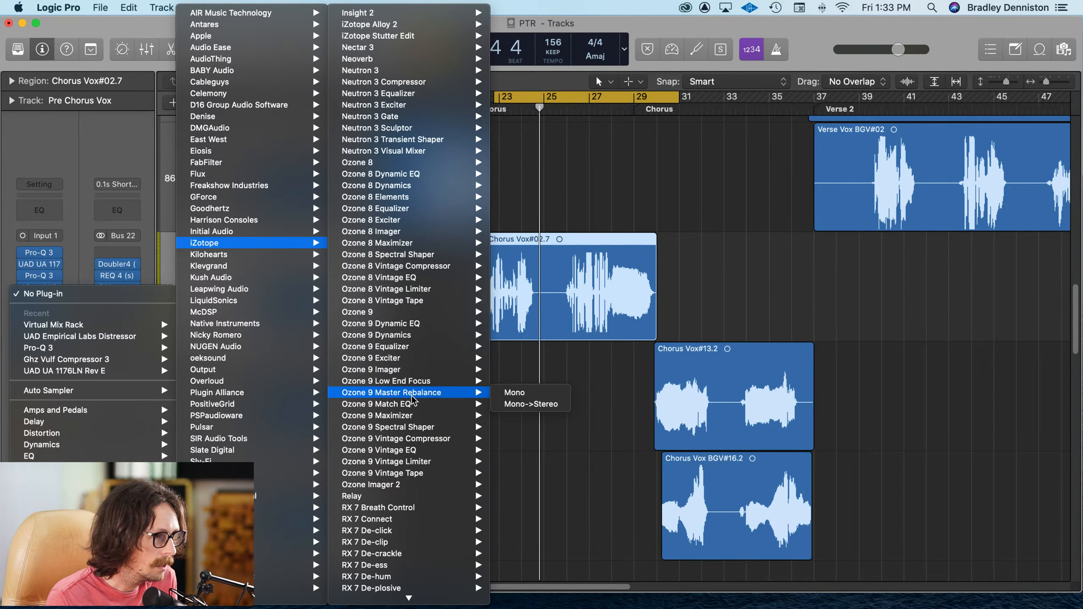
left_click(415, 360)
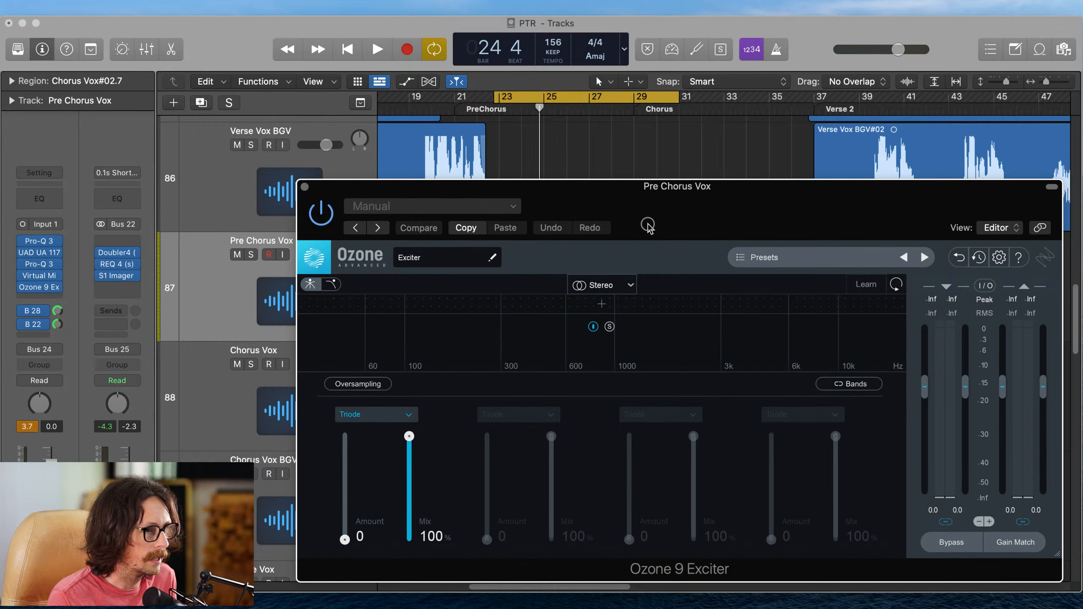
left_click_drag(648, 228, 387, 165)
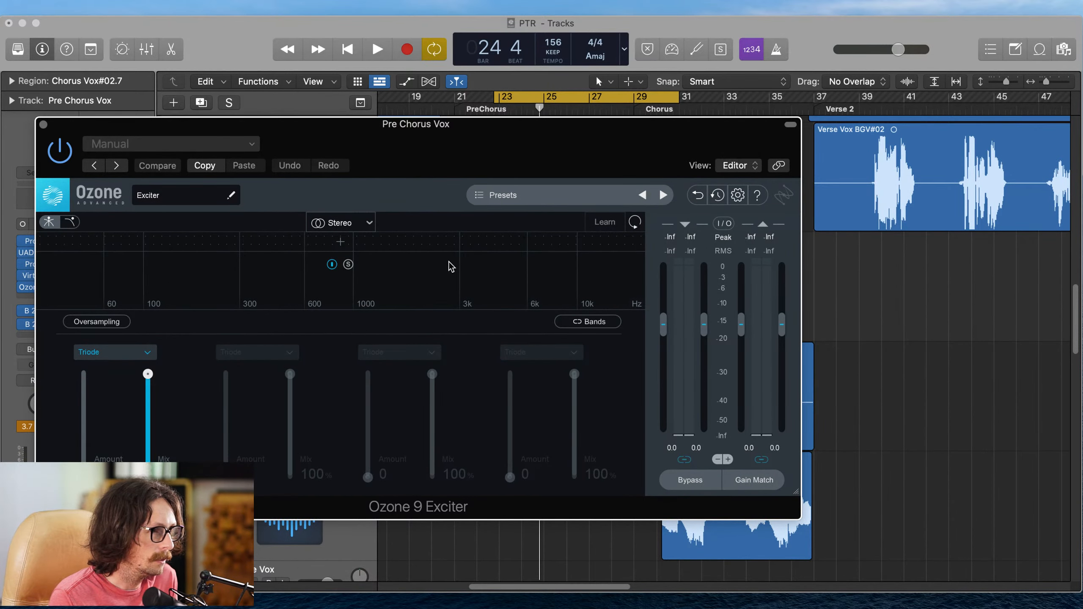
- Split the Exciter into three bands with crossovers at 4.3 kHz and 8.3 kHz
left_click(459, 241)
left_click_drag(459, 241, 495, 242)
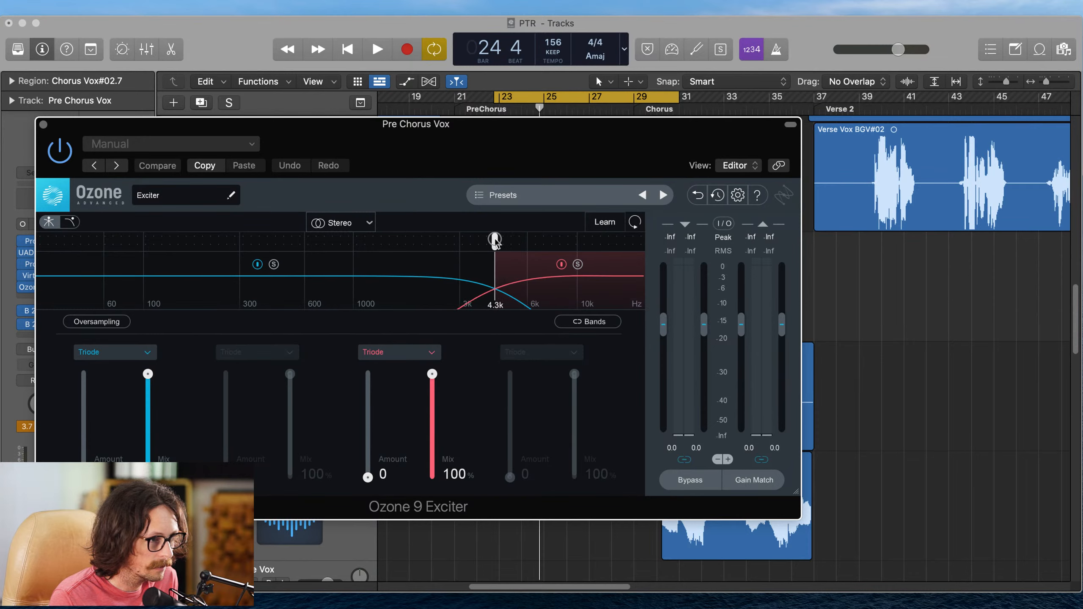
left_click(593, 242)
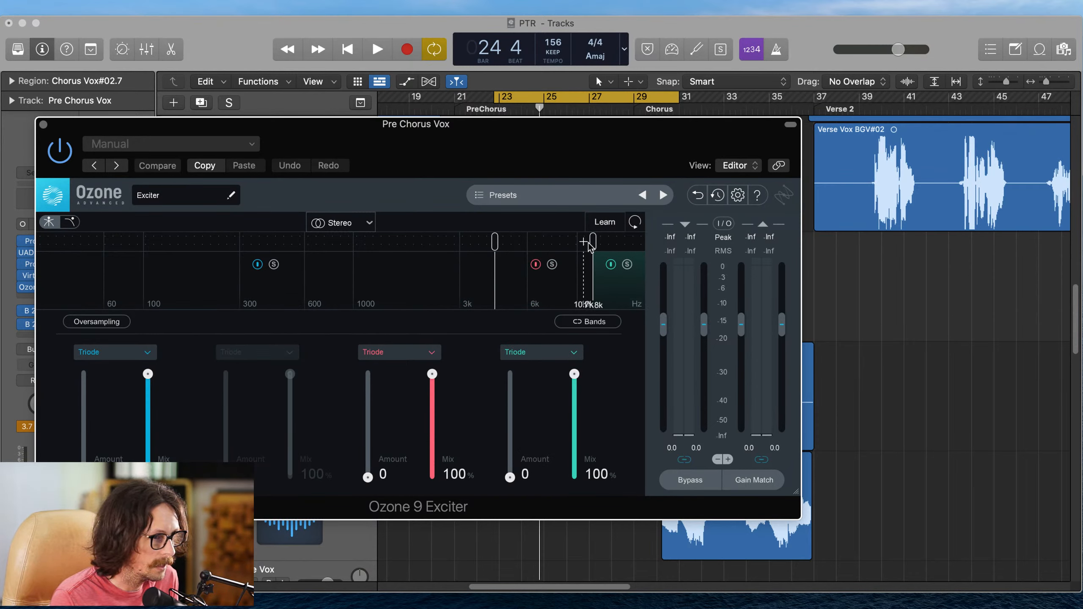
left_click_drag(588, 245, 557, 244)
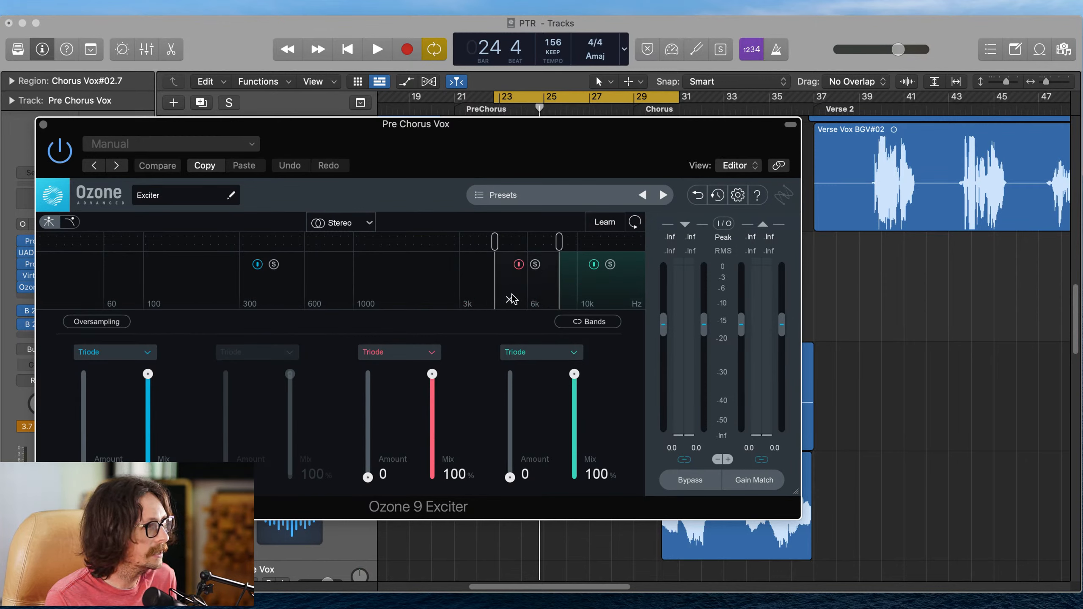
- Set the saturation mode of the Exciter band between 4.3 and 8.3 kHz to Tape, then select the low band
left_click(524, 286)
left_click(401, 359)
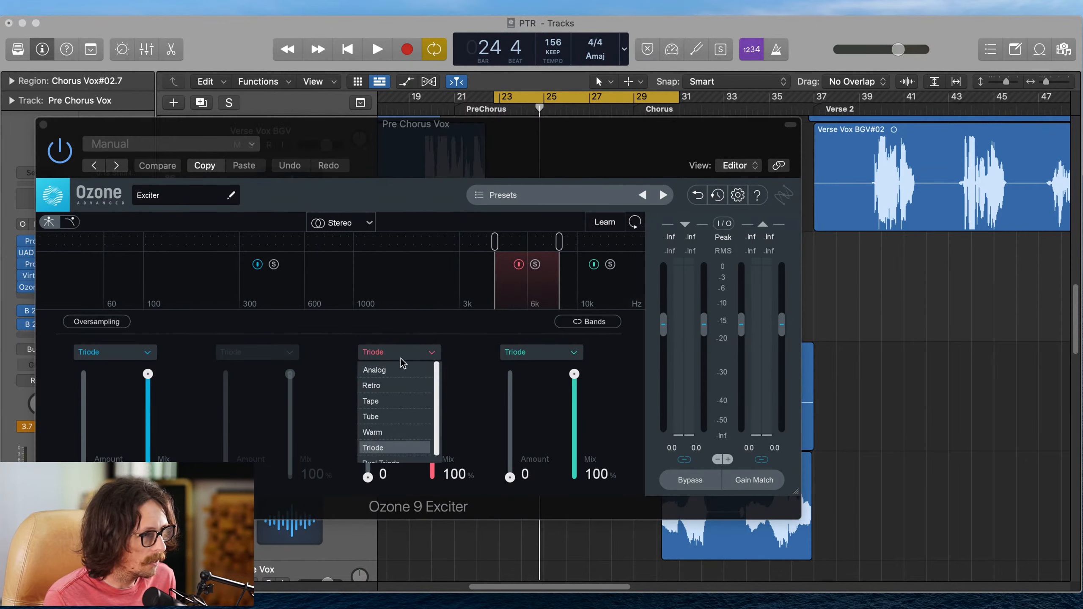
scroll(392, 373, "down", 1)
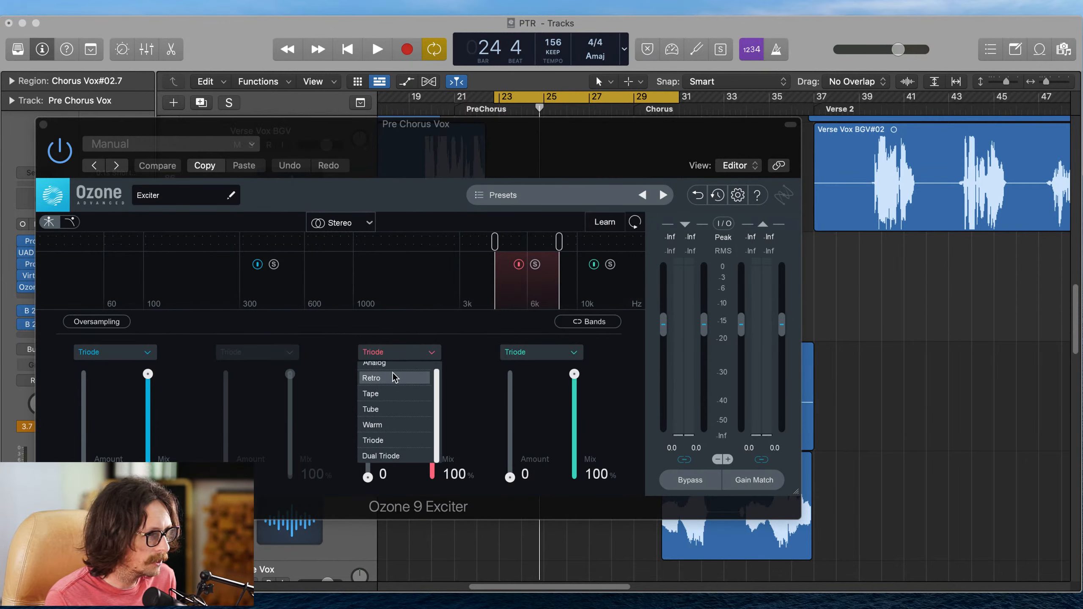
left_click(398, 413)
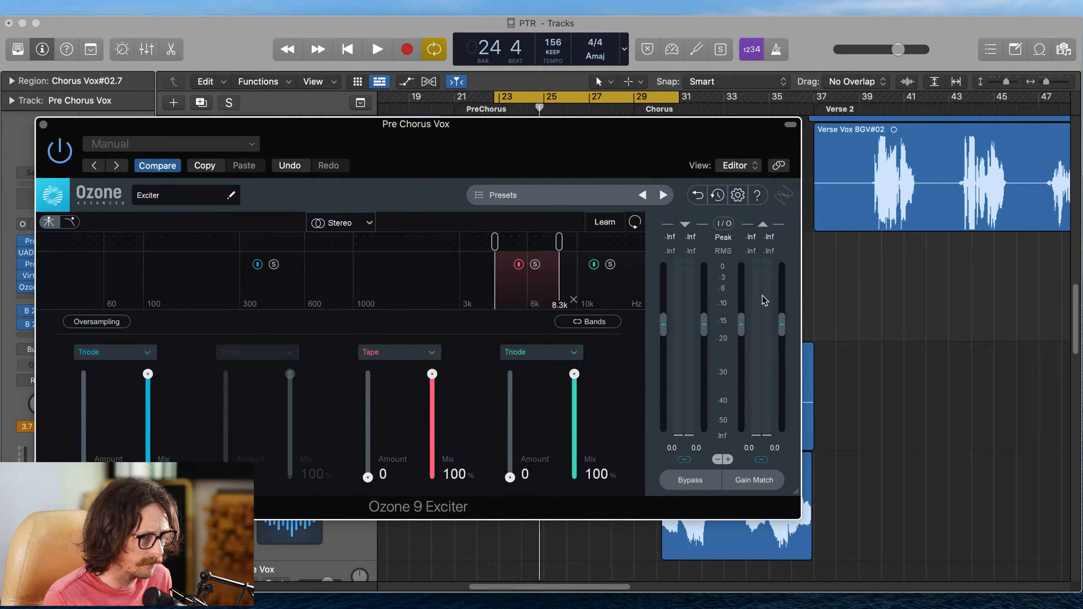
left_click(352, 278)
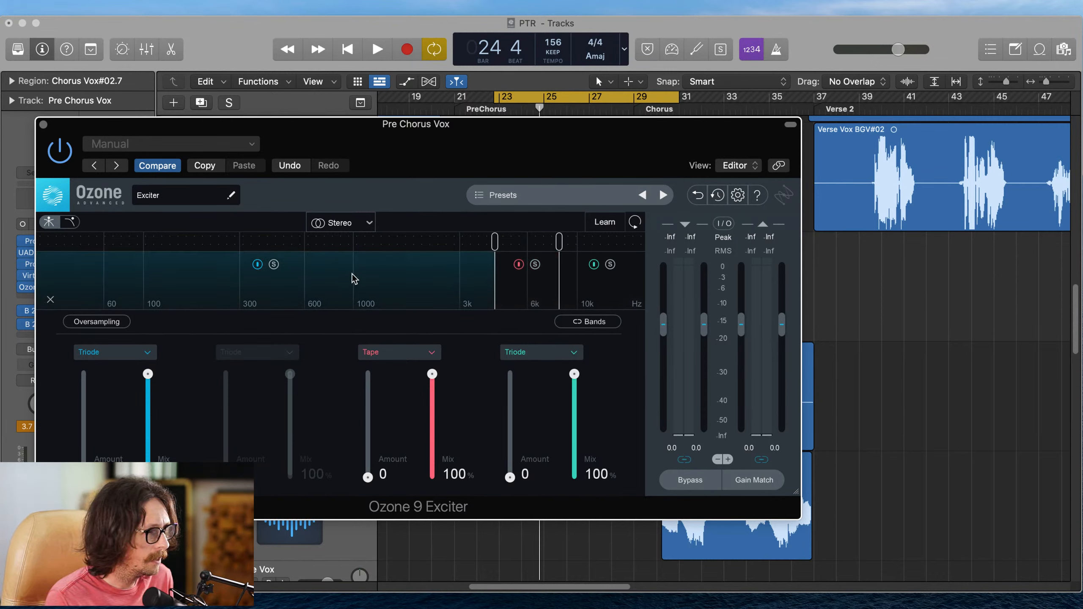
- Split the Exciter's lowest band with a crossover just below 1 kHz and set the resulting second band's mode to Warm
left_click(262, 244)
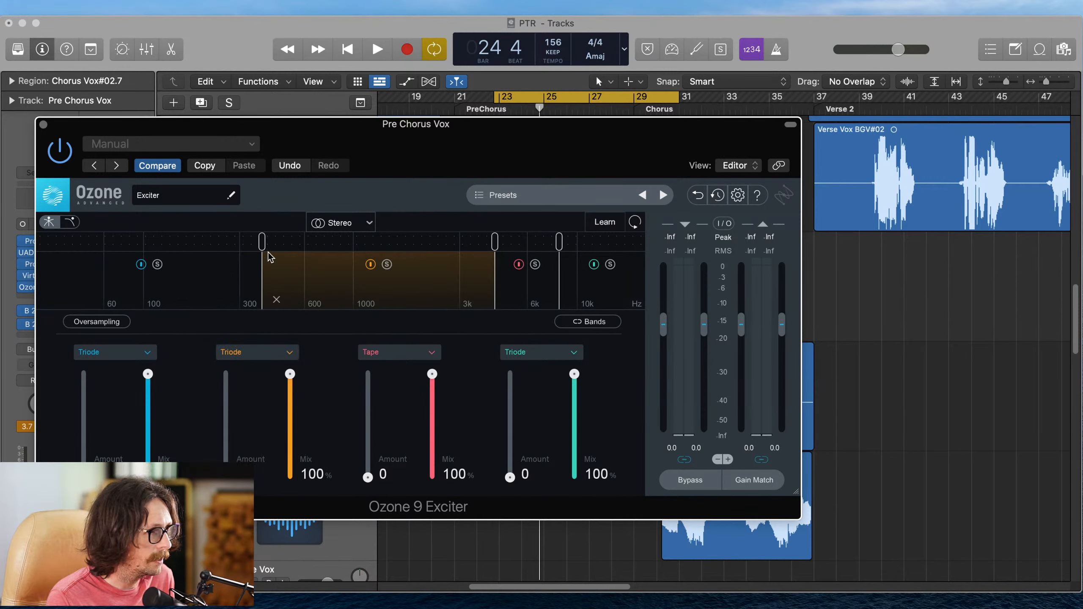
left_click_drag(265, 241, 346, 242)
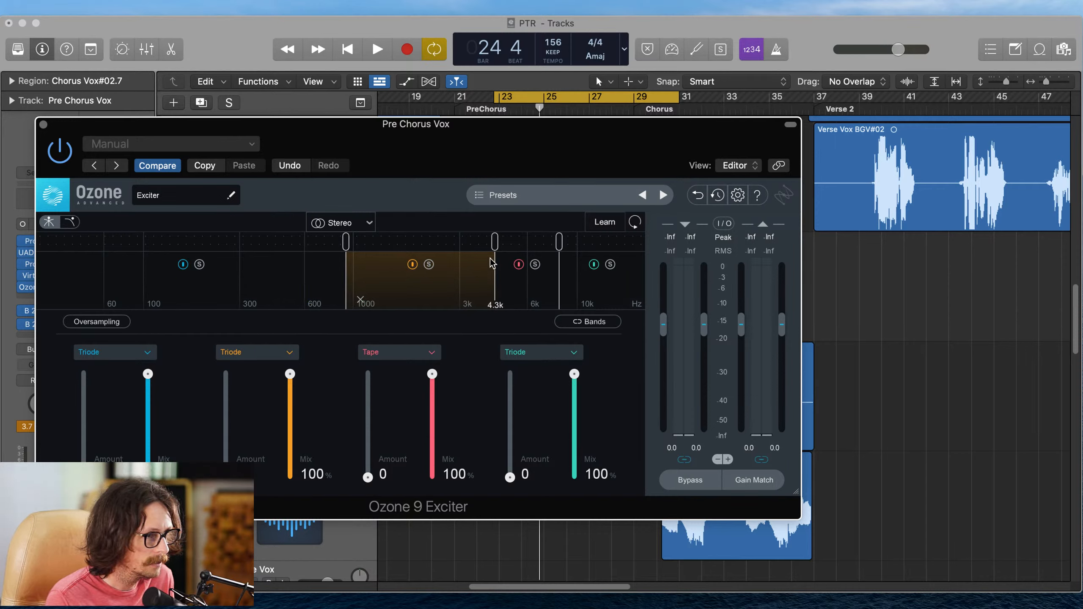
left_click_drag(493, 242, 492, 243)
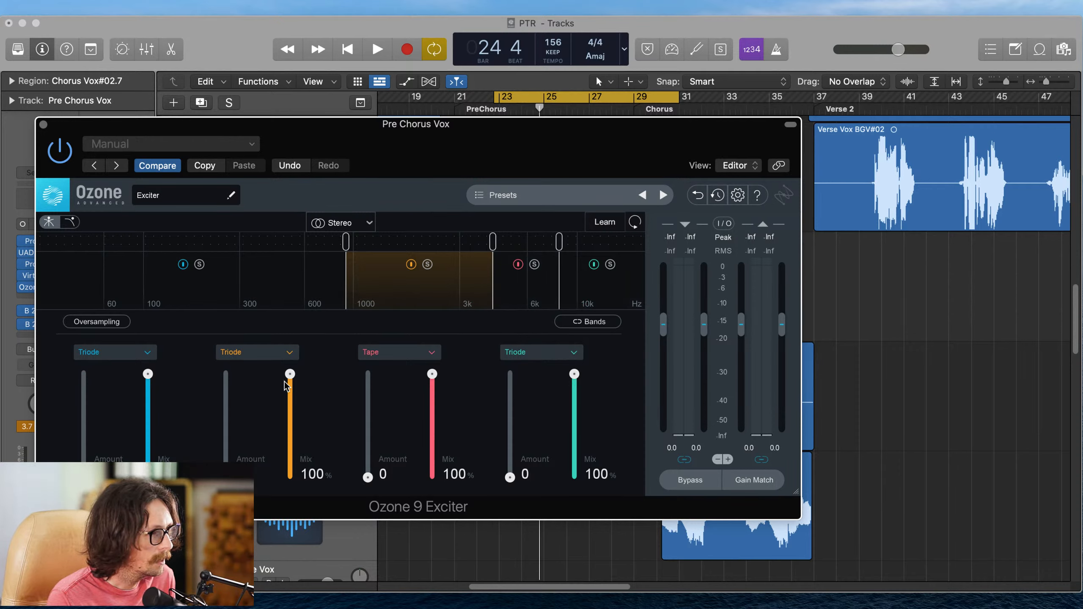
left_click(268, 353)
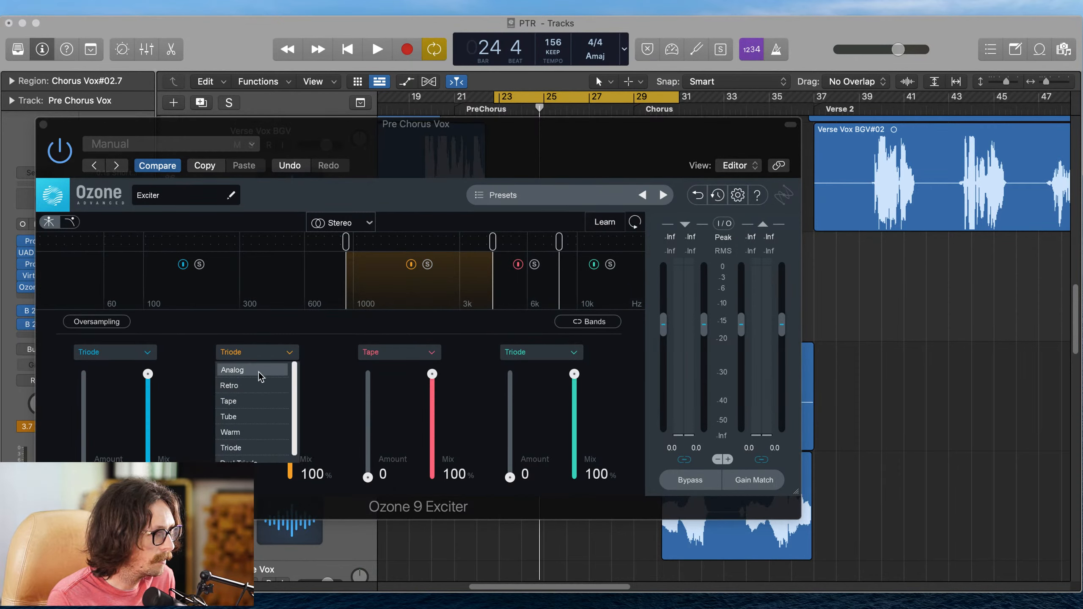
scroll(250, 408, "down", 1)
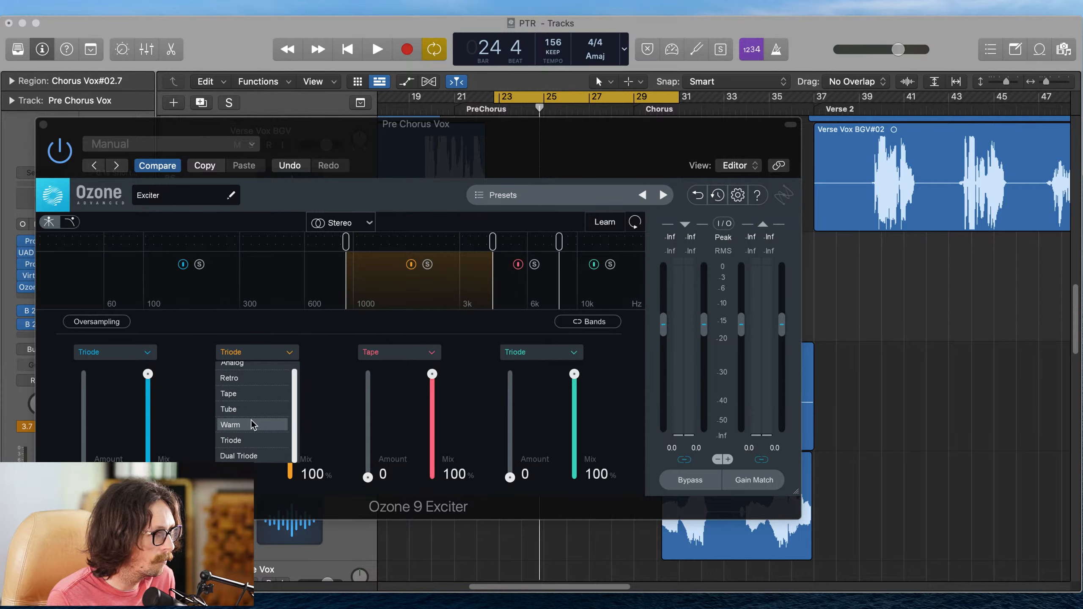
left_click(251, 424)
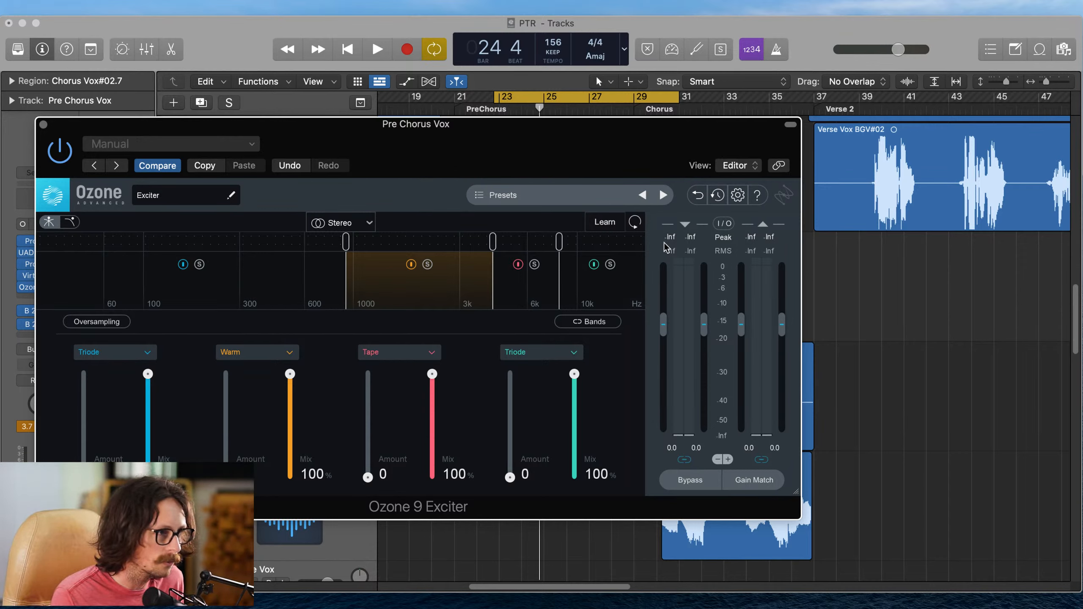
- Play the pre-chorus loop and raise the Amount of the third band to 9.6 and of the second band to roughly three quarters
left_click(529, 283)
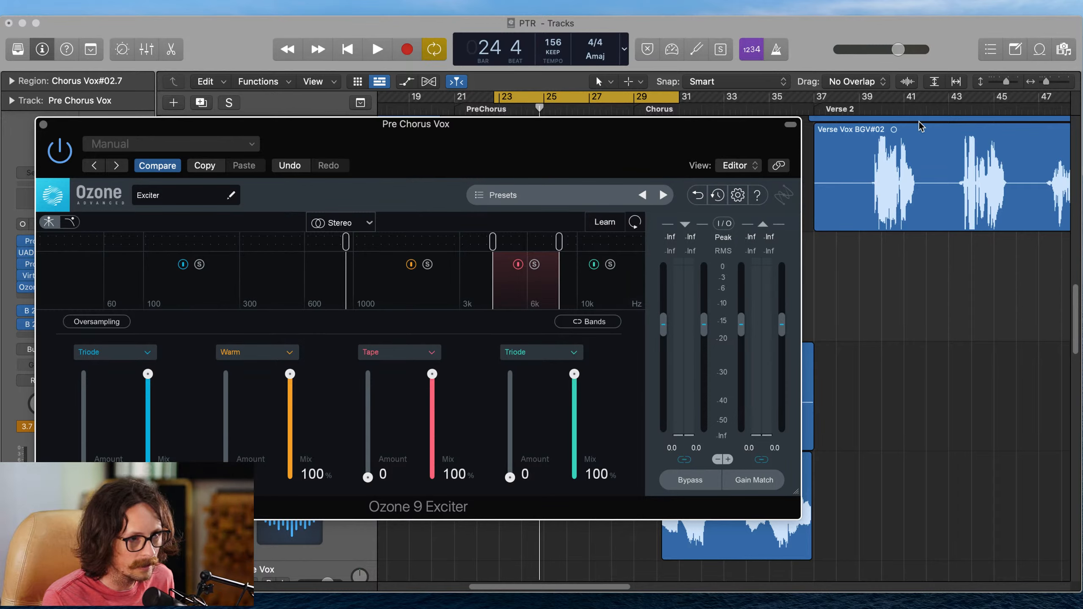
key("space")
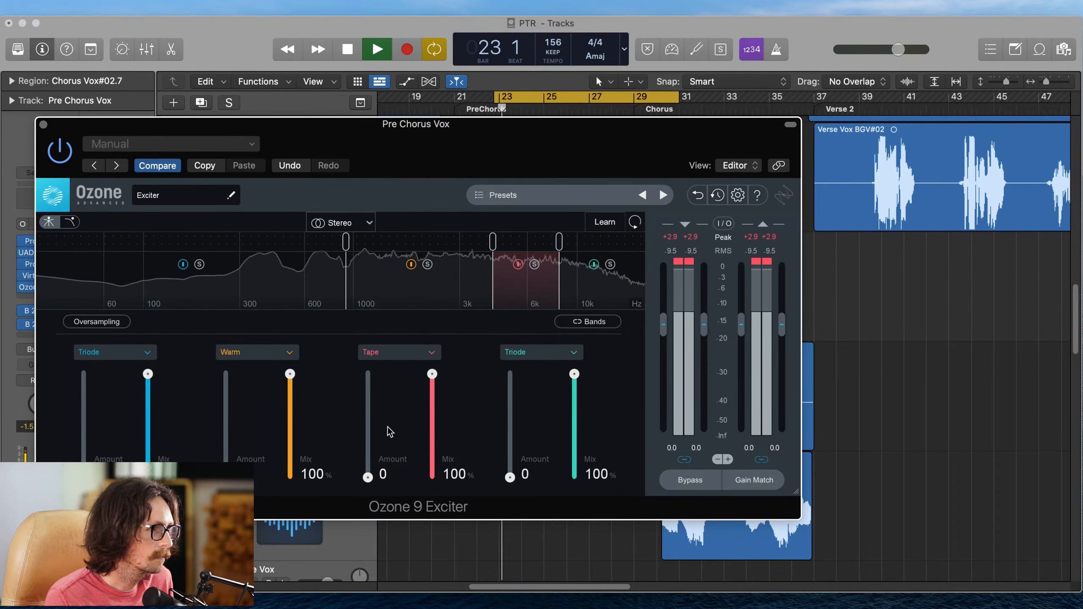
left_click_drag(368, 476, 370, 413)
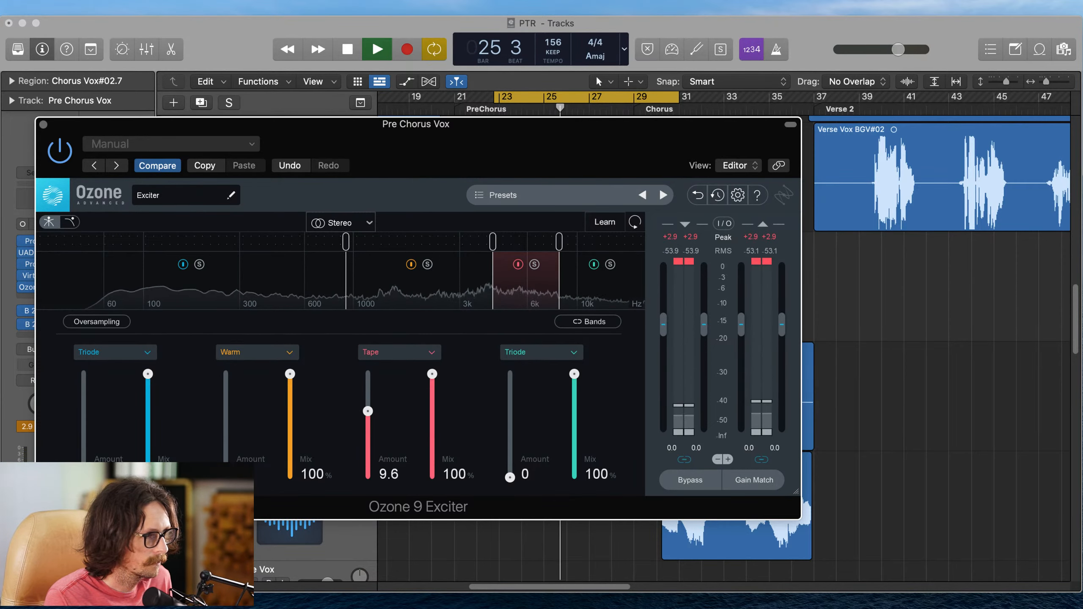
left_click_drag(225, 476, 226, 399)
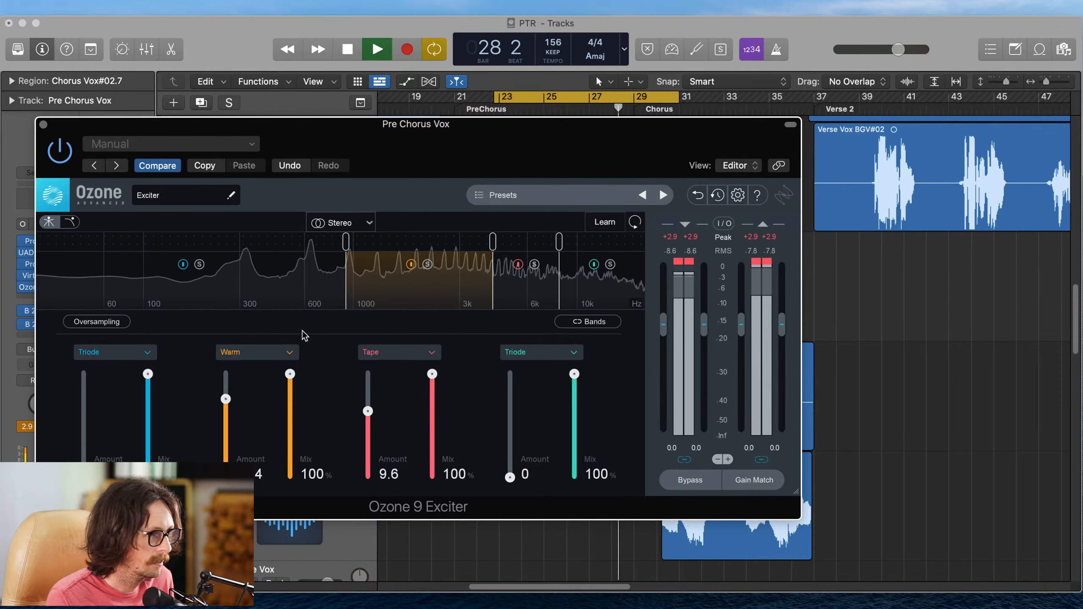
- Switch the second band's mode to Tube, lower its Amount, and set its Mix to 73.2%
left_click(283, 352)
left_click(261, 414)
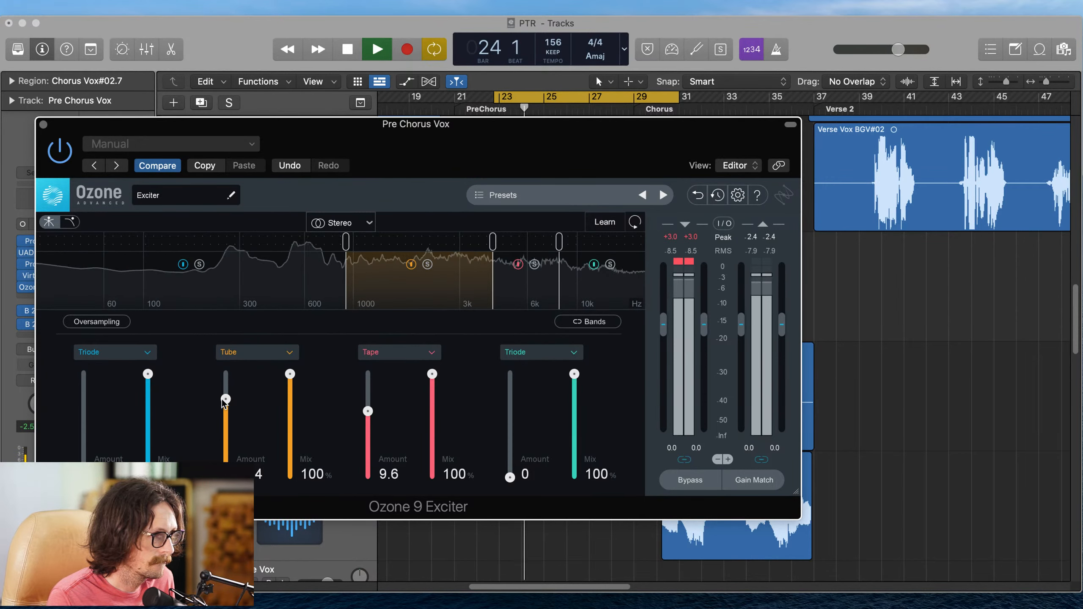
left_click_drag(225, 399, 226, 415)
left_click_drag(290, 375, 290, 402)
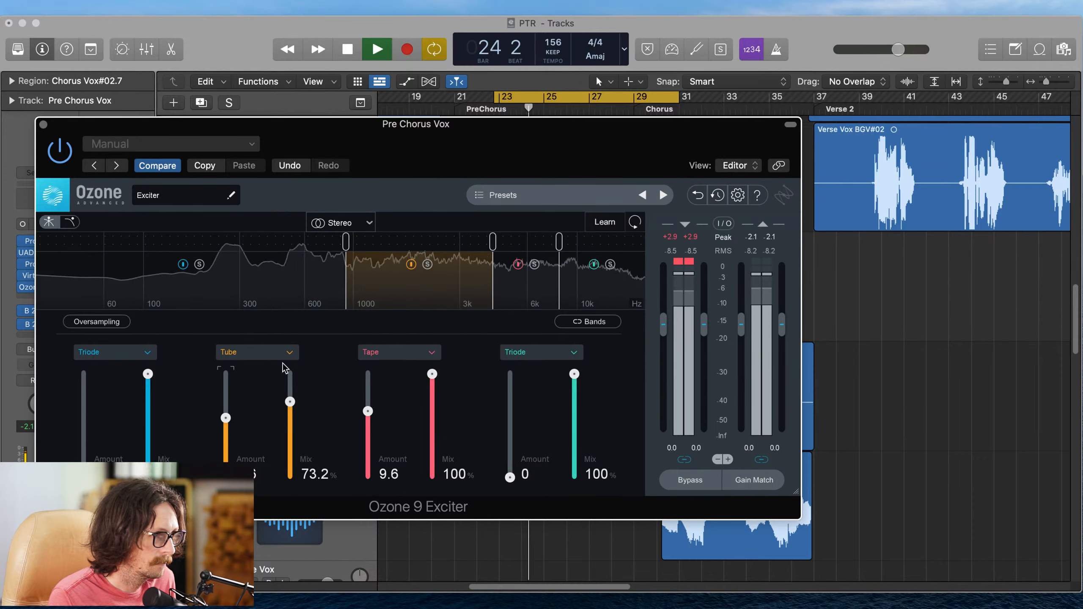
- Move the second band's crossovers to about 725 Hz and 3.2 kHz and raise its Amount almost to maximum
left_click_drag(346, 242, 322, 243)
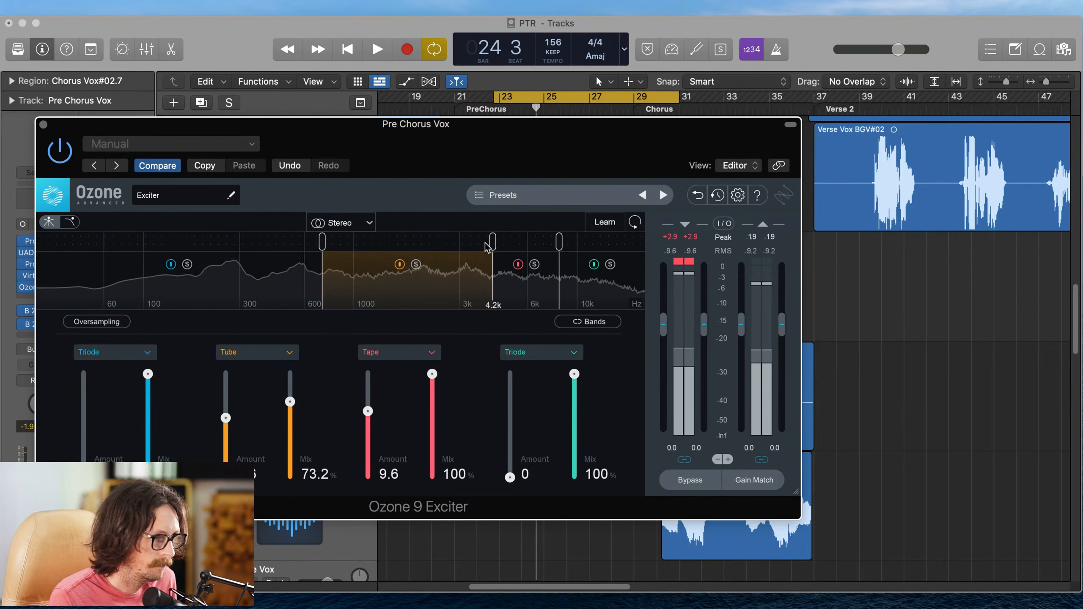
left_click_drag(492, 242, 466, 252)
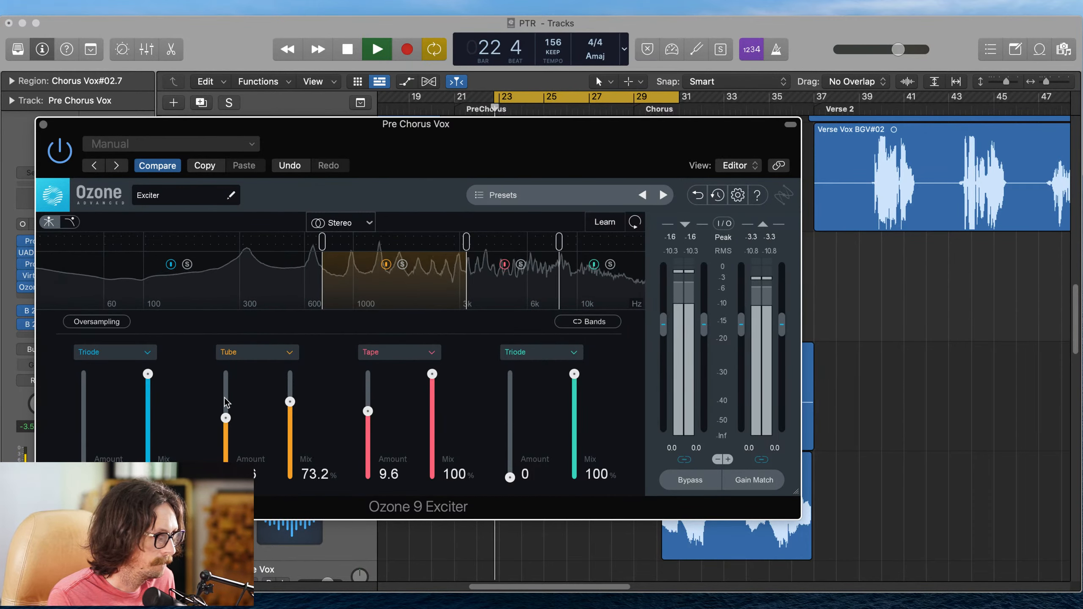
left_click_drag(226, 418, 225, 377)
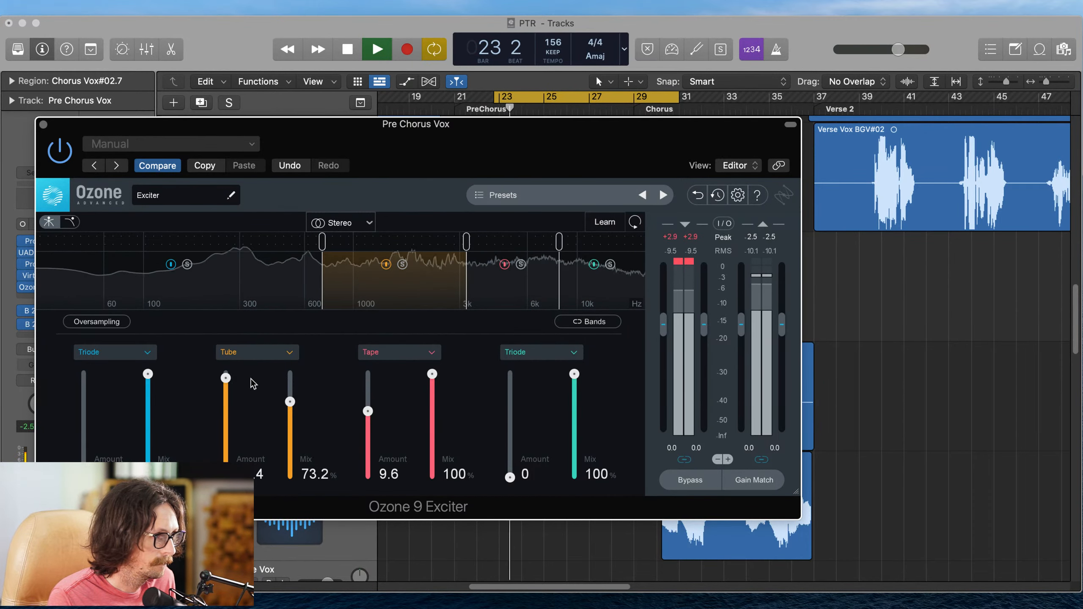
- Raise the lowest Triode band's Amount to a little under half and reduce its Mix slightly
left_click(278, 358)
left_click(252, 276)
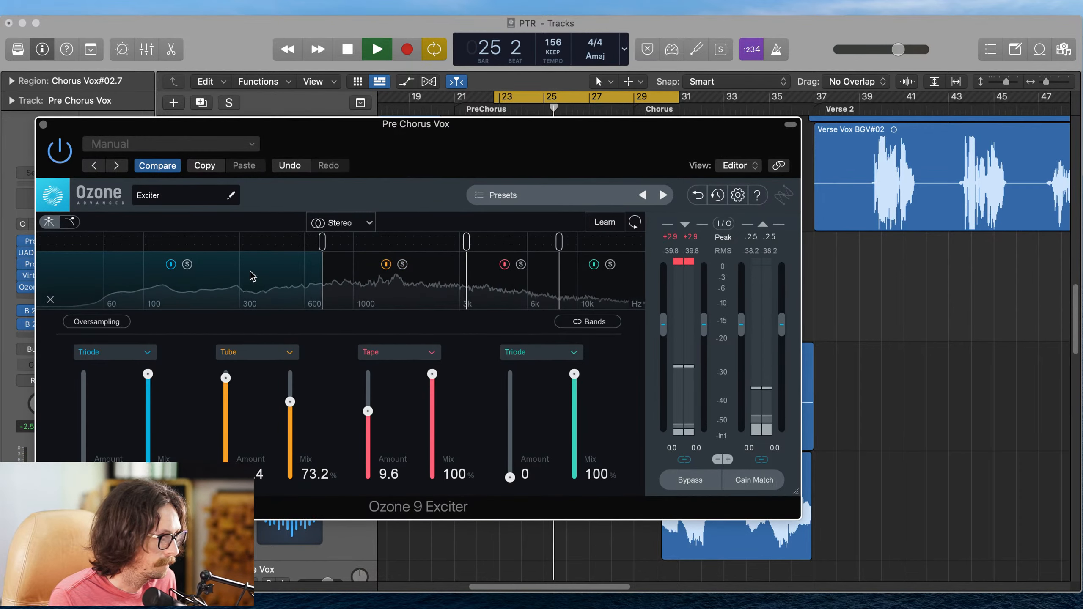
left_click_drag(83, 453, 84, 428)
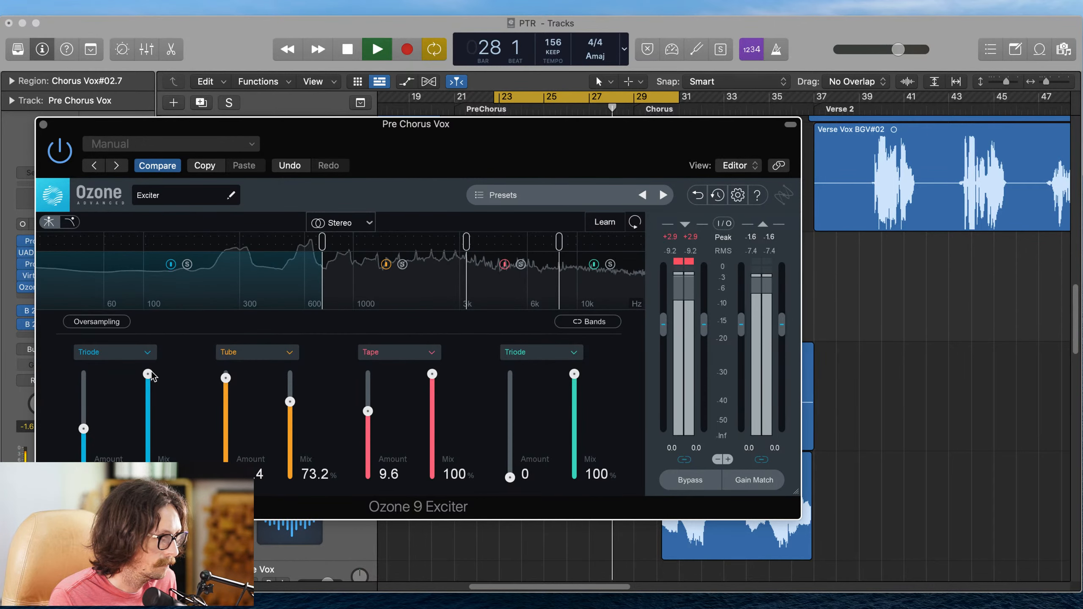
left_click_drag(151, 373, 151, 383)
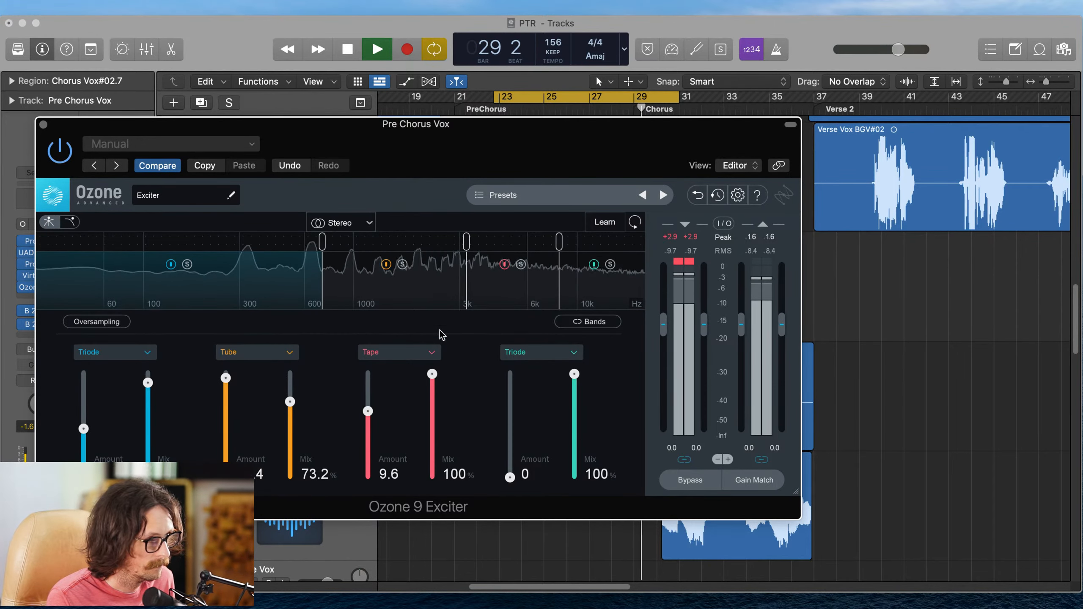
- Solo the second band, audition it in the loop, and nudge its upper crossover slightly higher
left_click(402, 265)
key("space")
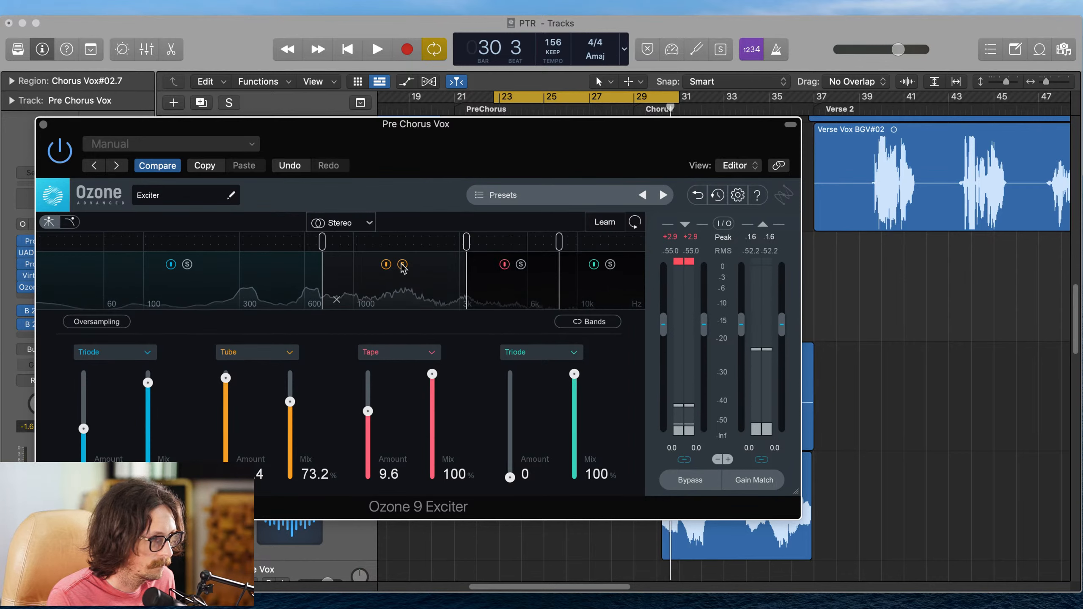
key("space")
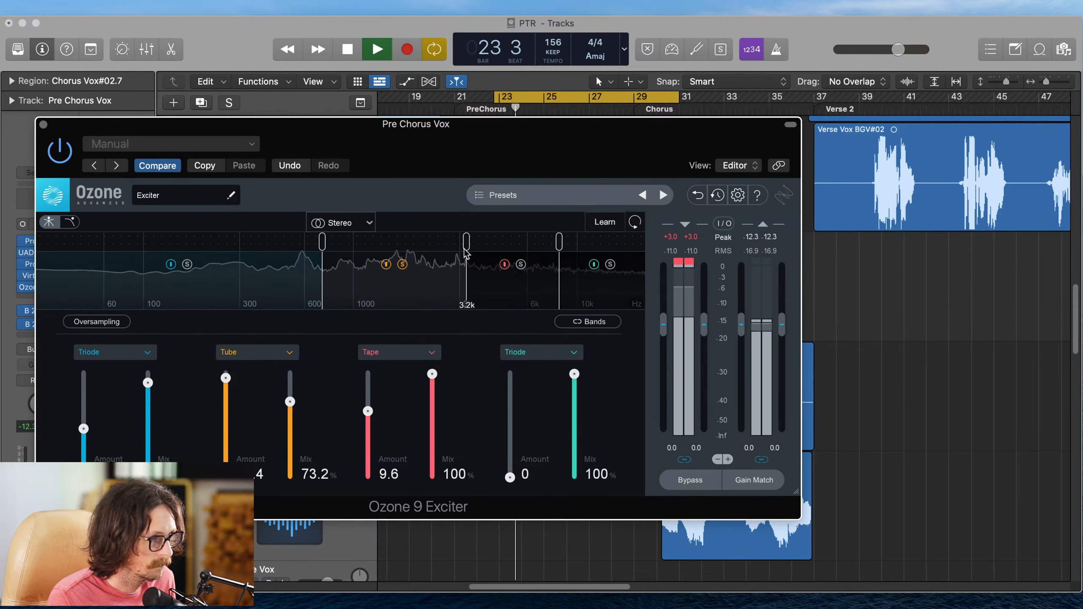
key("space")
key("space")
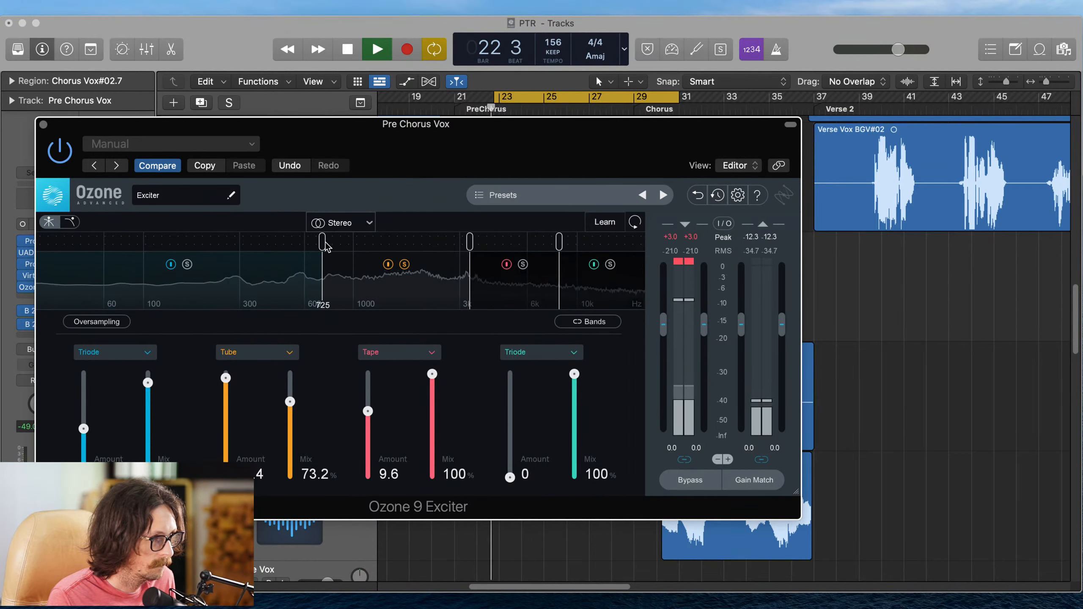
- Lower the crossover between the first and second bands to just below 600 Hz and unsolo the second band
left_click_drag(341, 247, 309, 251)
key("space")
key("space")
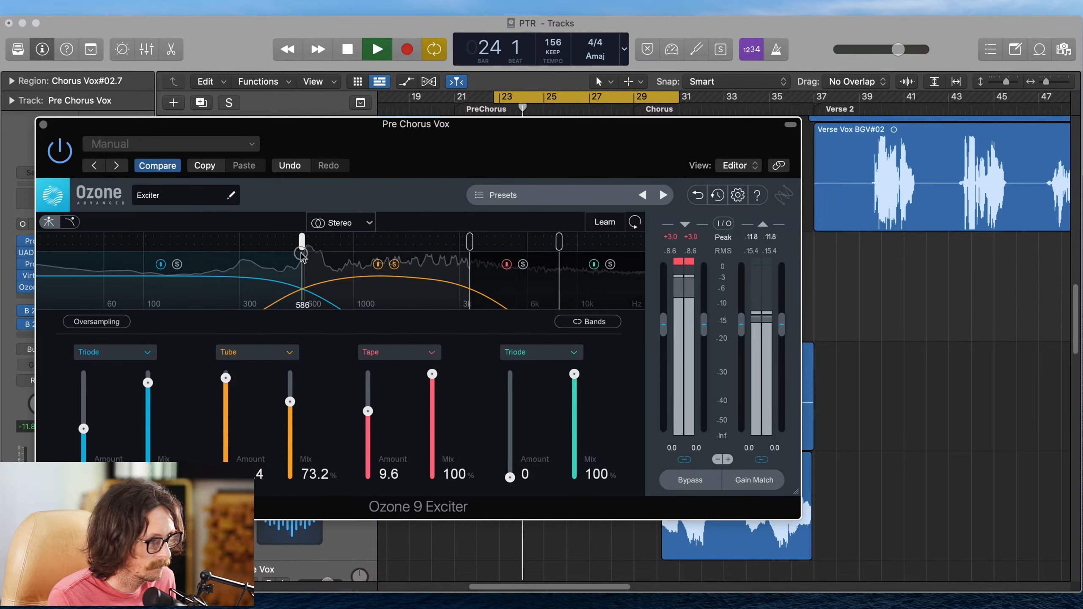
left_click_drag(302, 255, 296, 255)
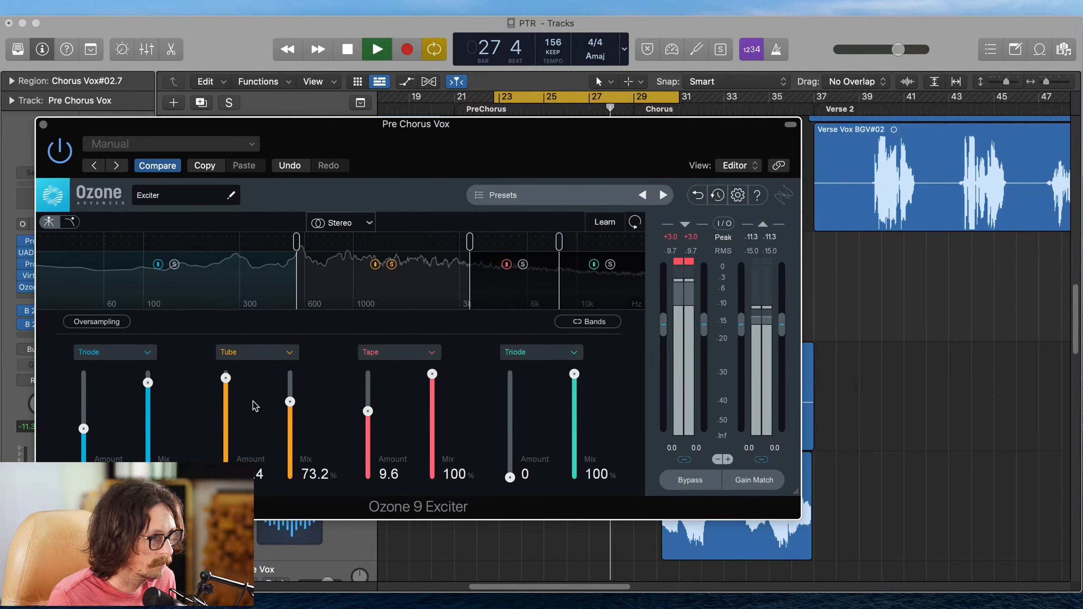
left_click(393, 265)
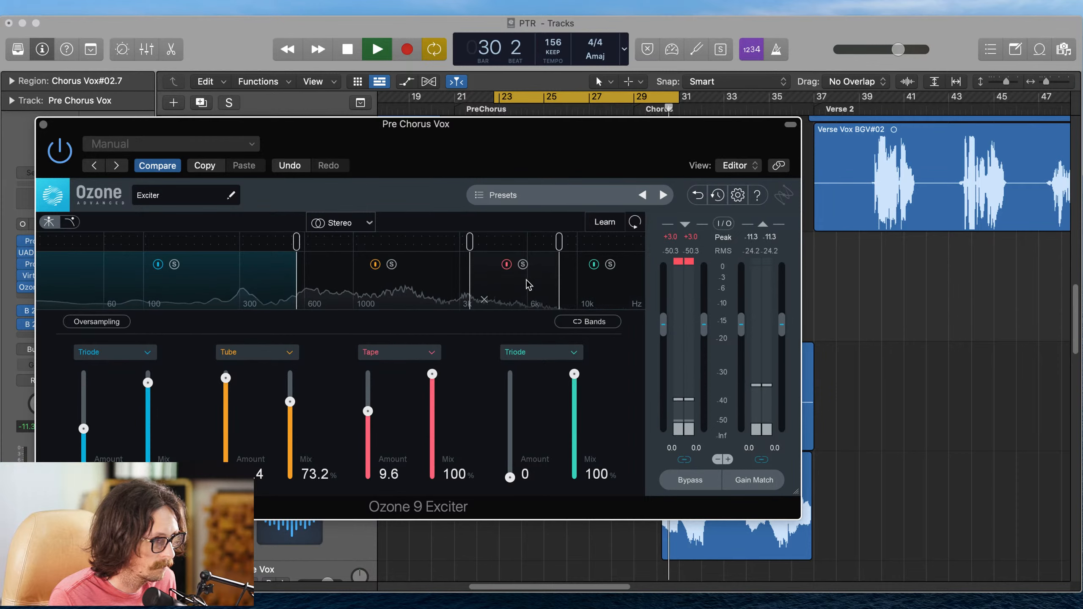
- Solo the third band, set its mode to Warm with Amount 11.8 and Mix 89.5%, and unsolo it
left_click(523, 265)
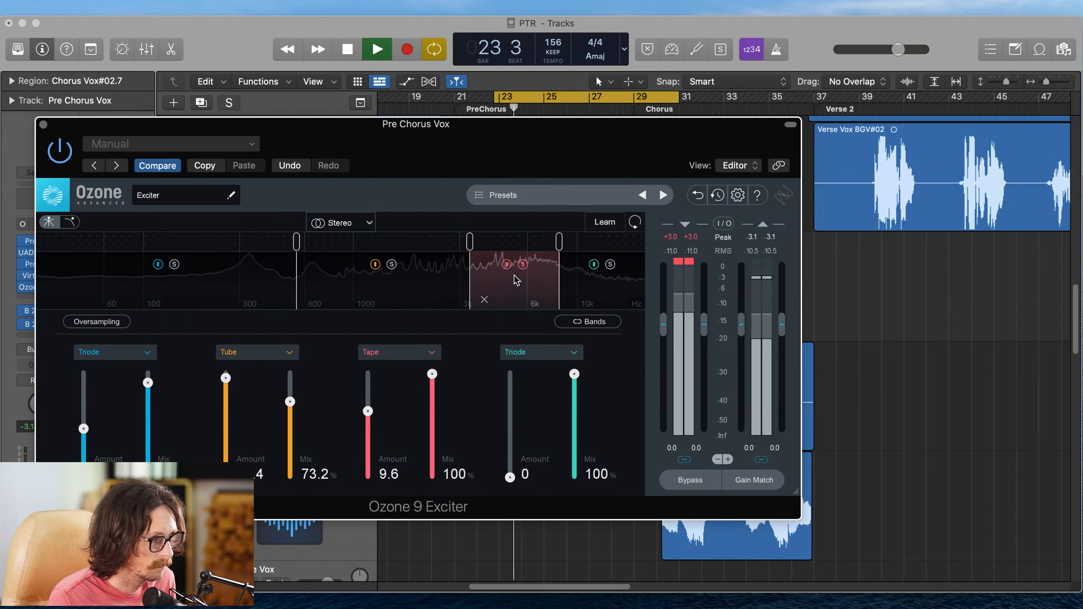
left_click(397, 352)
left_click(389, 422)
left_click_drag(368, 412, 368, 397)
left_click_drag(433, 375, 434, 386)
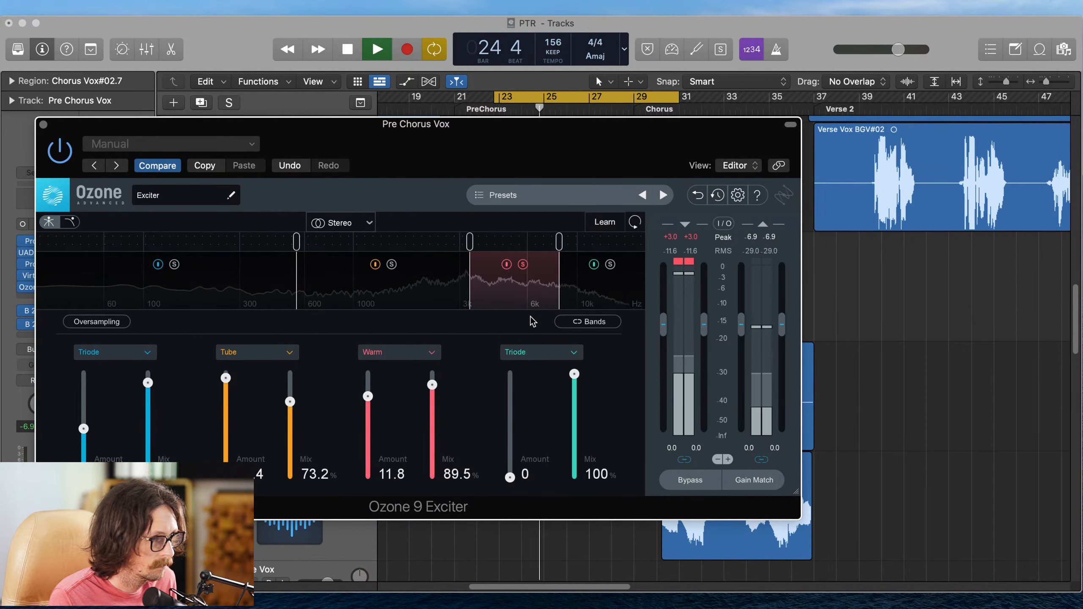
left_click(525, 265)
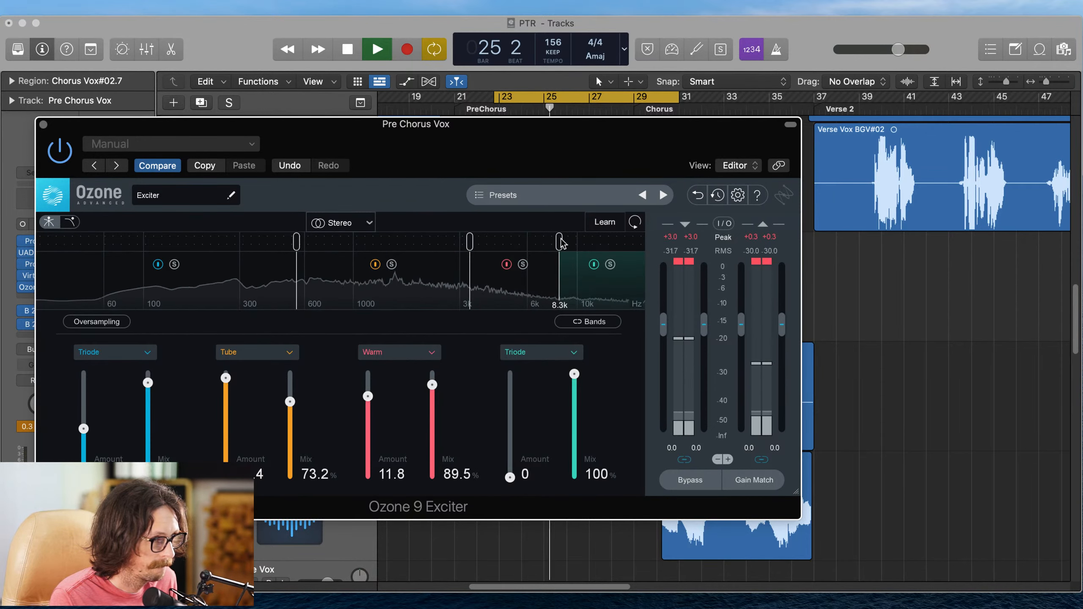
- Reduce the Amount of the first three bands, setting the third to 7.7, and return the first band's Mix to full
left_click_drag(225, 378, 216, 434)
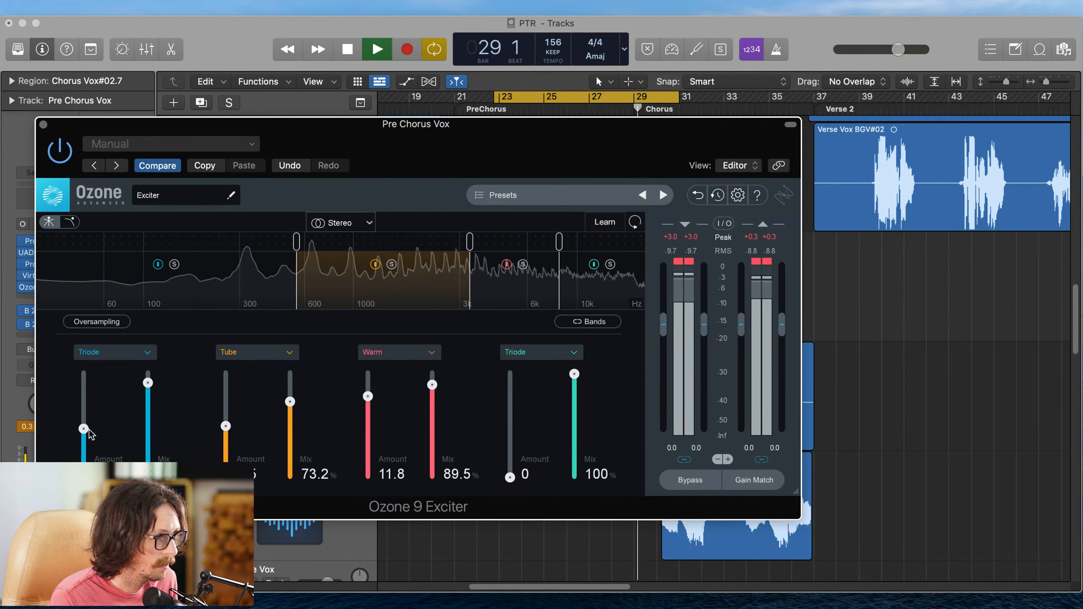
left_click_drag(89, 430, 86, 457)
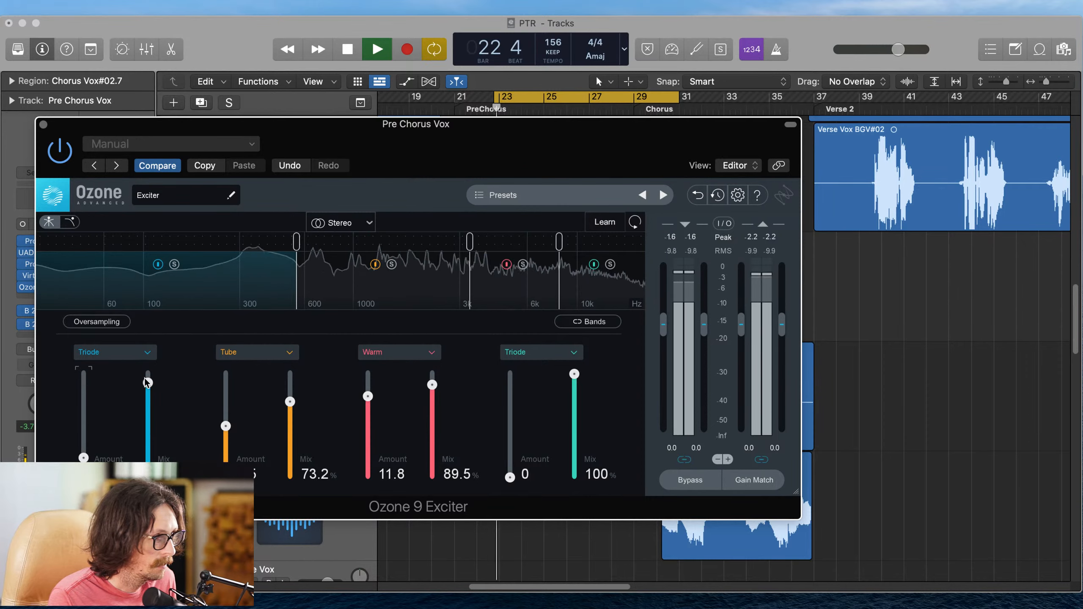
left_click_drag(148, 383, 153, 347)
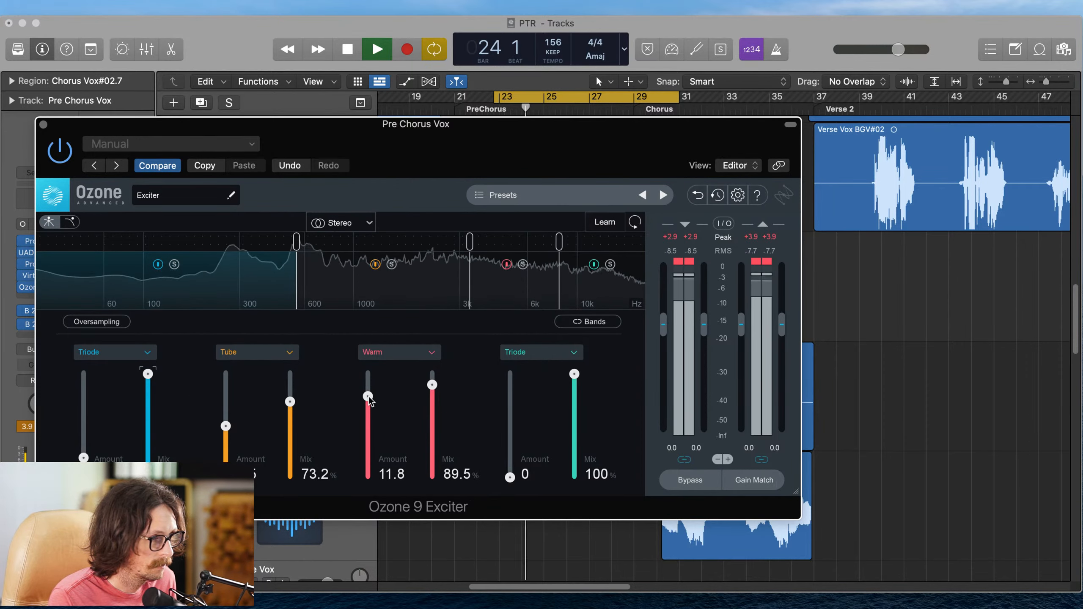
left_click_drag(368, 398, 367, 424)
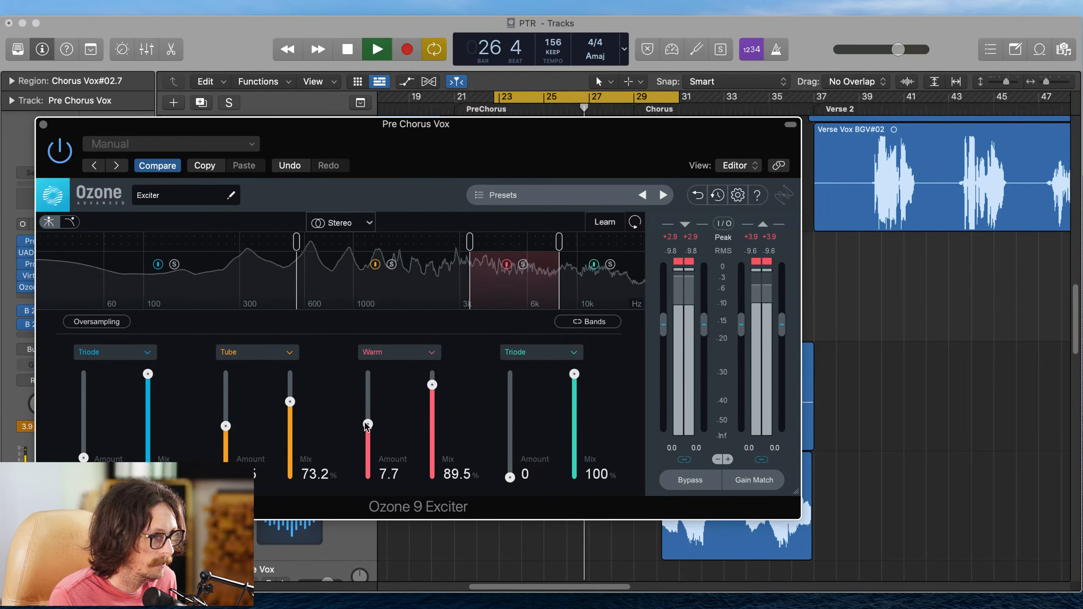
- Raise the second band's Amount and set its Mix to 81.7%, with its lower crossover at about 466 Hz; stop playback
left_click_drag(226, 426, 225, 404)
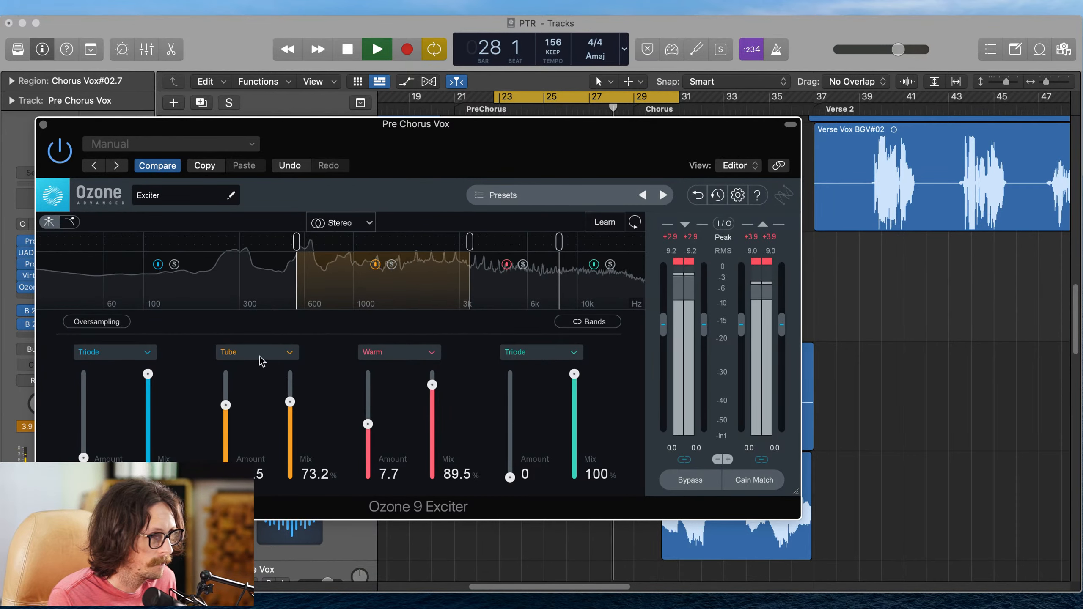
left_click_drag(296, 242, 280, 252)
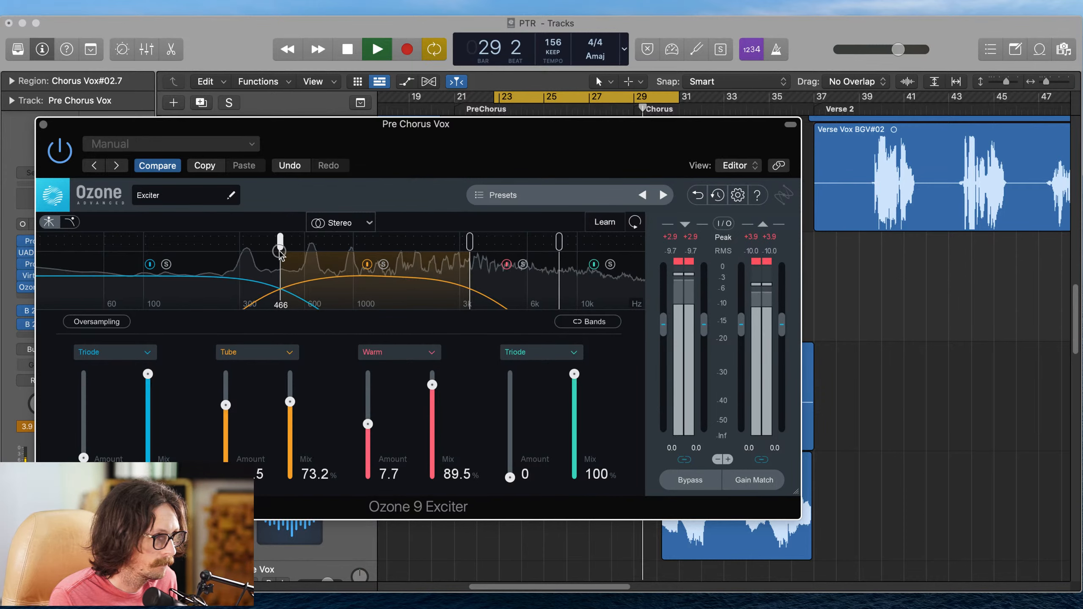
left_click_drag(225, 405, 290, 364)
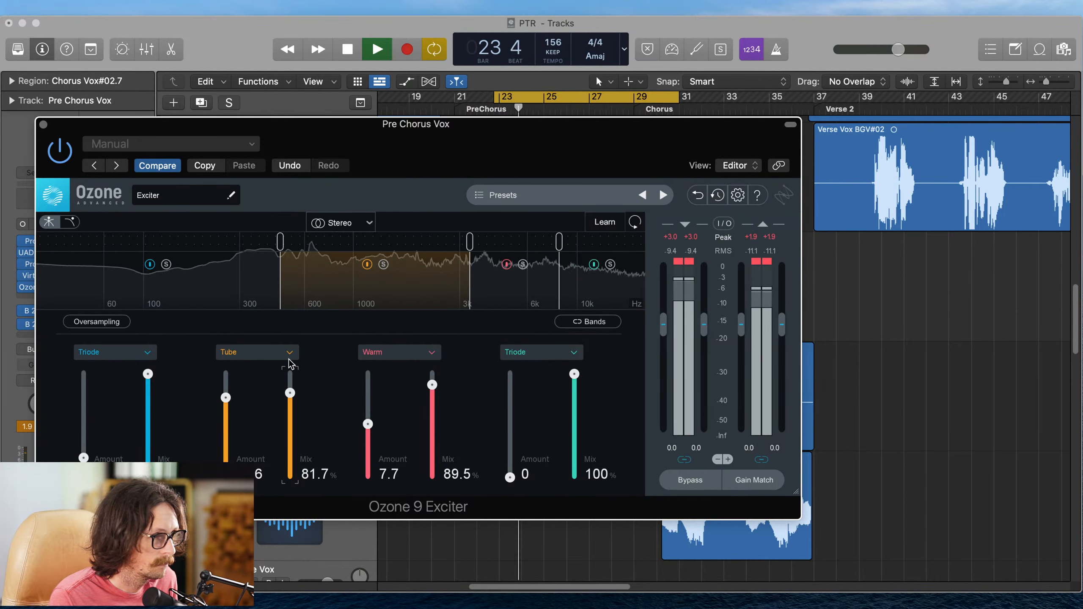
key("space")
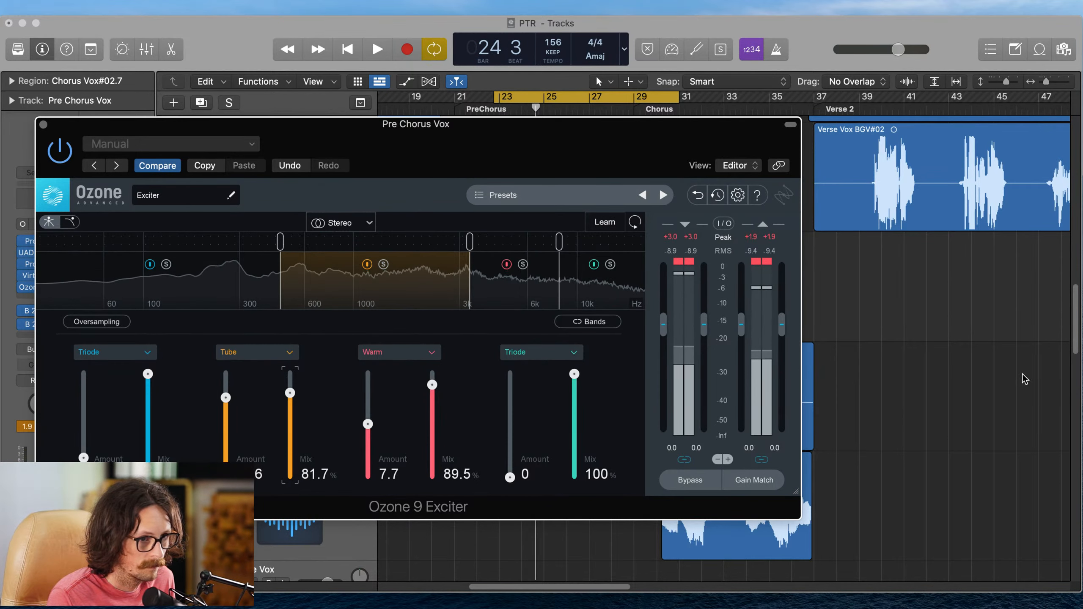
- Close the Exciter and delete the small low-mid boost band from the second Pro-Q 3 on the Pre Chorus Vox track
left_click(928, 133)
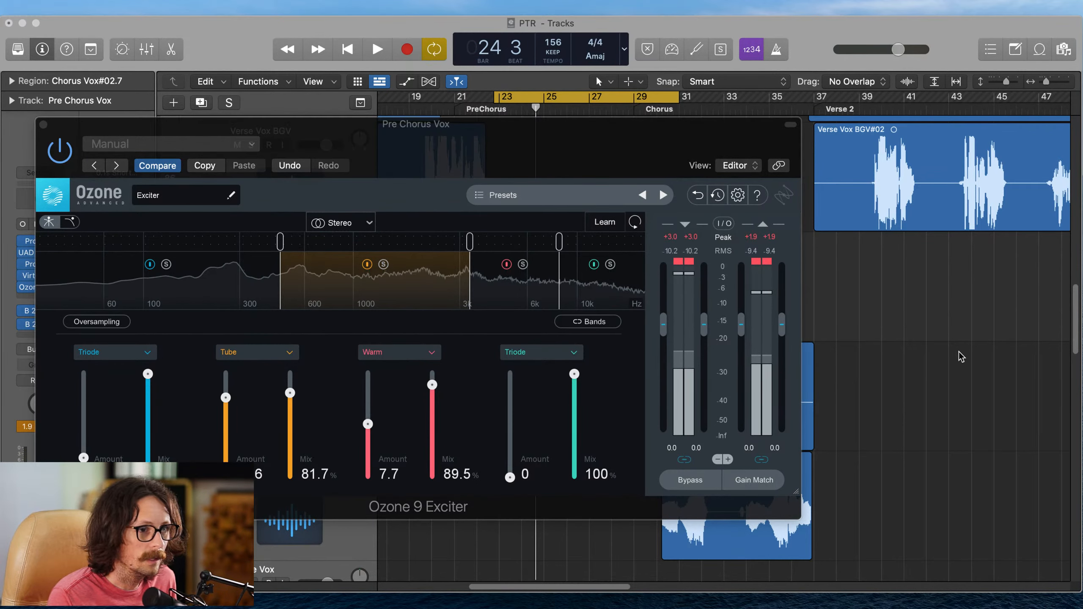
left_click(956, 439)
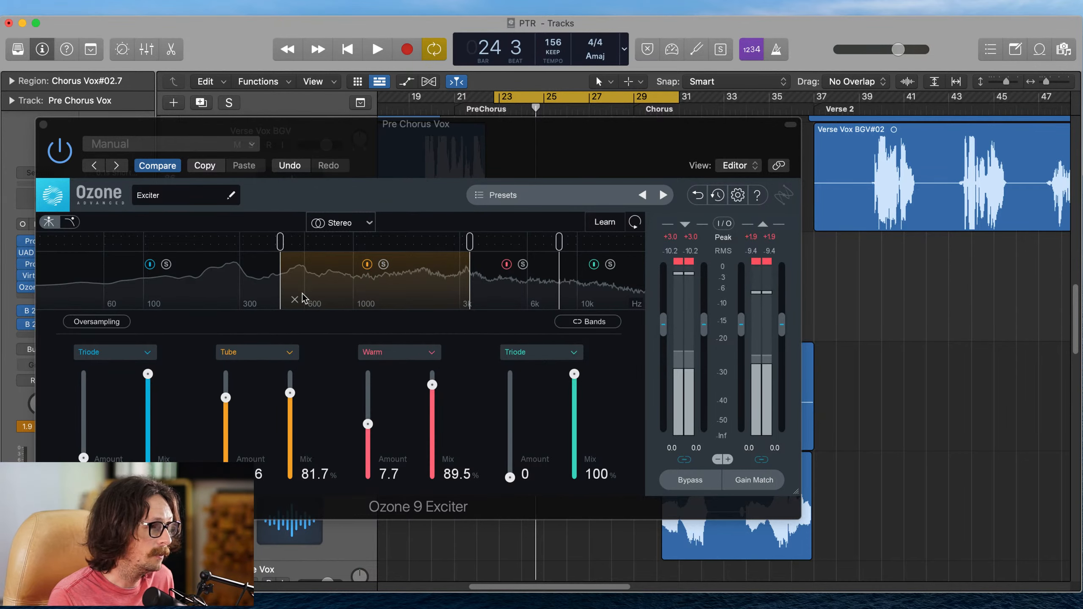
left_click(43, 125)
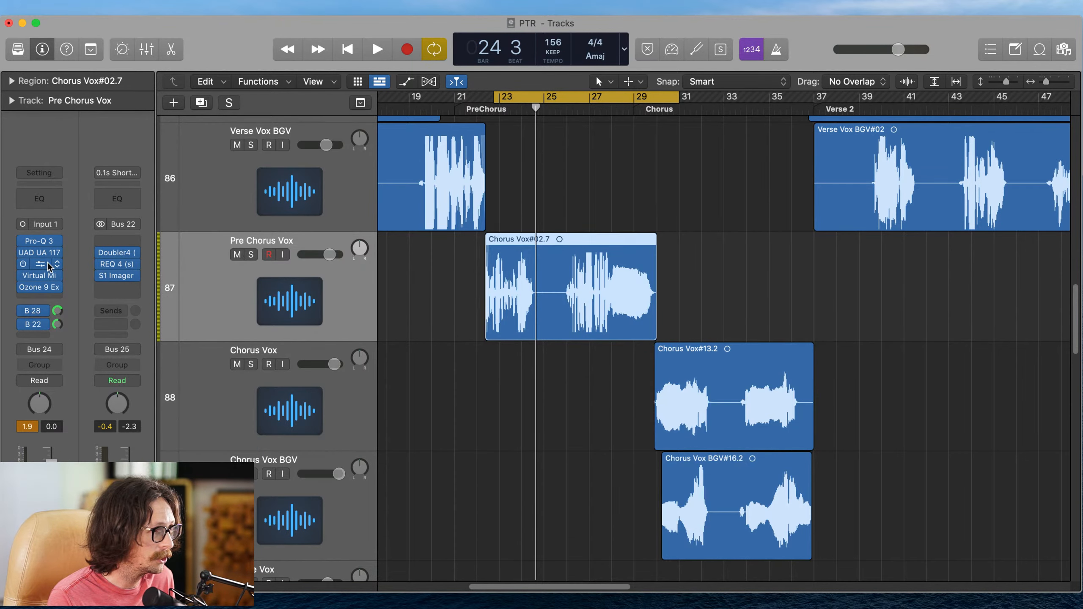
left_click(44, 265)
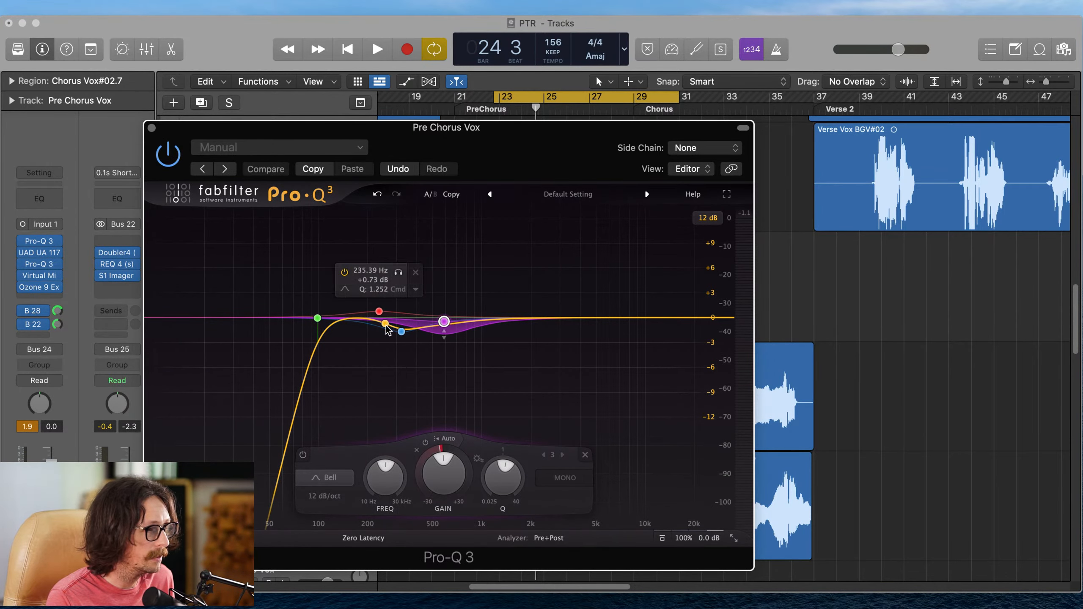
left_click(380, 314)
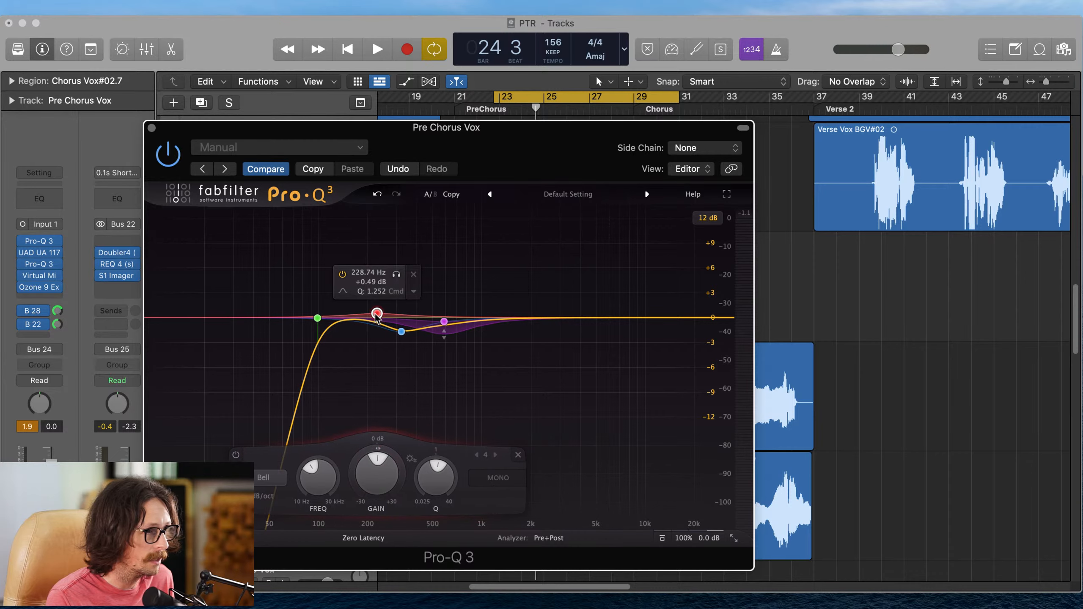
left_click(414, 275)
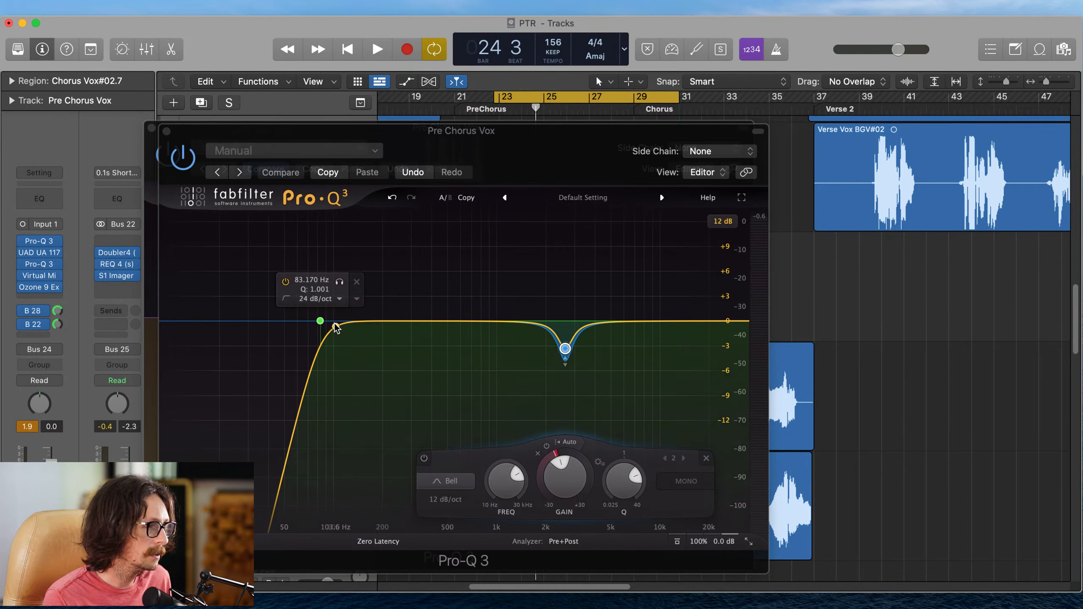
- Add a slight bell boost at about 500 Hz in the first Pro-Q 3 and reduce the second one's low-mid cut to -1.06 dB at 322.51 Hz
left_click(406, 320)
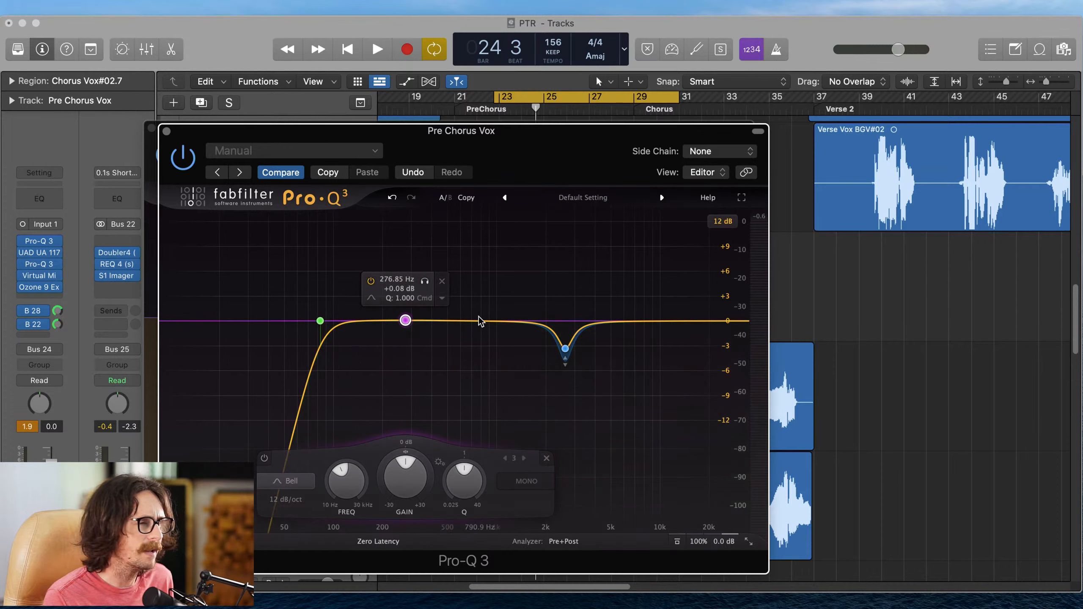
left_click_drag(405, 320, 447, 317)
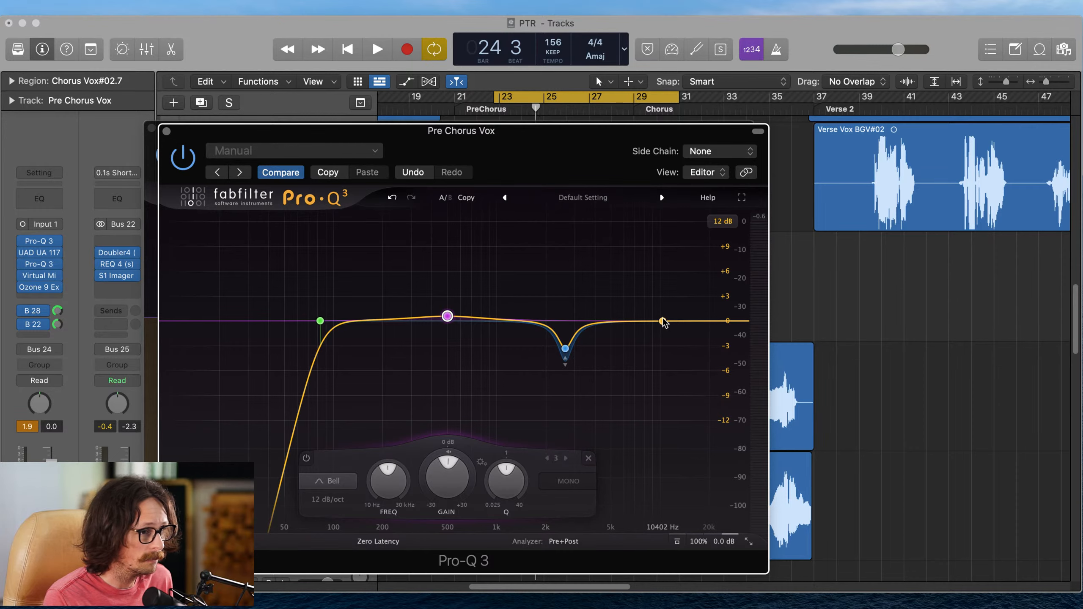
left_click(166, 132)
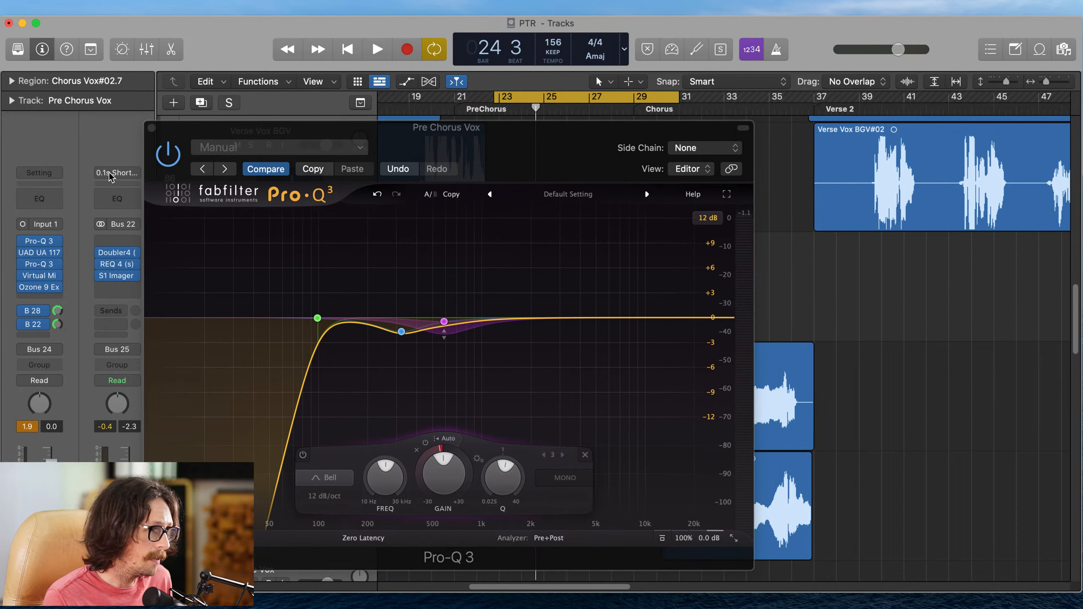
left_click(401, 329)
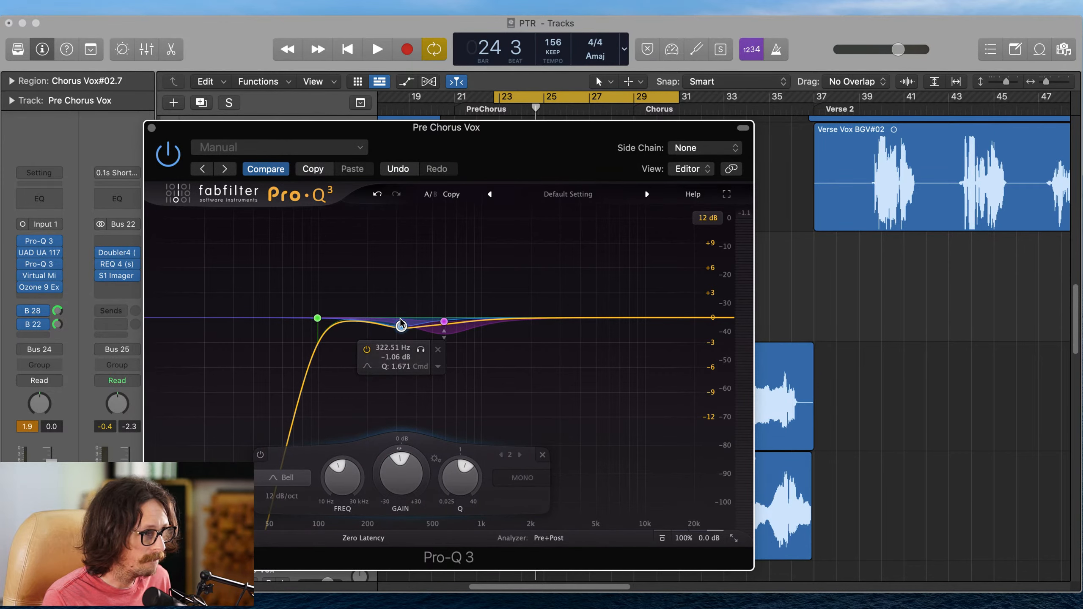
- Fine-tune the Revival module's Thickness in Virtual Mix Rack, set its Shimmer to 10.8, and close the plug-in windows
left_click(39, 275)
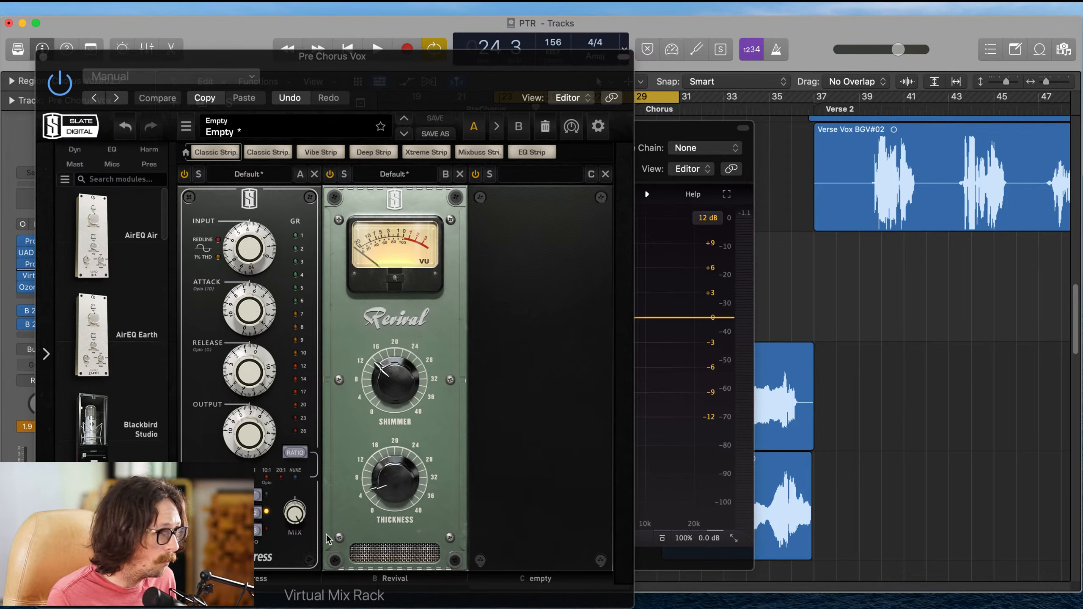
left_click(392, 492)
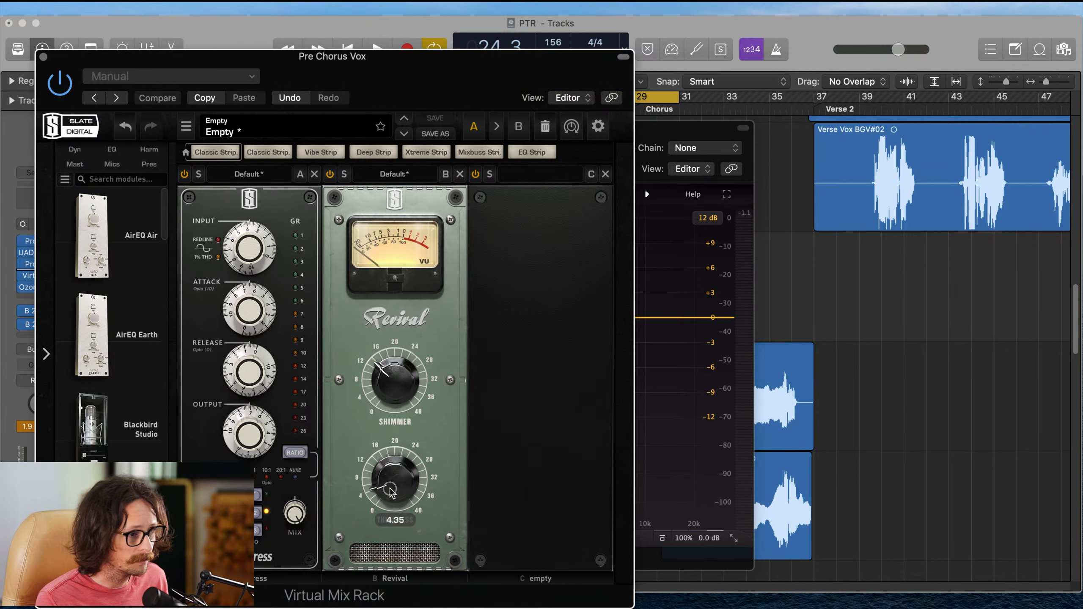
left_click_drag(392, 493, 391, 491)
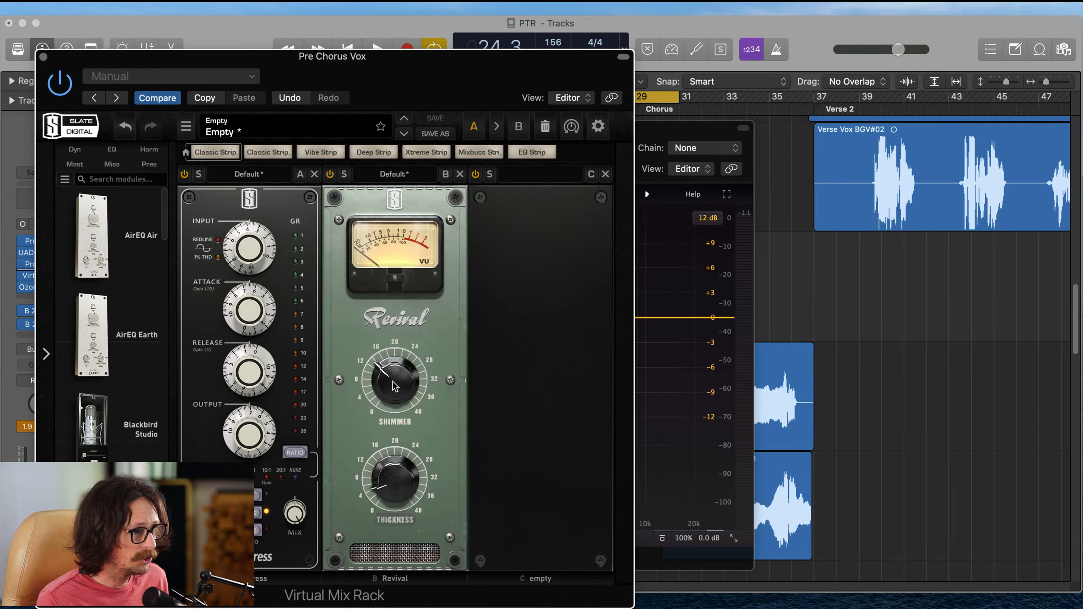
left_click_drag(394, 386, 397, 384)
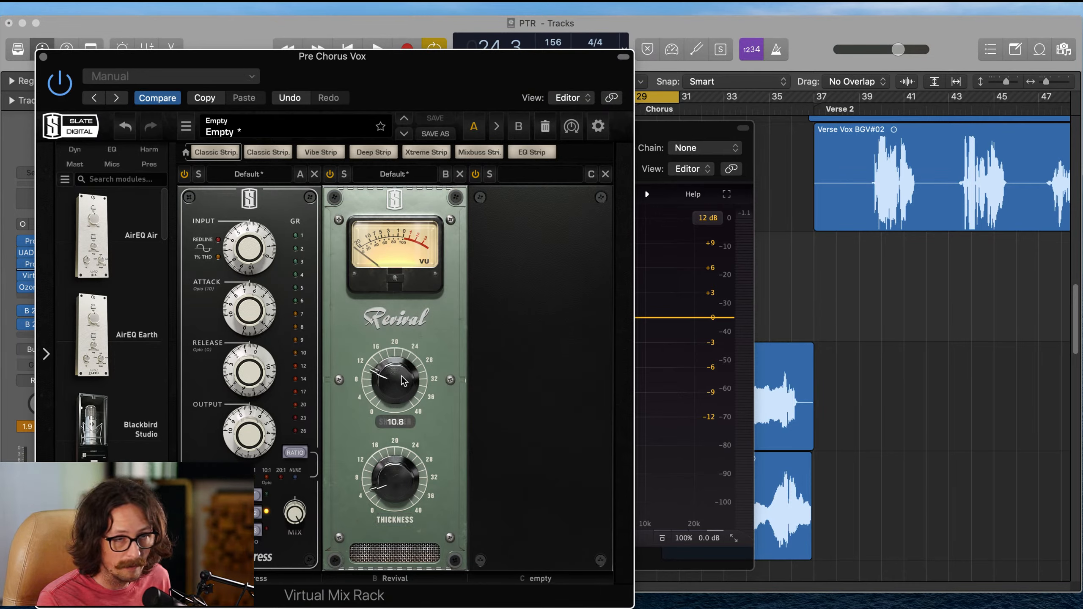
left_click(43, 56)
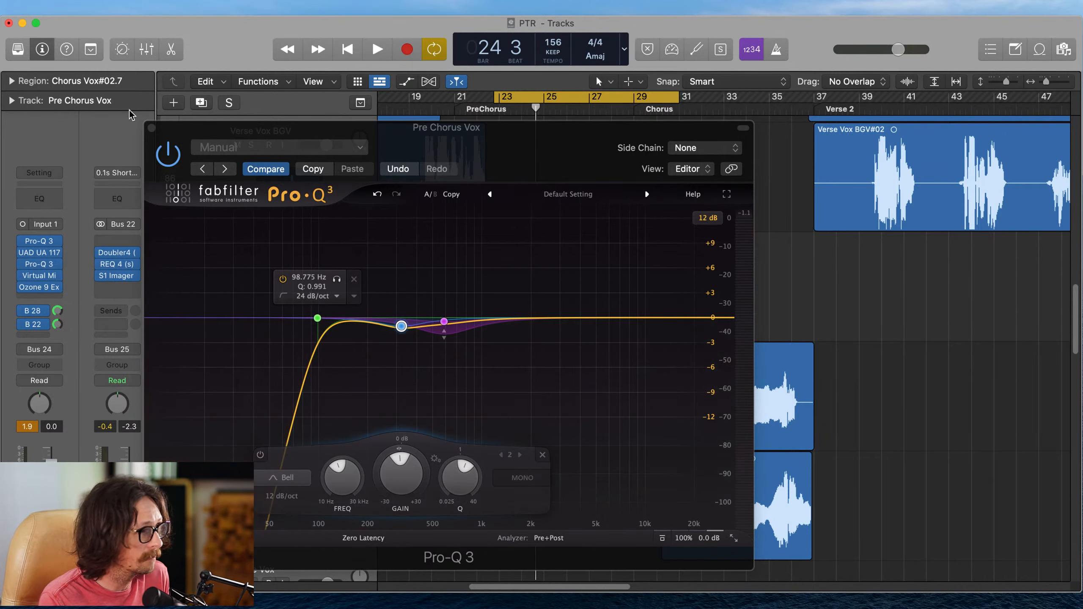
left_click(153, 129)
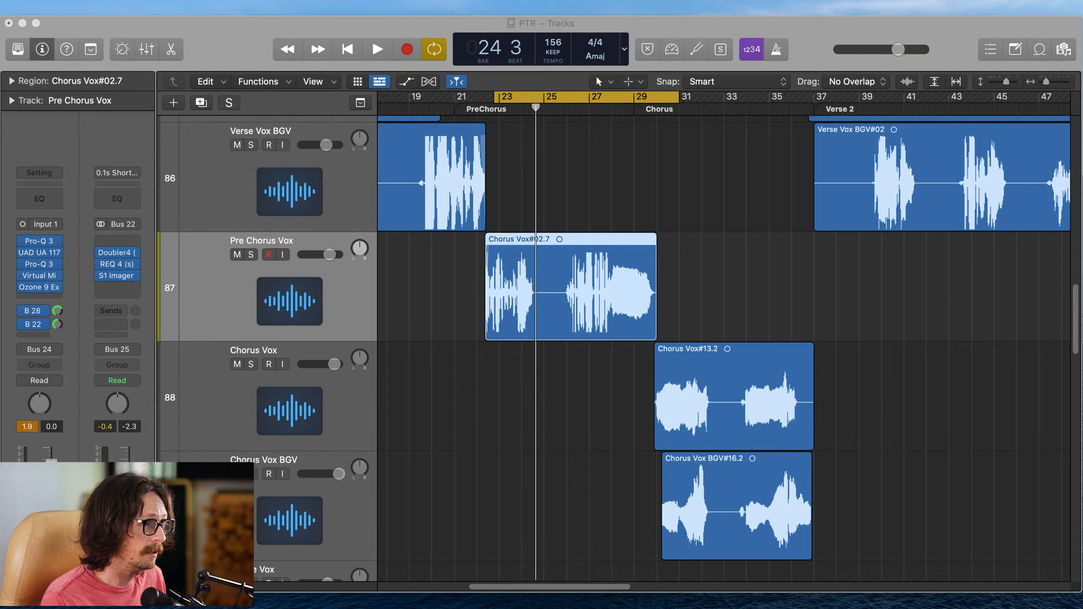
- Move the cycle range's start slightly earlier, close to the beginning of the Pre Chorus Vox region
left_click(229, 50)
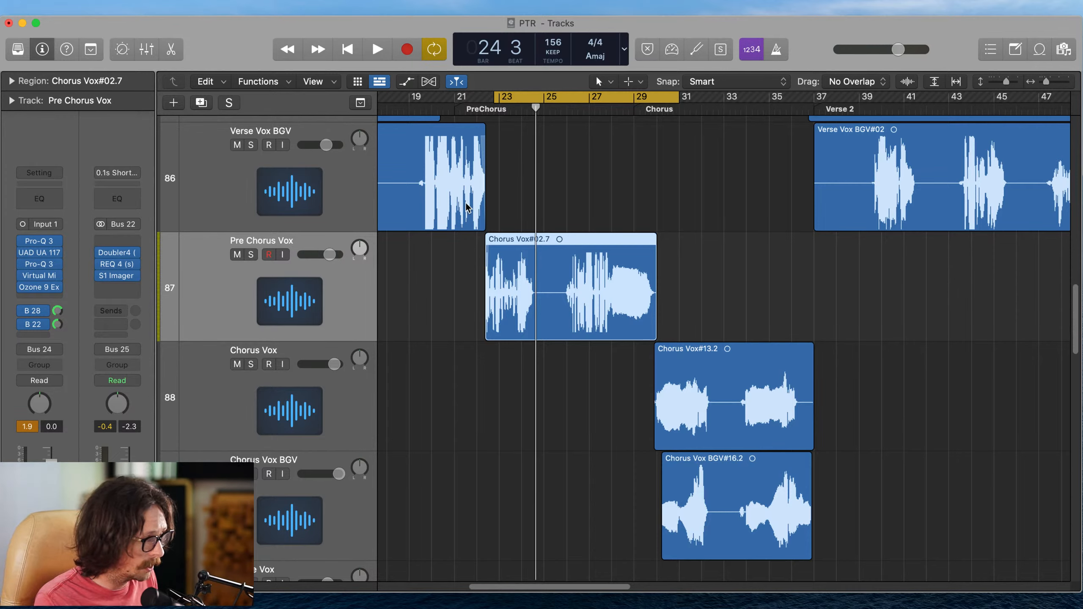
key("z")
left_click_drag(495, 97, 485, 99)
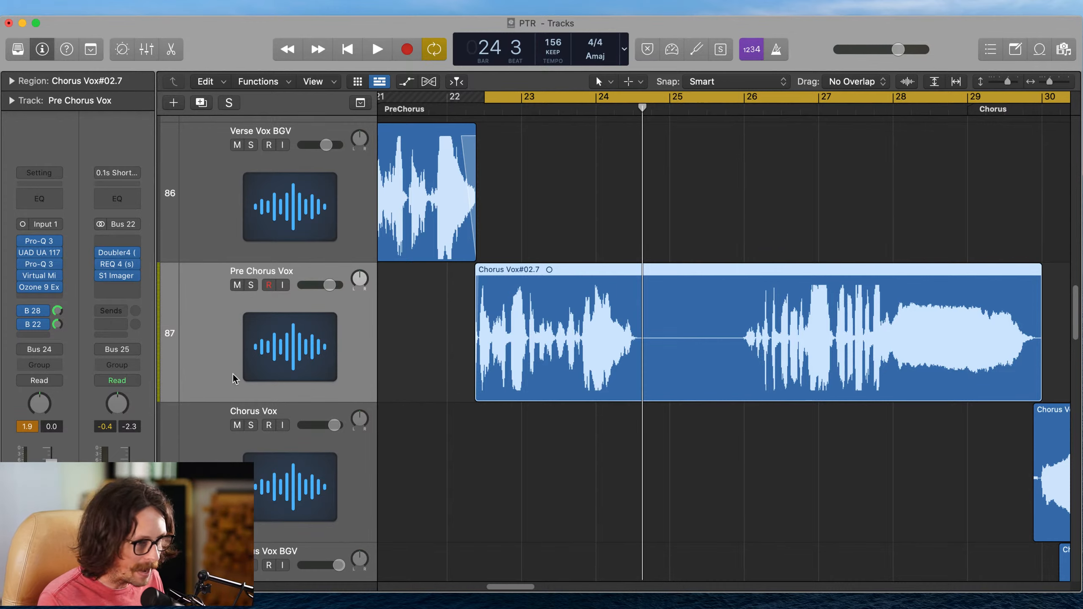
- Split the Pre Chorus Vox region in the quiet gap just before 23 1 3
left_click_drag(493, 291, 672, 387)
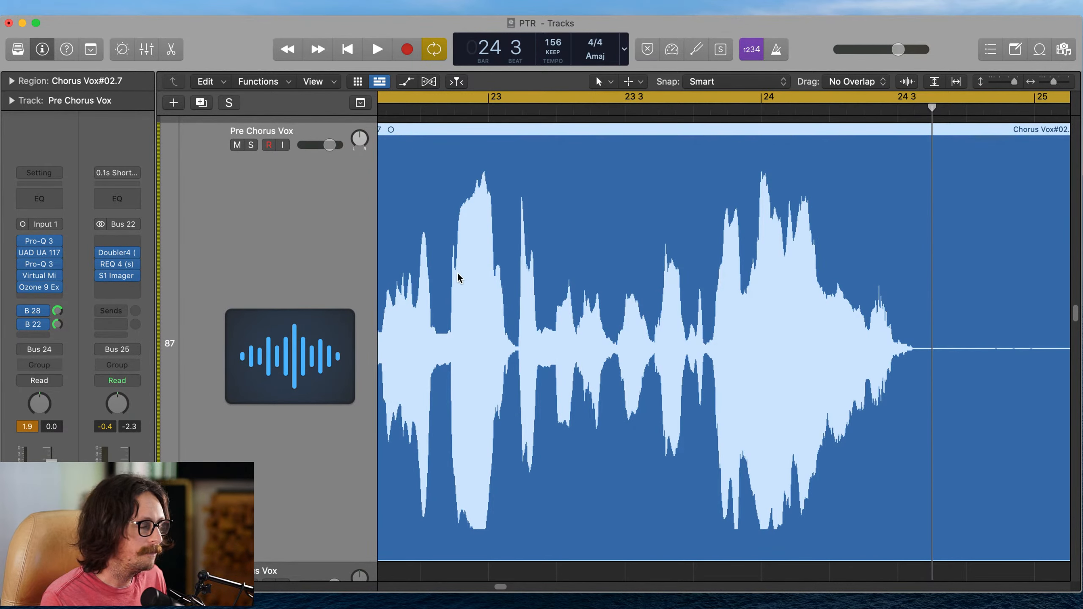
left_click_drag(458, 278, 798, 428)
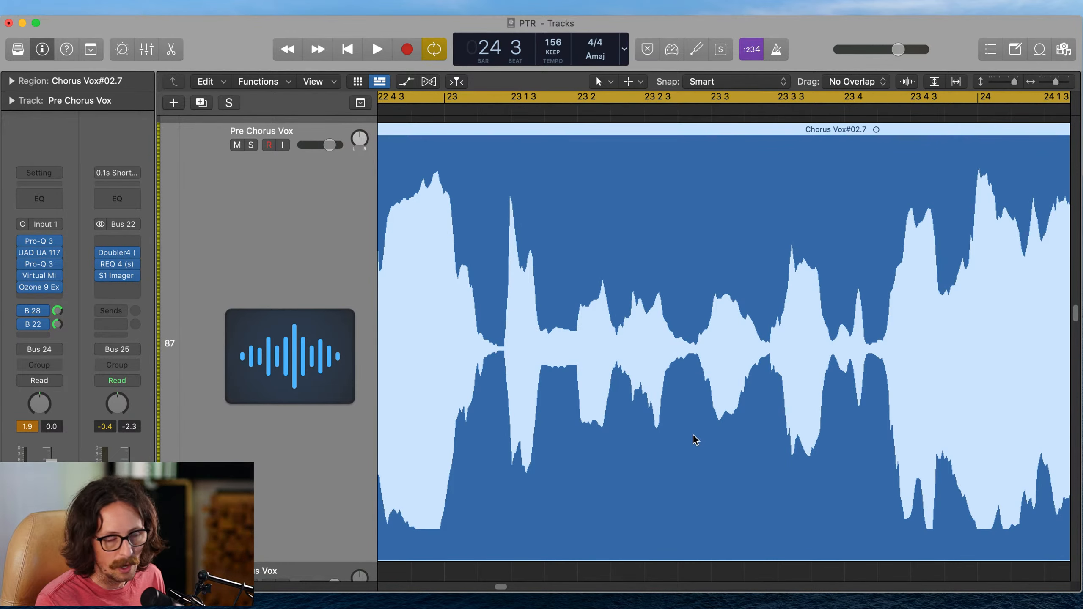
left_click_drag(463, 294, 575, 354)
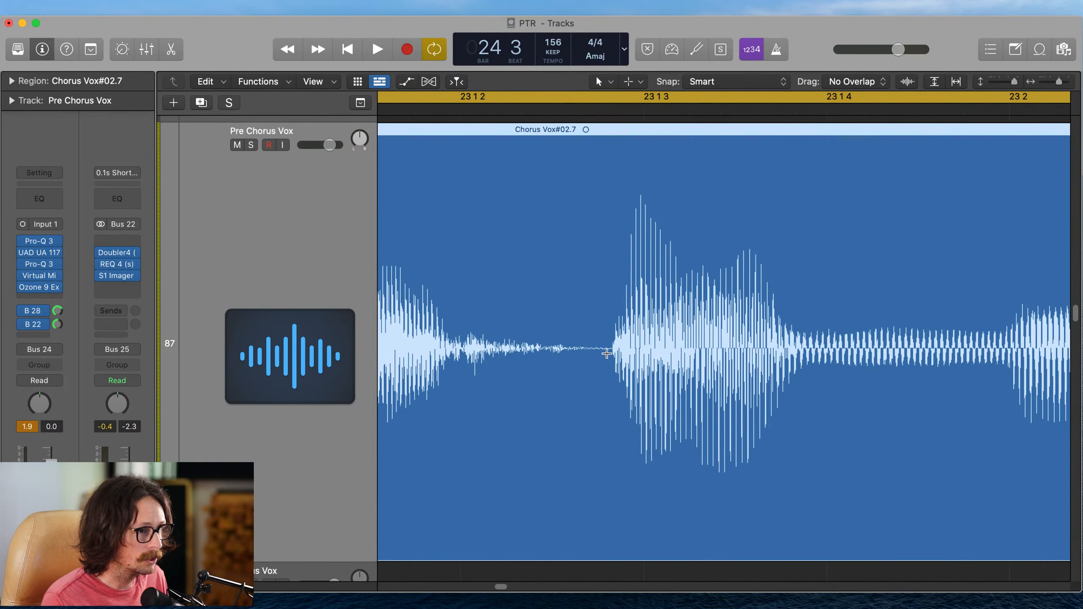
left_click(606, 353)
left_click(738, 369, "ctrl+alt")
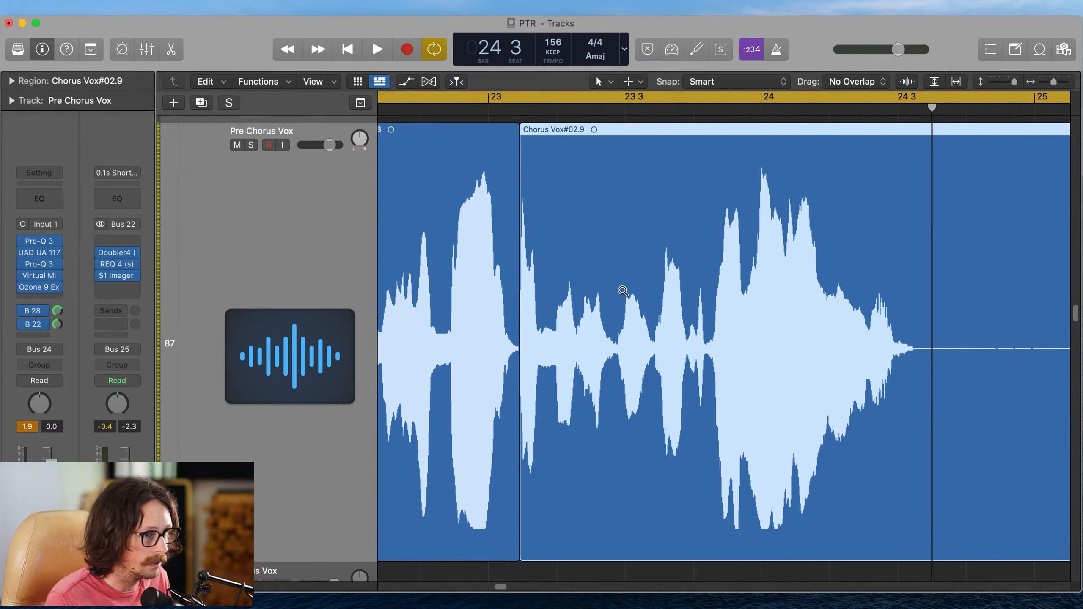
- Split the remaining Pre Chorus Vox region in the quiet gap between 23 4 1 161 and 23 4 2
left_click_drag(623, 291, 775, 428)
left_click_drag(733, 318, 850, 412)
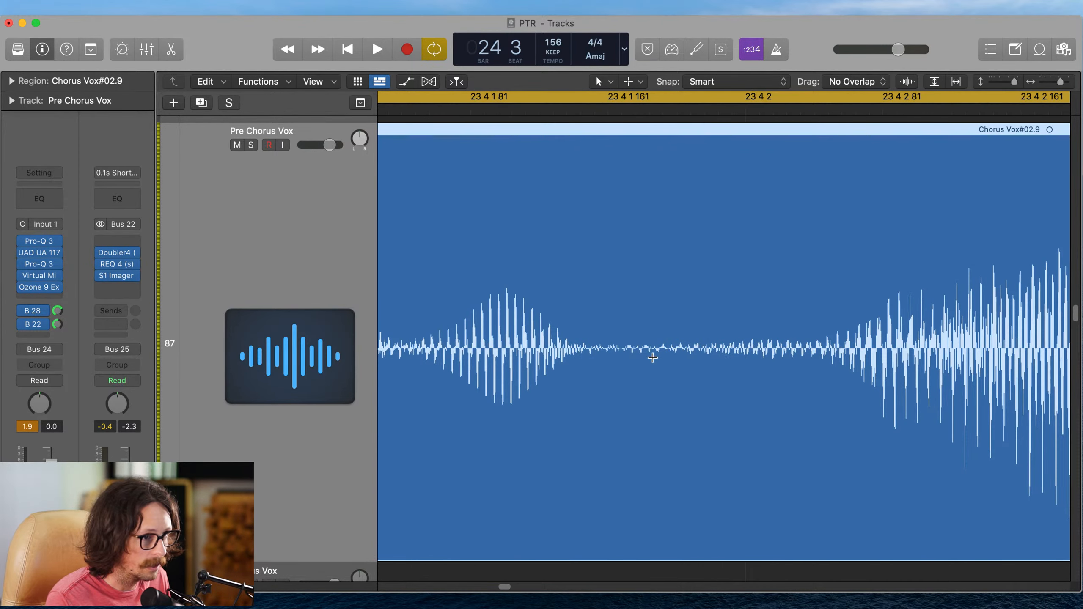
double_click(653, 358, "super")
left_click(651, 356, "ctrl+alt")
left_click(650, 354, "ctrl+alt")
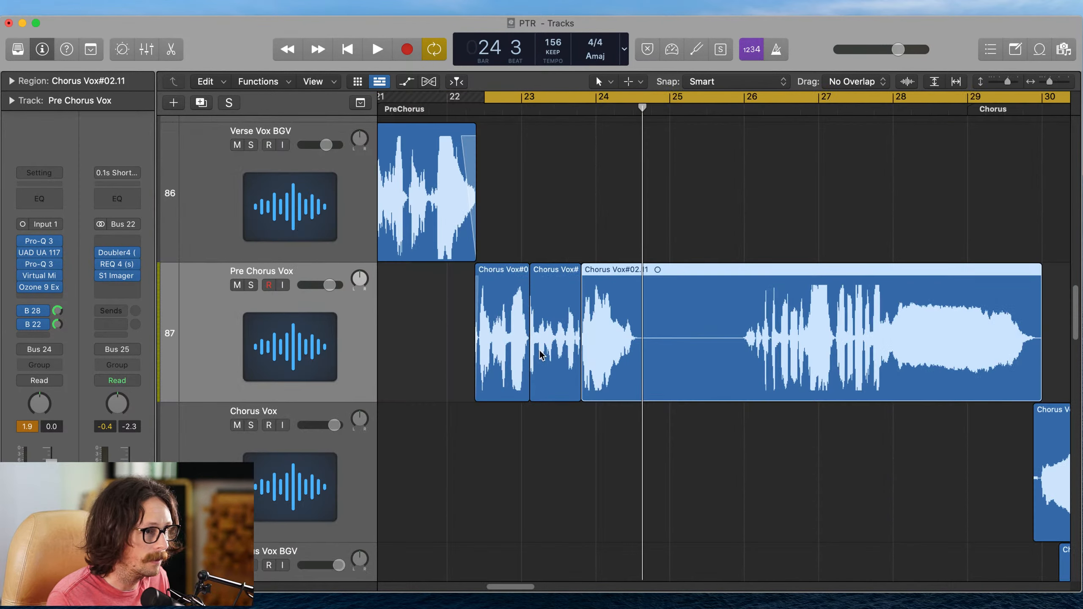
- Set the gain of the middle Pre Chorus Vox region to +1.8 dB and collapse the region settings
left_click(540, 355)
left_click(11, 81)
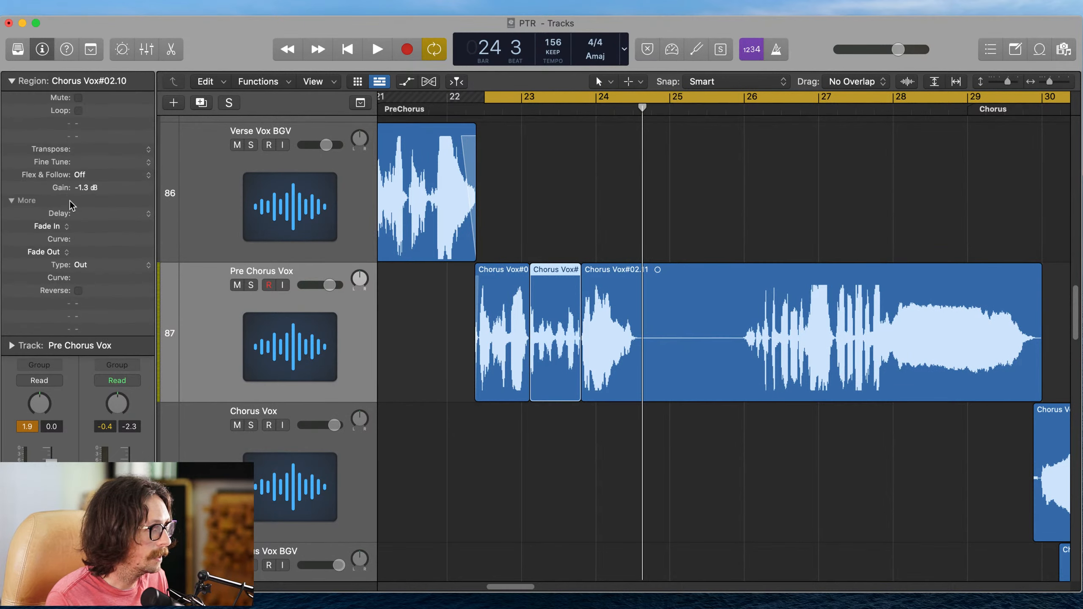
left_click_drag(94, 189, 64, 99)
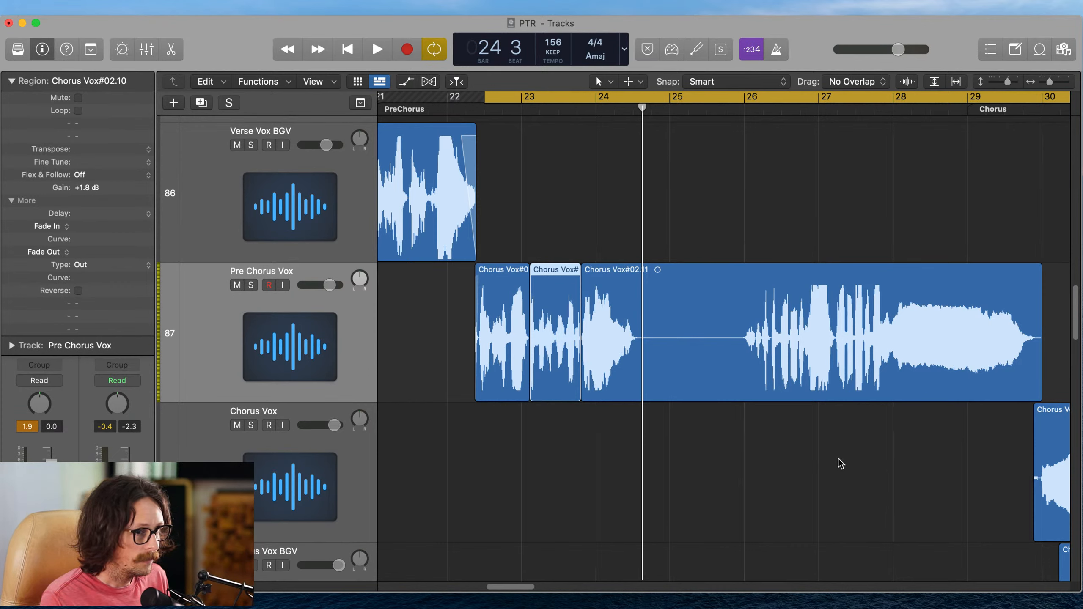
left_click(550, 188)
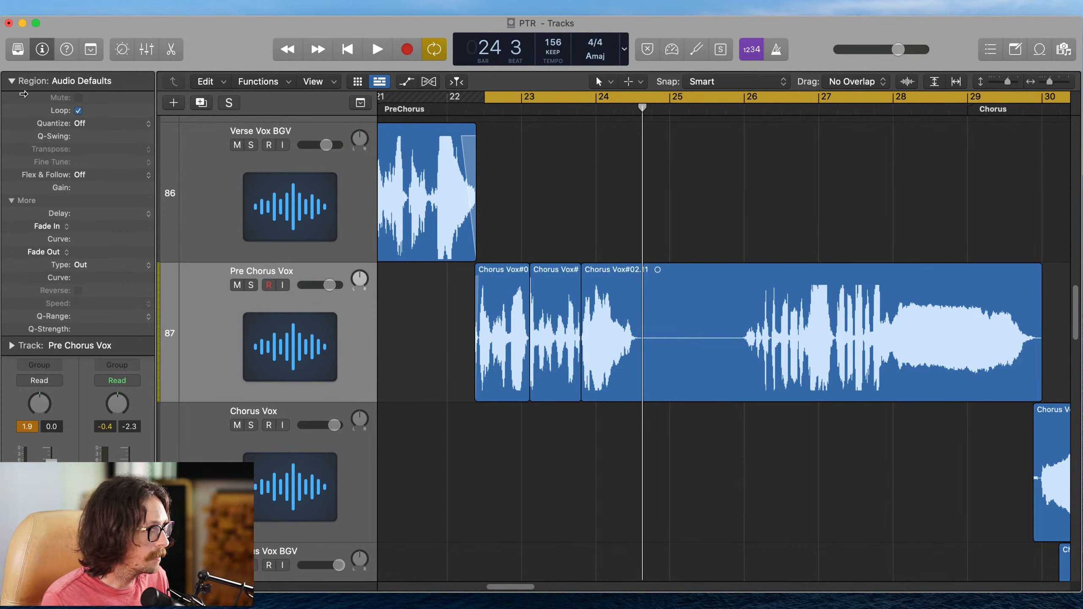
left_click(21, 82)
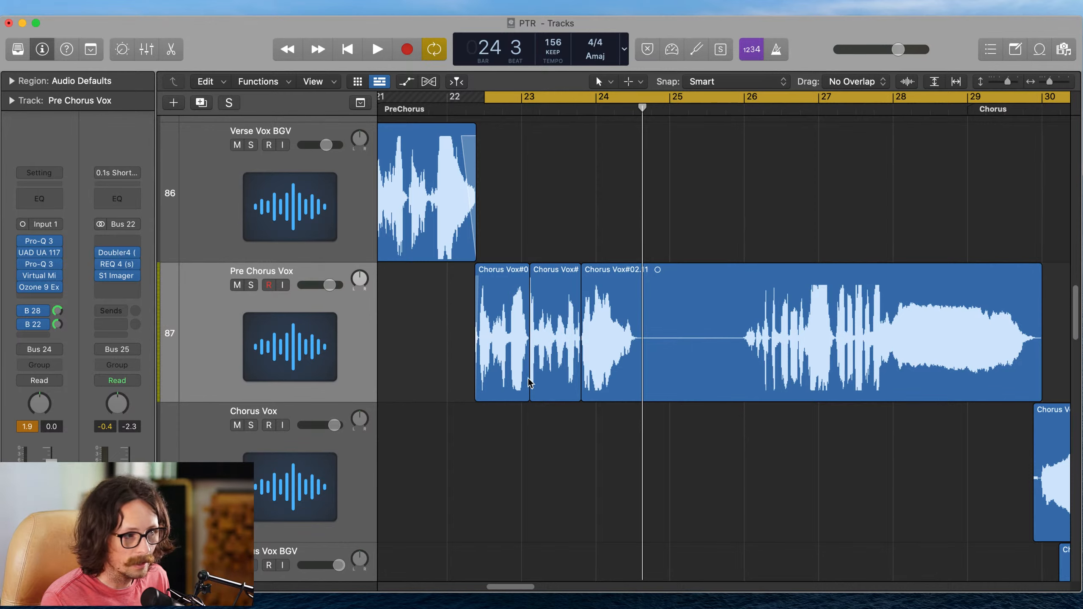
- Examine the waveform levels around the new Pre Chorus Vox splits and in the second phrase from bar 26 to 30
left_click_drag(479, 284, 674, 381)
left_click_drag(520, 240, 628, 309)
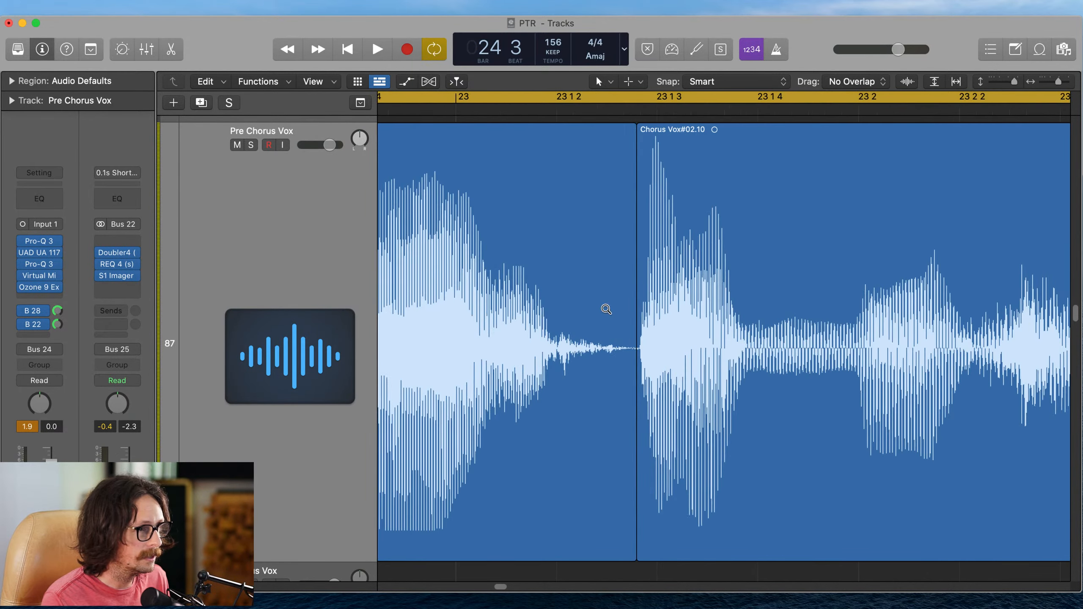
left_click(654, 165, "ctrl+alt")
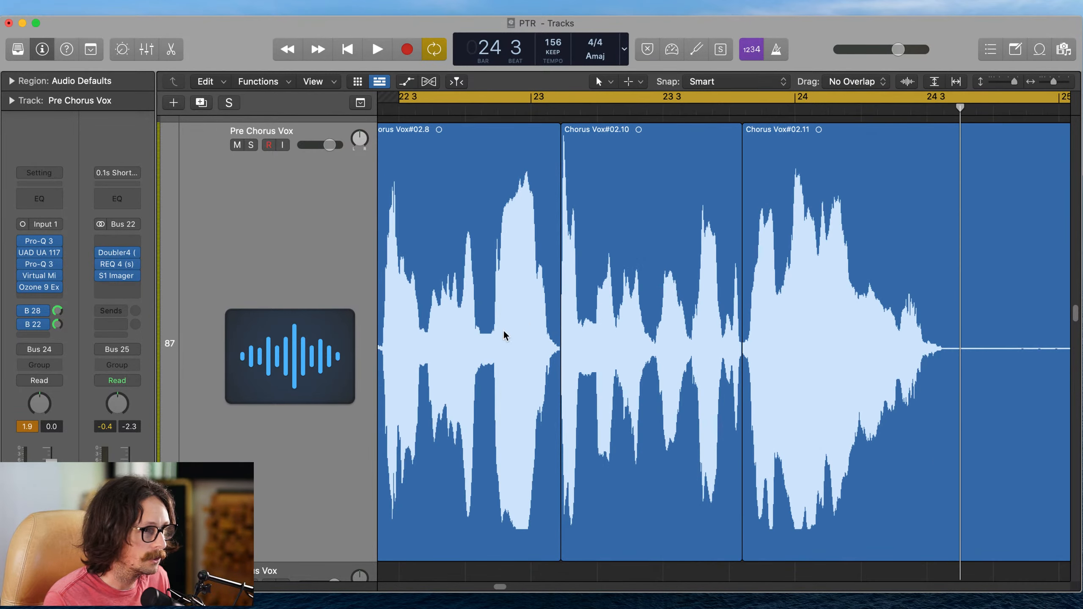
left_click(563, 307, "ctrl+alt")
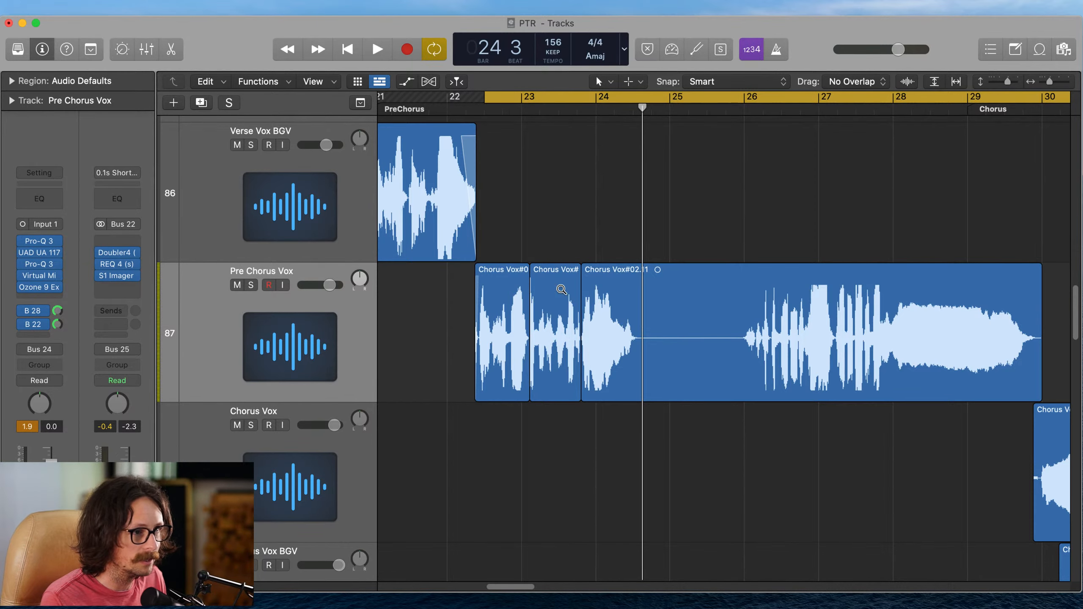
left_click(561, 290, "ctrl+alt")
left_click(515, 226, "ctrl+alt")
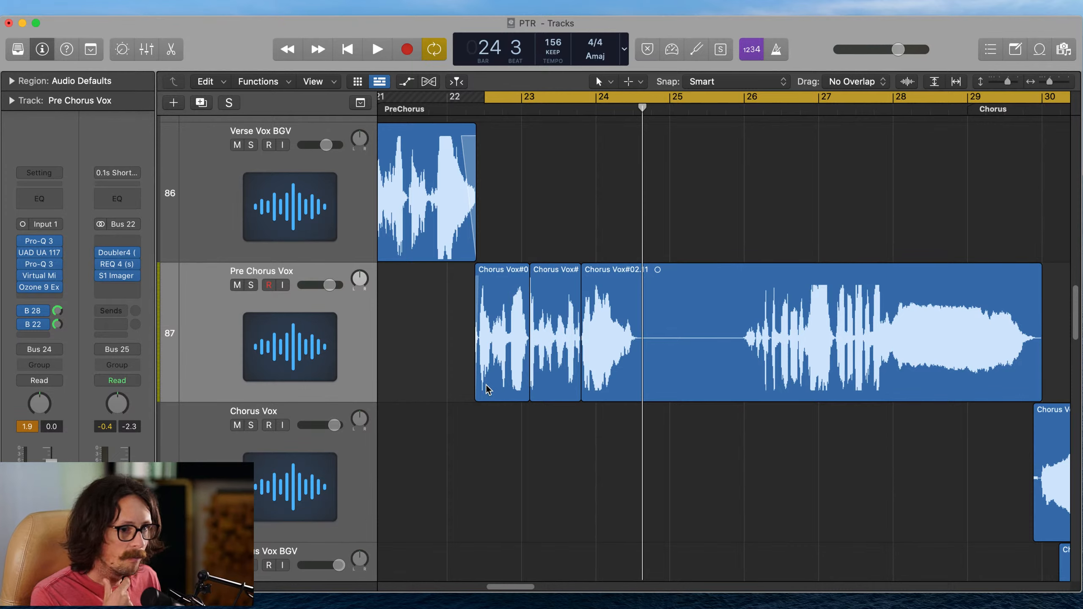
left_click(658, 309, "ctrl+alt")
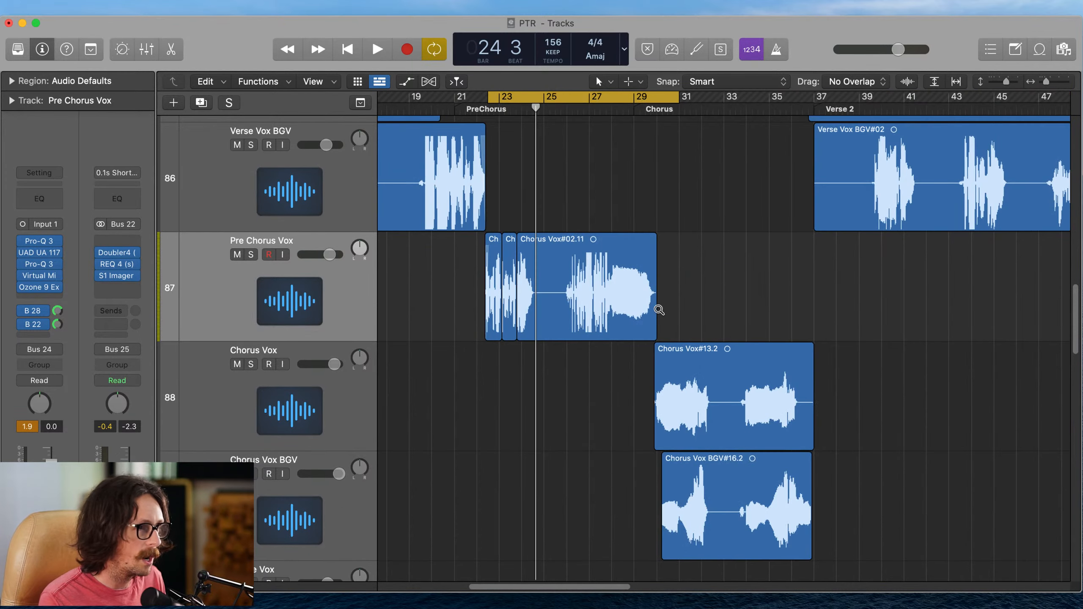
left_click_drag(630, 255, 566, 329)
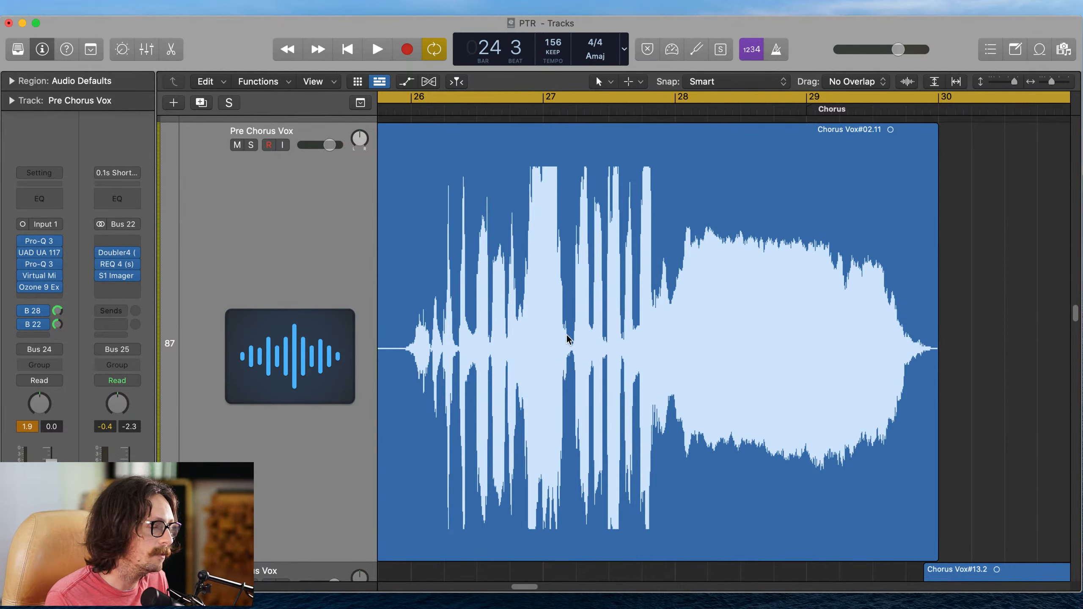
left_click(532, 273, "ctrl+alt")
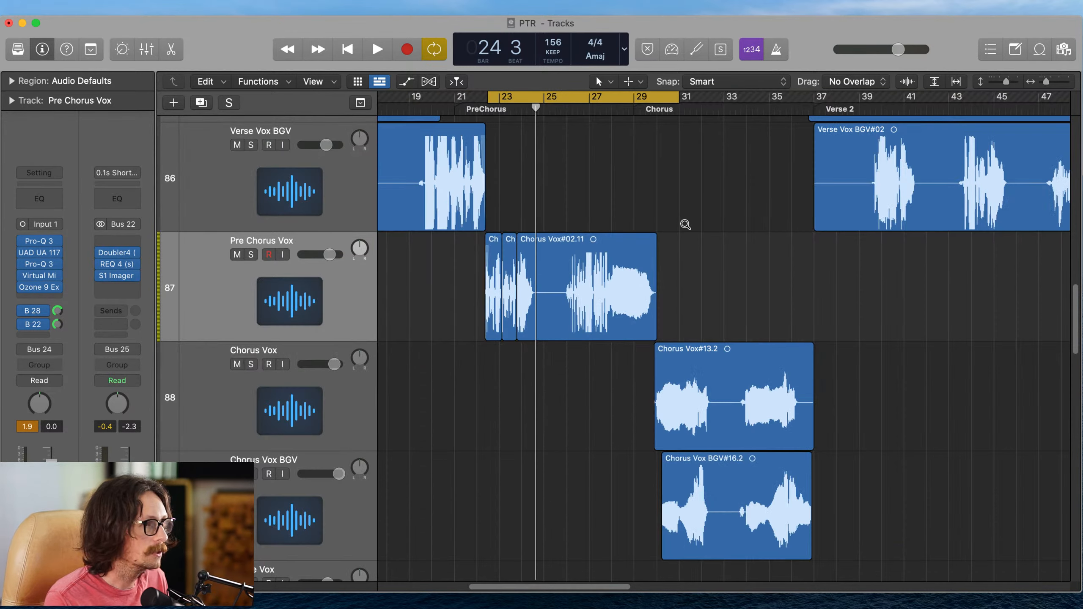
- Play back the Pre Chorus Vox regions in the mix and then soloed, checking the phrase levels and sibilance
key("space")
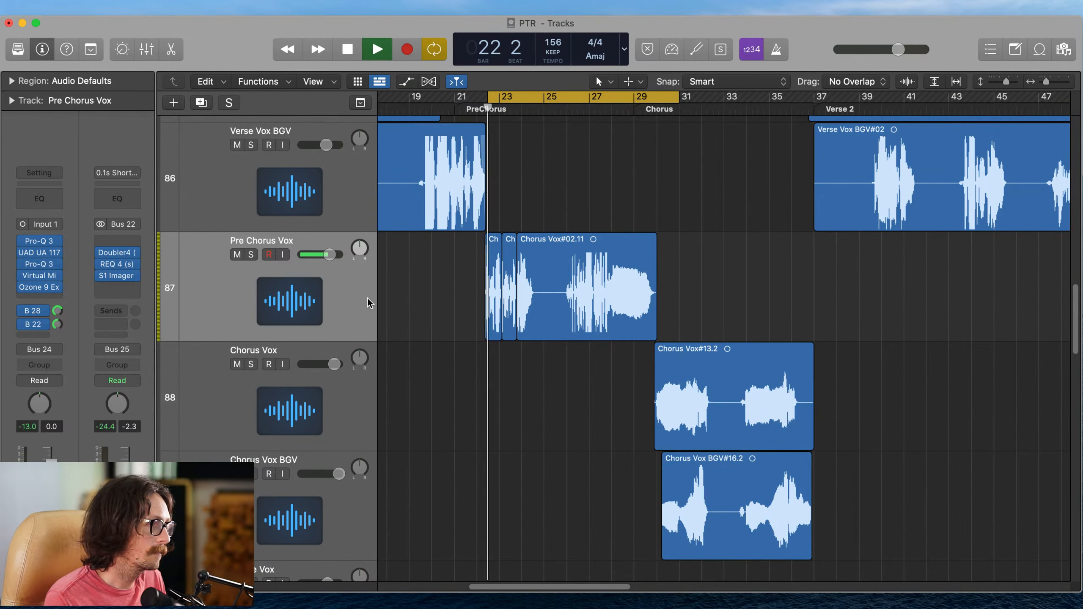
left_click(323, 283)
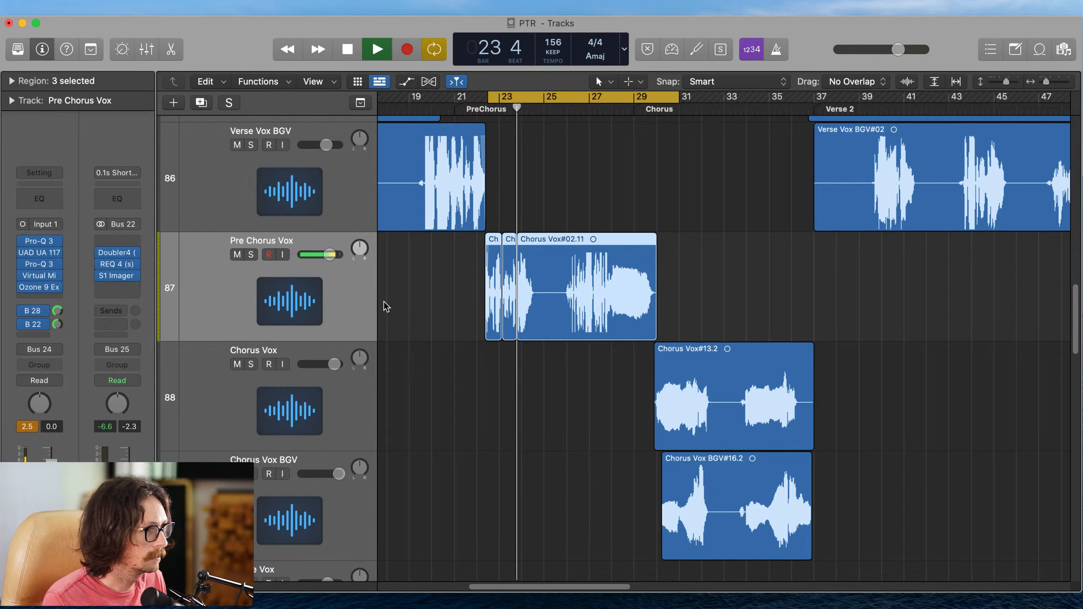
key("space")
key("space")
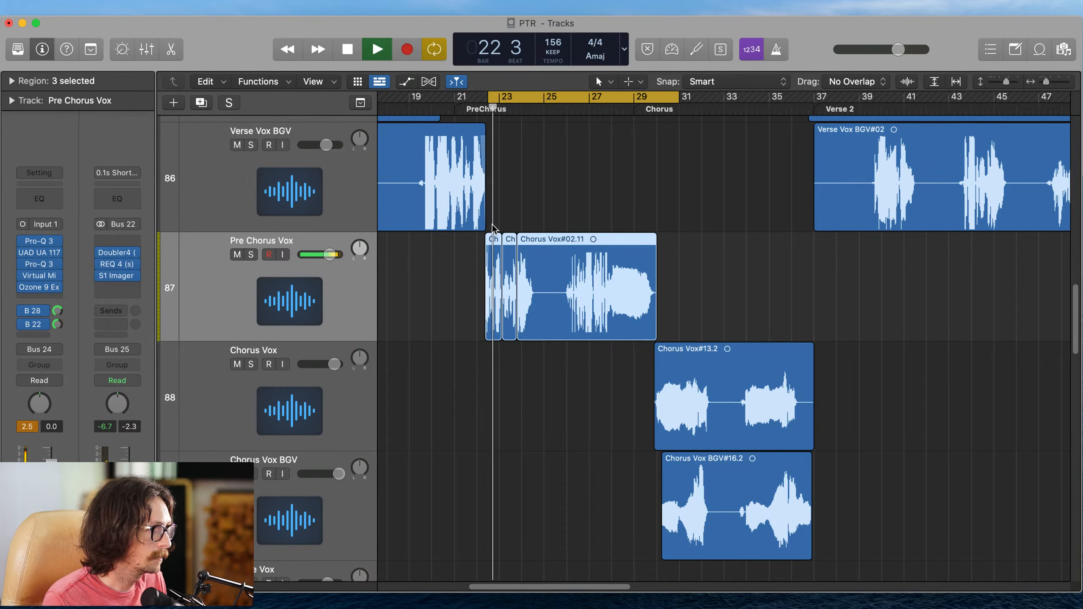
left_click(251, 254)
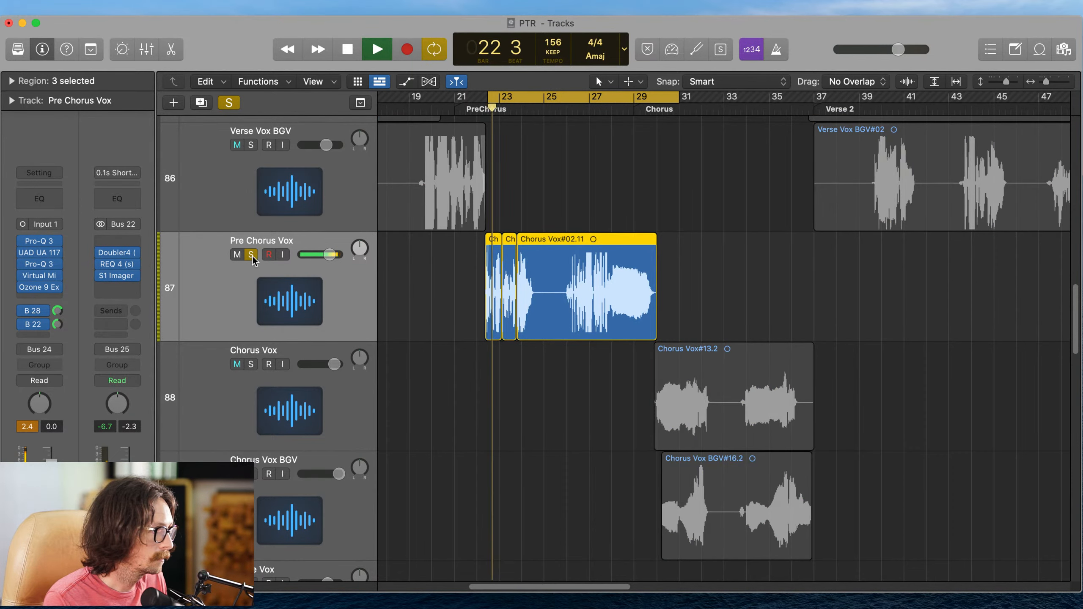
key("space")
left_click(251, 254)
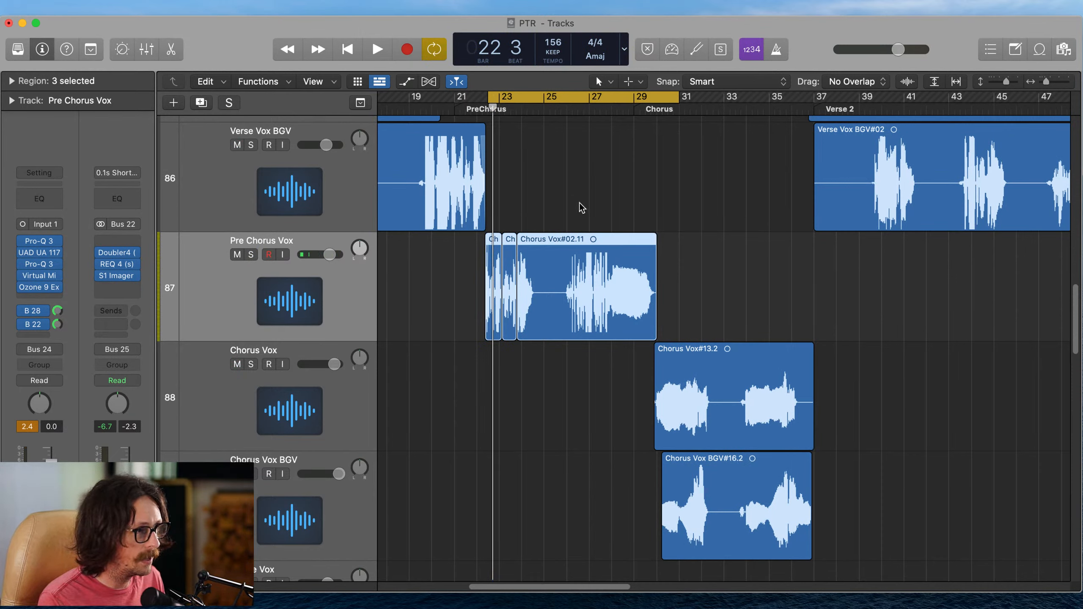
- Insert the mono Waves DeEsser on Pre Chorus Vox between Virtual Mix Rack and Ozone 9 Exciter
mouse_move(54, 292)
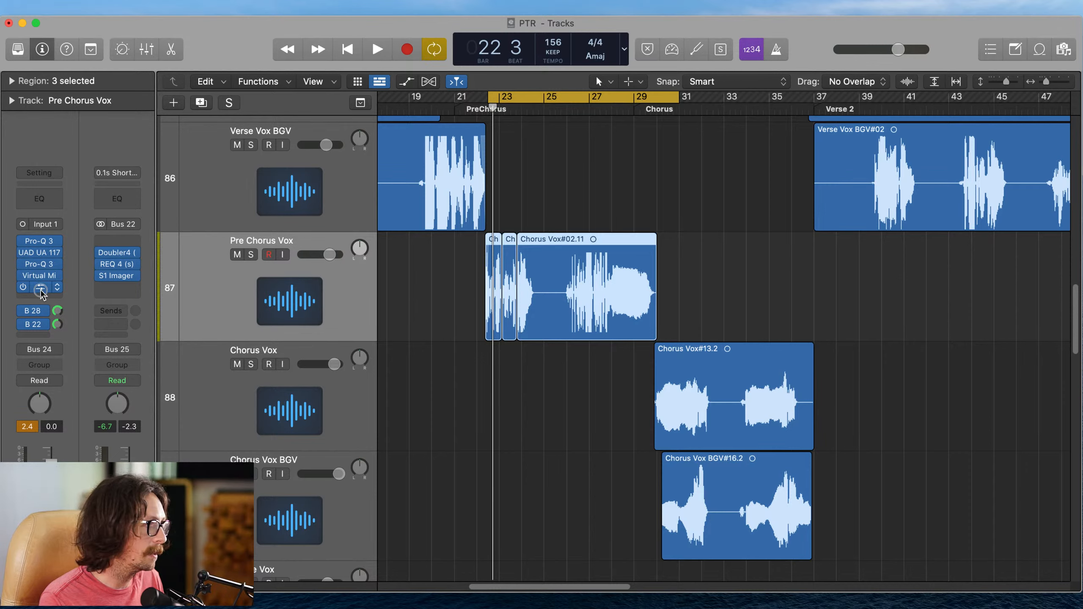
left_click_drag(43, 298, 42, 296)
left_click(51, 277)
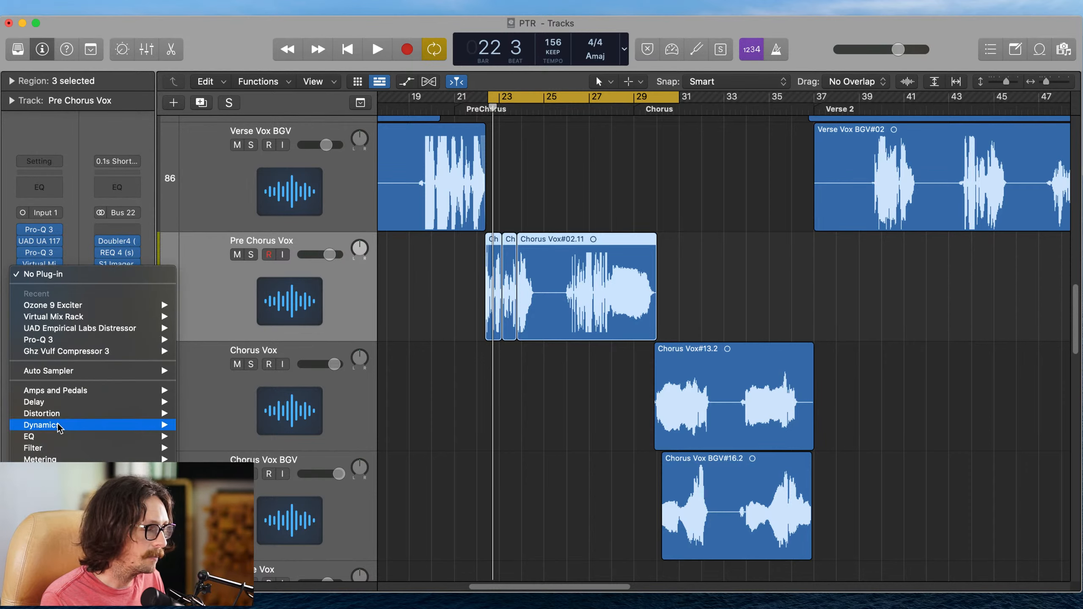
mouse_move(85, 548)
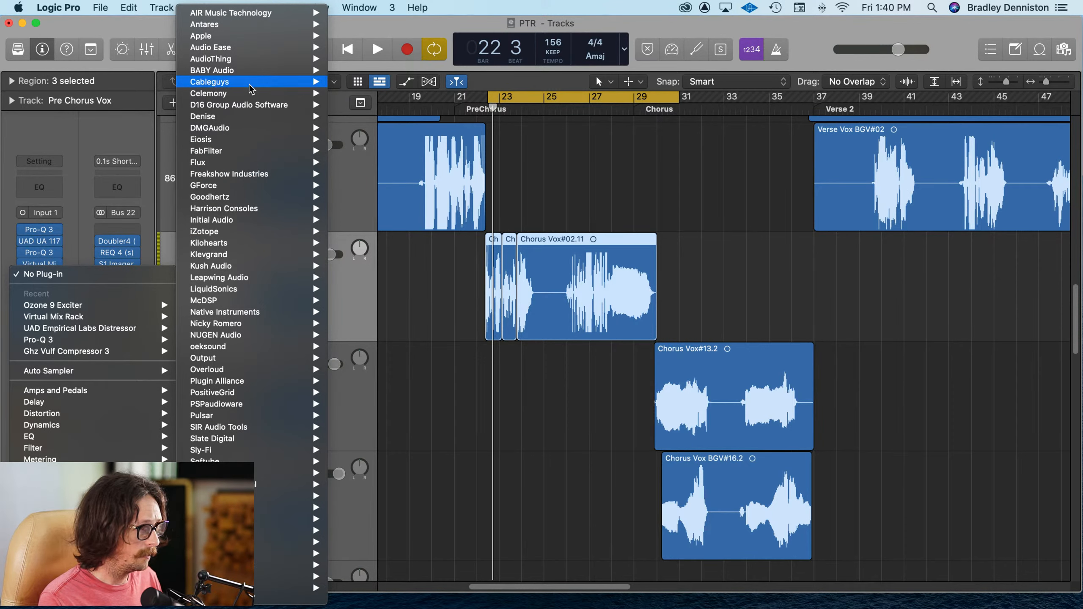
scroll(256, 299, "down", 1)
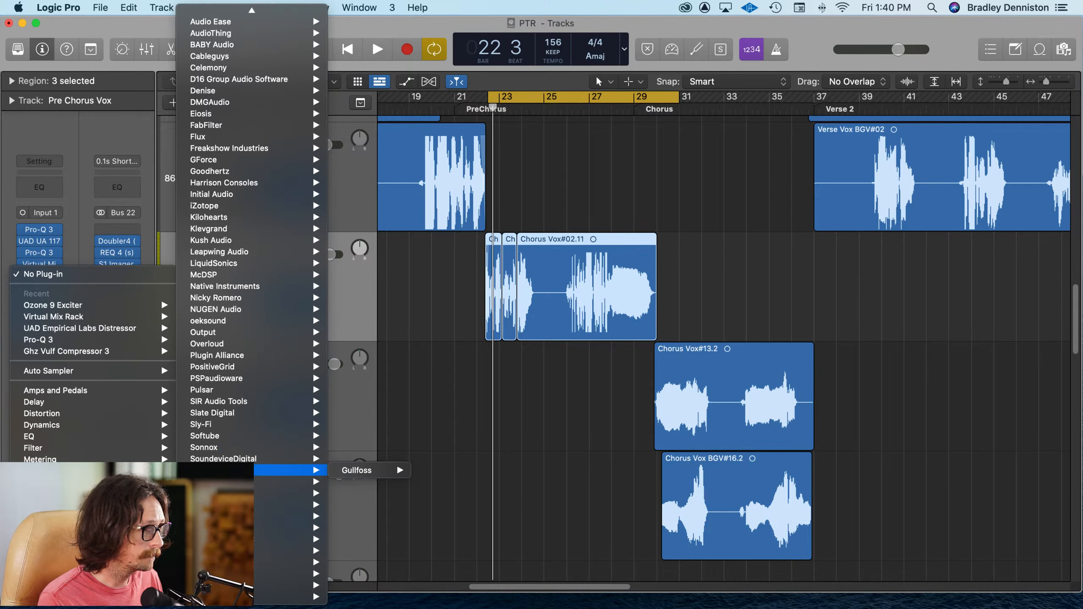
mouse_move(255, 495)
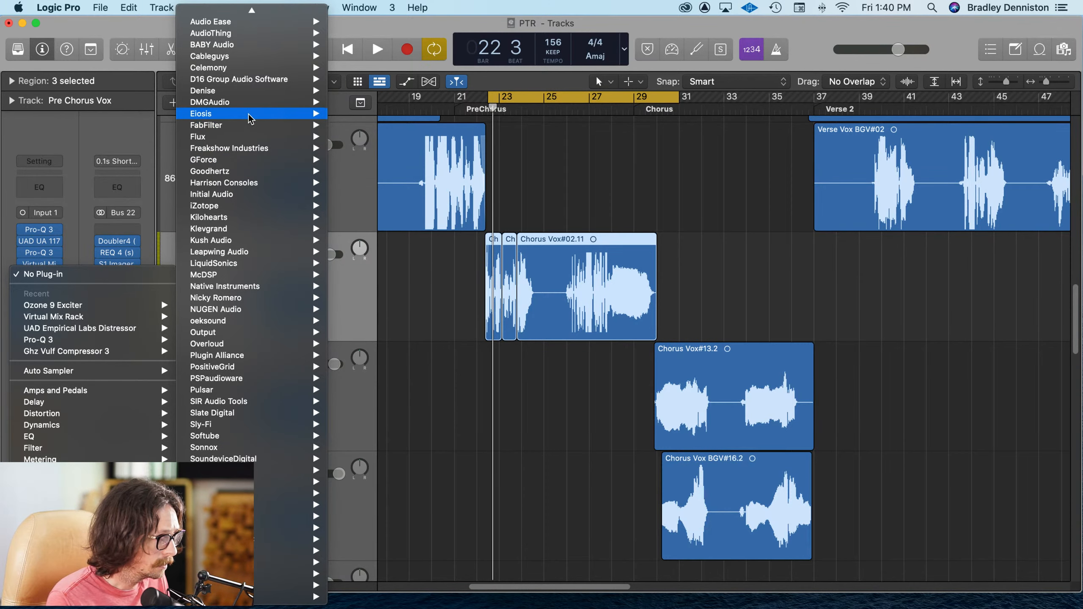
scroll(249, 116, "up", 3)
scroll(221, 496, "down", 3)
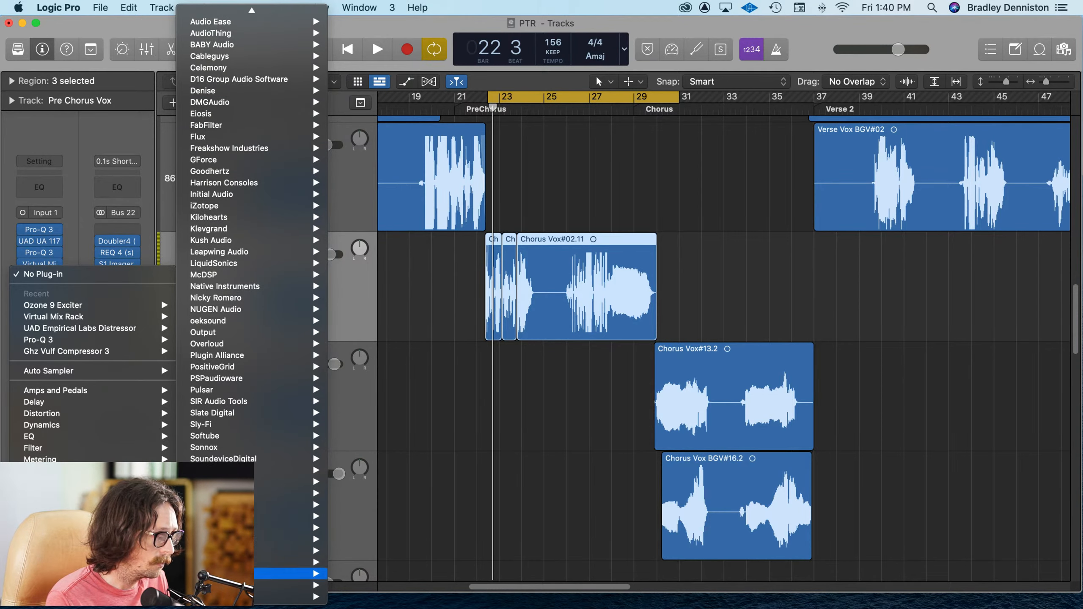
mouse_move(251, 562)
mouse_move(453, 541)
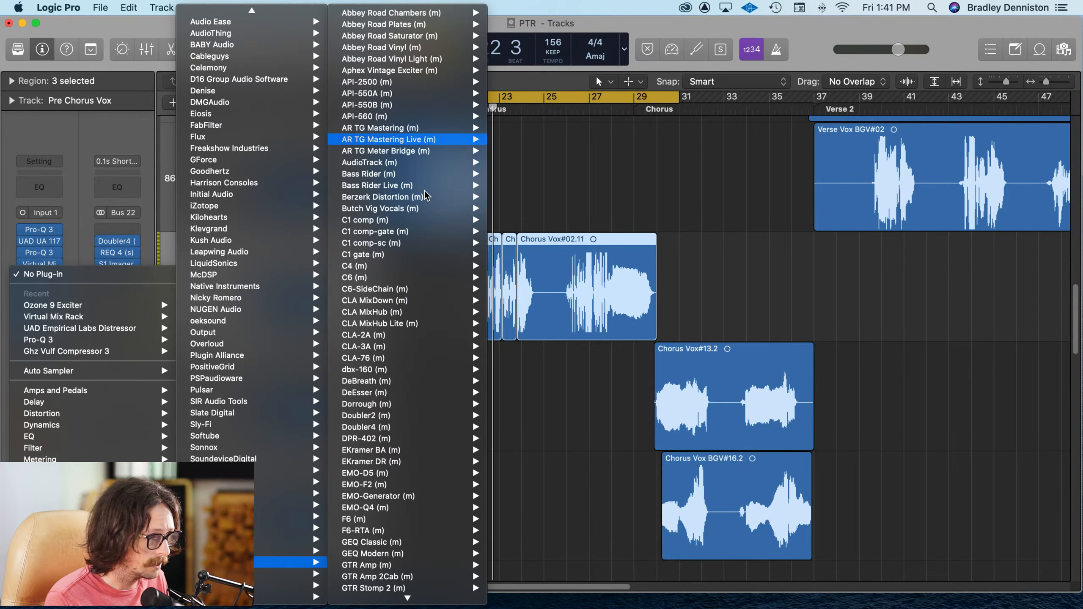
scroll(375, 171, "down", 5)
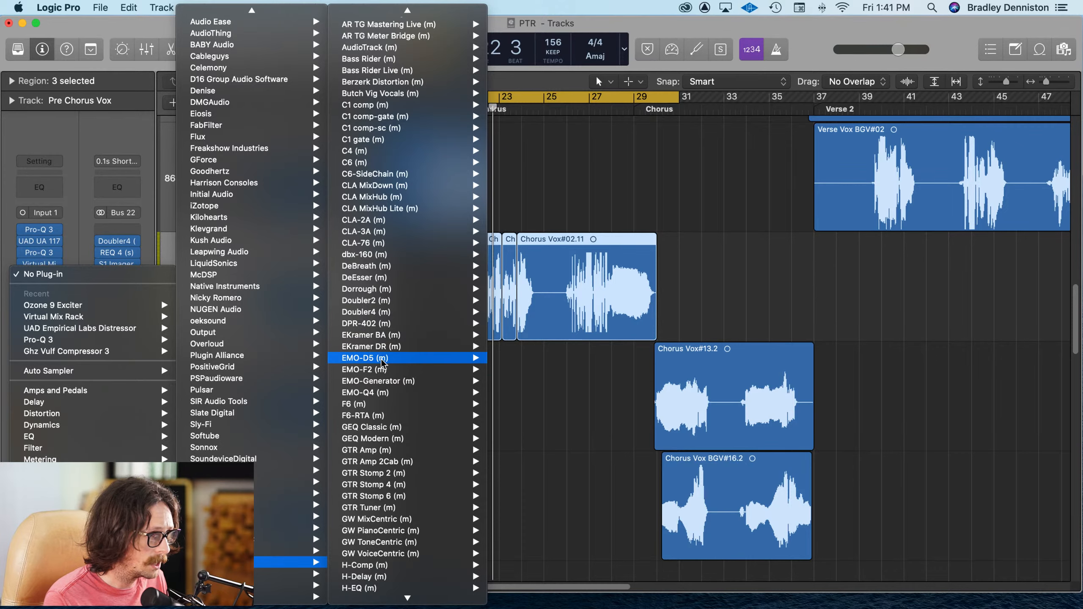
mouse_move(388, 276)
left_click(511, 277)
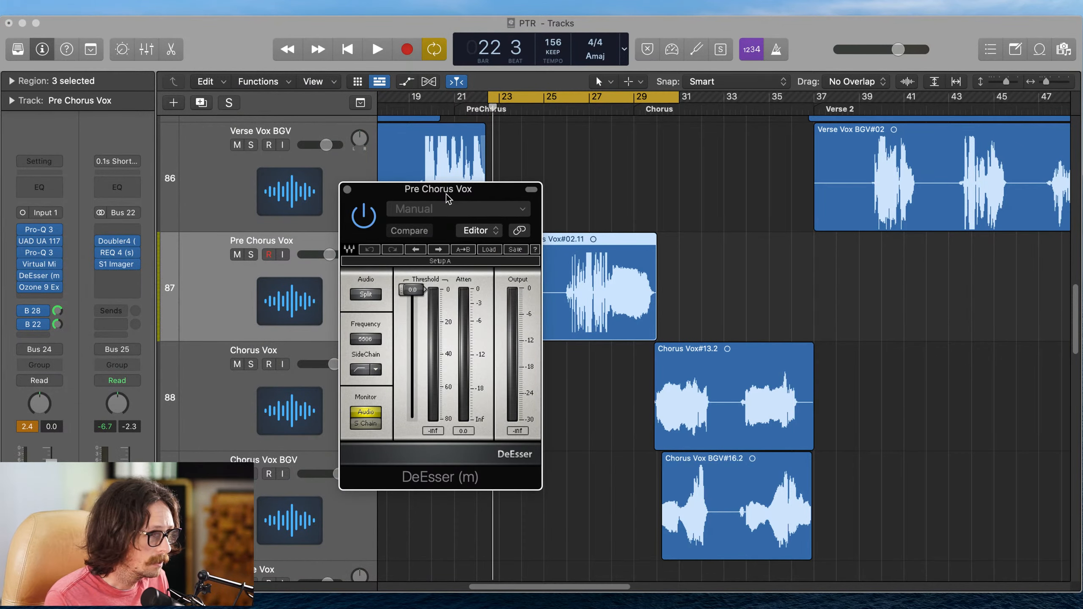
- Set the DeEsser to a band-pass side chain with a threshold of about -29 dB, and monitor the side chain with the track soloed
left_click(361, 369)
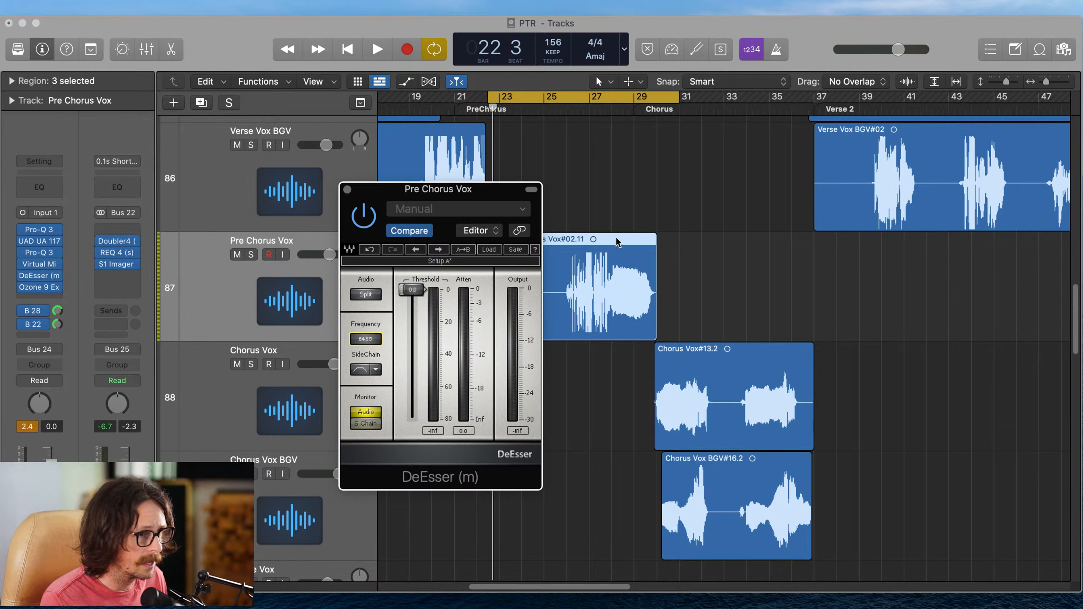
left_click_drag(415, 290, 426, 354)
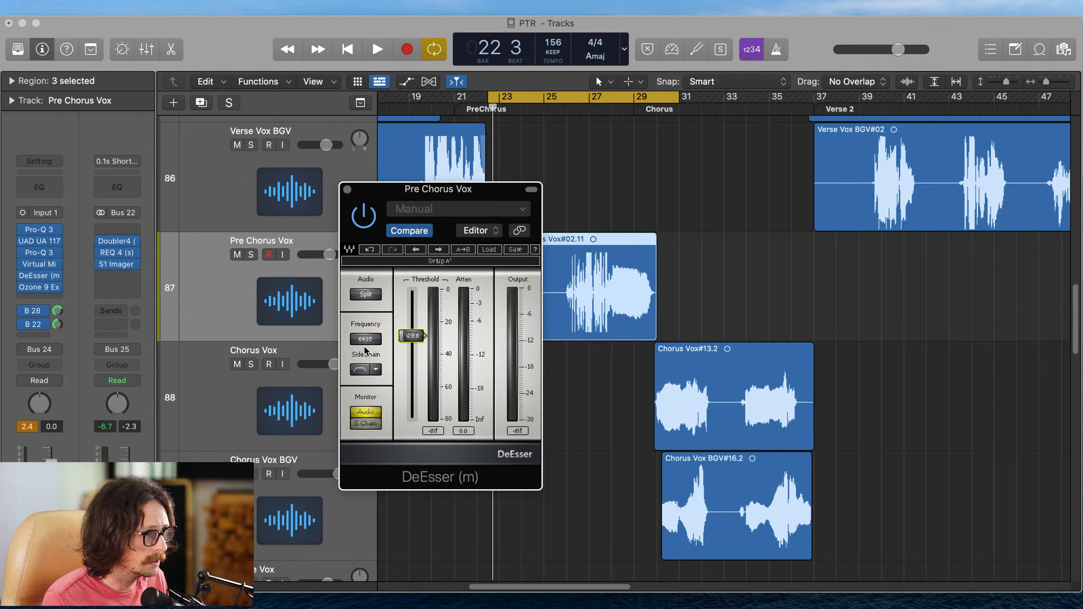
left_click(361, 423)
left_click(252, 254)
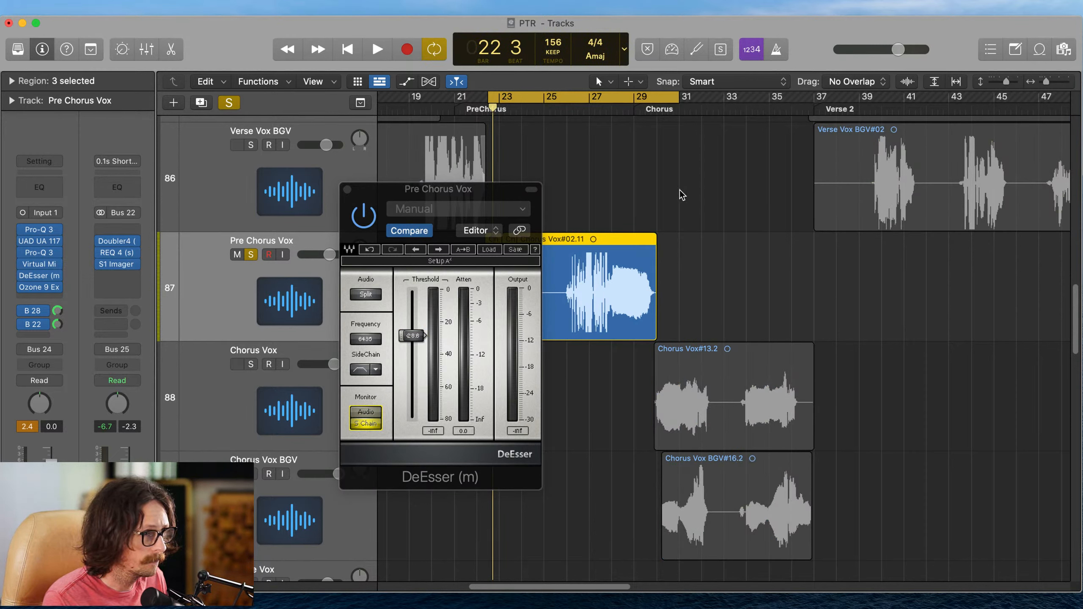
- During soloed playback, set the DeEsser threshold to about -20 dB and its frequency to 7041 Hz
left_click(625, 171)
key("space")
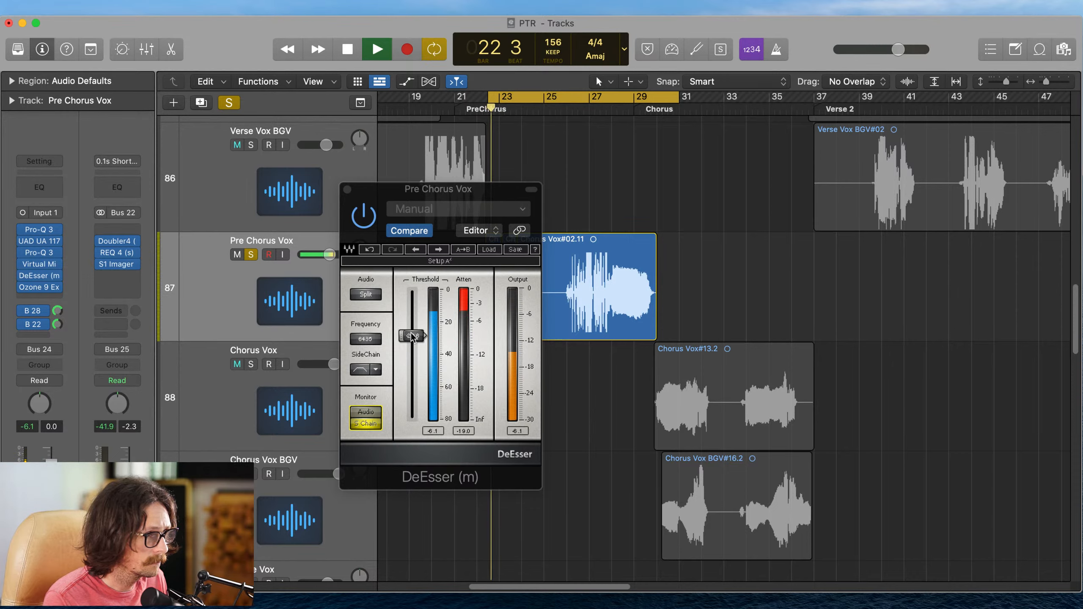
key("space")
left_click_drag(411, 333, 374, 372)
key("space")
key("space")
key("space")
key("space")
key("space")
key("space")
key("space")
key("space")
key("space")
key("space")
key("space")
key("space")
key("space")
key("space")
key("space")
key("space")
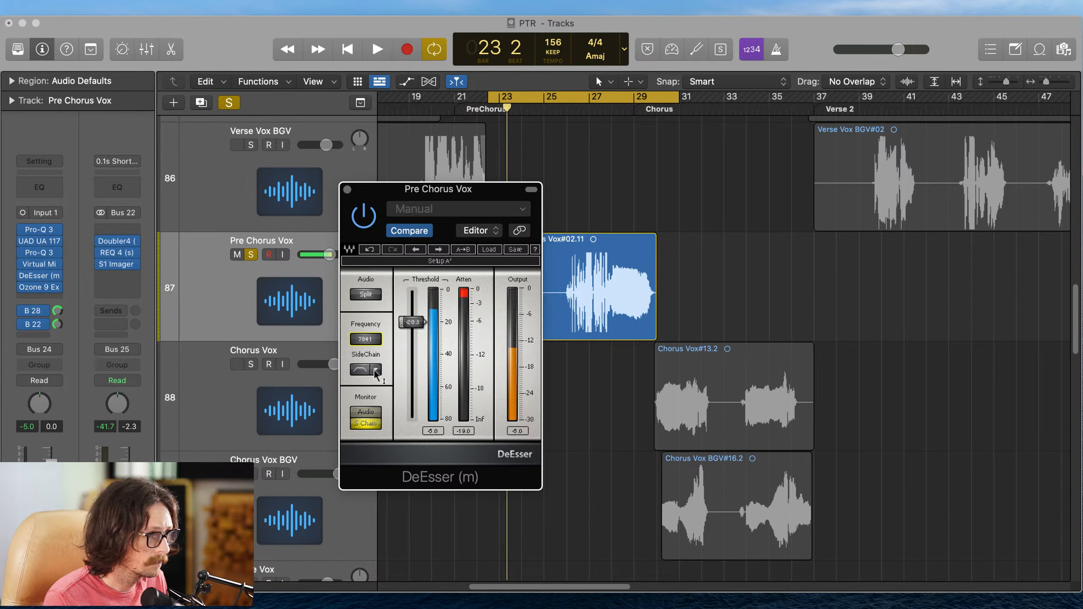
- Switch the DeEsser side chain to high-pass and lower its frequency to about 5410 Hz while listening
left_click(375, 370)
left_click(398, 397)
key("space")
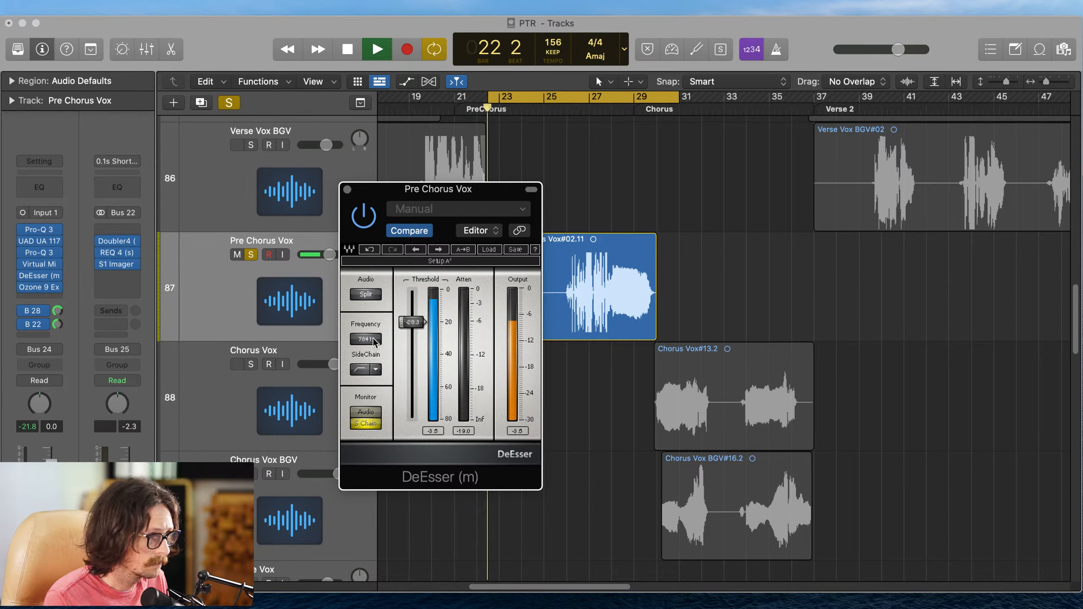
left_click(369, 341)
key("space")
key("space")
mouse_move(370, 352)
left_mouse_down()
mouse_move(374, 364)
mouse_move(369, 347)
left_mouse_up()
key("space")
key("space")
key("space")
key("space")
key("space")
key("space")
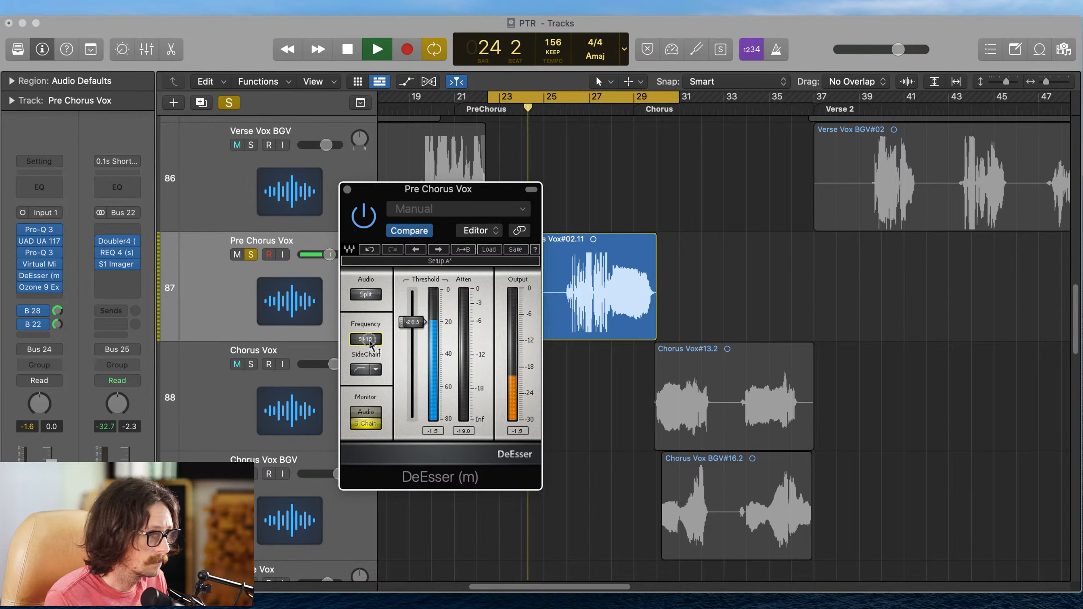
key("space")
key("space")
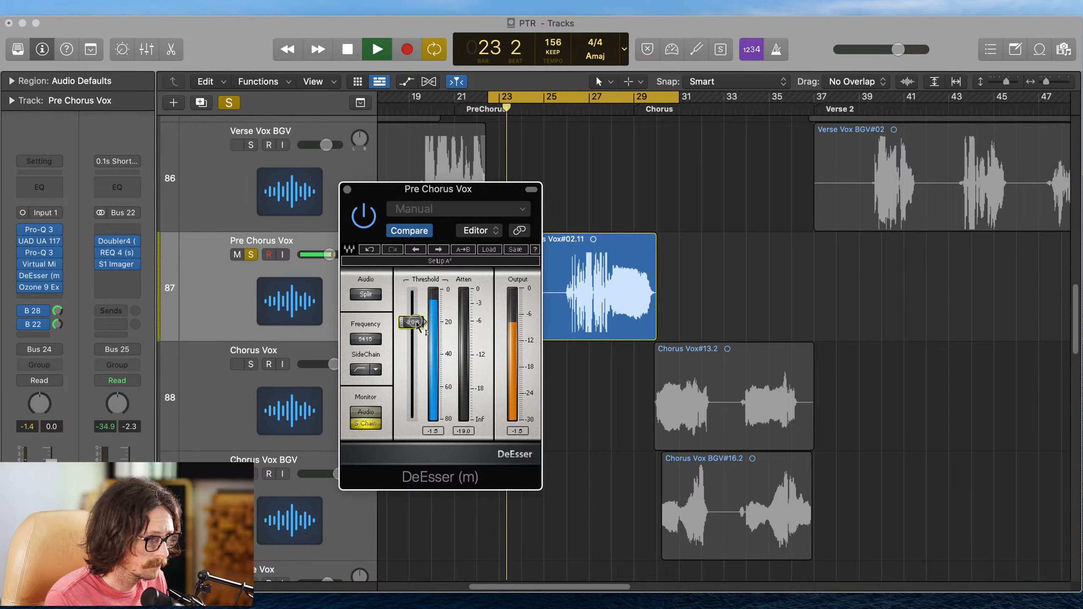
- Return the DeEsser monitor to Audio and set its threshold to -18.7 dB during playback
key("space")
left_click(375, 411)
key("space")
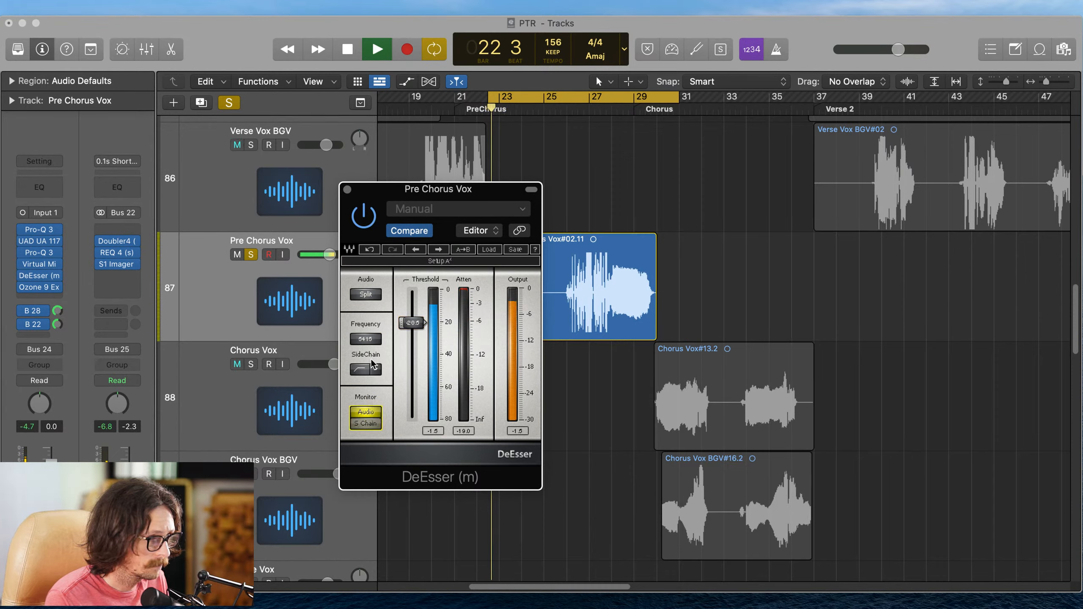
left_click_drag(416, 320, 415, 318)
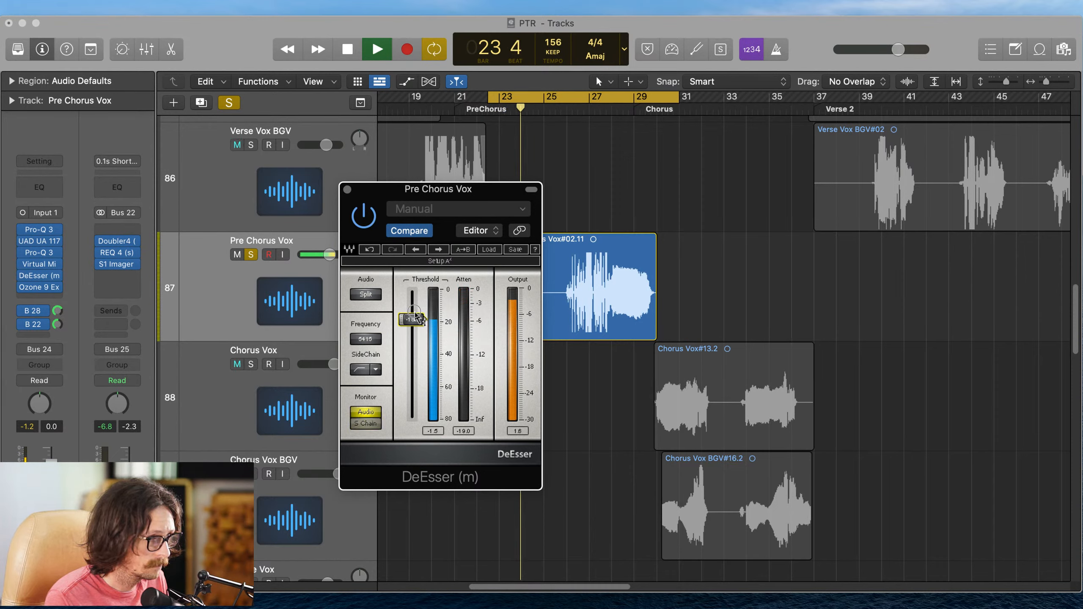
key("space")
key("space")
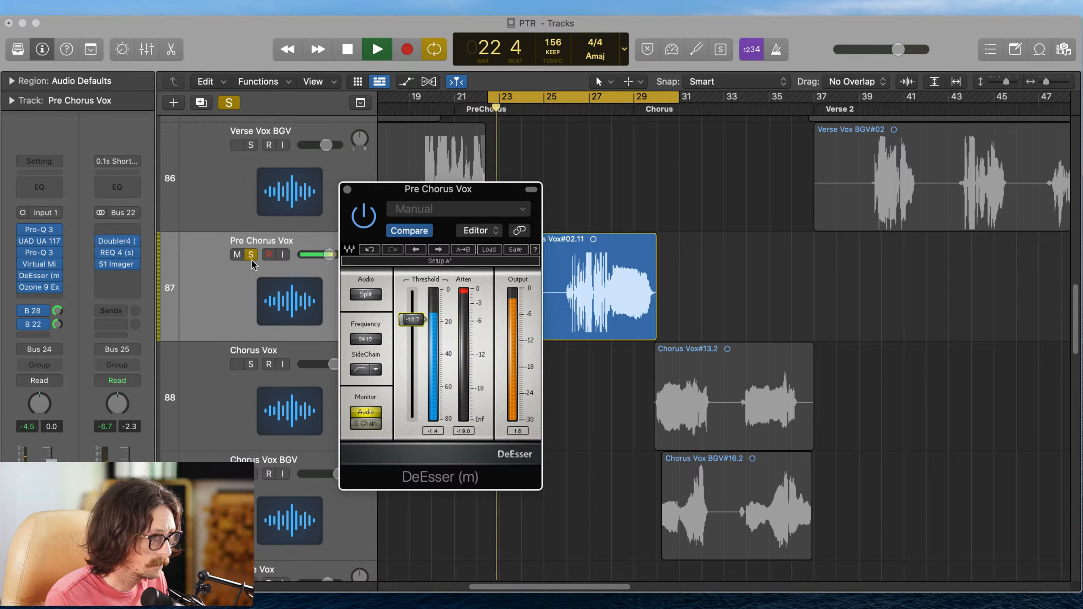
key("space")
- Unsolo Pre Chorus Vox, audition the de-essed vocal in the full mix and close the DeEsser
left_click(252, 258)
key("space")
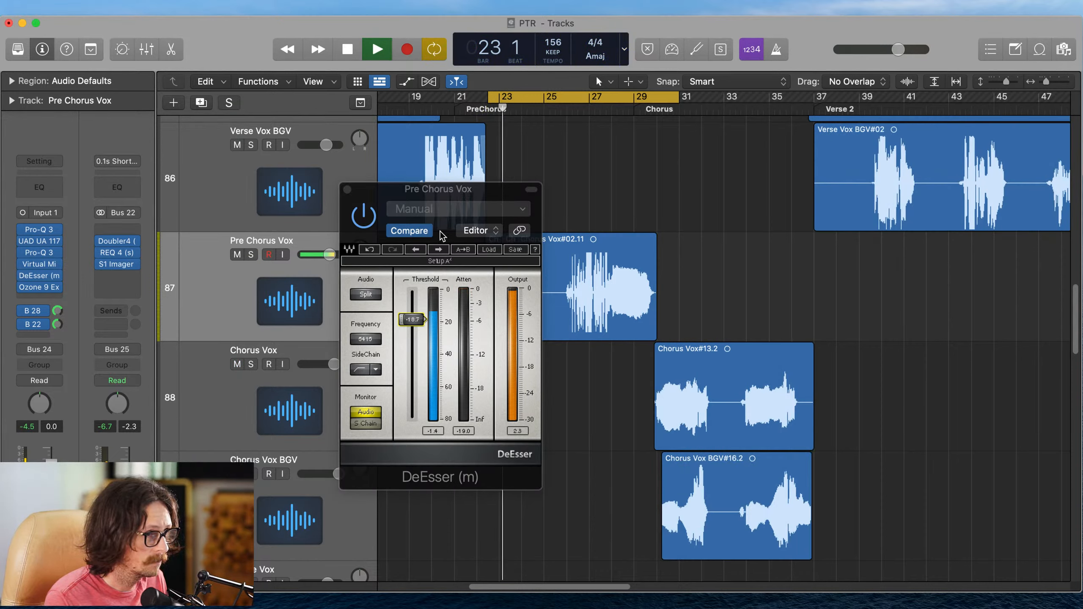
left_click(411, 318)
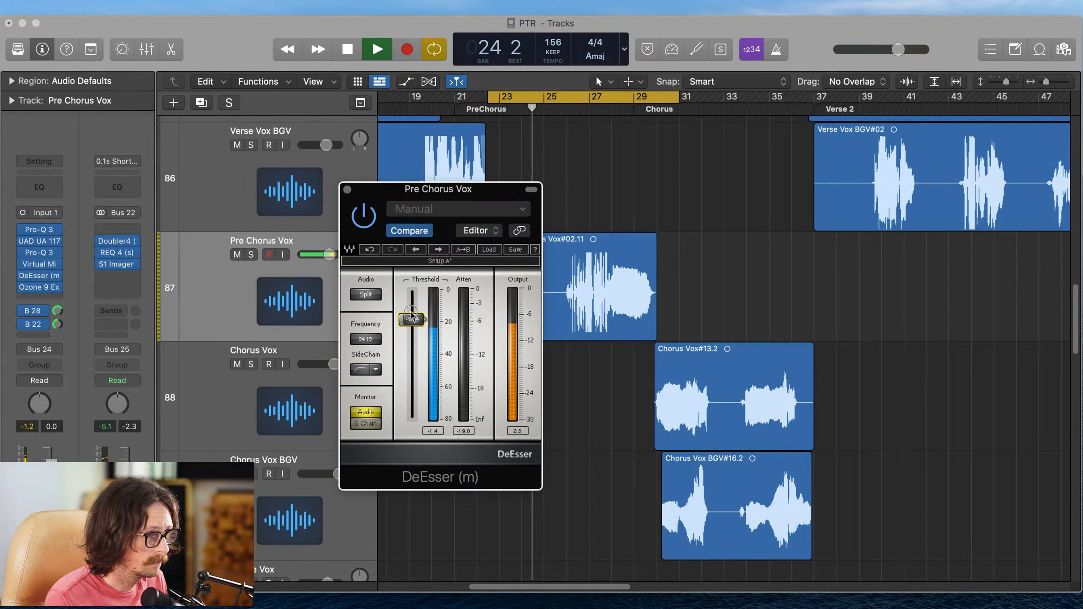
left_click(347, 190)
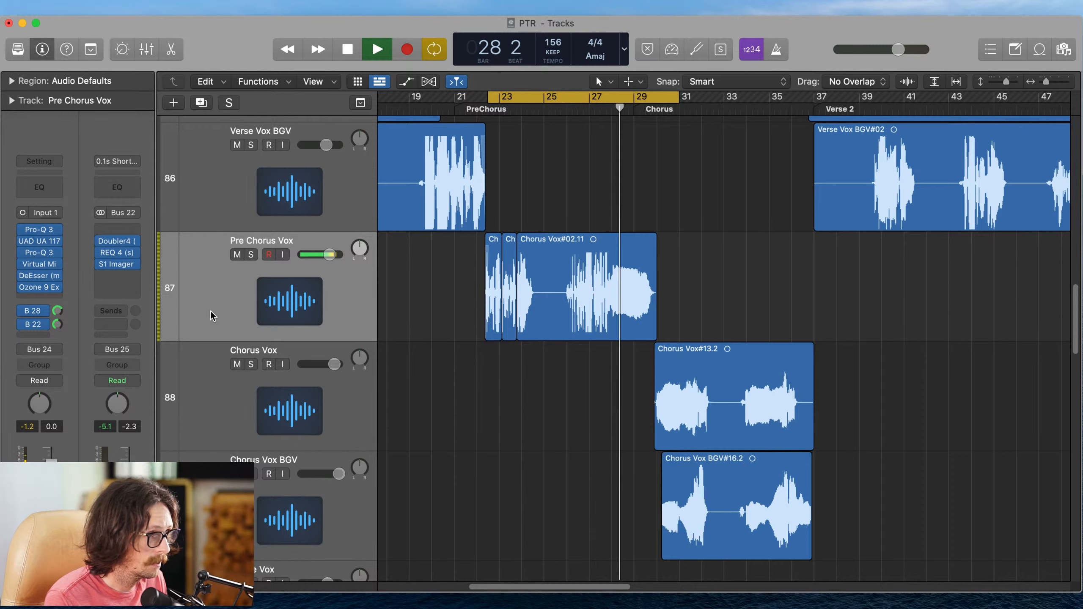
- In the second Pro-Q 3 on Pre Chorus Vox, deepen the 325.61 Hz cut to -2.04 dB and raise the low cut slightly above 100 Hz
left_click(251, 304)
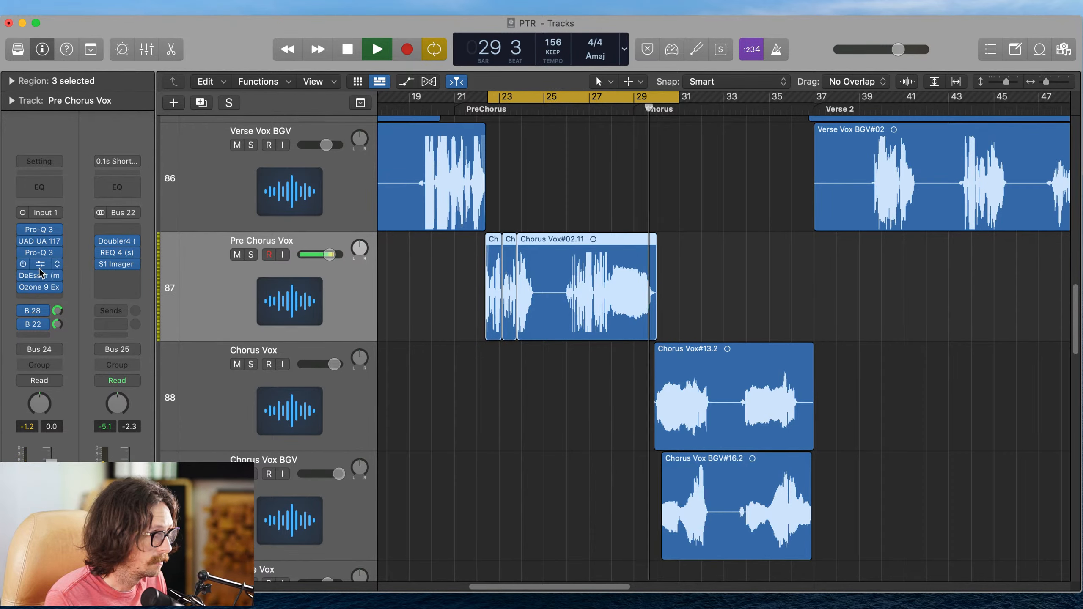
left_click(39, 252)
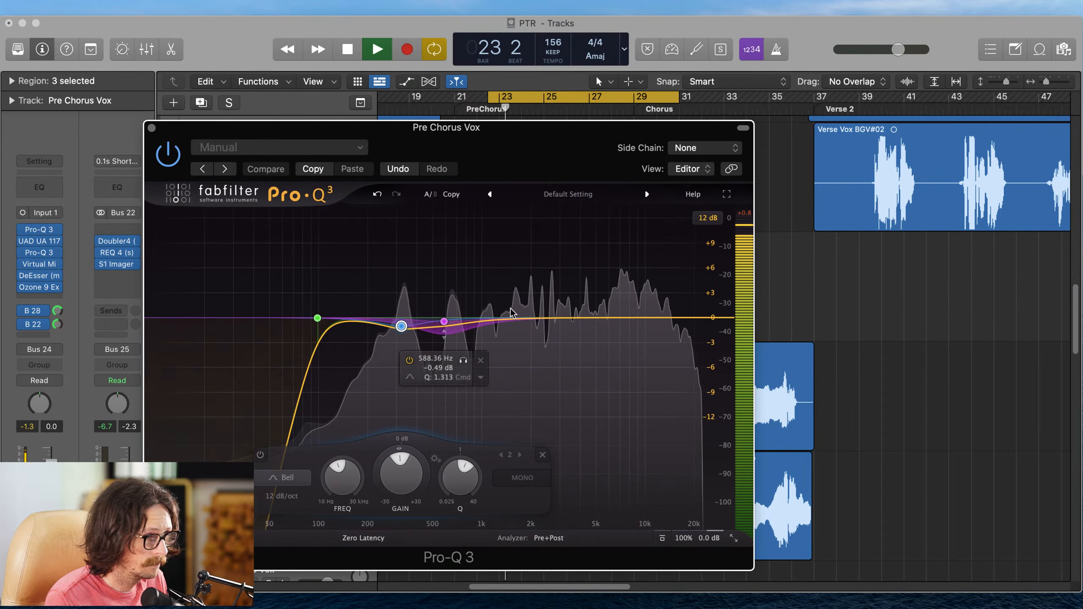
left_click_drag(401, 326, 401, 335)
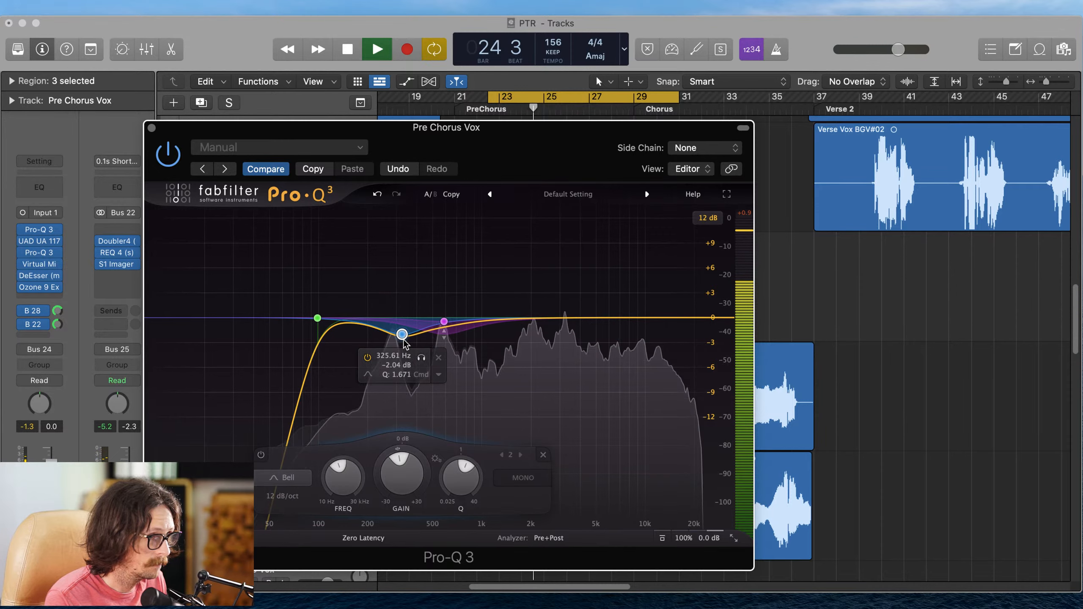
key("space")
key("space")
mouse_move(318, 318)
left_mouse_down()
mouse_move(305, 318)
mouse_move(329, 316)
left_mouse_up()
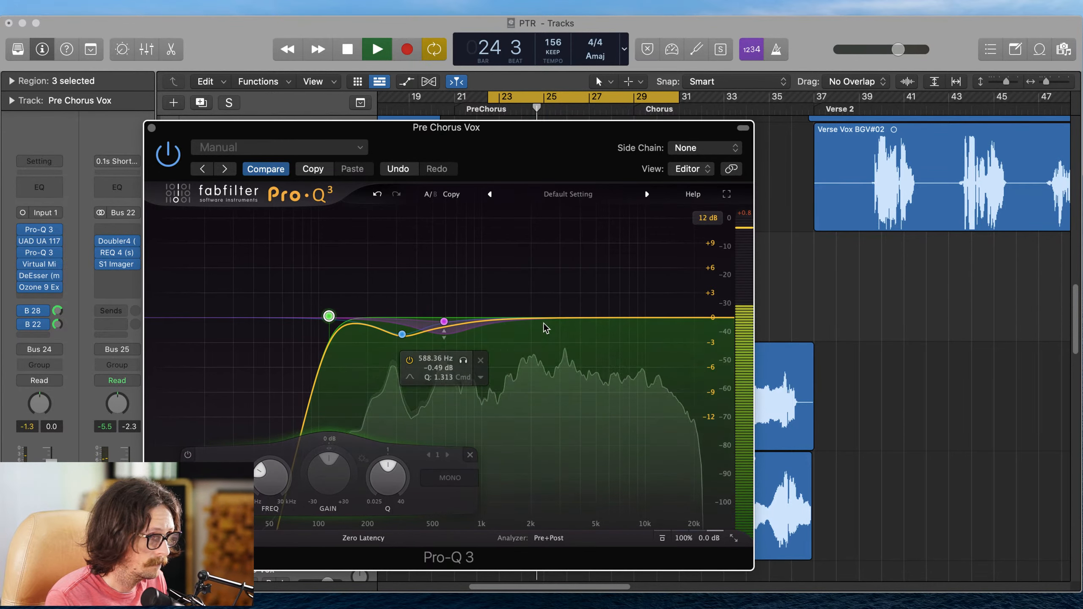
key("space")
key("space")
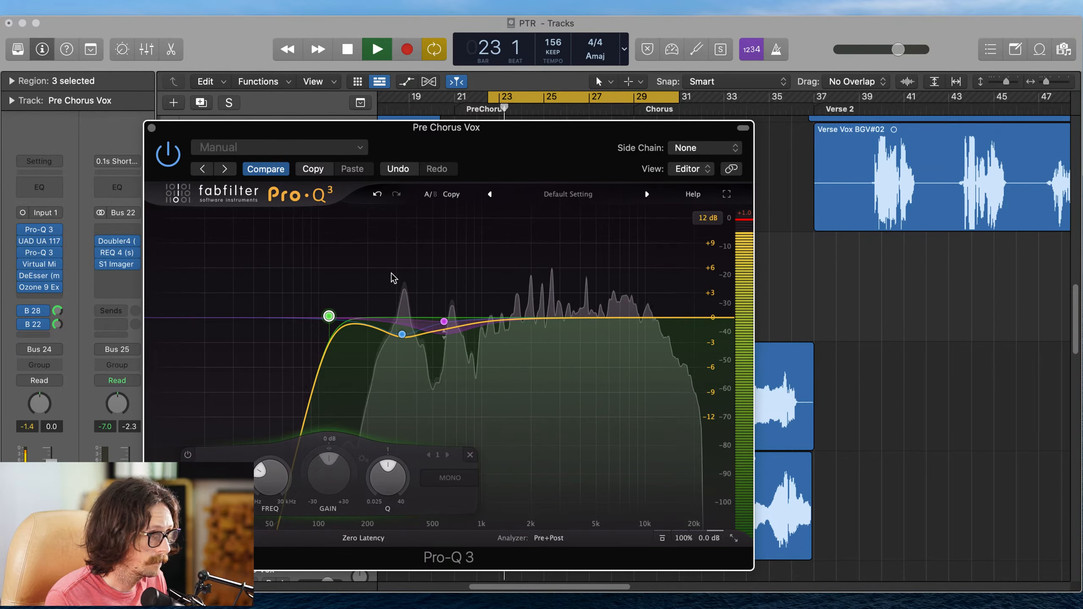
- Add a bell band to the same Pro-Q 3 at 2607.1 Hz with -0.49 dB gain and a Q of 2.452
mouse_move(542, 318)
left_mouse_down()
mouse_move(510, 297)
mouse_move(510, 285)
mouse_move(555, 273)
mouse_move(539, 287)
mouse_move(538, 332)
left_mouse_up()
key("space")
key("space")
key("space")
key("space")
left_click_drag(593, 464, 596, 433)
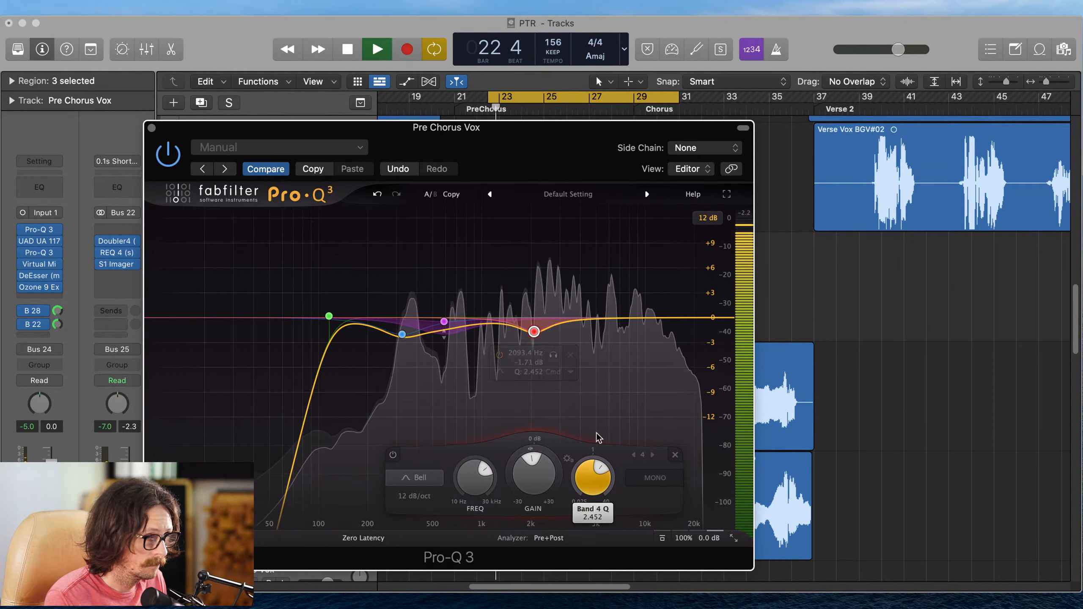
mouse_move(533, 332)
left_mouse_down()
mouse_move(518, 288)
mouse_move(552, 274)
mouse_move(550, 321)
left_mouse_up()
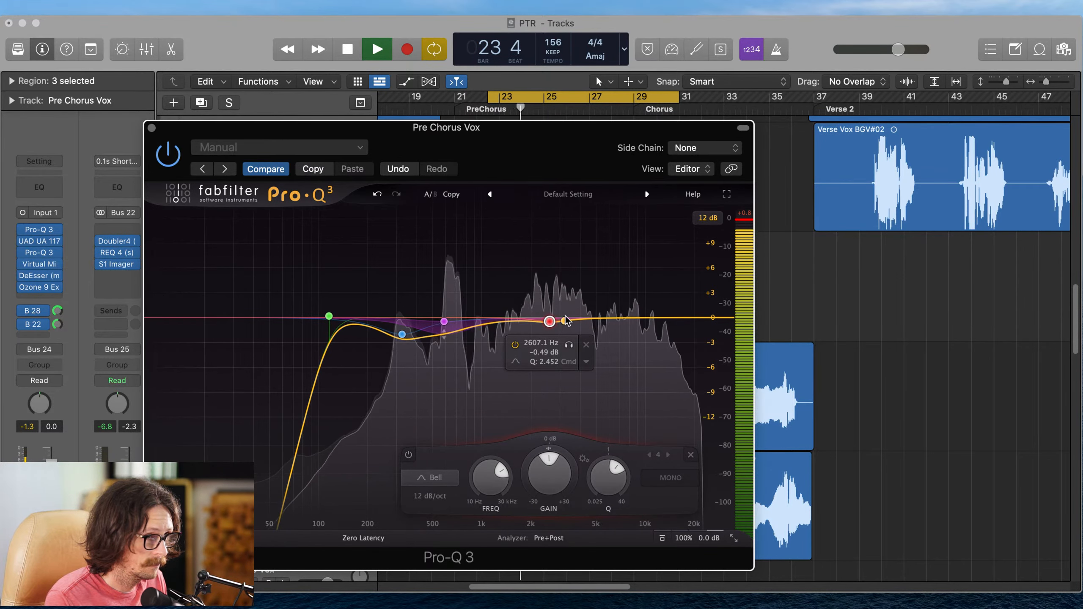
- Add a bell band to the second Pro-Q 3 at 8594.3 Hz with +2.53 dB gain and audition it
left_click(605, 307)
left_click_drag(604, 307, 634, 297)
key("space")
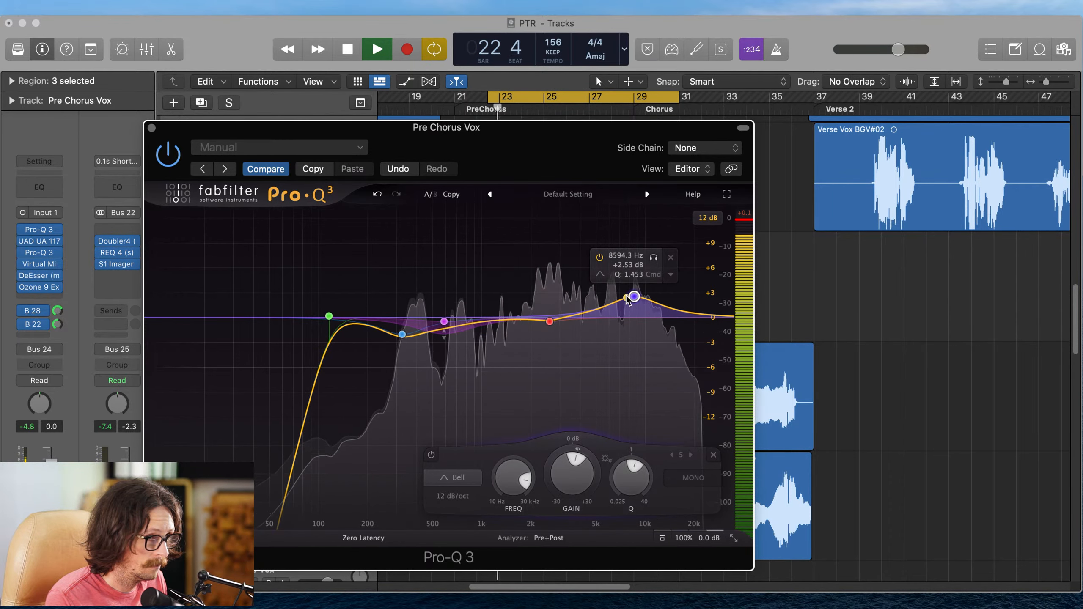
key("space")
- Convert the 8594.3 Hz band to a high cut with an 18 dB/oct slope and move it to 23186 Hz
left_click(601, 277)
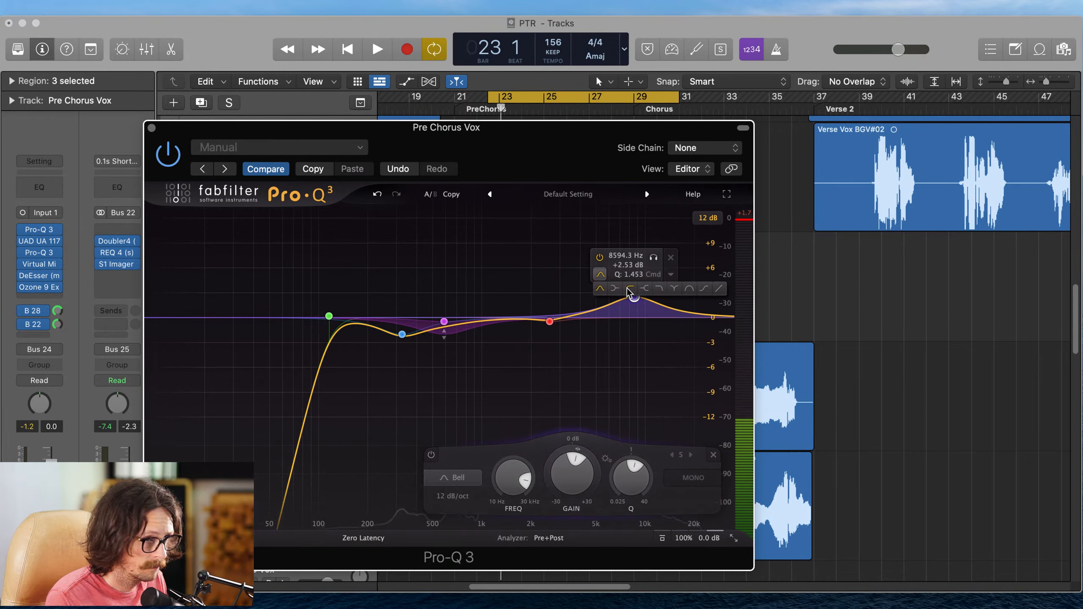
left_click(659, 289)
left_click_drag(634, 298, 702, 310)
left_click(929, 121)
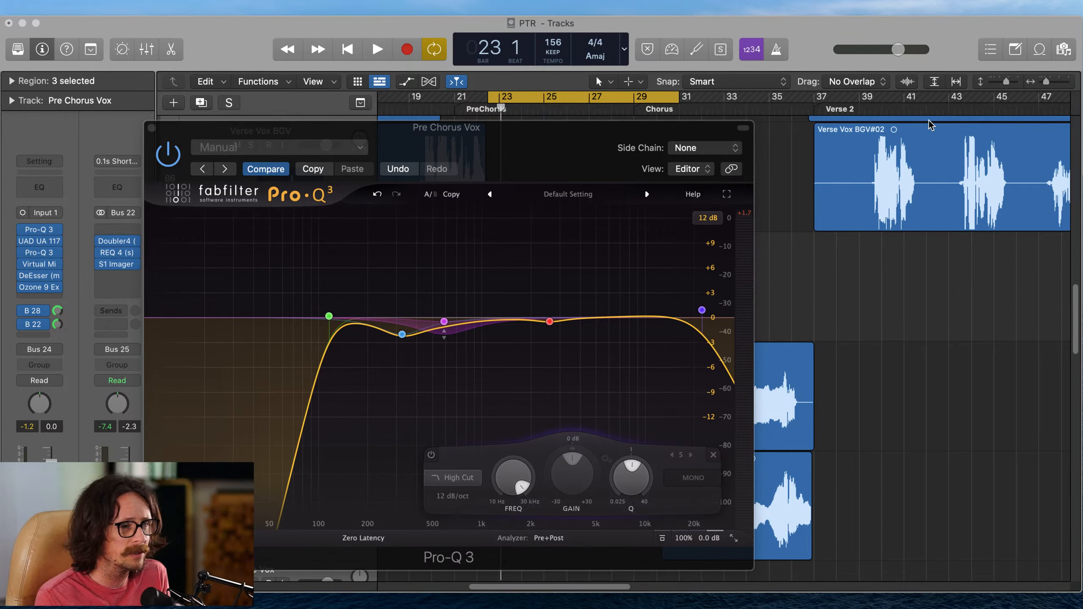
mouse_move(701, 310)
left_click(660, 288)
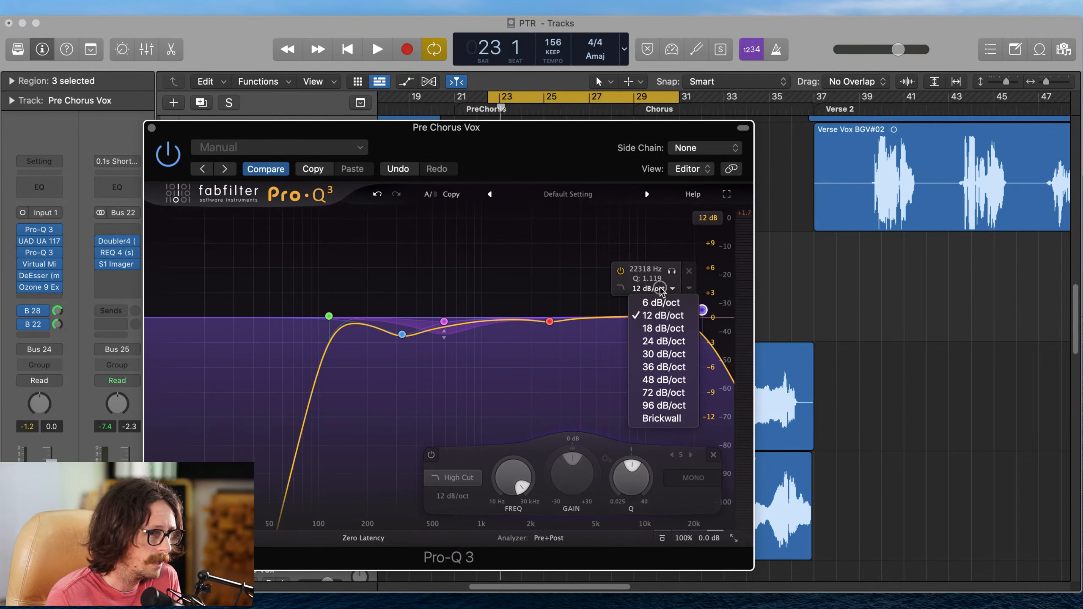
left_click(663, 328)
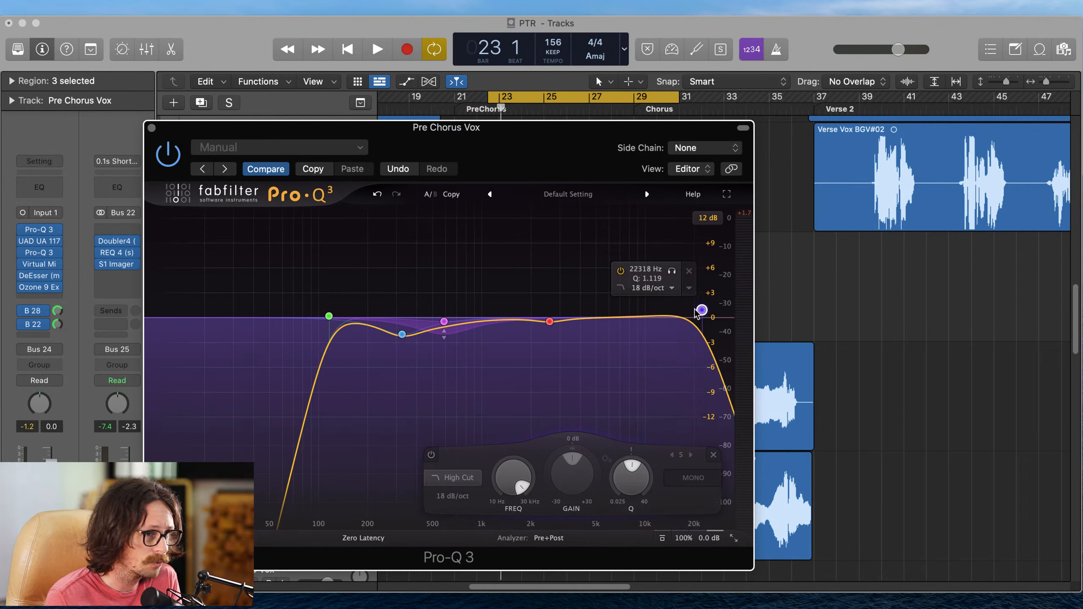
mouse_move(702, 310)
left_mouse_down()
mouse_move(715, 312)
mouse_move(704, 317)
left_mouse_up()
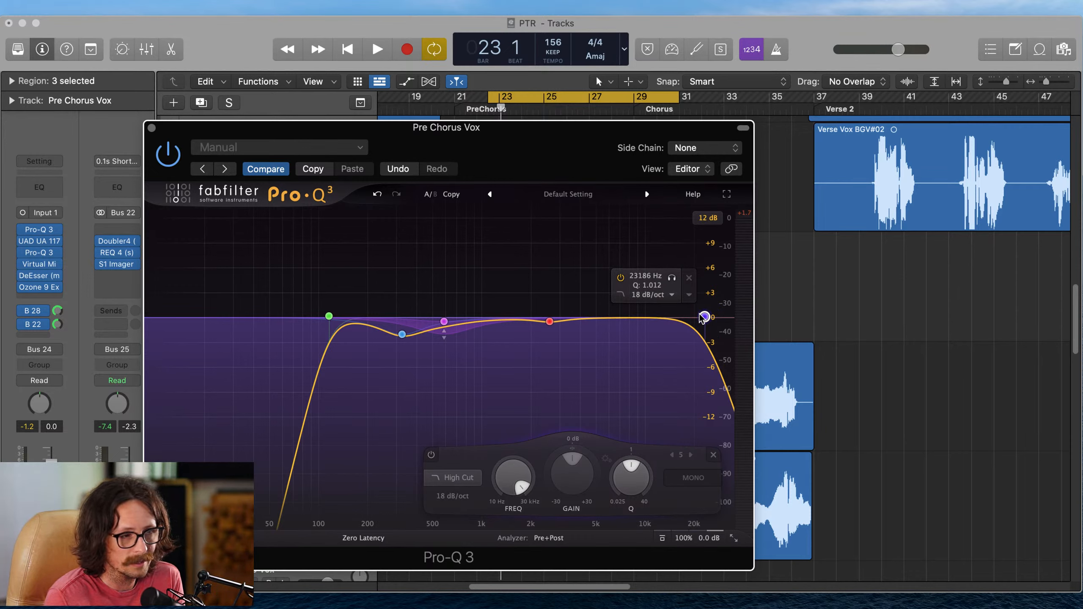
- In the first Pro-Q 3 on Pre Chorus Vox, slightly reduce the 500.25 Hz boost and set the 2631.6 Hz cut to -3.02 dB
mouse_move(550, 322)
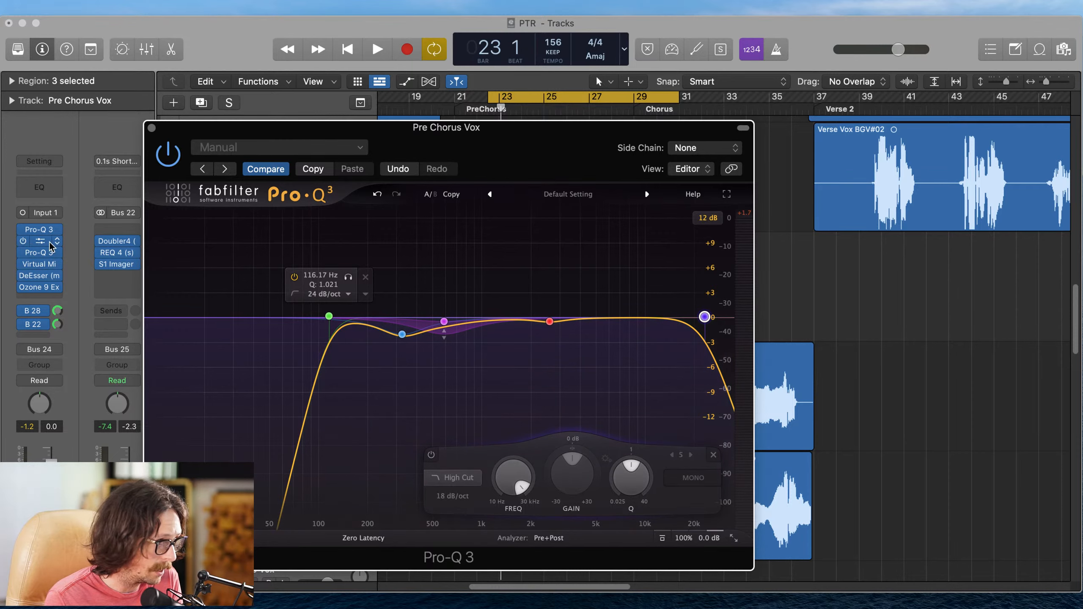
left_click(43, 230)
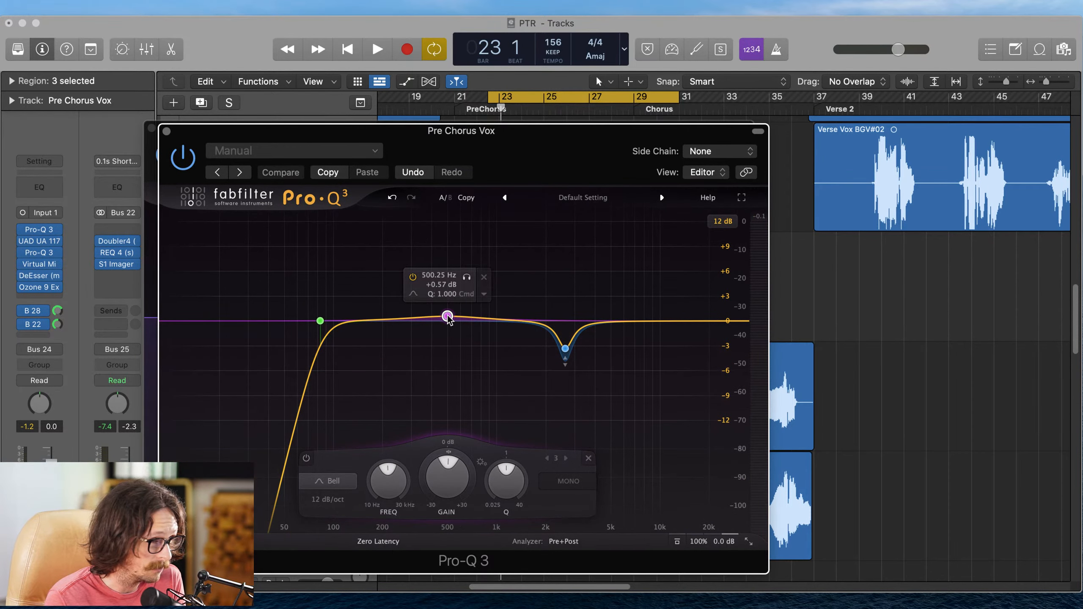
left_click_drag(448, 317, 447, 321)
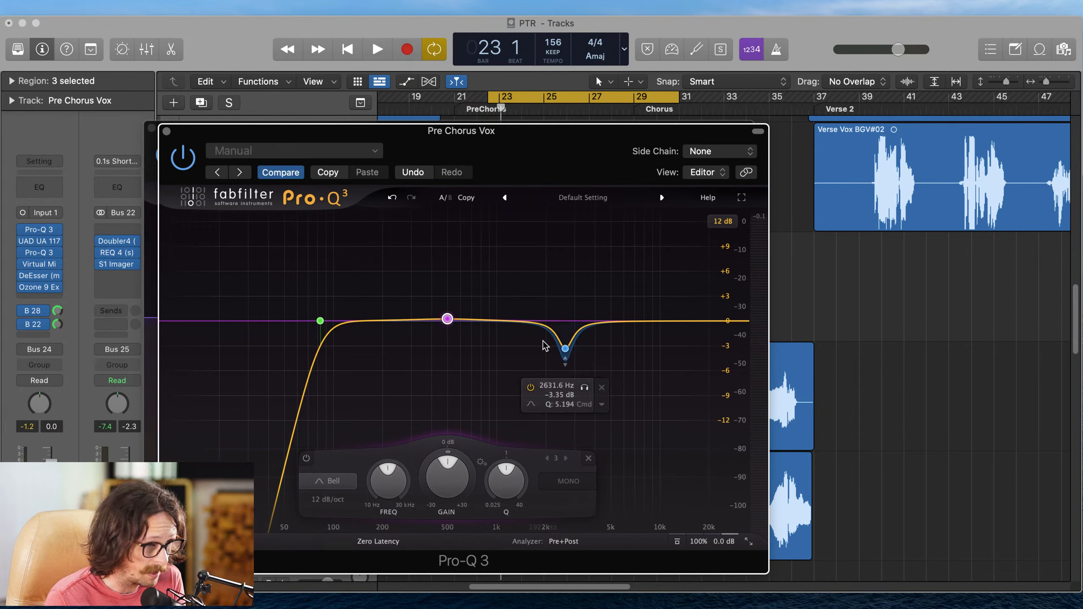
left_click_drag(563, 352, 565, 345)
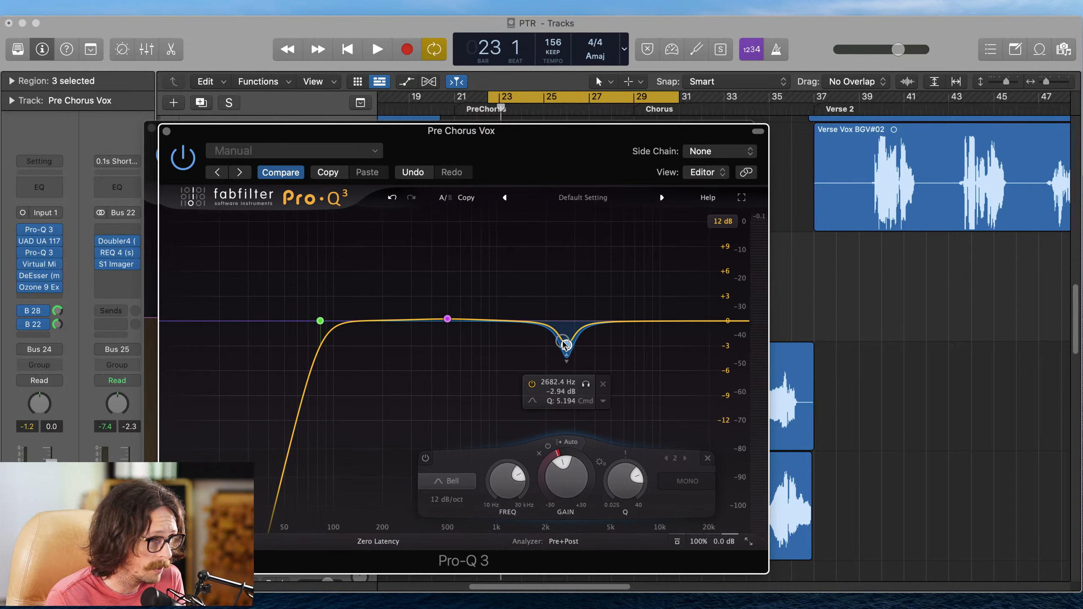
left_click_drag(563, 344, 559, 345)
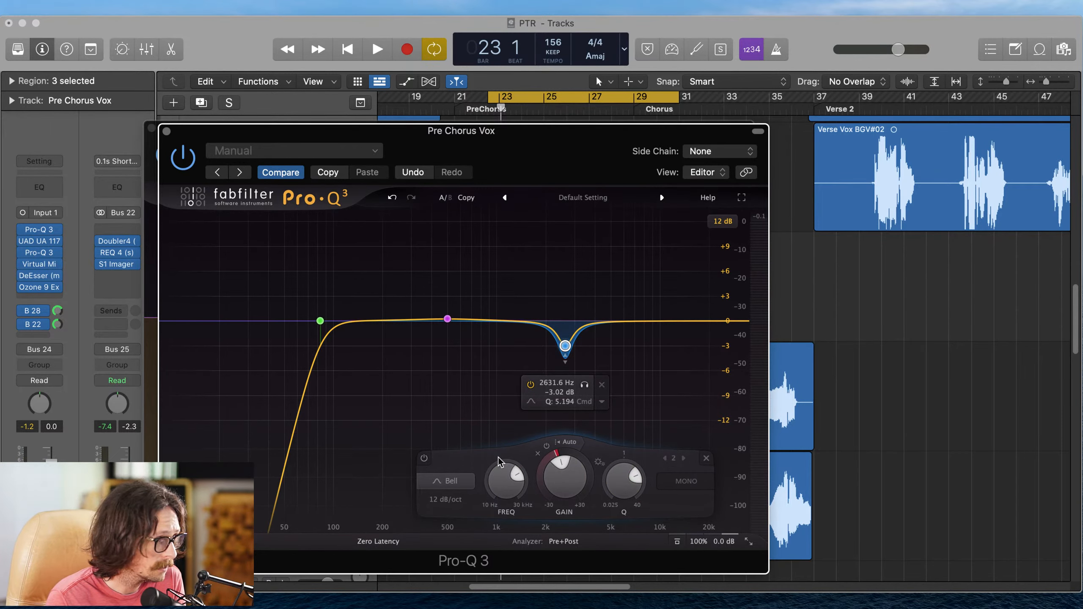
left_click(166, 133)
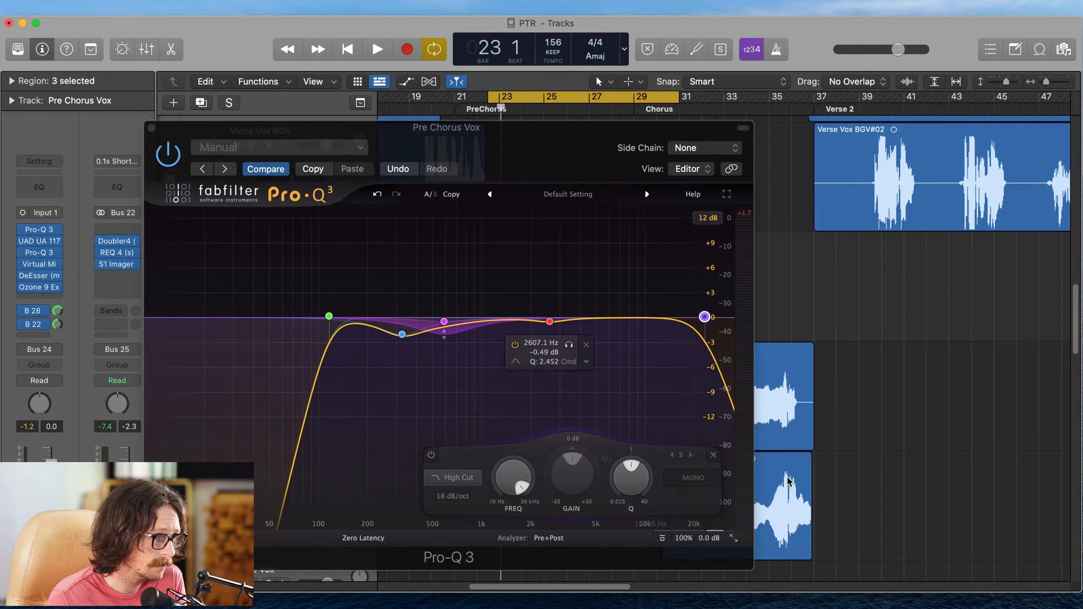
- In the second Pro-Q 3, replace the 2607.1 Hz cut with a bell at 3185.6 Hz, +0.65 dB and Q 1.000, and audition it
left_click(551, 320)
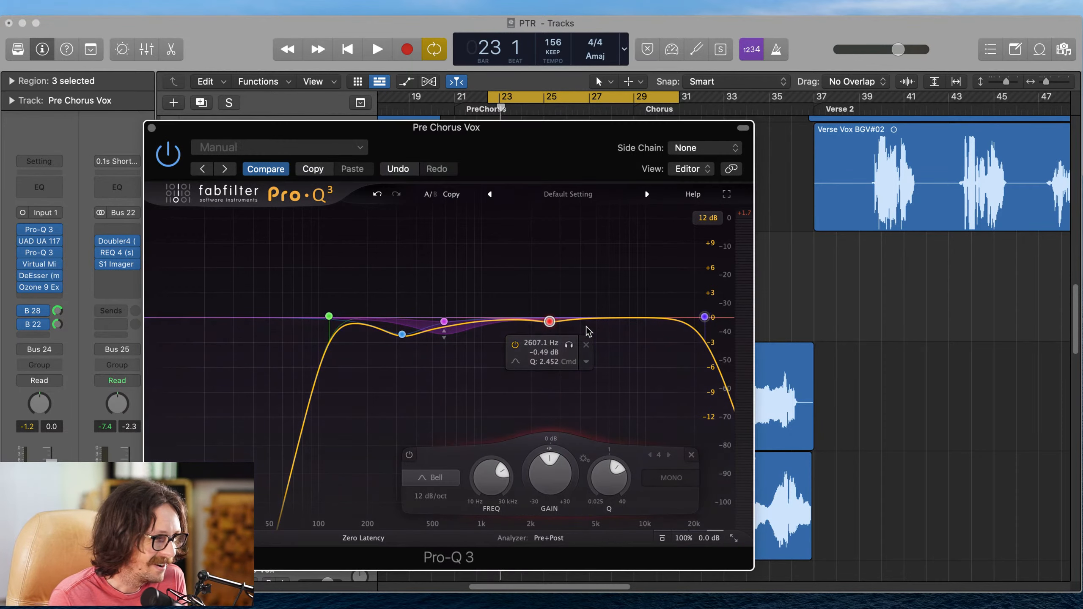
left_click_drag(561, 317, 563, 315)
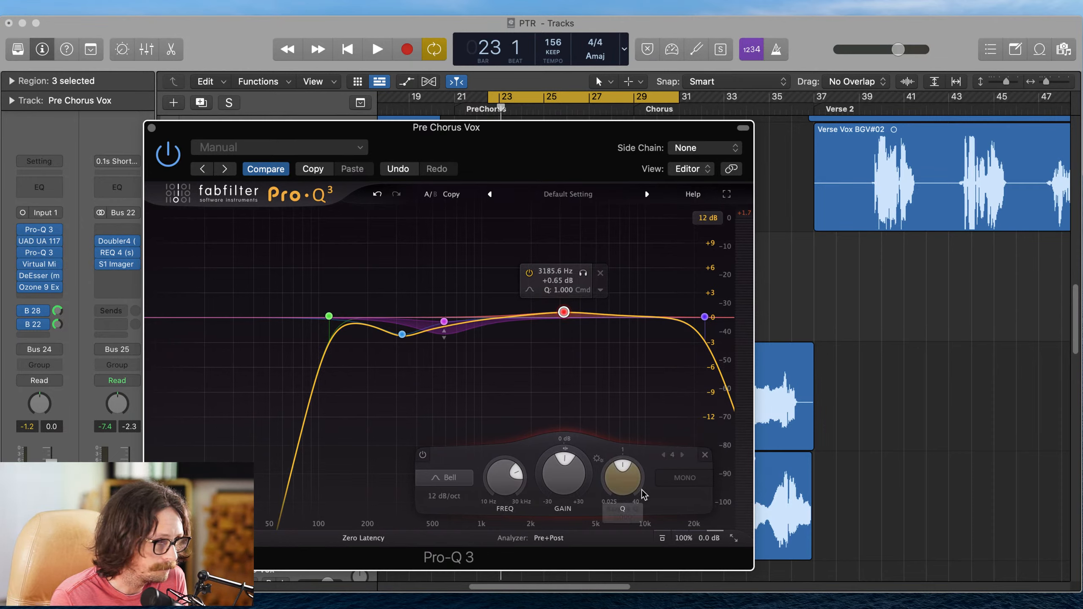
key("super+w")
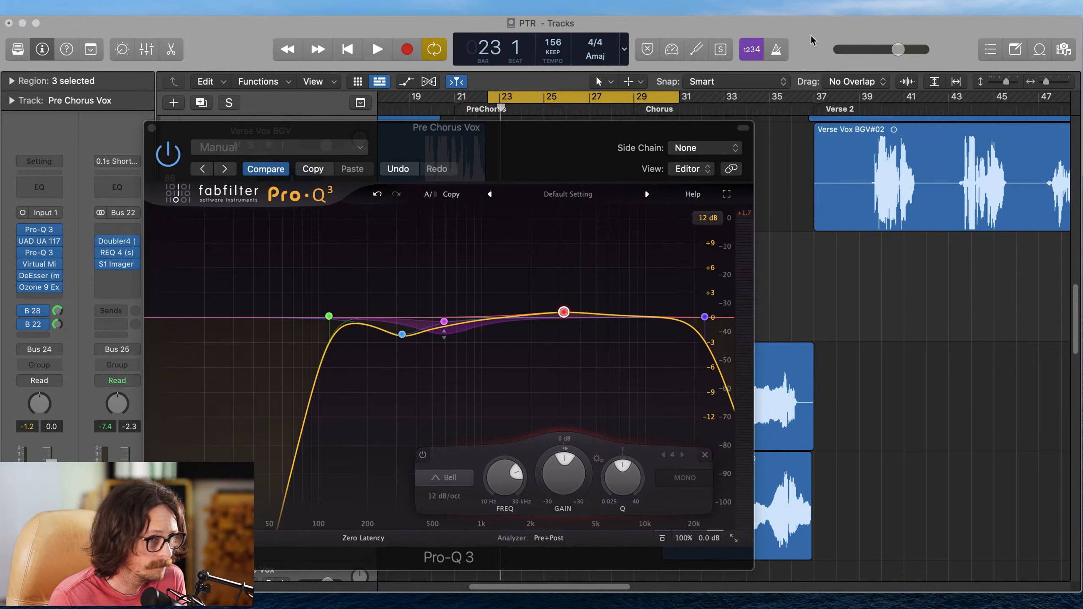
key("space")
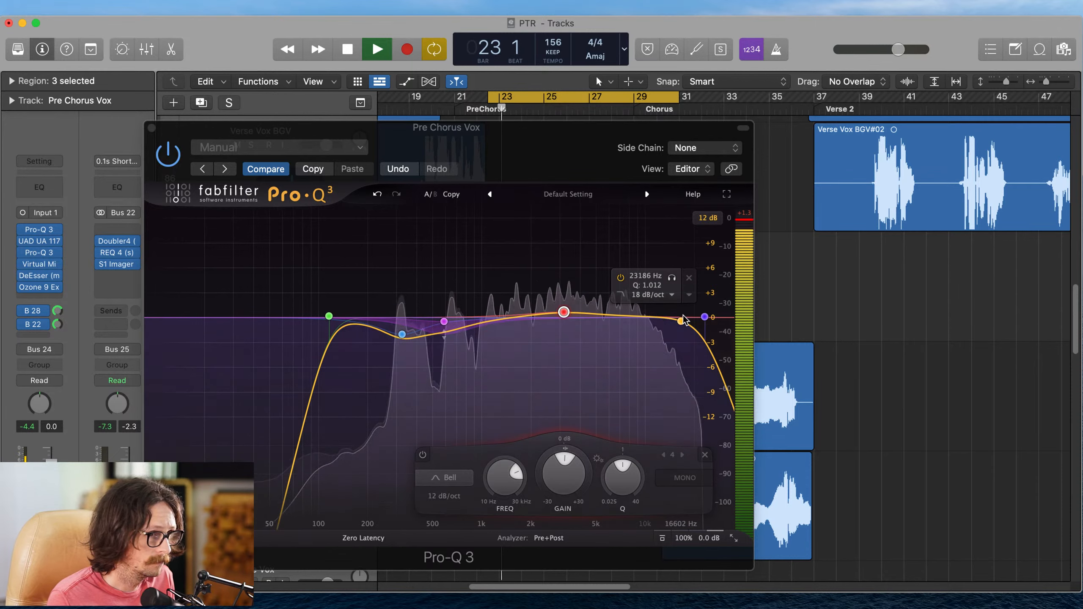
- Lower the high cut to 16922 Hz during playback and remove the upper-mid bell after trying it at 4201.3 Hz with +0.49 dB
left_click_drag(705, 316, 683, 314)
key("space")
key("space")
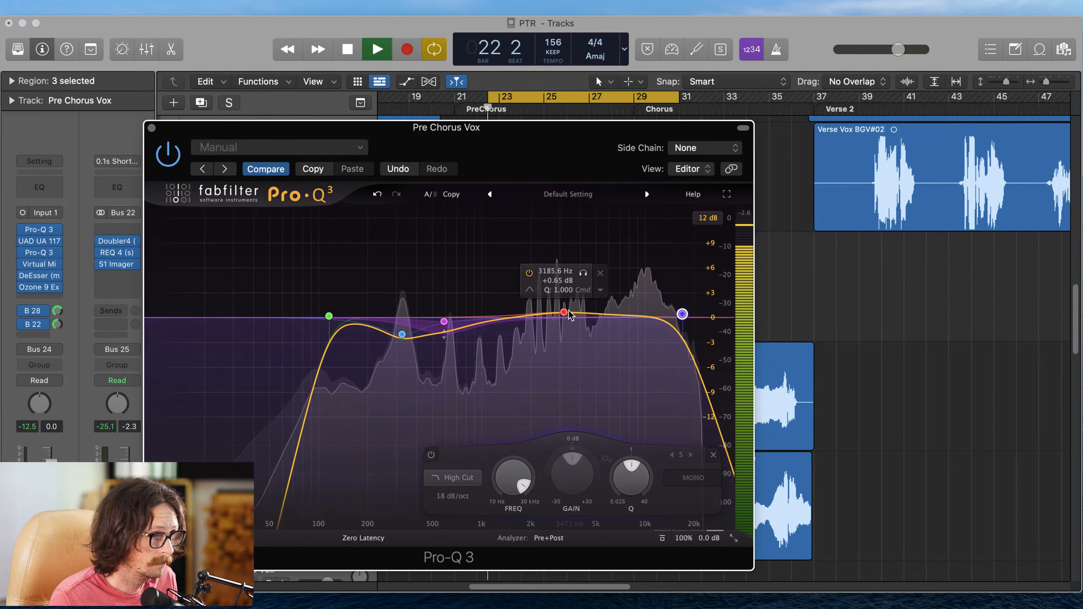
mouse_move(566, 315)
left_mouse_down()
mouse_move(563, 296)
mouse_move(525, 299)
mouse_move(509, 277)
mouse_move(533, 292)
mouse_move(583, 294)
mouse_move(587, 312)
left_mouse_up()
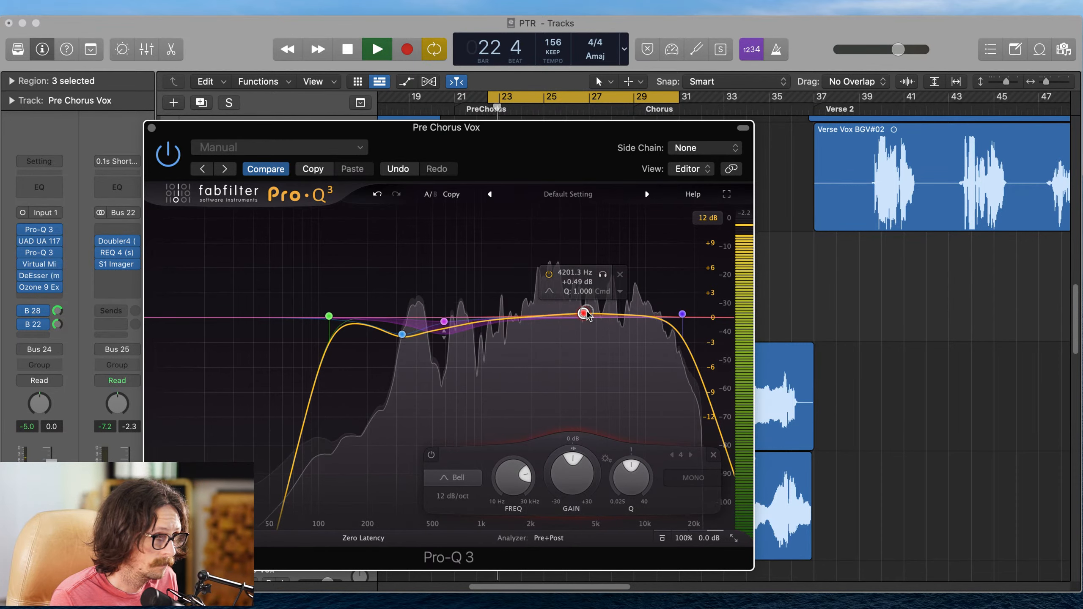
left_click(620, 275)
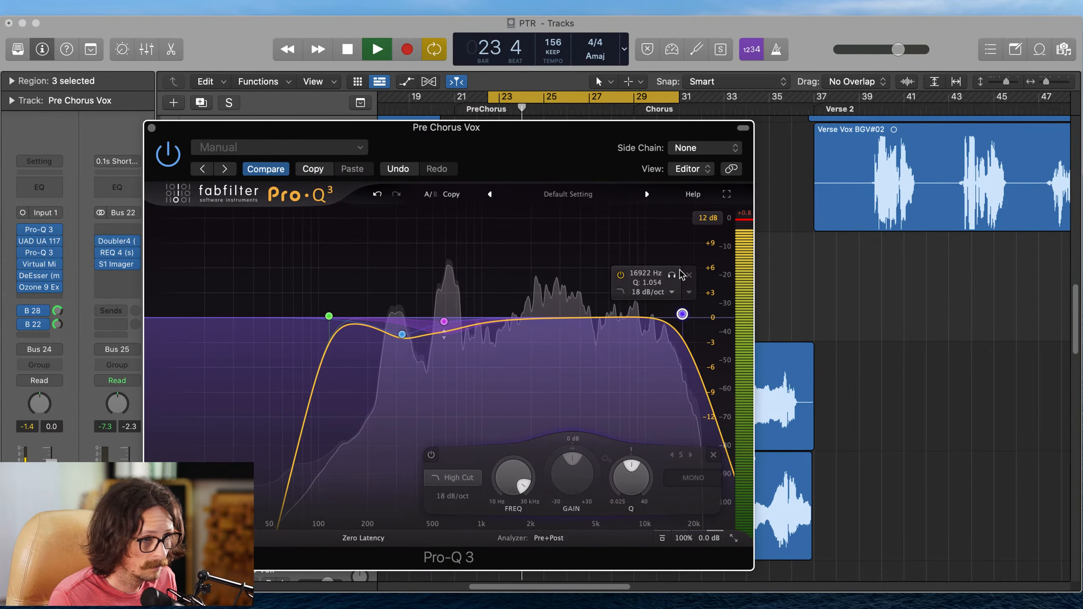
- Compare the vocal with the 16922 Hz high cut bypassed and enabled during playback
left_click(620, 276)
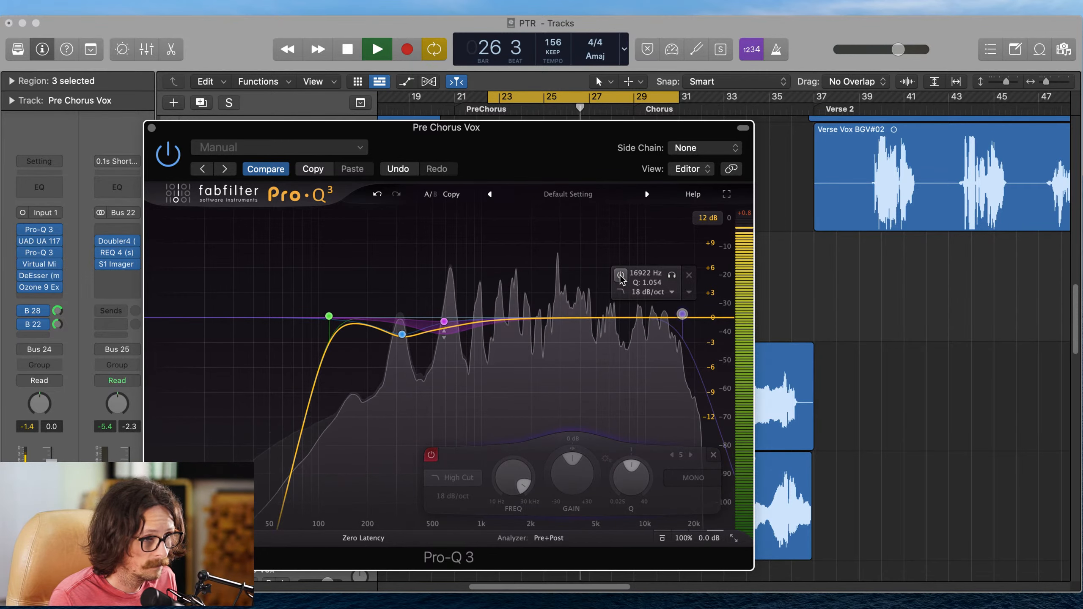
left_click(620, 276)
left_click(620, 276)
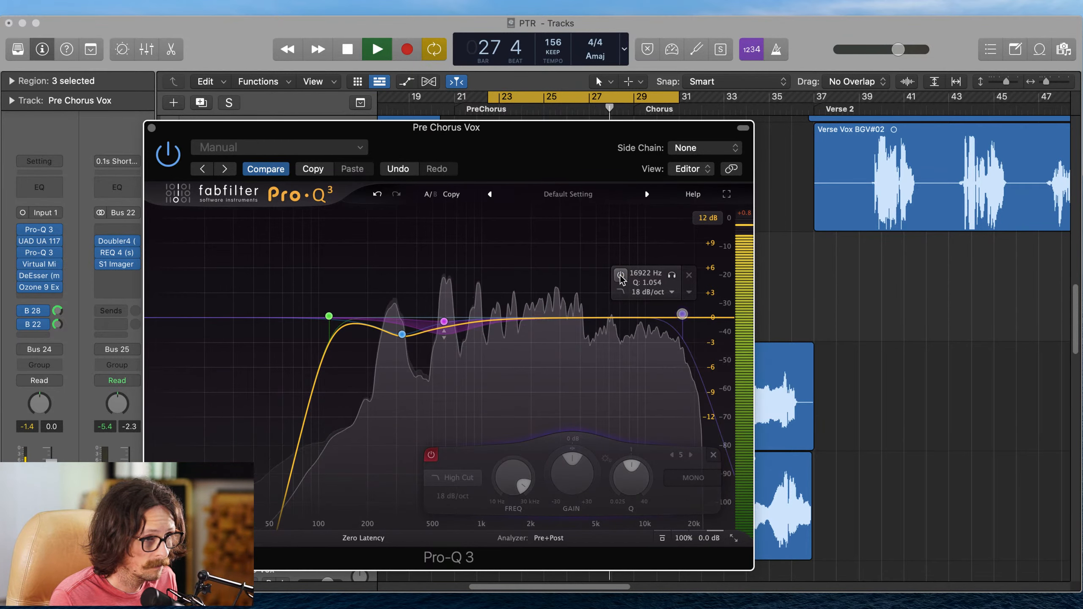
left_click(620, 275)
- Set the high cut to 18265 Hz, deepen the dynamic mid cut slightly at about 640 Hz and hide the plug-in window
left_click_drag(684, 316, 688, 318)
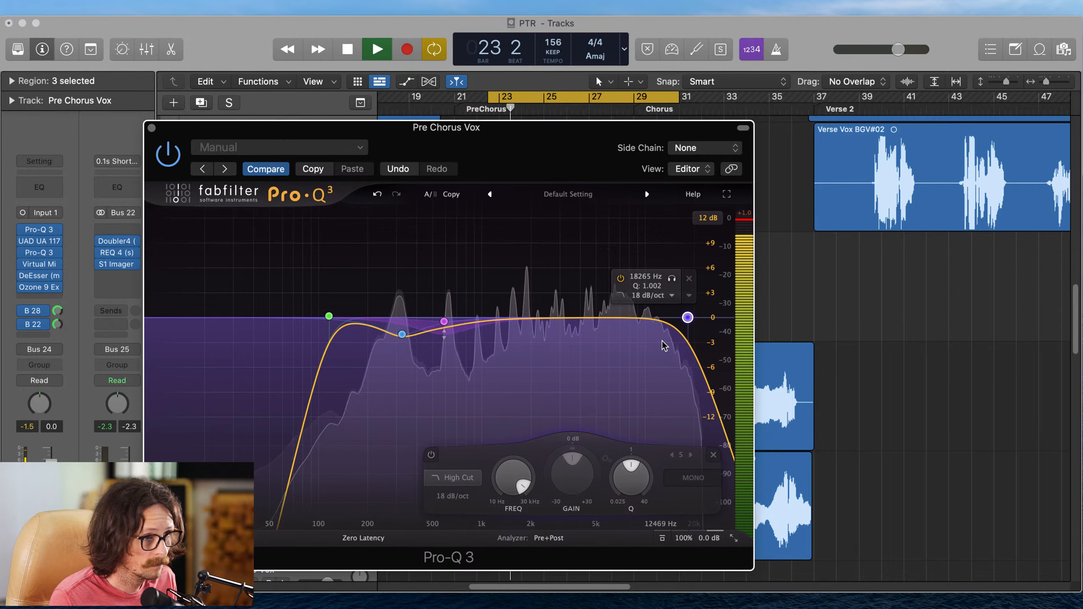
mouse_move(445, 321)
left_mouse_down()
mouse_move(445, 311)
mouse_move(449, 325)
left_mouse_up()
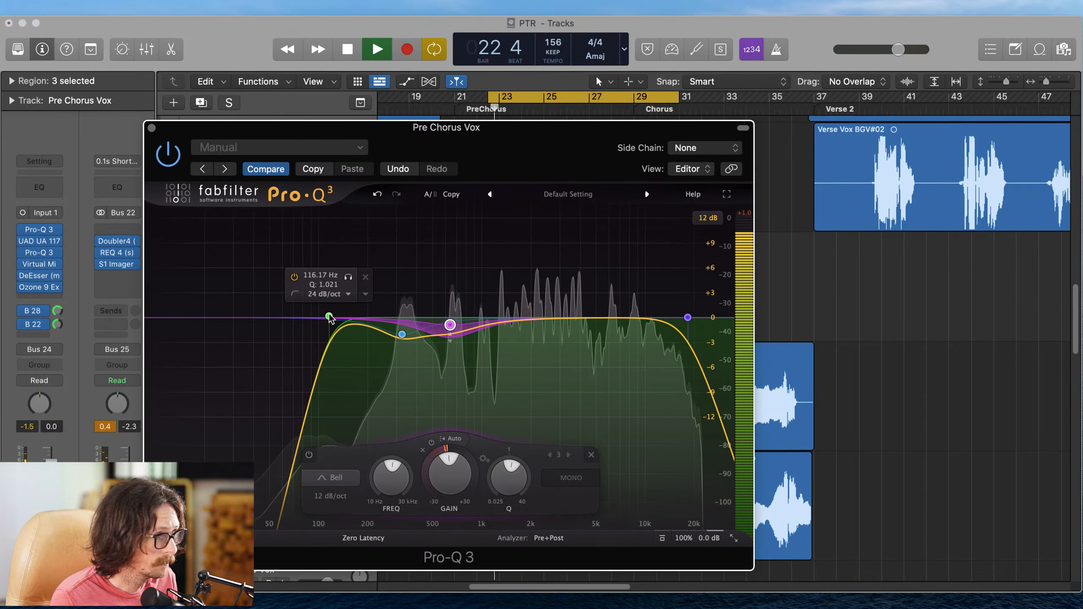
key("v")
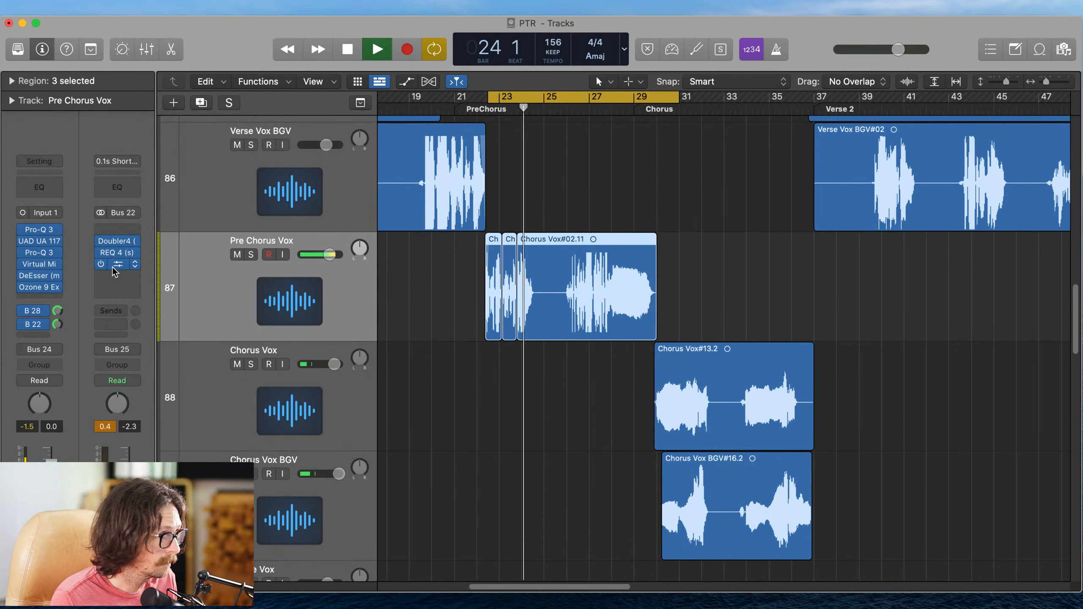
- Audition the pre-chorus from its start and lower the Vox Wide bus fader to -3.1 dB
key("space")
key("space")
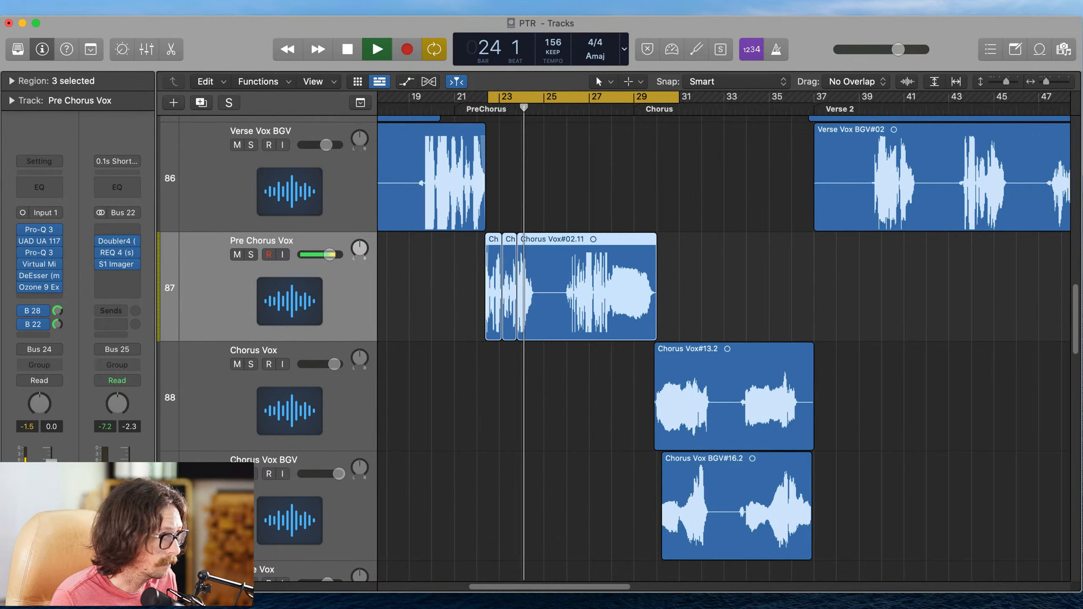
key("space")
key("space")
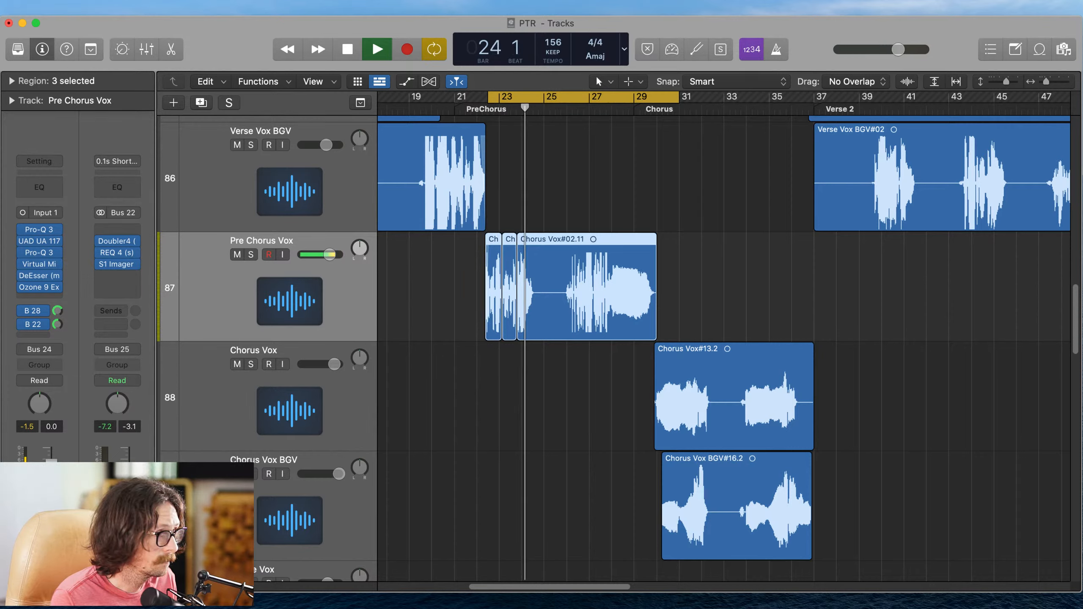
- Show the Bus 28 Vox P comp channel from the Pre Chorus Vox sends and set its fader to -3.3 dB during playback
left_click(29, 323)
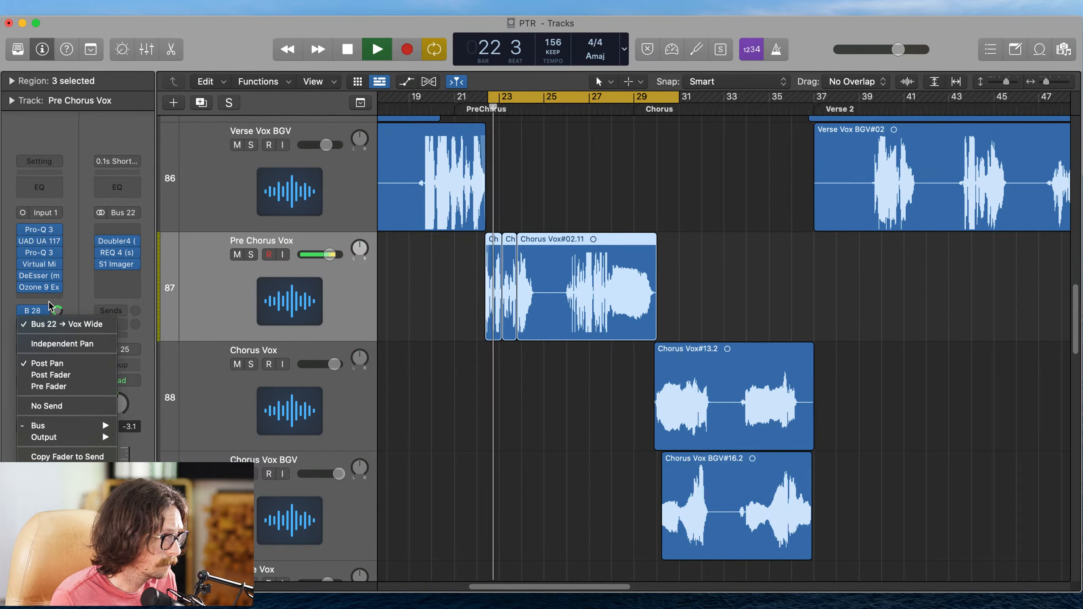
left_click(40, 311)
left_click(35, 315)
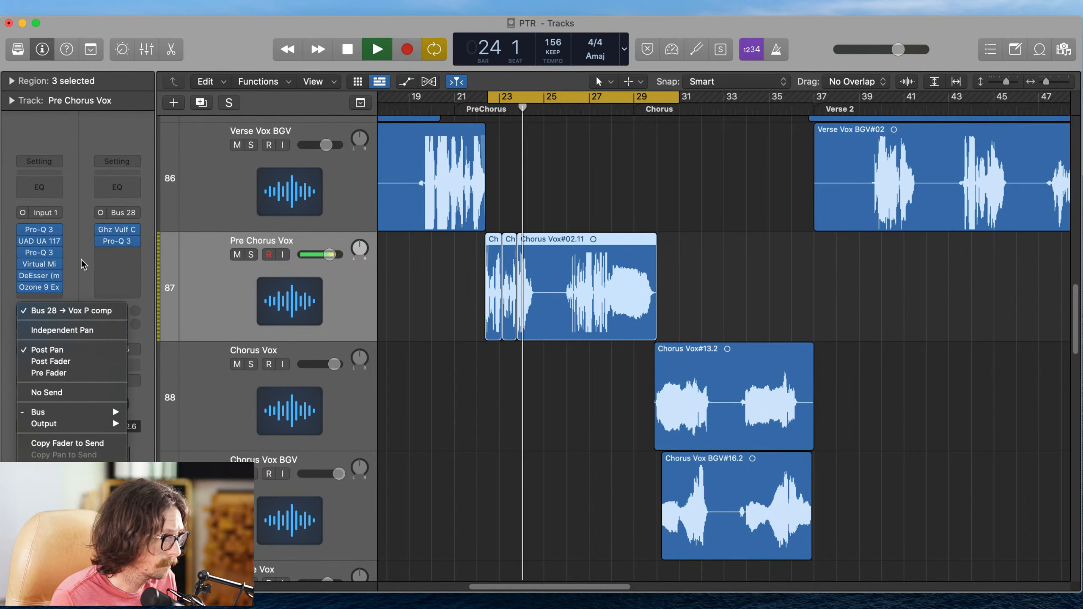
key("Escape")
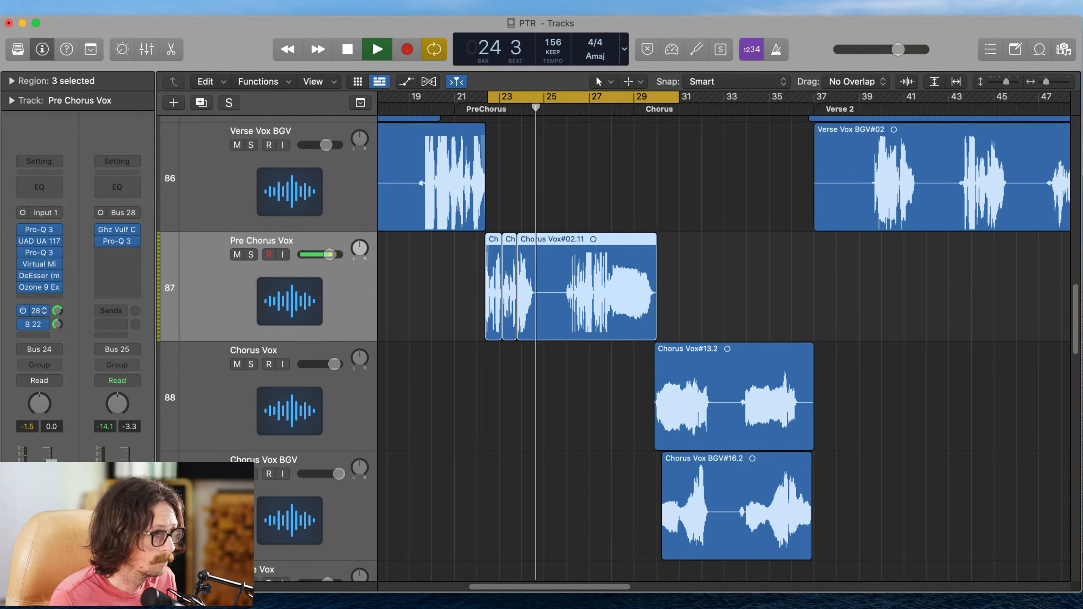
key("space")
key("space")
- Open the Pro-Q 3 on Vox P comp and reduce the 1336.8 Hz boost to +1.39 dB
left_click(118, 242)
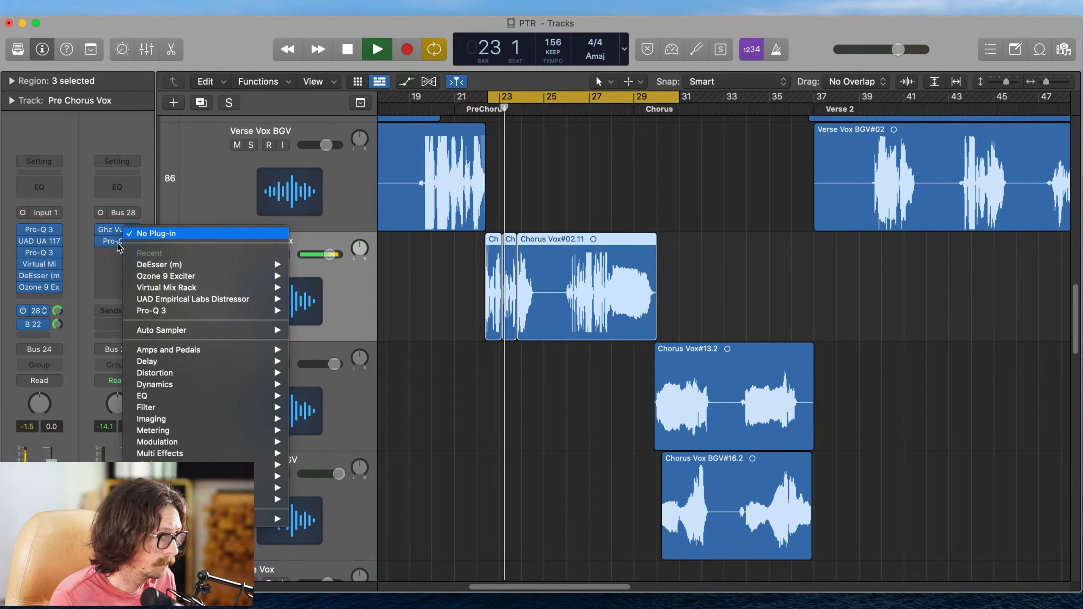
left_click(118, 245)
left_click(113, 242)
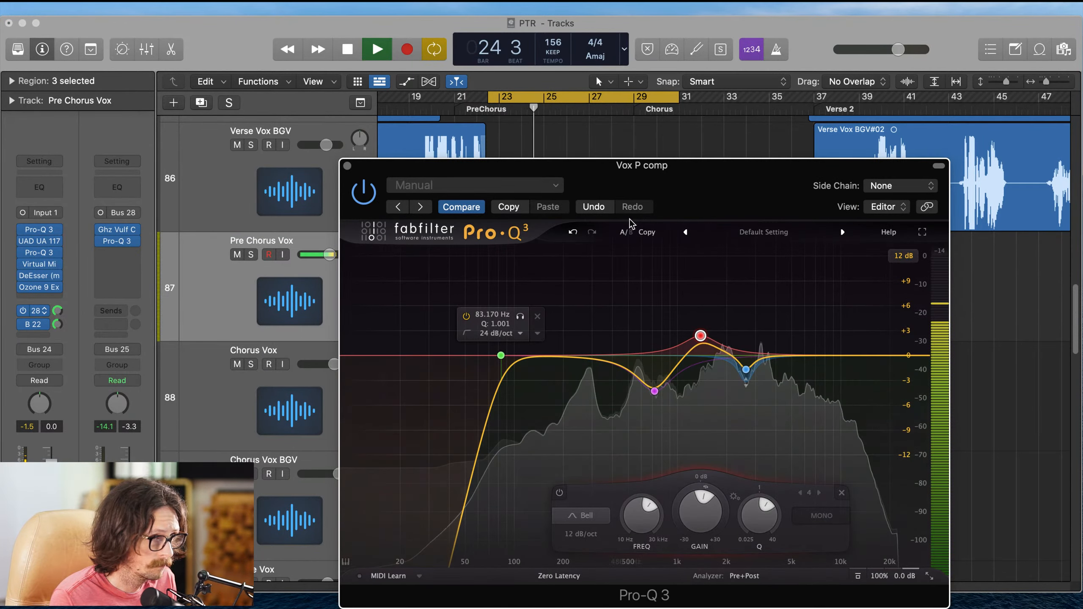
left_click_drag(631, 224, 505, 221)
left_click_drag(573, 338, 574, 343)
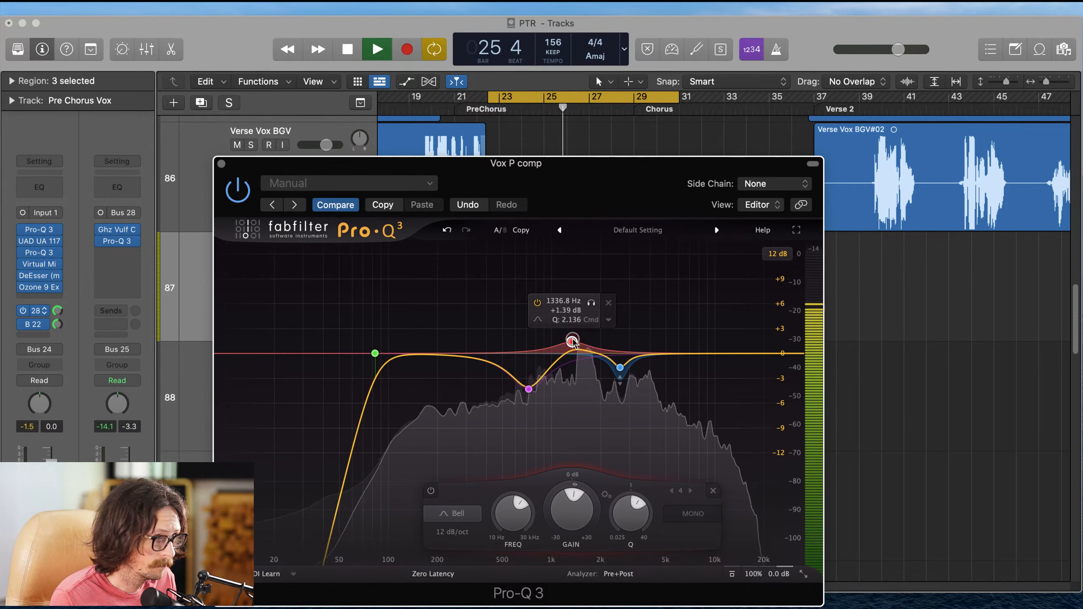
- Ease the Vox P comp cut near 700 Hz to about -3 dB, raise the low cut to 131.49 Hz and close the Pro-Q 3
left_click_drag(529, 389, 528, 378)
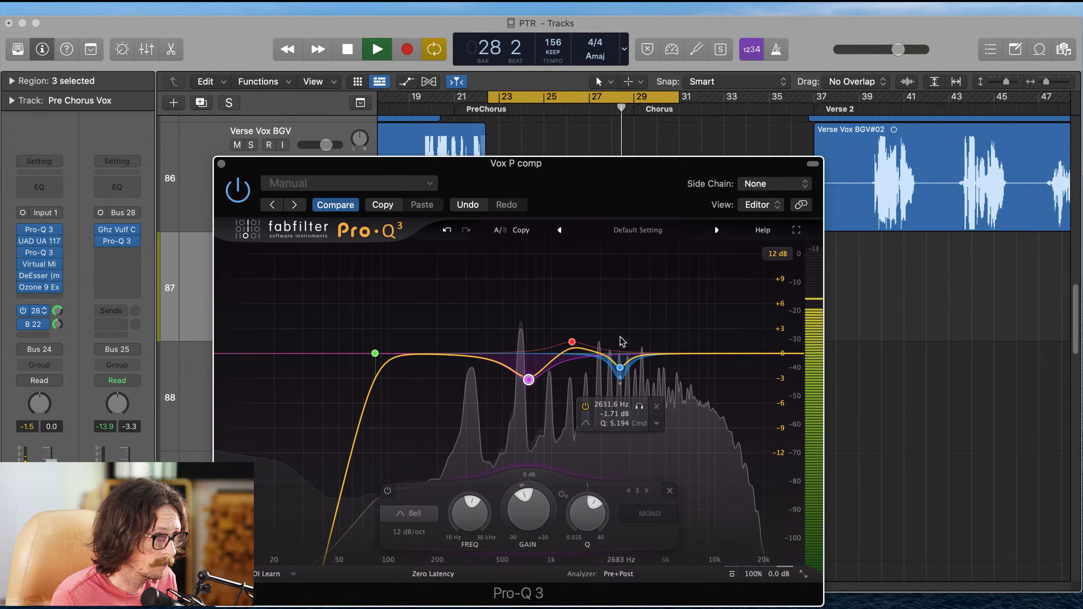
left_click_drag(375, 353, 407, 356)
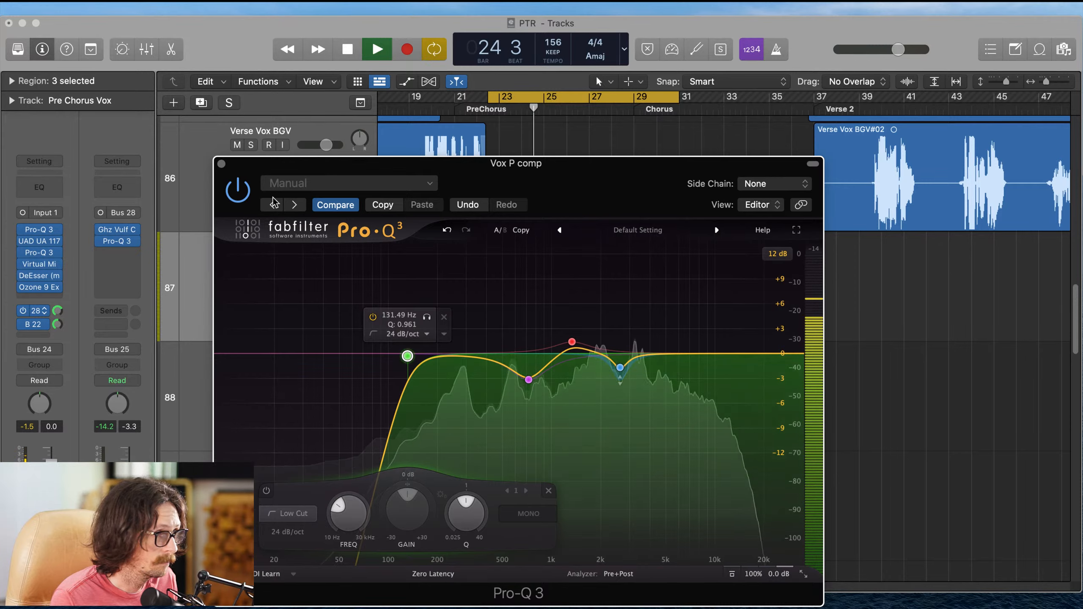
left_click(221, 164)
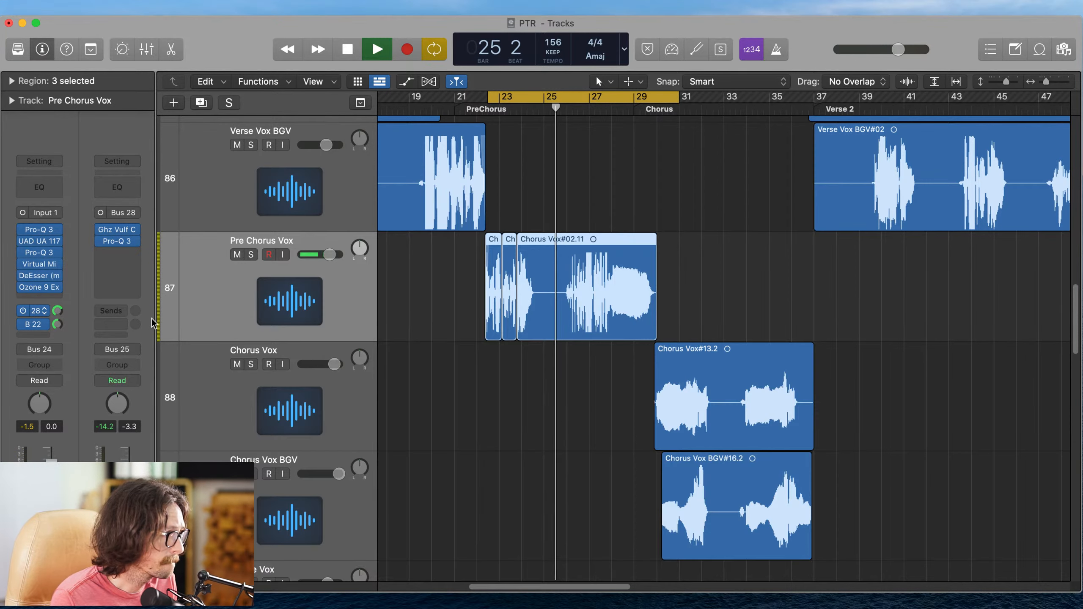
- Open the Ozone 9 Exciter on Pre Chorus Vox and set its third band to amount 7.9 and mix 82.4%
left_click(45, 287)
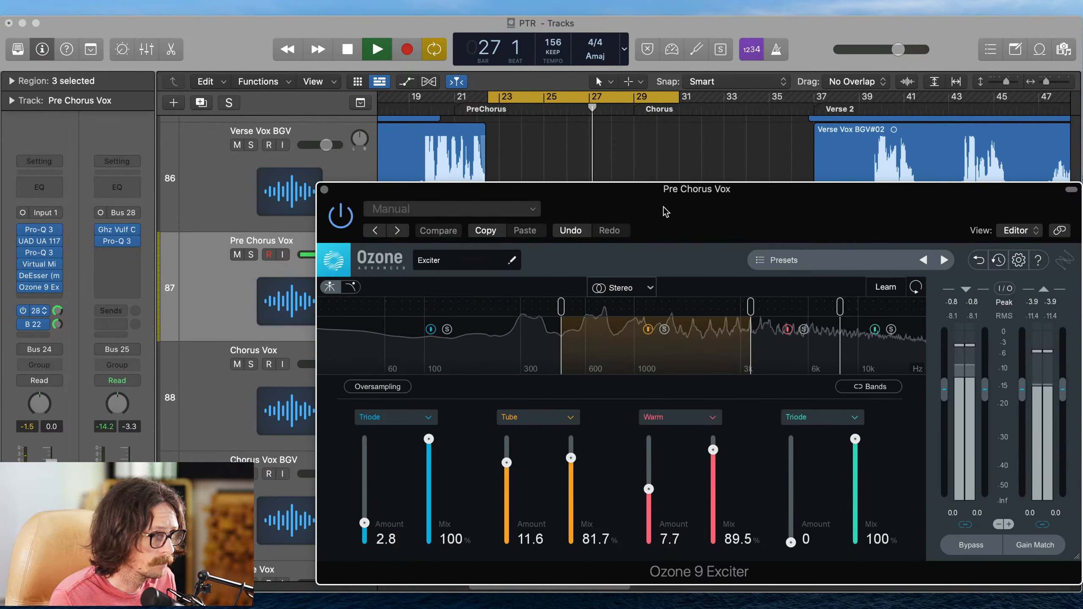
left_click_drag(664, 208, 390, 135)
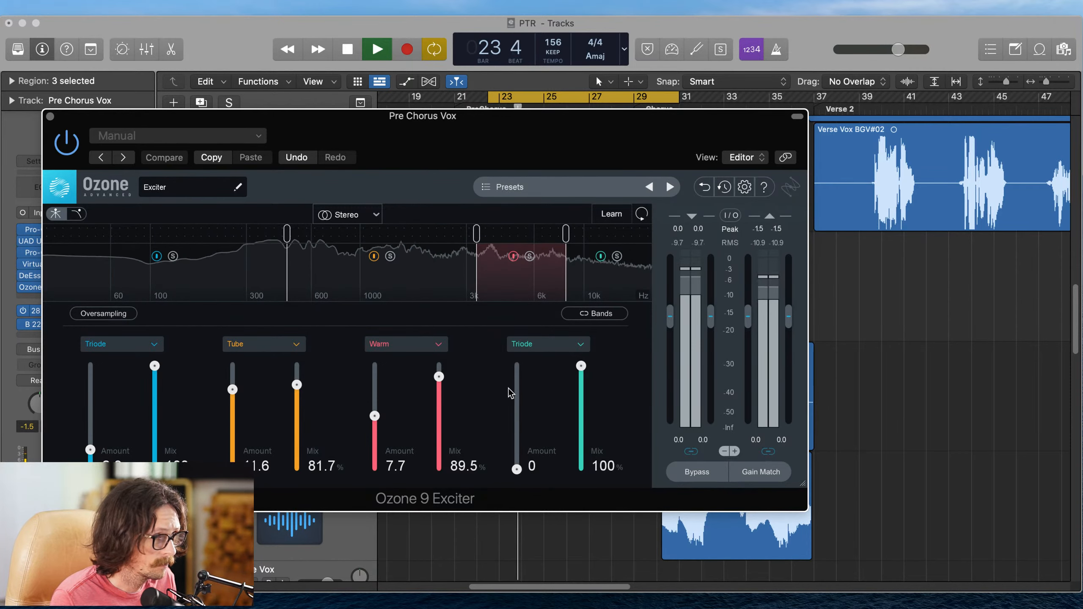
mouse_move(375, 416)
left_mouse_down()
mouse_move(374, 374)
mouse_move(379, 421)
left_mouse_up()
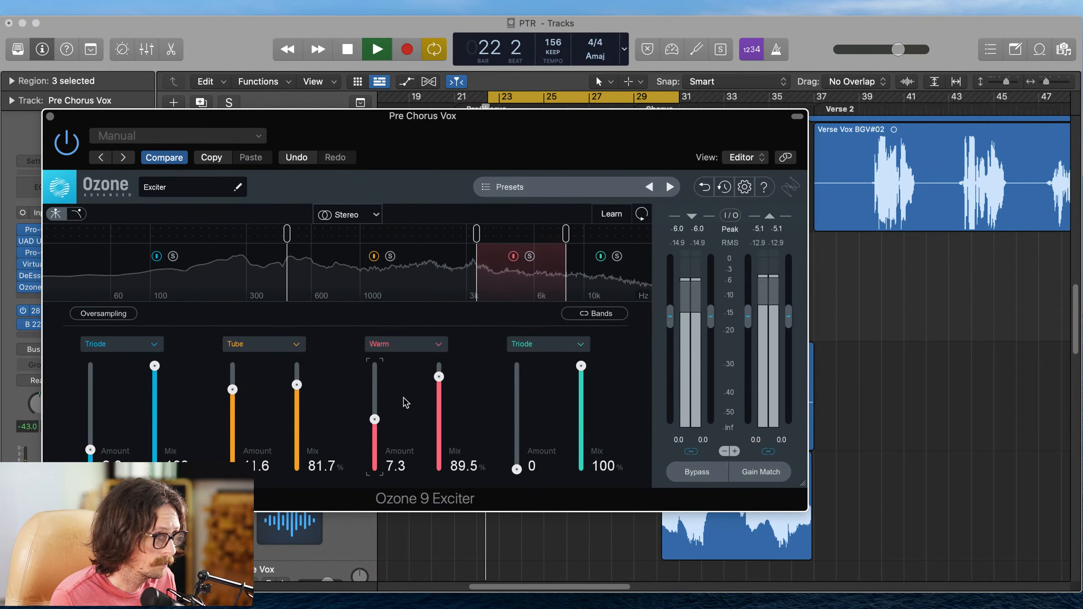
left_click_drag(439, 376, 441, 384)
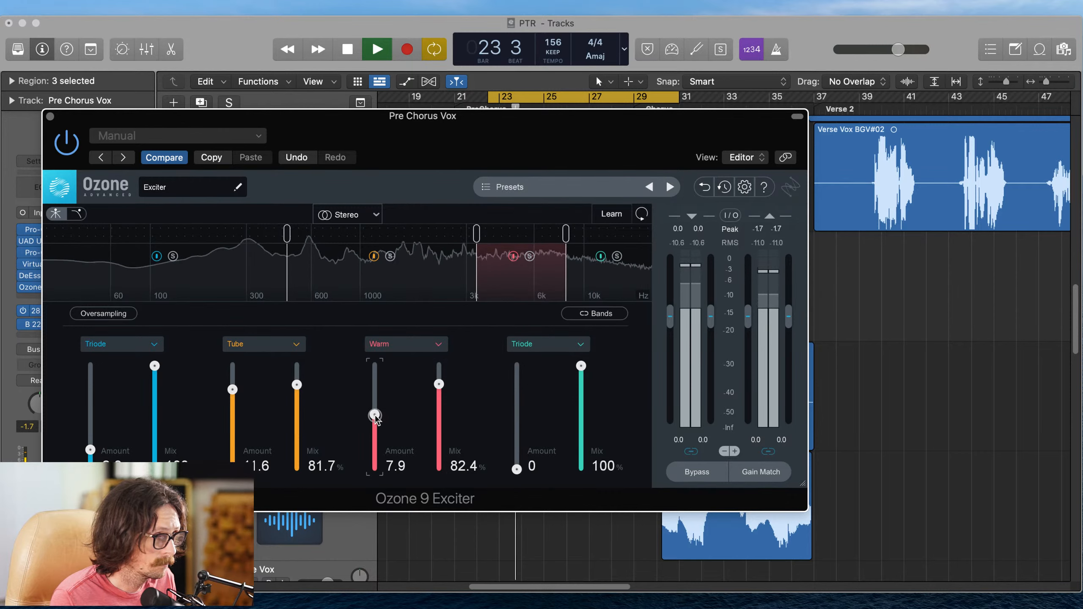
- Audition the Tube, Warm and Triode modes on the Exciter's third band, raising its amount to 14.1
left_click(411, 350)
left_click(401, 412)
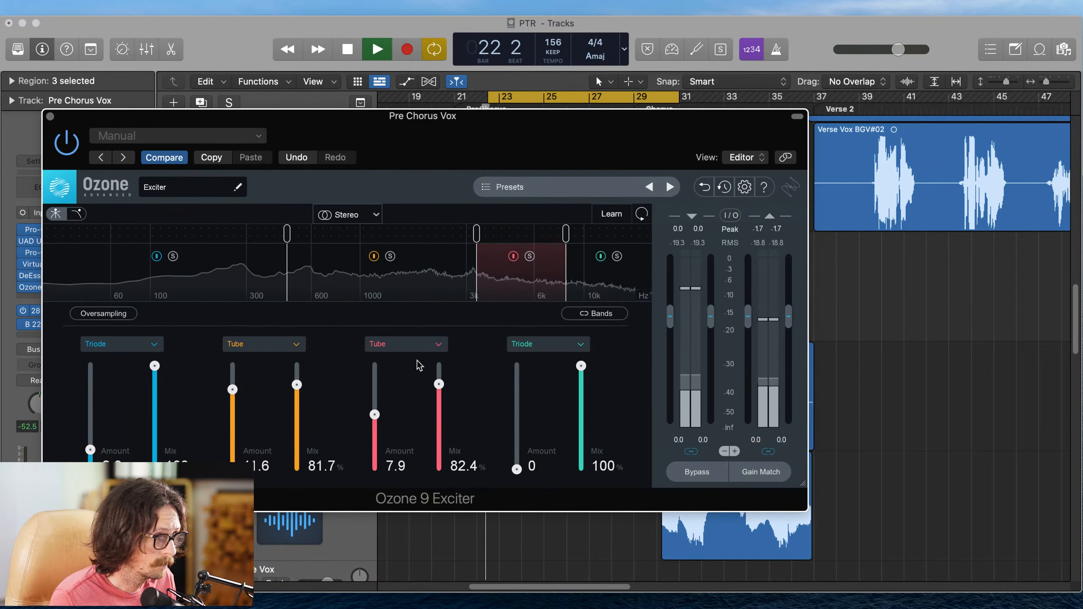
left_click(439, 347)
left_click(402, 404)
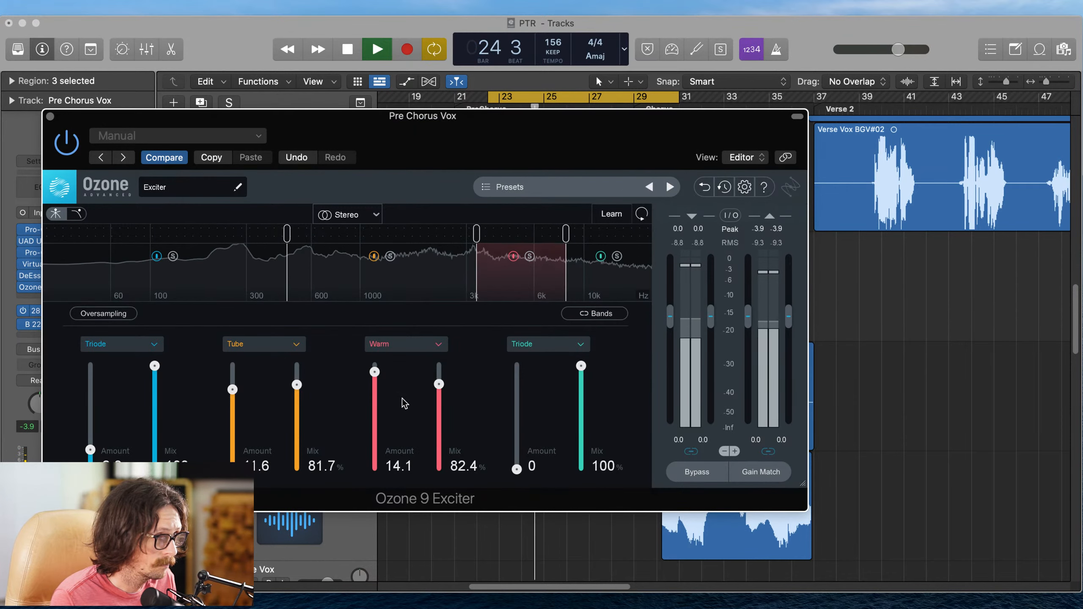
left_click(422, 346)
left_click(402, 440)
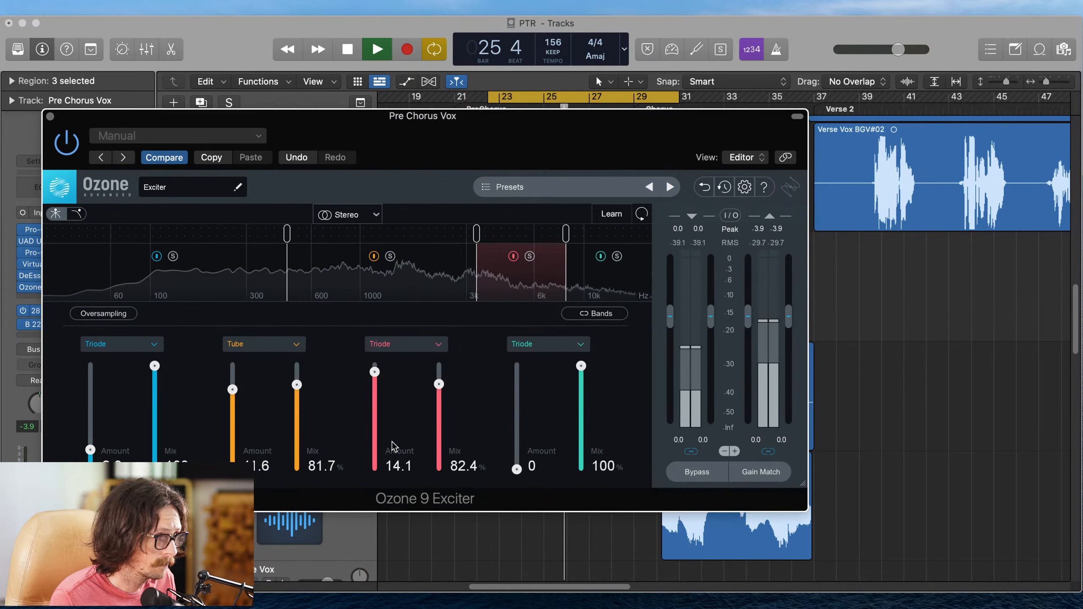
- Compare the Dual Triode, Retro and Analog modes on the Exciter's third band during playback
left_click(439, 348)
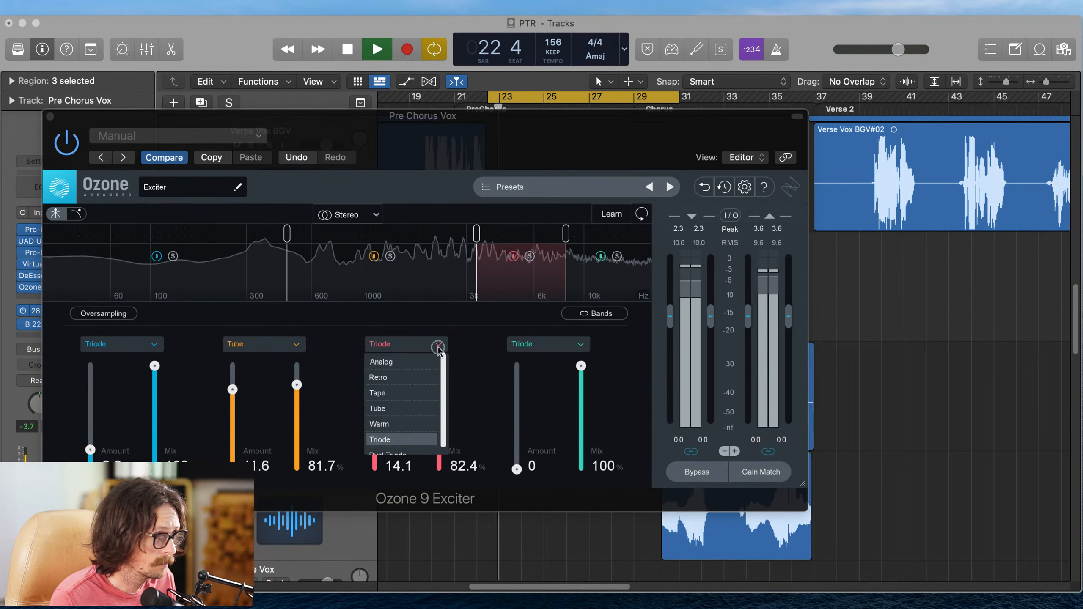
left_click(402, 448)
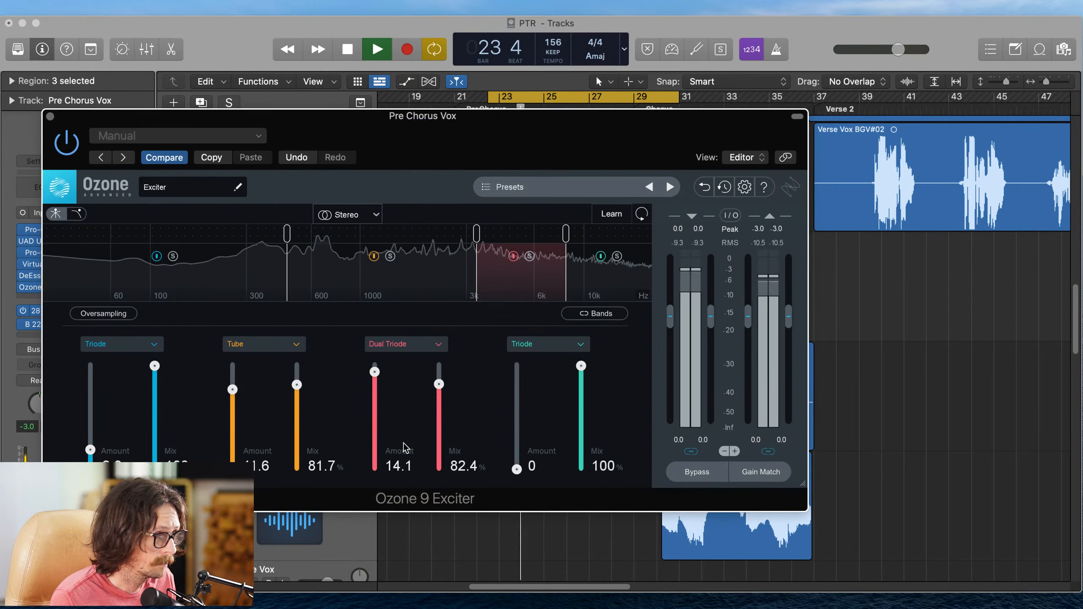
left_click(429, 345)
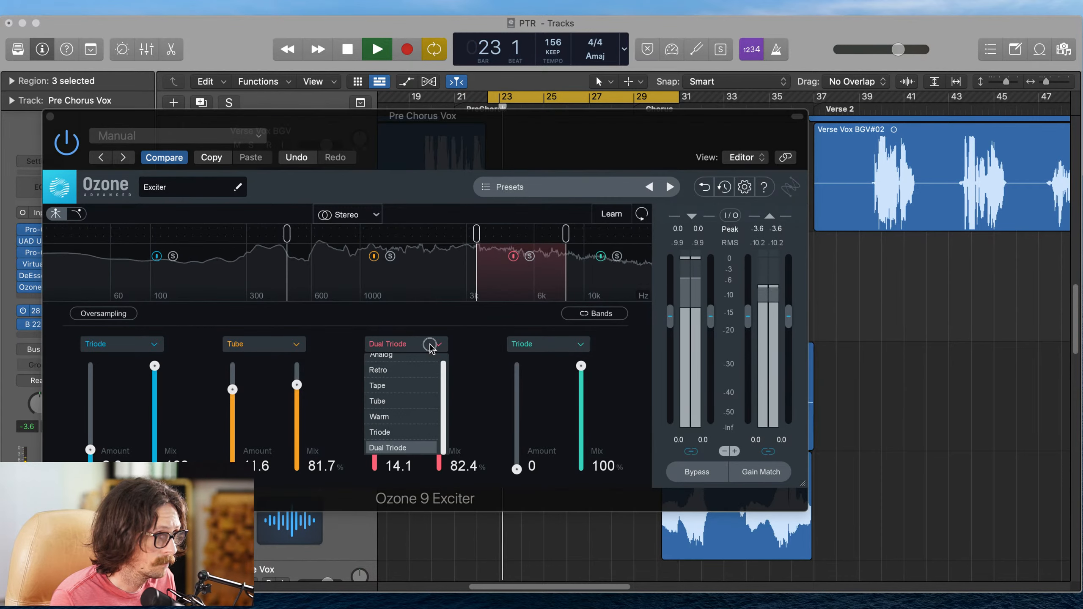
left_click(413, 371)
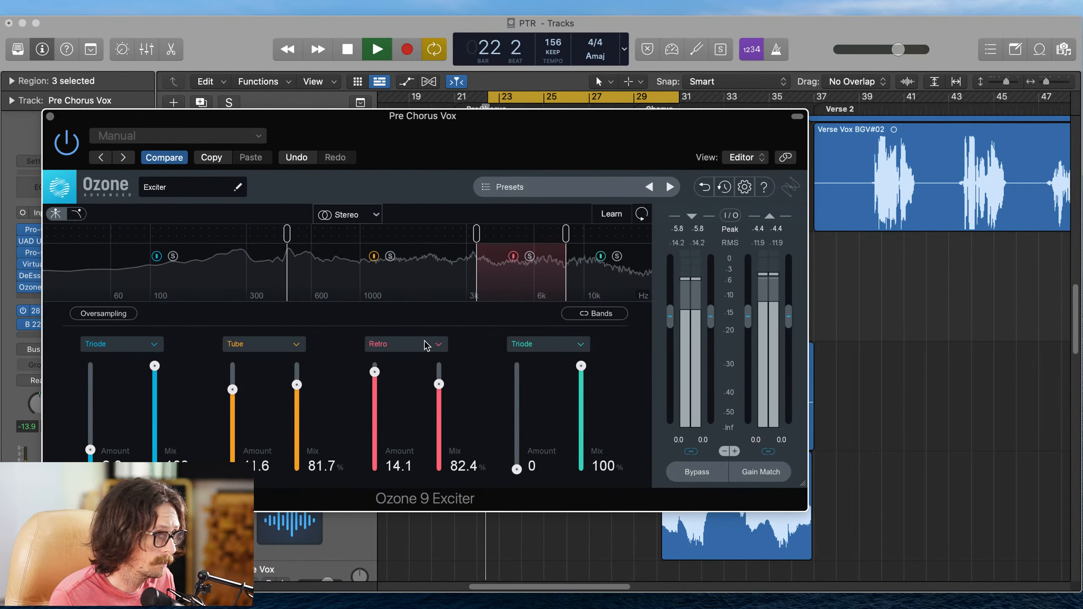
left_click(428, 347)
left_click(412, 356)
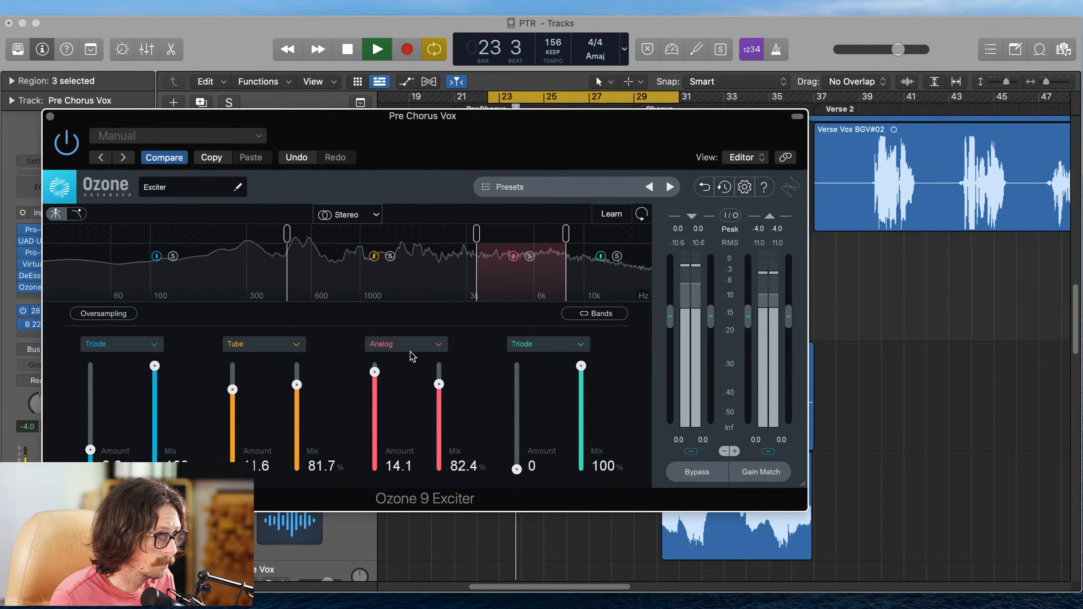
- Set the Exciter's third band to Tape with amount 11.1 and mix 100%, stop playback and close the plug-in
left_click(410, 351)
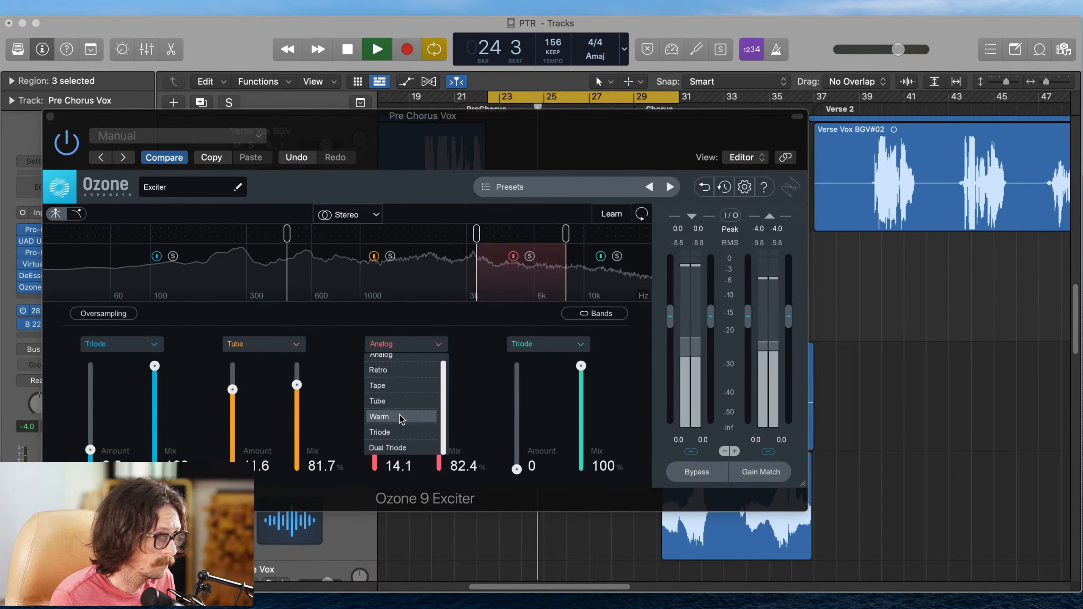
left_click(406, 387)
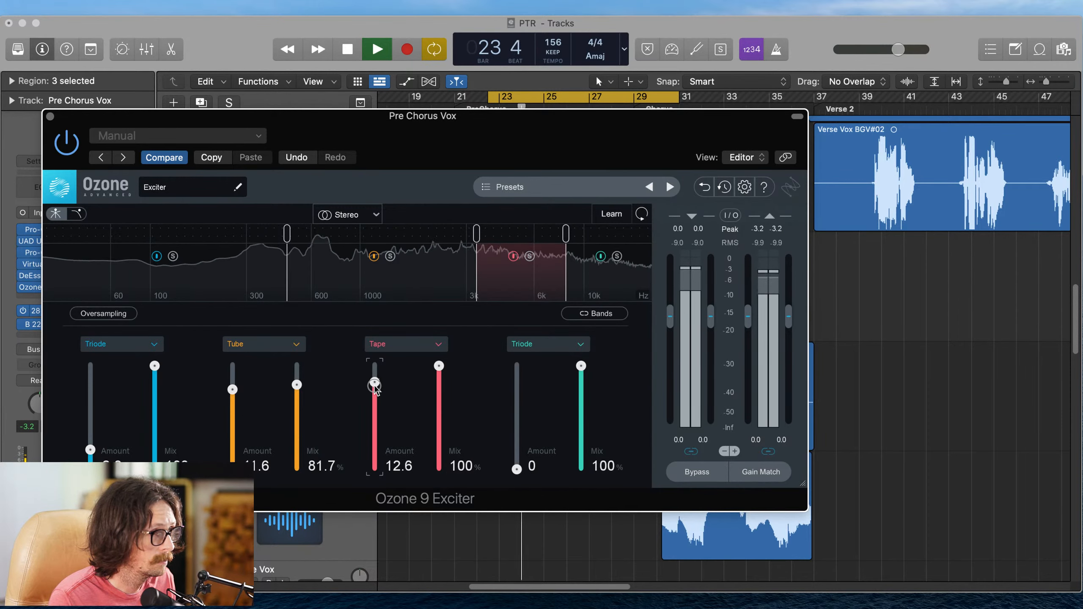
left_click_drag(374, 388, 374, 396)
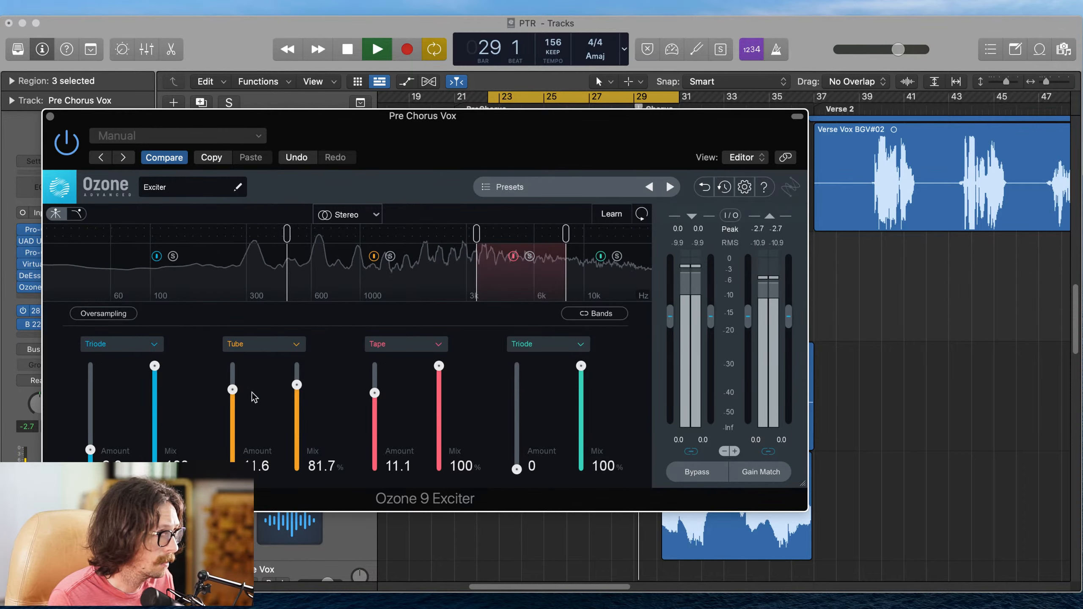
key("space")
left_click(50, 116)
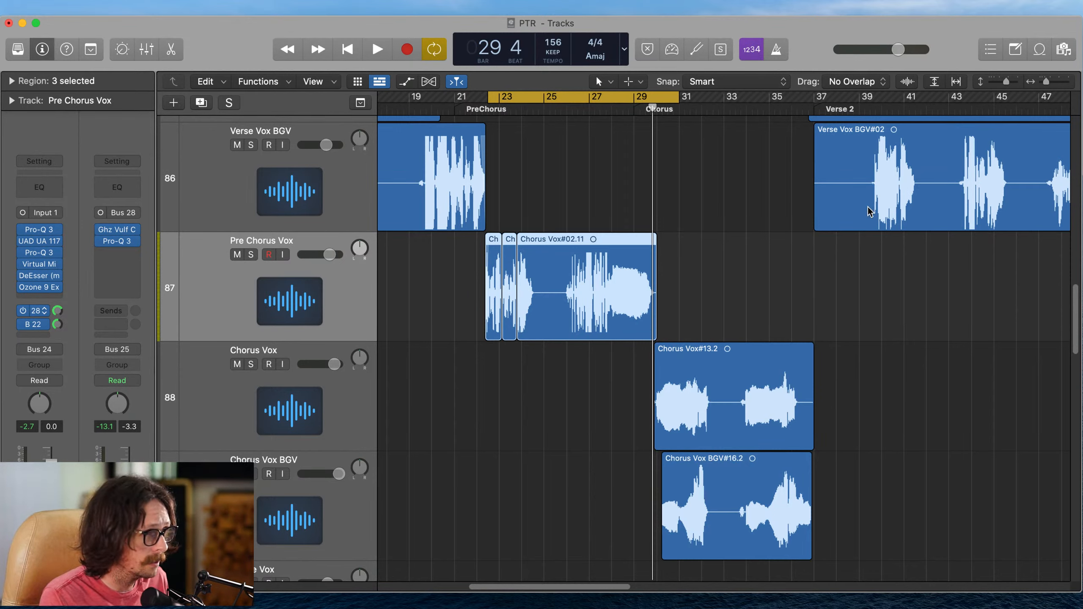
- Play the verse-to-pre-chorus transition from around bar 19 and lower the Pre Chorus Vox fader to -0.6 dB
left_click(421, 110)
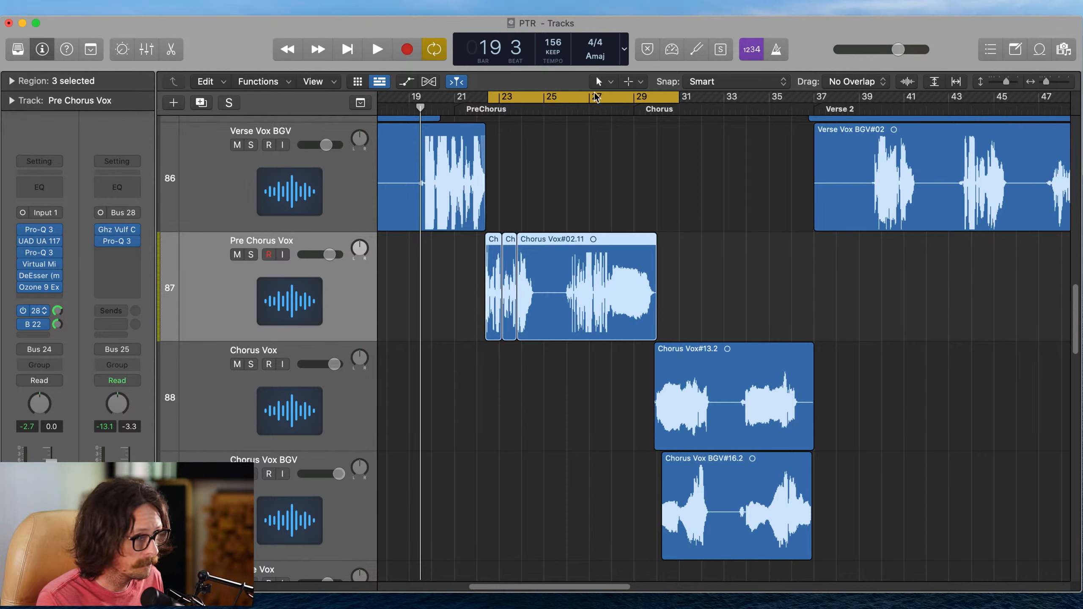
key("space")
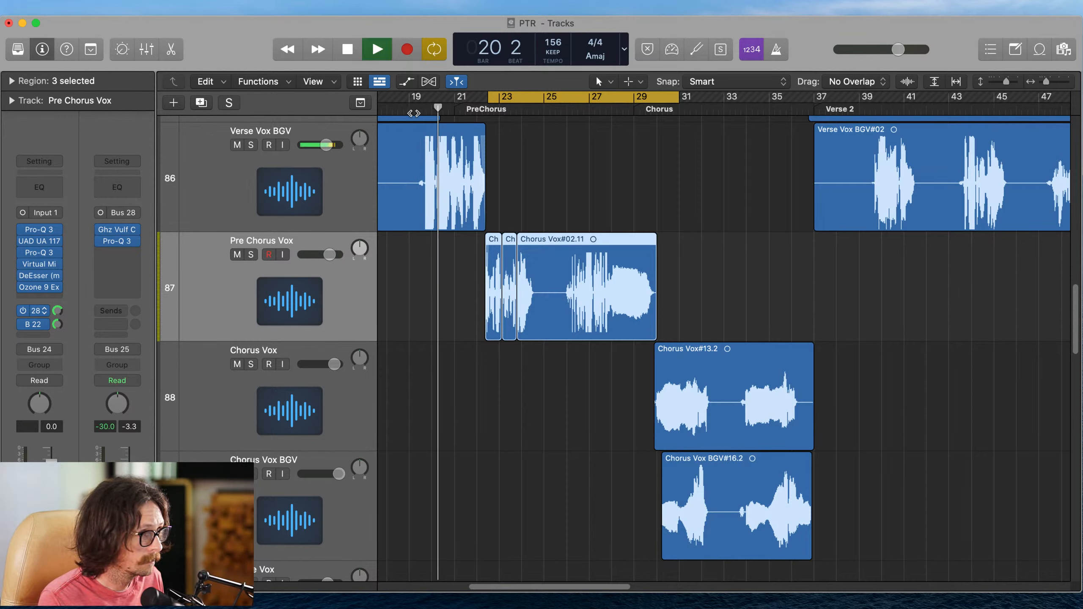
left_click(415, 110)
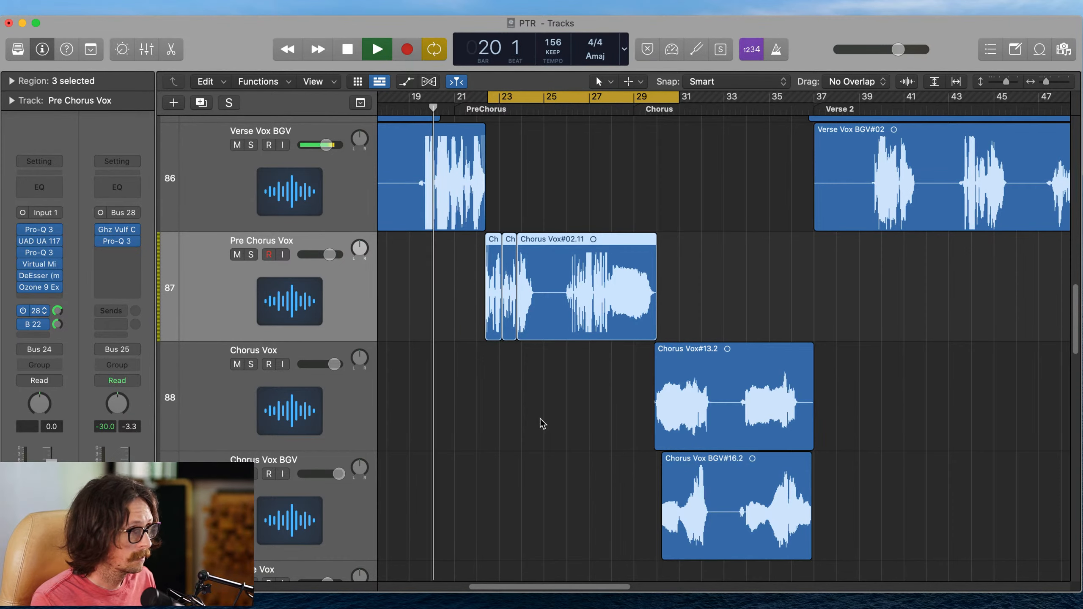
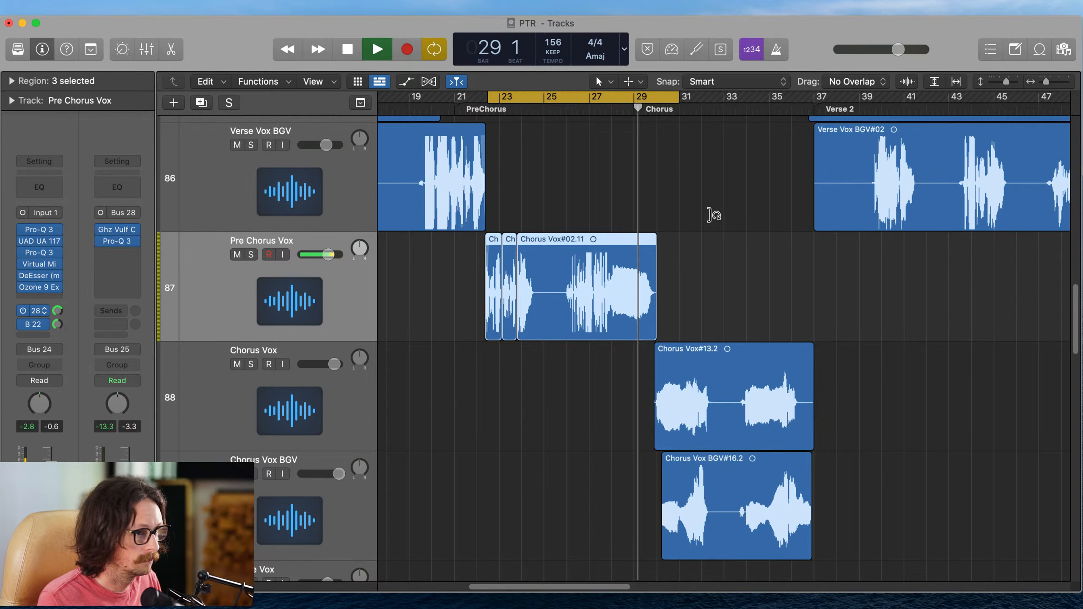
key("space")
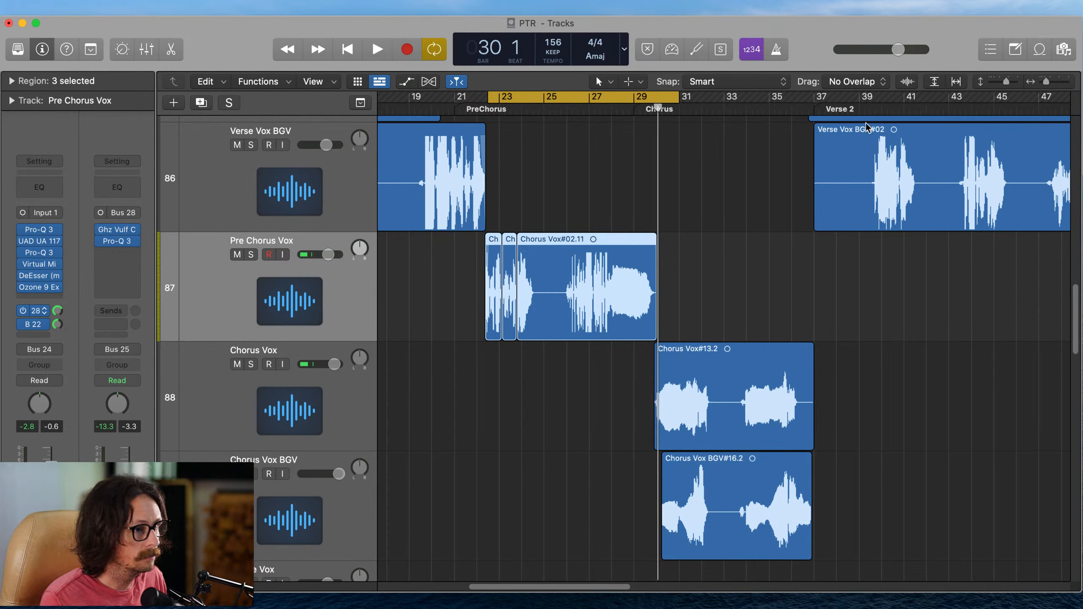
left_click_drag(454, 231, 554, 314)
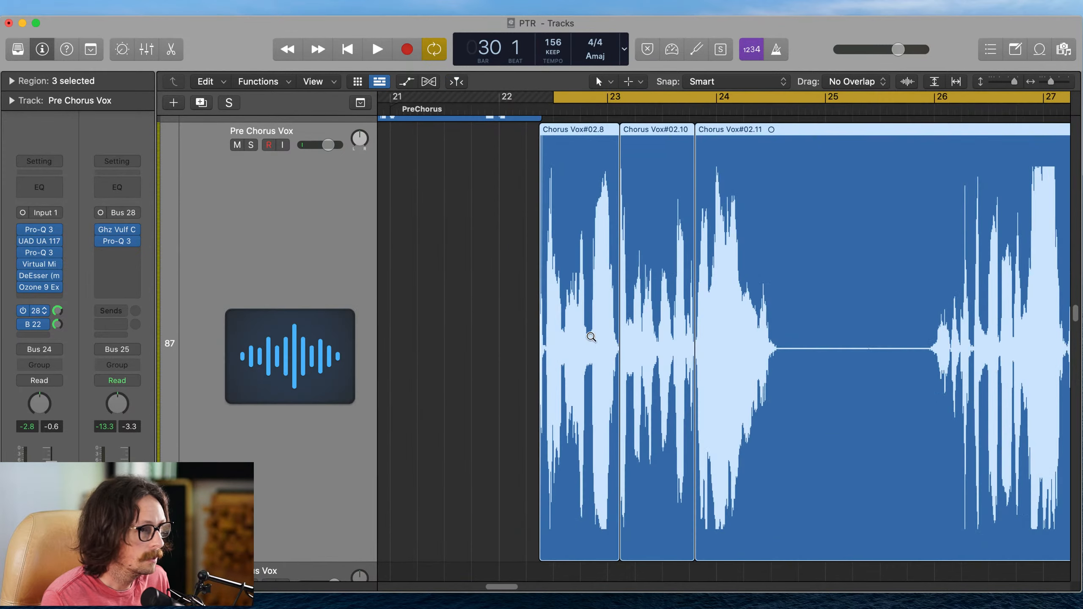
left_click(508, 290, "ctrl+alt")
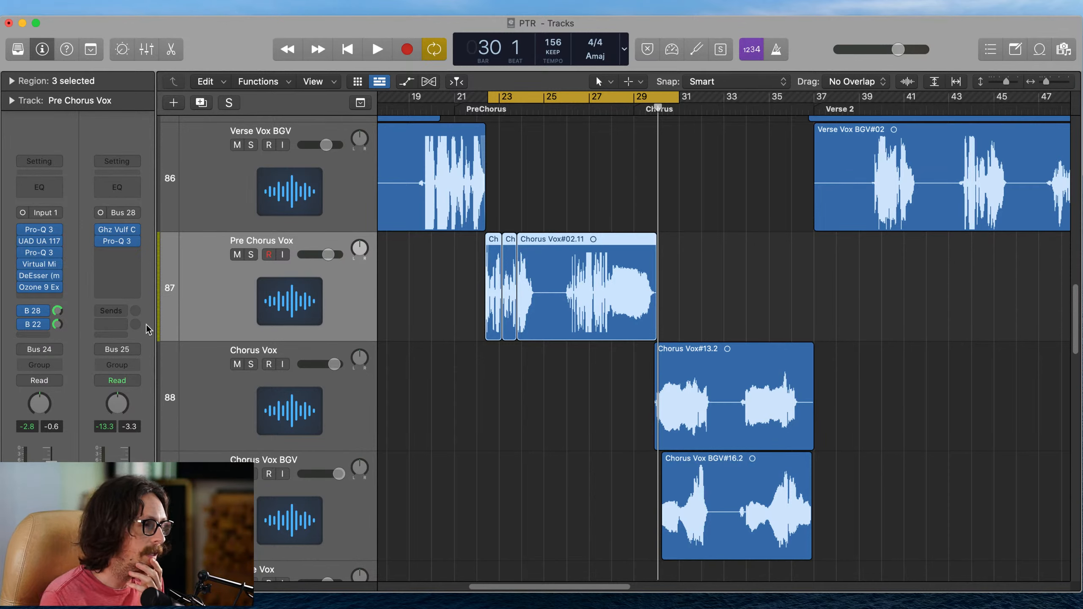
- Insert the UAD Ocean Way Studios plug-in after the Ozone 9 Exciter on the Pre Chorus Vox channel
left_click(35, 296)
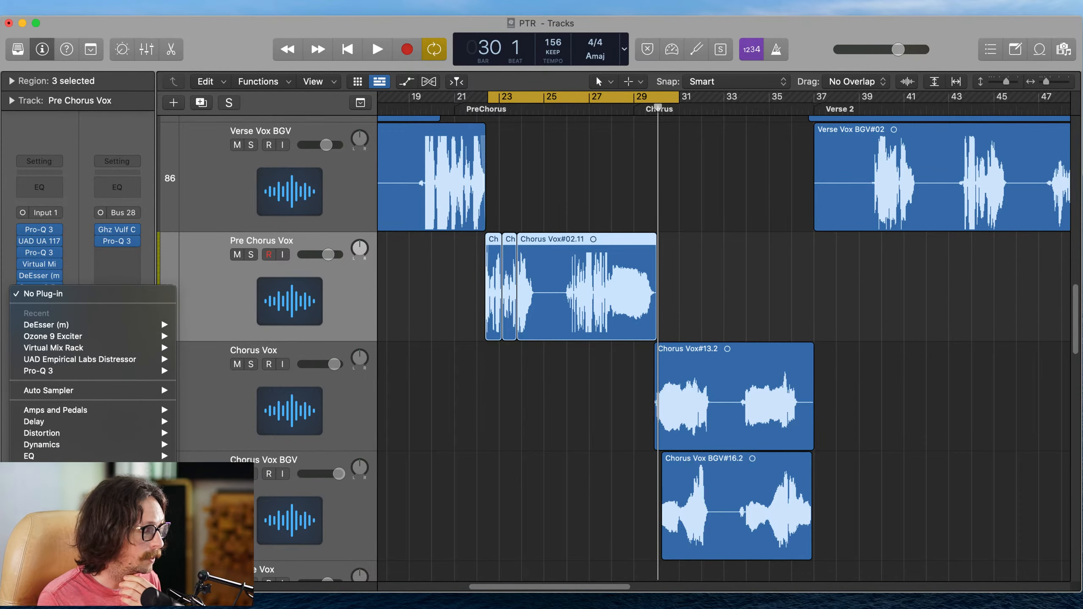
mouse_move(93, 579)
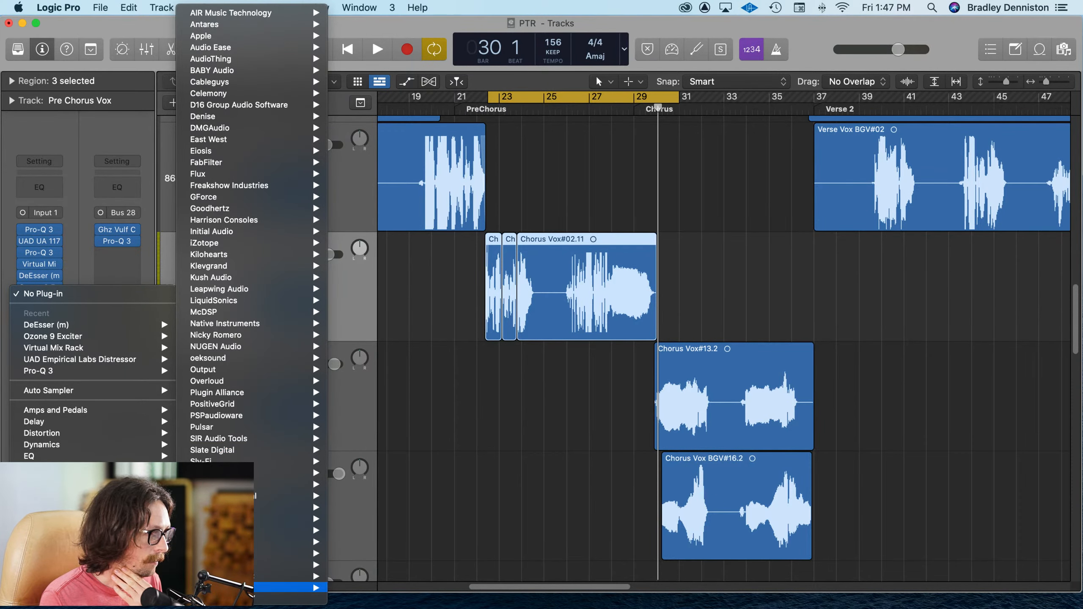
scroll(239, 496, "down", 2)
scroll(290, 473, "down", 1)
mouse_move(298, 528)
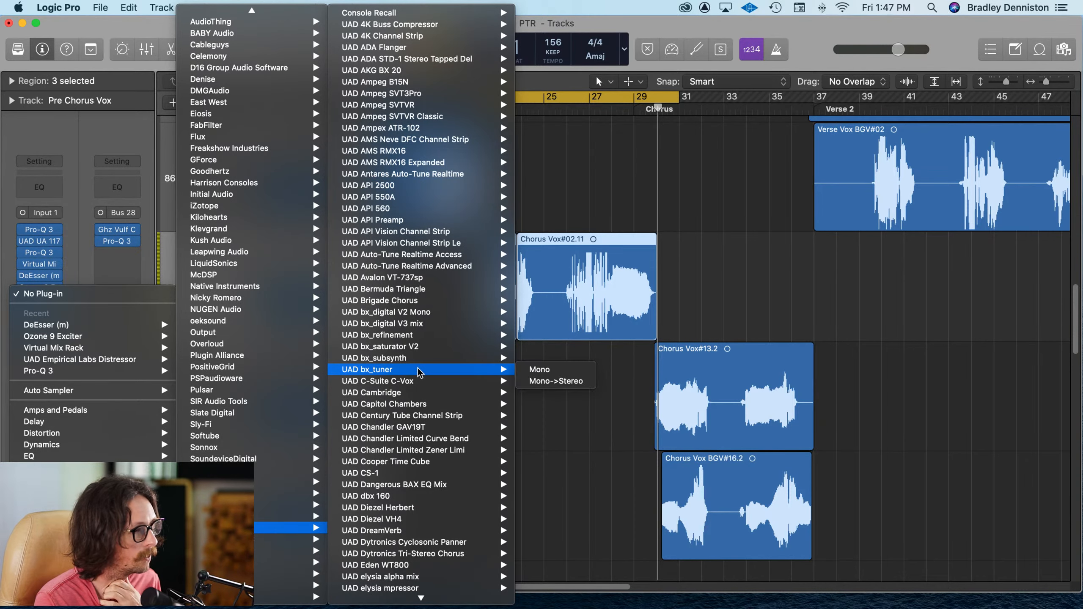
mouse_move(417, 327)
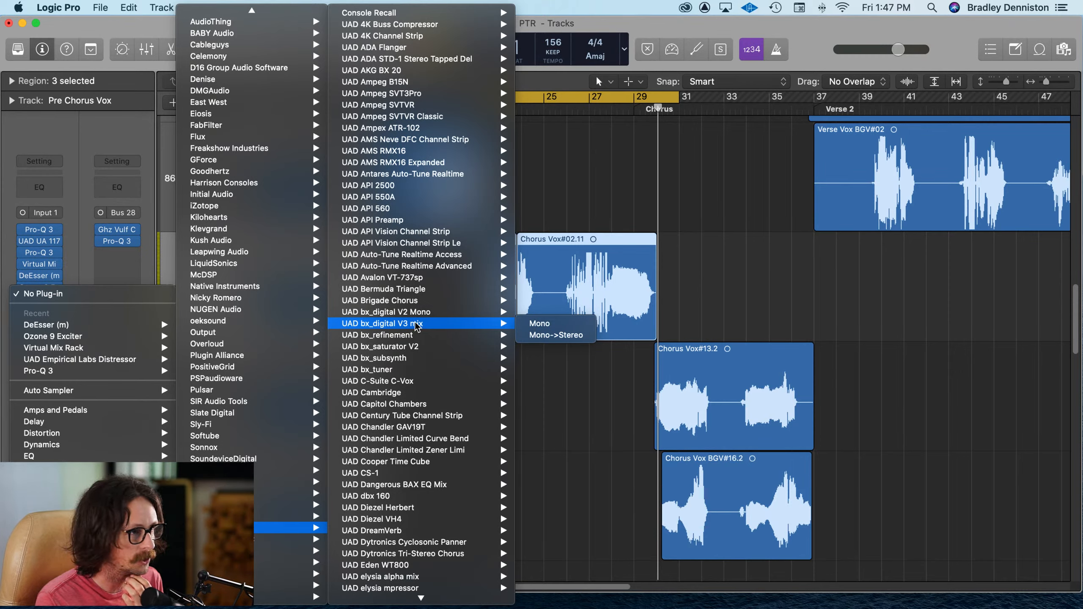
scroll(417, 327, "down", 10)
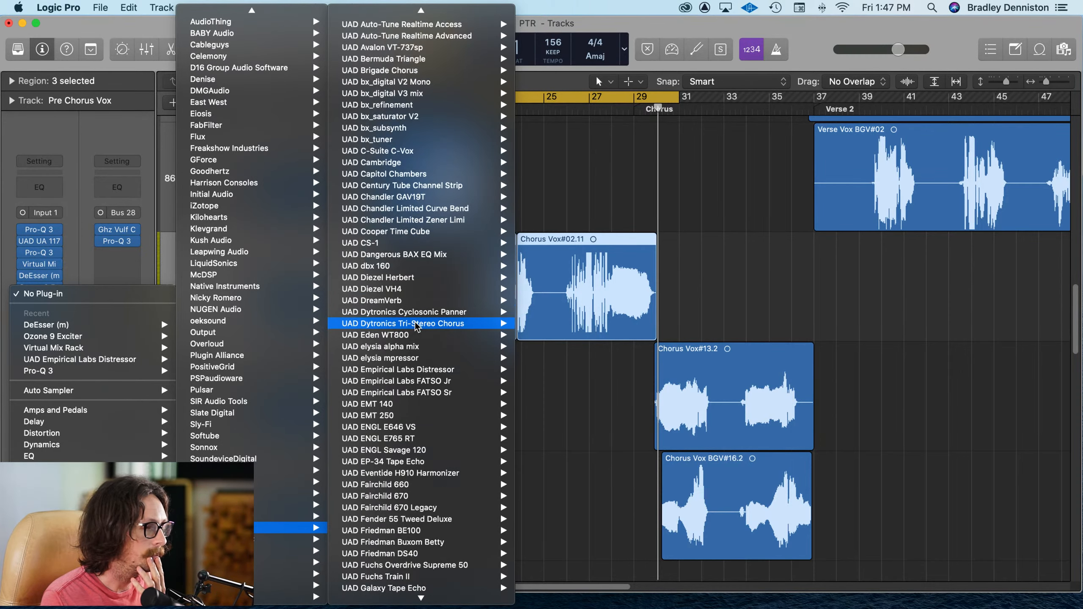
scroll(418, 346, "down", 9)
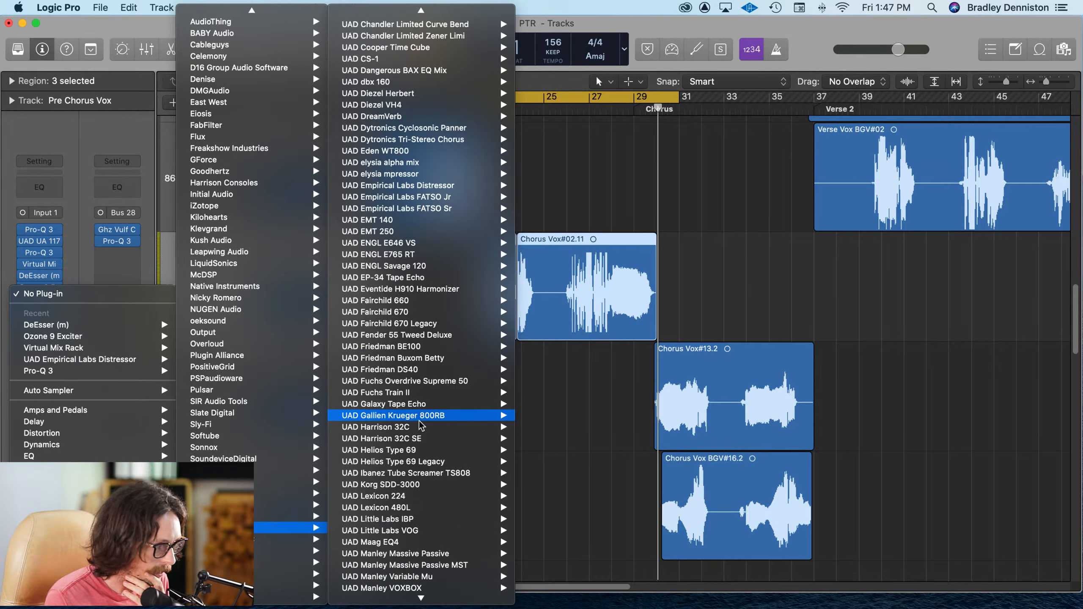
scroll(405, 416, "down", 10)
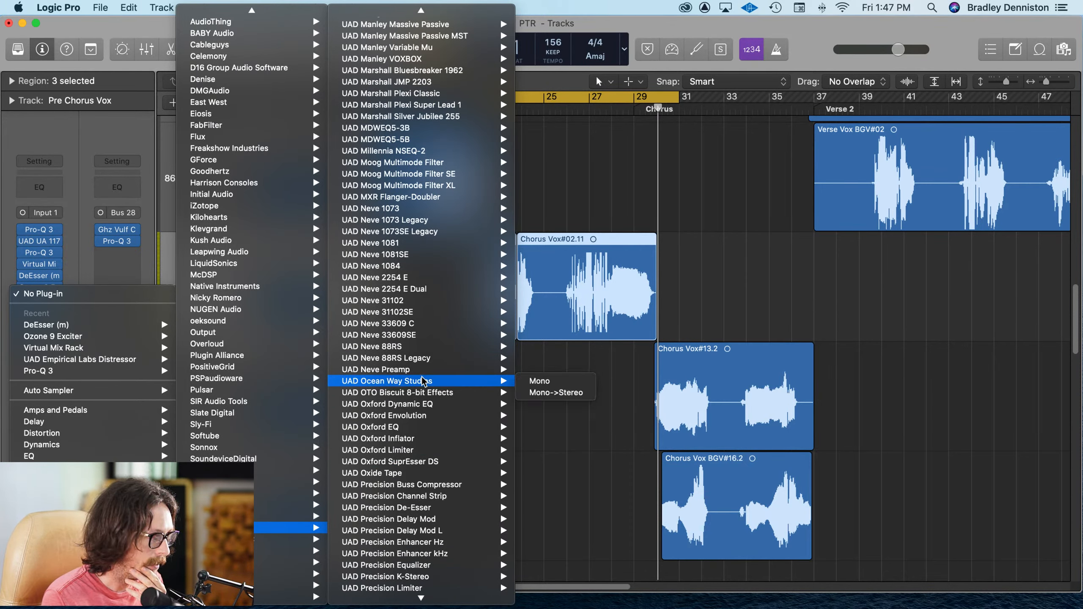
mouse_move(421, 384)
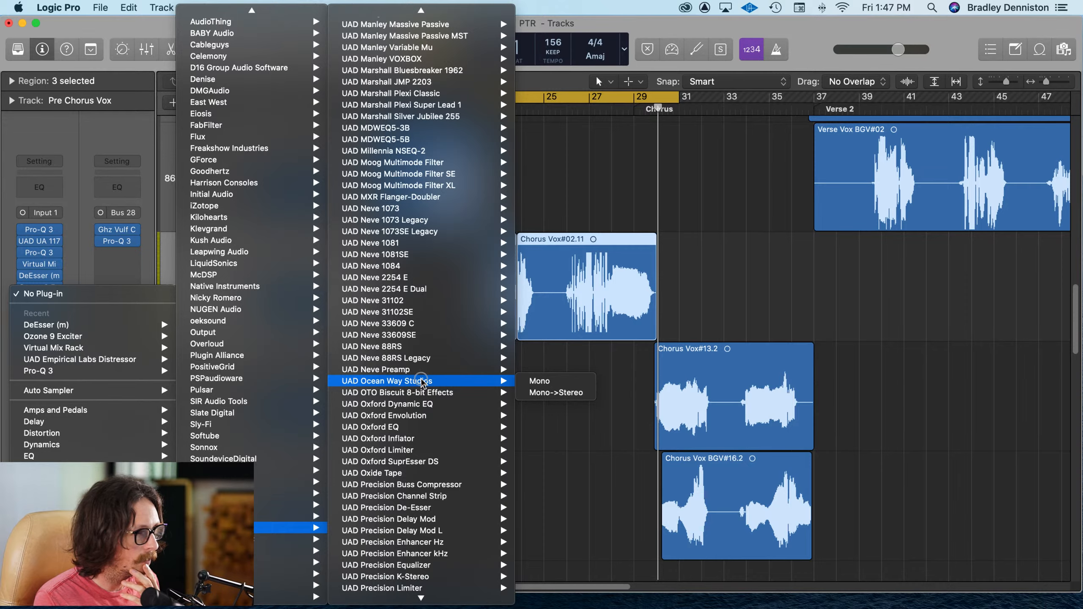
left_click(421, 380)
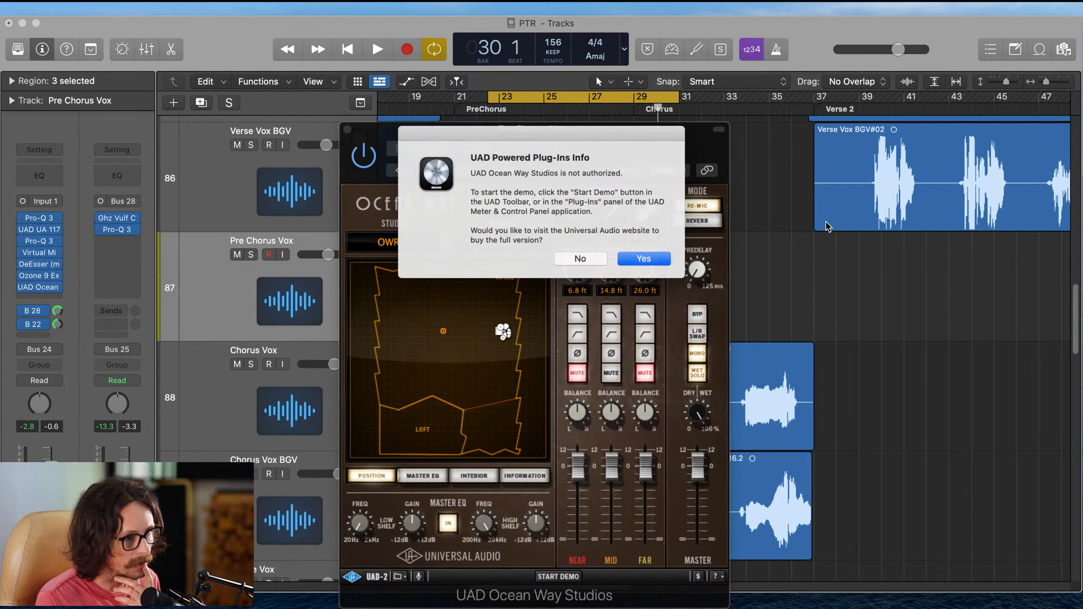
- Decline the offer to buy UAD Ocean Way Studios, start its demo and reposition the plug-in window
left_click(579, 258)
left_click(556, 577)
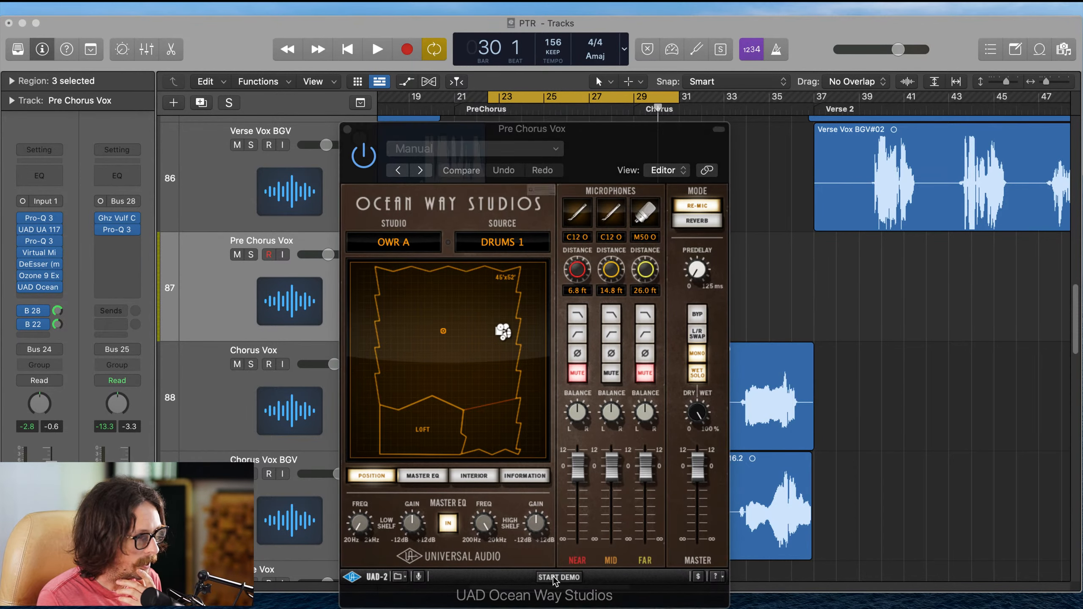
left_click(643, 221)
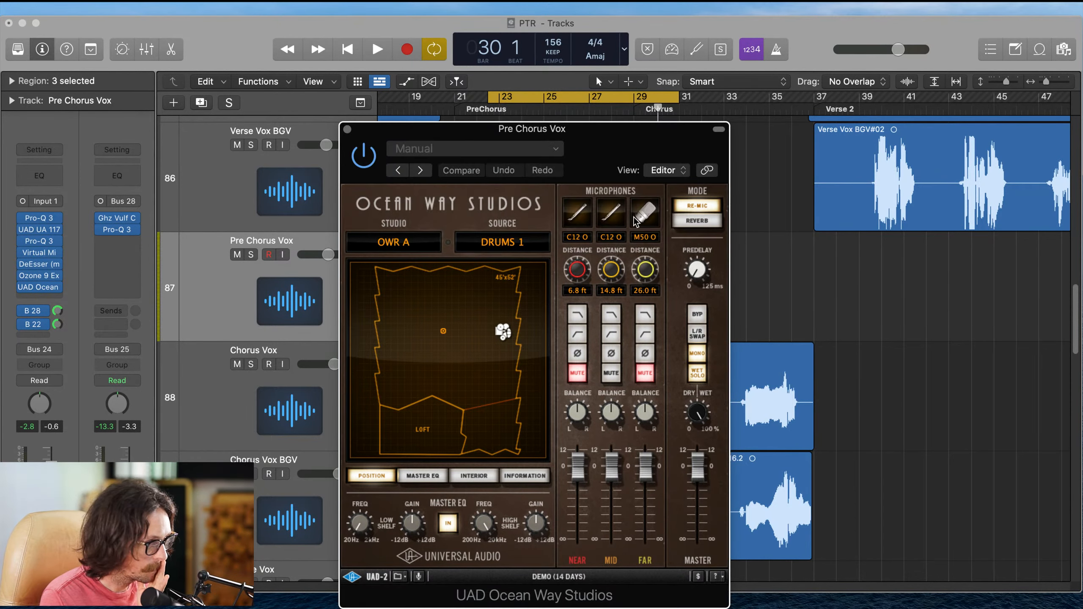
left_click_drag(530, 126, 522, 135)
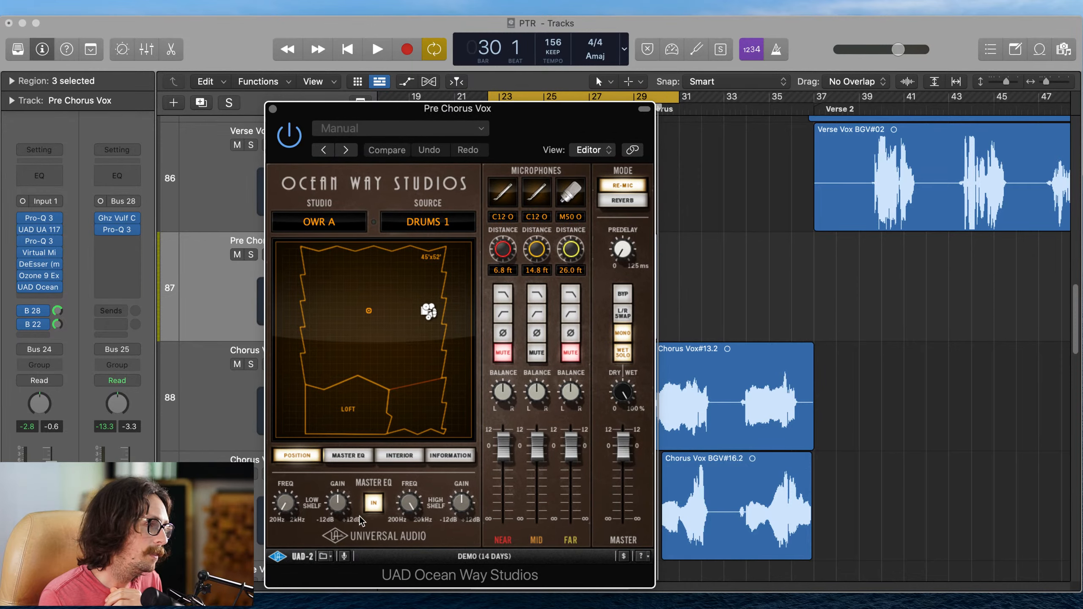
- Set the Ocean Way Studios source to VOC SOLO and adjust the Master EQ's low shelf frequency and high shelf
left_click(419, 221)
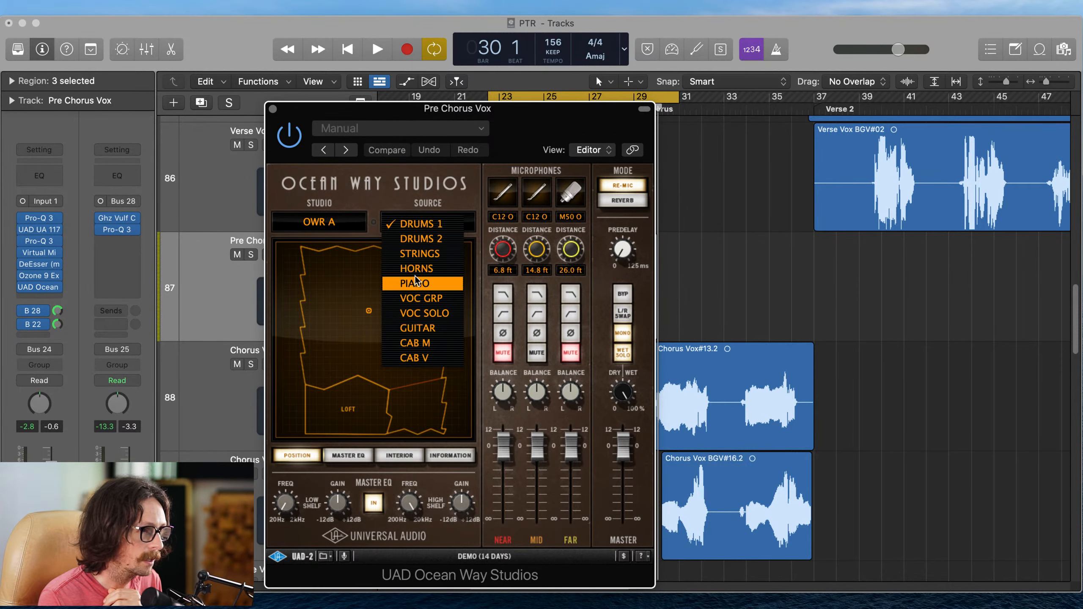
left_click(417, 310)
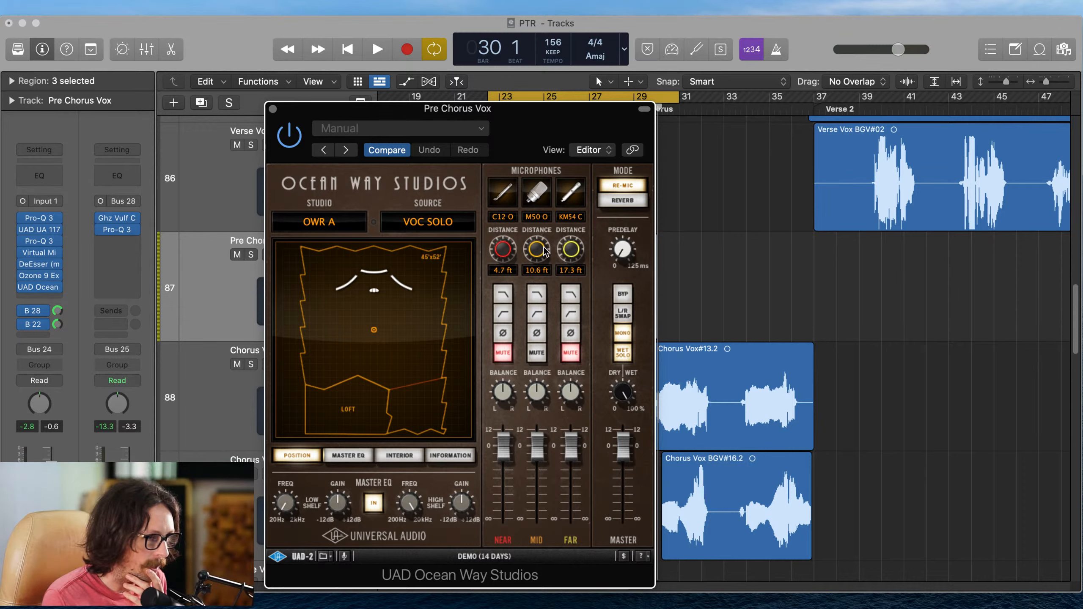
left_click(539, 217)
left_click(537, 198)
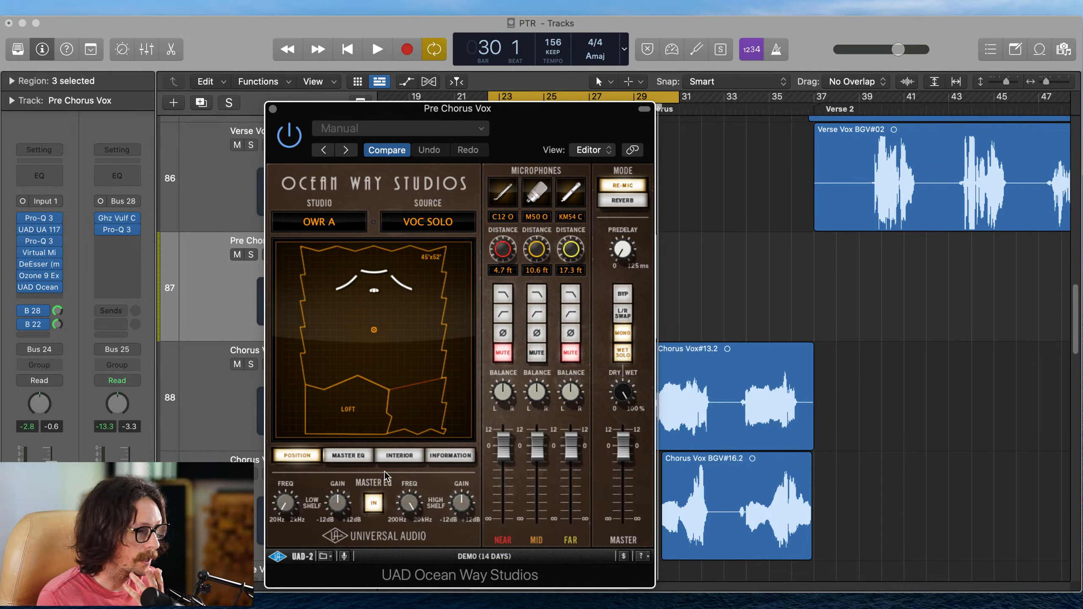
left_click_drag(282, 506, 277, 481)
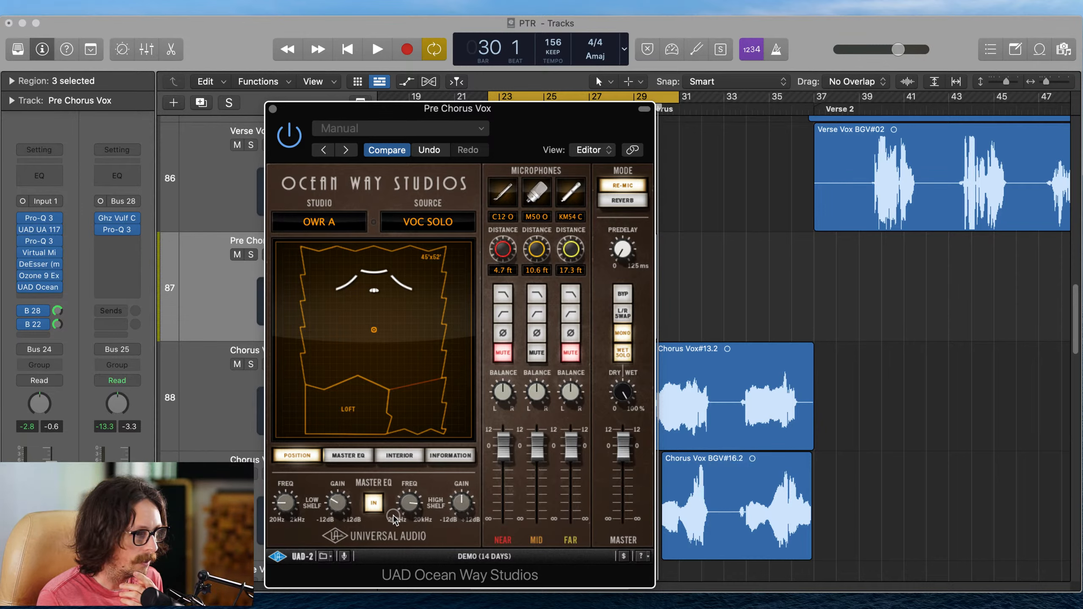
left_click_drag(466, 506, 458, 516)
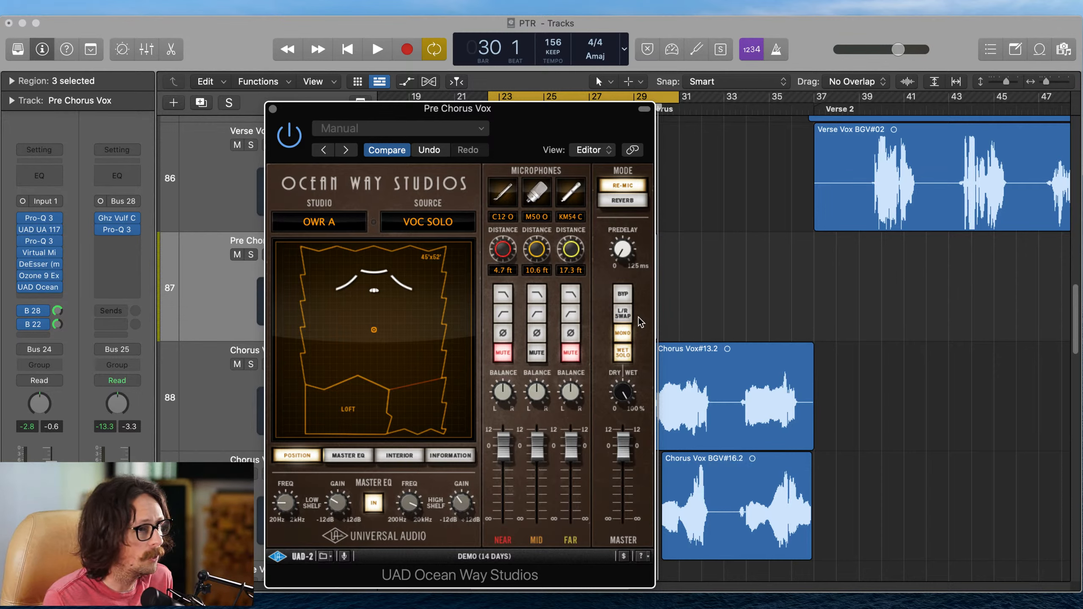
- Switch Ocean Way Studios to Reverb mode, turn off Wet Solo and set a low dry/wet mix while auditioning the pre-chorus
left_click(622, 200)
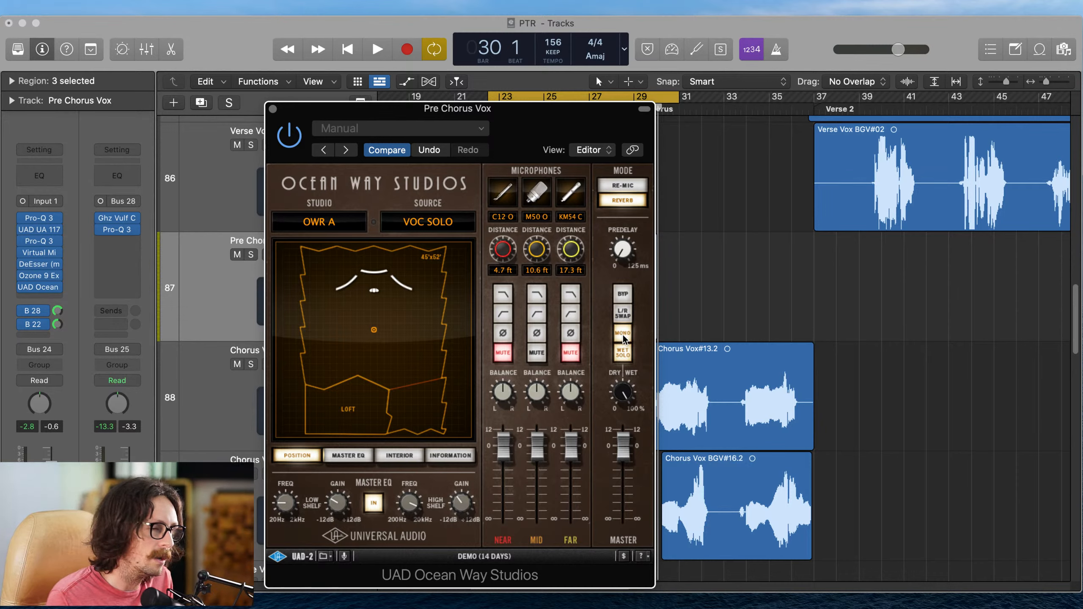
left_click(625, 357)
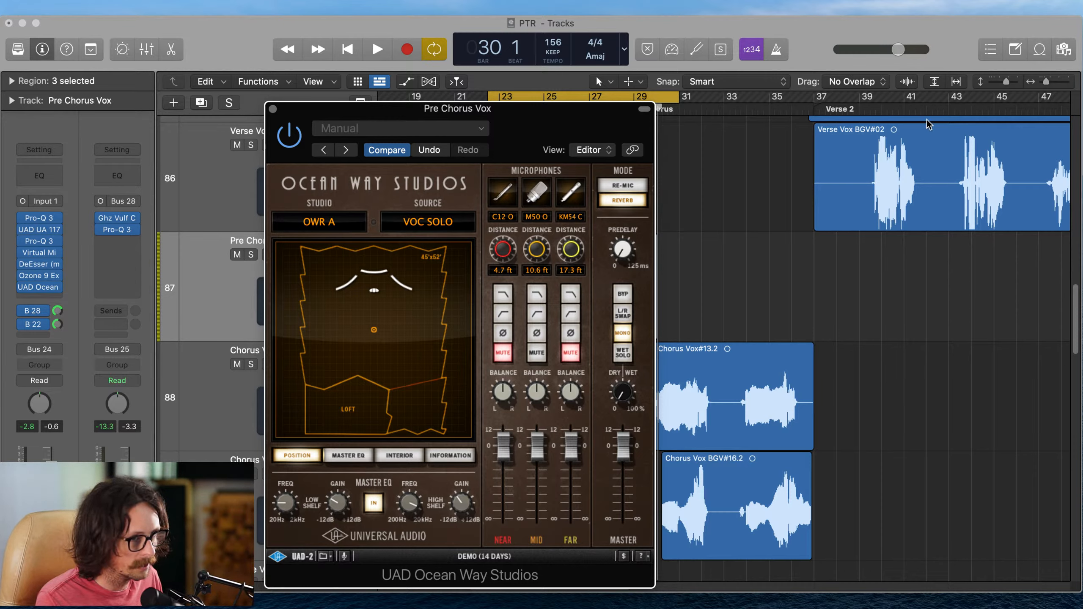
key("space")
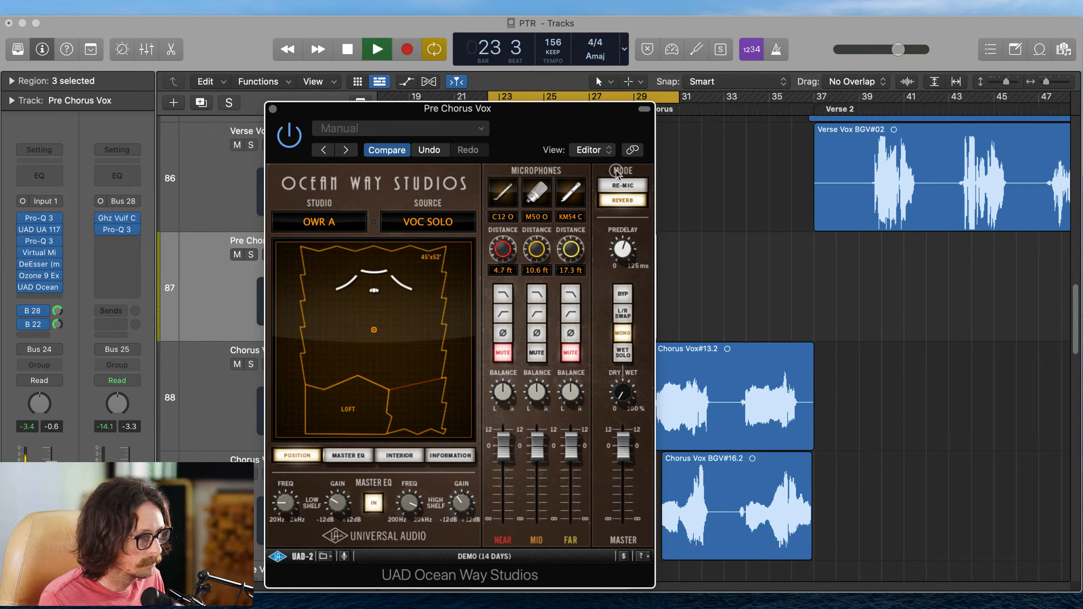
key("space")
key("space")
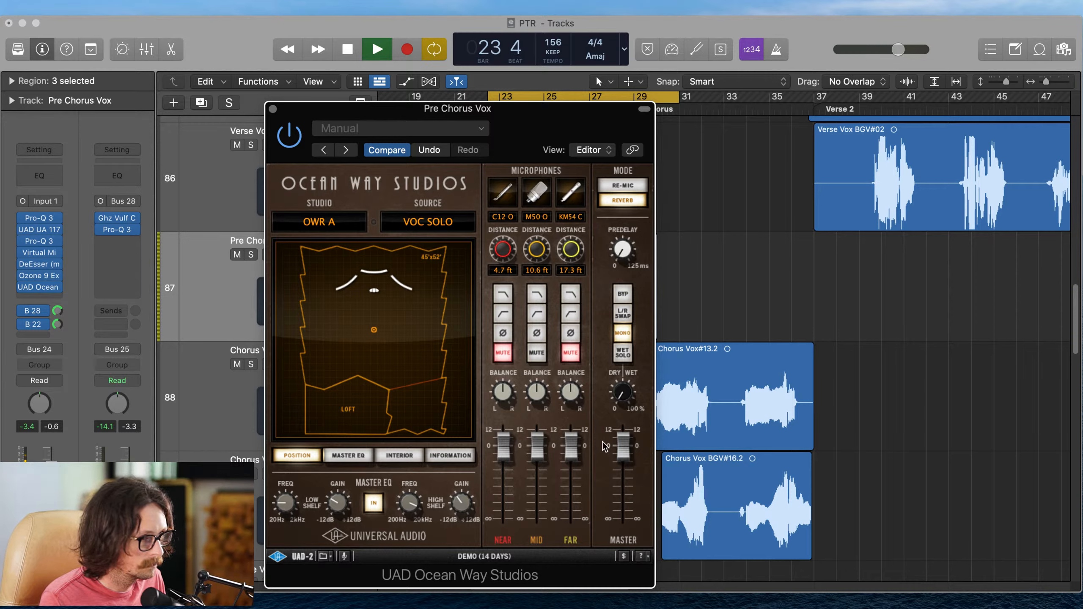
key("space")
key("space")
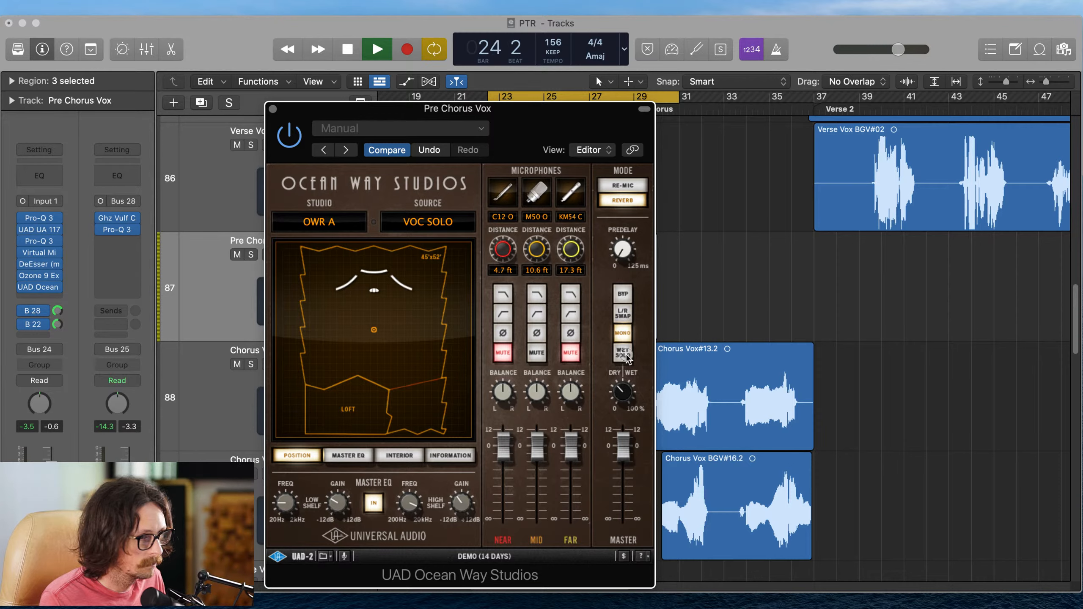
key("space")
key("space")
left_click_drag(625, 387, 628, 398)
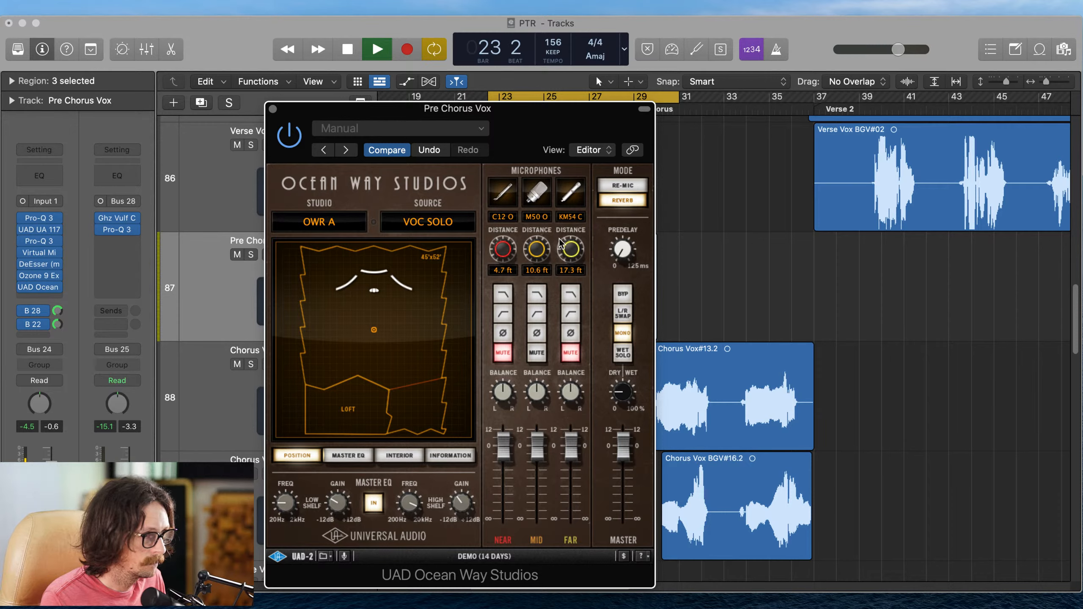
- Compare the vocal with Ocean Way Studios bypassed and active, close the plug-in and stop playback
left_click(288, 137)
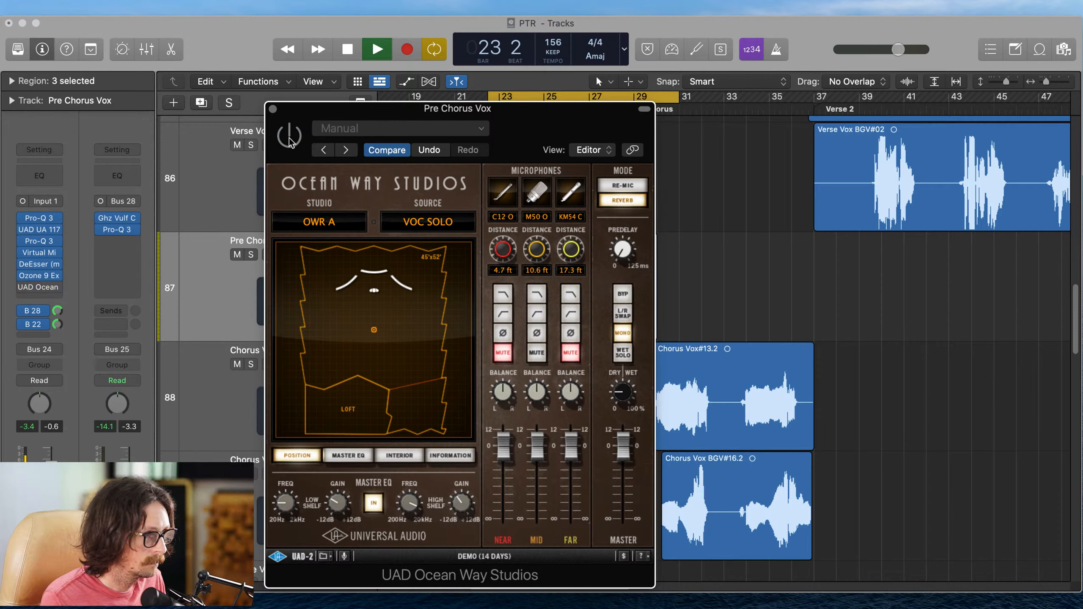
left_click(289, 137)
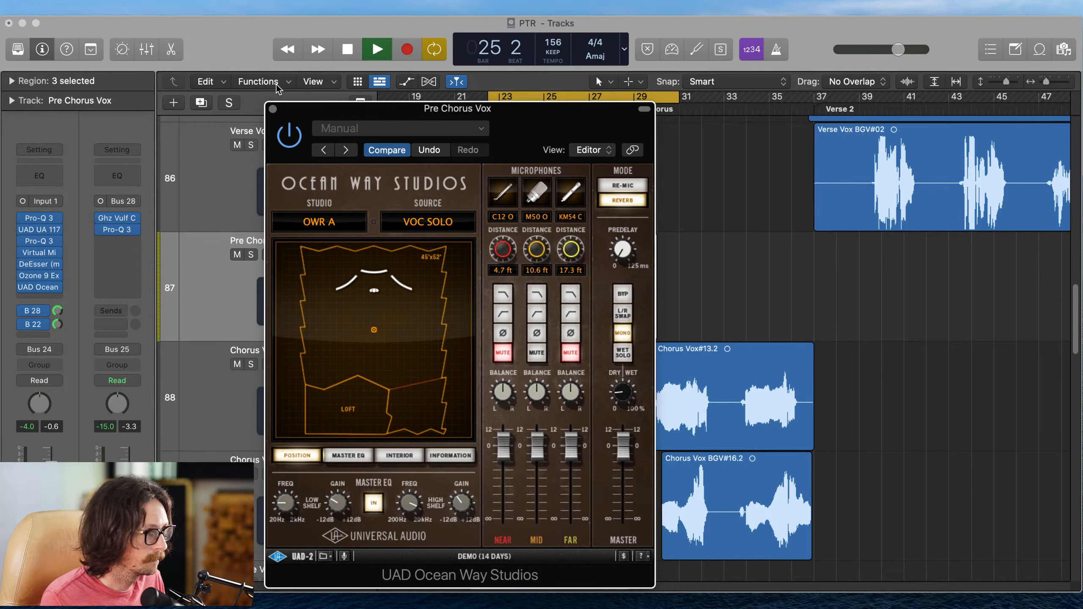
left_click(273, 109)
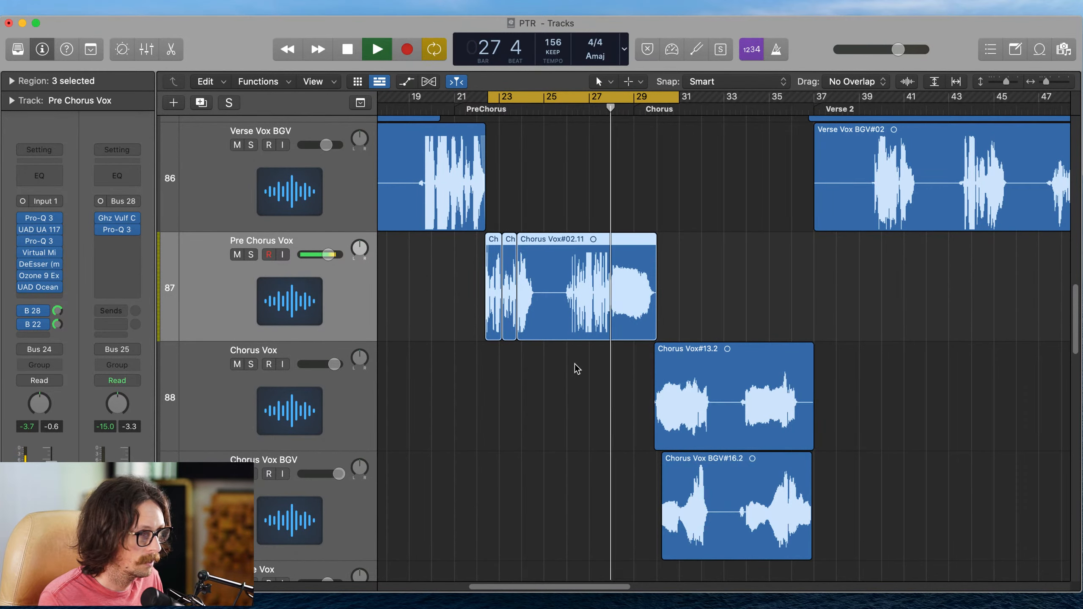
key("space")
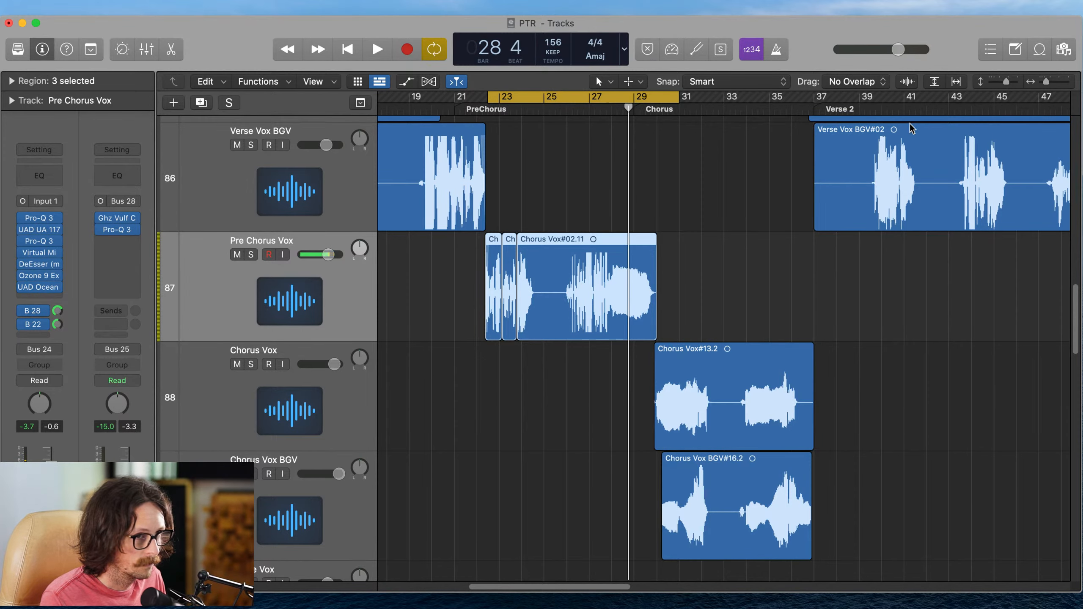
- Select the Razor Bass Chorus track, play the pre-chorus and solo Razor Bass Chorus and Razor Bass Chorus Bright in turn
scroll(557, 357, "up", 15)
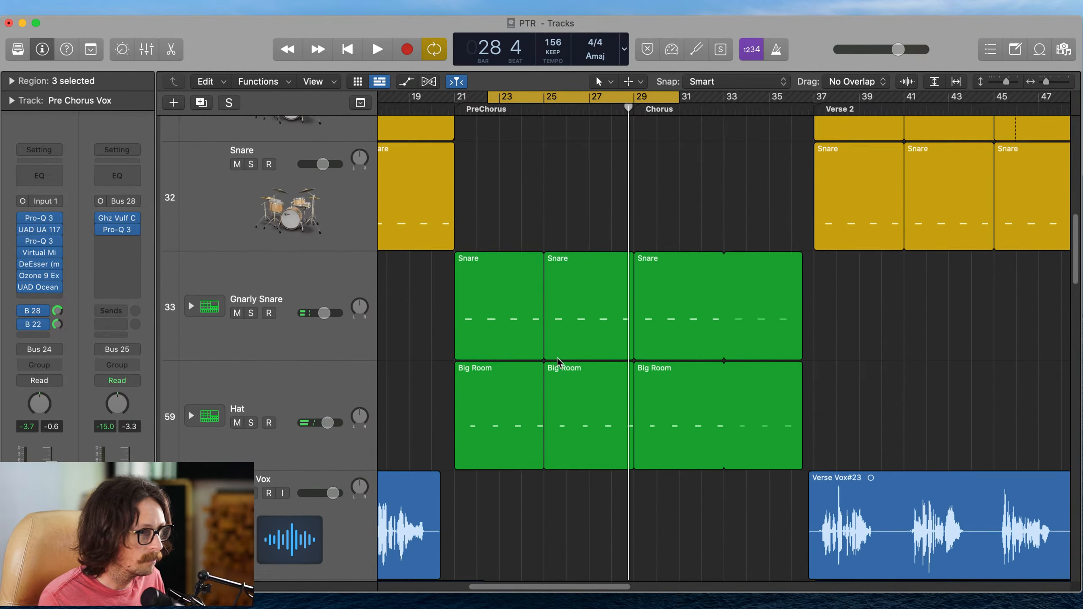
scroll(557, 357, "up", 10)
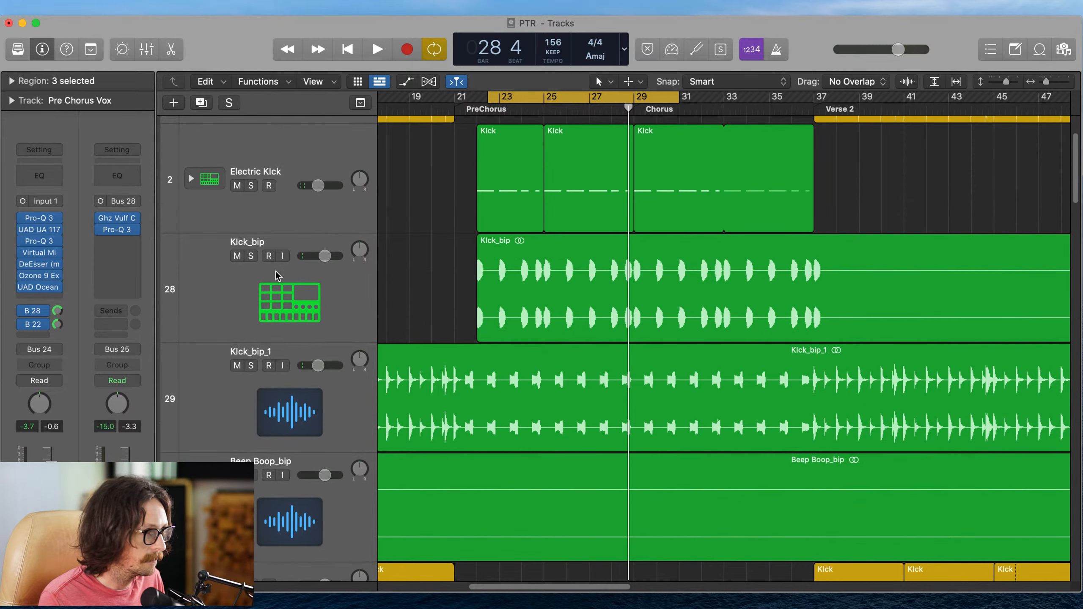
scroll(511, 350, "up", 2)
scroll(462, 384, "down", 8)
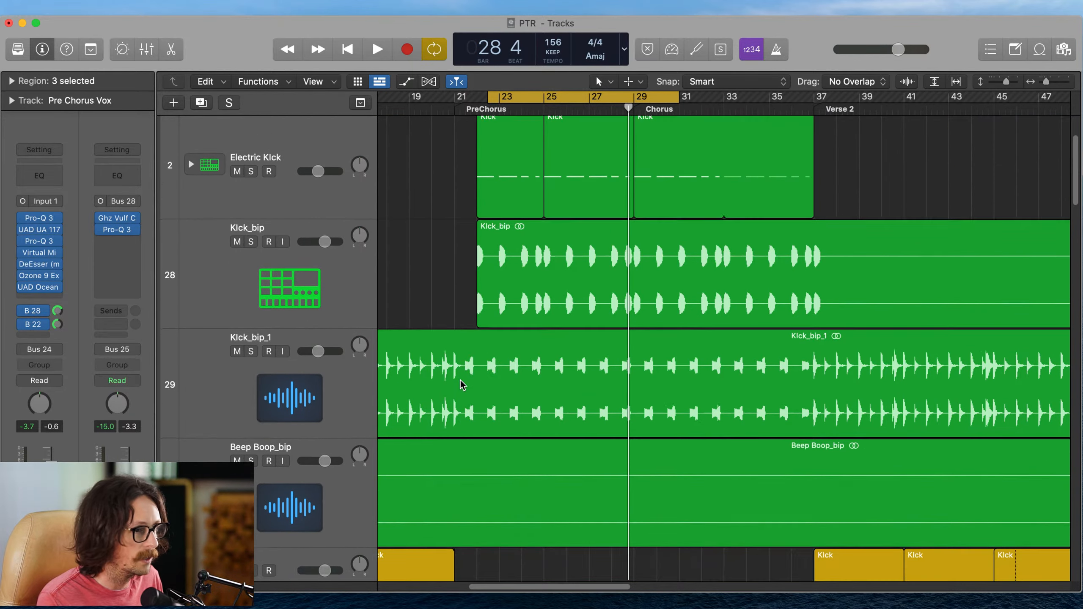
scroll(463, 384, "down", 20)
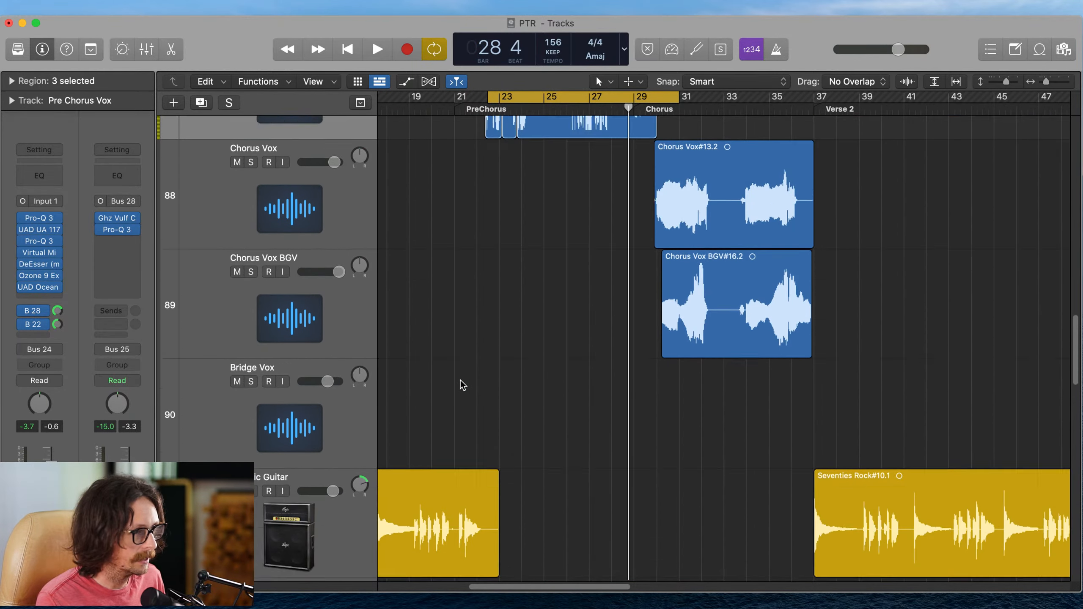
scroll(461, 383, "down", 15)
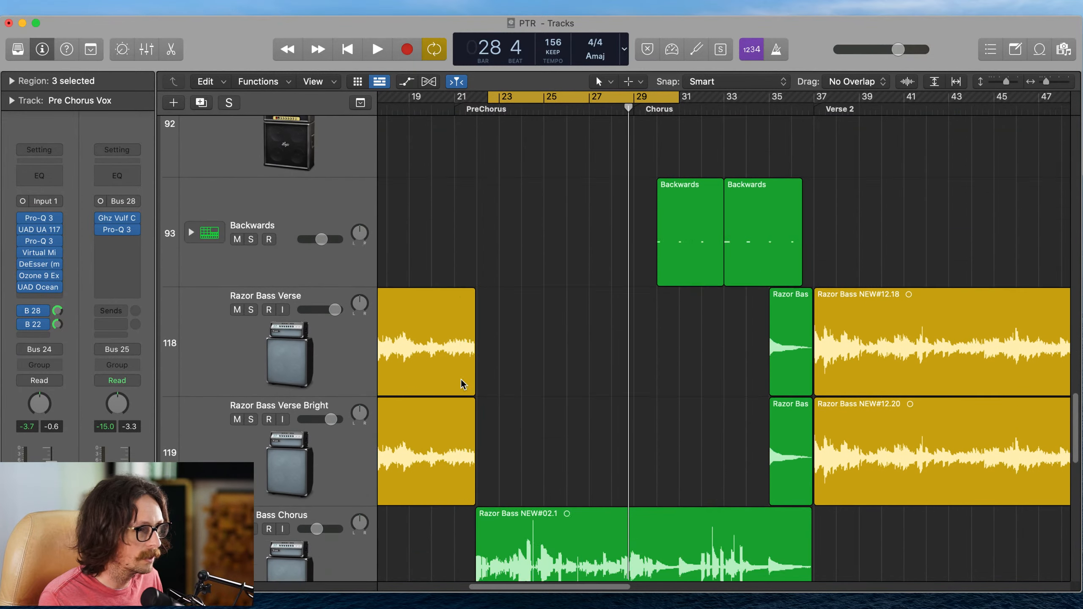
scroll(419, 435, "down", 2)
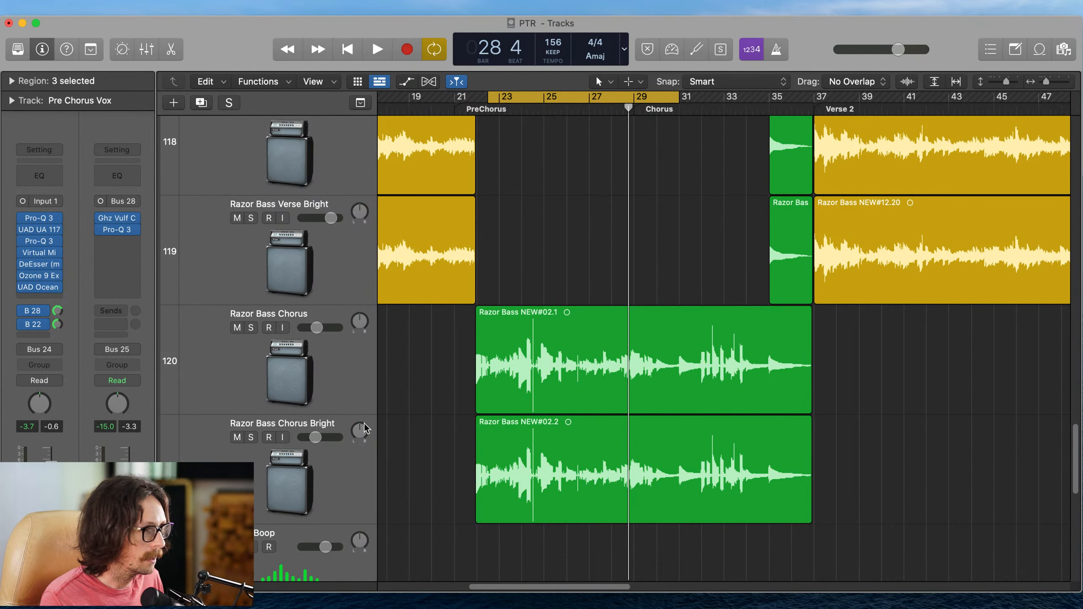
left_click(297, 399)
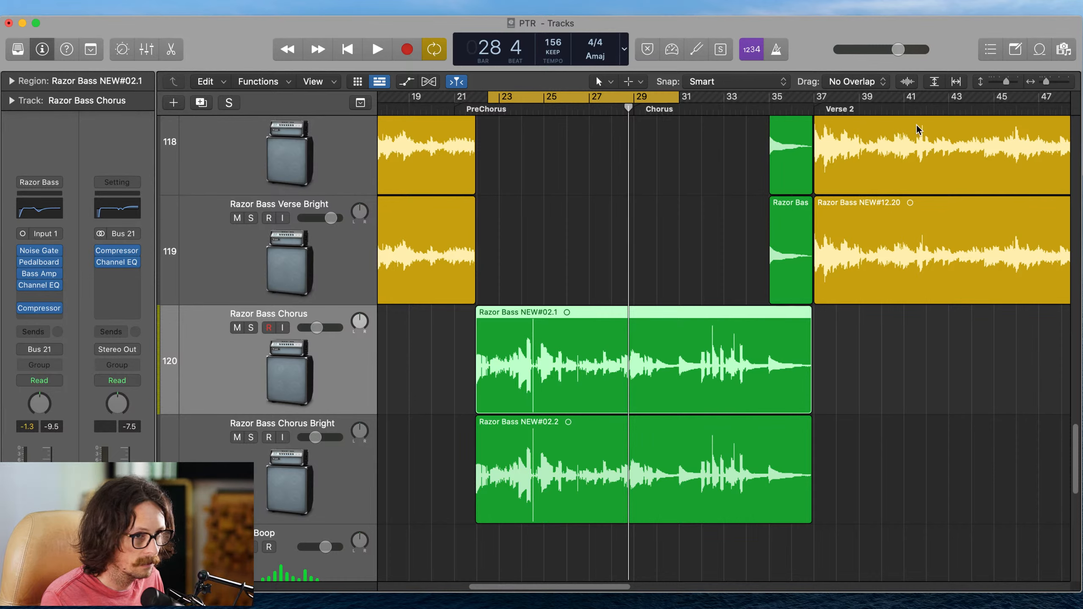
key("space")
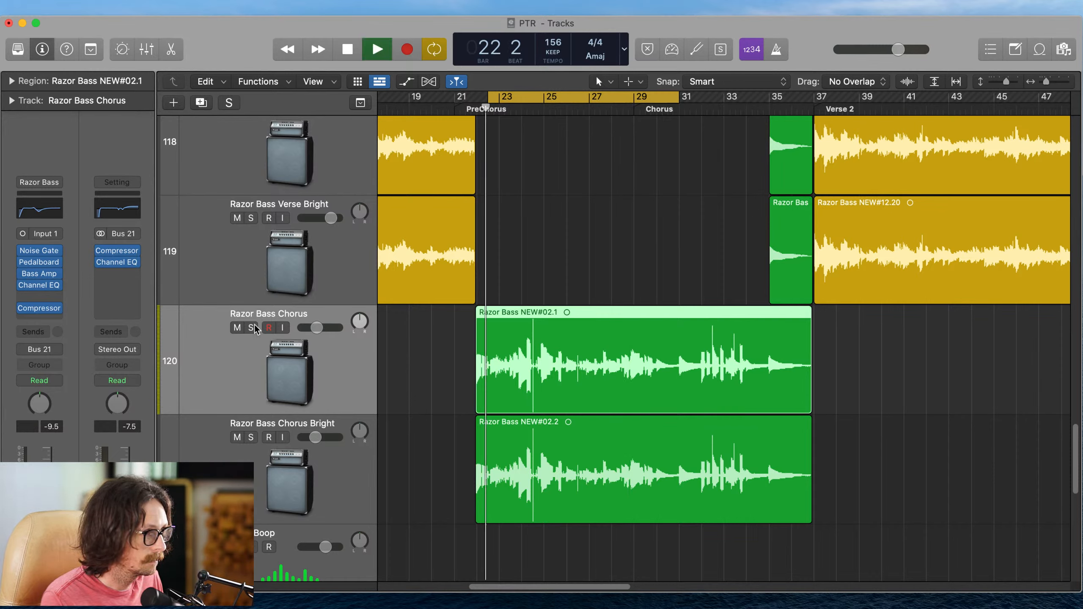
left_click(251, 327)
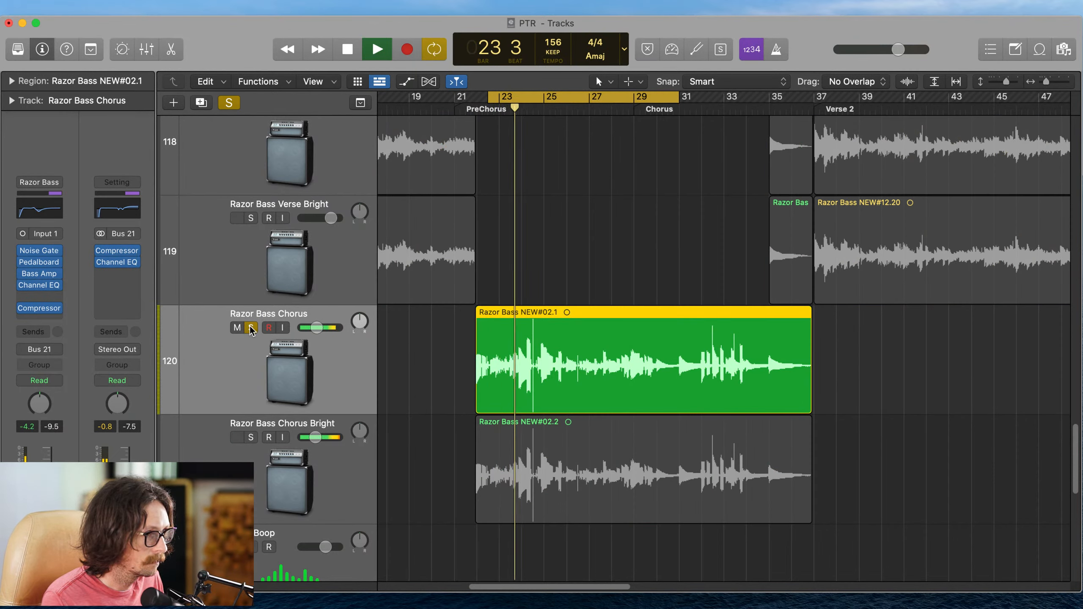
left_click(251, 328)
left_click(251, 438)
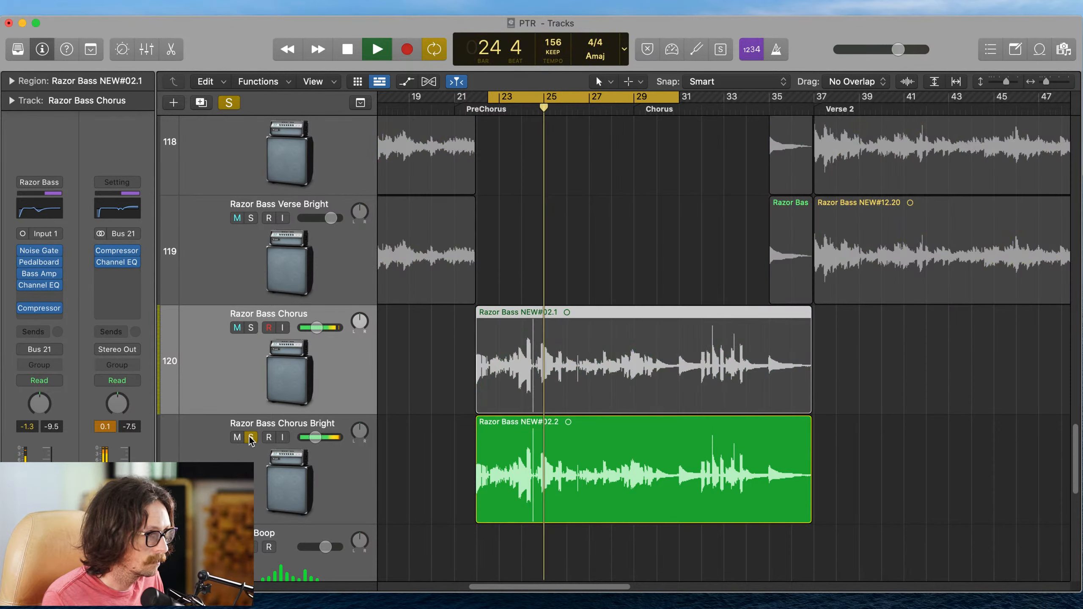
left_click(251, 437)
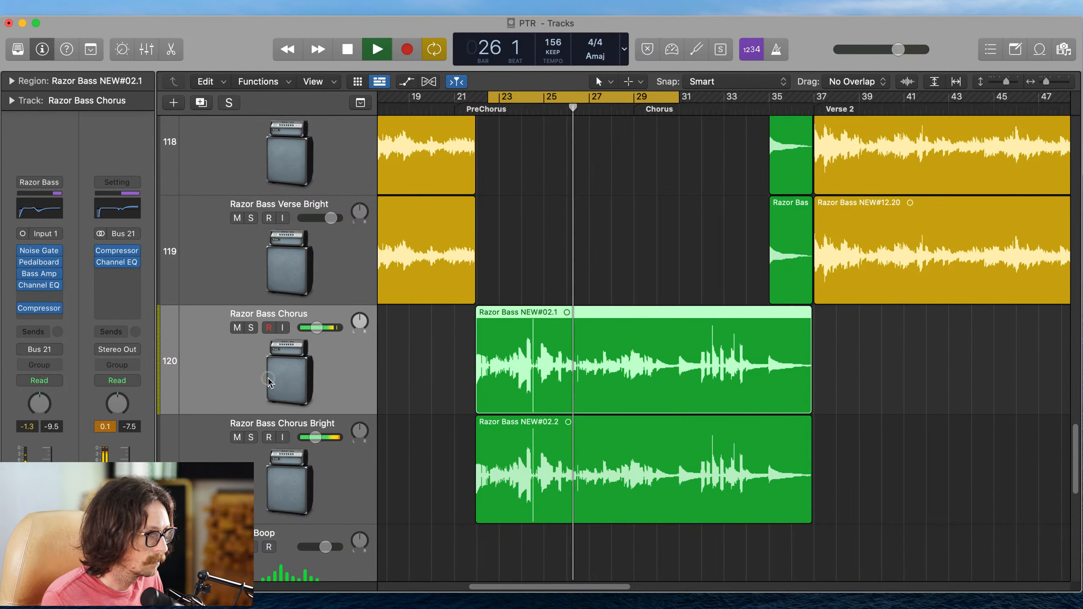
- Raise the Razor Bass Chorus fader to -6.0 dB, raise Razor Bass Chorus Bright as well, and stop playback
left_click_drag(316, 327, 331, 317)
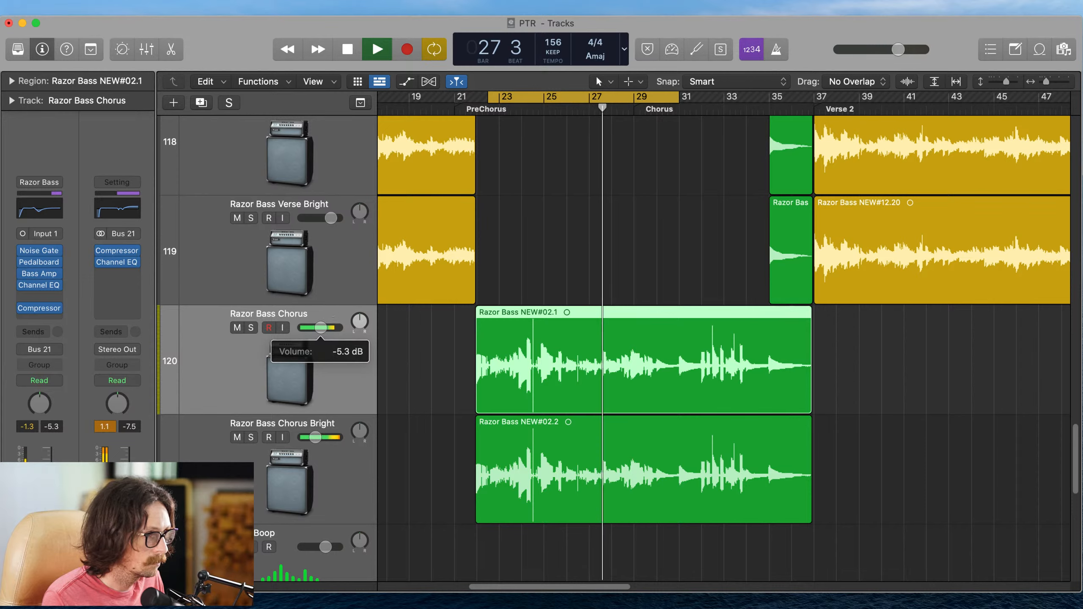
left_click_drag(317, 437, 331, 432)
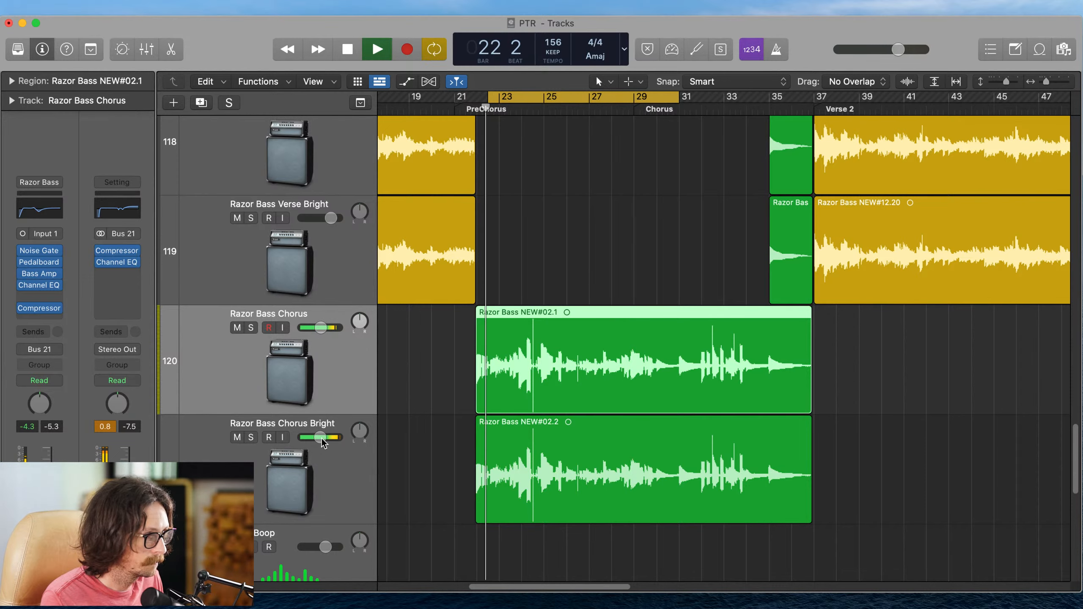
left_click_drag(323, 443, 327, 434)
left_click_drag(316, 328, 314, 329)
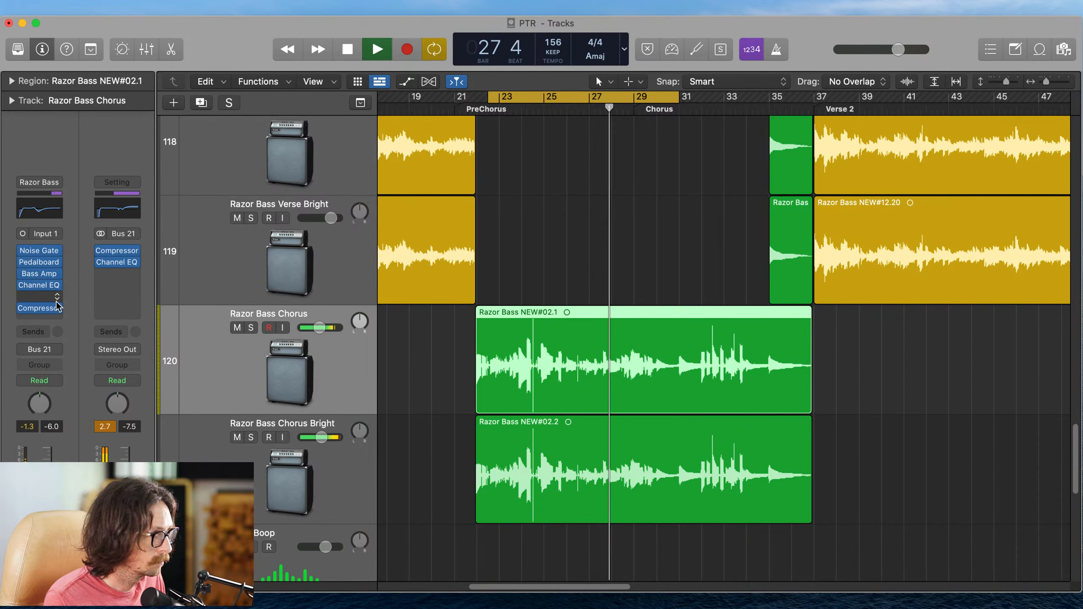
key("space")
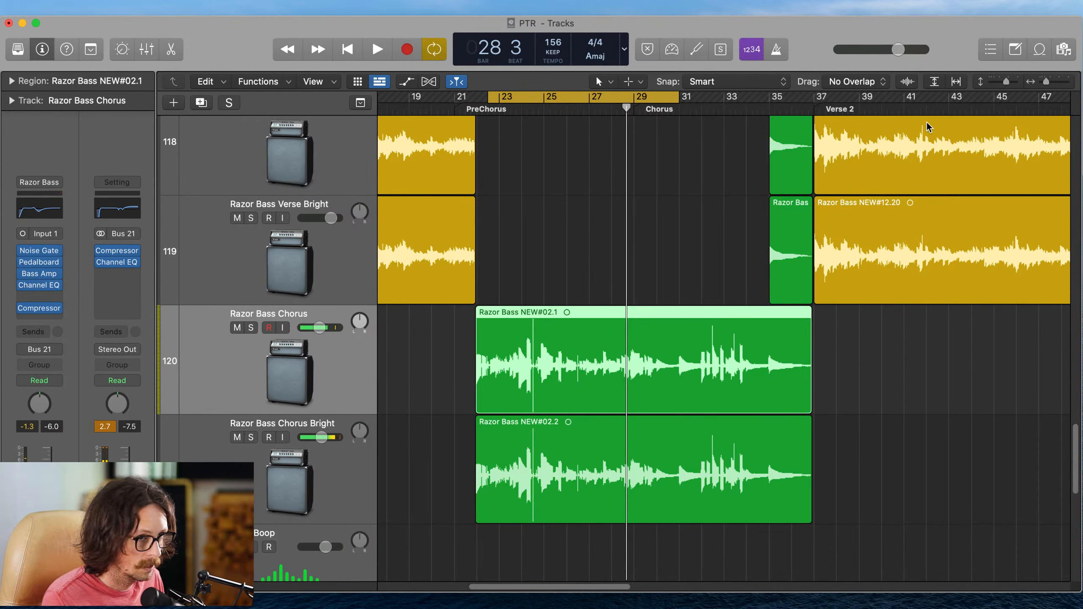
- Move the Compressor directly below the Channel EQ on Razor Bass Chorus and insert FabFilter Pro-Q 3 after it
left_click_drag(40, 308, 47, 296)
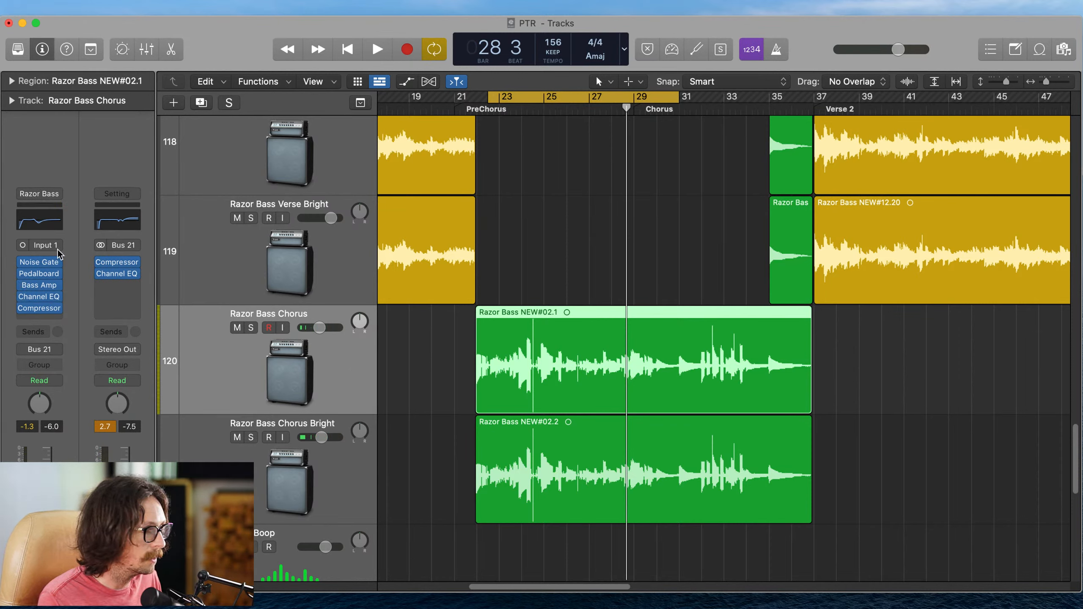
left_click(41, 318)
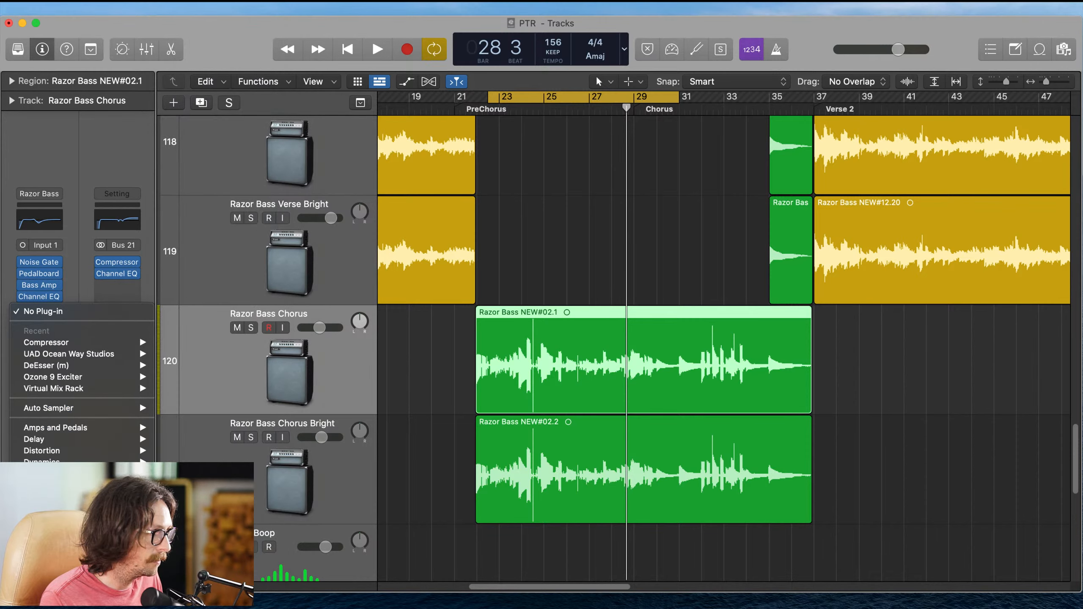
mouse_move(88, 603)
mouse_move(204, 122)
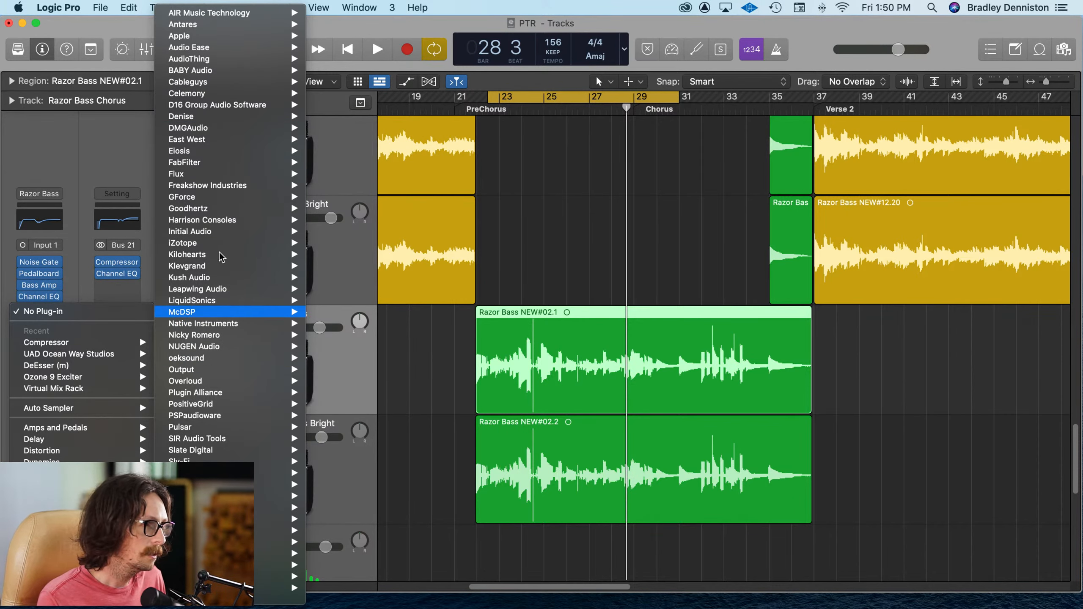
mouse_move(217, 166)
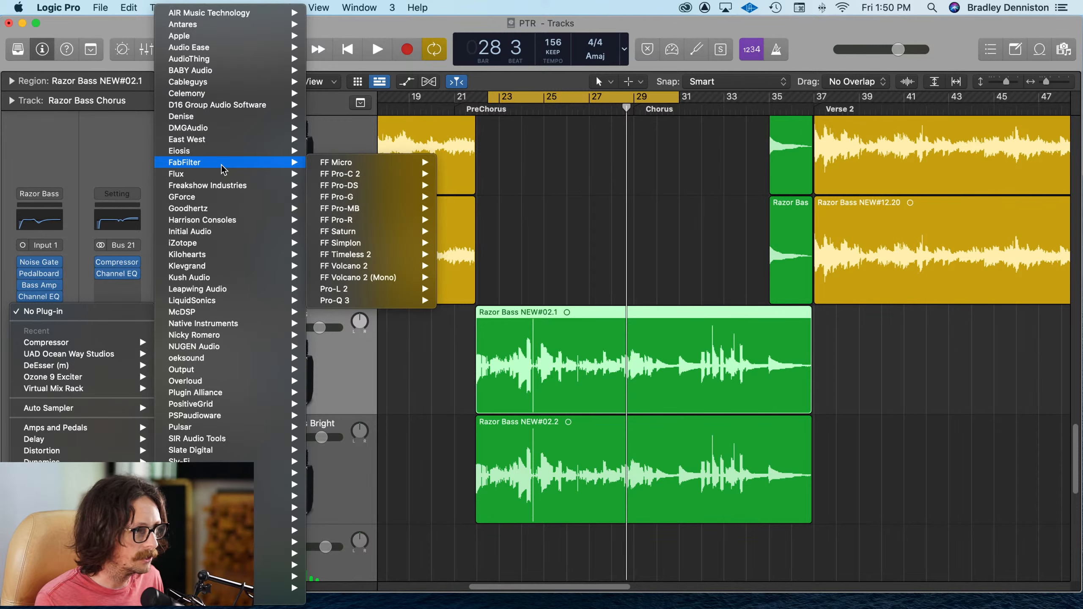
mouse_move(335, 300)
left_click(469, 301)
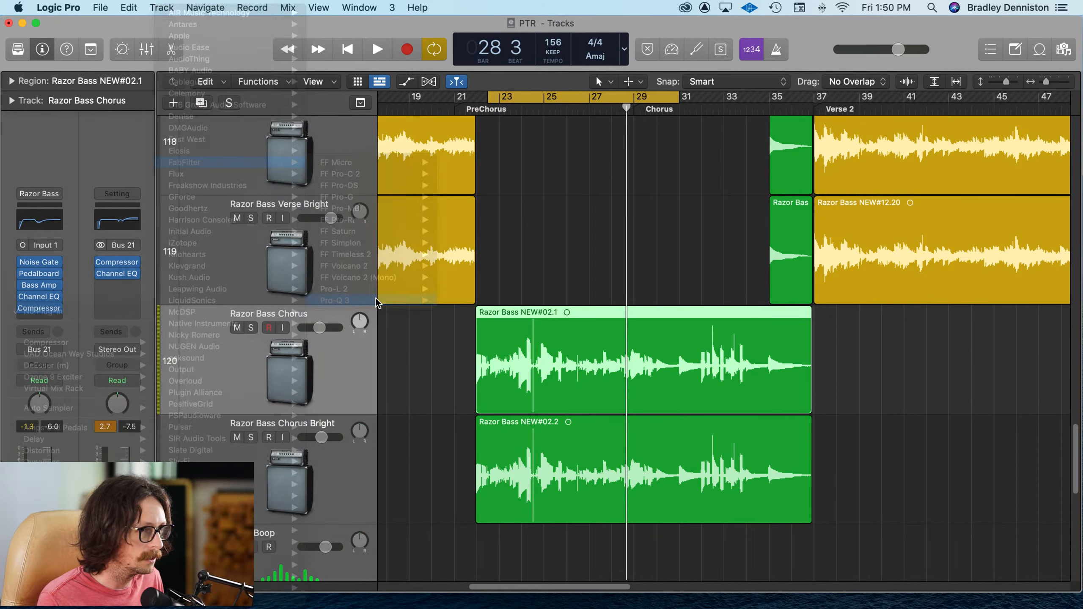
- Add a low-cut band in Pro-Q 3 on Razor Bass Chorus at about 34 Hz with a 30 dB/oct slope
left_click_drag(672, 175, 469, 127)
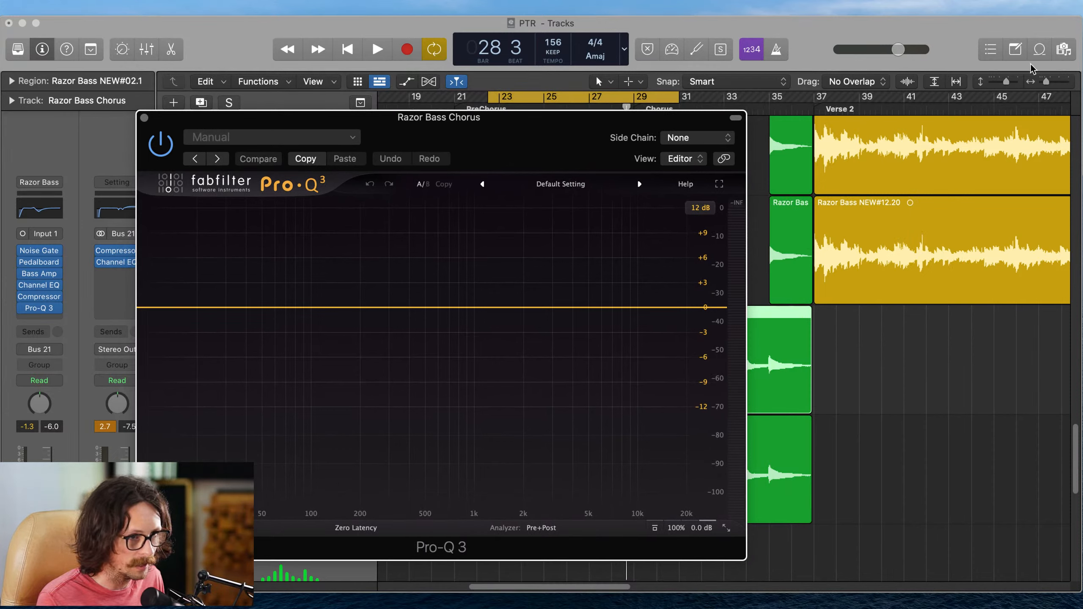
key("space")
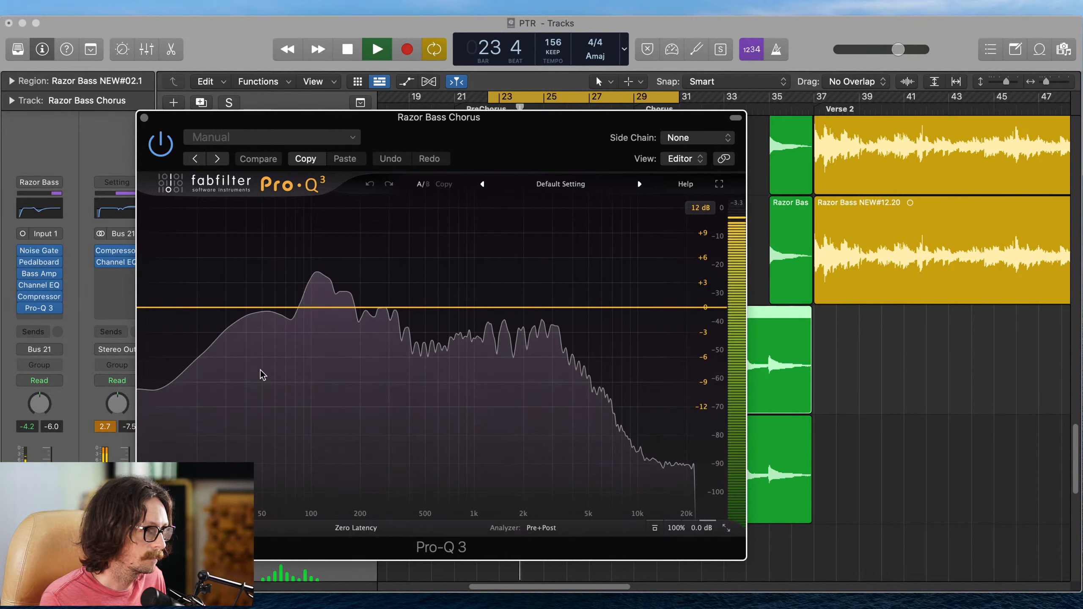
left_click(176, 307)
key("space")
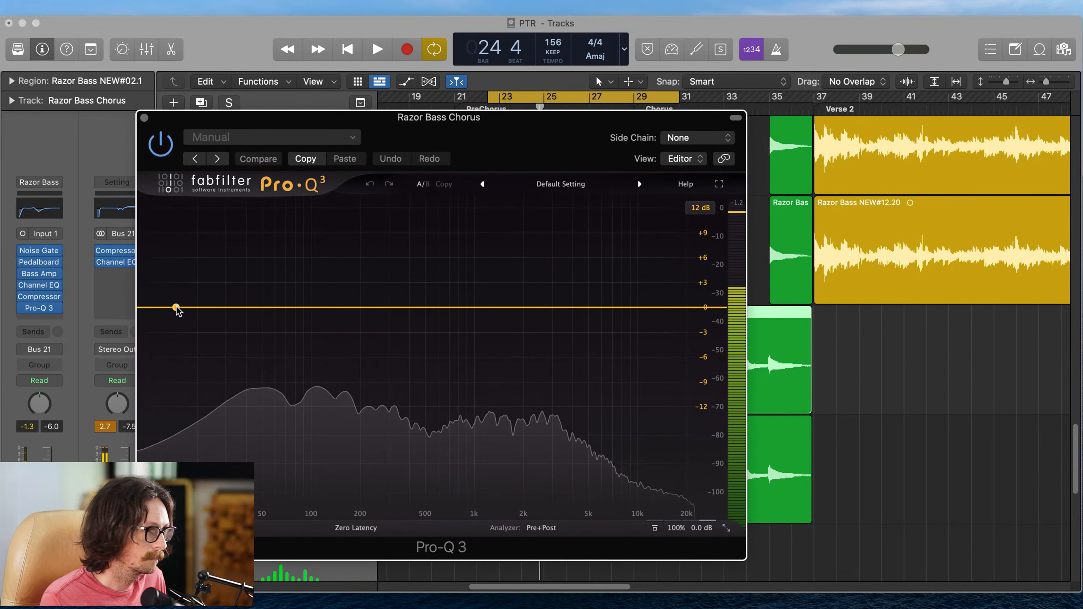
left_click(176, 307)
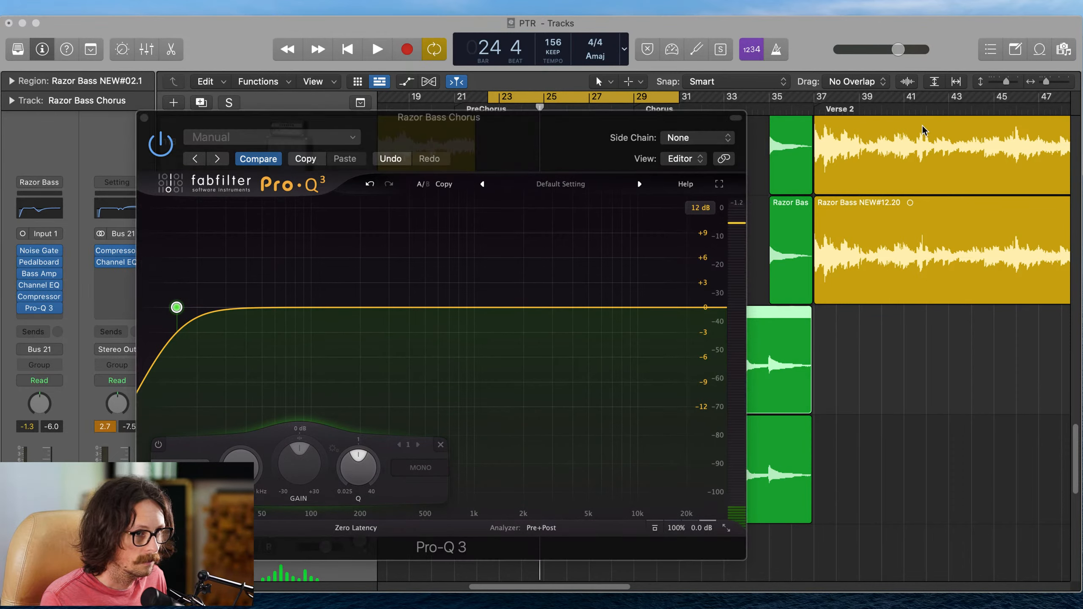
mouse_move(176, 311)
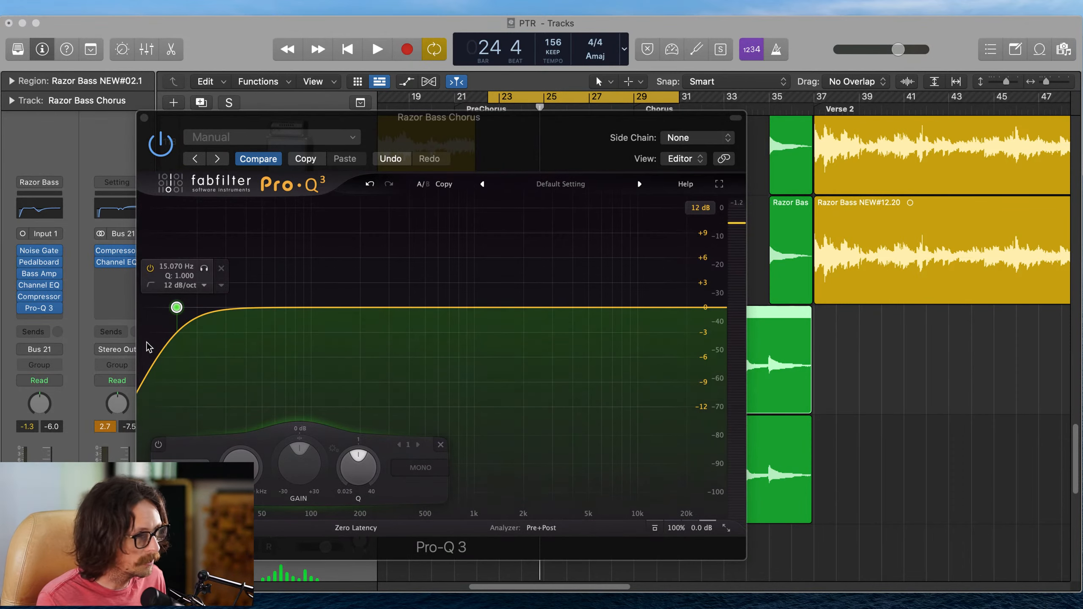
left_click(169, 286)
left_click(184, 351)
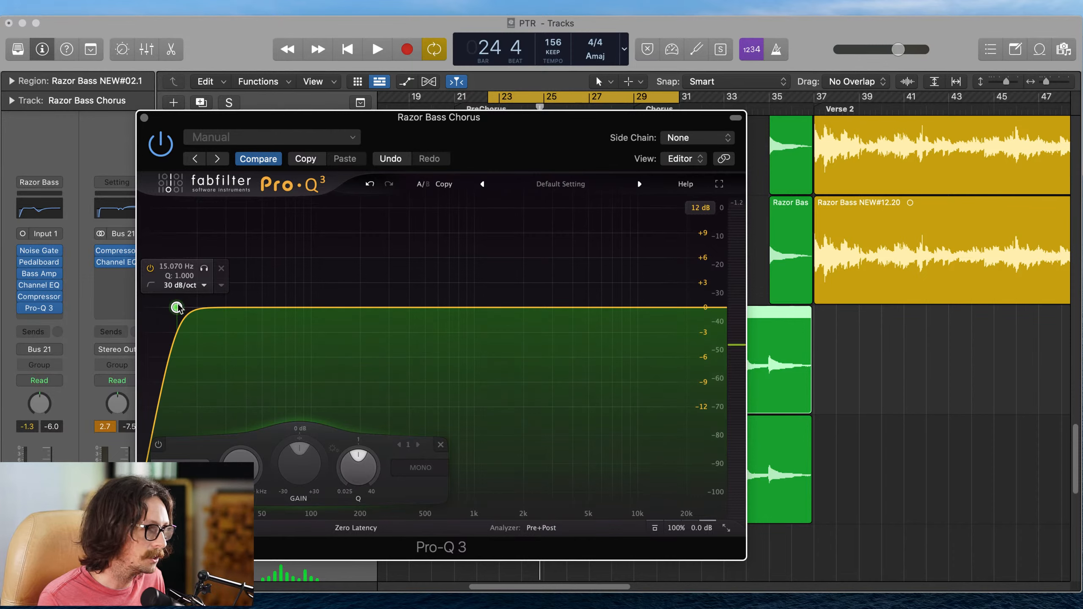
left_click_drag(177, 307, 233, 306)
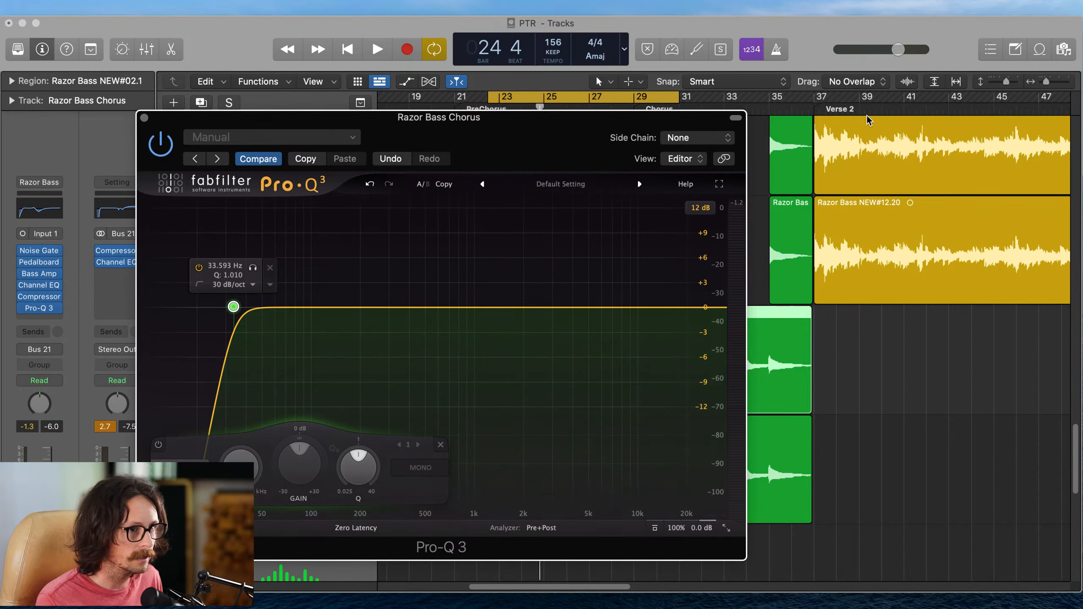
- During playback, raise the low cut to about 48 Hz, add a bell boost of about 1.8 dB at 116 Hz, and close Pro-Q 3
key("space")
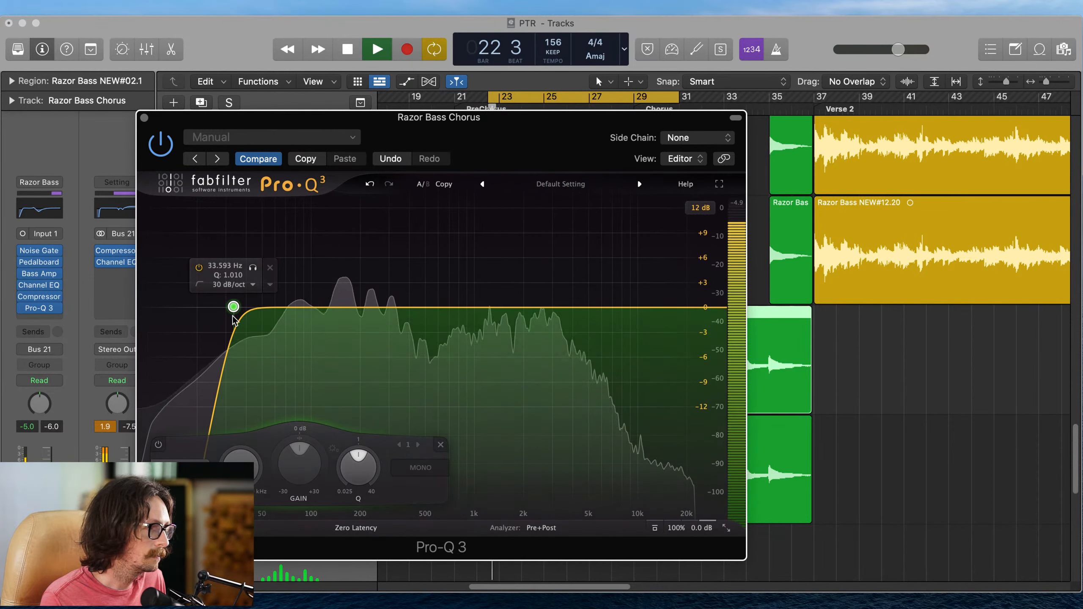
left_click_drag(233, 306, 254, 307)
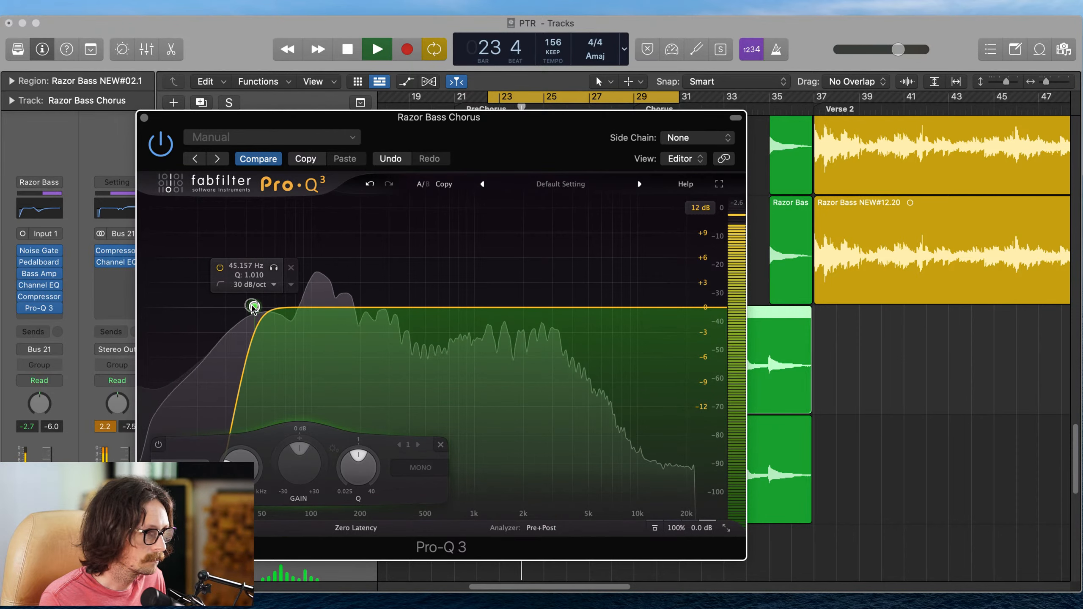
left_click_drag(324, 307, 322, 293)
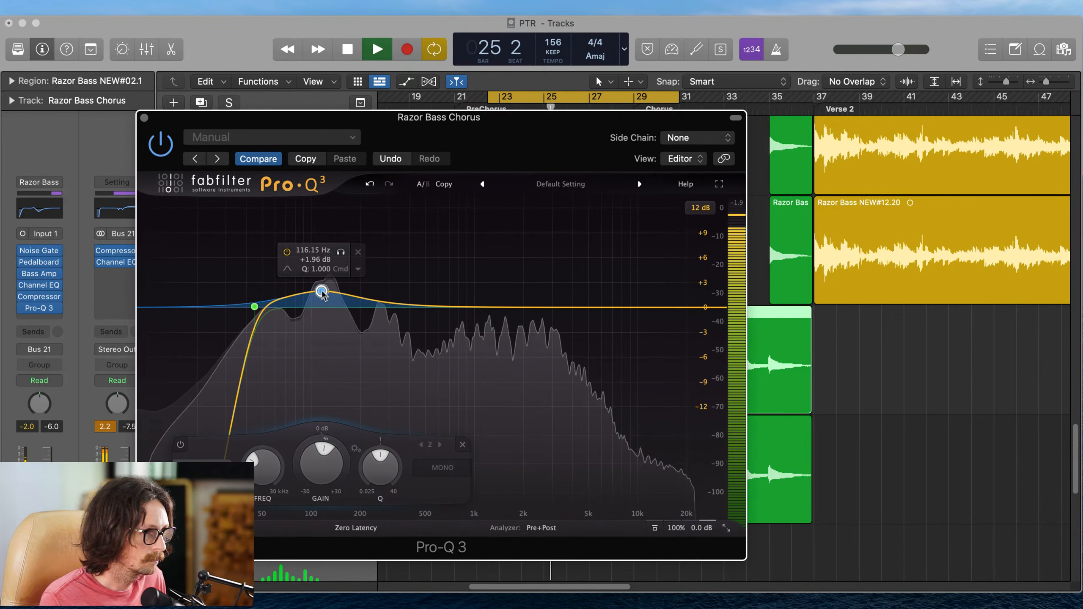
left_click_drag(255, 306, 260, 308)
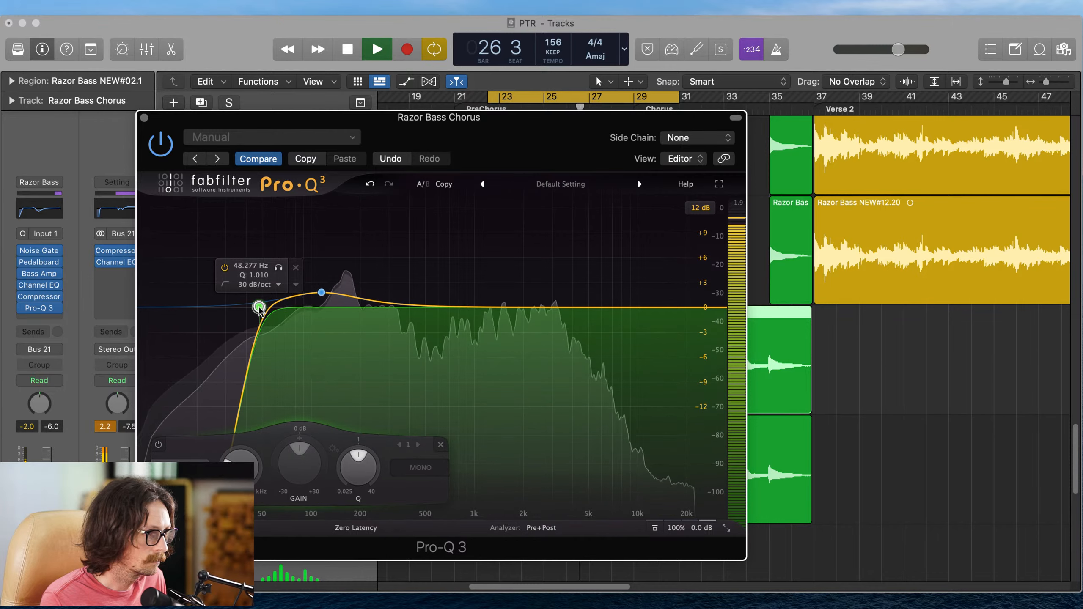
left_click(321, 294)
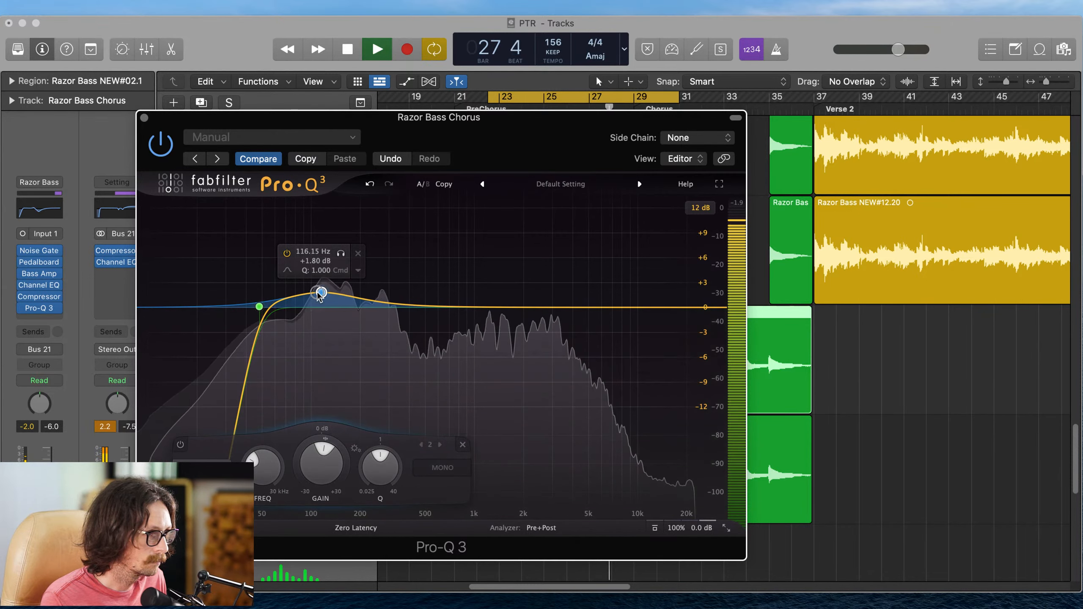
left_click(144, 118)
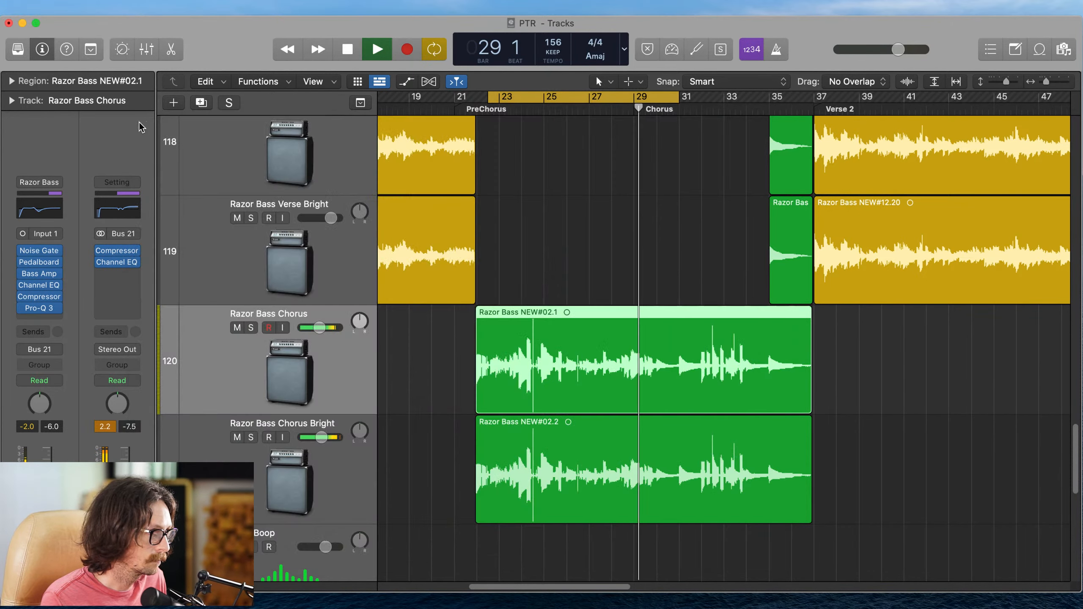
- In the Razor Bass Chorus Compressor, set the attack to about 50 ms and the release to 7.5 ms with automatic release off
left_click(39, 297)
left_click_drag(703, 121, 484, 109)
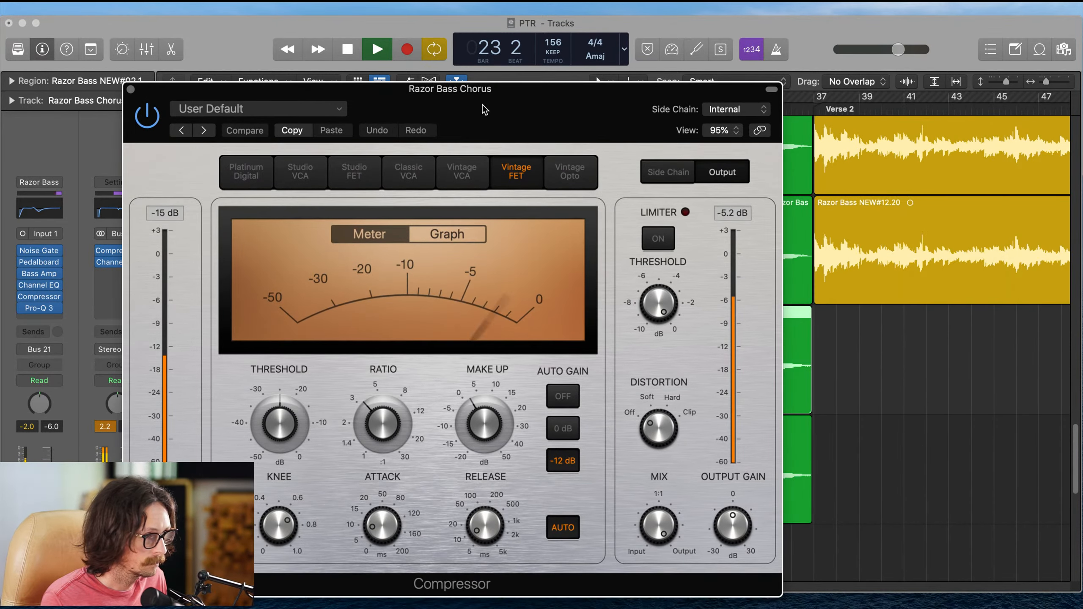
left_click_drag(374, 528, 377, 507)
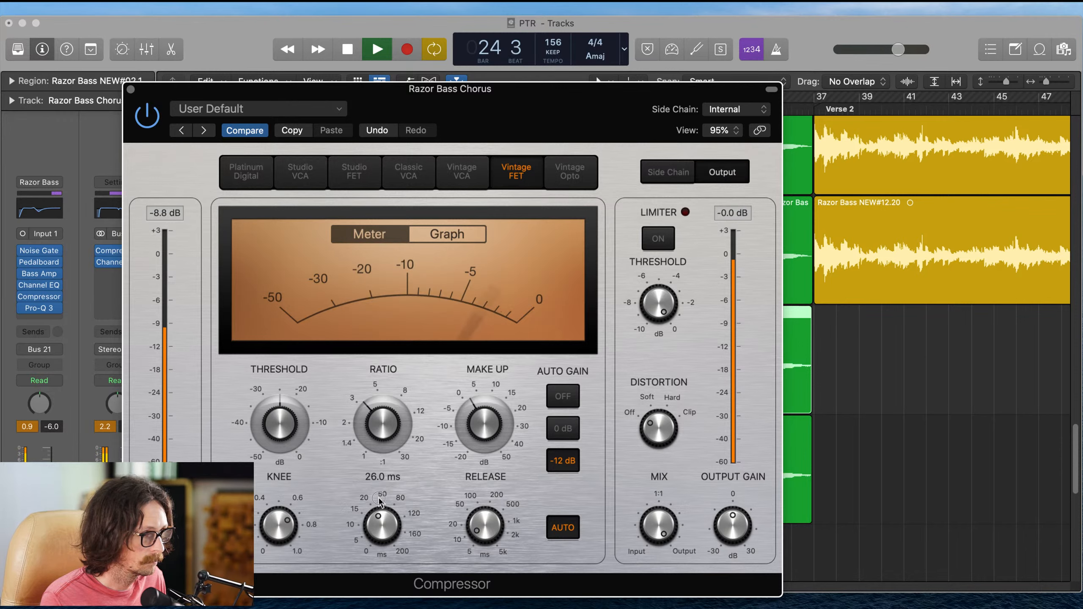
left_click_drag(385, 512, 383, 509)
left_click(481, 523)
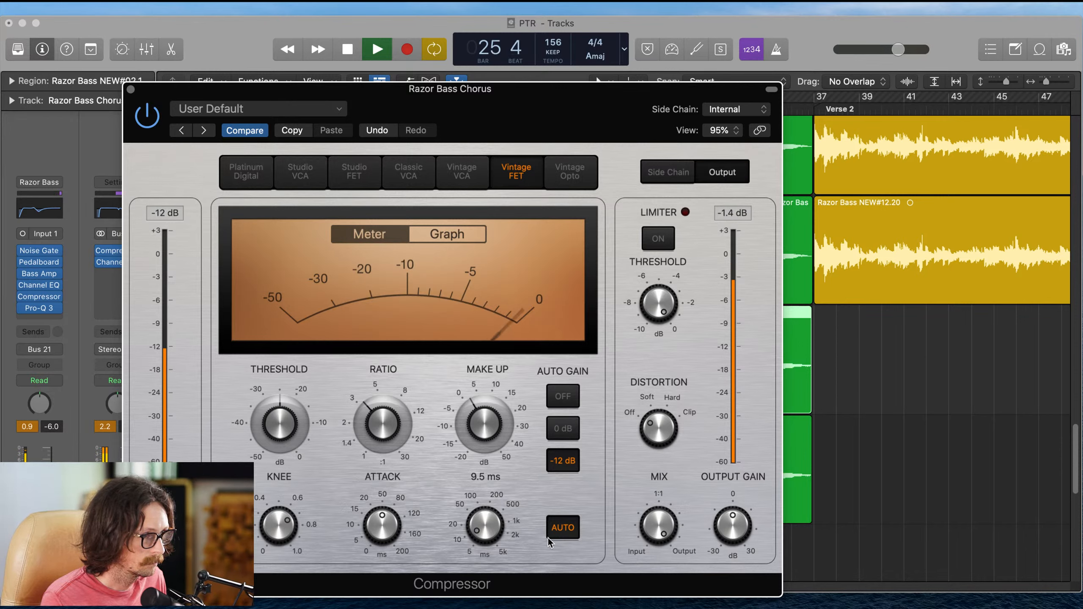
left_click_drag(481, 523, 482, 531)
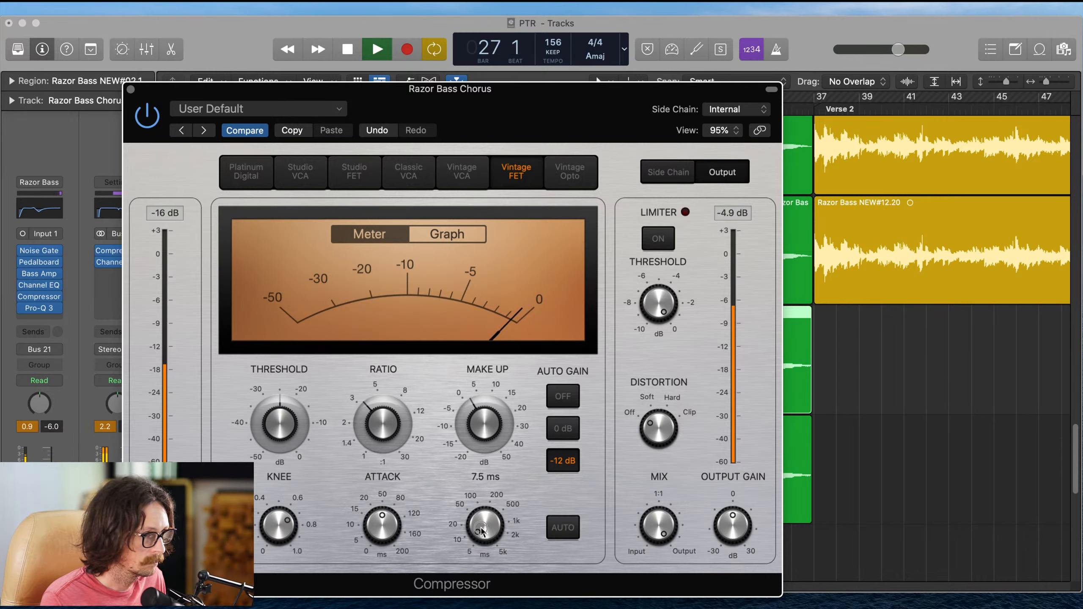
- Turn off the Compressor's Auto Gain, set the knee to 0.4, lower the threshold to about -38 dB and raise the make-up gain
left_click_drag(479, 426, 493, 416)
left_click(570, 400)
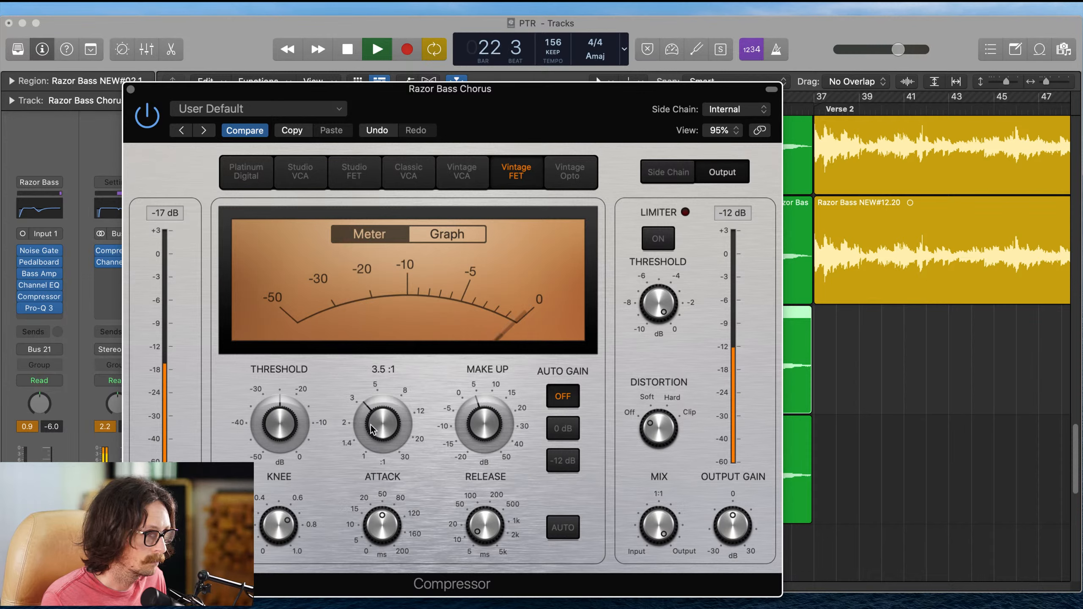
left_click_drag(274, 525, 273, 532)
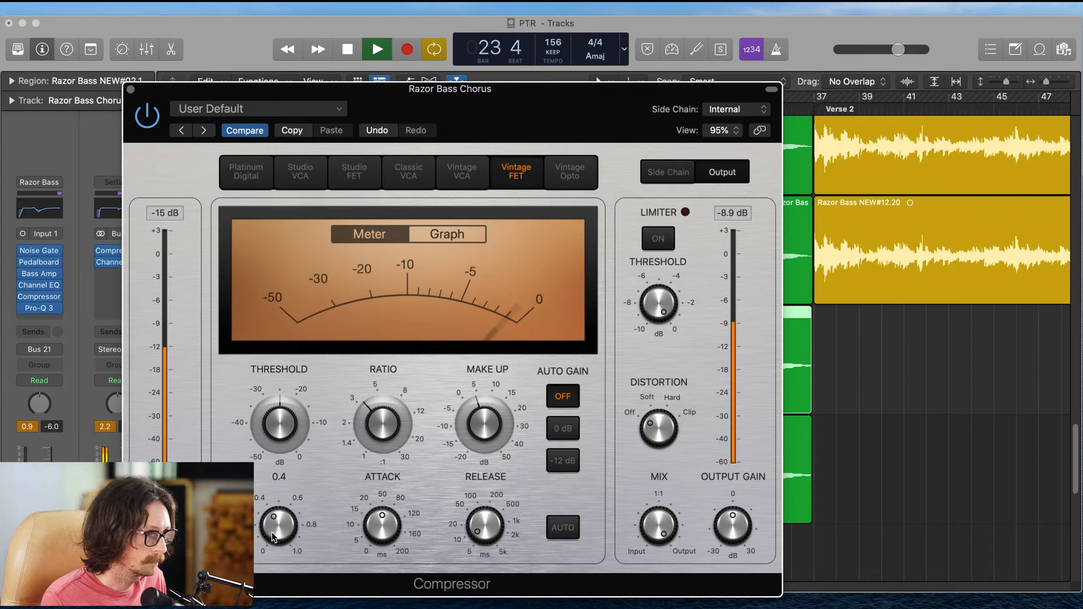
left_click_drag(288, 424, 280, 475)
left_click_drag(510, 455, 497, 422)
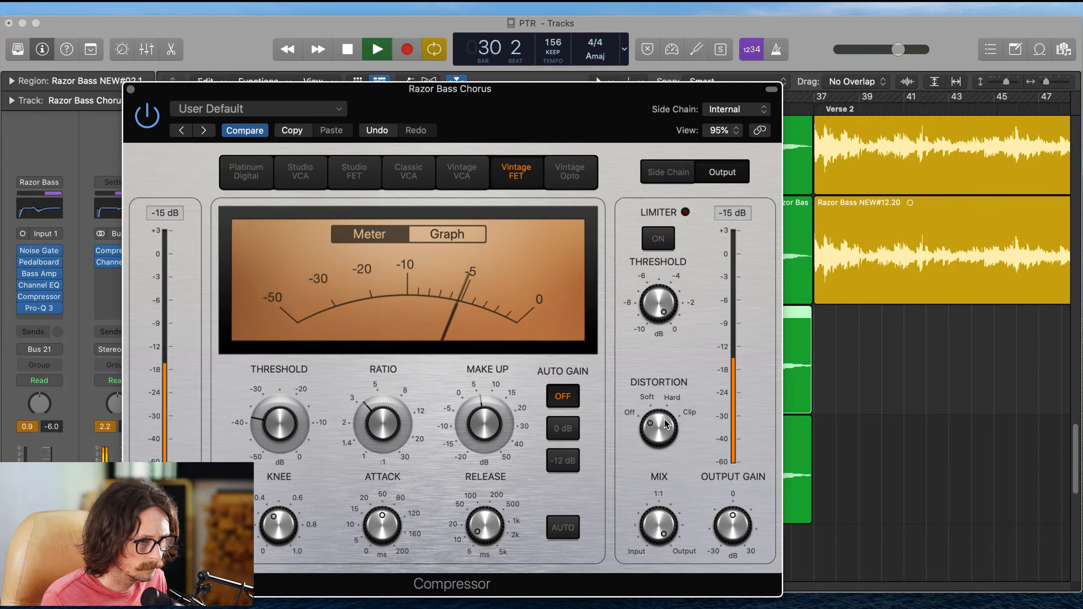
- Set the Compressor's distortion to Soft, turn on its limiter and close the plug-in
left_click_drag(665, 420, 668, 410)
left_click(657, 236)
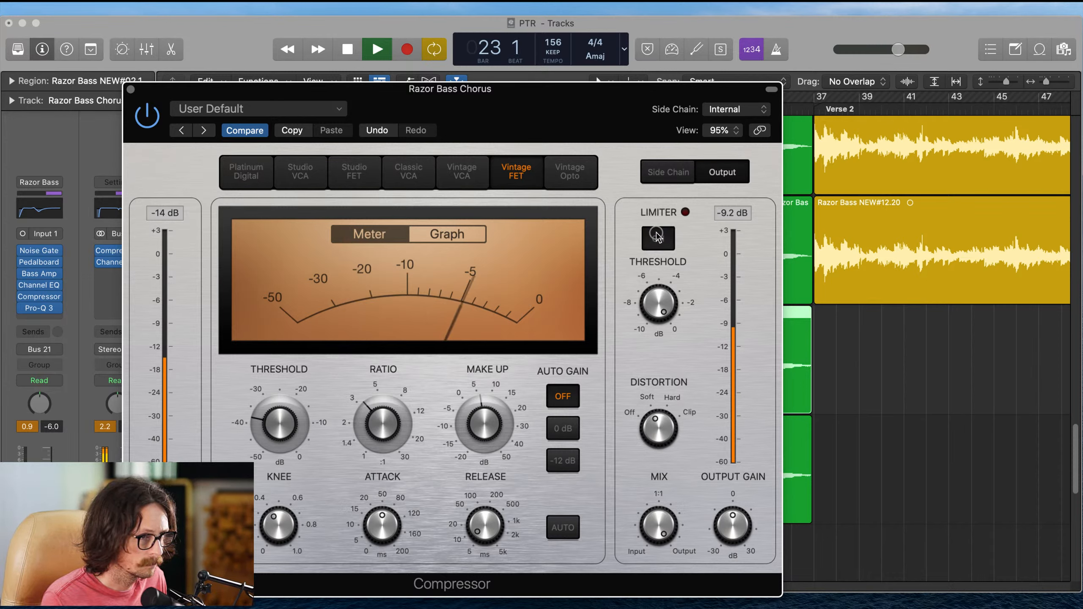
mouse_move(659, 301)
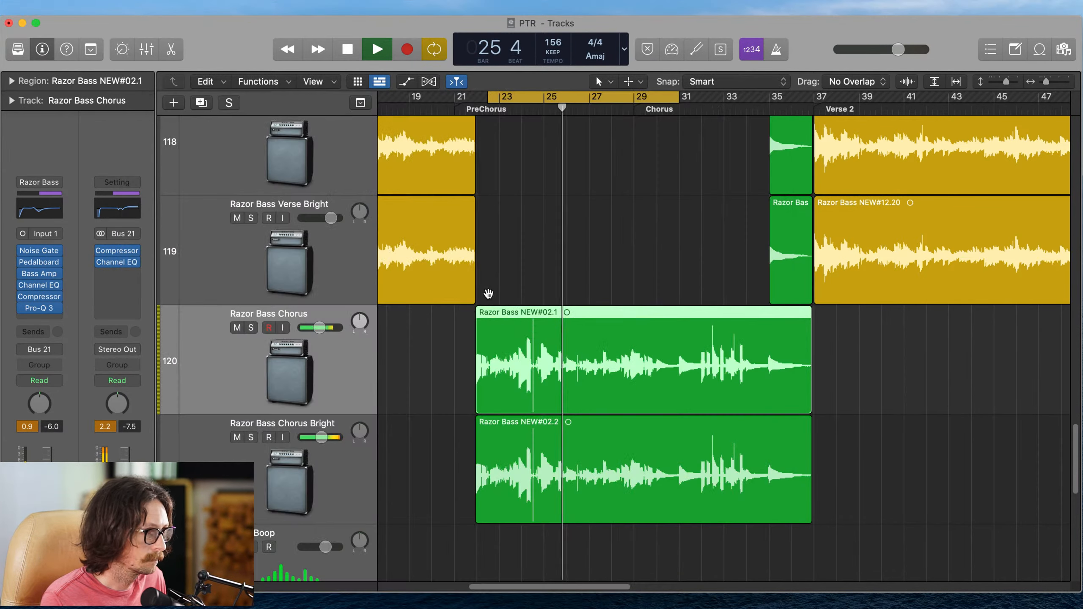
left_click(130, 89)
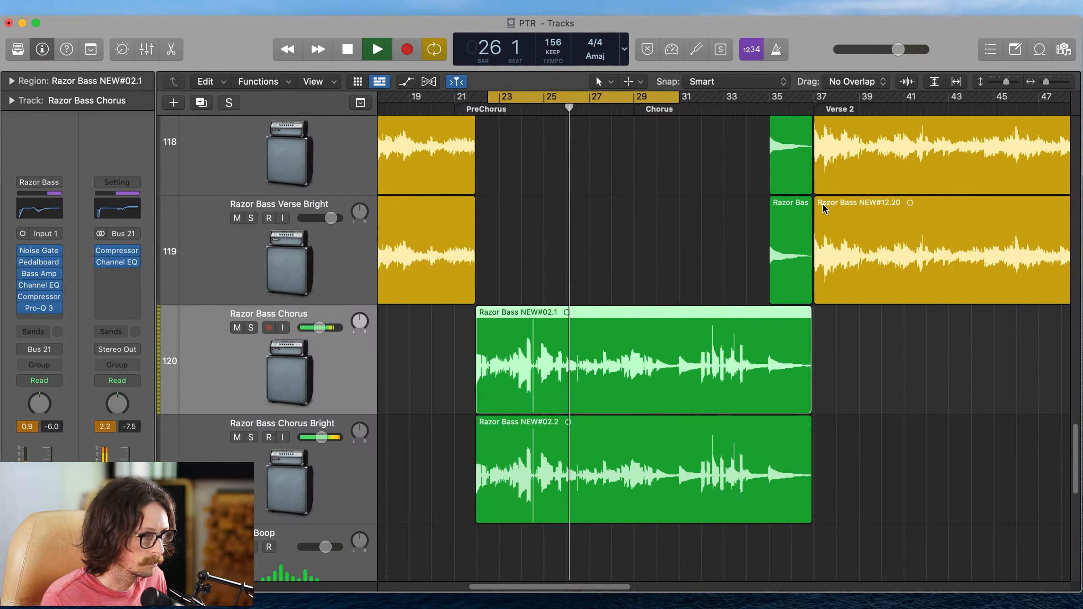
- Solo Razor Bass Chorus and lower its fader to -7.6 dB
left_click(251, 327)
mouse_move(318, 333)
left_mouse_down()
mouse_move(339, 317)
mouse_move(311, 331)
left_mouse_up()
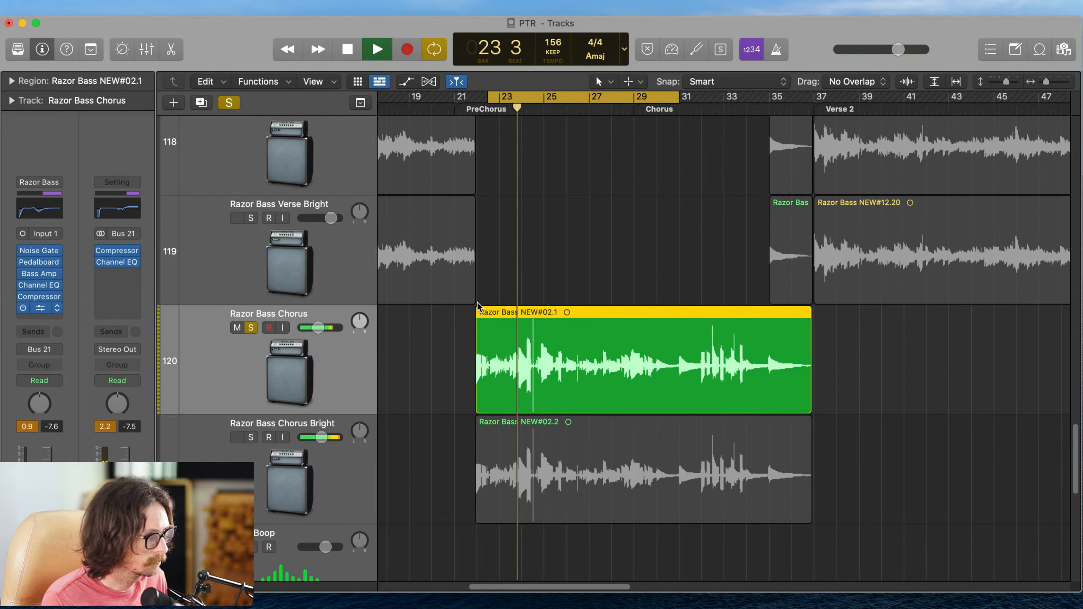
- In Pro-Q 3, cut about 2 dB at 235 Hz with Q about 2, boost 2.6 dB at 1 kHz, and reduce the low bell to nearly flat
left_click(41, 308)
left_click_drag(430, 307, 373, 326)
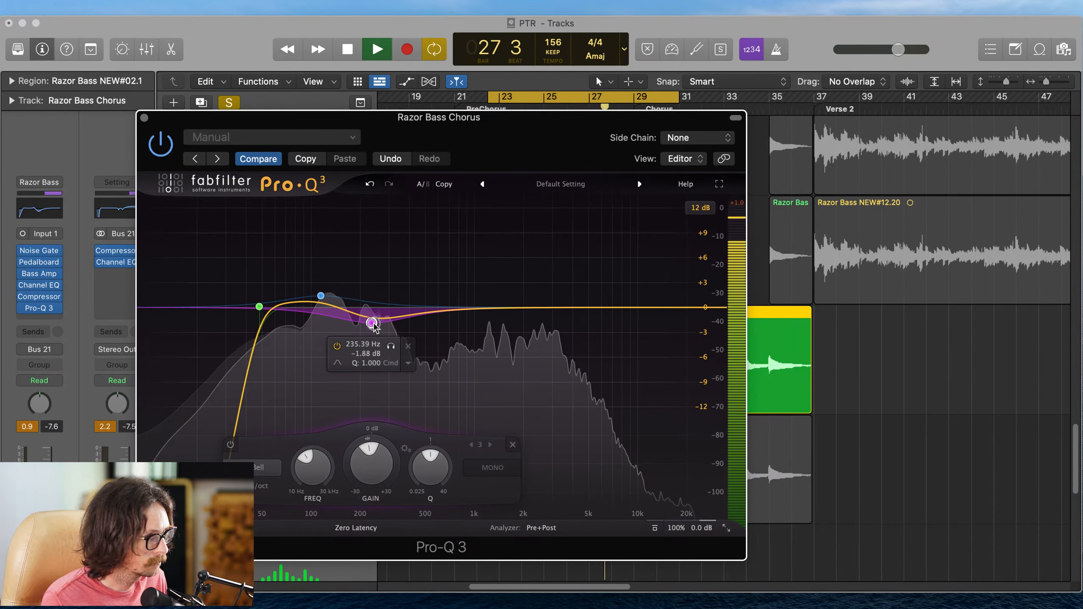
scroll(432, 441, "up", 3)
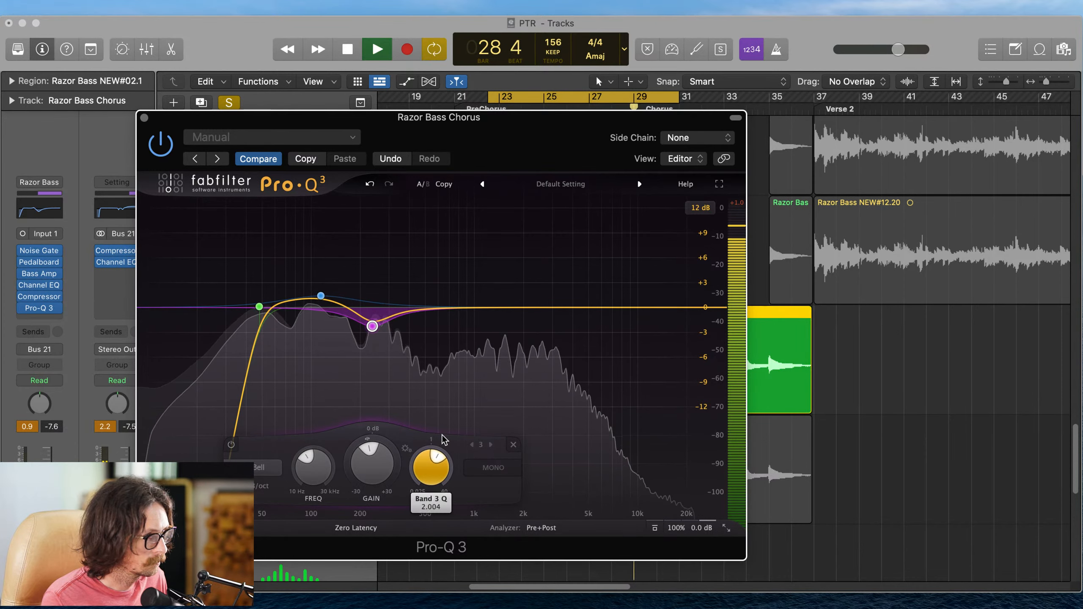
mouse_move(483, 308)
left_mouse_down()
mouse_move(486, 290)
mouse_move(475, 293)
left_mouse_up()
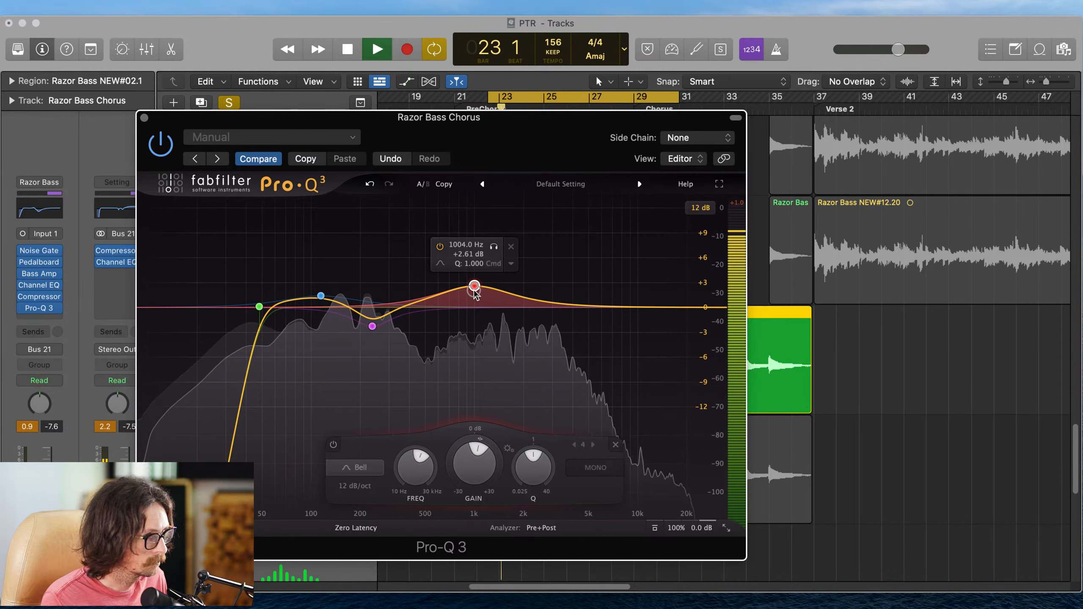
left_click_drag(320, 295, 319, 304)
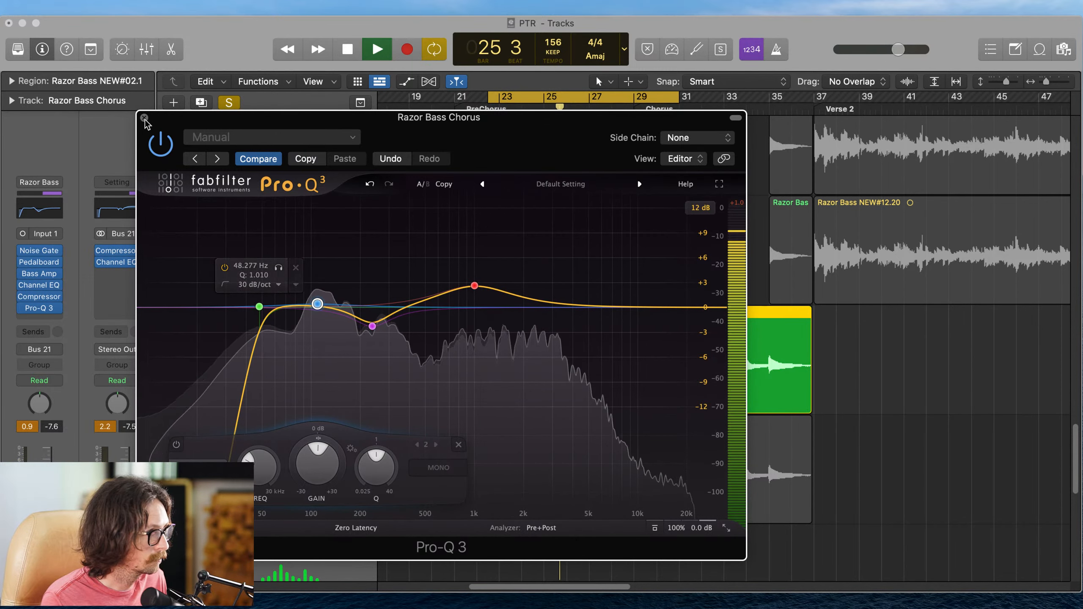
key("space")
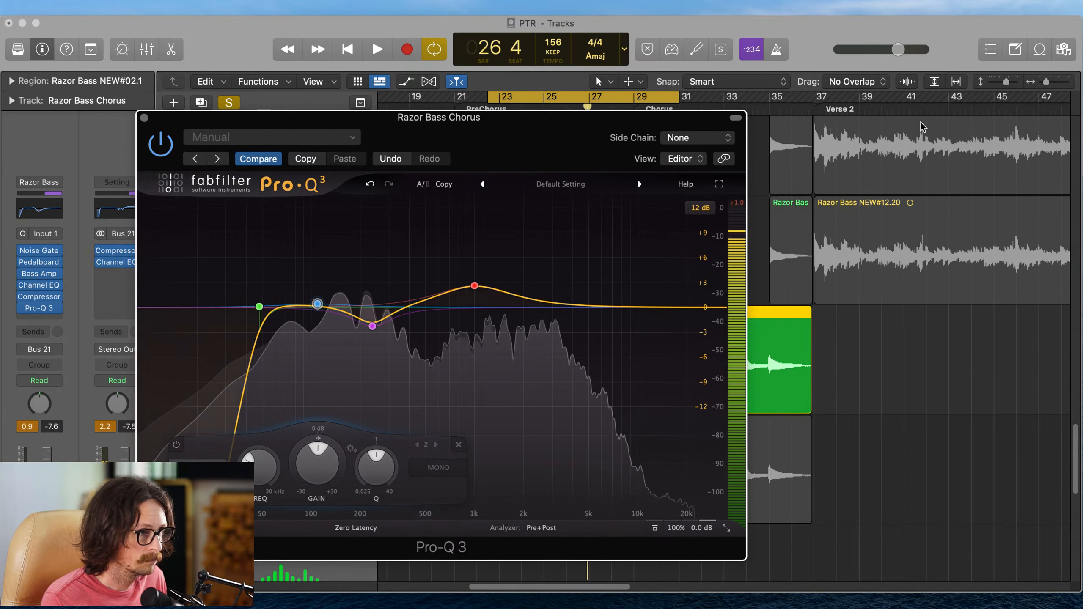
left_click(144, 118)
- Select and solo Razor Bass Chorus Bright as well, and clear all track solos
left_click(250, 439)
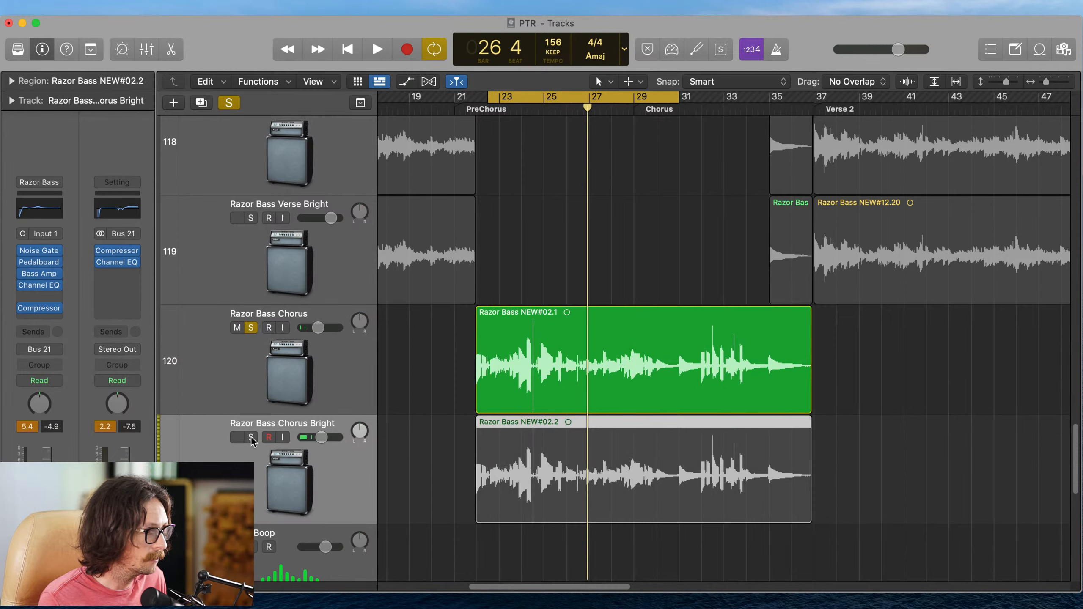
left_click(250, 437)
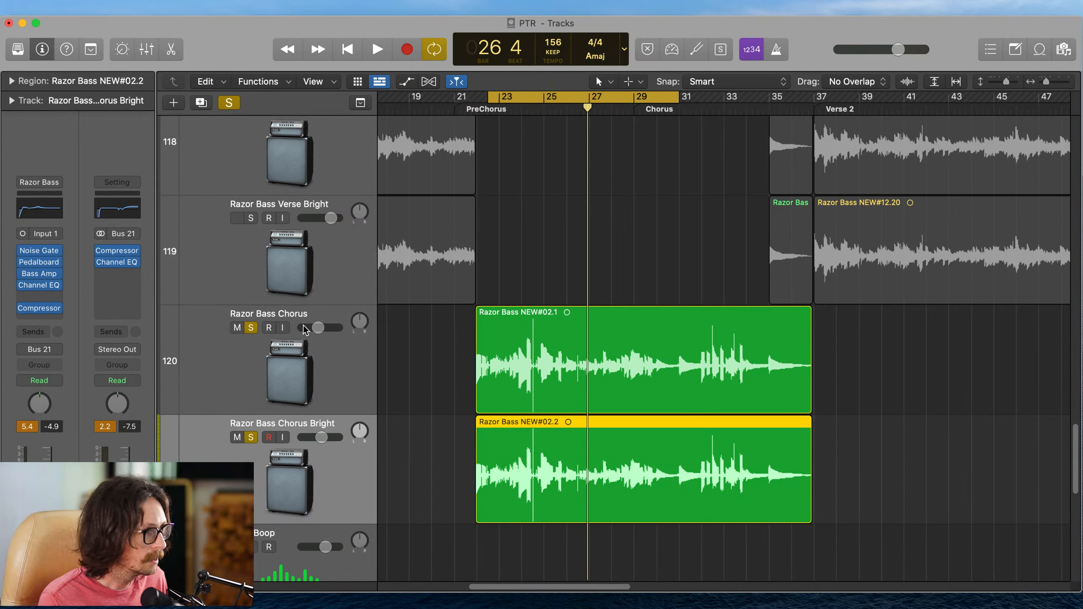
left_click(252, 329, "alt")
- Select the Pre Chorus Vox track in the full song arrangement
left_click(701, 225, "ctrl+alt")
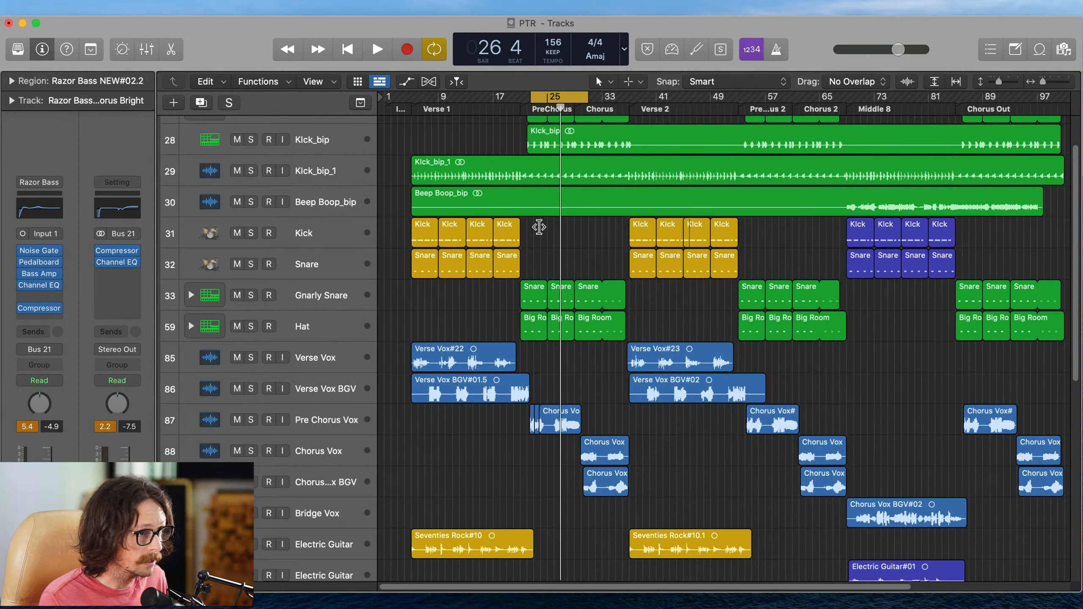
scroll(572, 217, "up", 3)
scroll(575, 215, "down", 5)
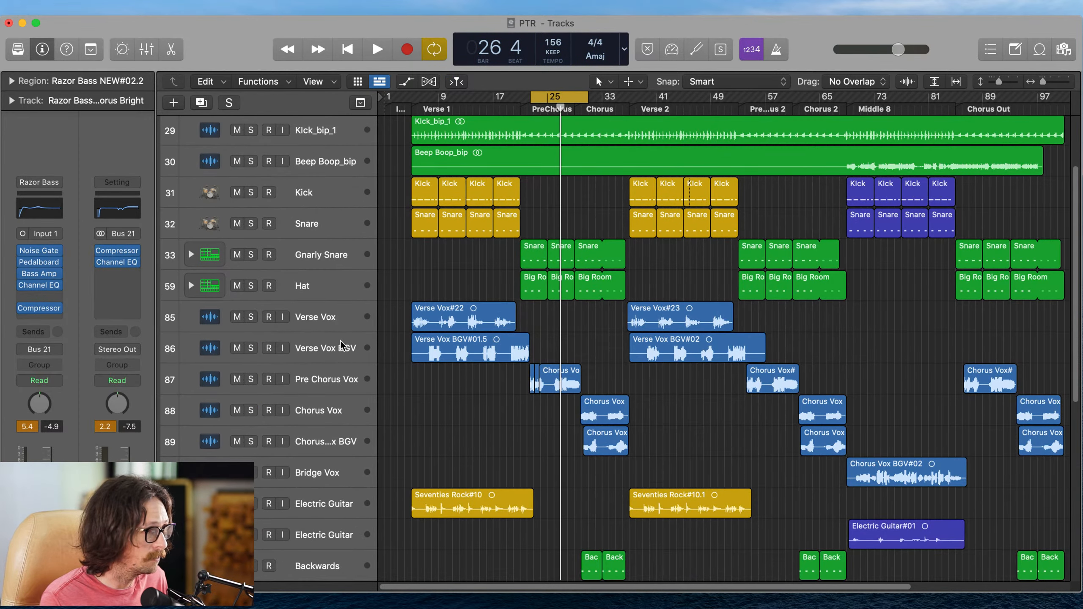
left_click(354, 379)
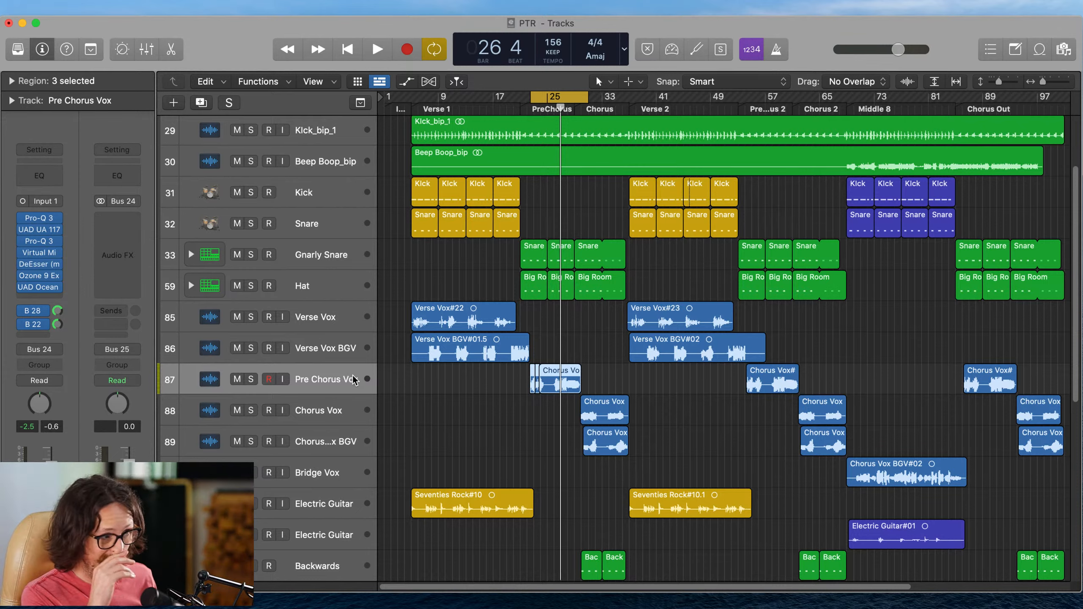
left_click(36, 336)
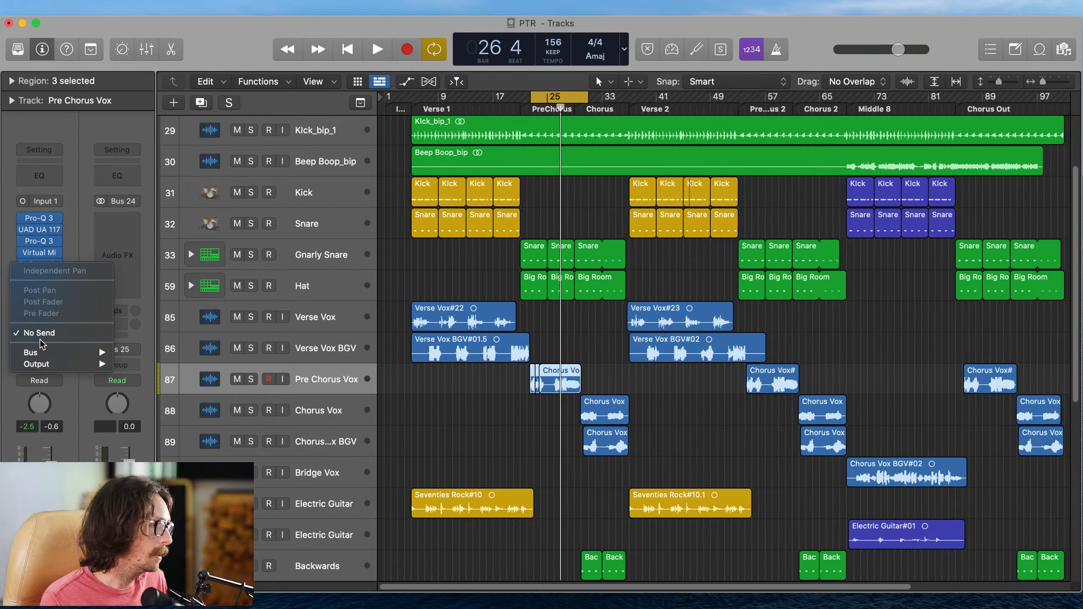
mouse_move(48, 357)
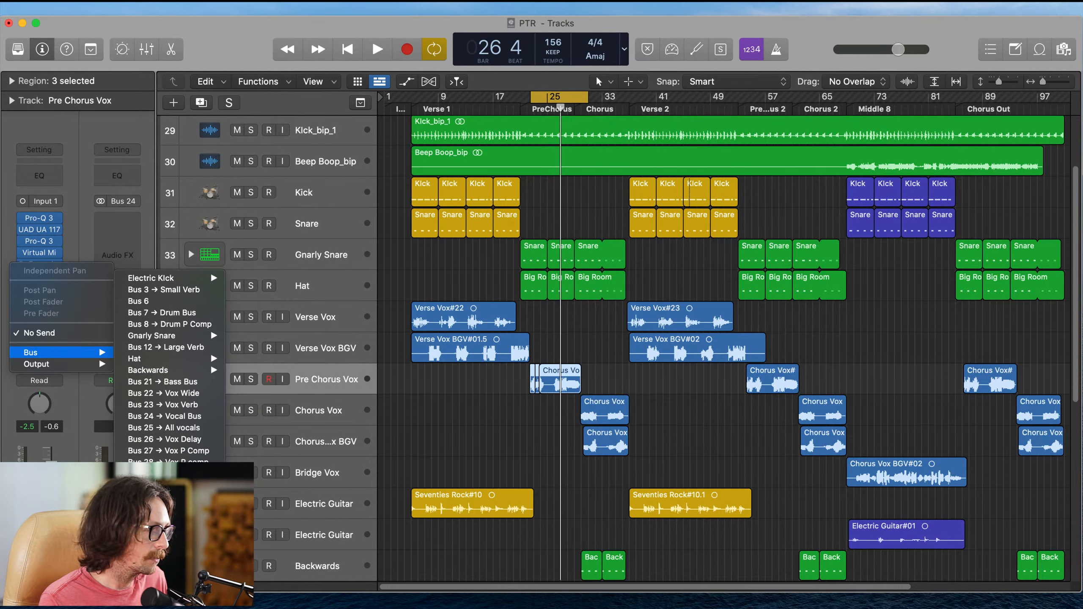
left_click(62, 397)
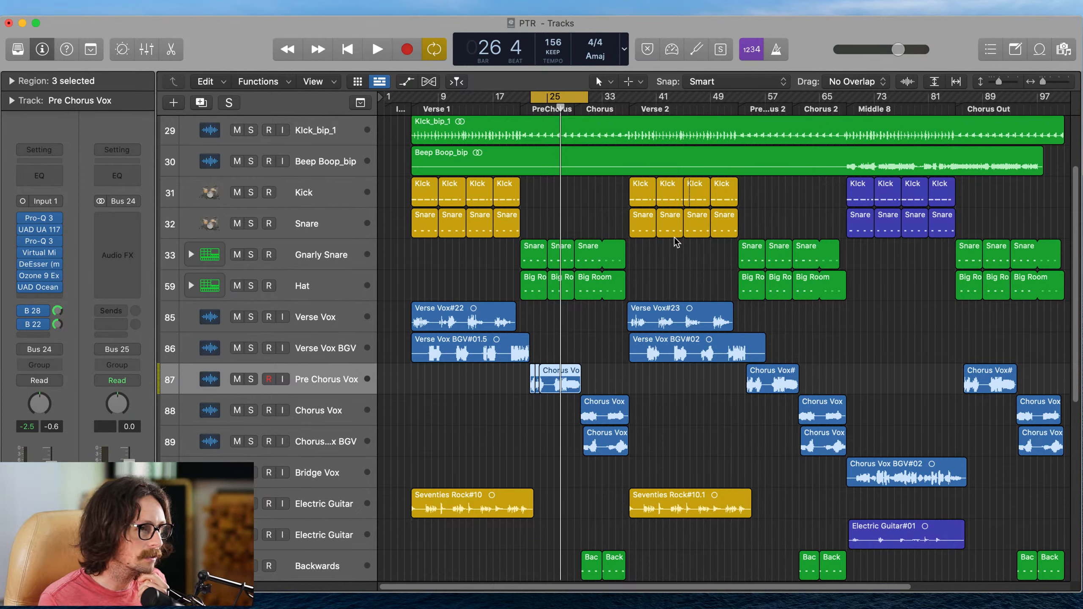
left_click(50, 296)
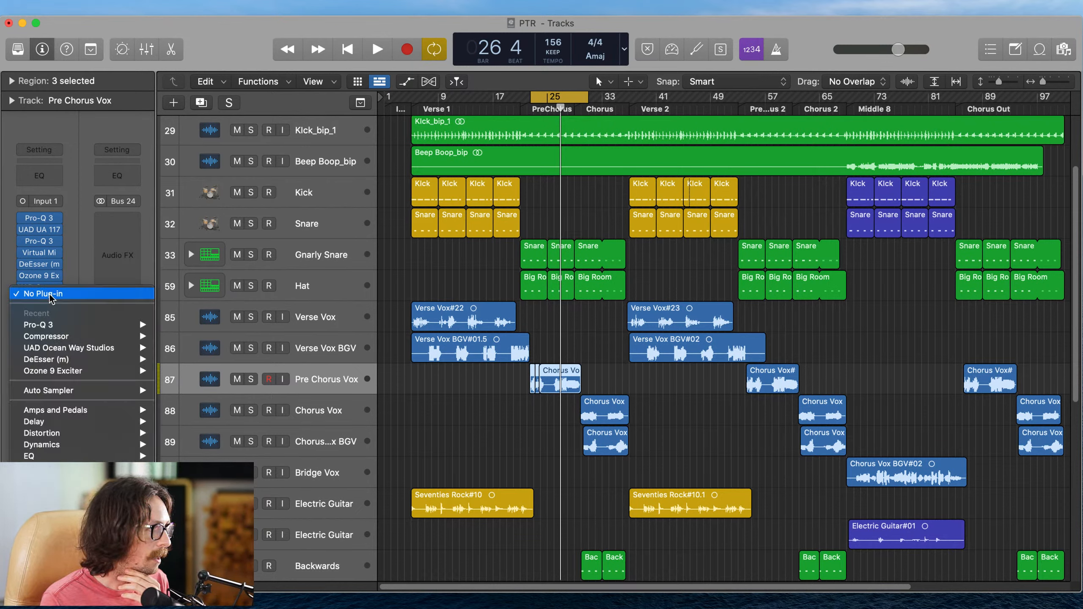
left_click(69, 261)
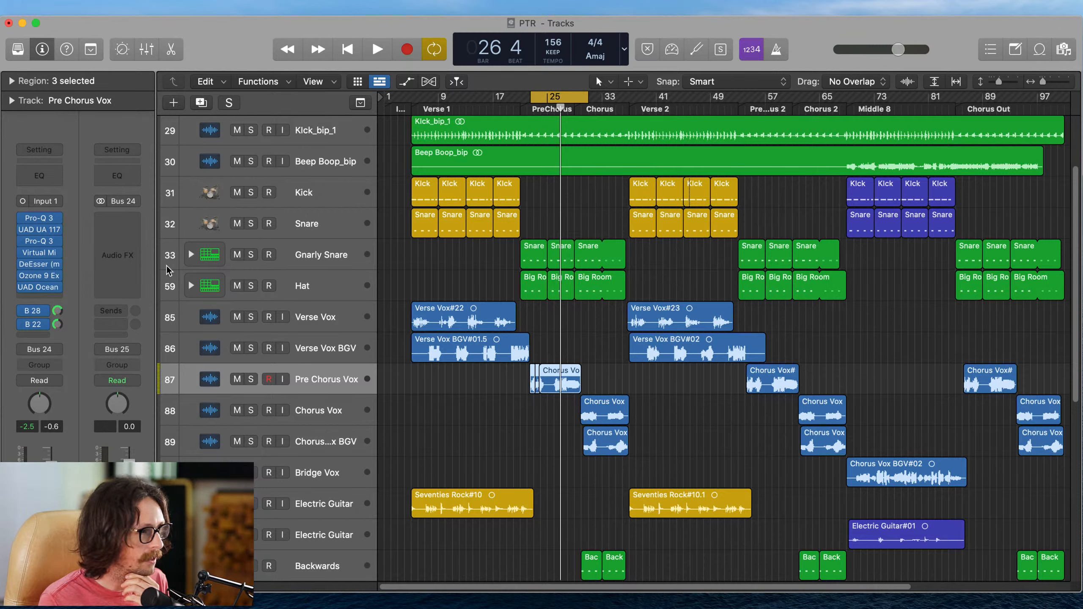
- Check the band settings of the first Pro-Q 3 on Pre Chorus Vox and close it
mouse_move(55, 287)
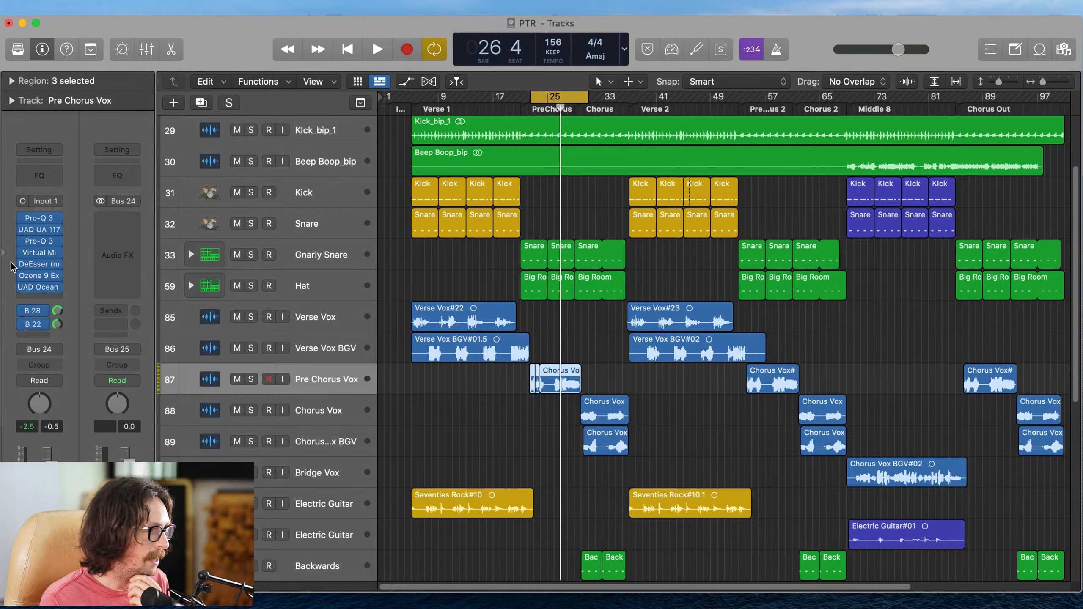
left_click(42, 219)
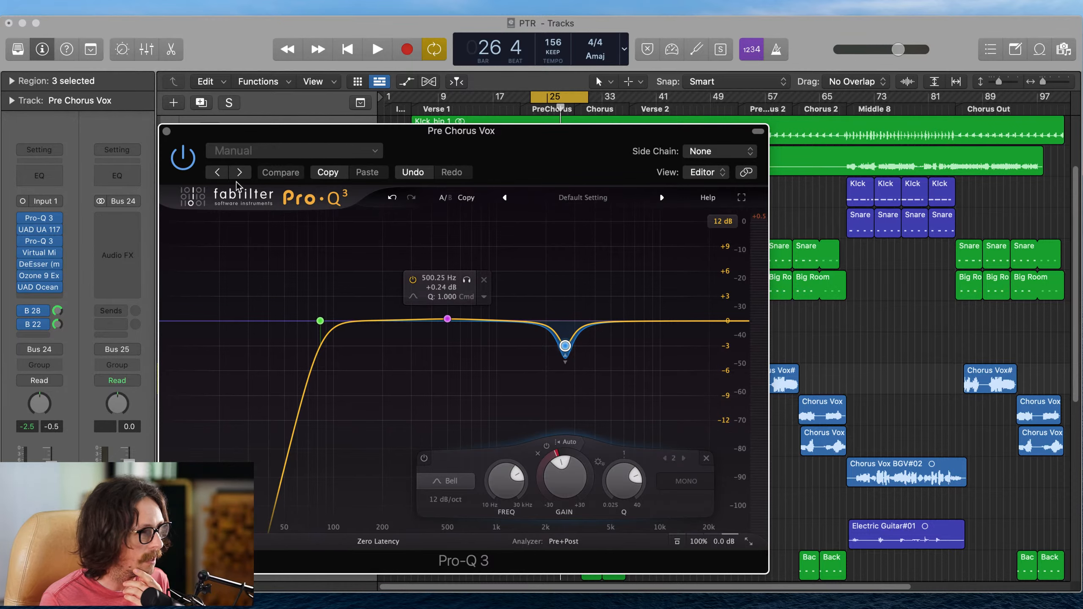
left_click(166, 131)
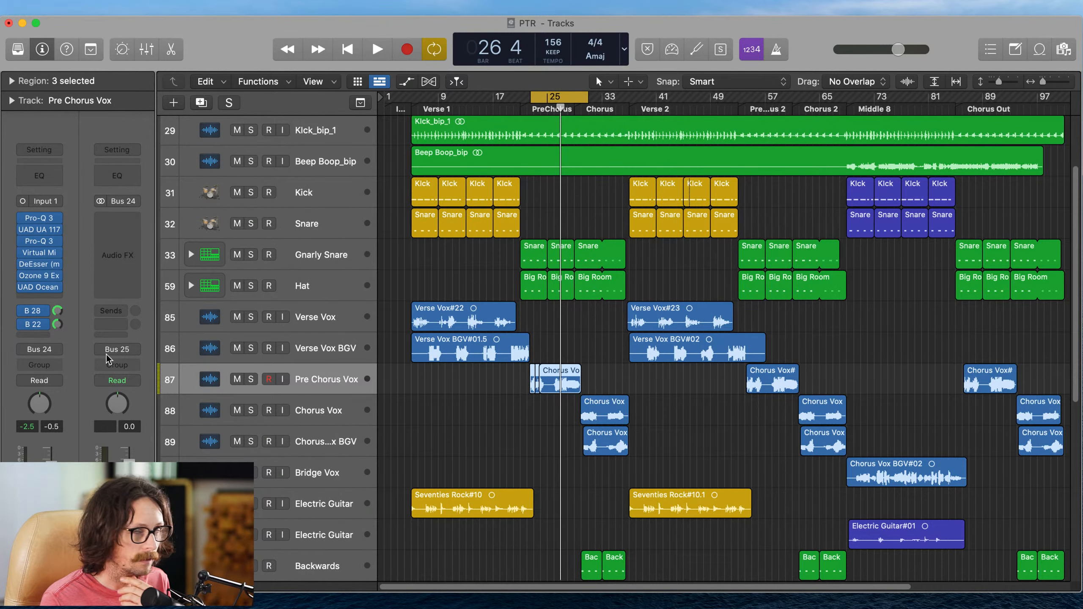
- In the UA 1176LN Rev E on Pre Chorus Vox, fine-tune the attack and raise the output slightly while auditioning the pre-chorus
left_click(38, 229)
left_click_drag(559, 231, 615, 206)
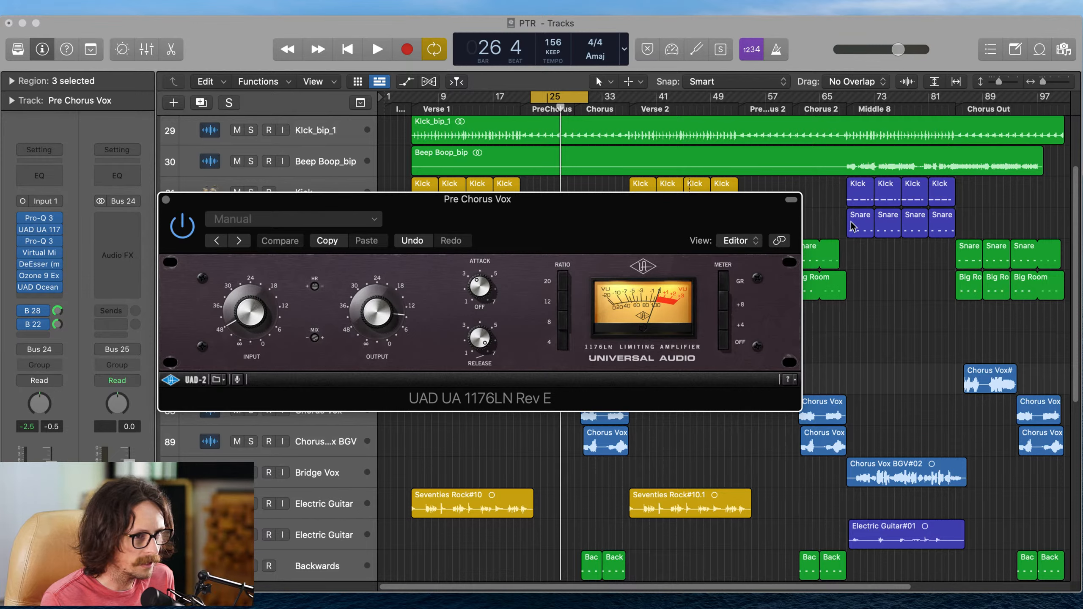
key("super+Tab")
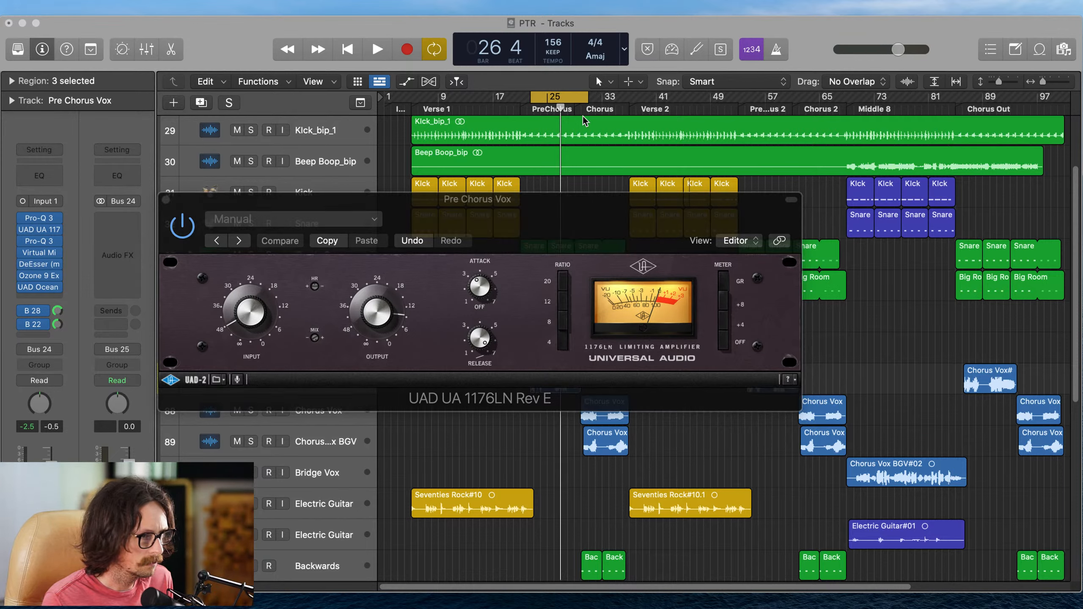
left_click(651, 34)
key("space")
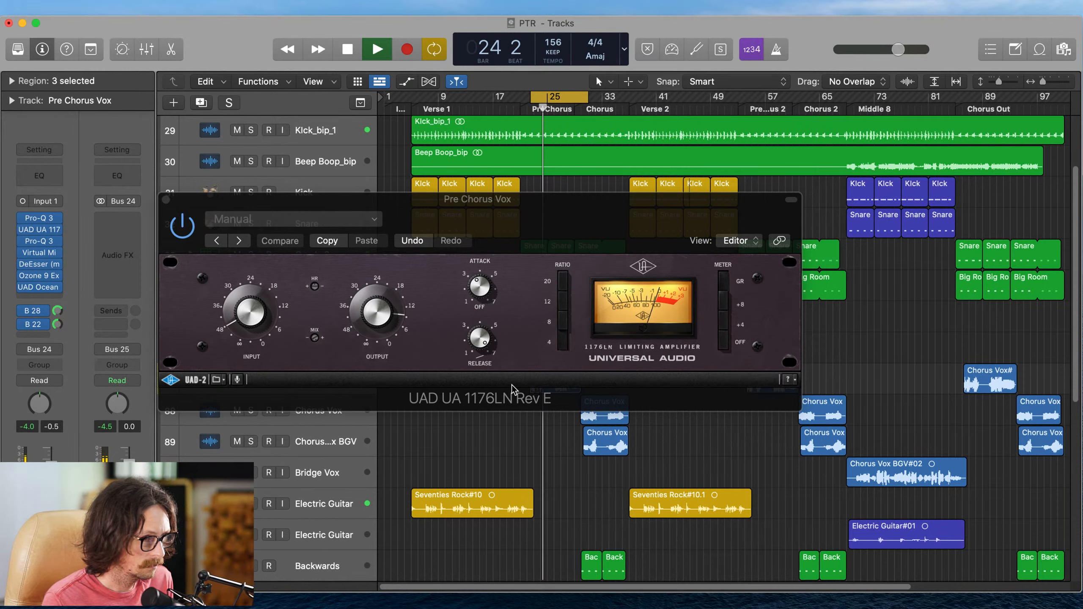
key("space")
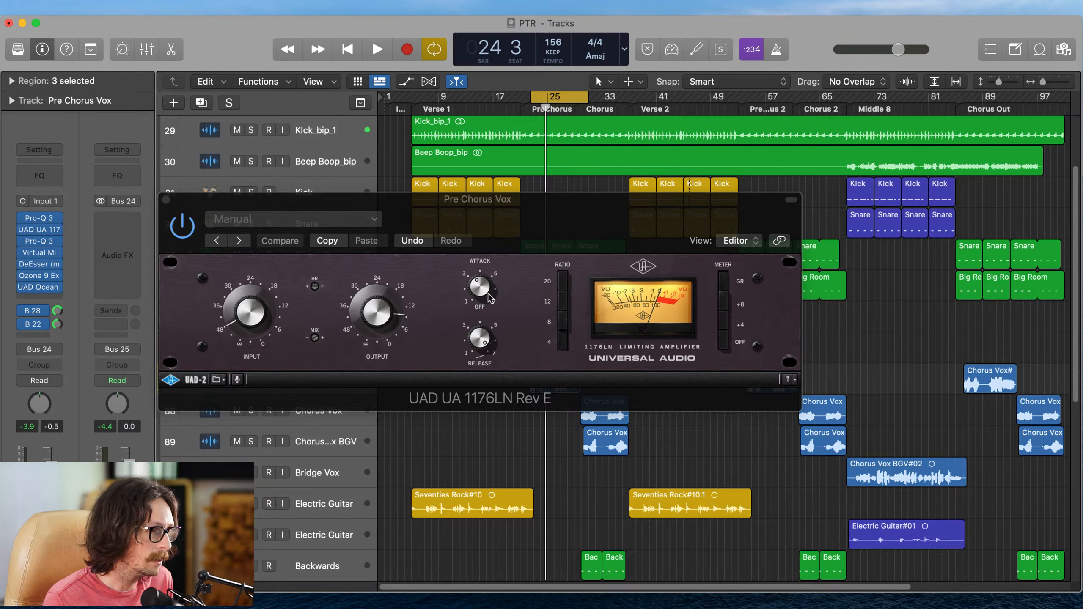
left_click_drag(486, 292, 486, 290)
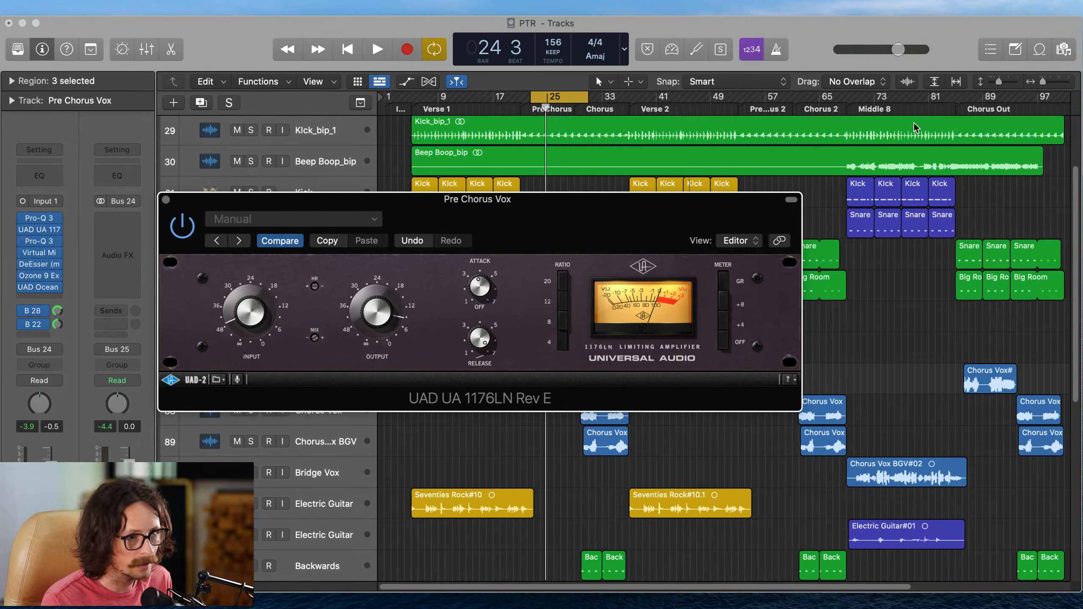
left_click(796, 30)
key("space")
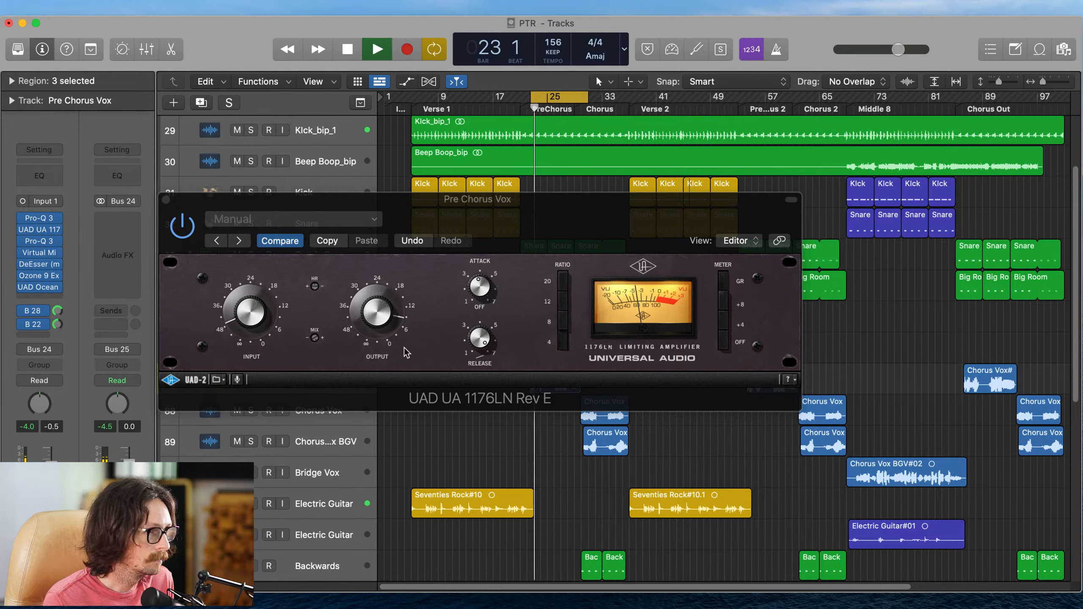
left_click(377, 318)
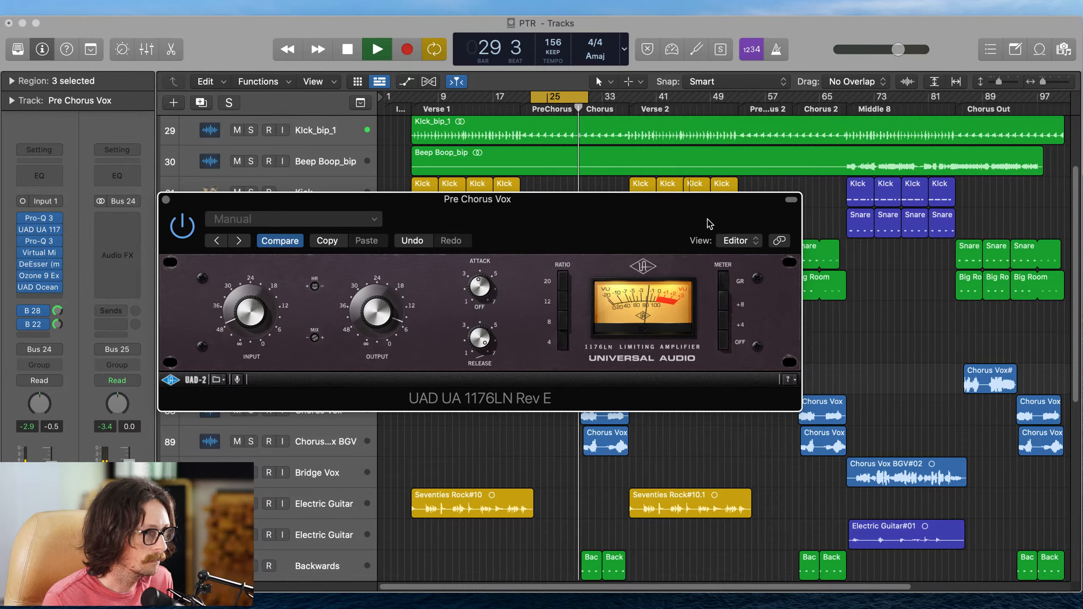
key("space")
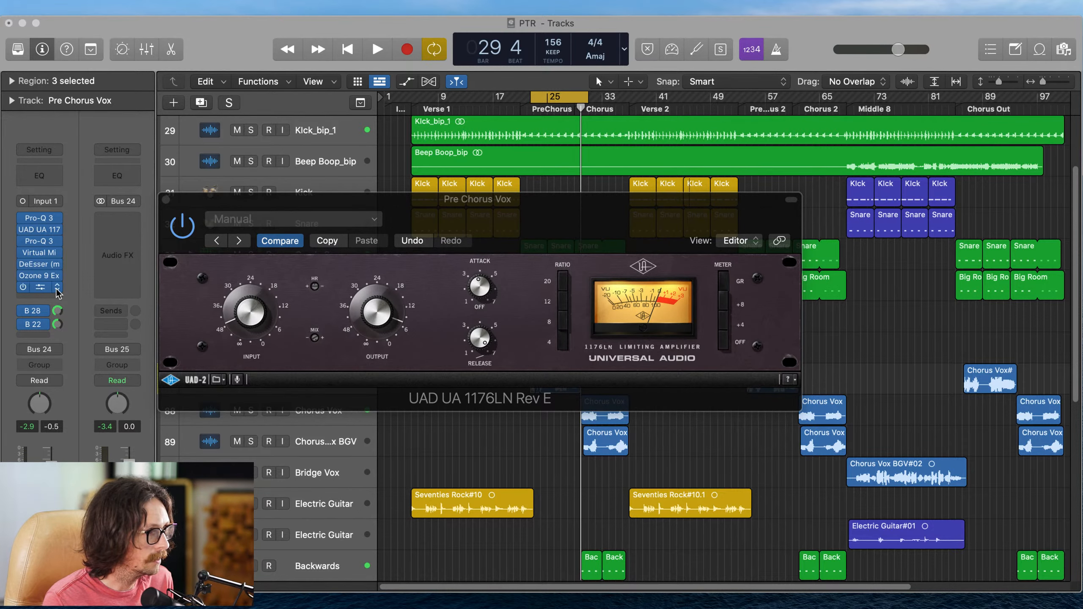
- In the second Pro-Q 3 on Pre Chorus Vox, lower the low cut to just above 100 Hz and close the plug-ins
left_click(39, 243)
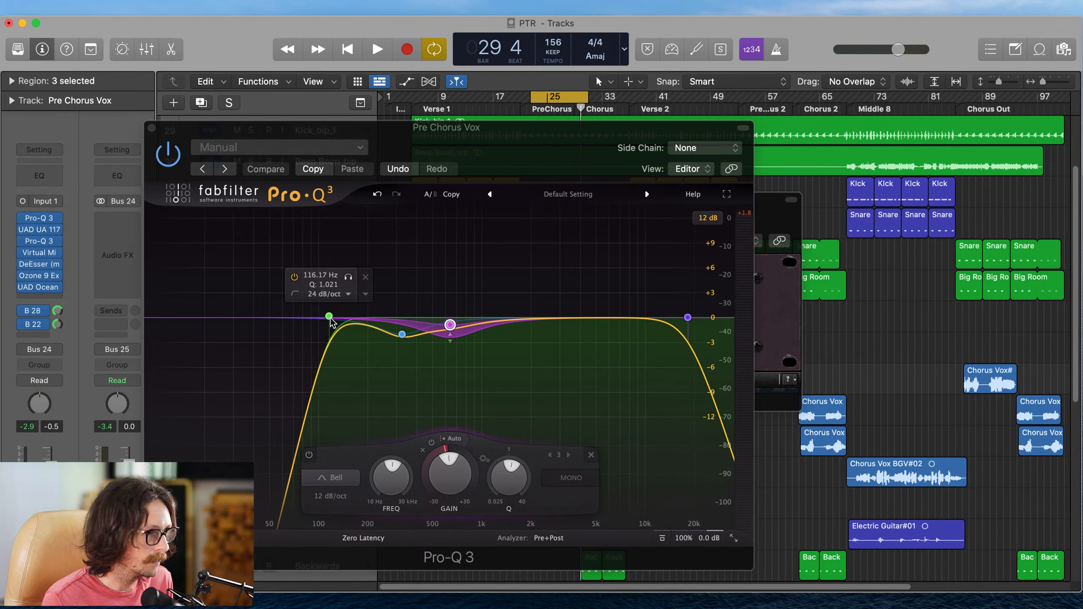
left_click_drag(331, 322, 321, 323)
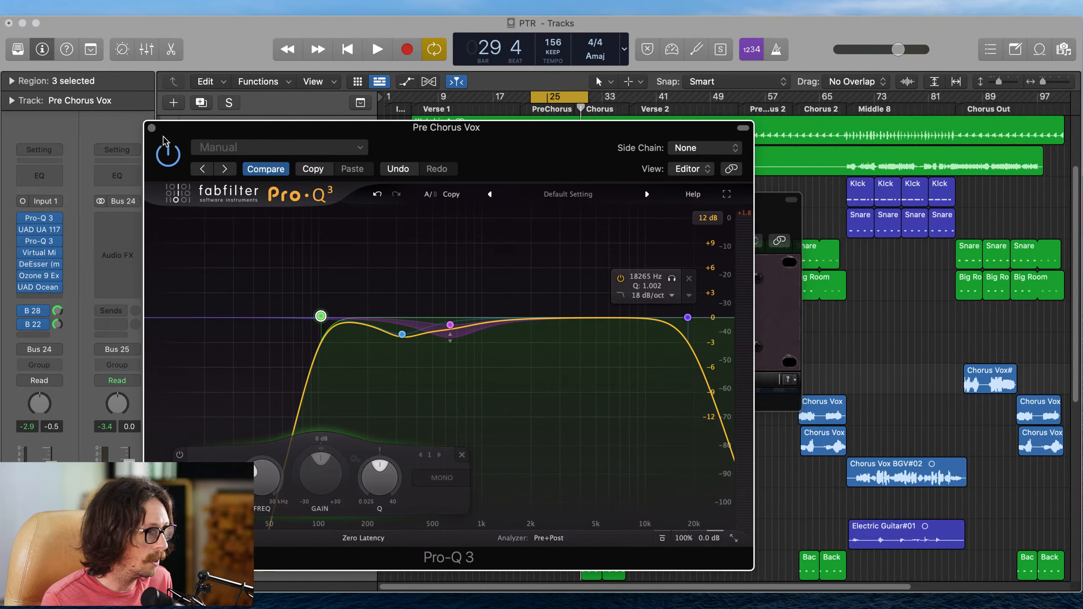
left_click(151, 128)
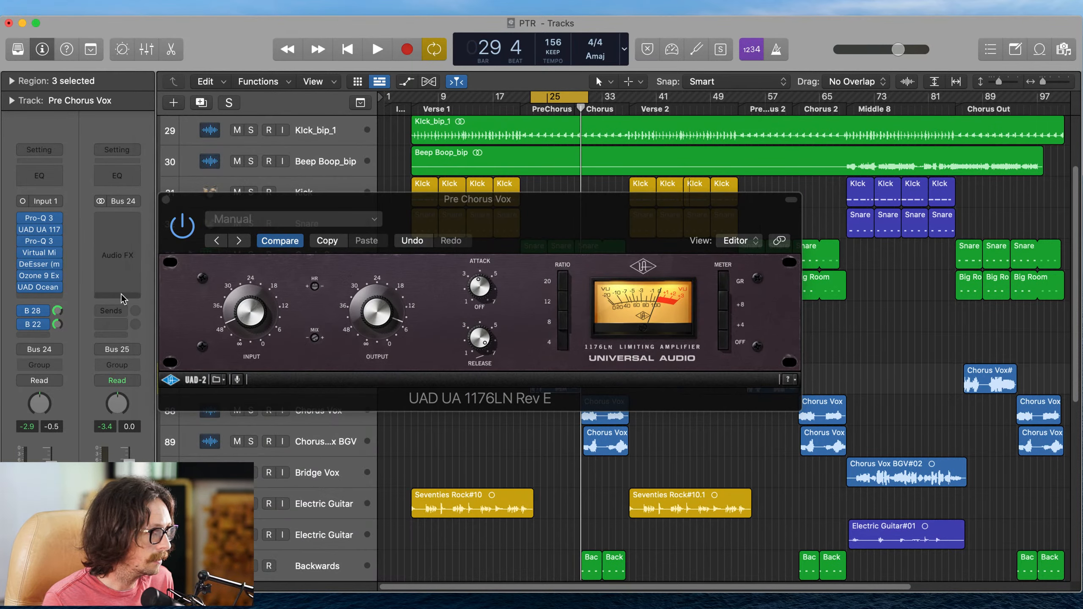
left_click(166, 200)
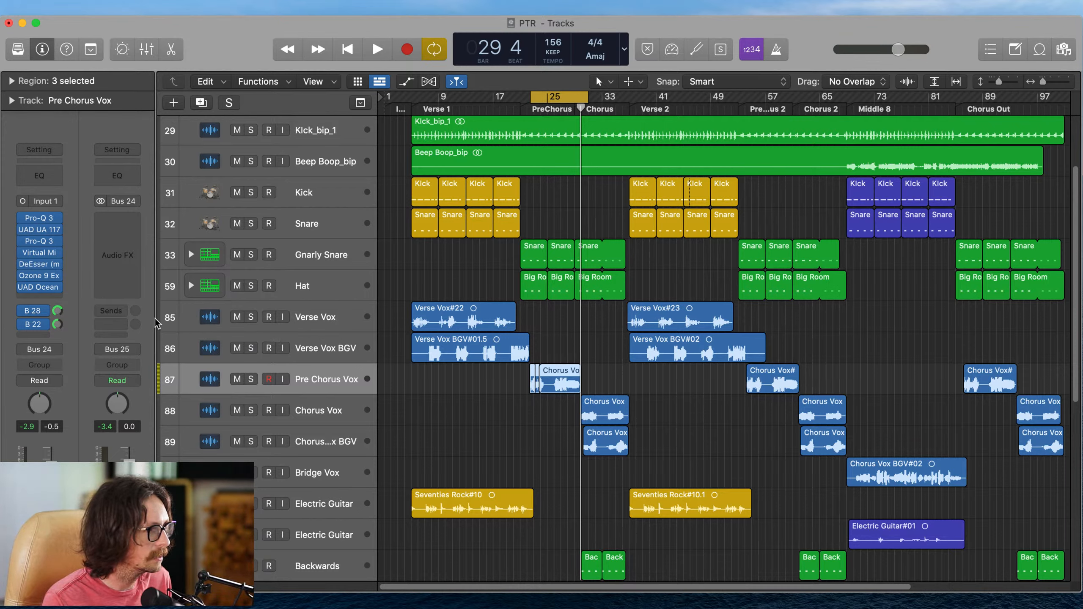
- Check the DeEsser, open Virtual Mix Rack on Pre Chorus Vox, and try compressor attack settings, including 5.20, during playback
left_click(42, 265)
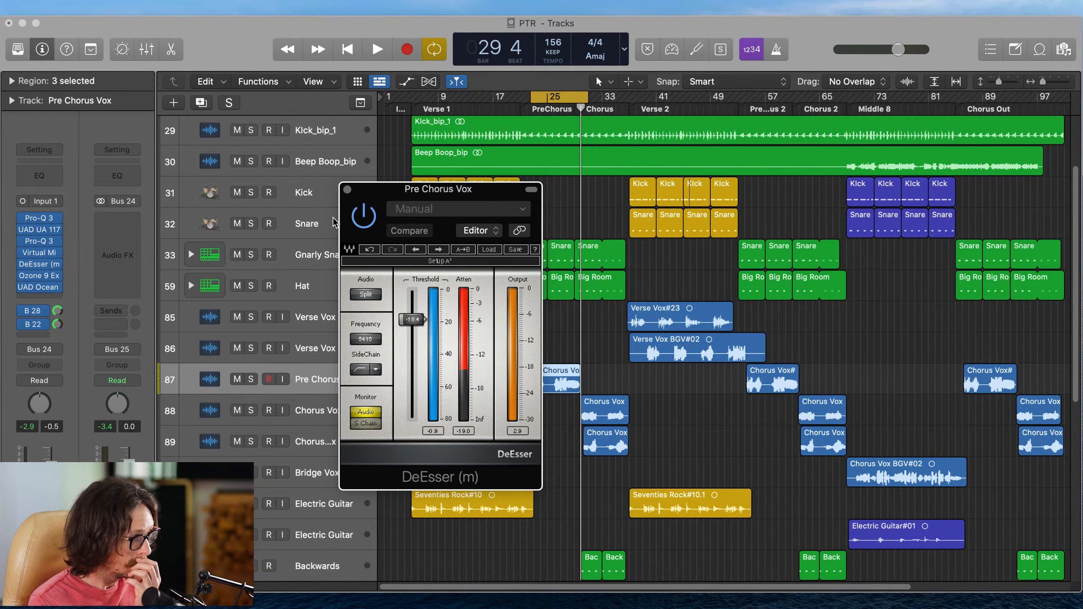
left_click(50, 255)
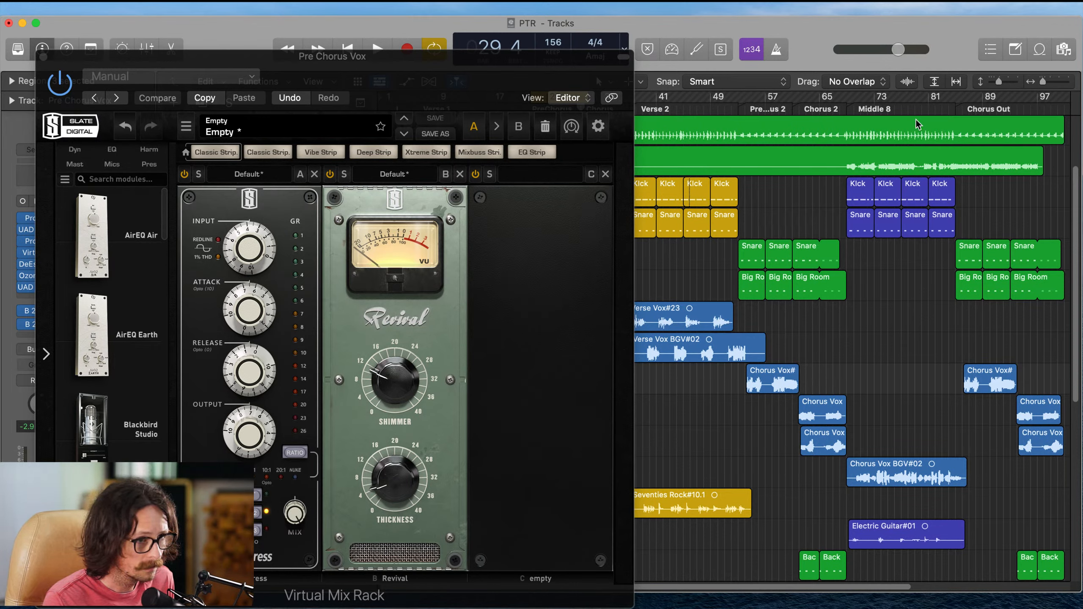
key("space")
left_click_drag(245, 294, 238, 328)
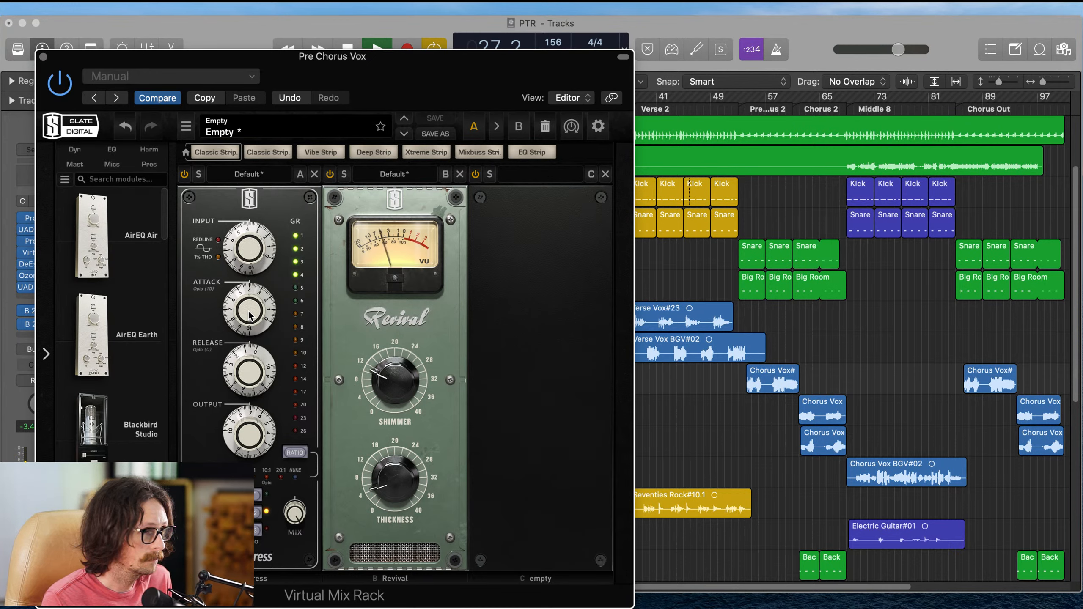
mouse_move(249, 315)
left_mouse_down()
mouse_move(259, 280)
mouse_move(255, 295)
left_mouse_up()
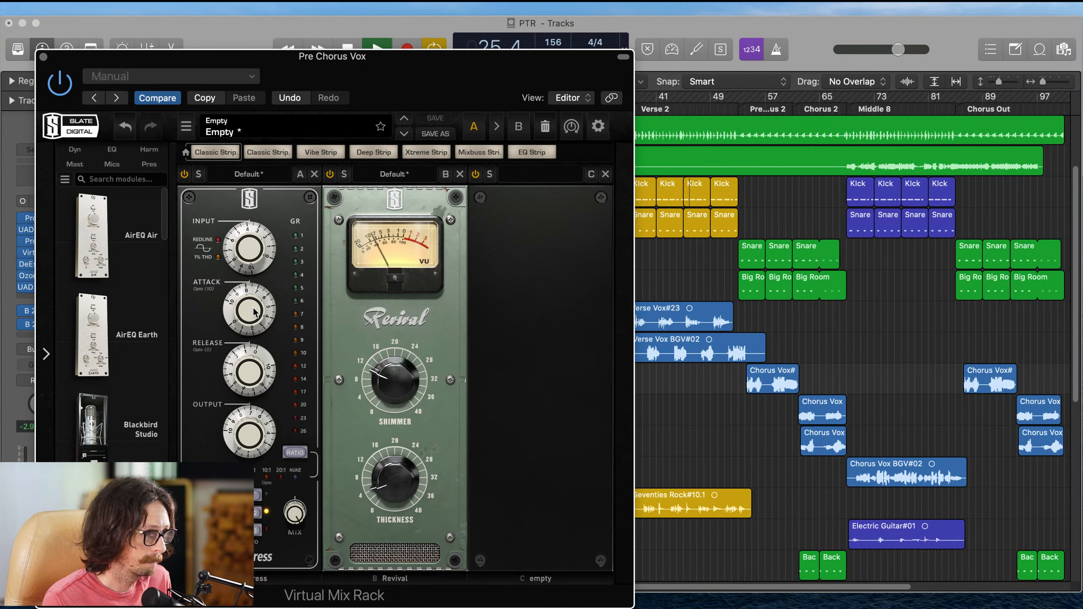
mouse_move(254, 310)
left_mouse_down()
mouse_move(234, 356)
mouse_move(249, 300)
left_mouse_up()
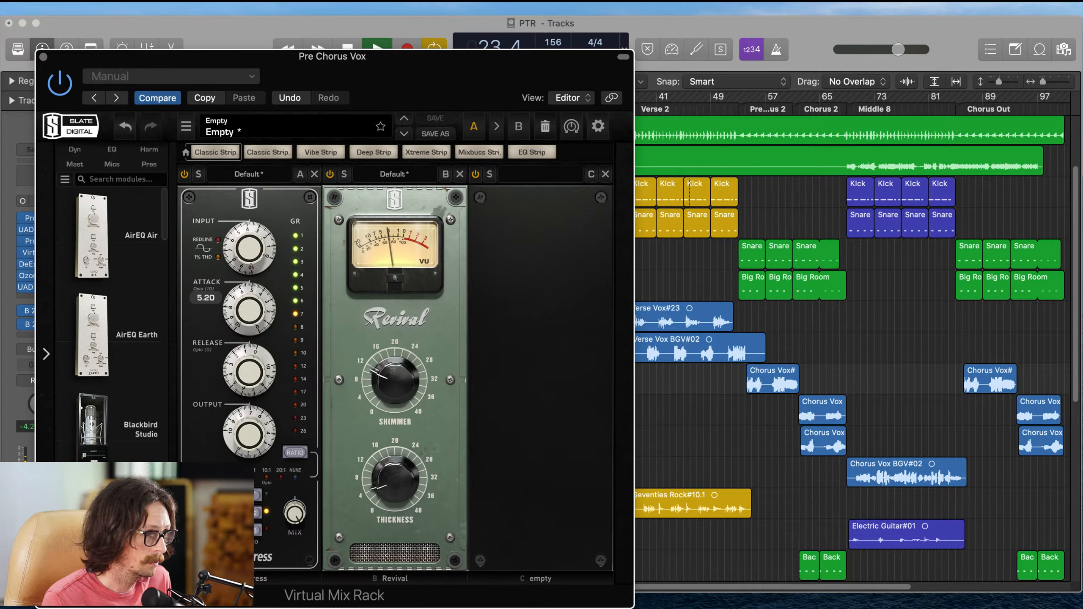
key("space")
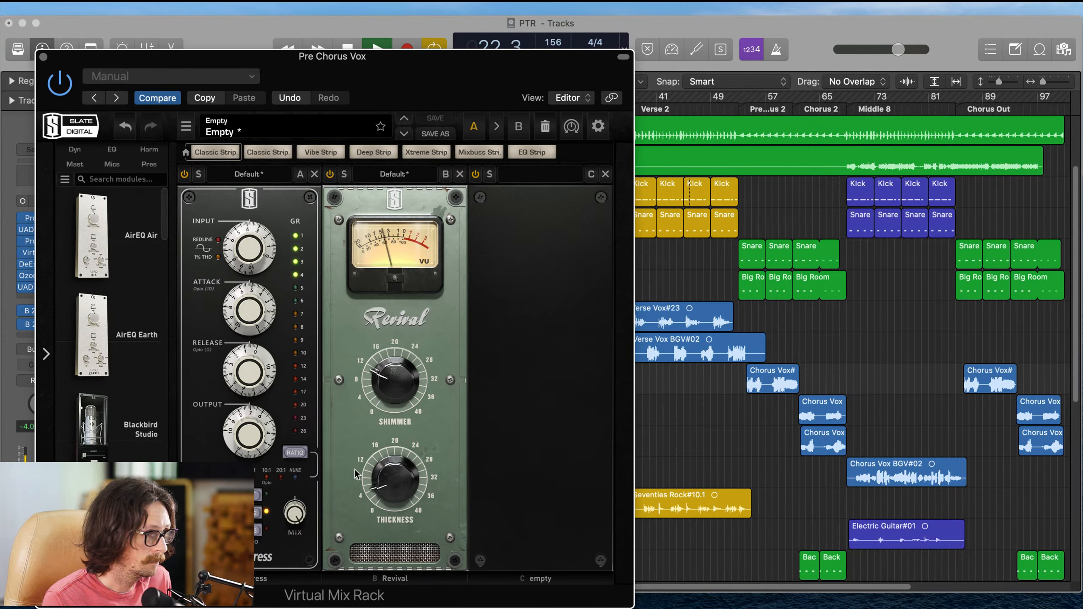
- Sweep Revival's Thickness up and back down, and readjust the compressor module's attack while the pre-chorus loops
left_click_drag(387, 488, 398, 424)
left_click_drag(399, 473, 373, 521)
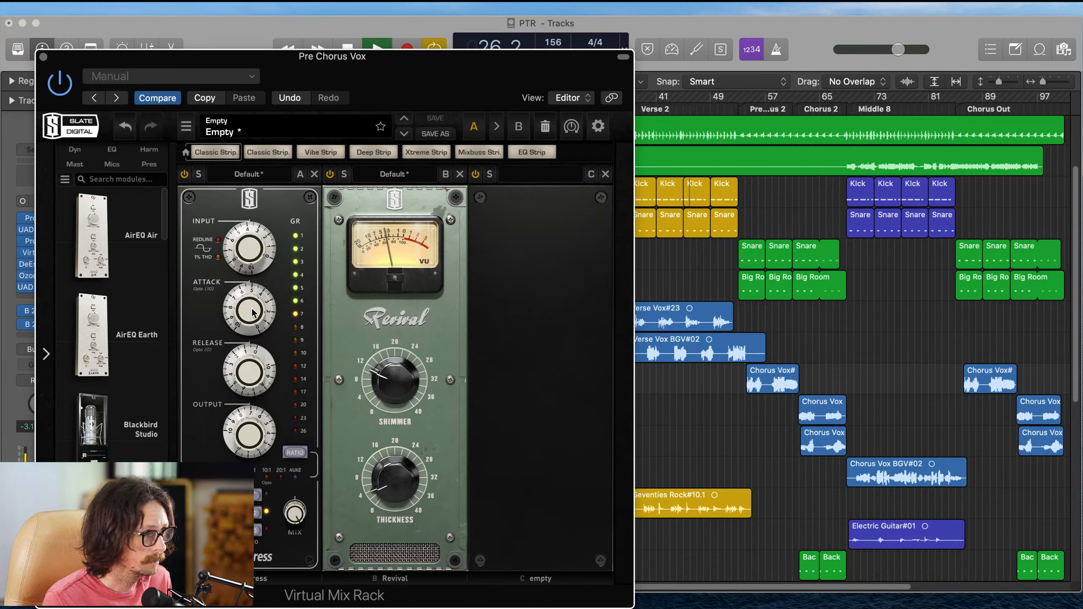
left_click_drag(252, 311, 265, 256)
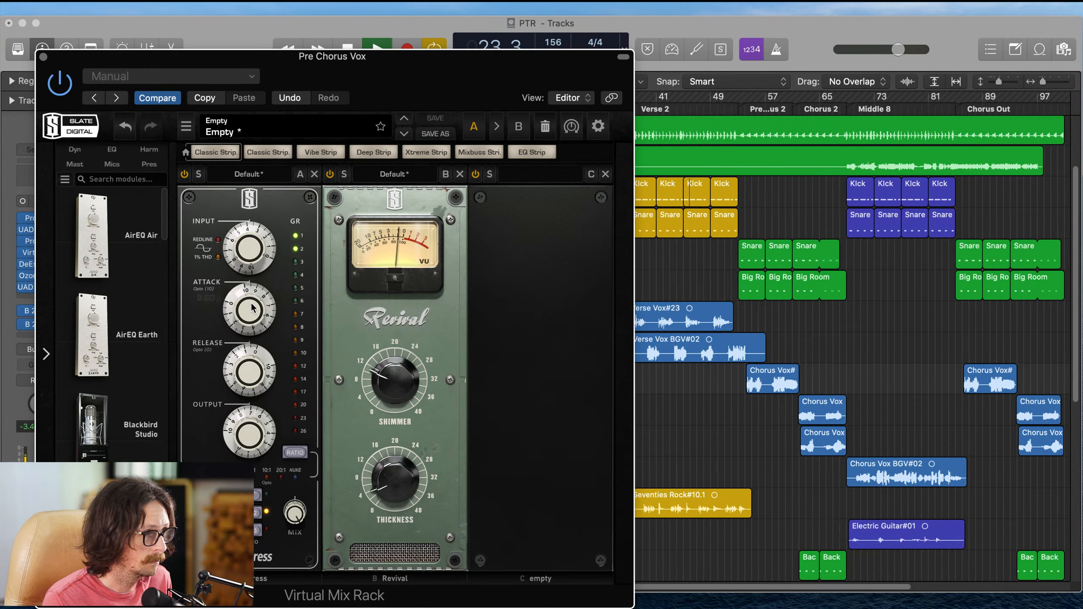
left_click_drag(251, 307, 259, 312)
key("space")
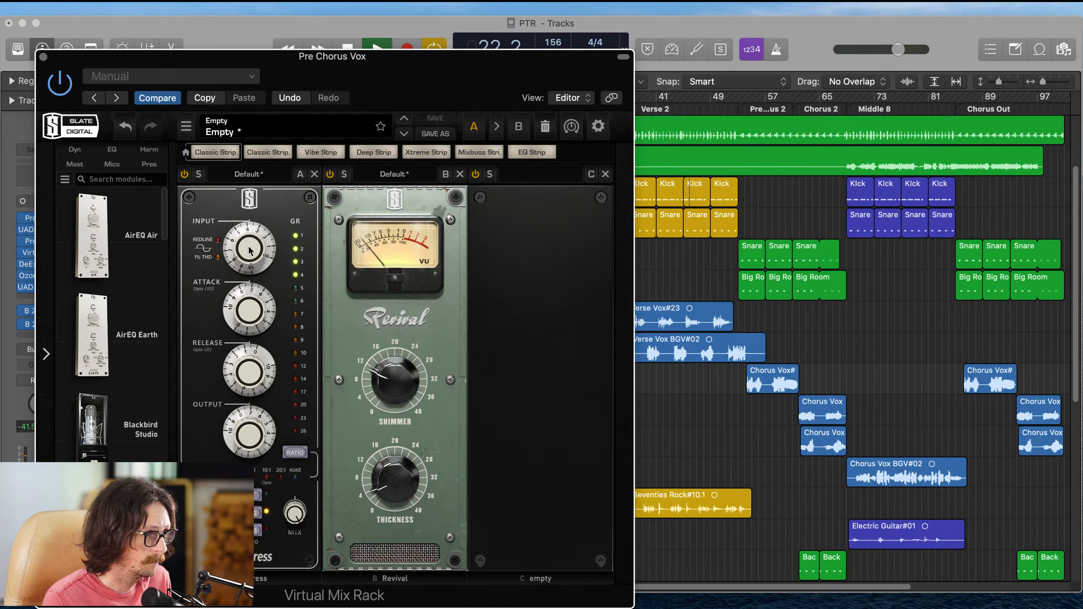
- Set the compressor module's input to 4.70, trim its output, and adjust Revival's Shimmer slightly
left_click_drag(249, 251, 255, 242)
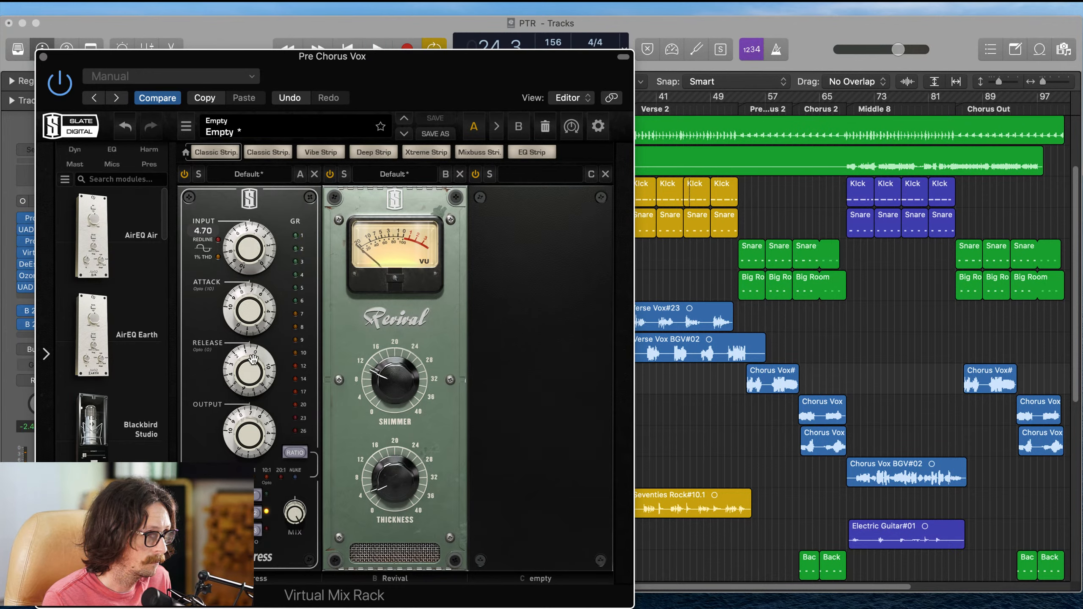
left_click_drag(242, 430, 240, 435)
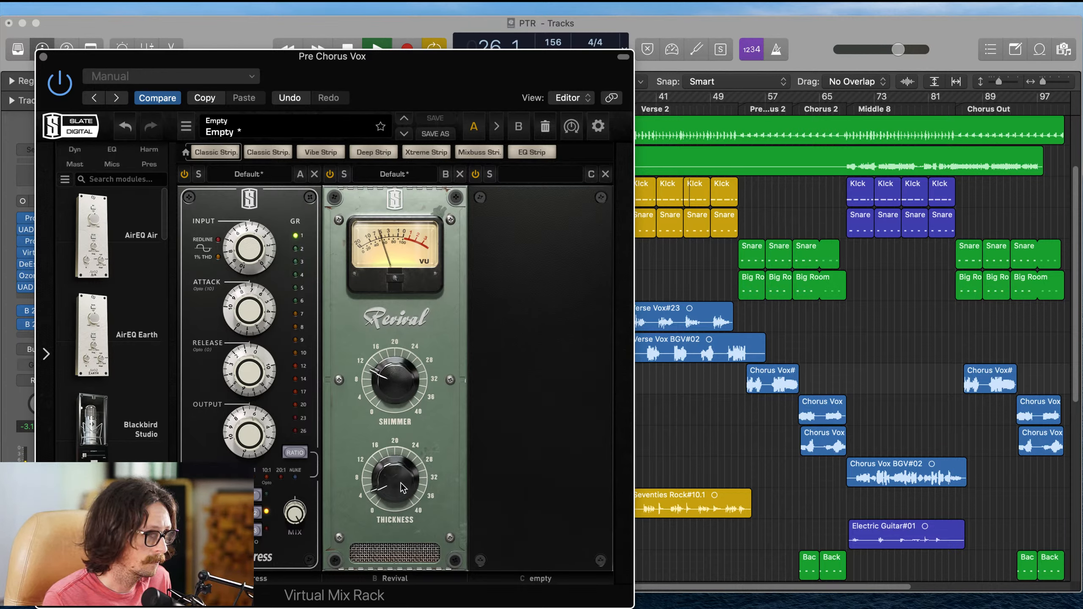
left_click_drag(407, 370, 400, 384)
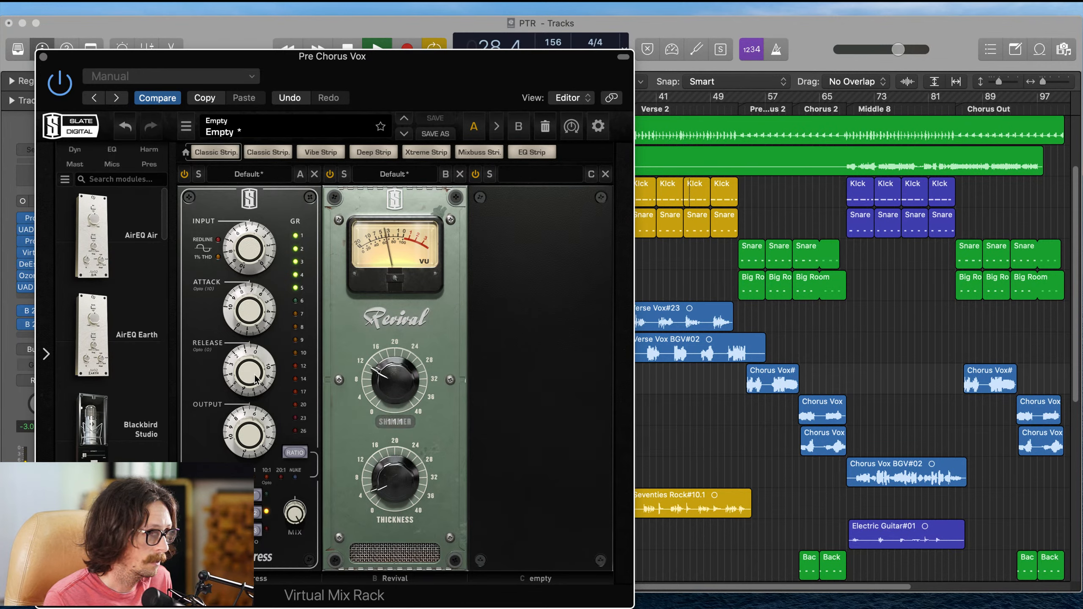
- Trim the compressor module's output and adjust its mix in Virtual Mix Rack during pre-chorus playback
left_click_drag(244, 435, 247, 428)
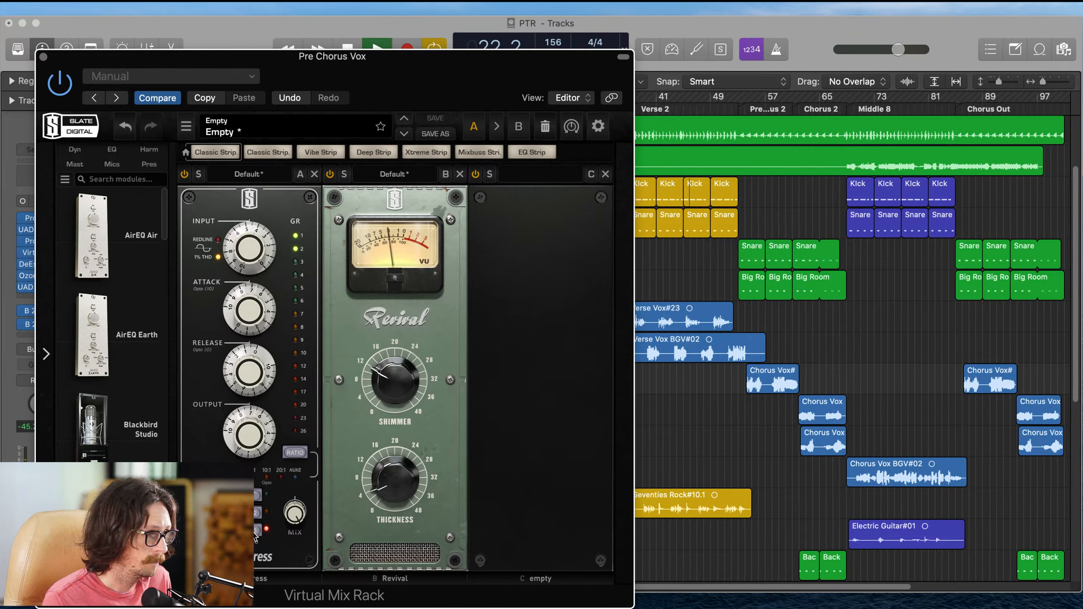
left_click_drag(298, 514, 287, 572)
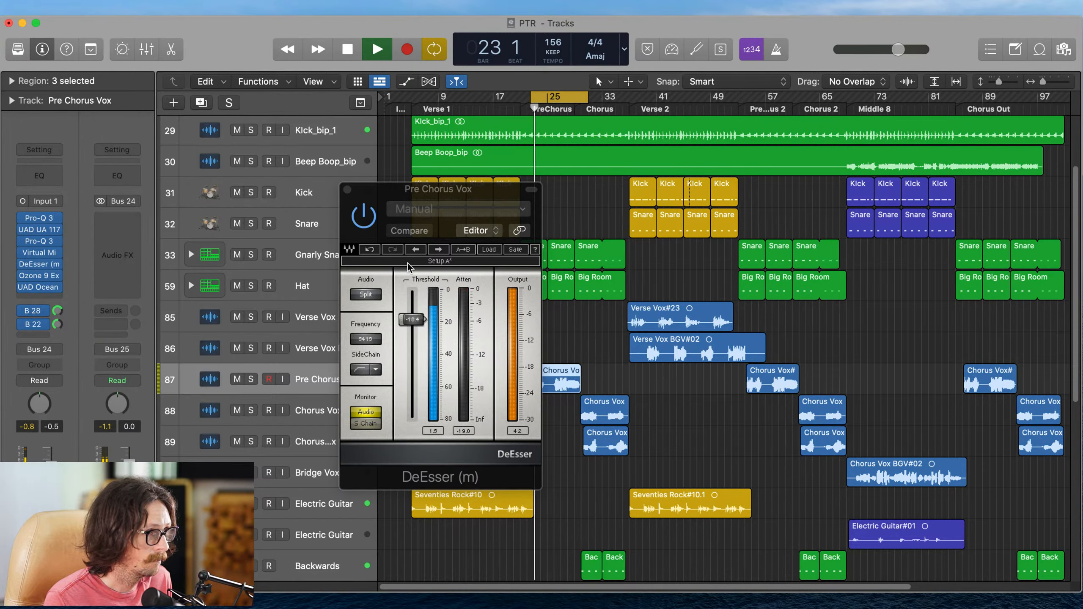
- Compare the Pre Chorus Vox DeEsser on and off, raise its threshold to about -16, readjust its frequency, and close it
left_click(364, 217)
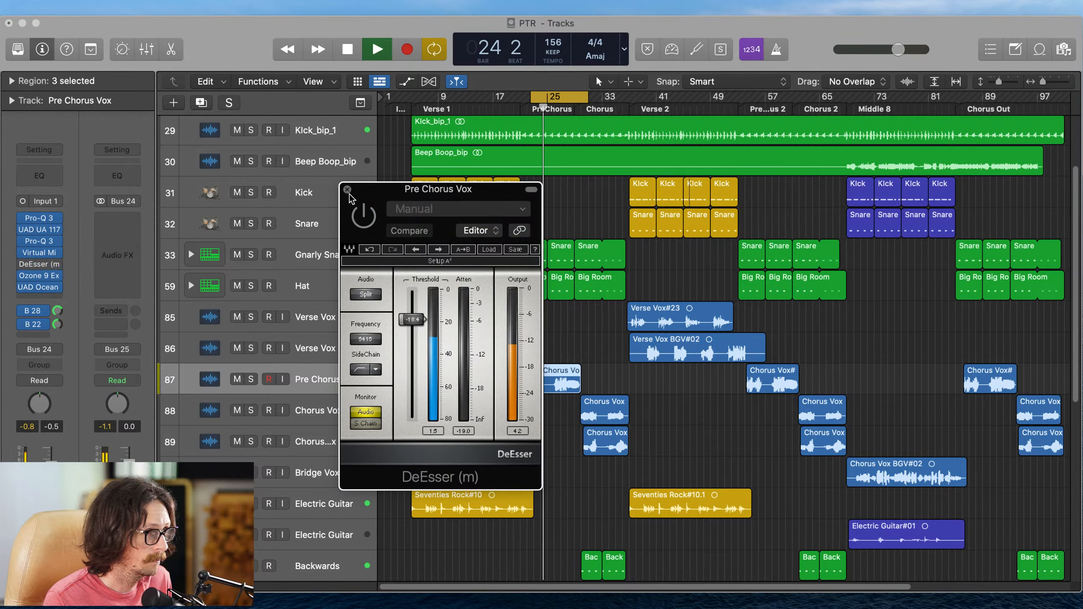
left_click(364, 218)
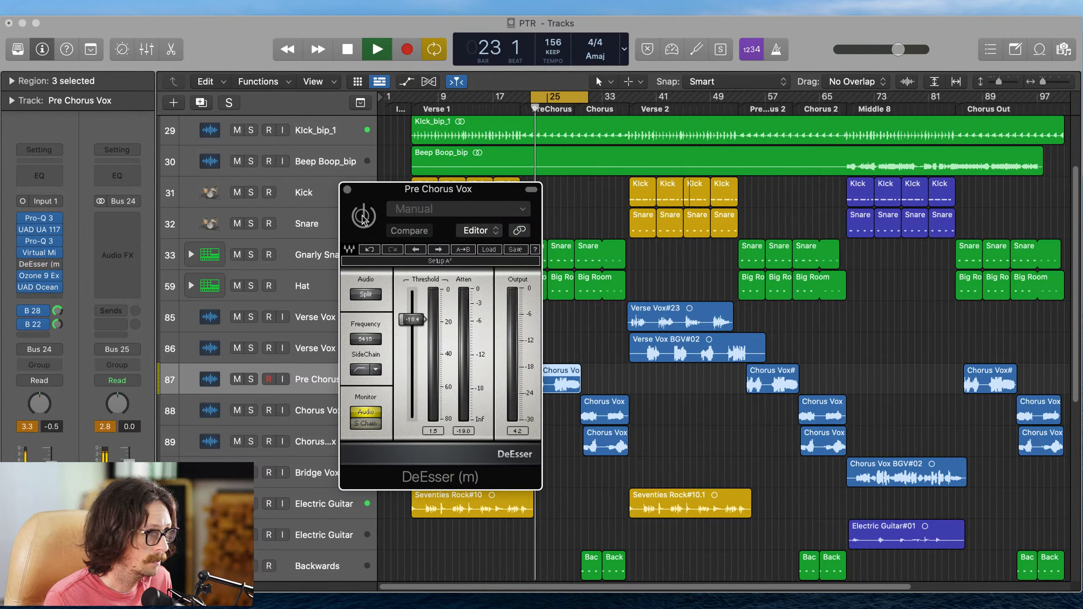
key("space")
left_click_drag(411, 319, 410, 316)
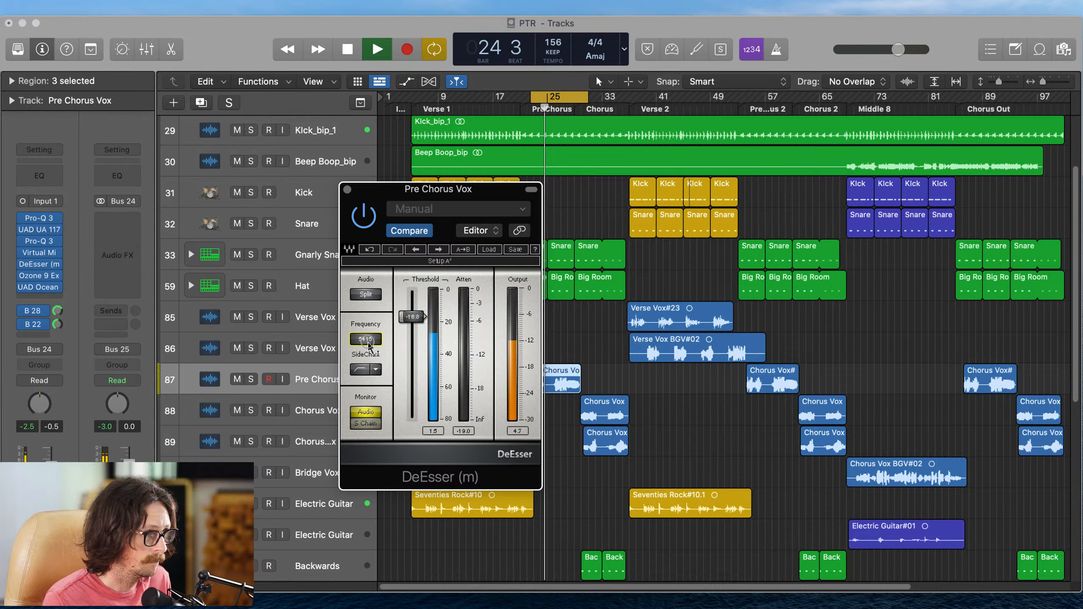
key("space")
key("space")
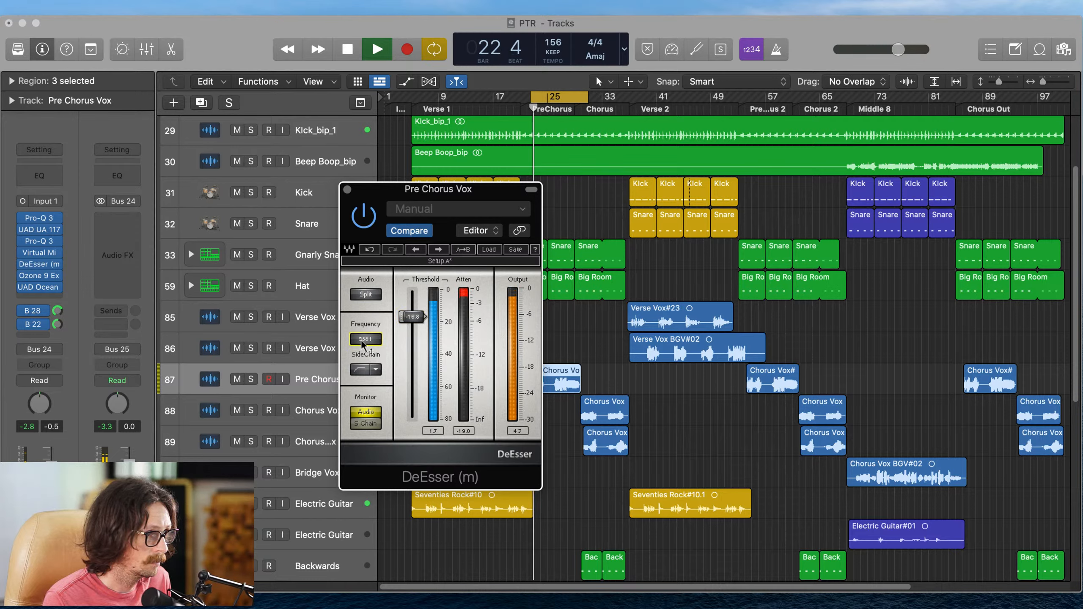
left_click_drag(365, 344, 365, 339)
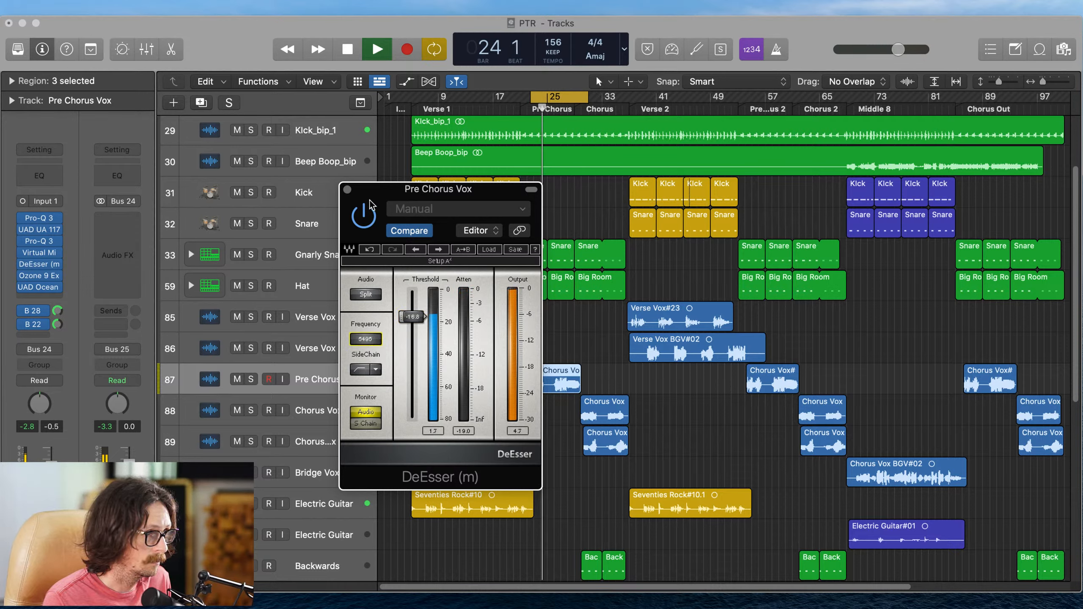
left_click(347, 190)
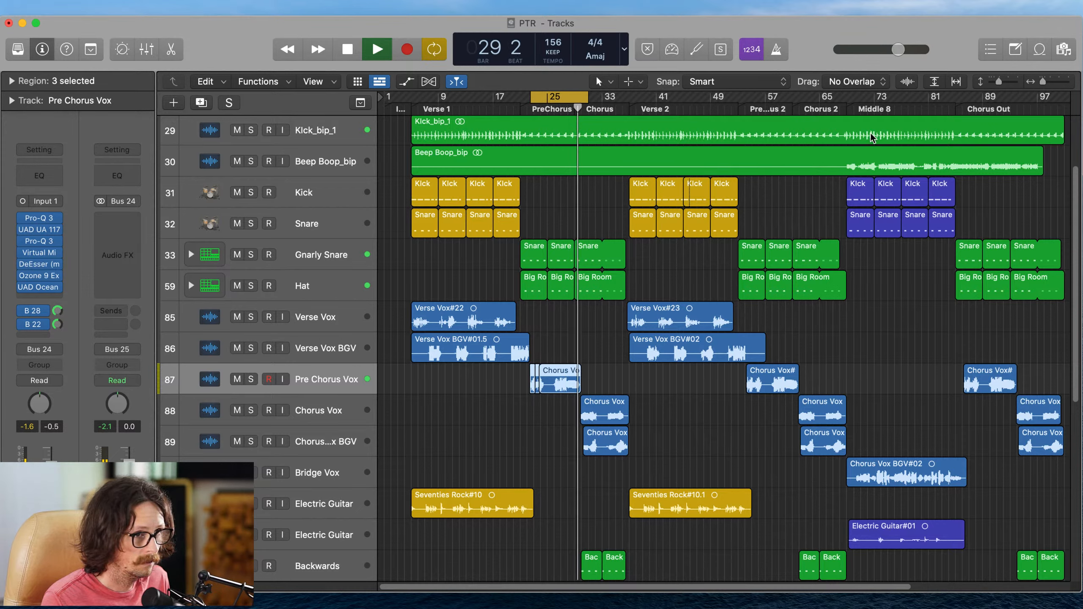
- Stop playback and insert ValhallaVintageVerb after UAD Ocean Way on Pre Chorus Vox, repositioning its window
key("space")
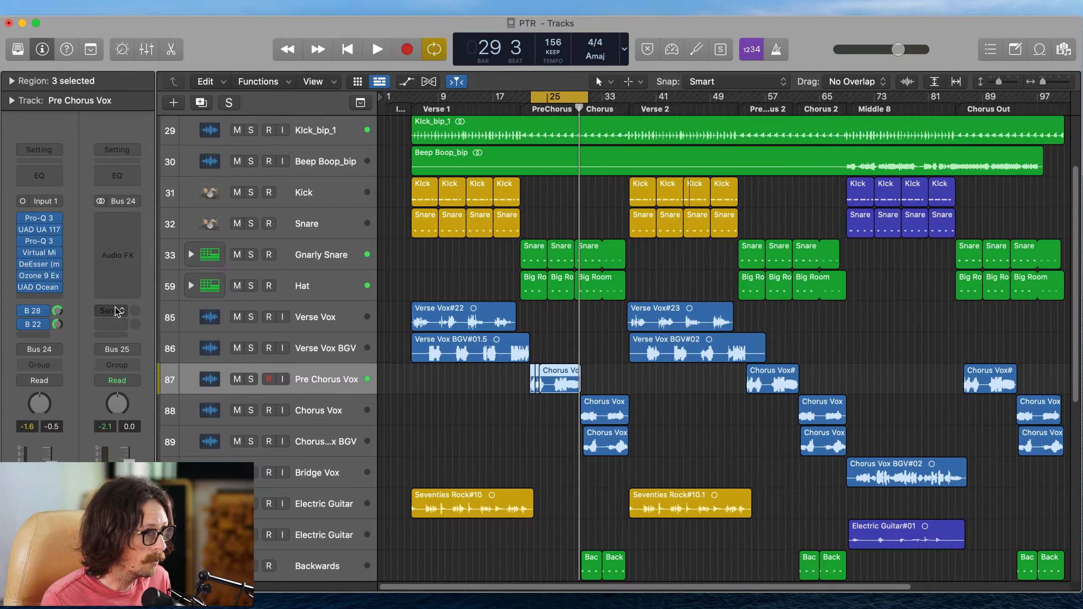
left_click(42, 295)
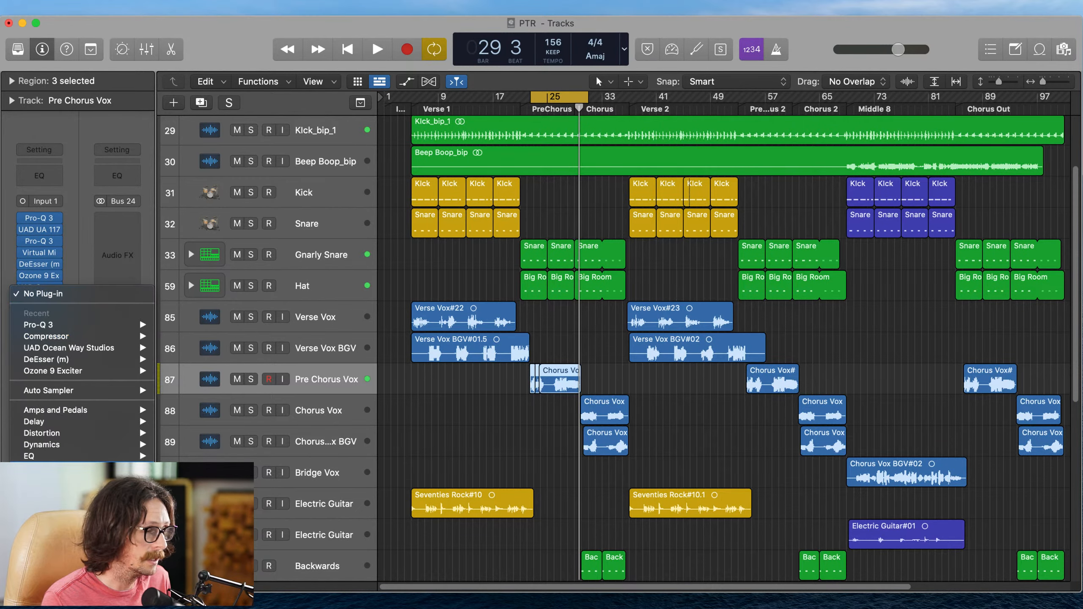
mouse_move(47, 579)
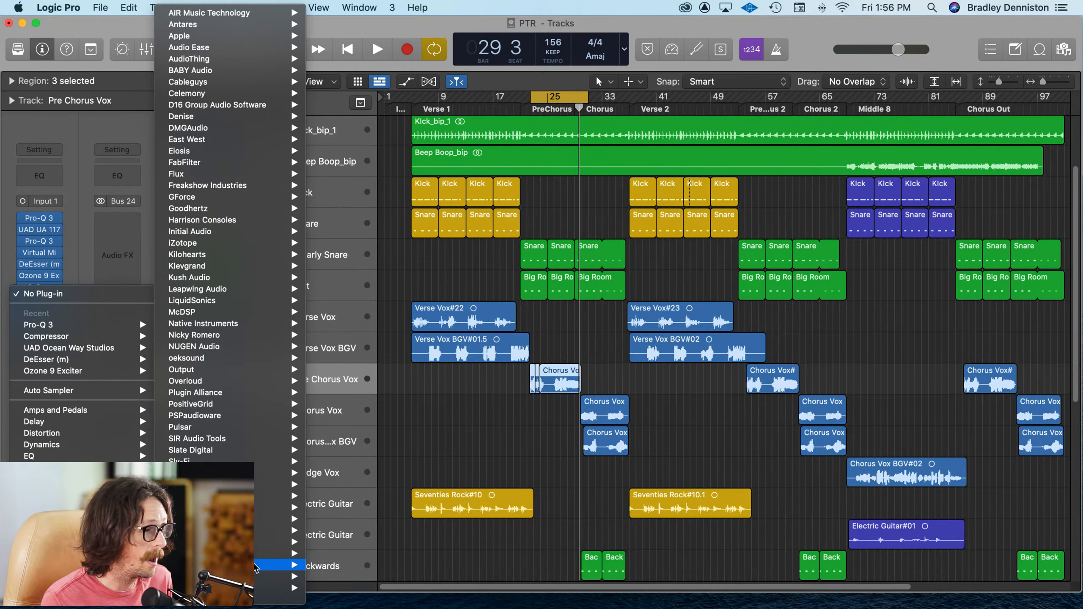
mouse_move(279, 575)
mouse_move(396, 543)
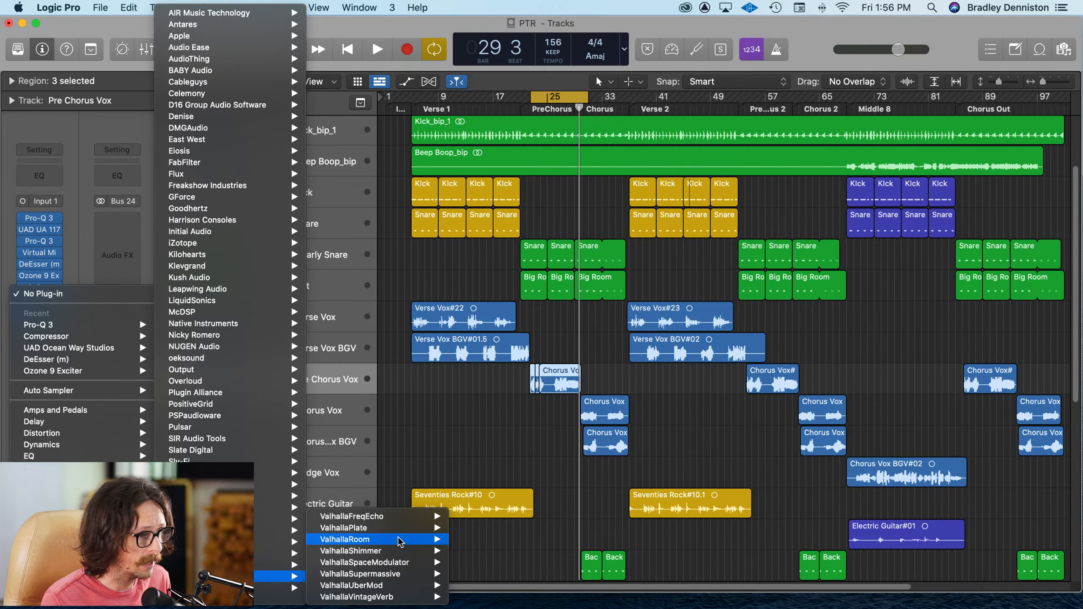
left_click(402, 597)
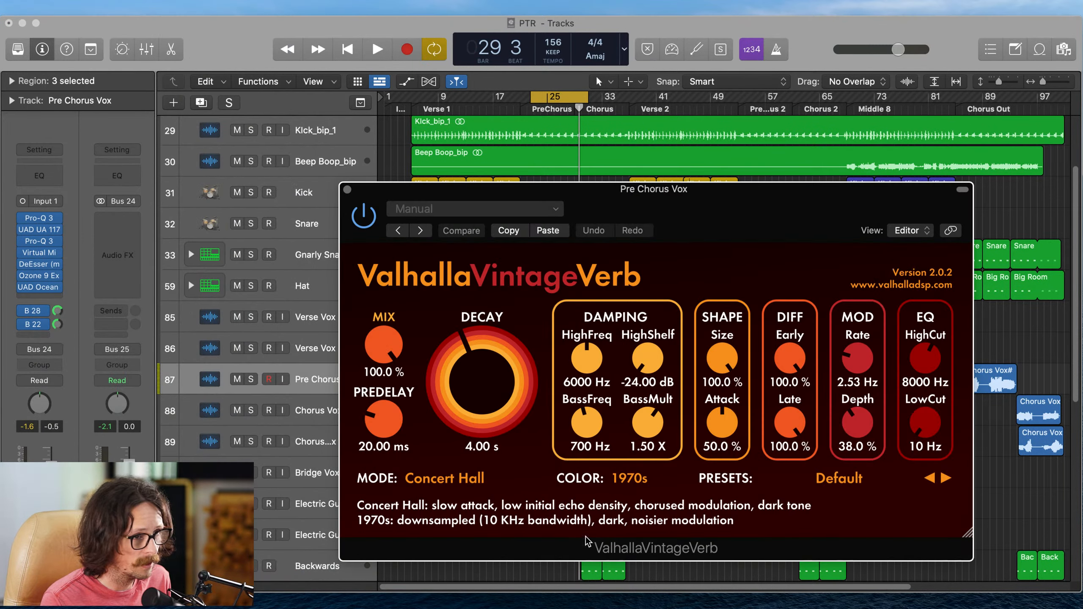
left_click_drag(637, 205, 374, 148)
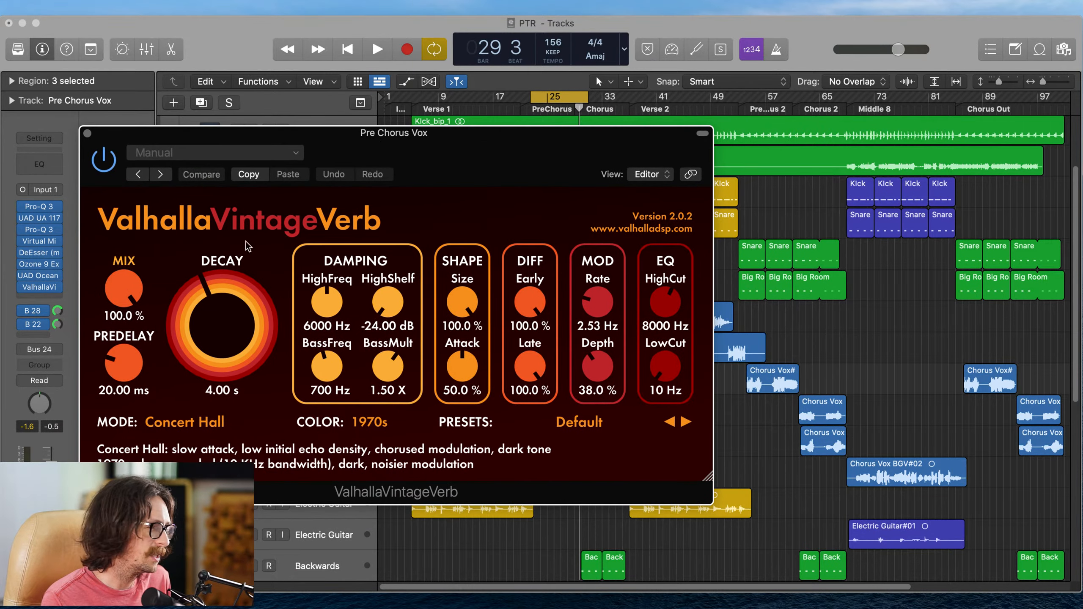
- Set ValhallaVintageVerb to Chamber mode with a 15.6 % mix and a 2.29 s decay
left_click_drag(123, 291, 110, 347)
left_click(209, 424)
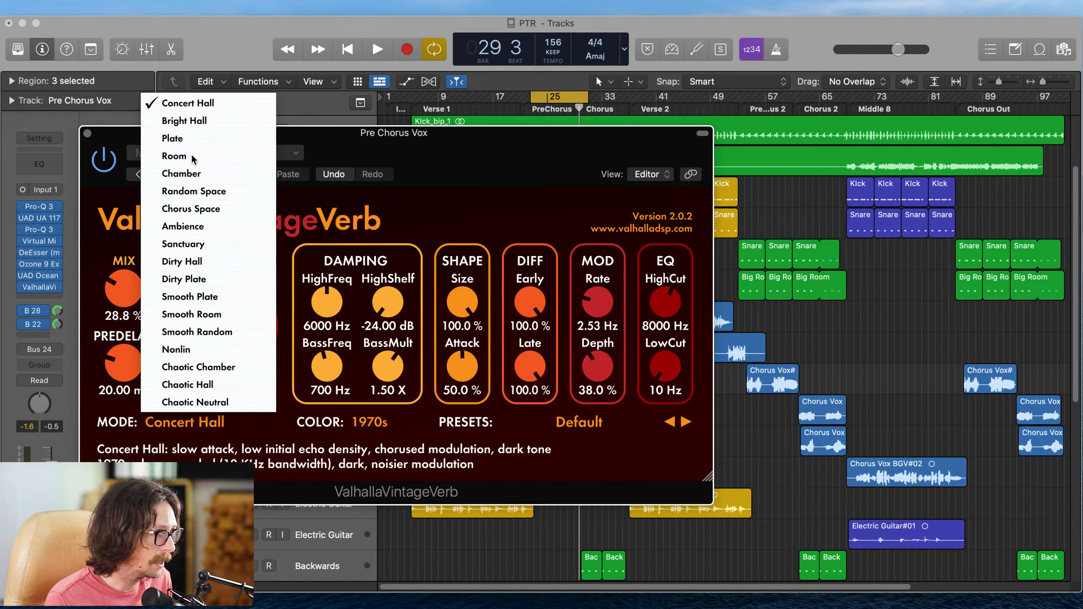
left_click(195, 173)
left_click_drag(123, 293, 122, 321)
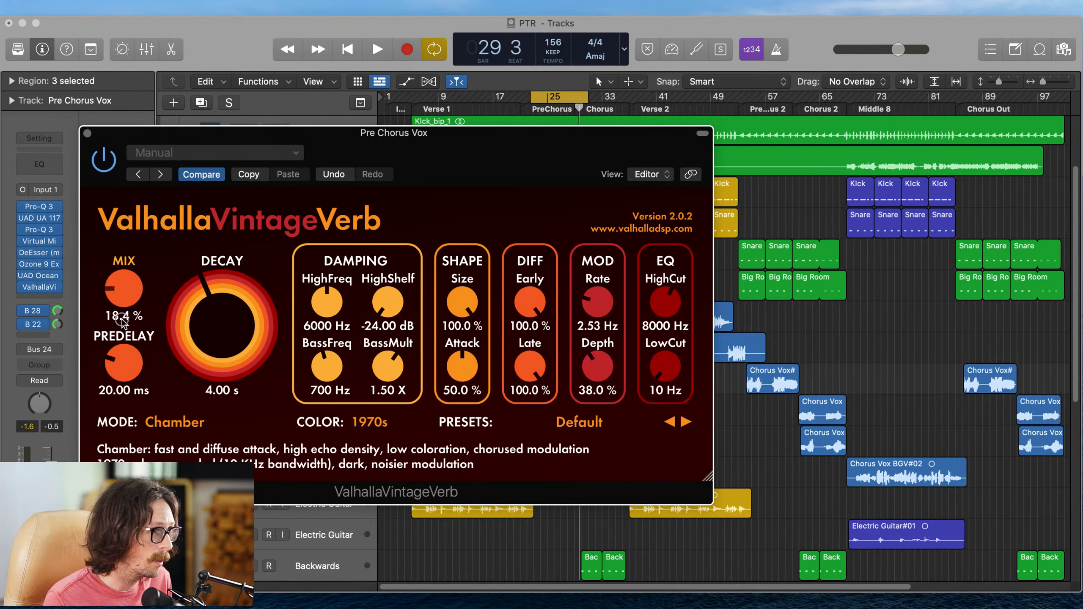
left_click_drag(234, 264, 240, 354)
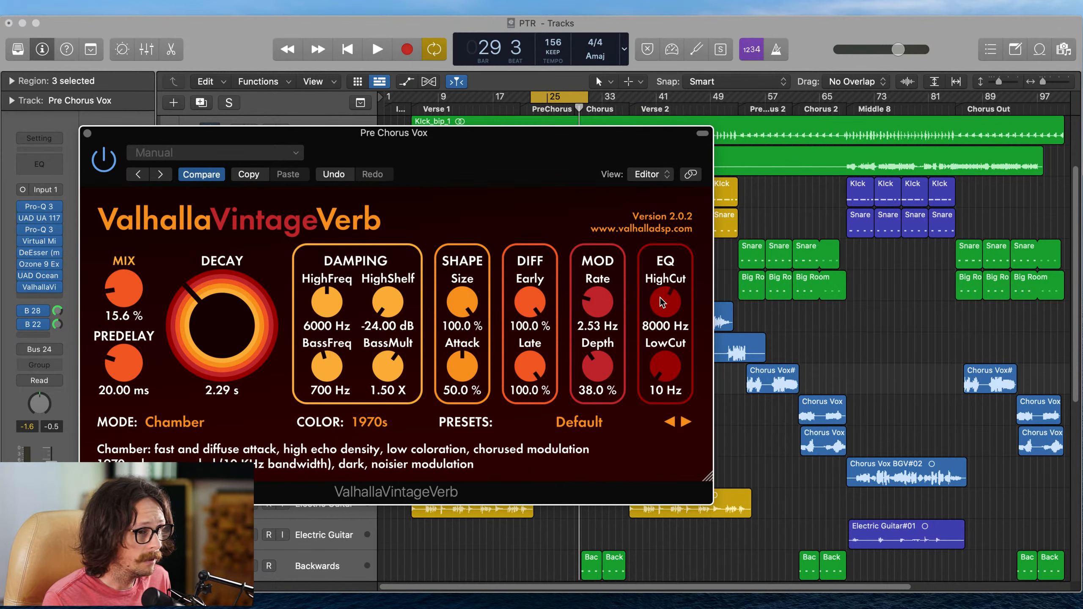
- Set the reverb's HighCut to 6310 Hz, LowCut to 220 Hz, BassMult to 1.07 X, predelay to 38.11 ms and color to NOW
mouse_move(660, 302)
left_mouse_down()
mouse_move(662, 318)
mouse_move(669, 302)
left_mouse_up()
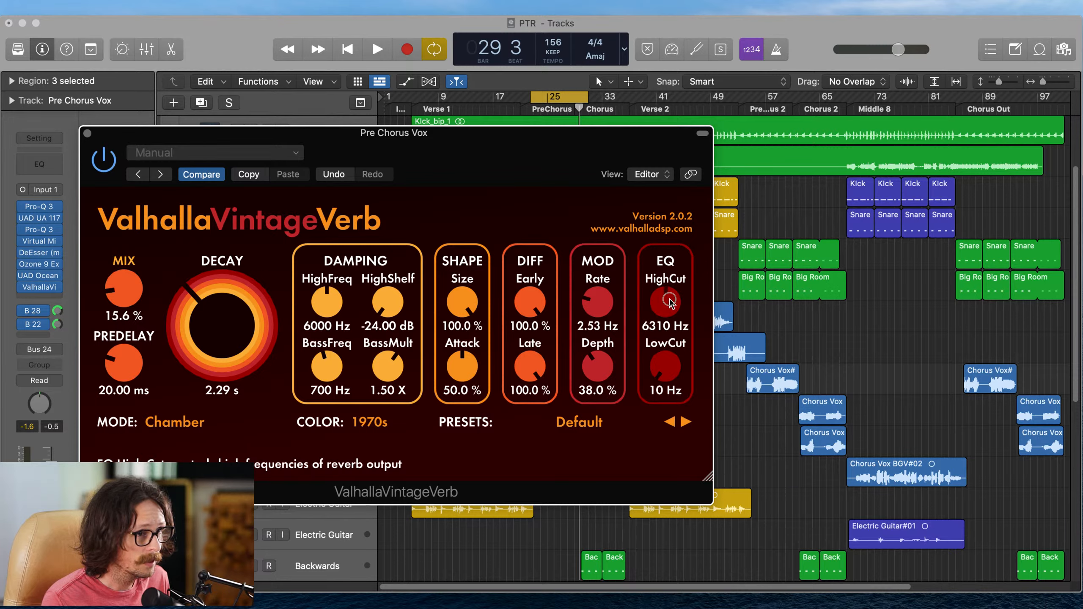
left_click_drag(666, 368, 666, 351)
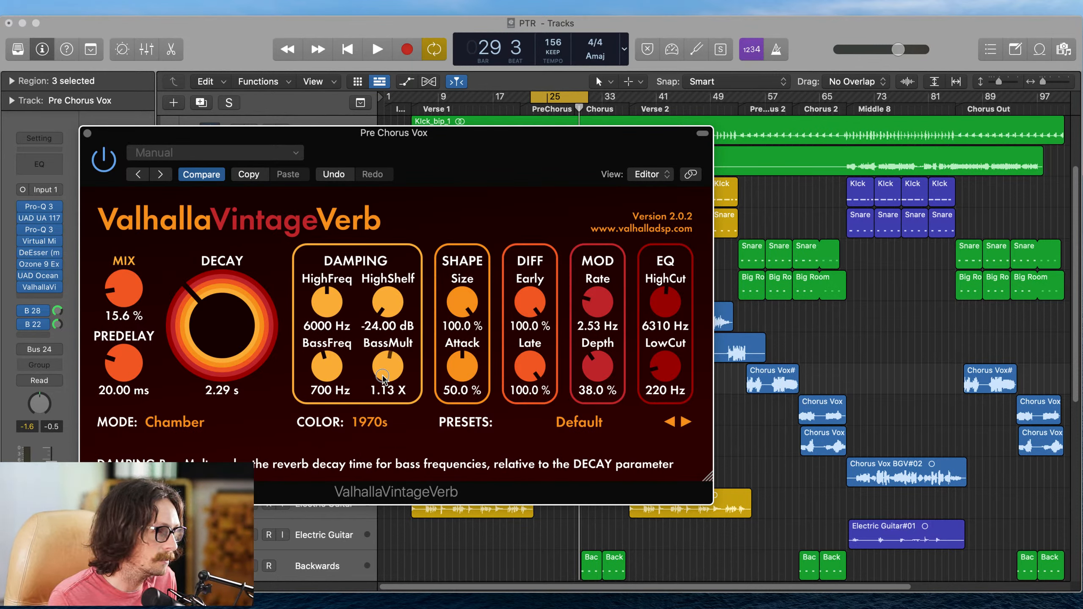
left_click(370, 422)
left_click(370, 469)
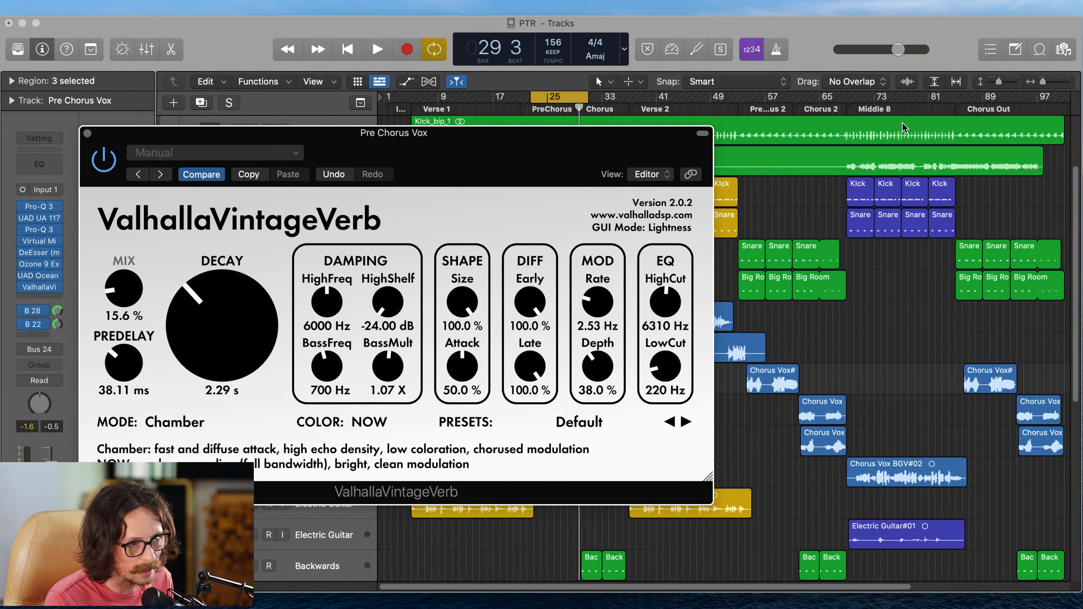
- Play the pre-chorus loop and try a 38.0 % reverb mix with a 30.07 ms predelay
left_click(917, 123)
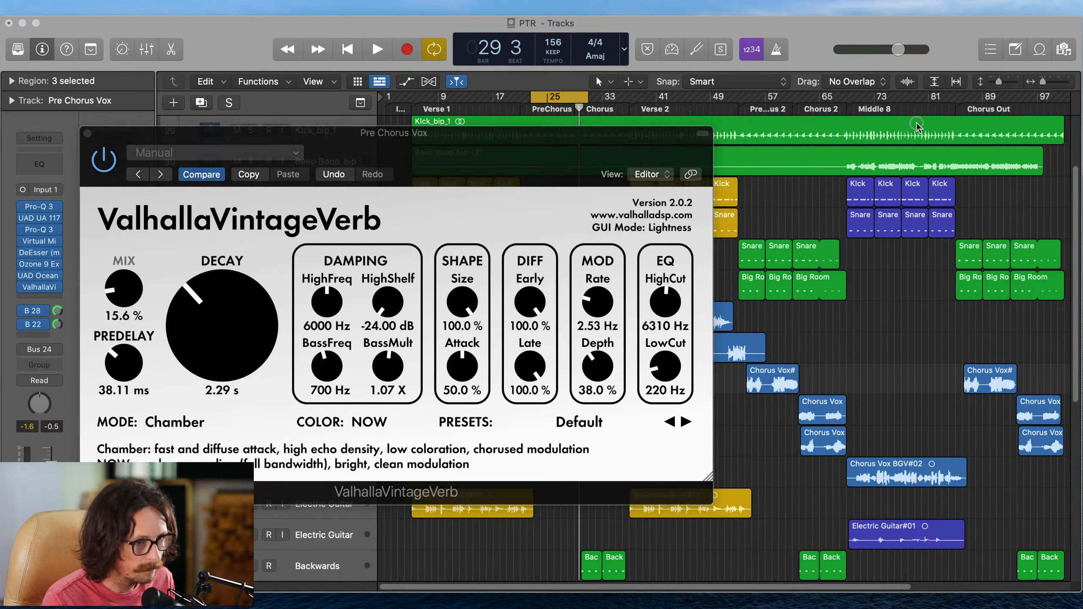
left_click(516, 157)
key("space")
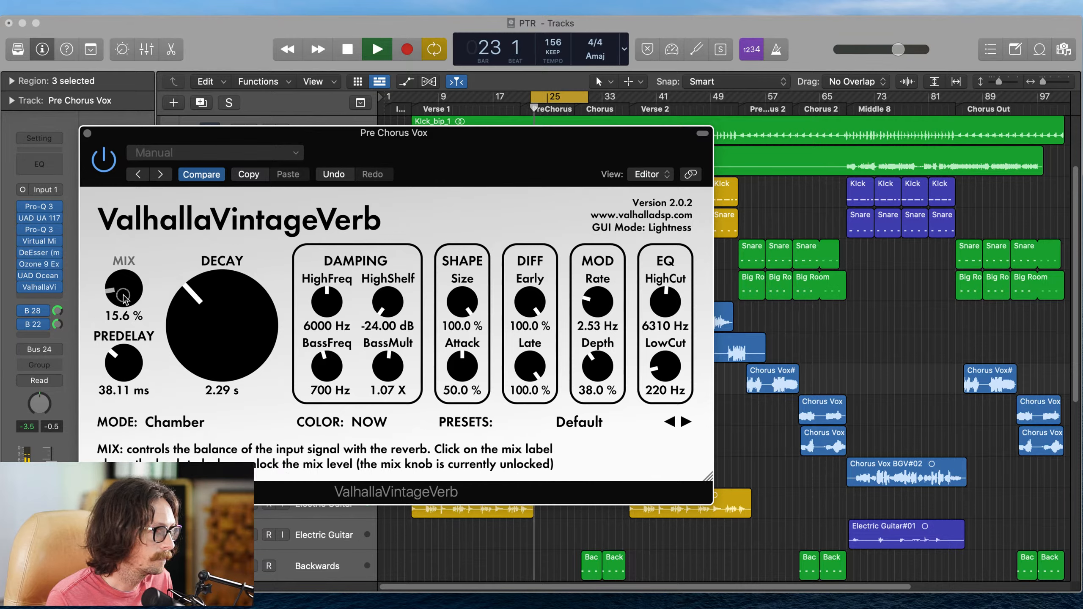
mouse_move(122, 289)
left_mouse_down()
mouse_move(125, 254)
mouse_move(118, 292)
left_mouse_up()
mouse_move(116, 371)
left_mouse_down()
mouse_move(119, 380)
mouse_move(125, 367)
left_mouse_up()
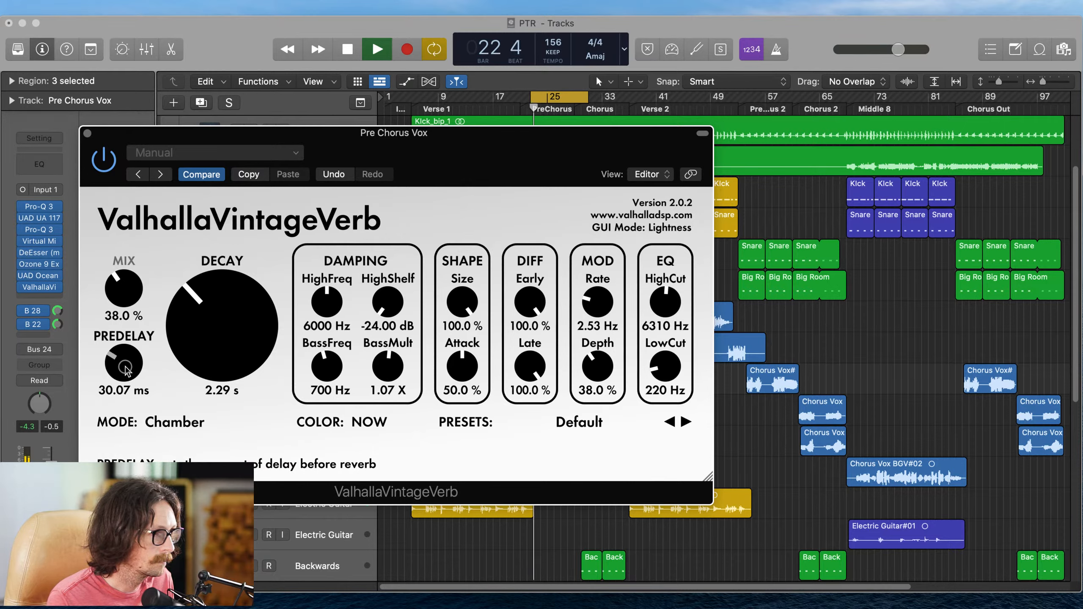
- Switch the reverb to Plate mode and set predelay to 24.74 ms, HighCut to 7920 Hz and decay to 2.06 s
left_click(179, 422)
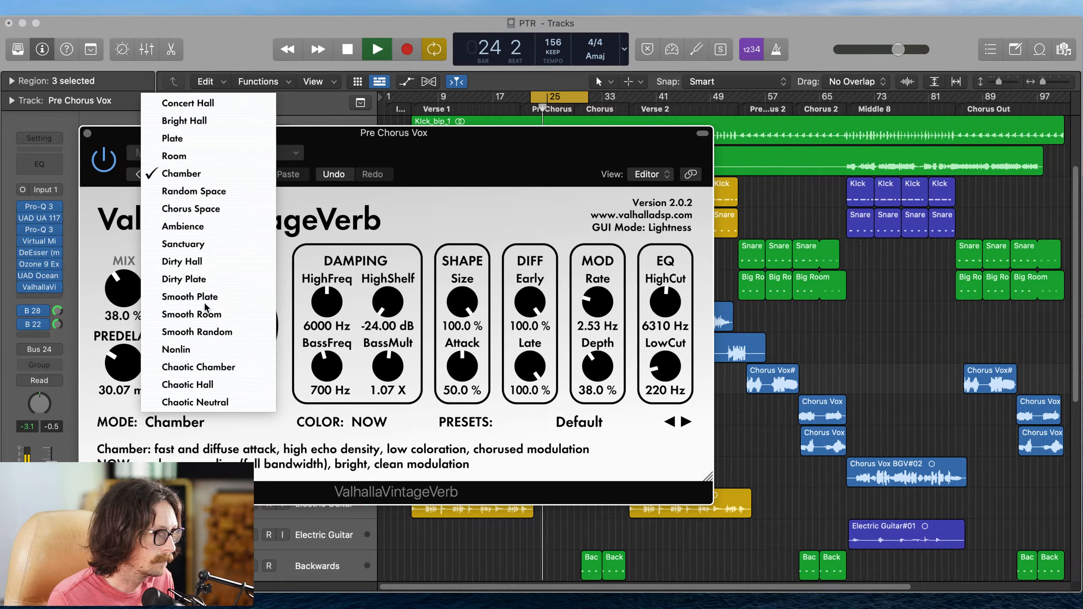
left_click(173, 138)
key("space")
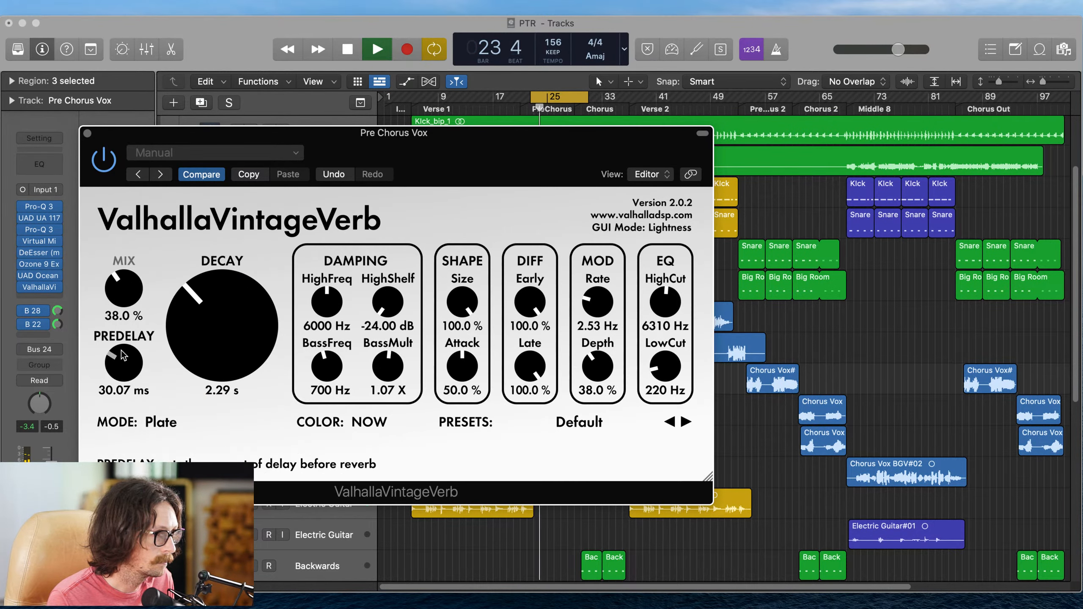
left_click_drag(122, 356, 123, 359)
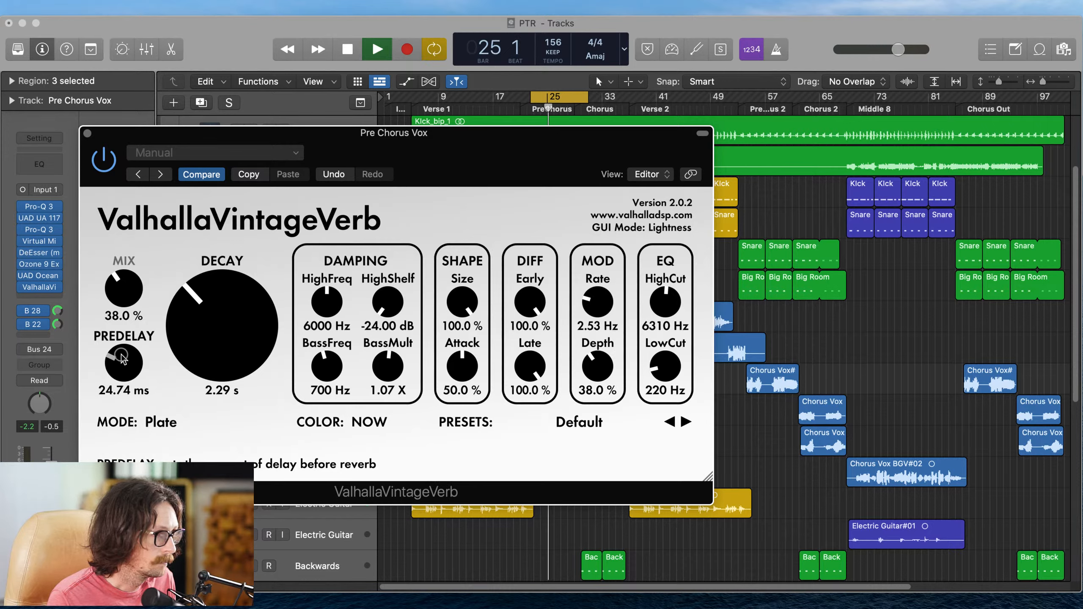
left_click_drag(664, 306, 666, 302)
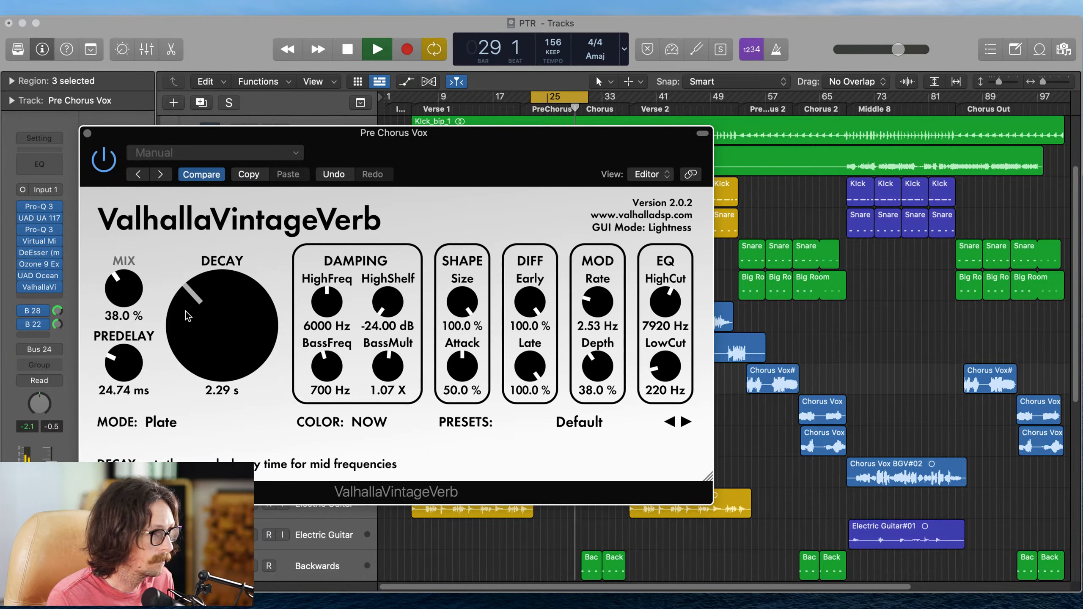
left_click_drag(182, 308, 184, 311)
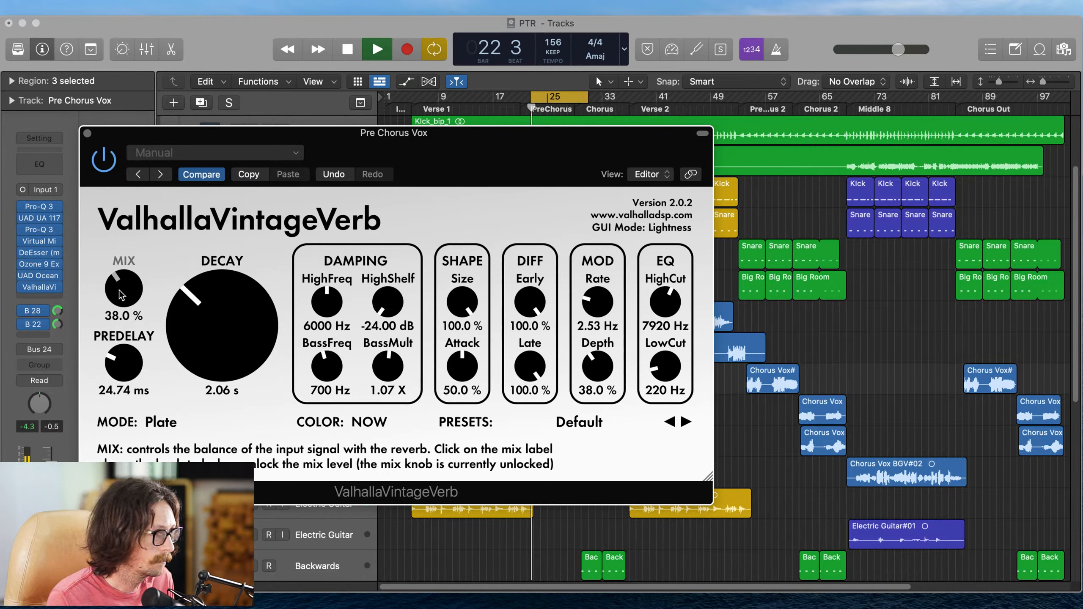
- Try reverb mix levels down to 10.0 % and 8.0 % during playback, toggling the UAD Ocean Way bypass to compare
left_click_drag(117, 306, 116, 338)
key("space")
key("space")
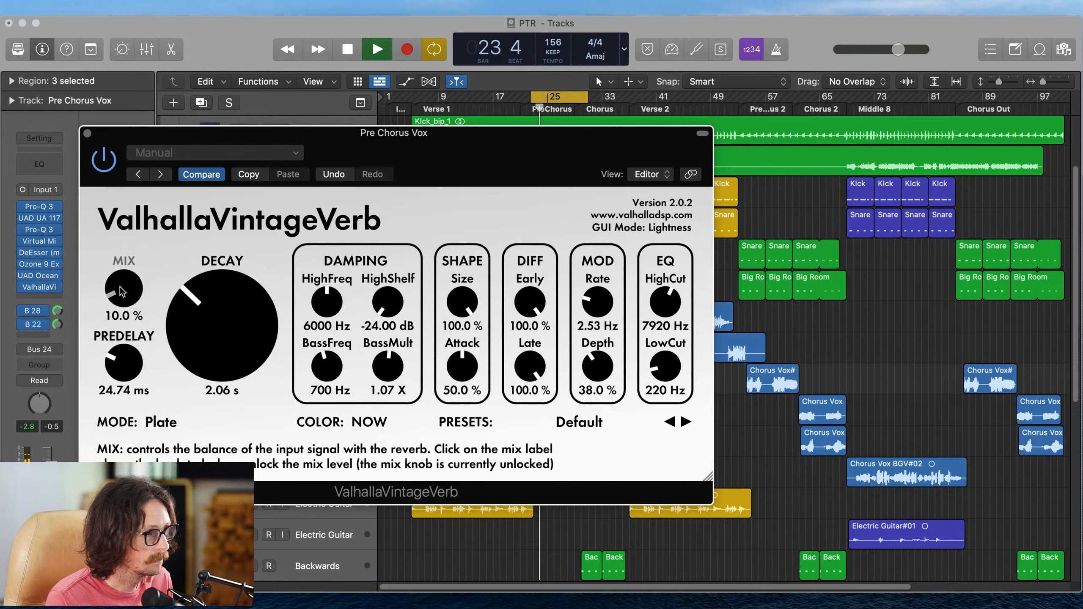
left_click_drag(121, 291, 121, 294)
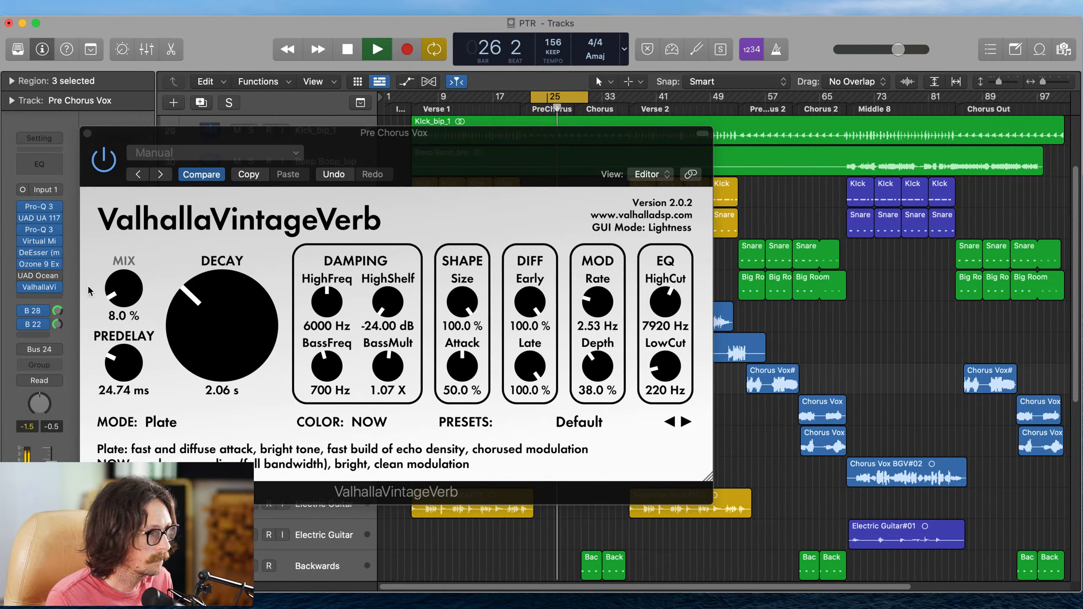
mouse_move(124, 286)
left_mouse_down()
mouse_move(131, 266)
mouse_move(112, 303)
left_mouse_up()
left_click(23, 276)
key("space")
- Set the plate reverb's decay to 1.78 s, predelay to 41.40 ms and mix to 10.8 %
left_click_drag(113, 305, 114, 285)
left_click_drag(179, 301, 179, 306)
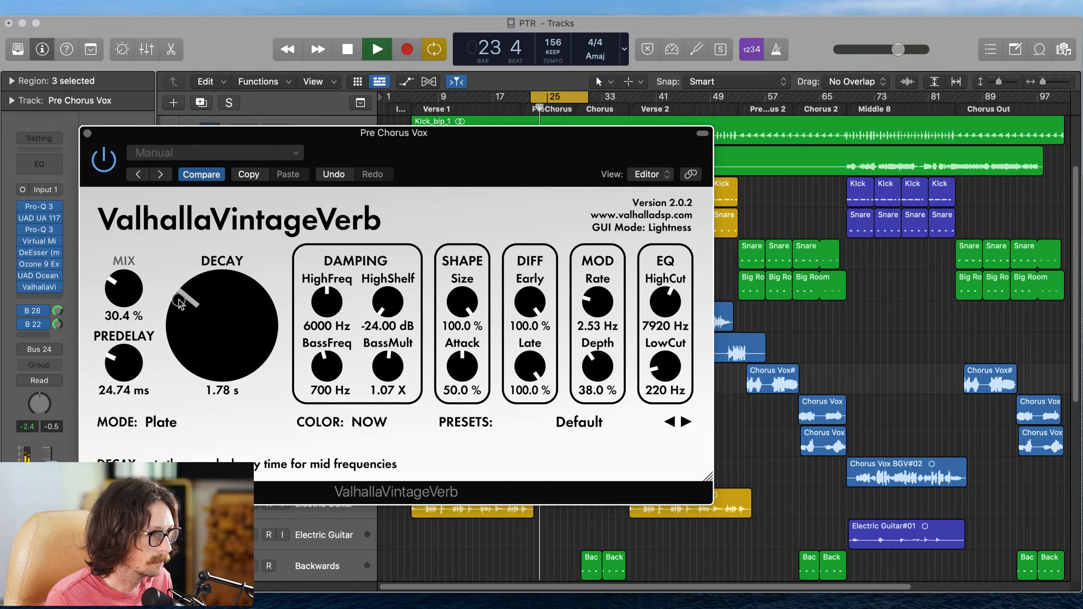
left_click_drag(112, 363, 115, 340)
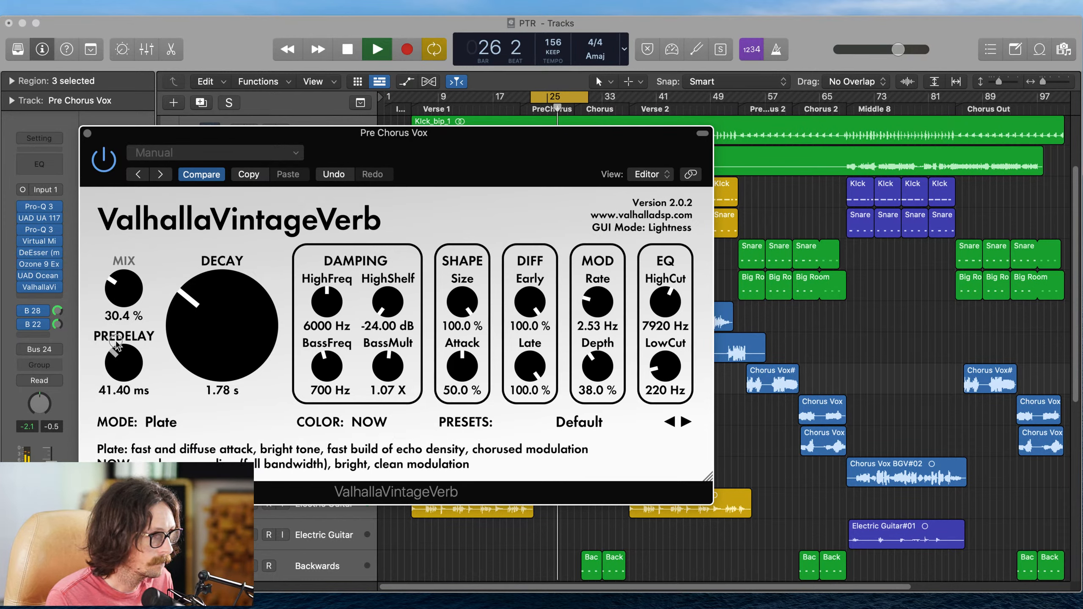
left_click_drag(119, 291, 123, 320)
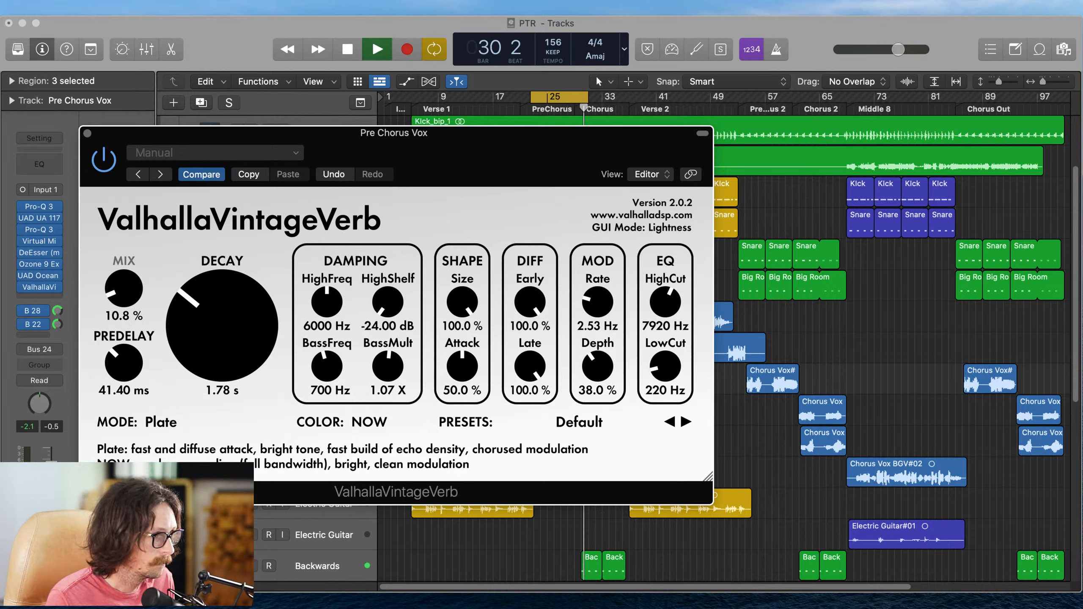
- Stop playback and move ValhallaVintageVerb down the Pre Chorus Vox inserts, leaving an empty slot above it
mouse_move(41, 290)
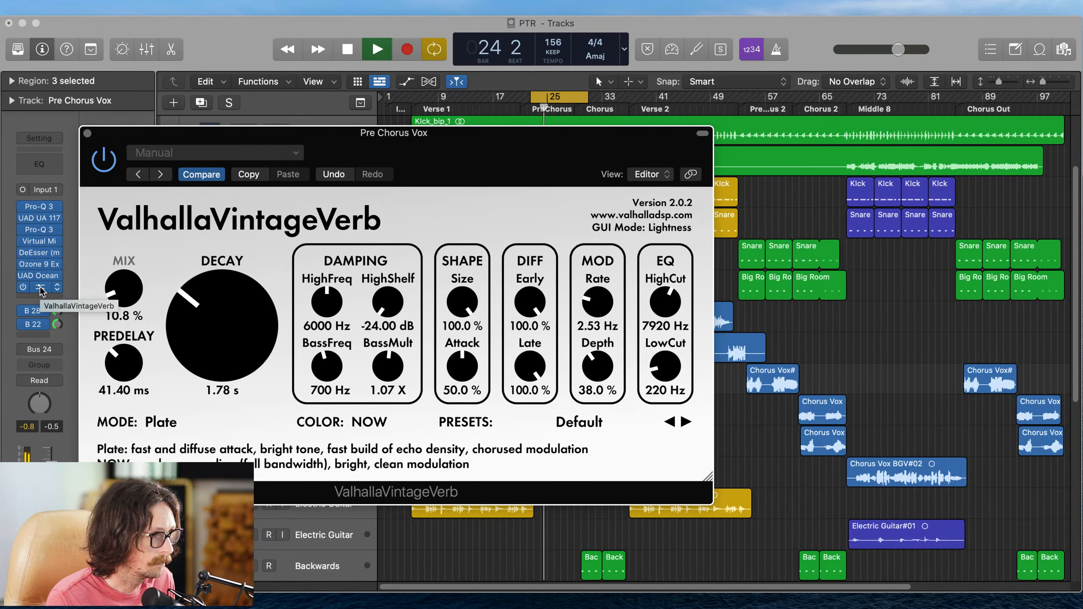
key("space")
left_click_drag(41, 288, 42, 297)
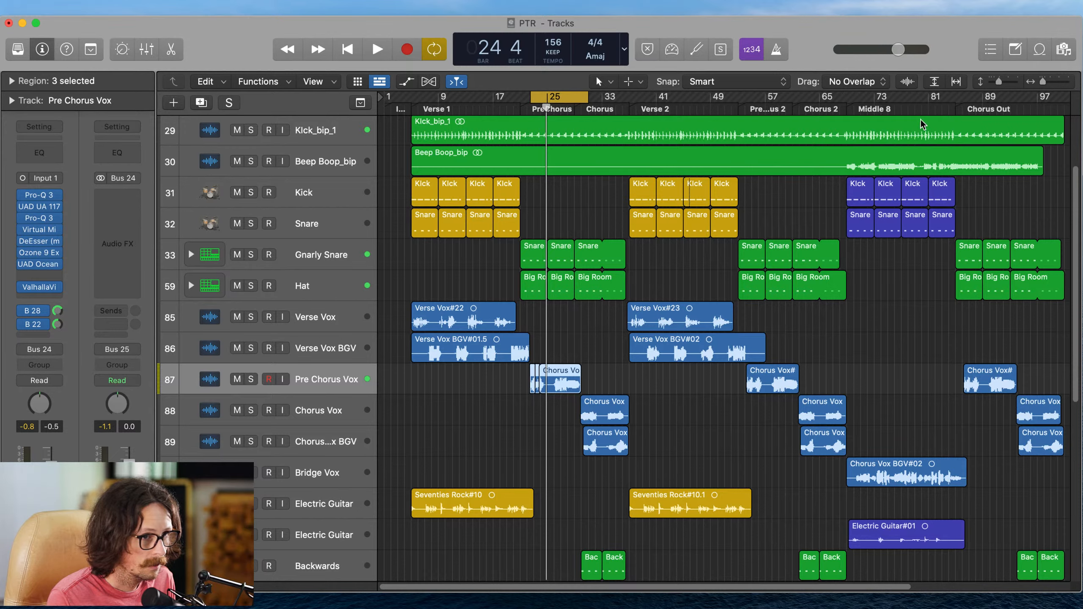
- Insert the mono Waves L1 limiter in the empty Pre Chorus Vox slot above ValhallaVintageVerb
left_click(39, 275)
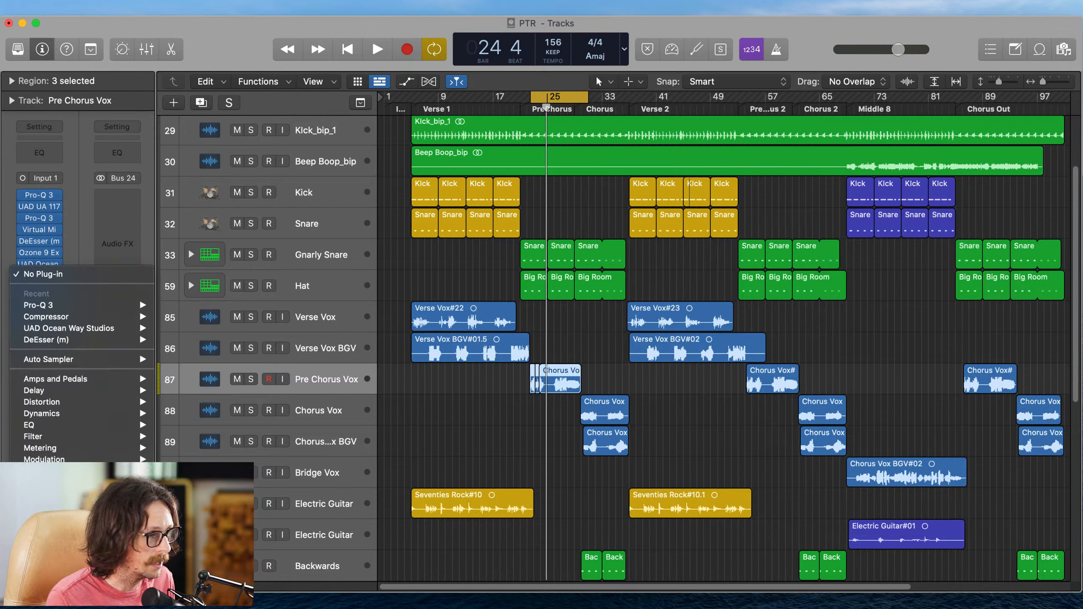
mouse_move(81, 536)
scroll(230, 507, "down", 2)
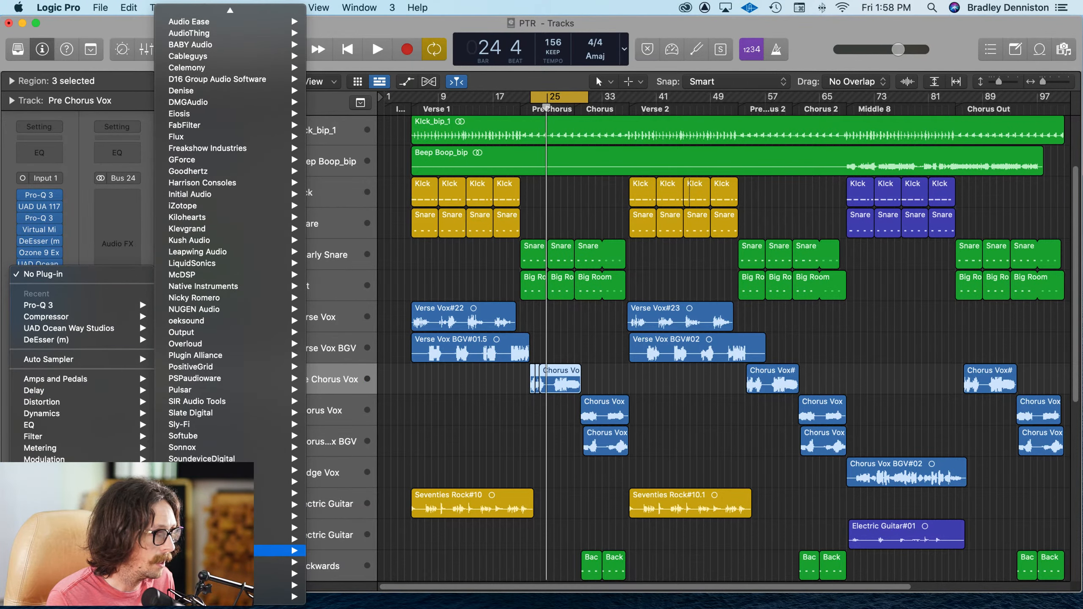
mouse_move(279, 562)
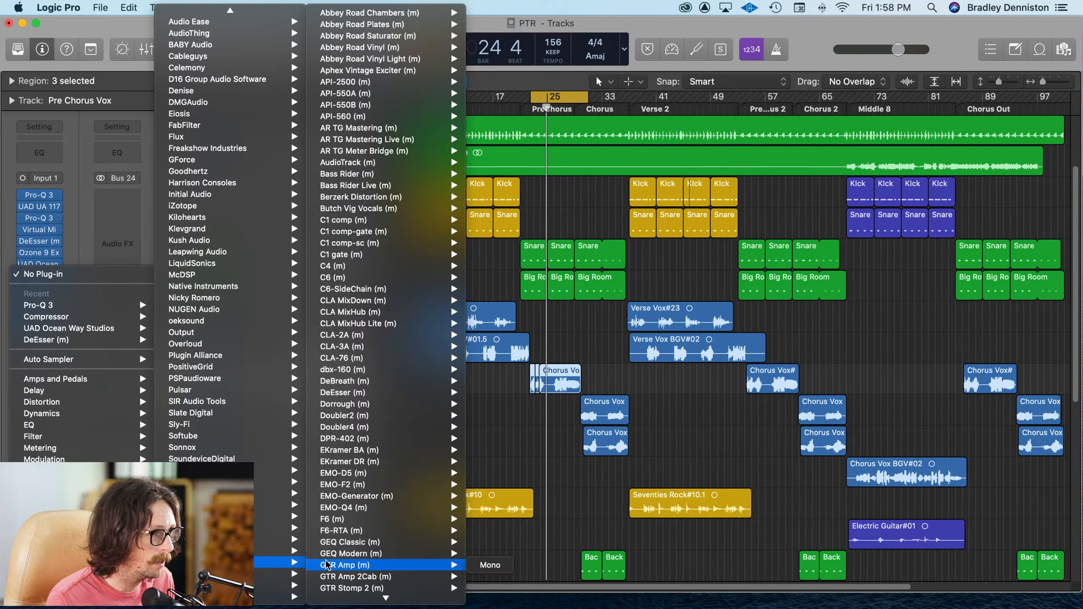
scroll(381, 591, "down", 2)
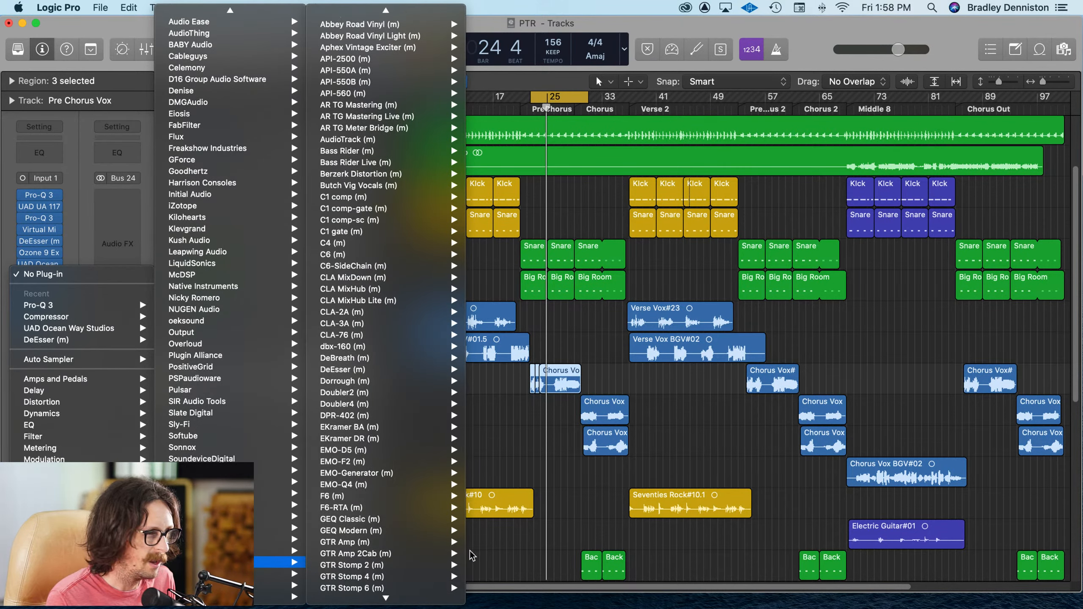
scroll(401, 469, "down", 20)
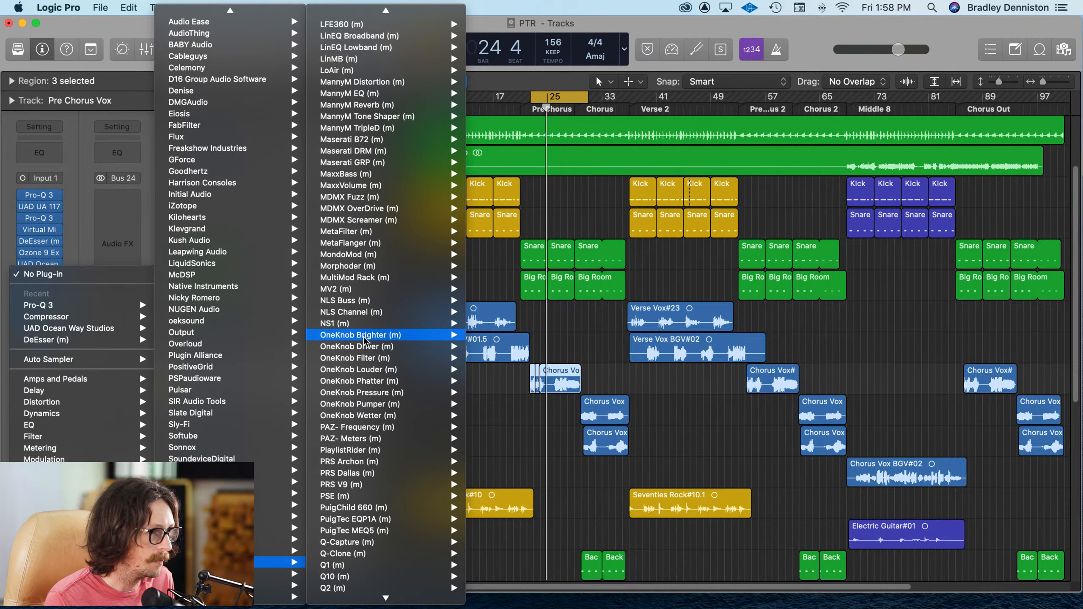
mouse_move(359, 8)
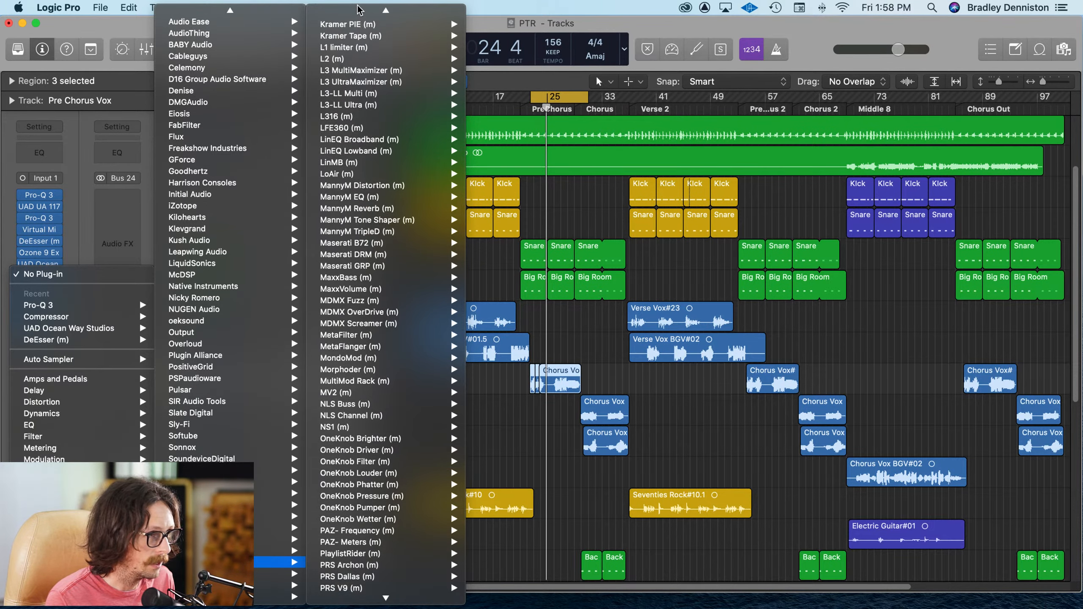
left_click(354, 86)
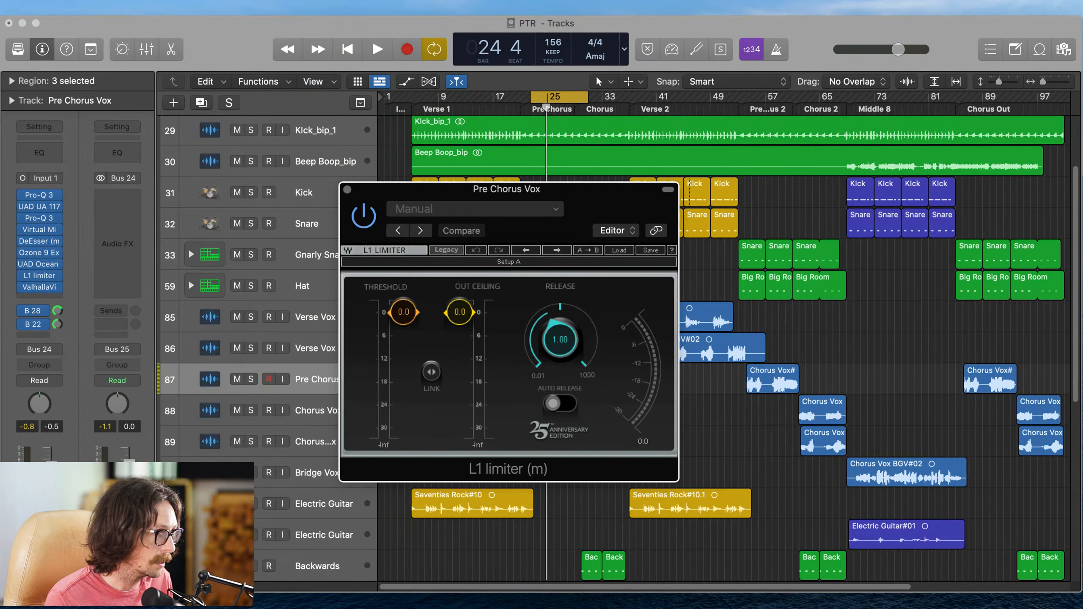
- Turn on auto release in the L1 limiter and set its threshold to -0.8 and out ceiling to -0.4 during playback
left_click_drag(451, 322, 408, 324)
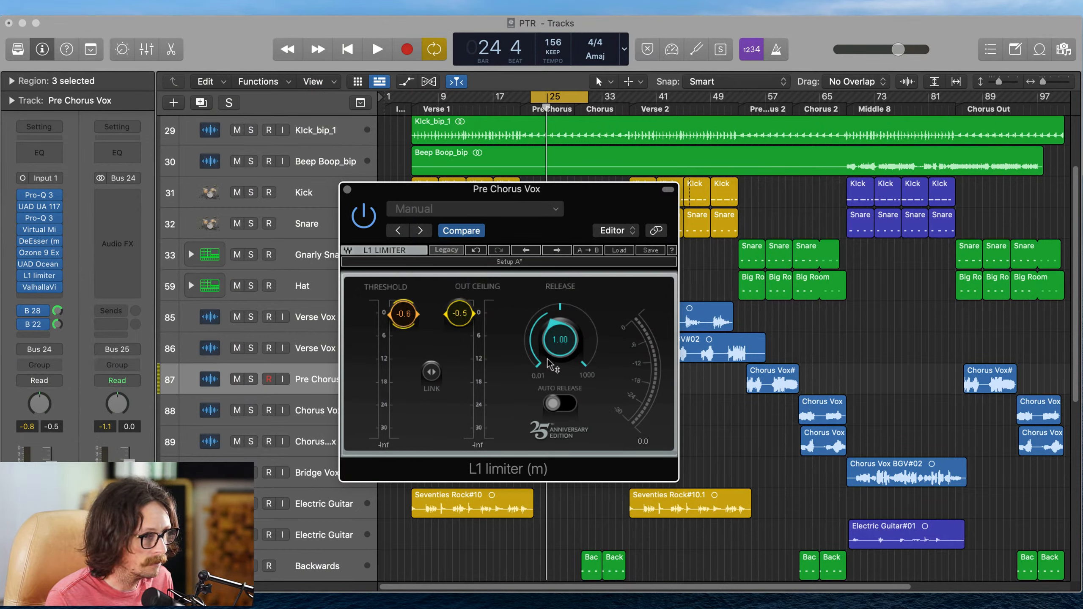
left_click(560, 403)
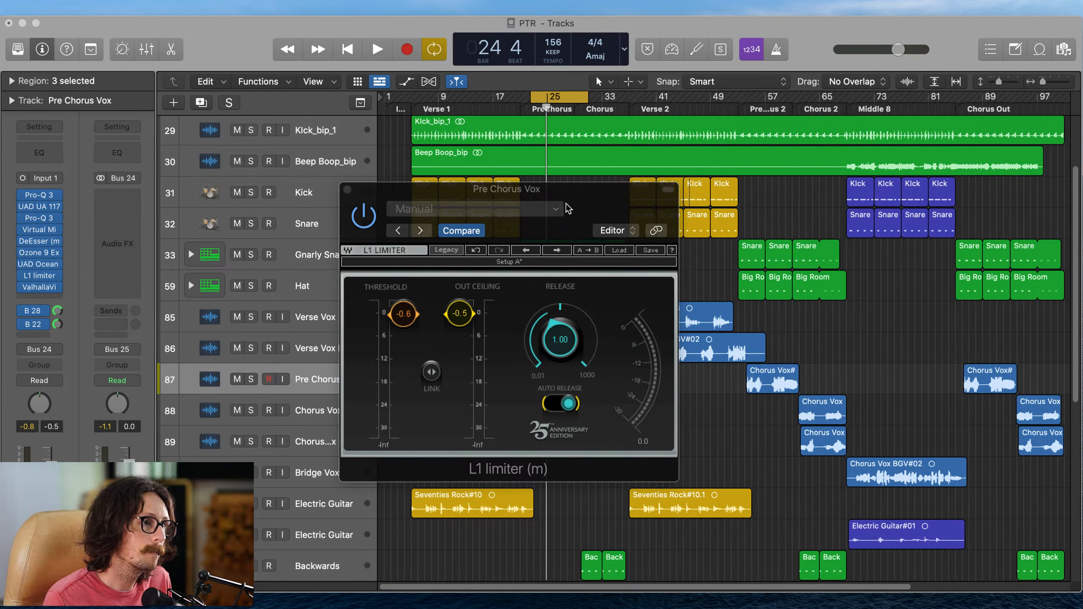
key("space")
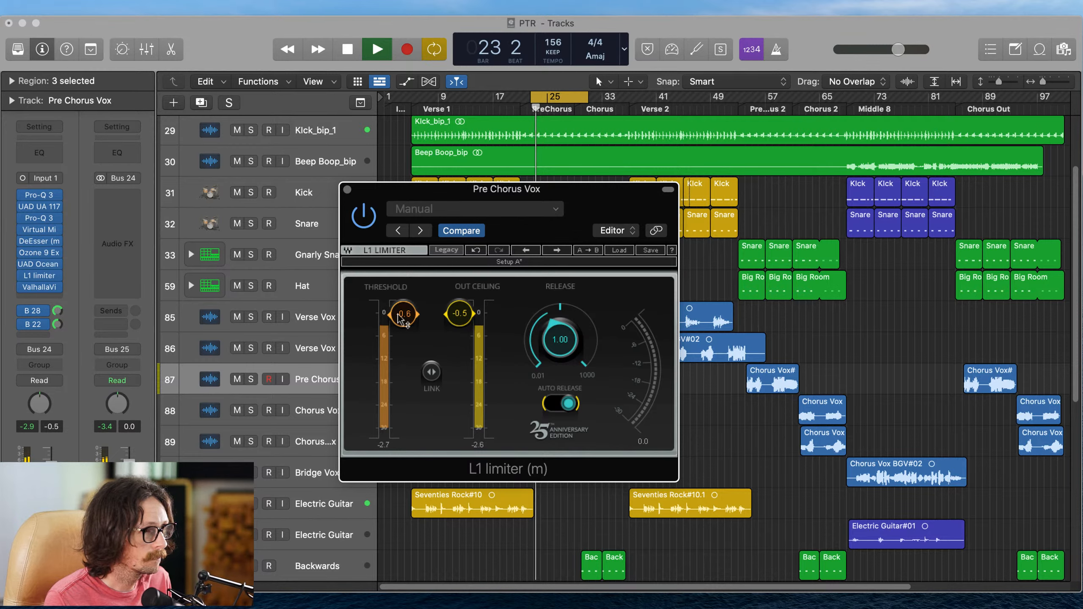
left_click_drag(402, 315, 455, 316)
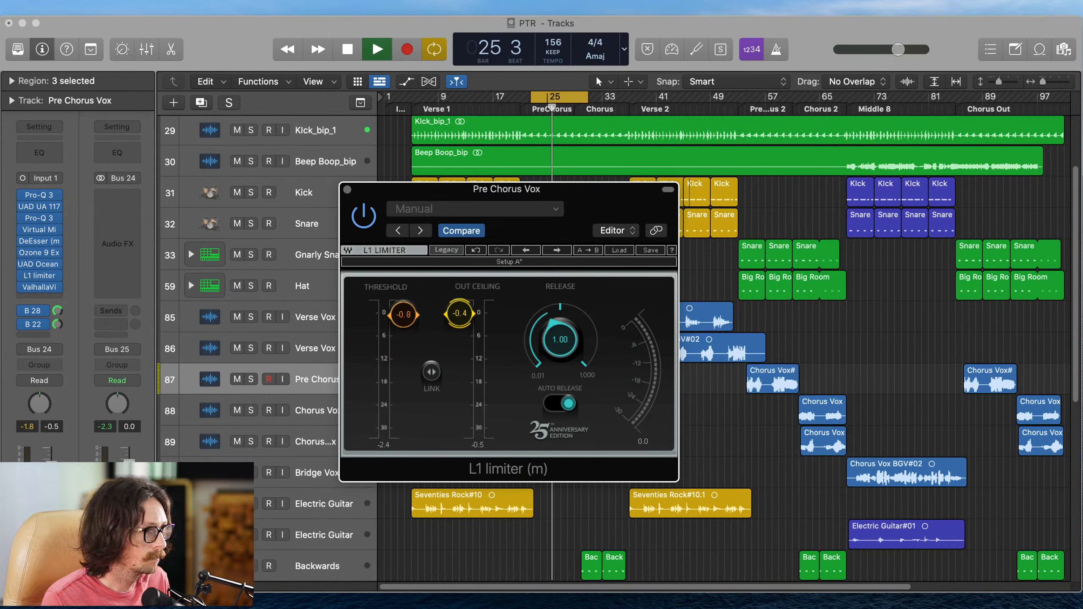
- Turn off the cycle range, listen on through the pre-chorus and stop at bar 28
key("super+w")
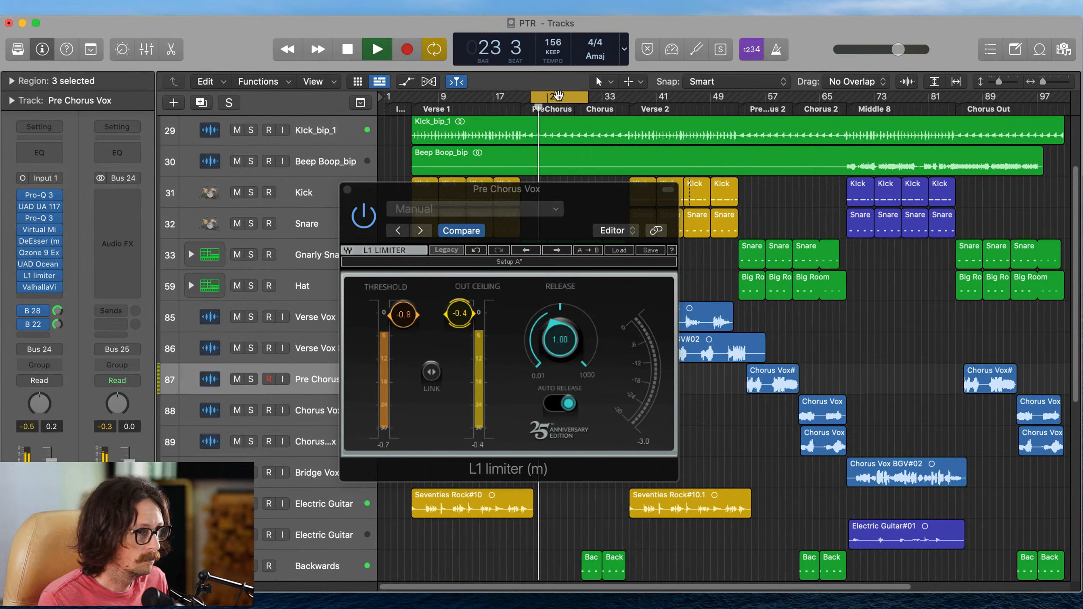
key("c")
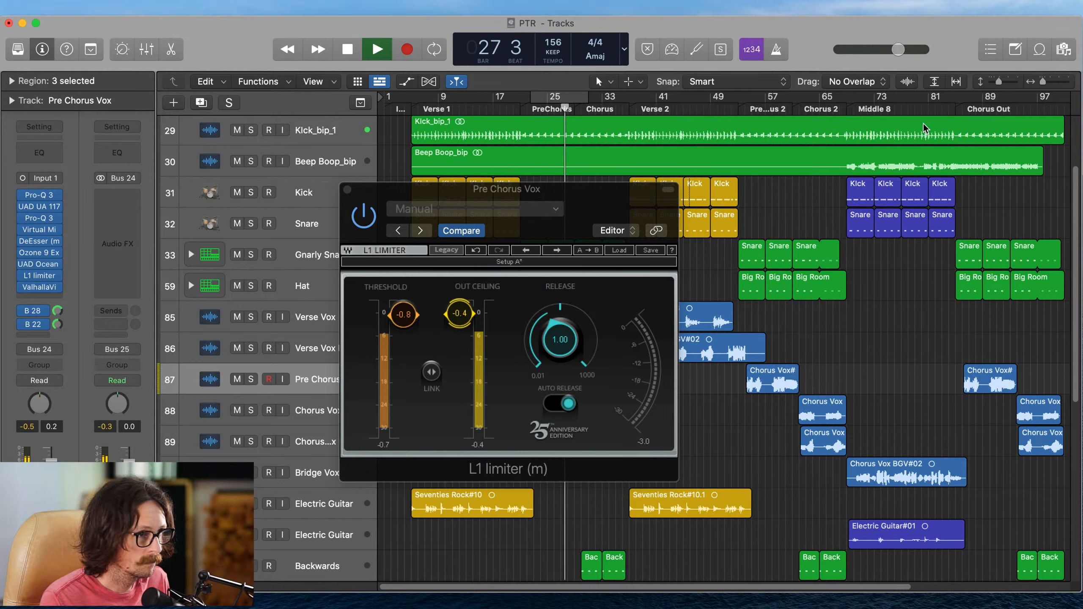
key("space")
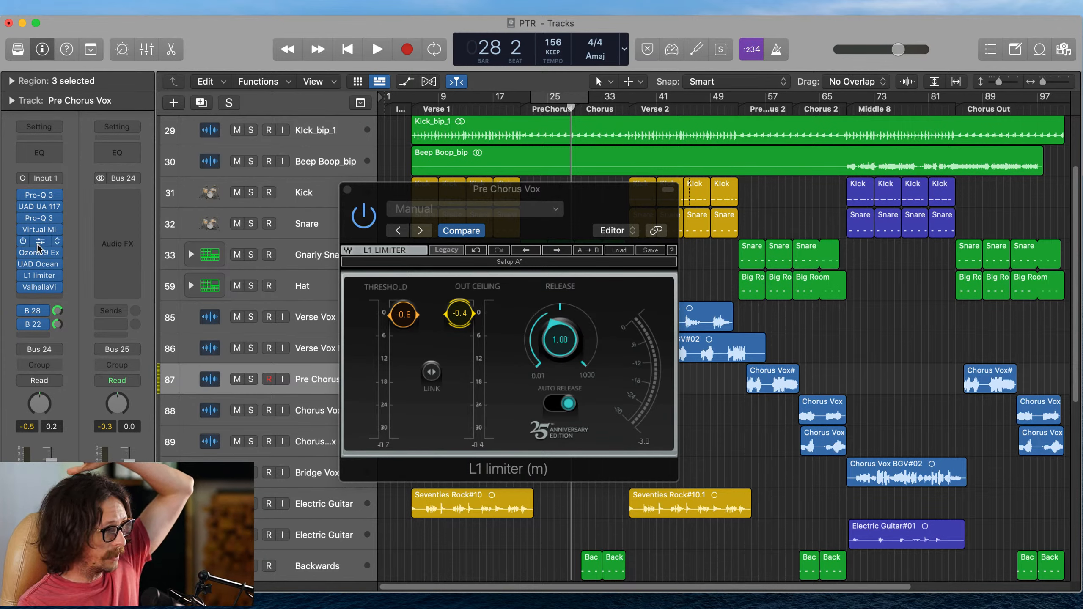
- Review the band settings of the Ozone 9 Exciter on Pre Chorus Vox and close its window
mouse_move(39, 243)
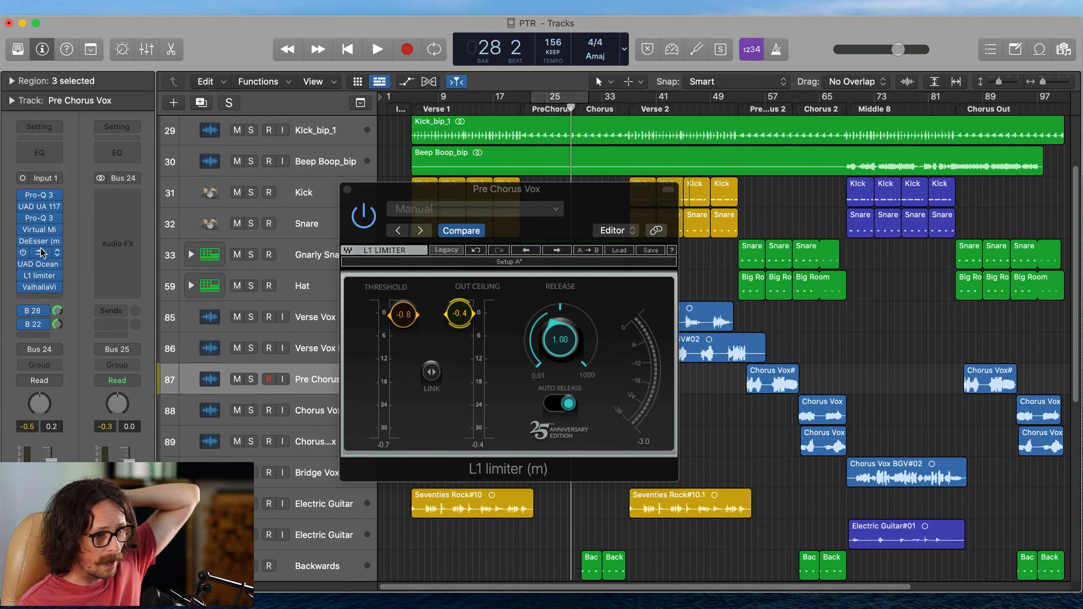
left_click(57, 252)
left_click(74, 199)
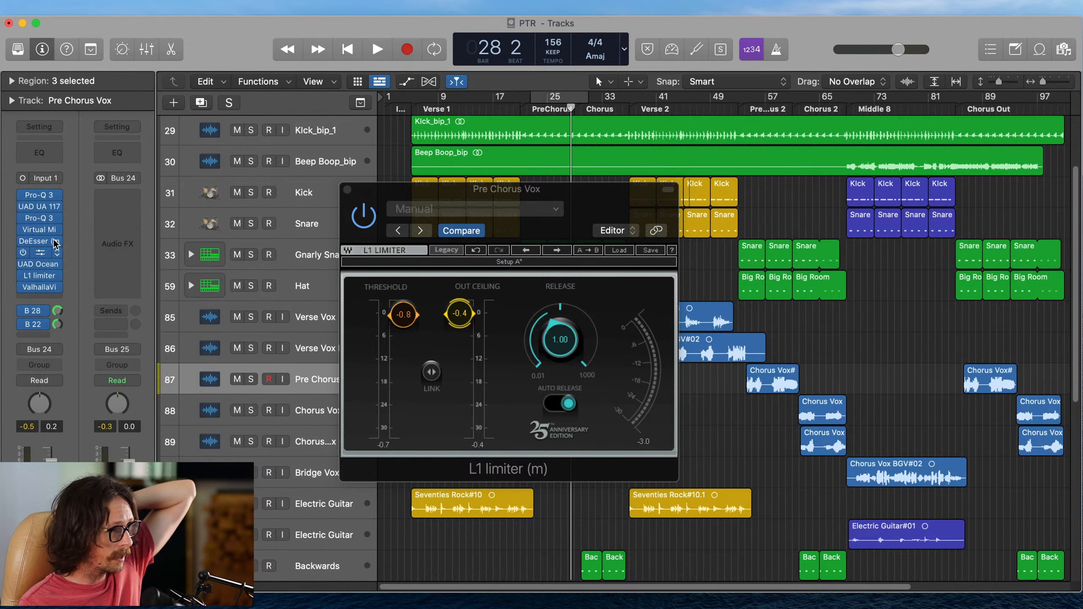
left_click(42, 253)
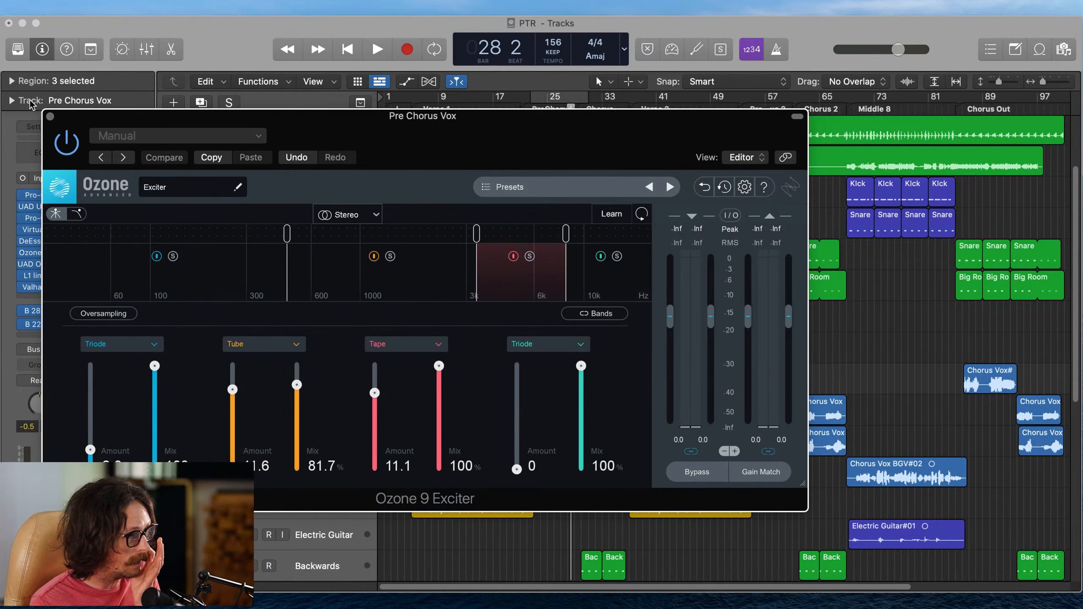
left_click(52, 118)
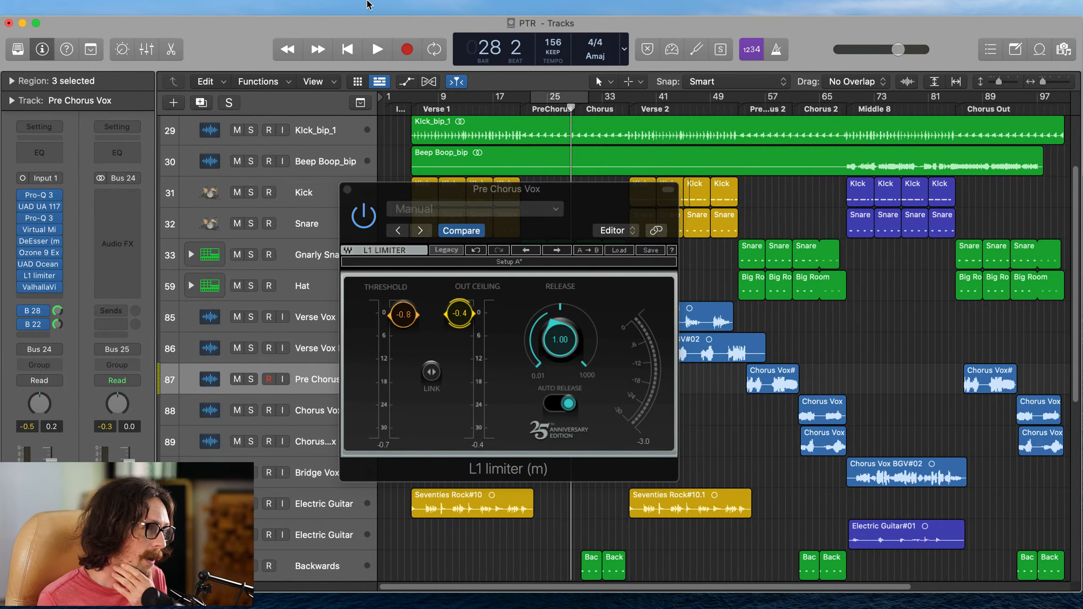
- Move the L1 limiter window clear of the tracks, deselect all regions and play the song from bar 9
left_click(441, 104)
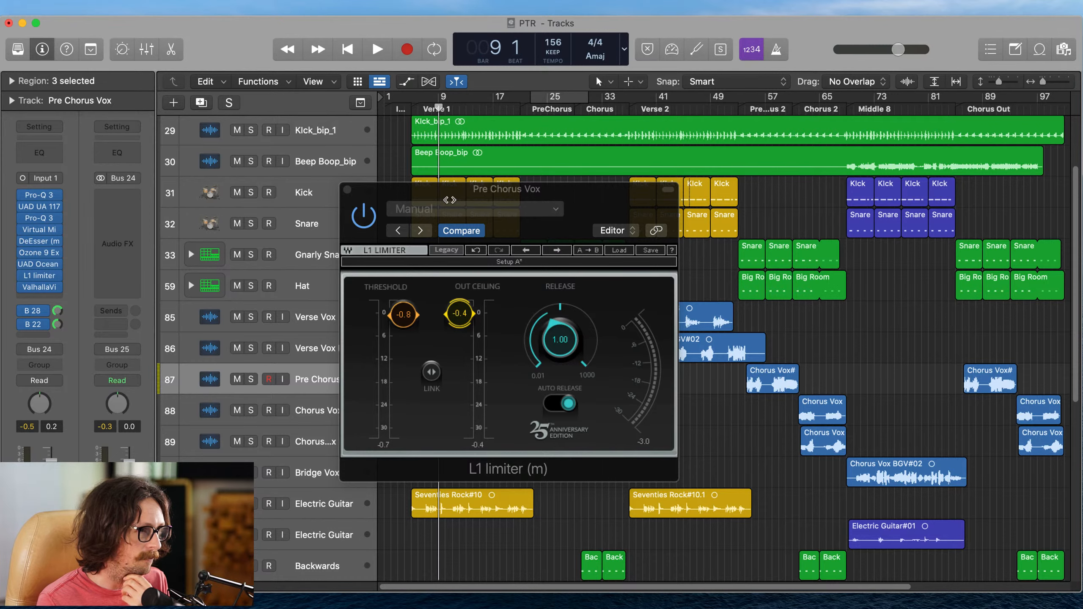
left_click_drag(576, 197, 780, 481)
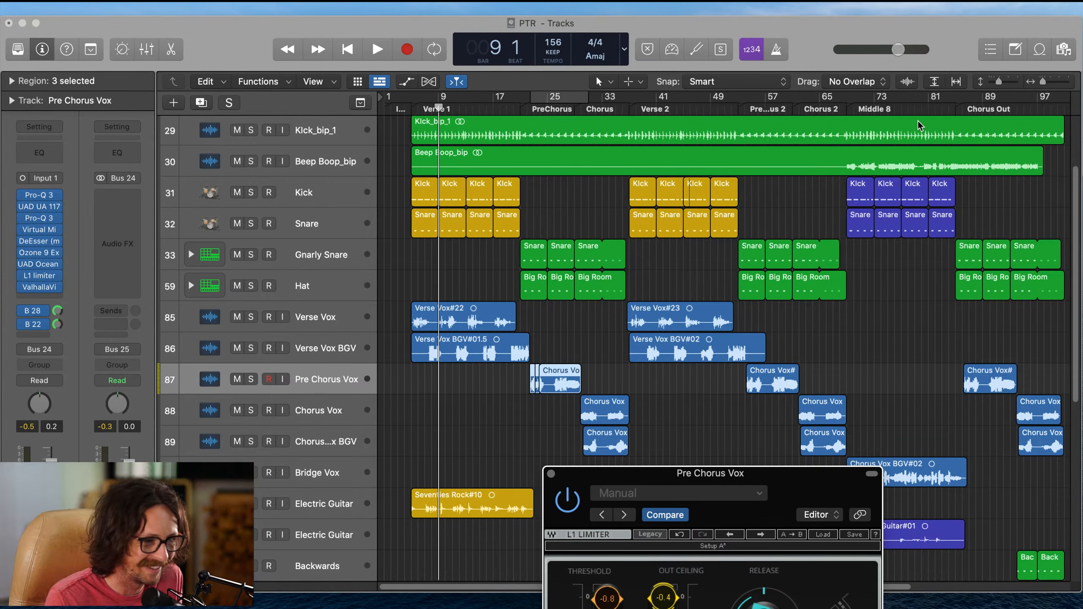
key("super+Tab")
left_click(460, 406)
key("space")
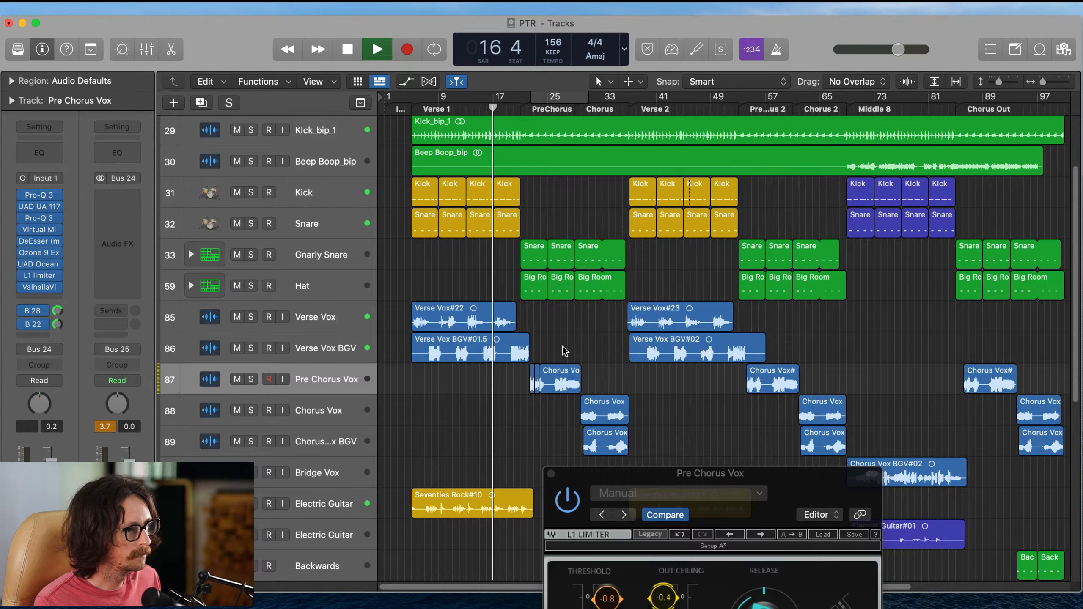
- Inspect the Verse Vox, Verse Vox BGV and Pre Chorus Vox channels while the song plays into the chorus, then stop
left_click(339, 320)
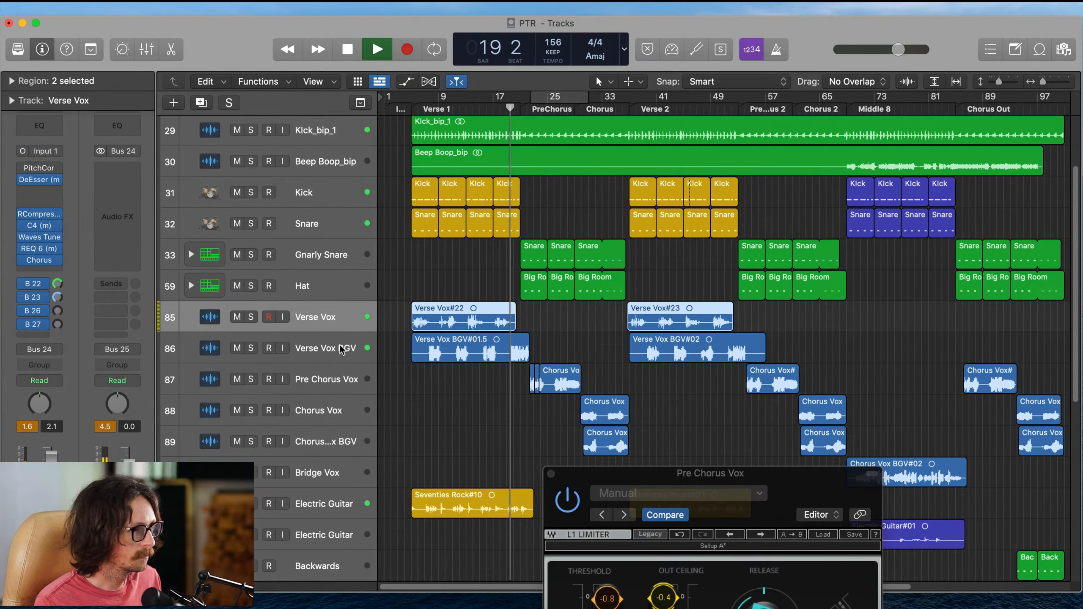
left_click(339, 341)
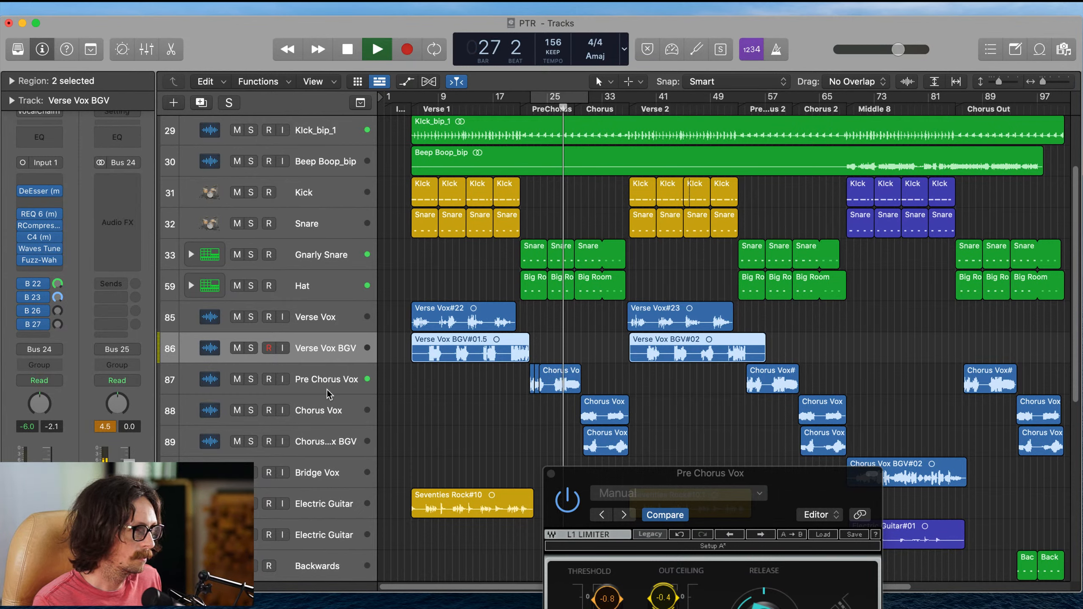
left_click(340, 386)
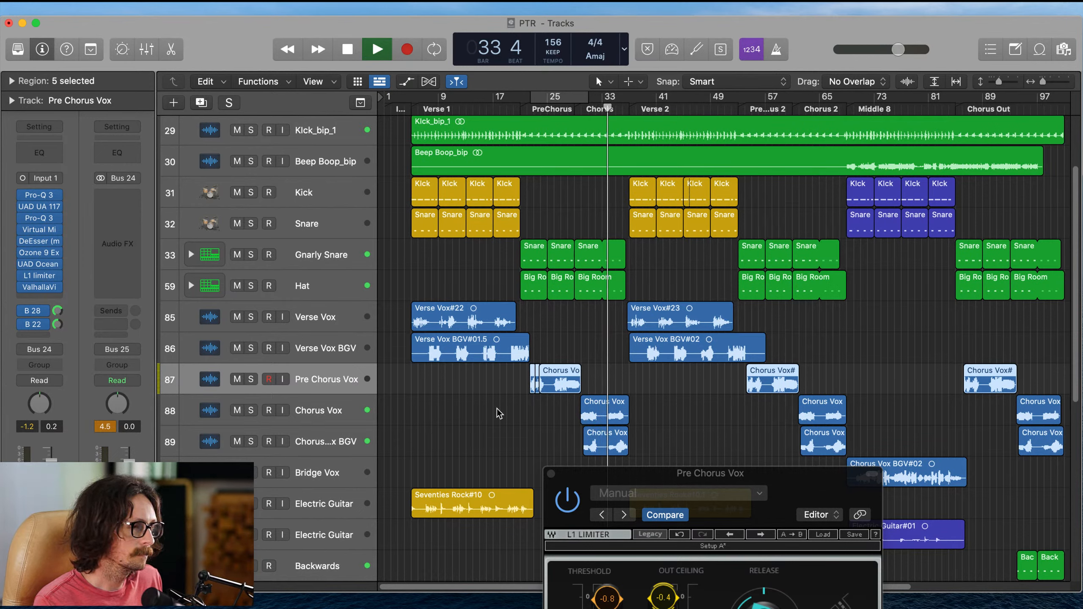
key("space")
- Turn the cycle range back on and zoom in on the first Pre Chorus Vox regions
left_click(550, 97)
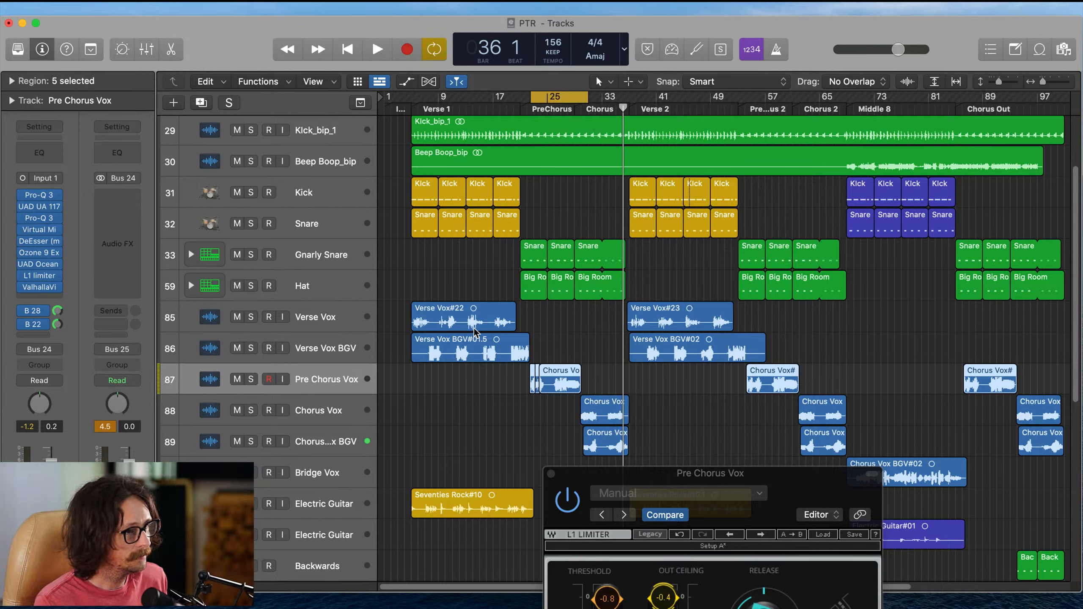
left_click_drag(475, 333, 652, 477)
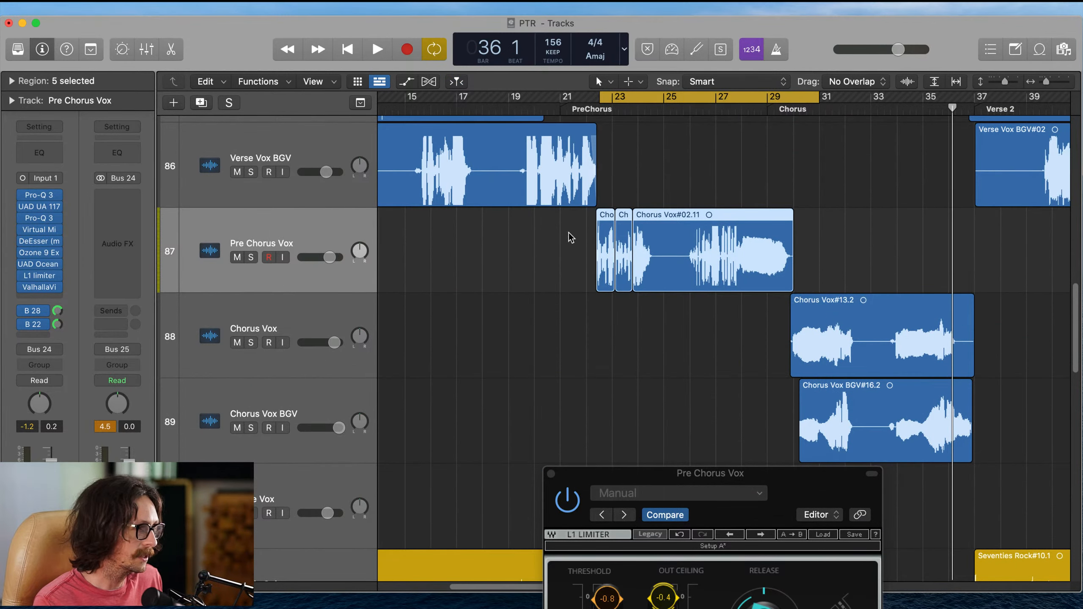
left_click(329, 212)
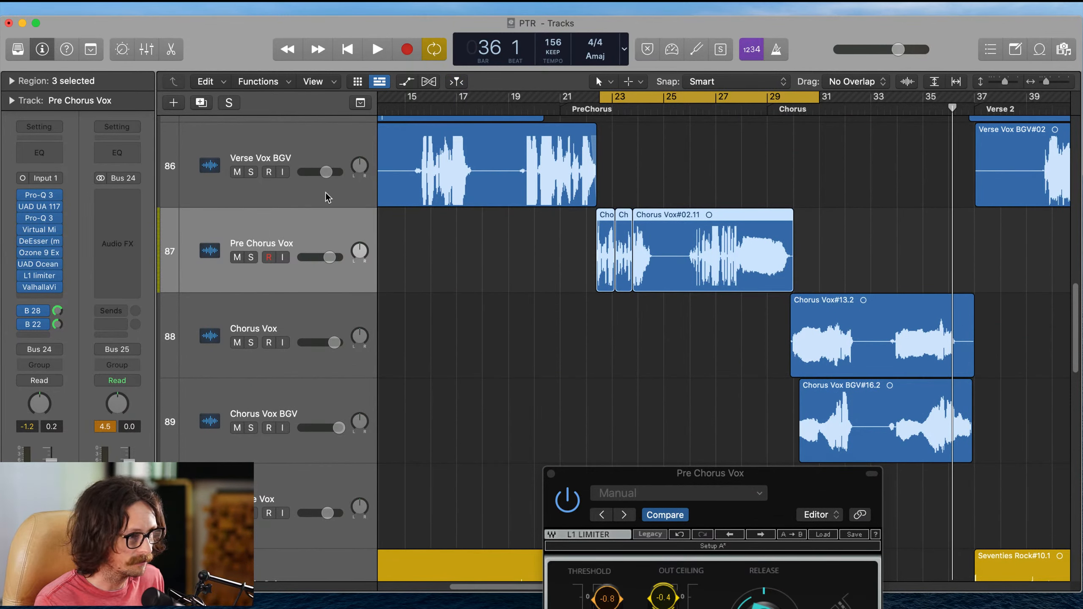
left_click(511, 270, "ctrl+alt")
left_click_drag(493, 283, 681, 416)
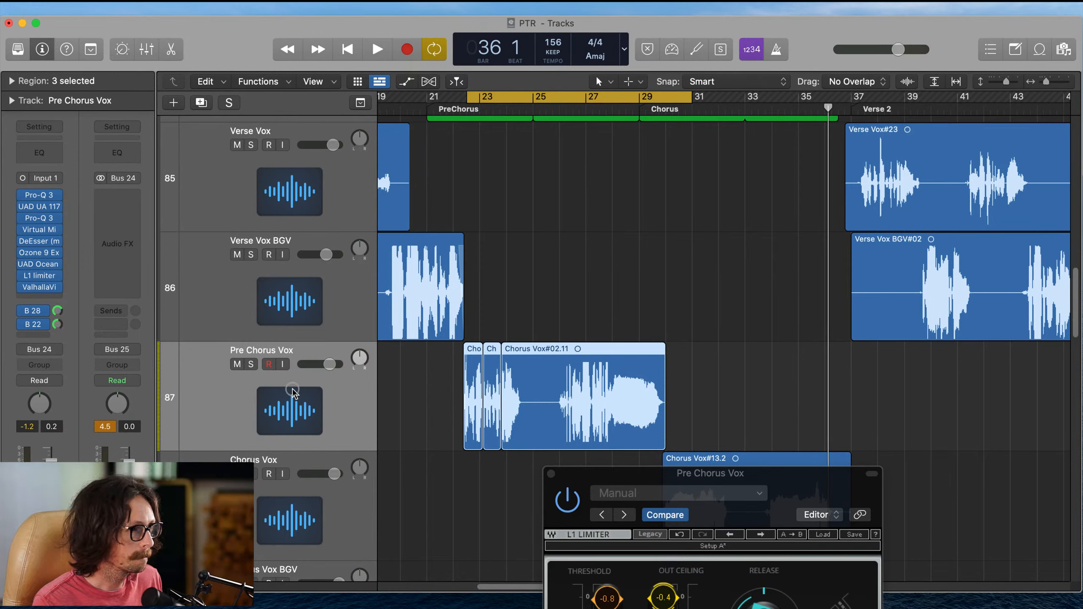
- Play the cycled pre-chorus, adjust the Pre Chorus Vox DeEsser threshold to about -19 and close the plug-in
key("space")
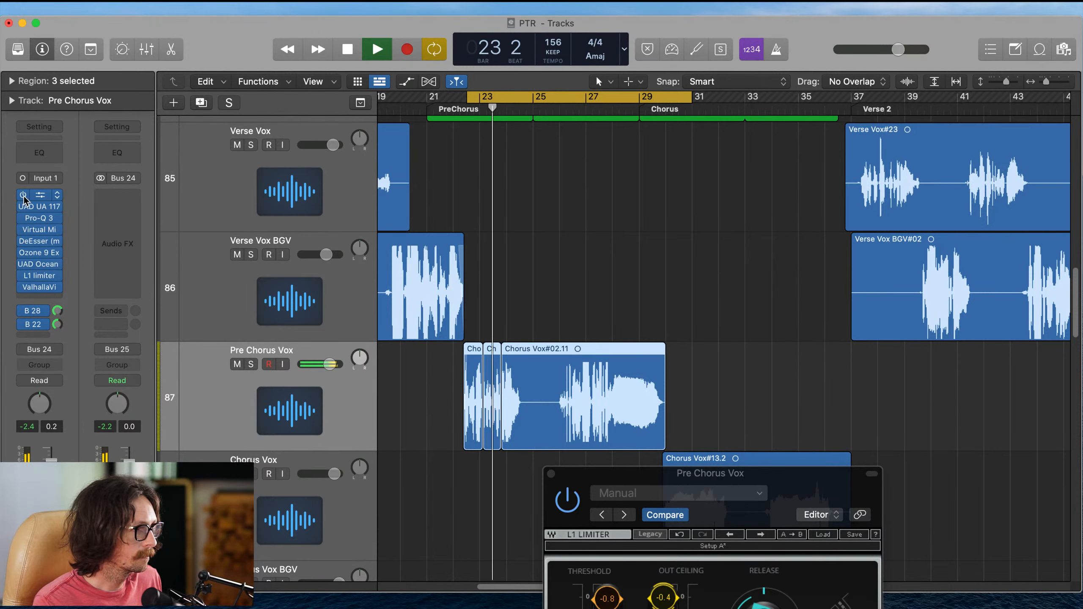
left_click_drag(51, 219, 39, 218)
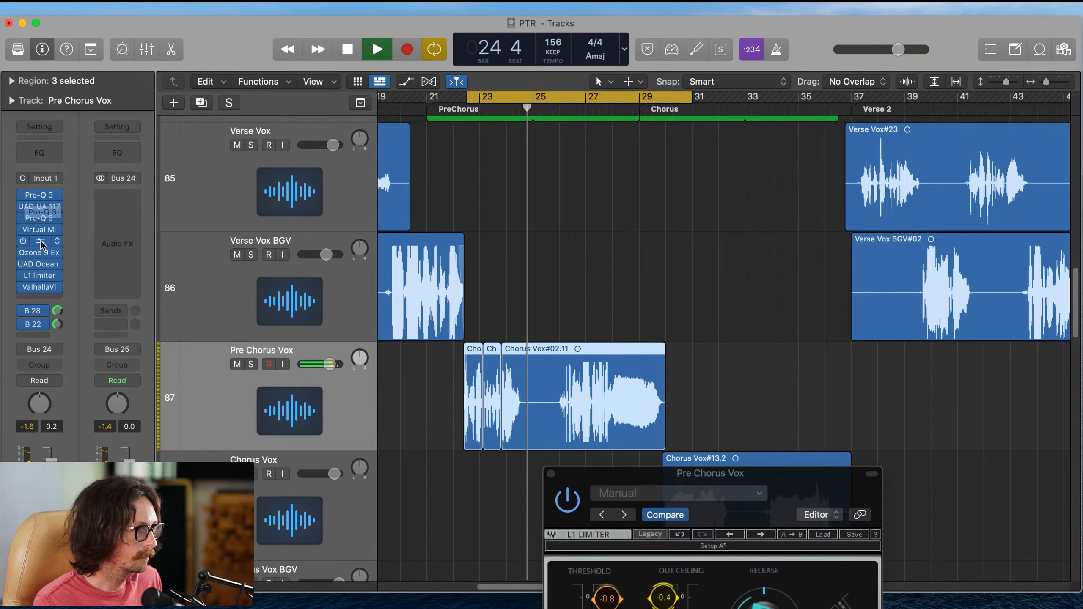
left_click(38, 240)
left_click_drag(411, 322, 411, 325)
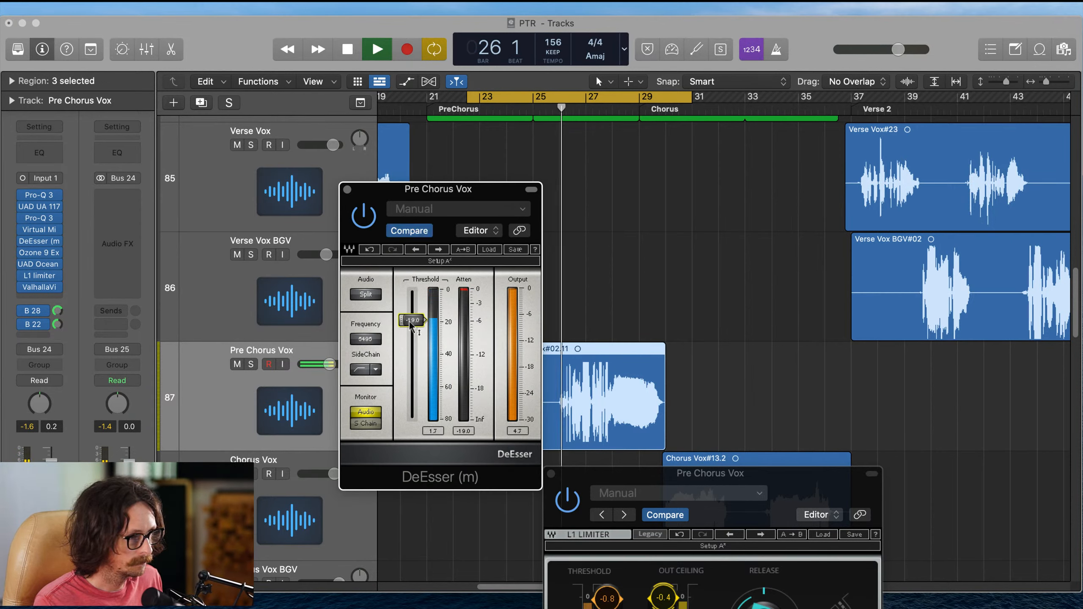
left_click(348, 190)
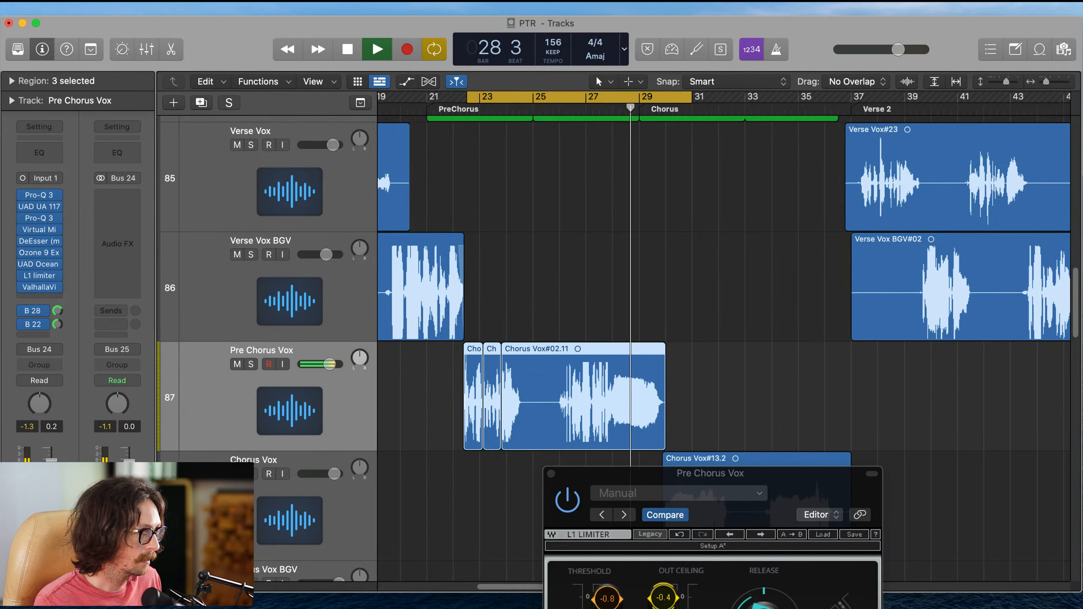
- Bypass every insert and send on Pre Chorus Vox and listen to the unprocessed pre-chorus
key("space")
left_click_drag(21, 195, 23, 328)
key("space")
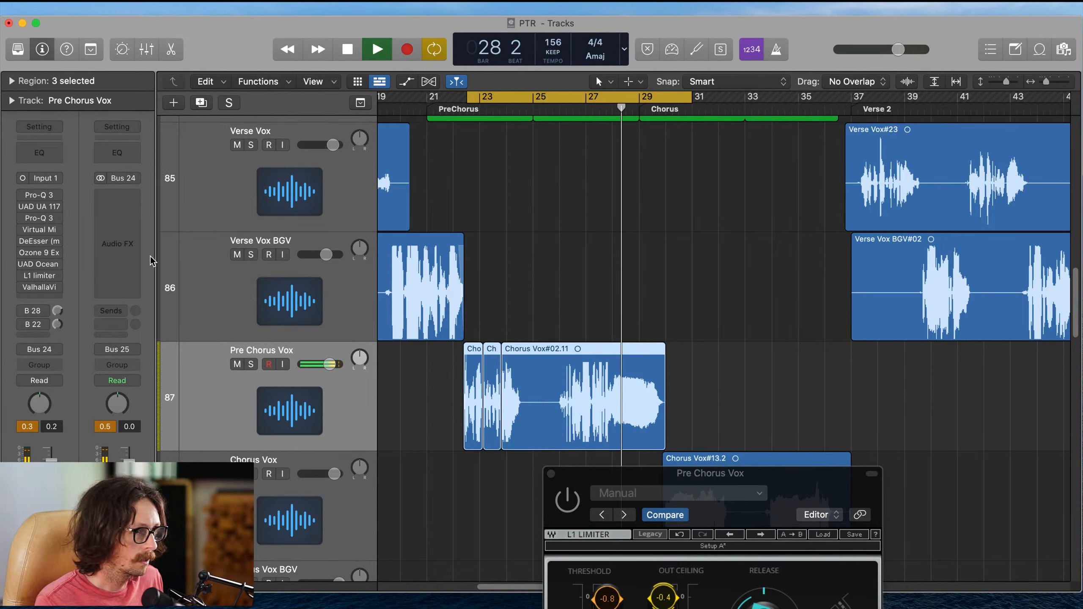
key("space")
- Re-enable every insert and send on Pre Chorus Vox and play the processed pre-chorus for comparison
left_click(26, 195)
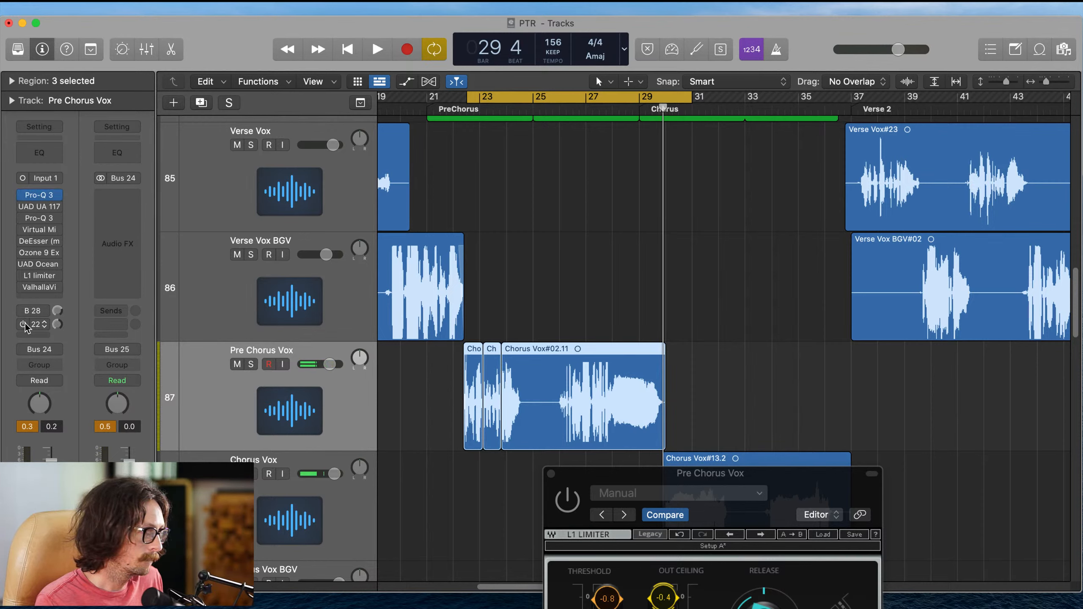
left_click(24, 205)
left_click_drag(24, 204, 34, 326)
key("space")
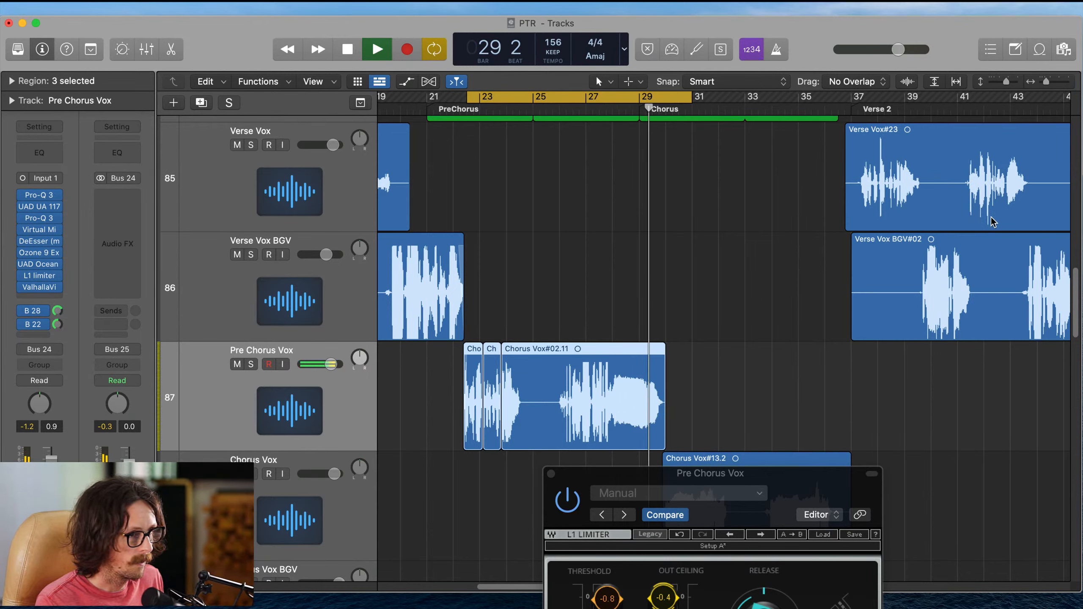
- Stop playback and move the Valhalla and L1 limiter inserts on Pre Chorus Vox down one slot, freeing the slot after UAD Ocean
key("space")
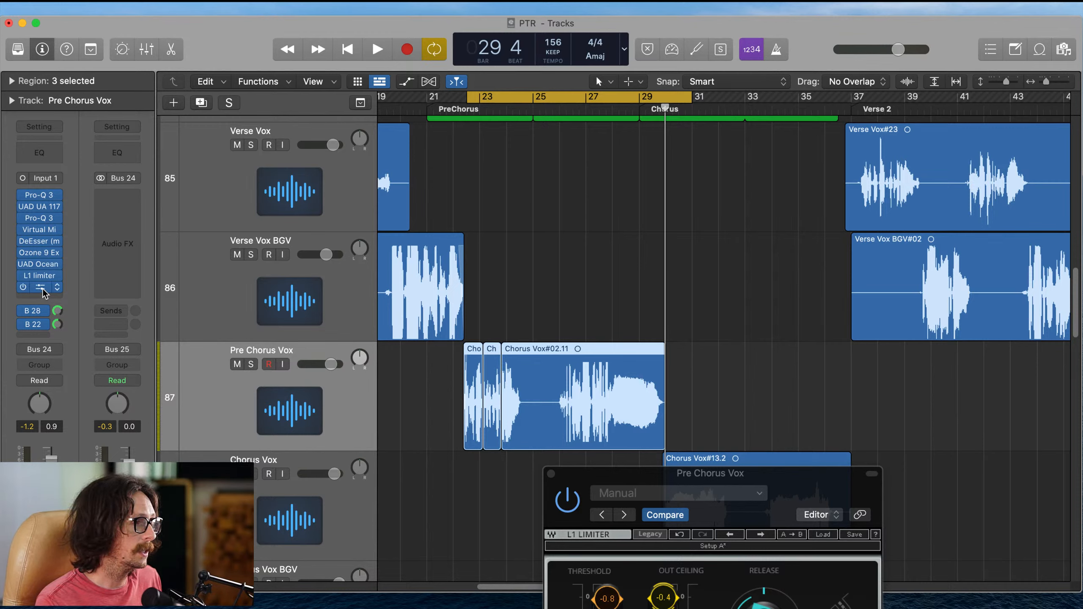
left_click_drag(43, 287, 44, 297)
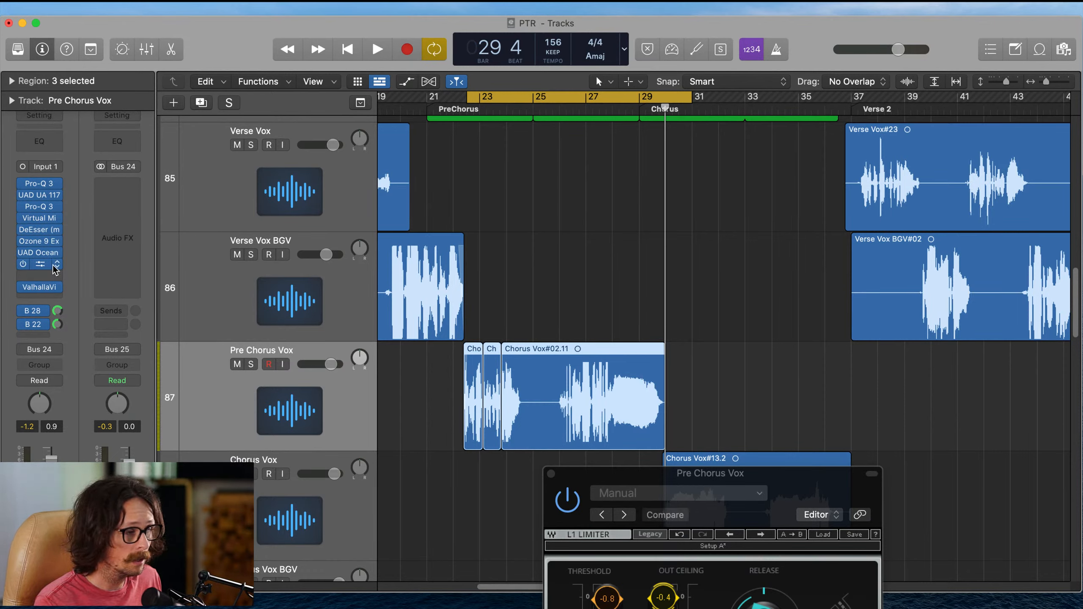
left_click_drag(40, 263, 41, 274)
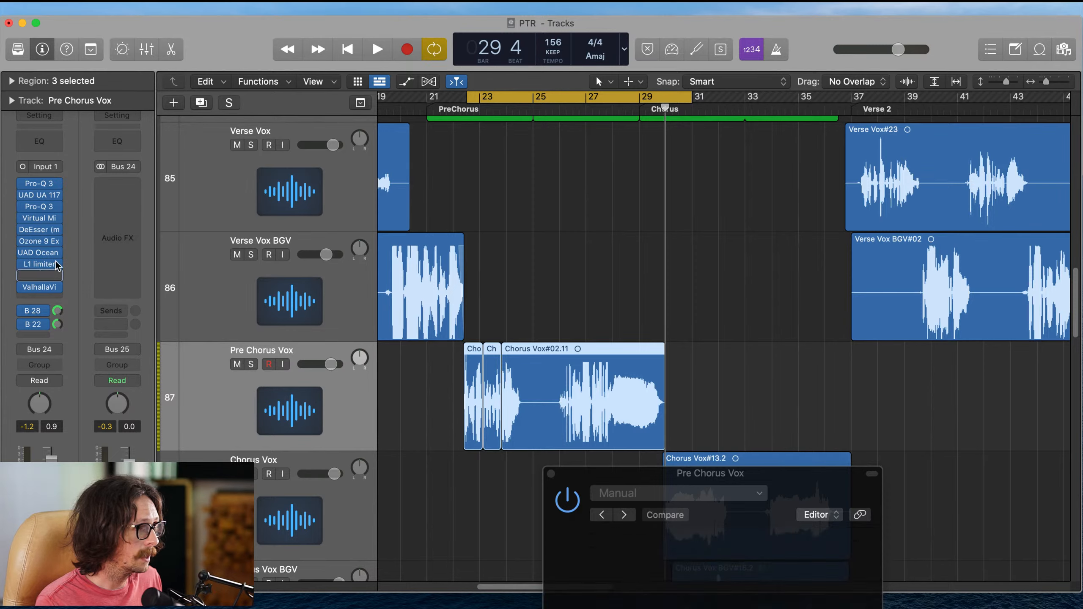
- Insert the mono CLA MixDown plug-in in the free Pre Chorus Vox slot between UAD Ocean and the L1 limiter
left_click(53, 265)
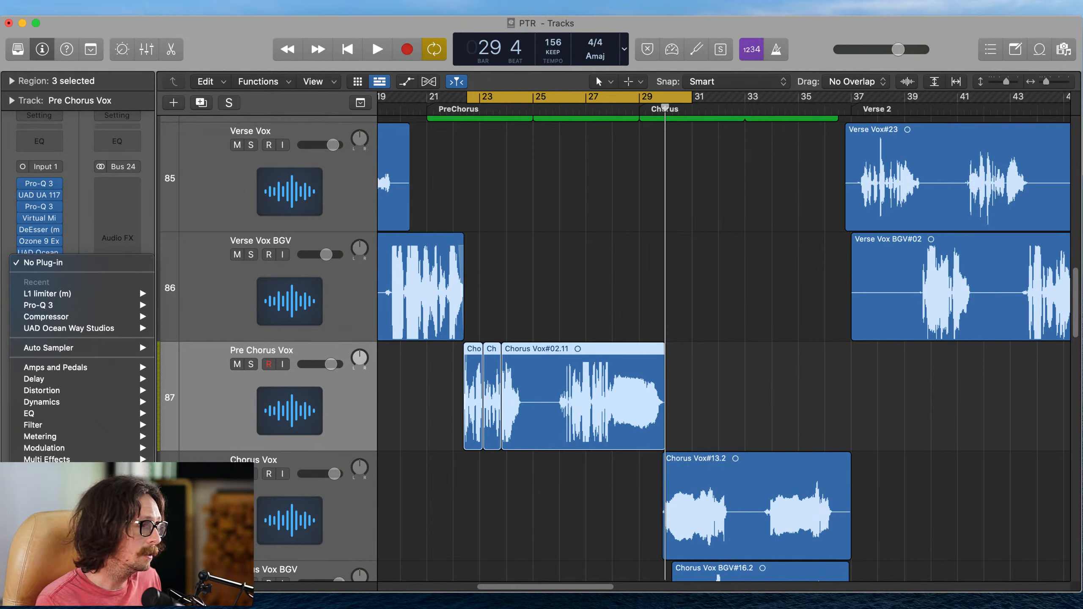
mouse_move(86, 525)
scroll(204, 497, "down", 2)
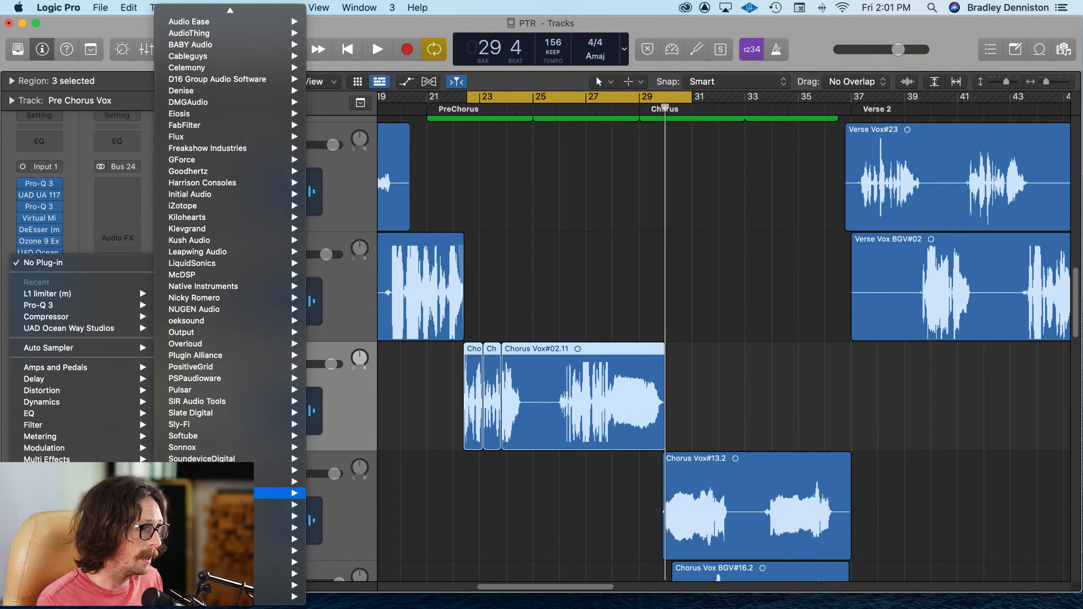
mouse_move(280, 562)
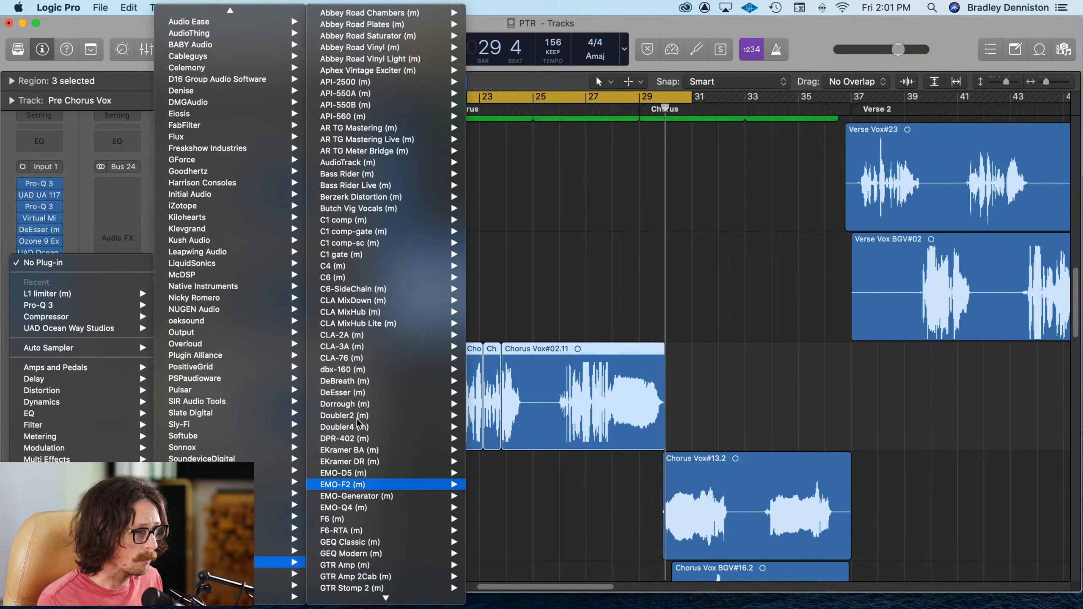
scroll(377, 422, "down", 2)
scroll(378, 421, "down", 7)
mouse_move(377, 421)
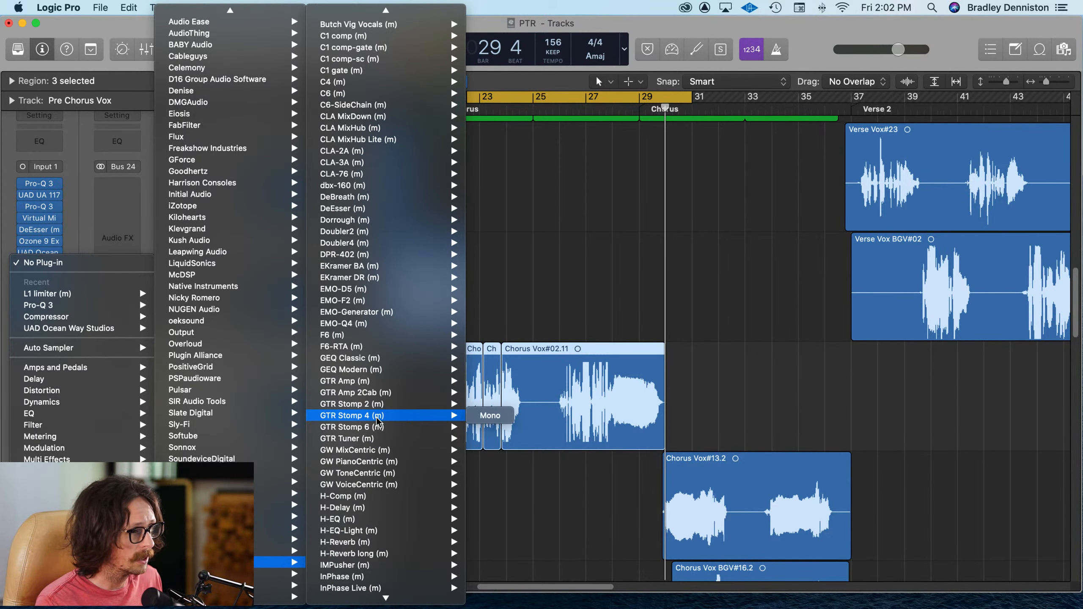
scroll(377, 421, "up", 7)
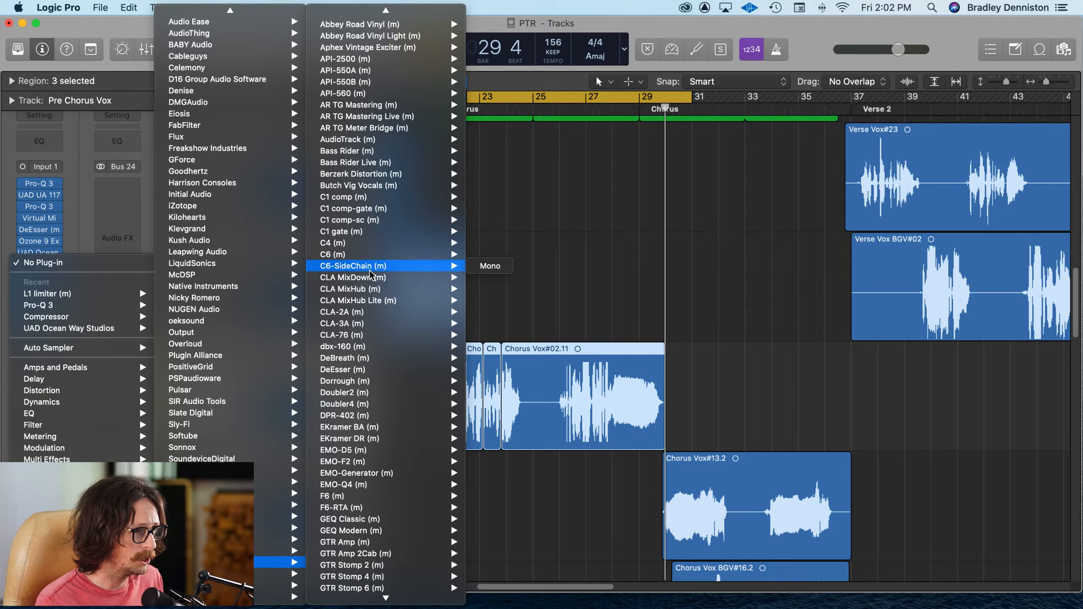
mouse_move(367, 282)
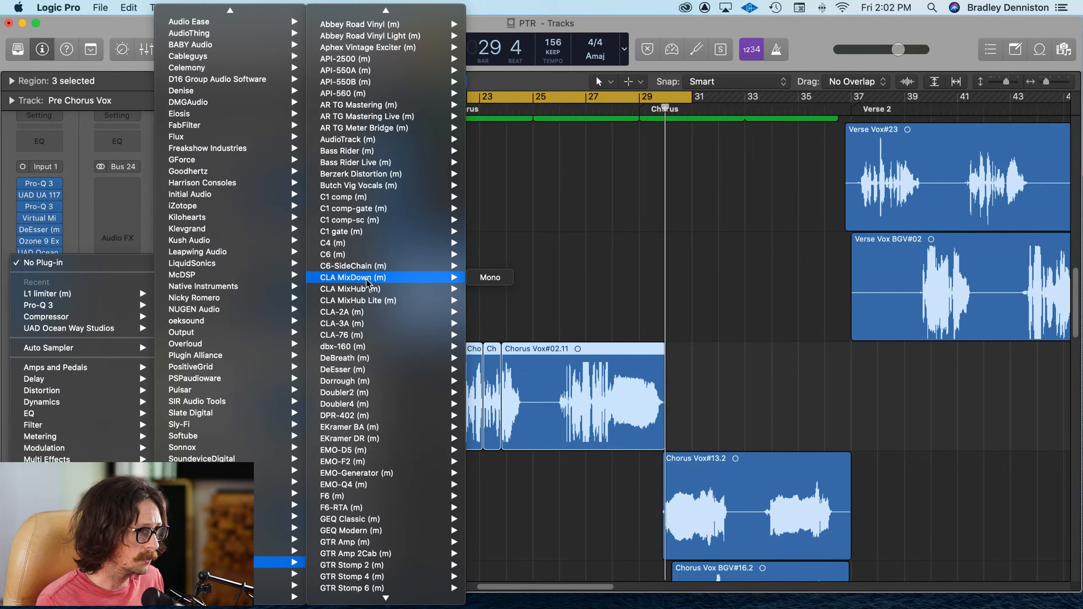
left_click(367, 282)
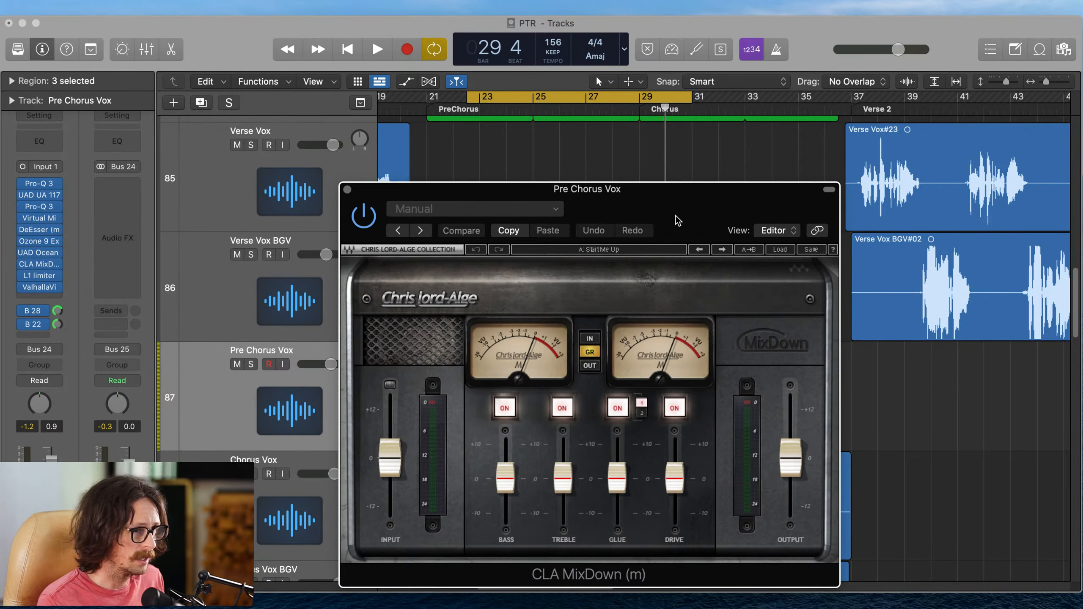
- Play the cycled pre-chorus and set CLA MixDown's Drive fader slightly above 0 and its Glue fader to about +3
left_click_drag(675, 216, 498, 163)
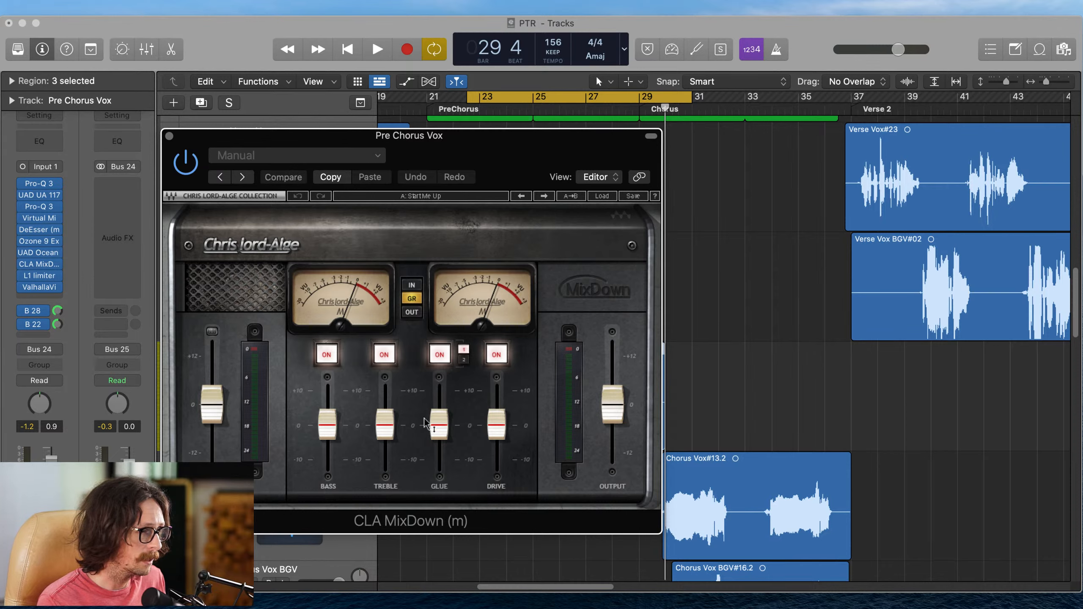
left_click_drag(498, 426, 516, 379)
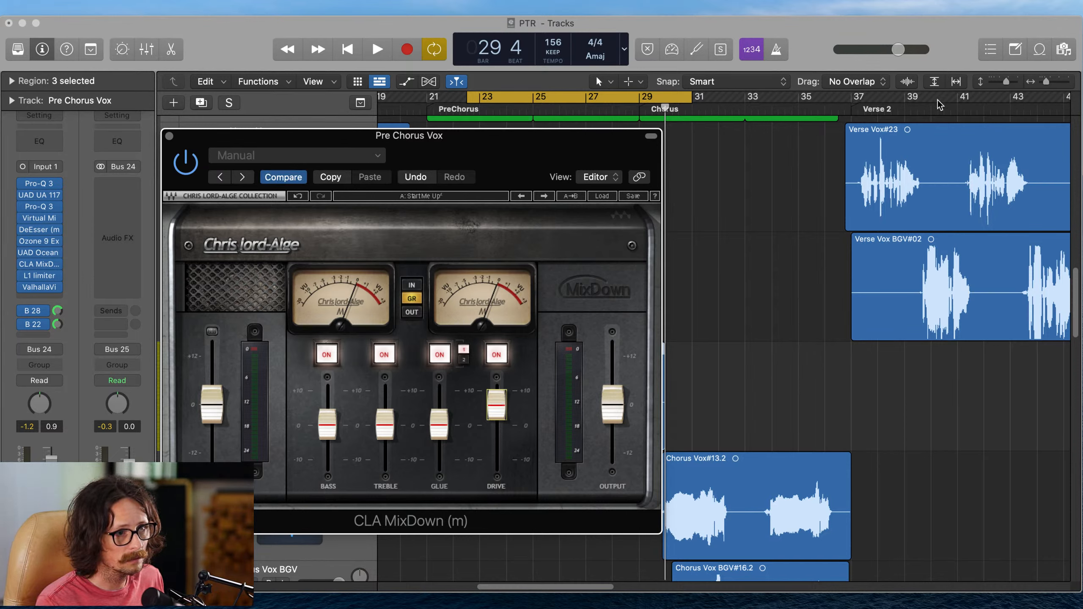
left_click(925, 122)
key("space")
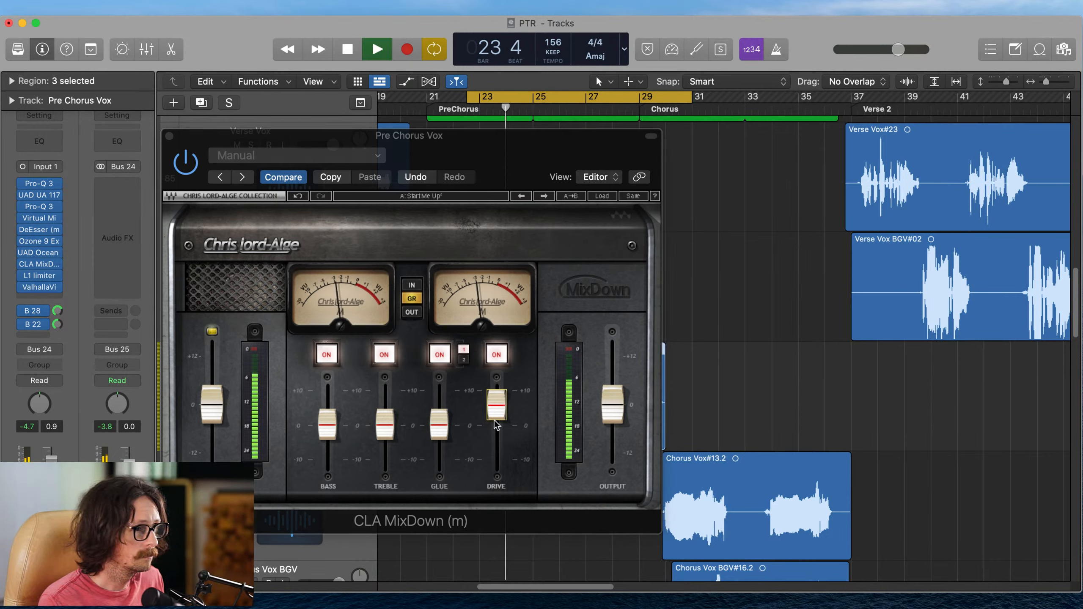
left_click_drag(495, 412, 443, 379)
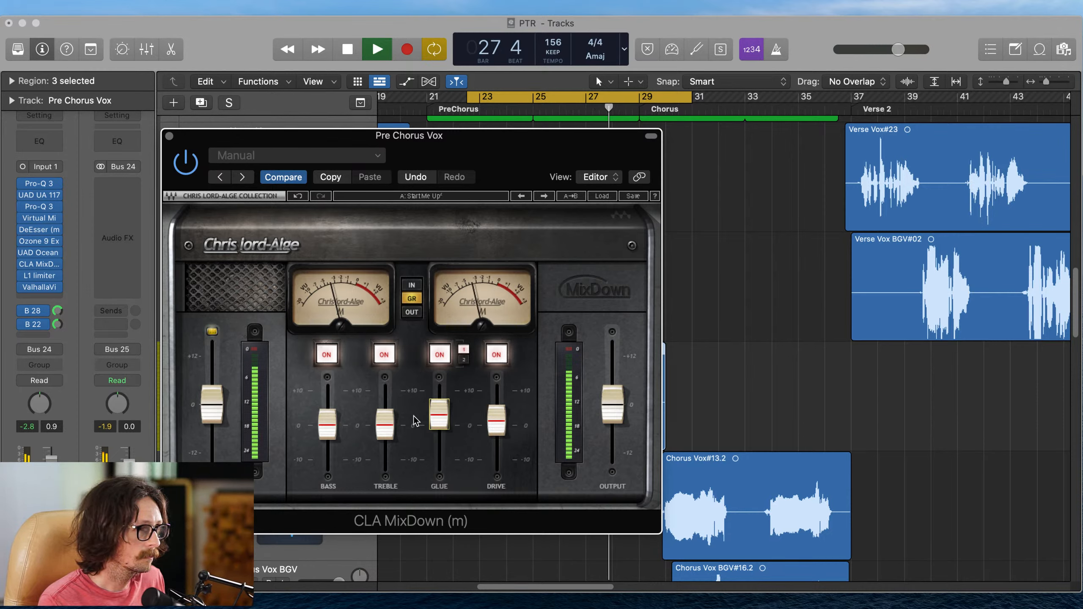
- Compare the pre-chorus with CLA MixDown bypassed and re-enabled, stop playback and close the plug-in
left_click(186, 163)
key("space")
key("space")
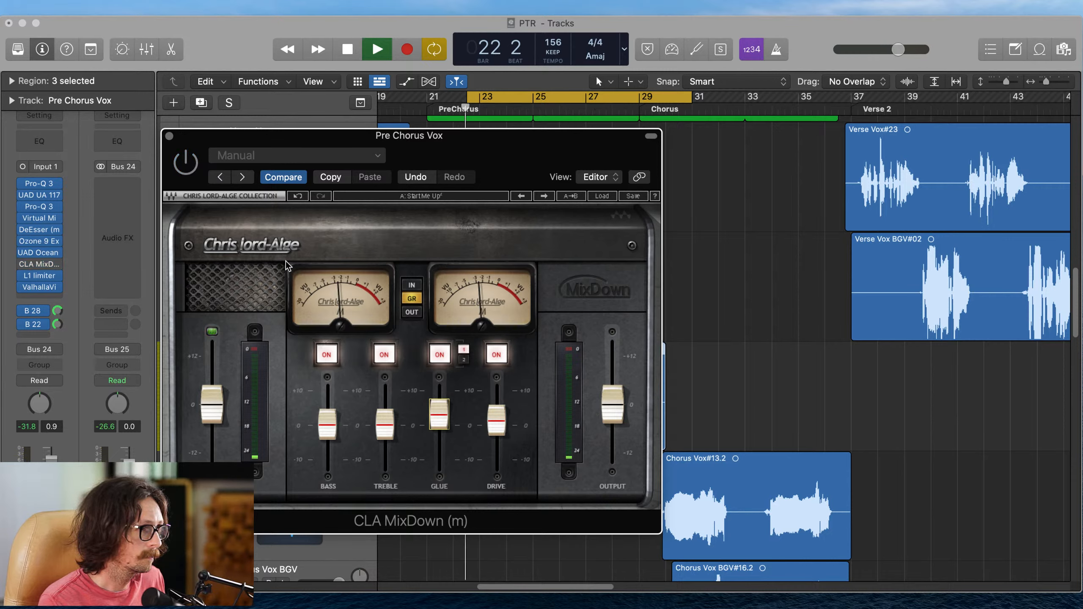
key("space")
left_click(186, 163)
key("space")
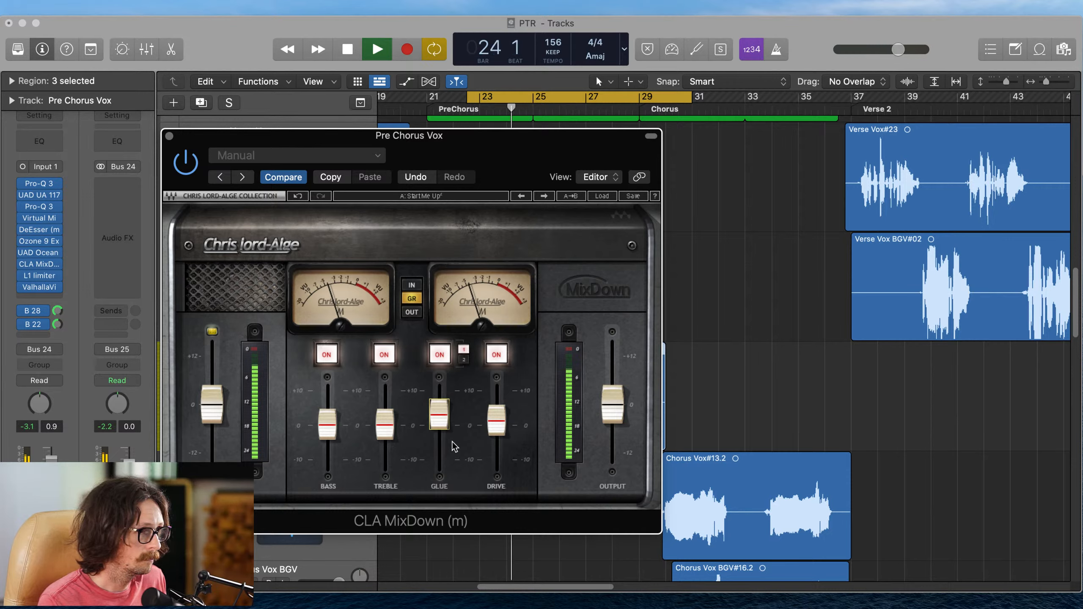
key("space")
key("super+w")
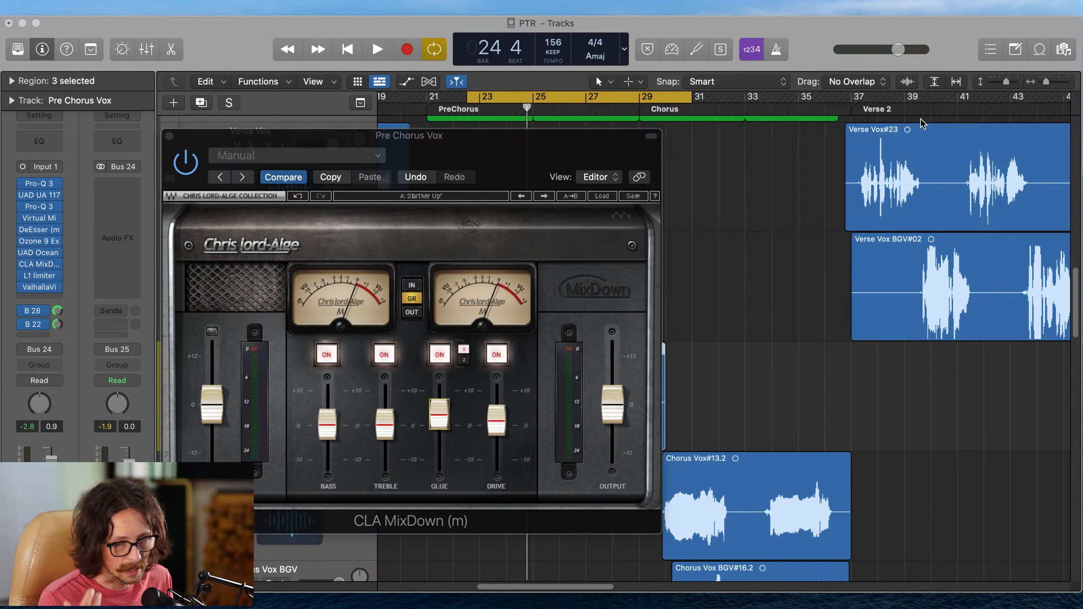